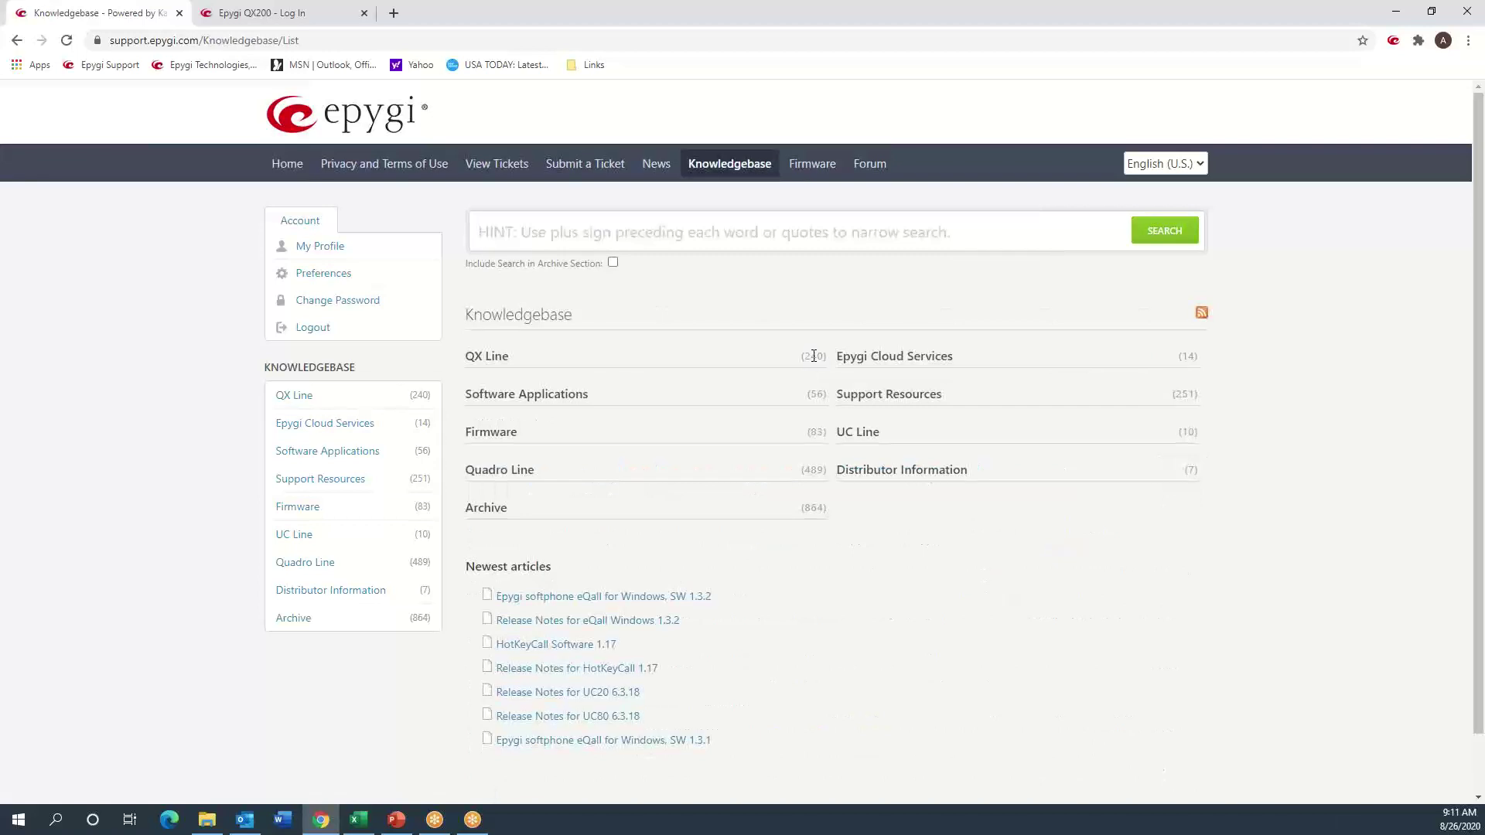
# - Browse Support Resources > ITSP Configuration Guides to the QX IP PBX with ITSP guide list
pyautogui.click(887, 397)
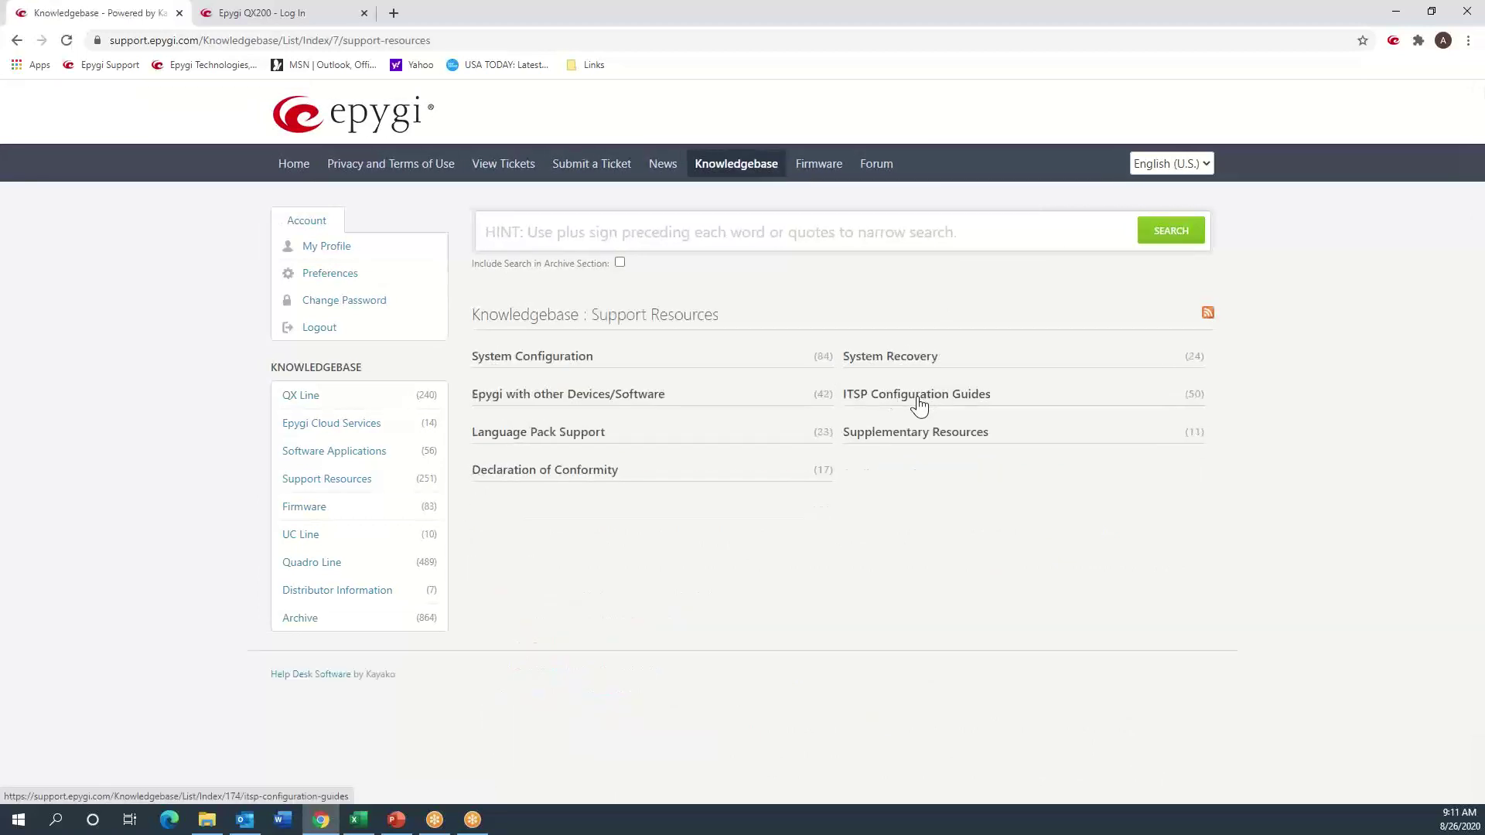
pyautogui.click(915, 398)
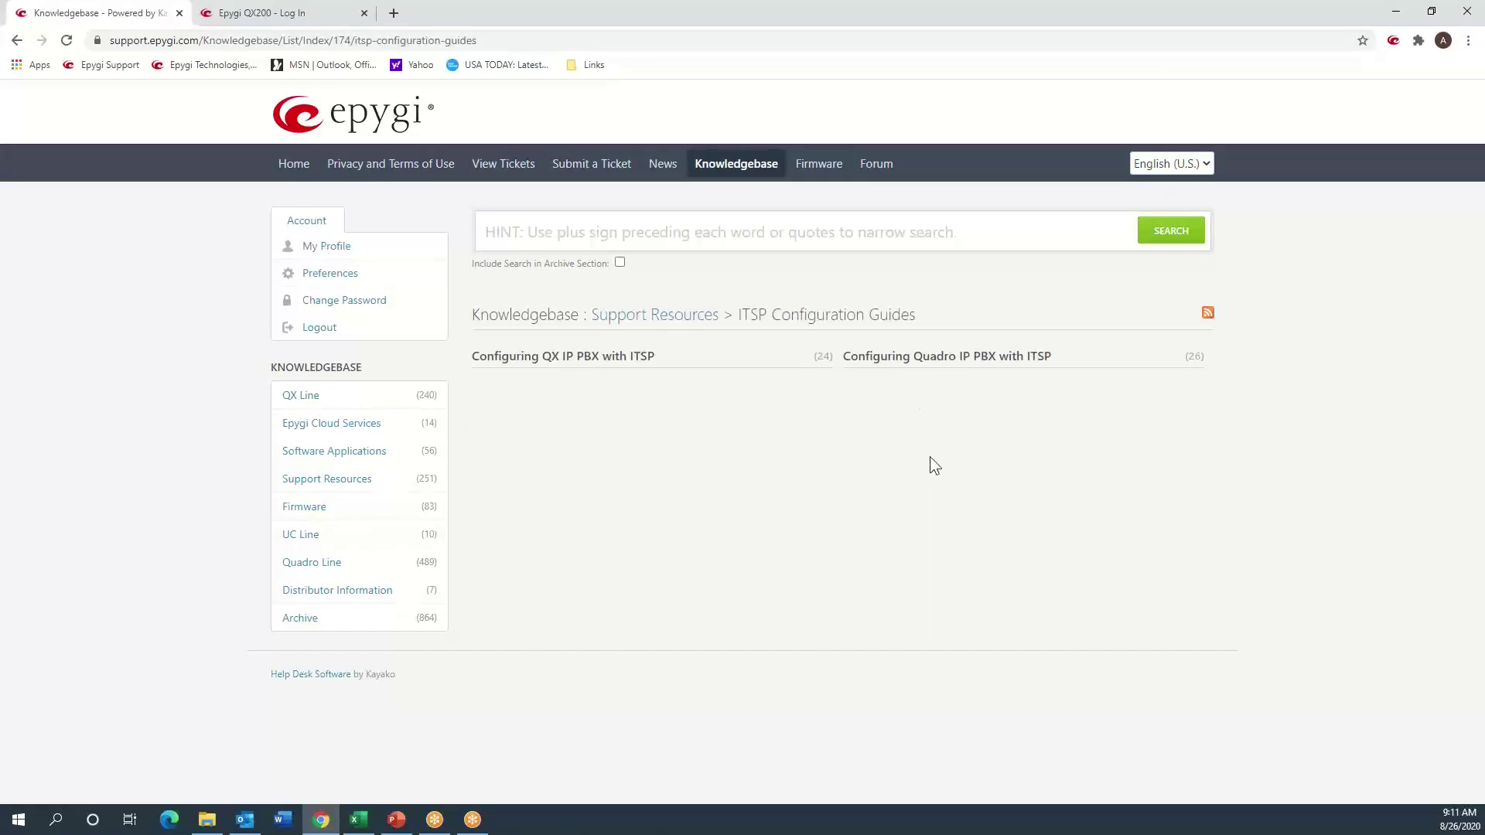
pyautogui.click(574, 362)
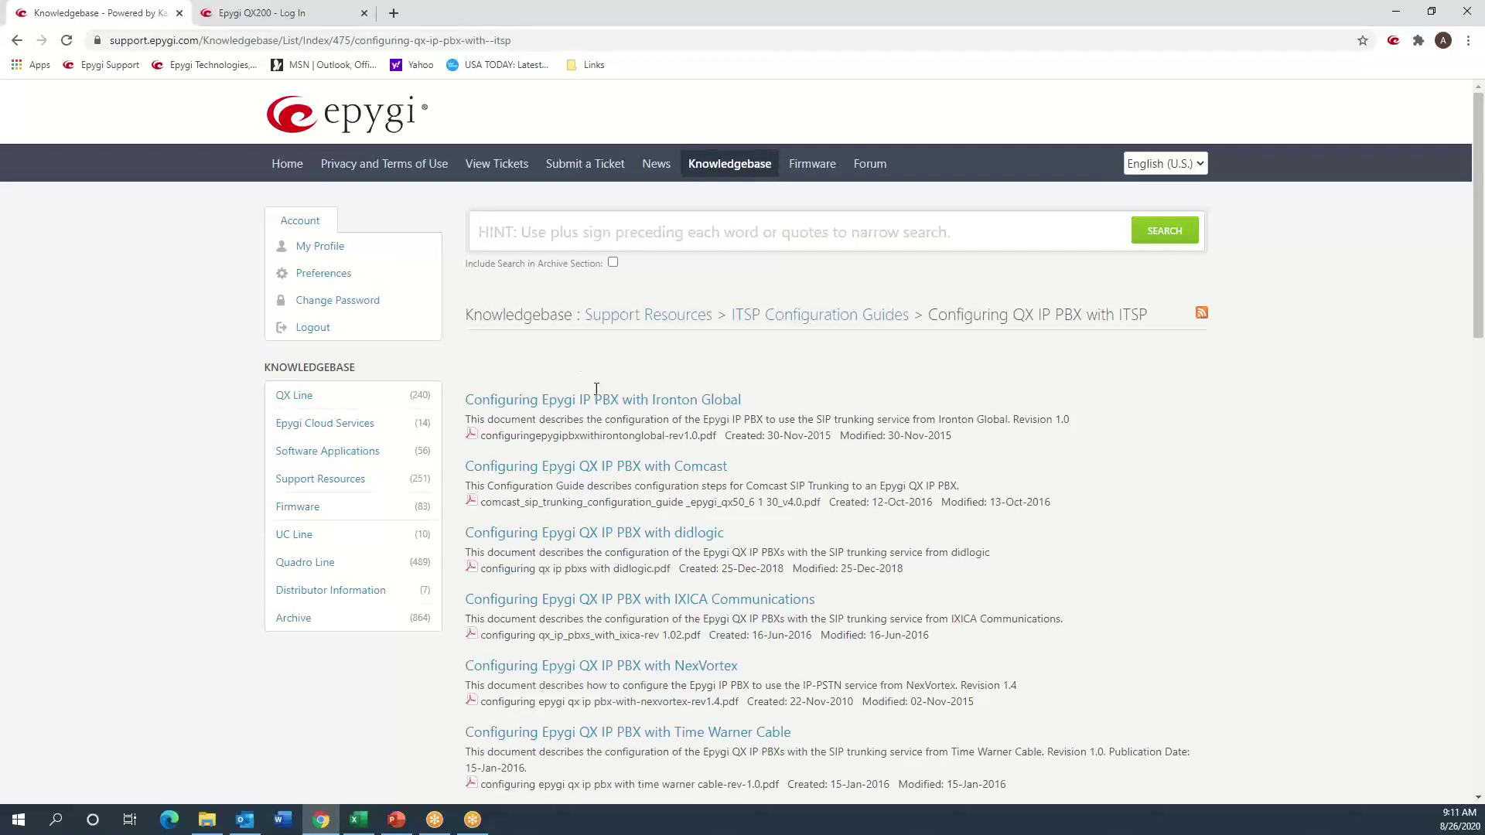
pyautogui.scroll(-6, 606, 496)
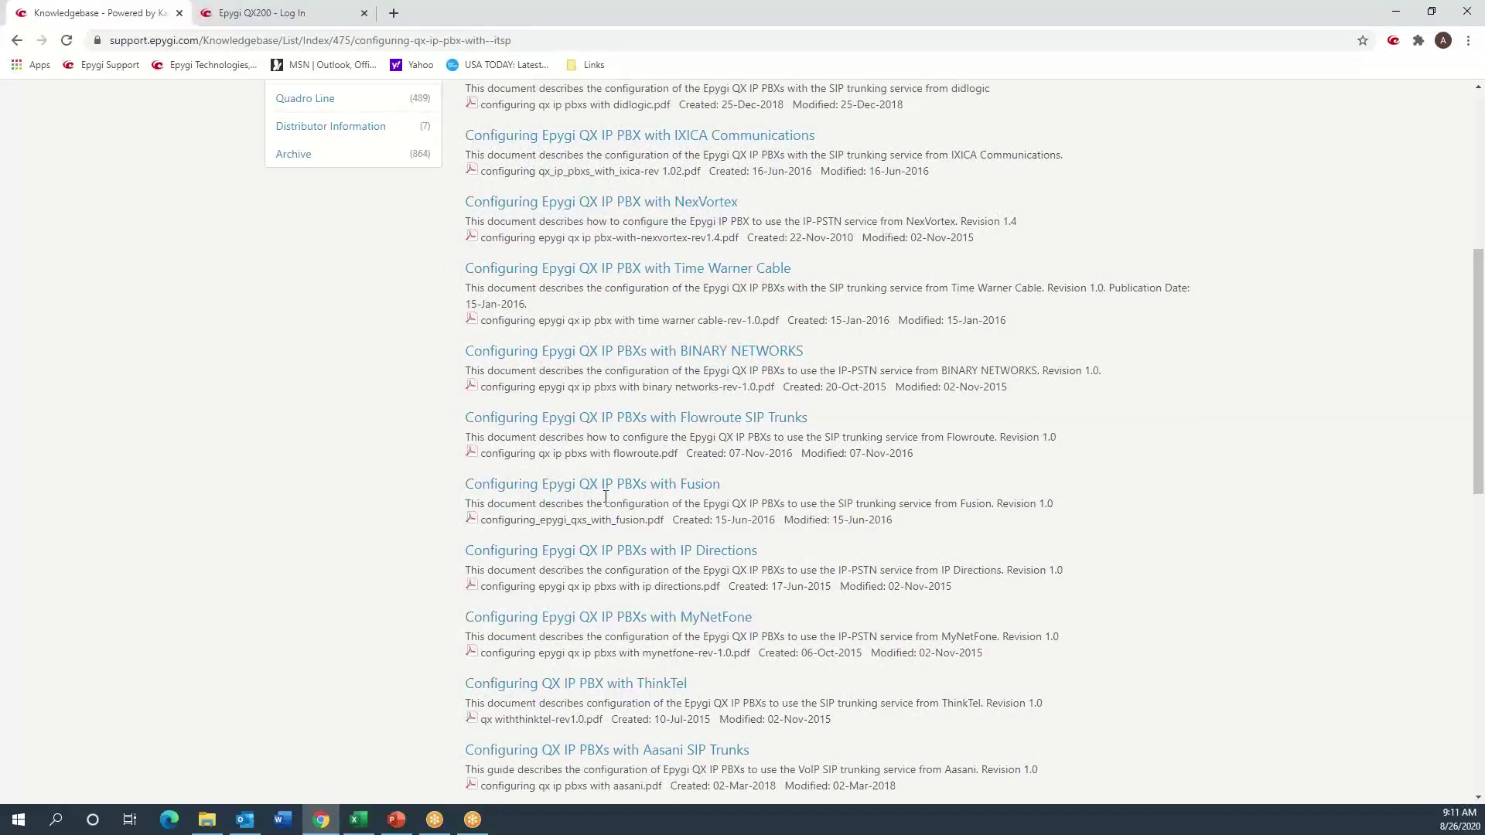
pyautogui.scroll(6, 606, 495)
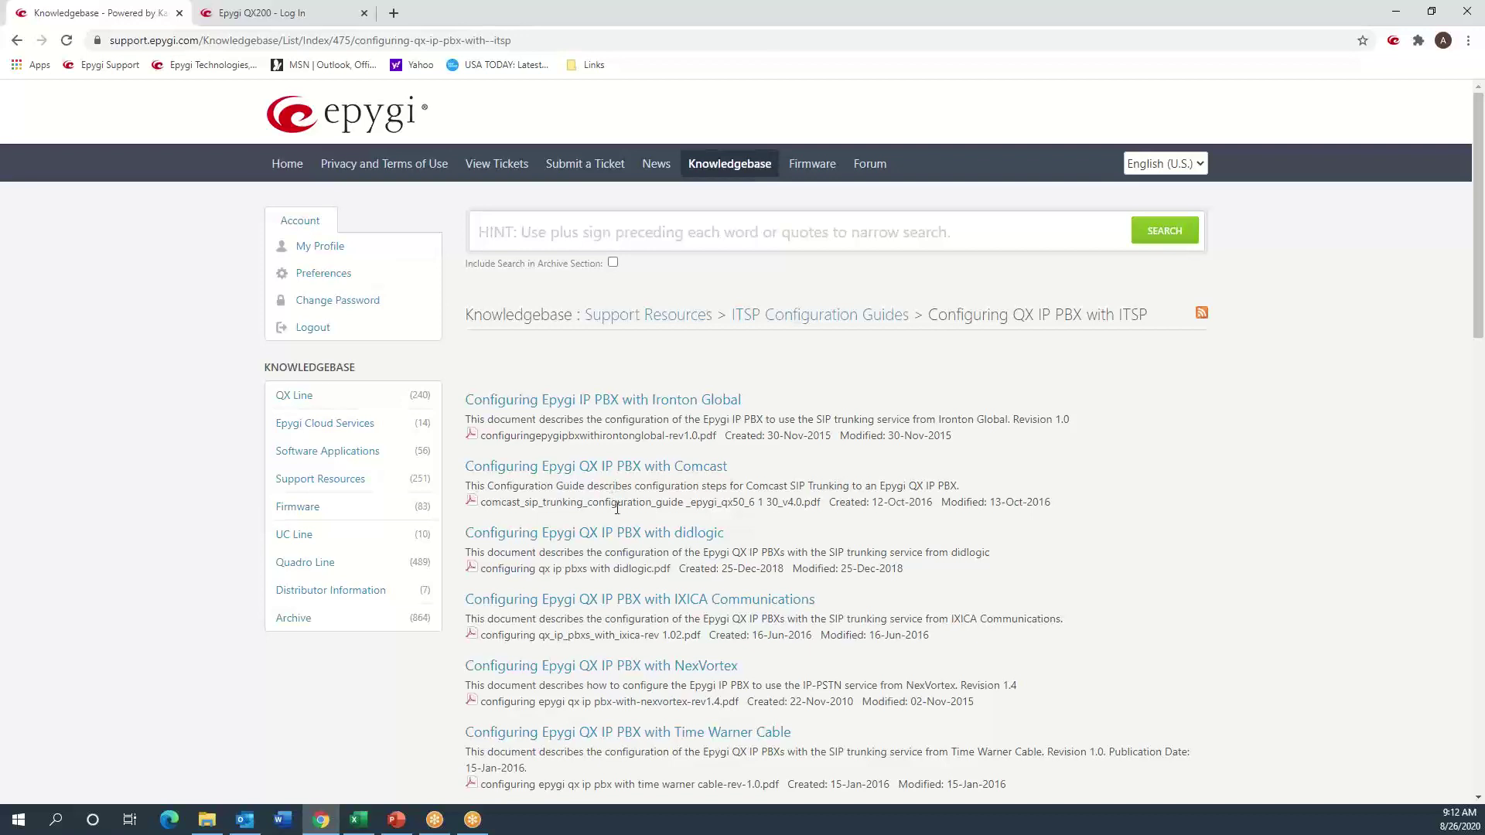
pyautogui.click(699, 231)
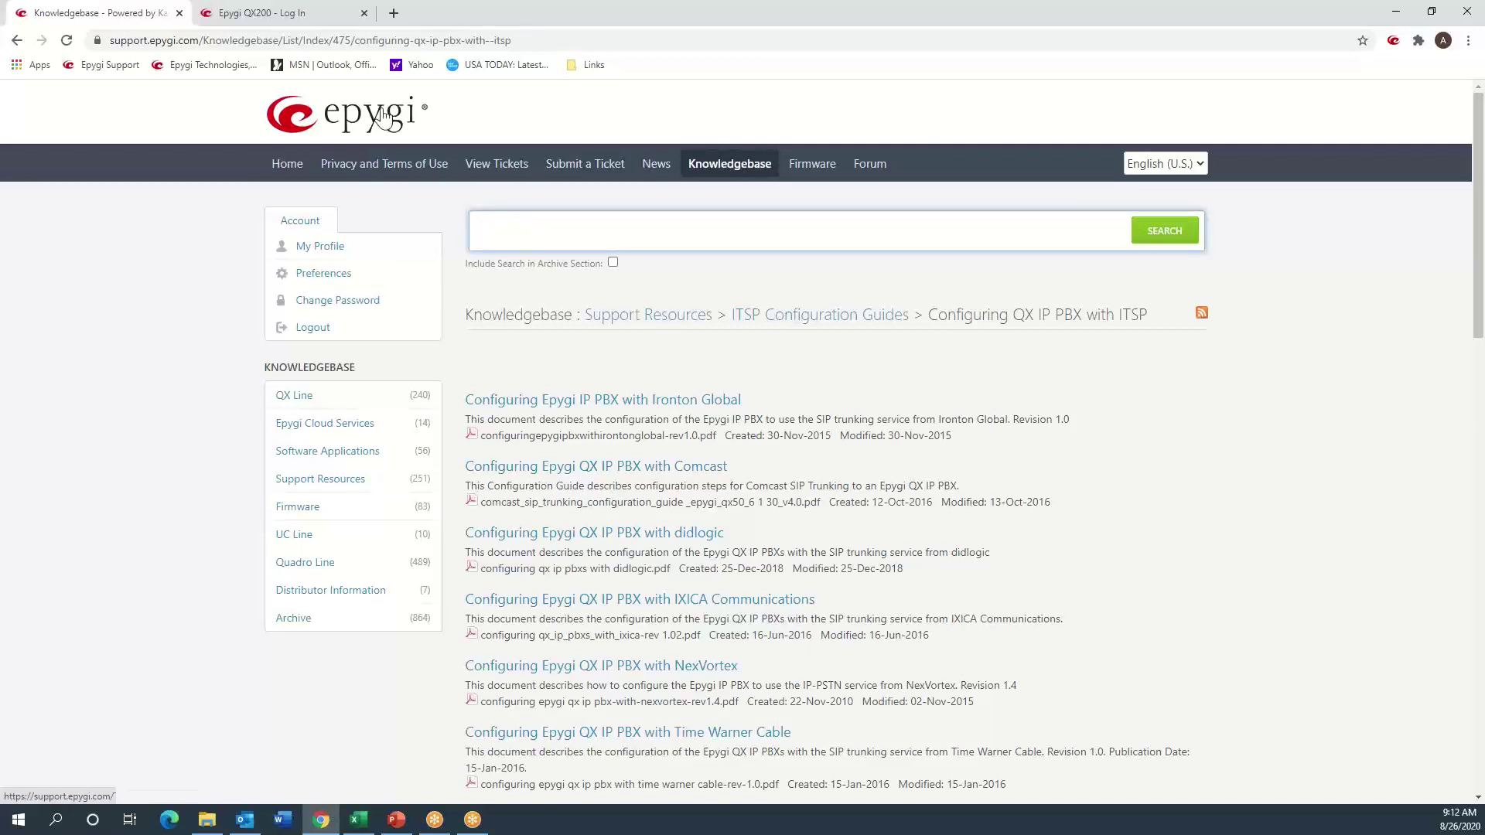
pyautogui.click(249, 19)
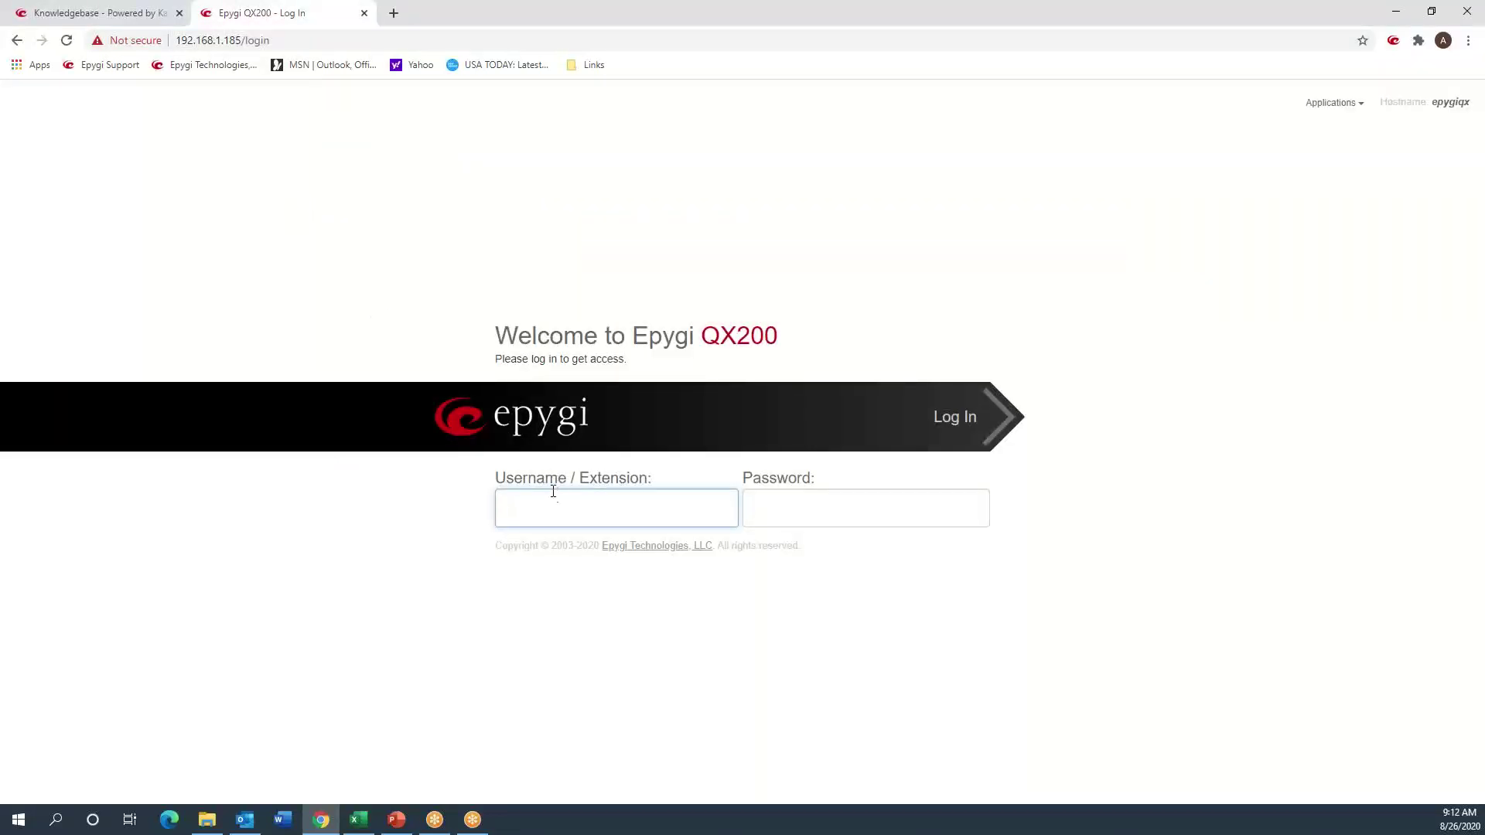
# - Log in to the QX200 as admin with the administrator password
pyautogui.write('admin')
pyautogui.press('Tab')
pyautogui.write('******')
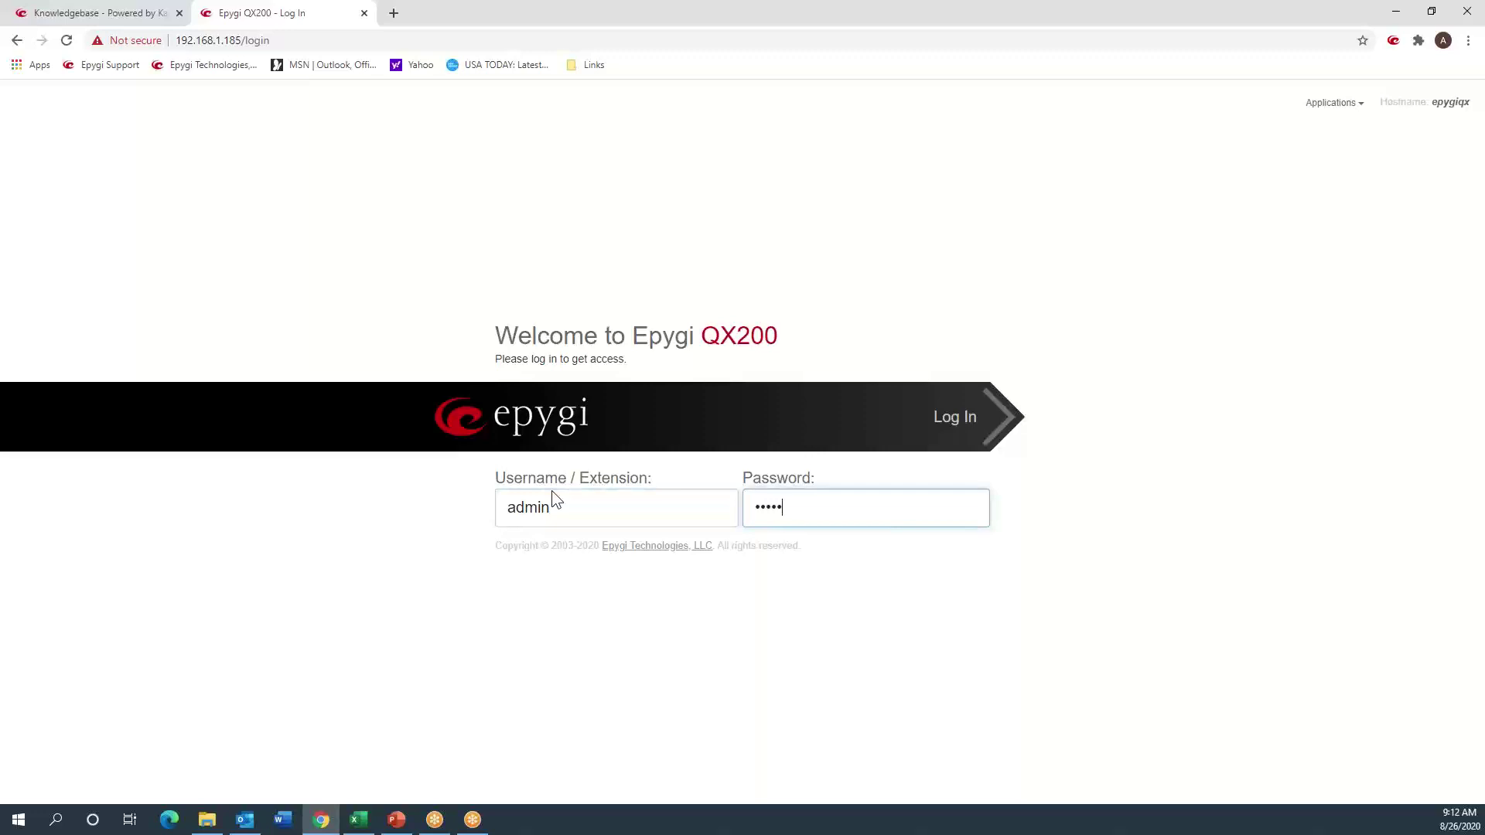
pyautogui.press('Return')
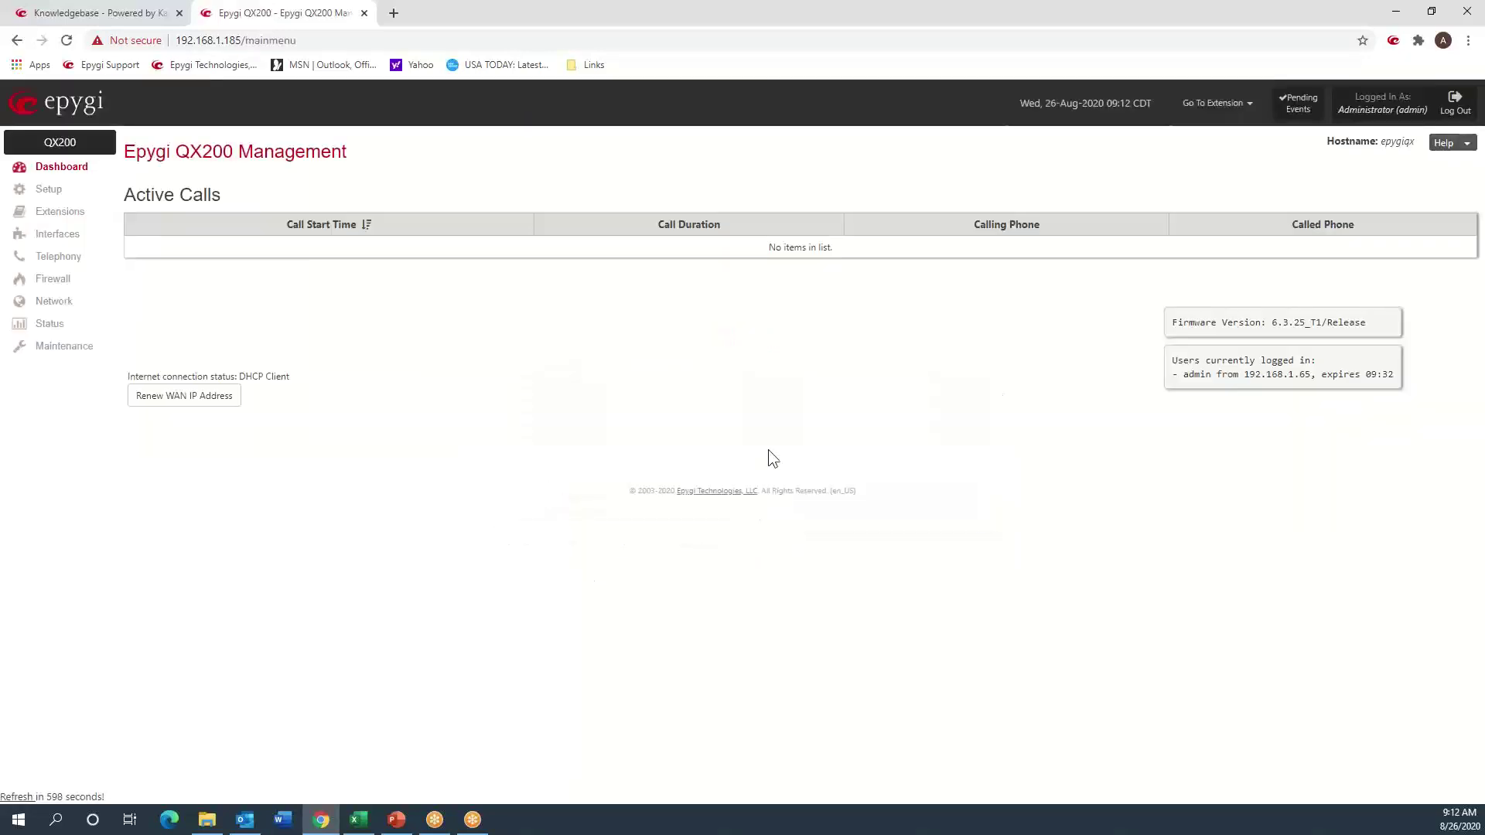
# - View Network Status: WAN IP 192.168.1.185 and LAN IP 172.30.0.1
pyautogui.click(55, 301)
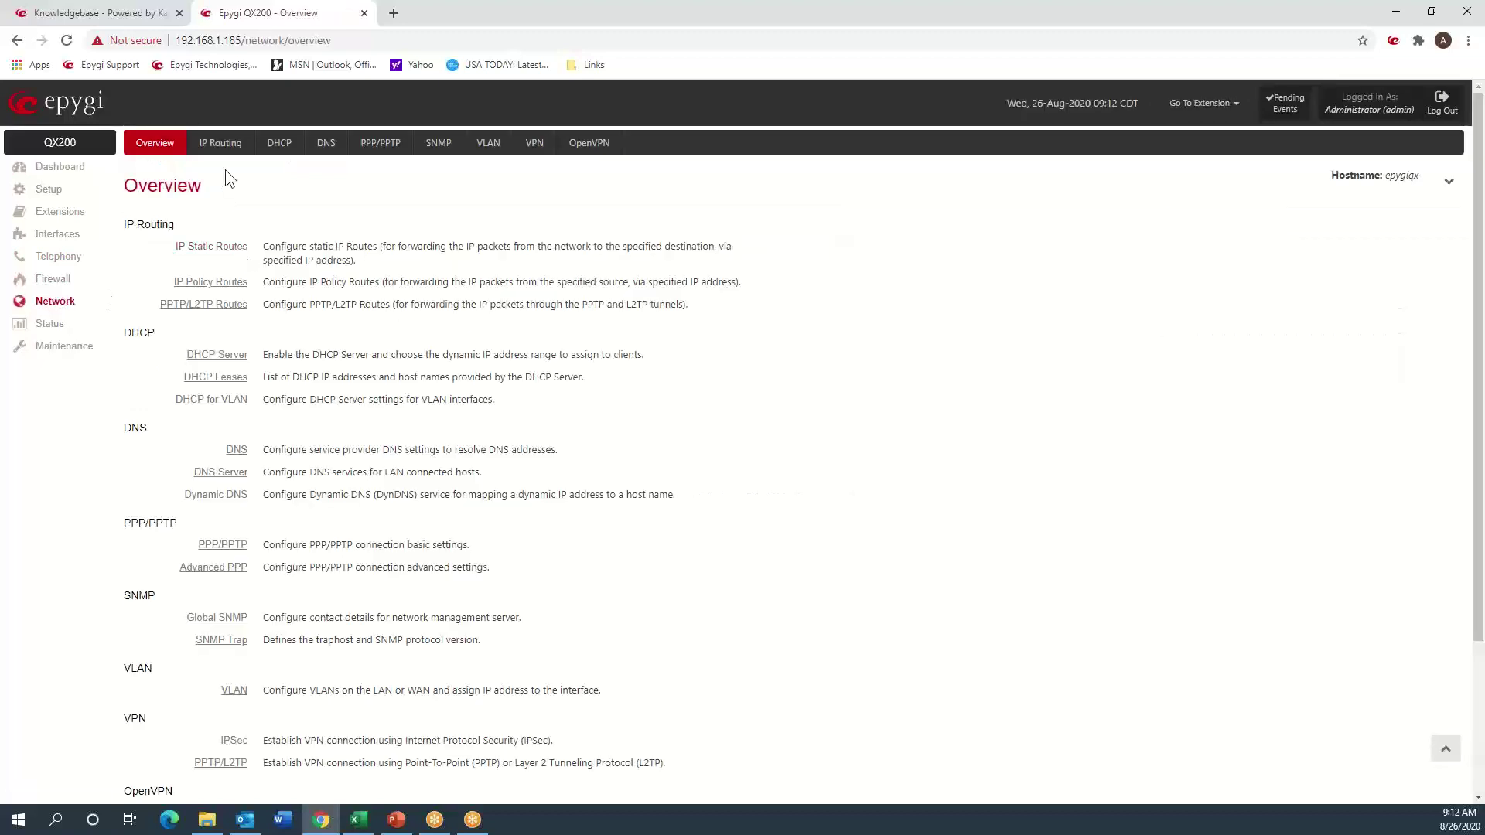
pyautogui.click(48, 325)
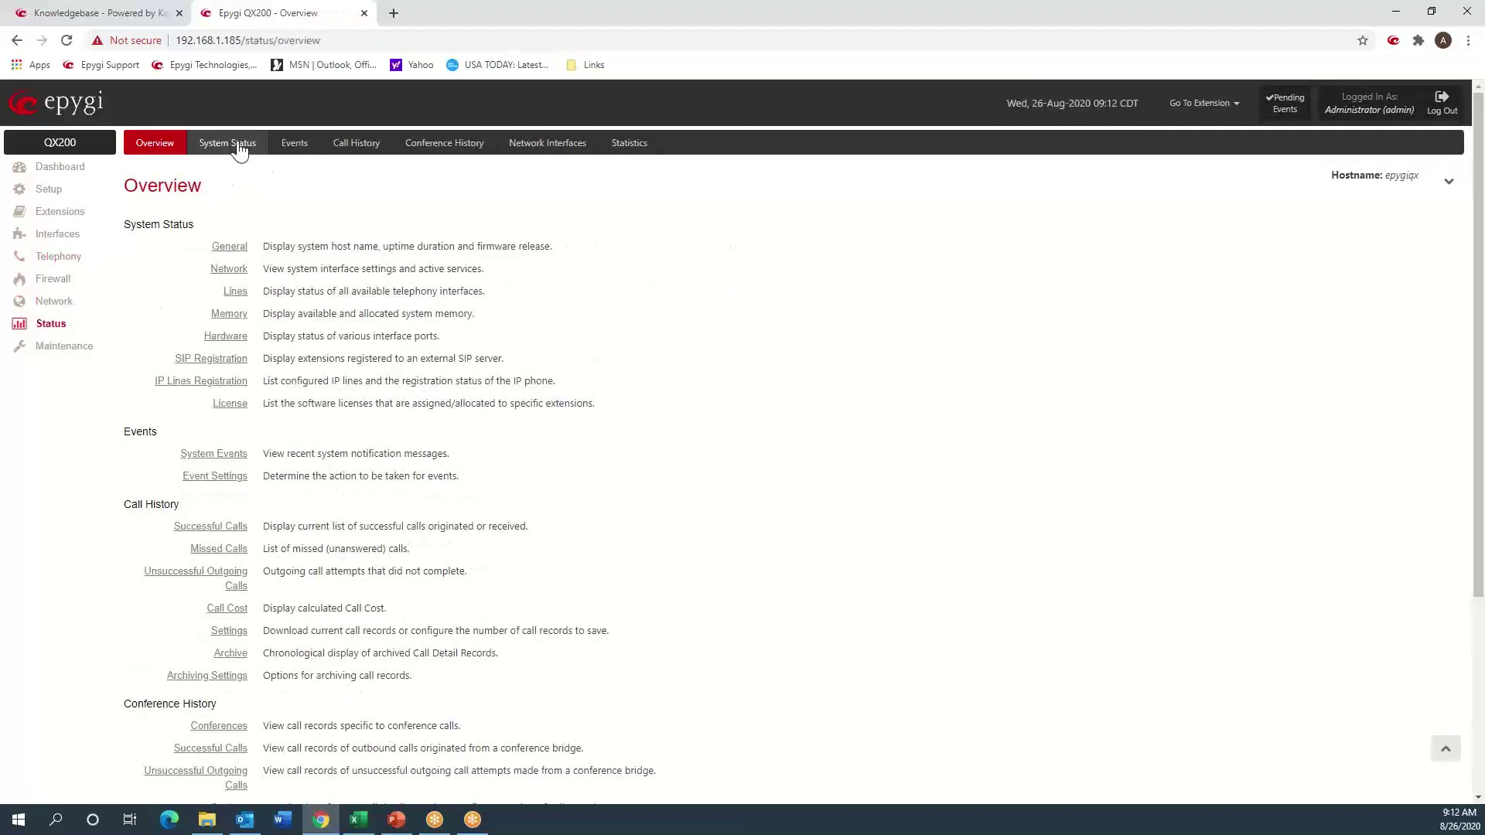
pyautogui.click(238, 146)
pyautogui.click(192, 176)
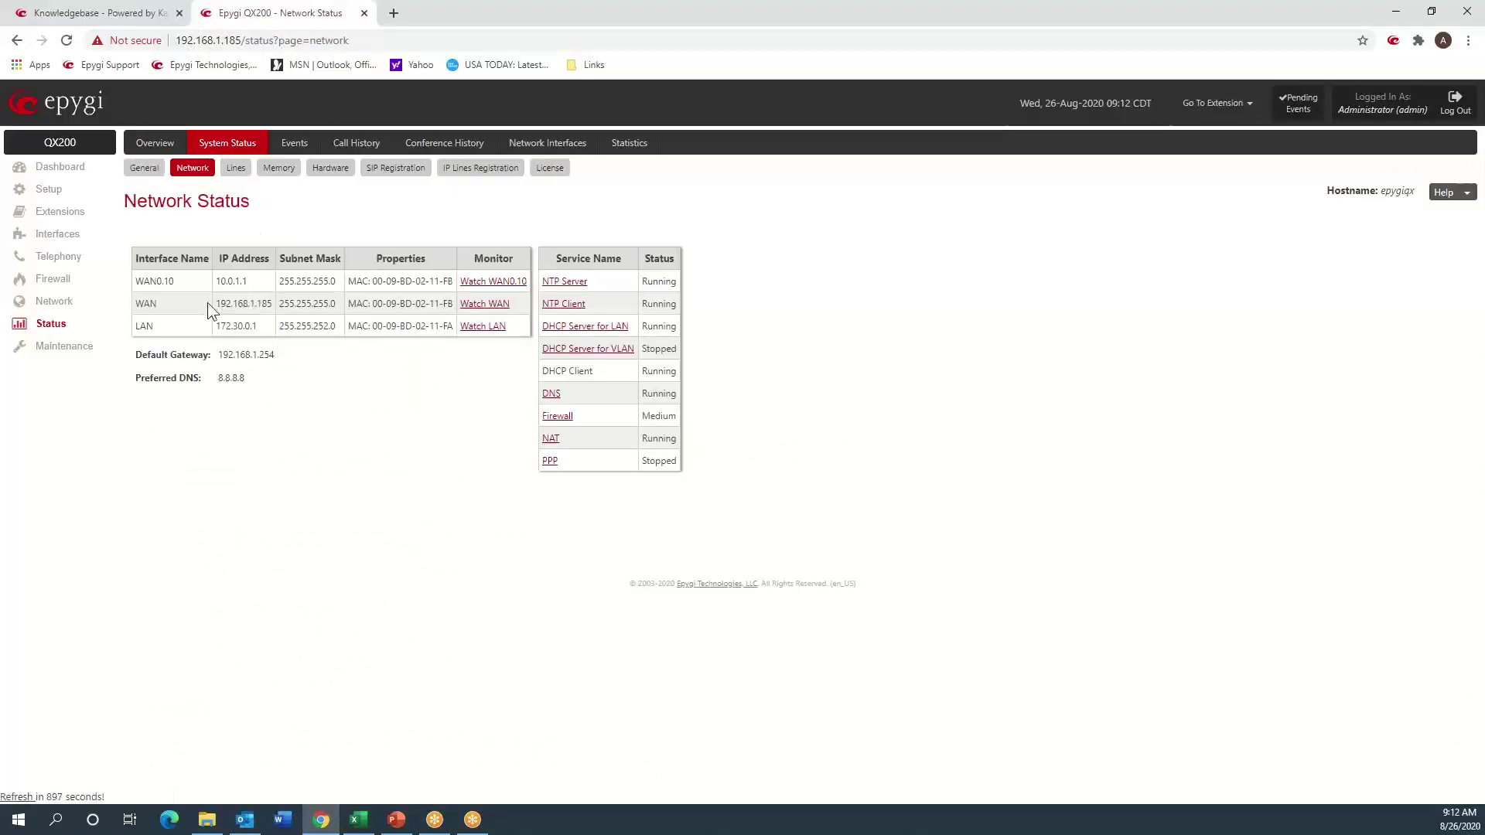
pyautogui.moveTo(214, 305); pyautogui.dragTo(274, 309)
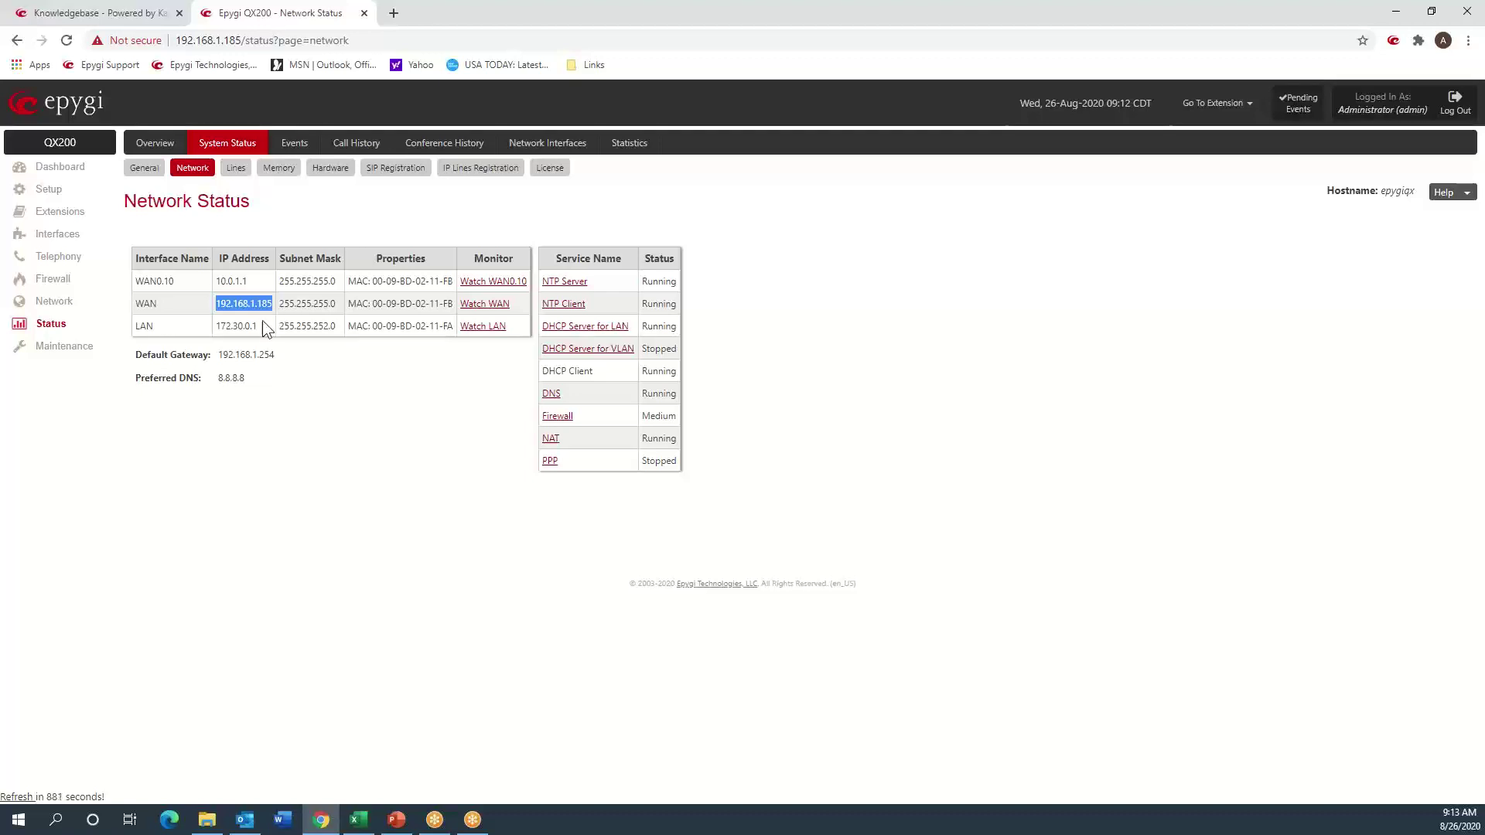
pyautogui.moveTo(260, 325); pyautogui.dragTo(218, 328)
pyautogui.click(68, 260)
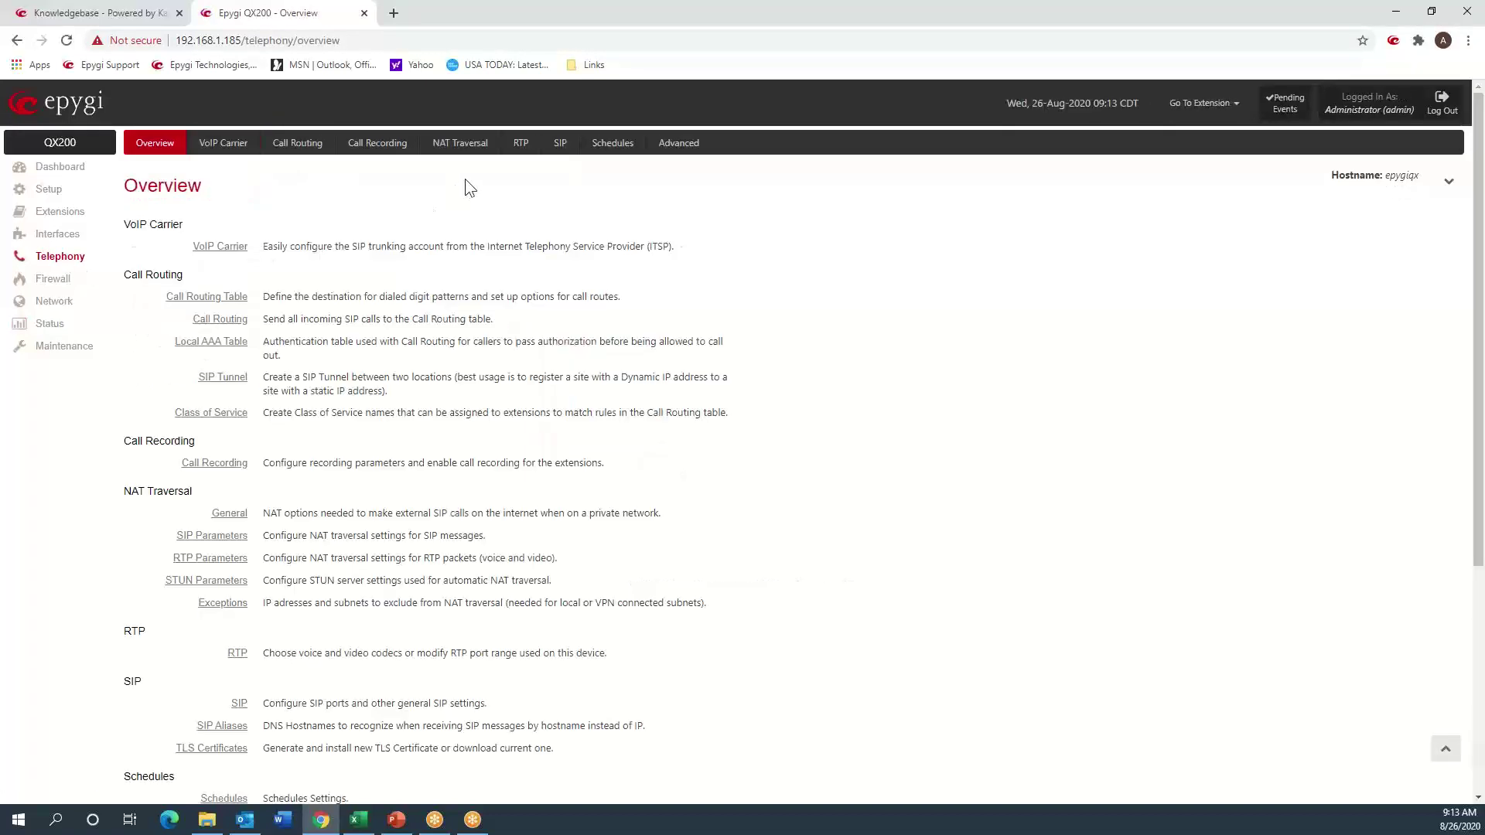
# - Show the SIP Settings page with UDP and TCP ports 5060 and realm epygi
pyautogui.click(559, 147)
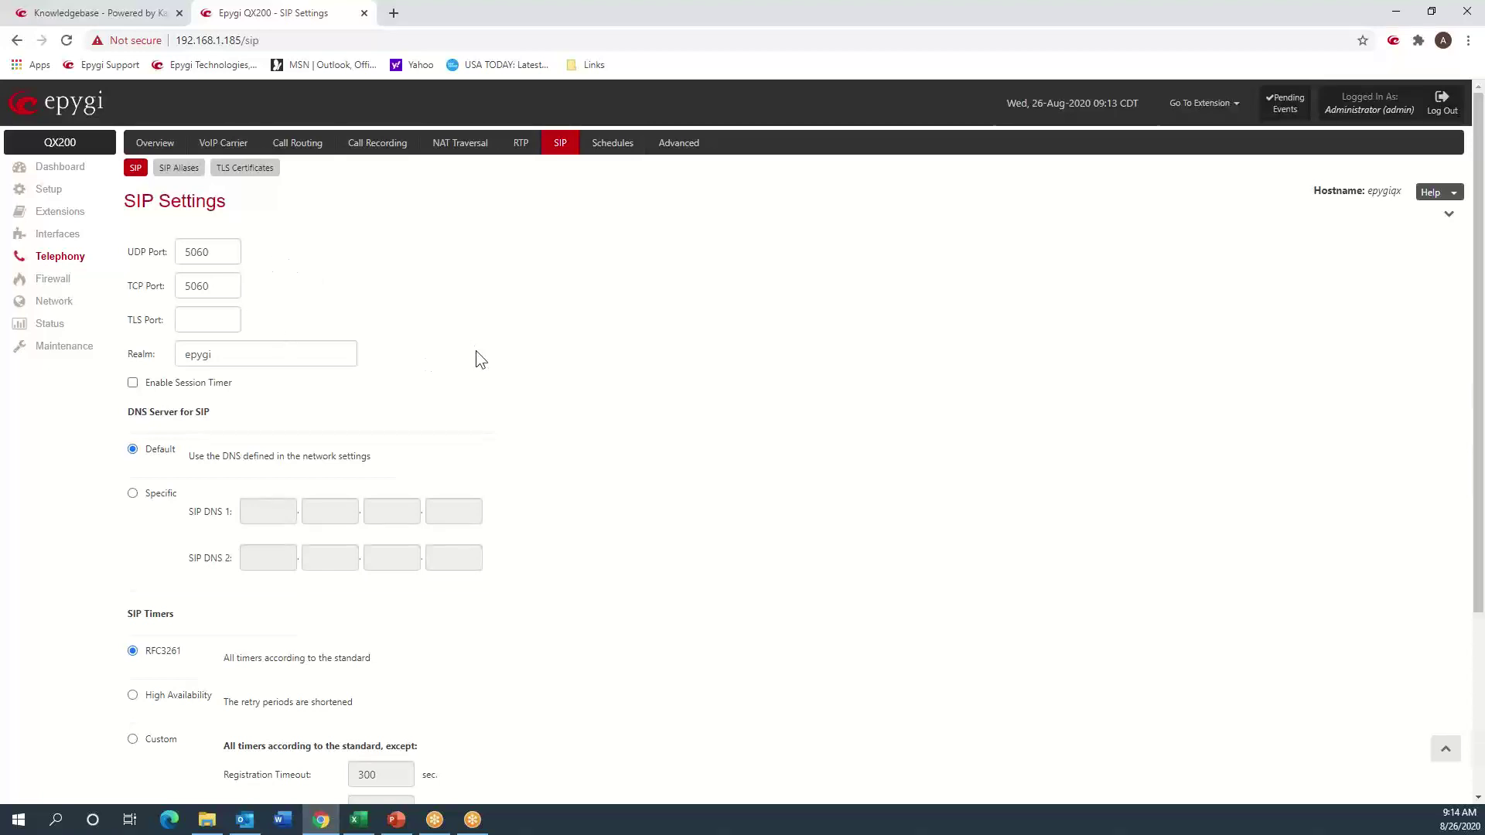
# - Review the RTP codec list and the 7000–7255 RTP/RTCP port range
pyautogui.click(524, 144)
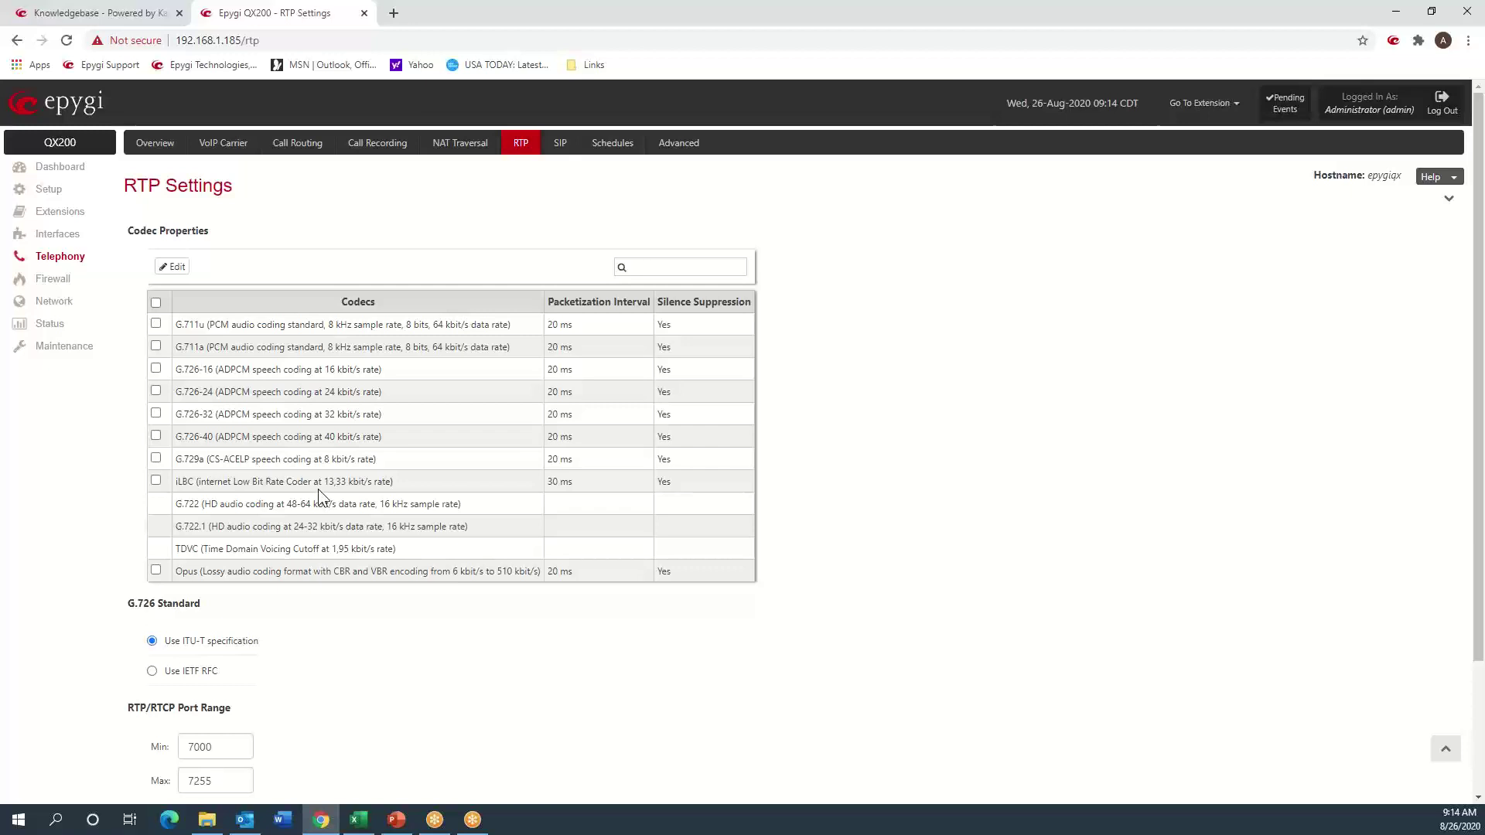
pyautogui.scroll(-2, 317, 488)
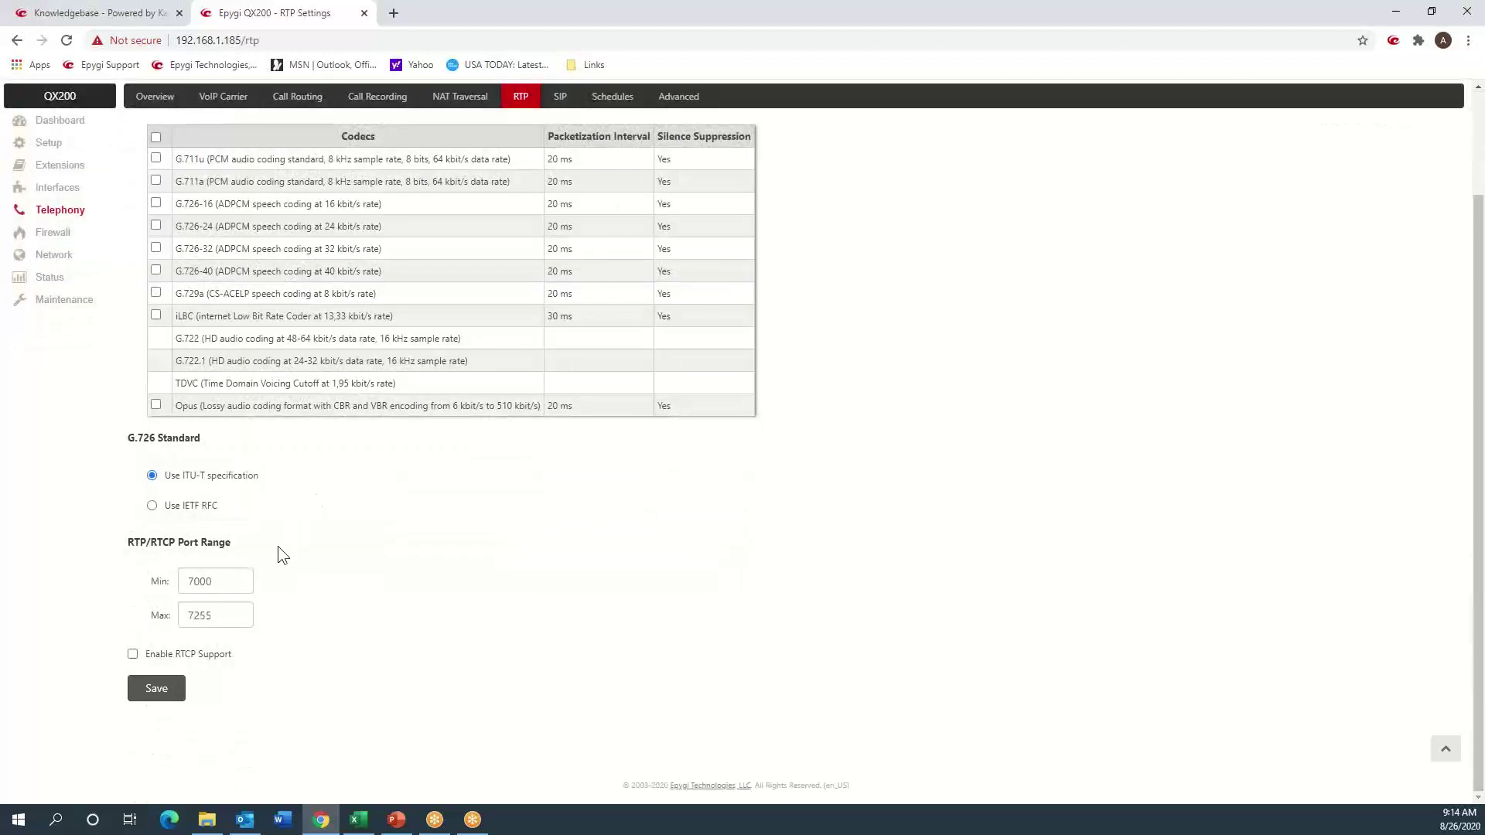
pyautogui.doubleClick(222, 581)
pyautogui.click(361, 566)
pyautogui.scroll(2, 360, 556)
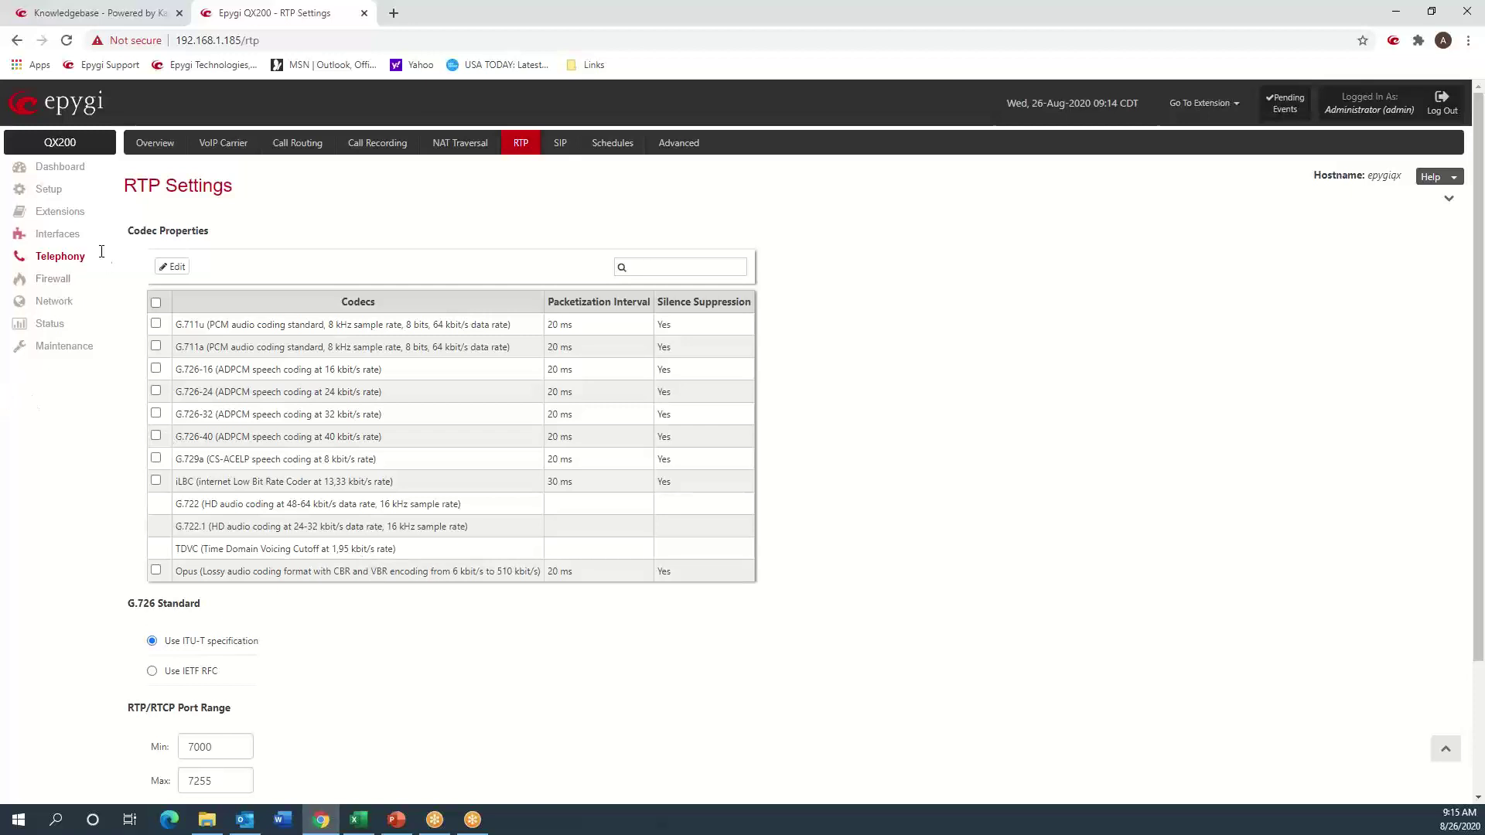
pyautogui.click(224, 147)
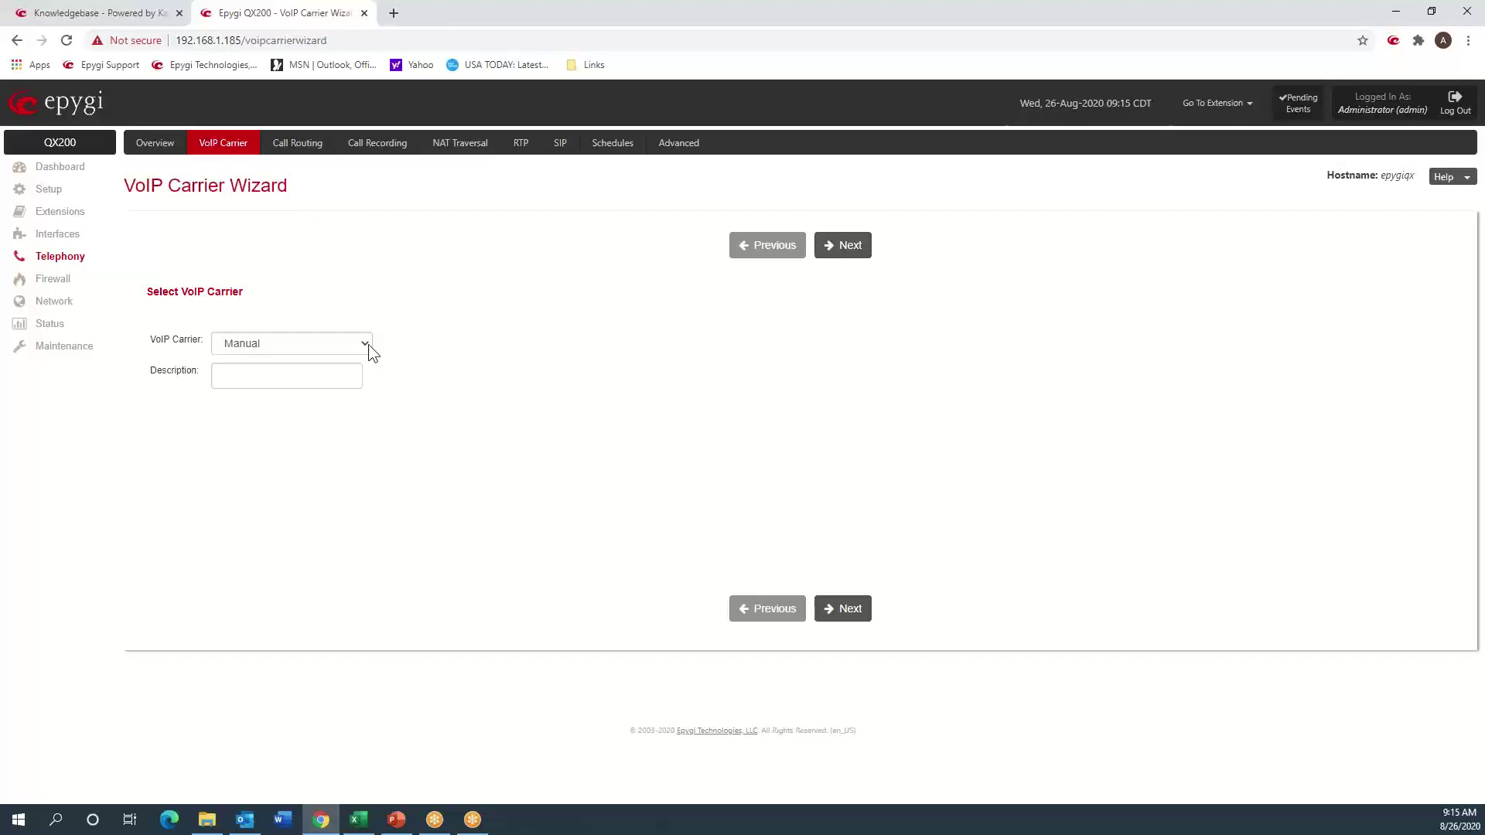
# - Select Flowroute as the VoIP carrier, prefilling SIP server sip.flowroute.com on port 5060
pyautogui.click(368, 345)
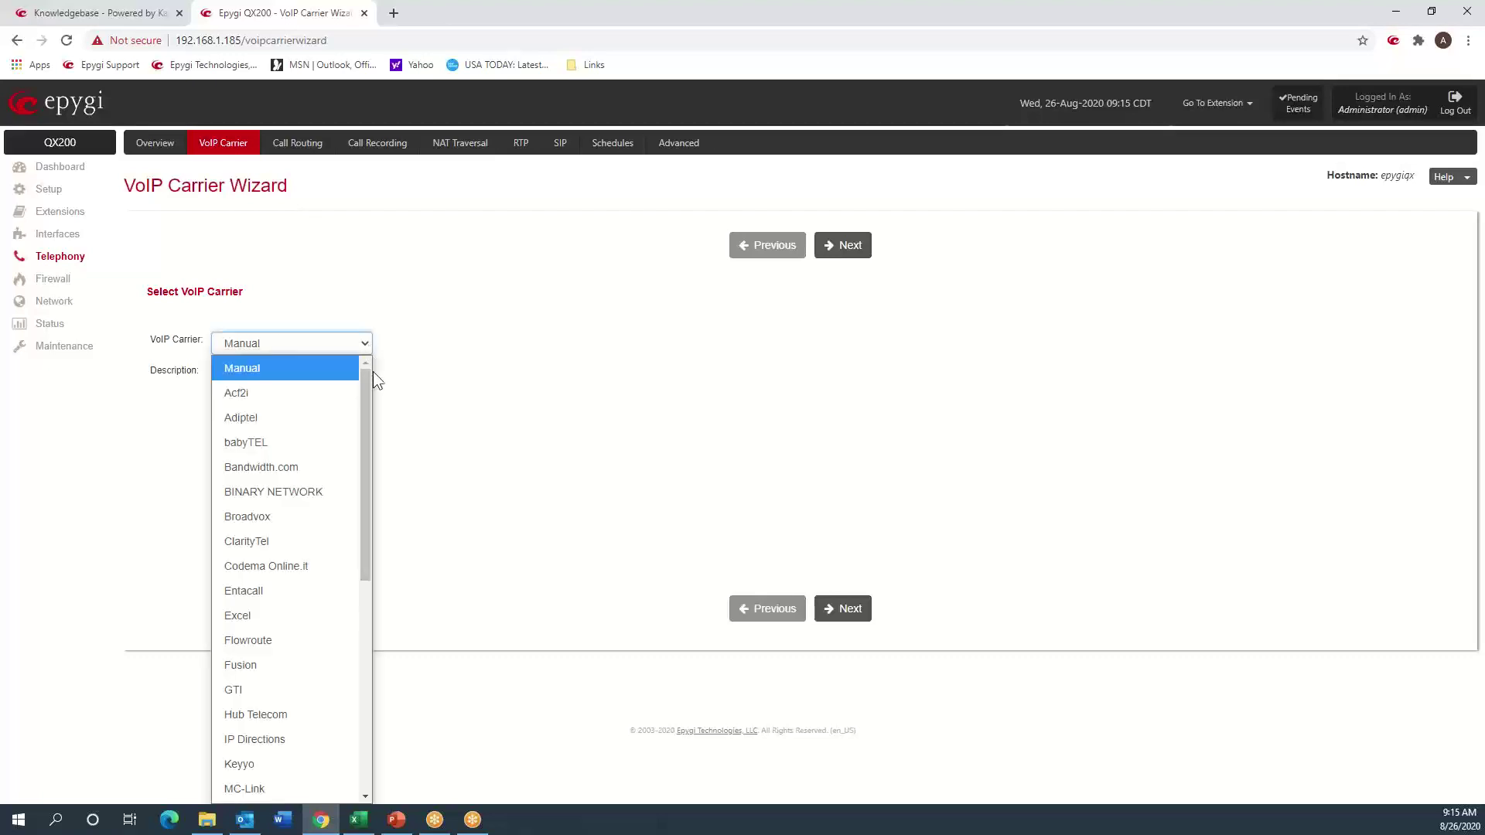
pyautogui.moveTo(369, 379)
pyautogui.mouseDown()
pyautogui.moveTo(382, 486)
pyautogui.moveTo(378, 351)
pyautogui.mouseUp()
pyautogui.click(285, 642)
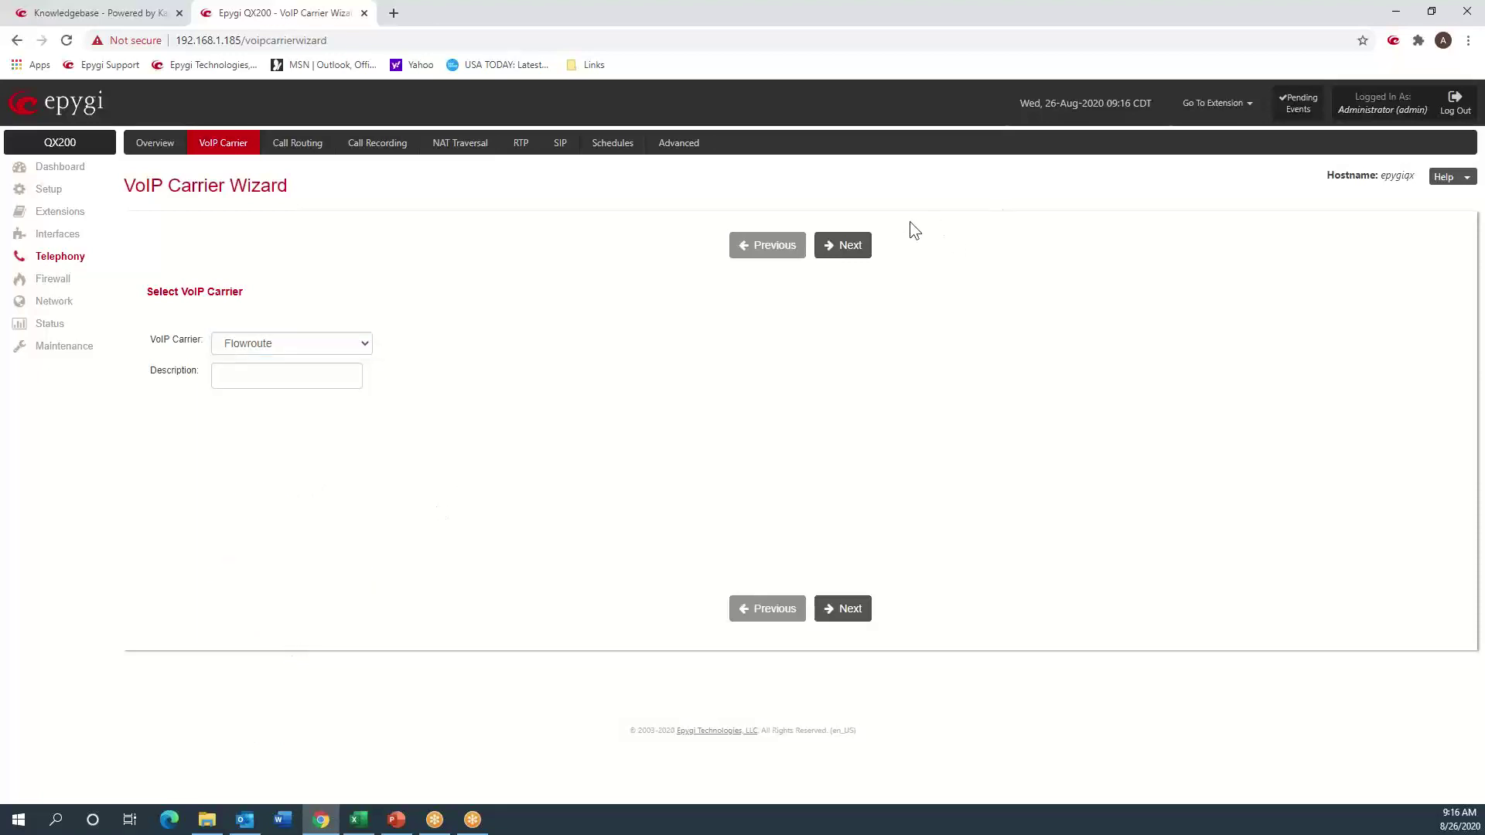
pyautogui.click(854, 246)
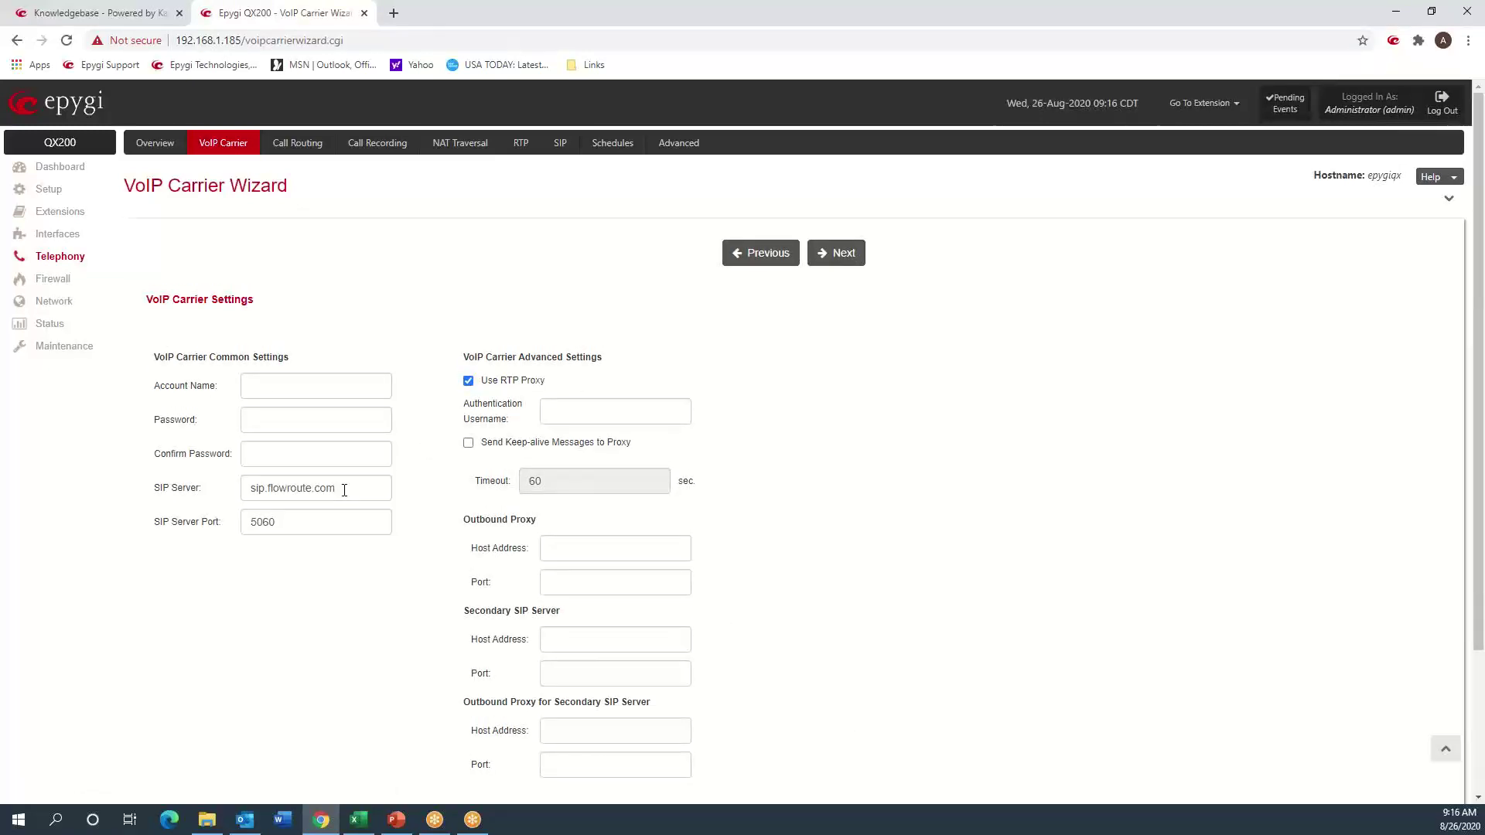
# - Paste the Flowroute account name from the credentials spreadsheet
pyautogui.tripleClick(344, 491)
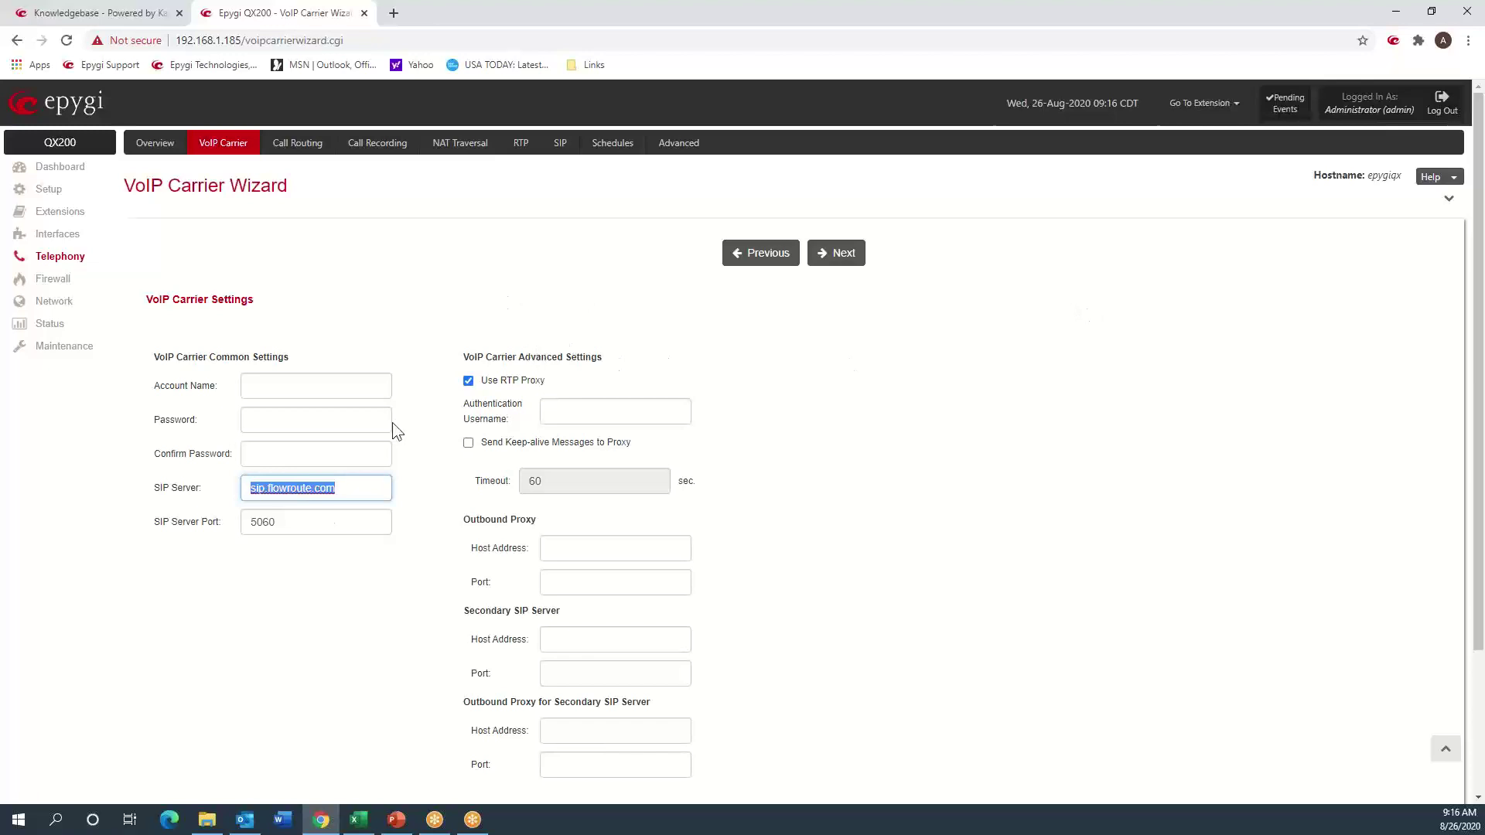
pyautogui.click(344, 492)
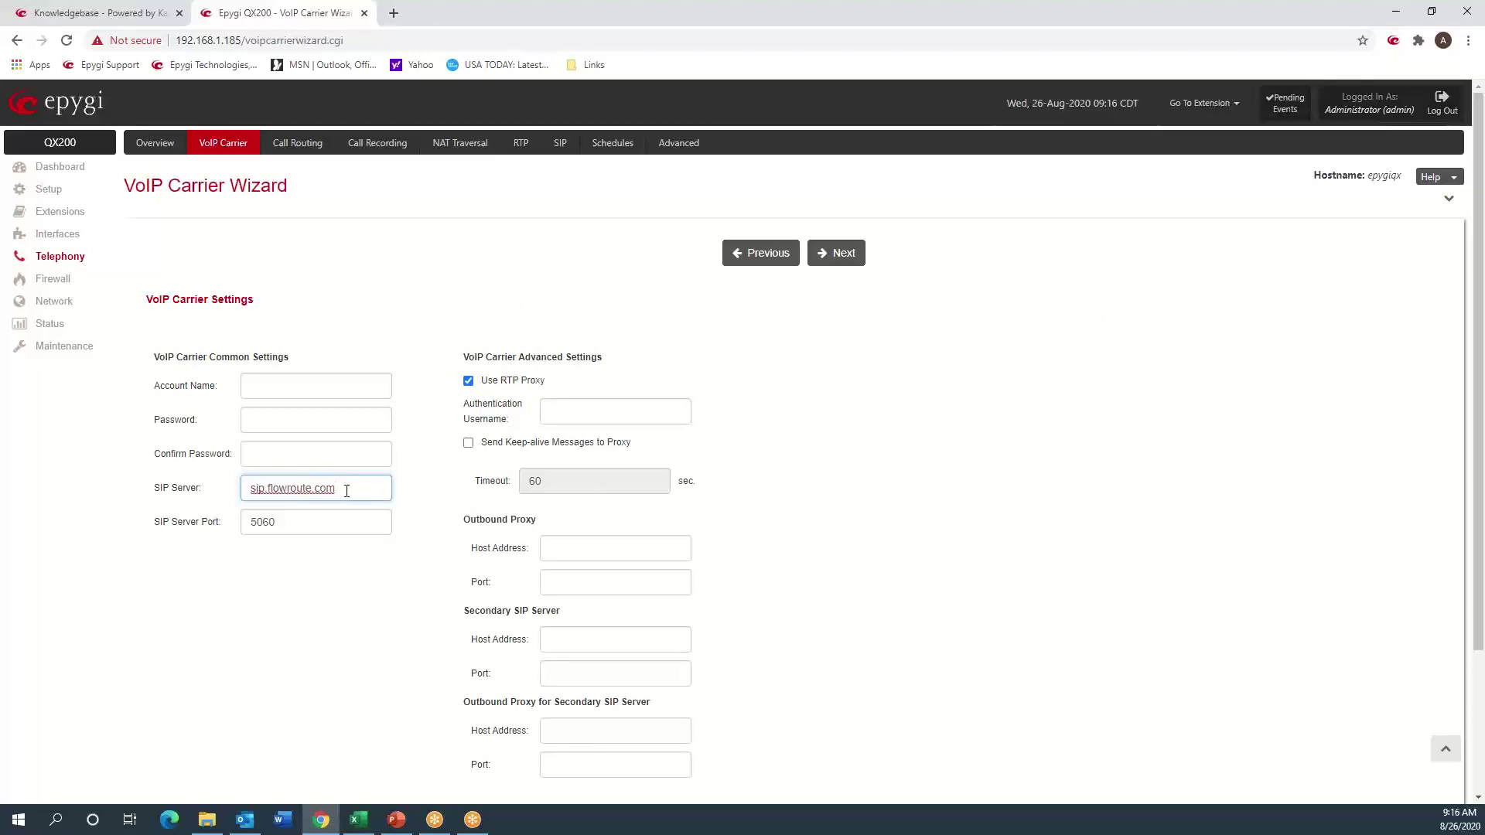
pyautogui.moveTo(336, 491); pyautogui.dragTo(241, 490)
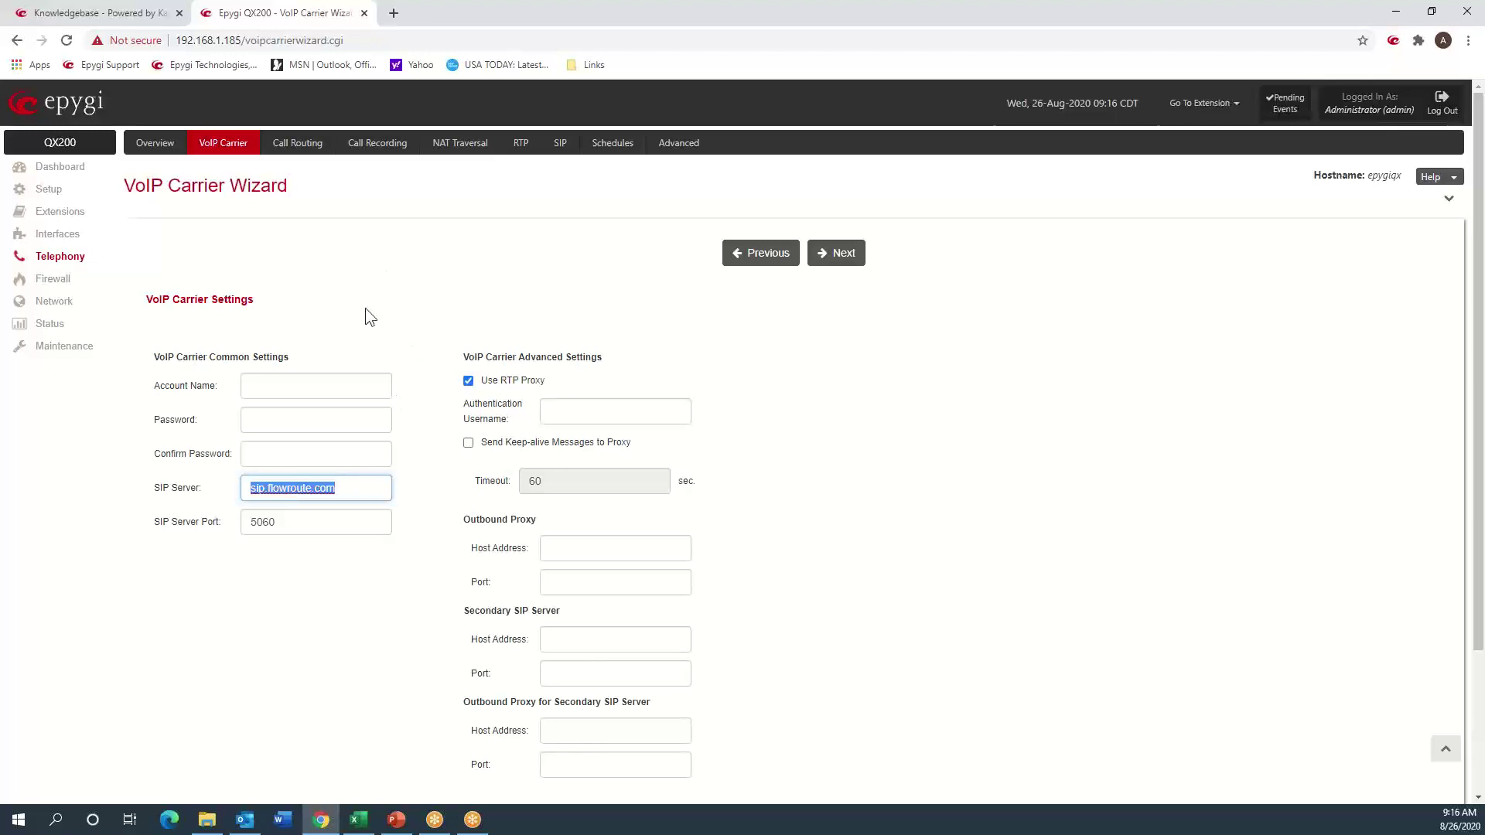
pyautogui.click(359, 296)
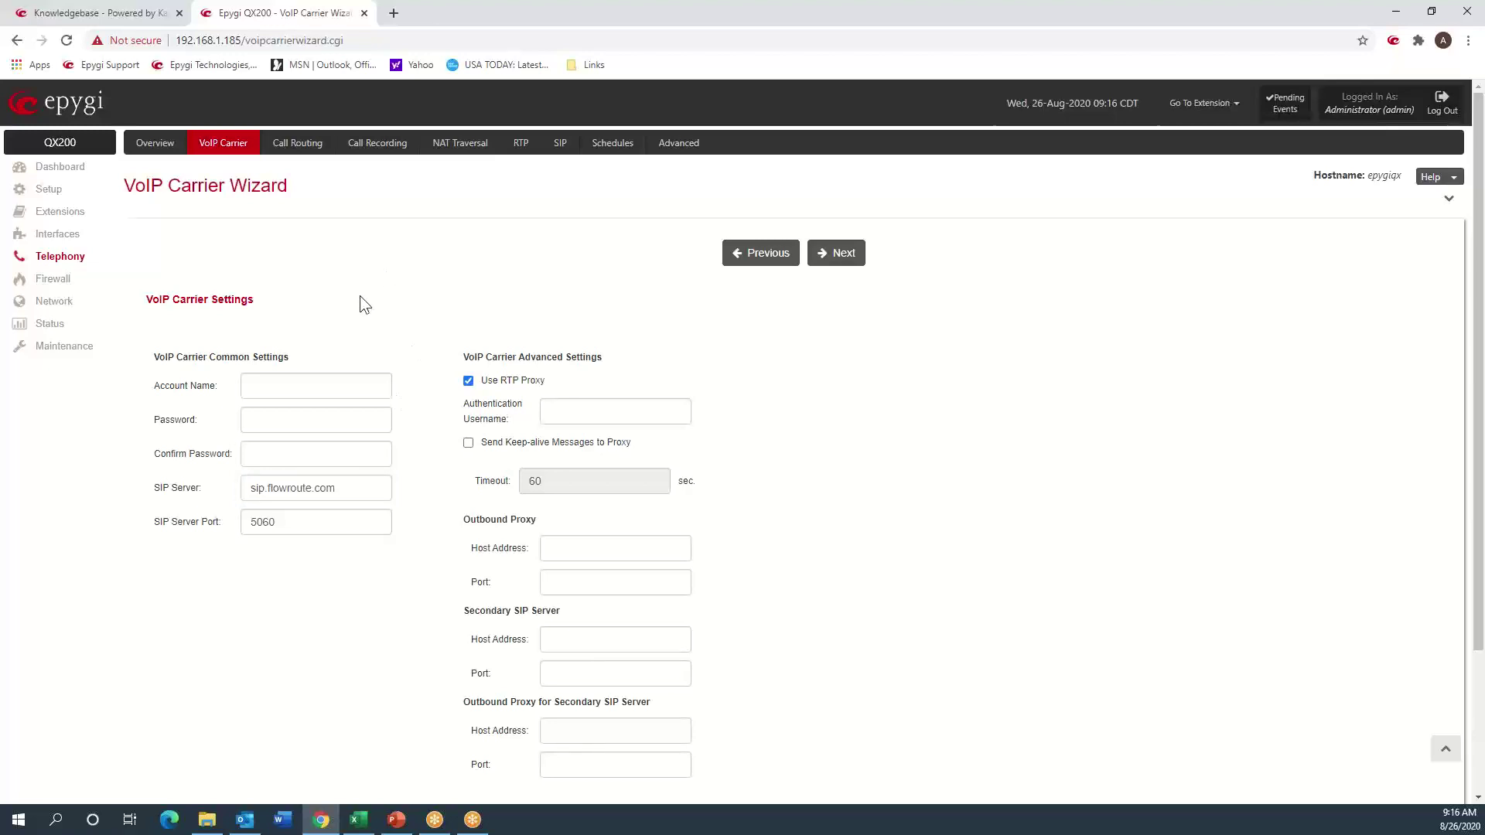
pyautogui.click(359, 819)
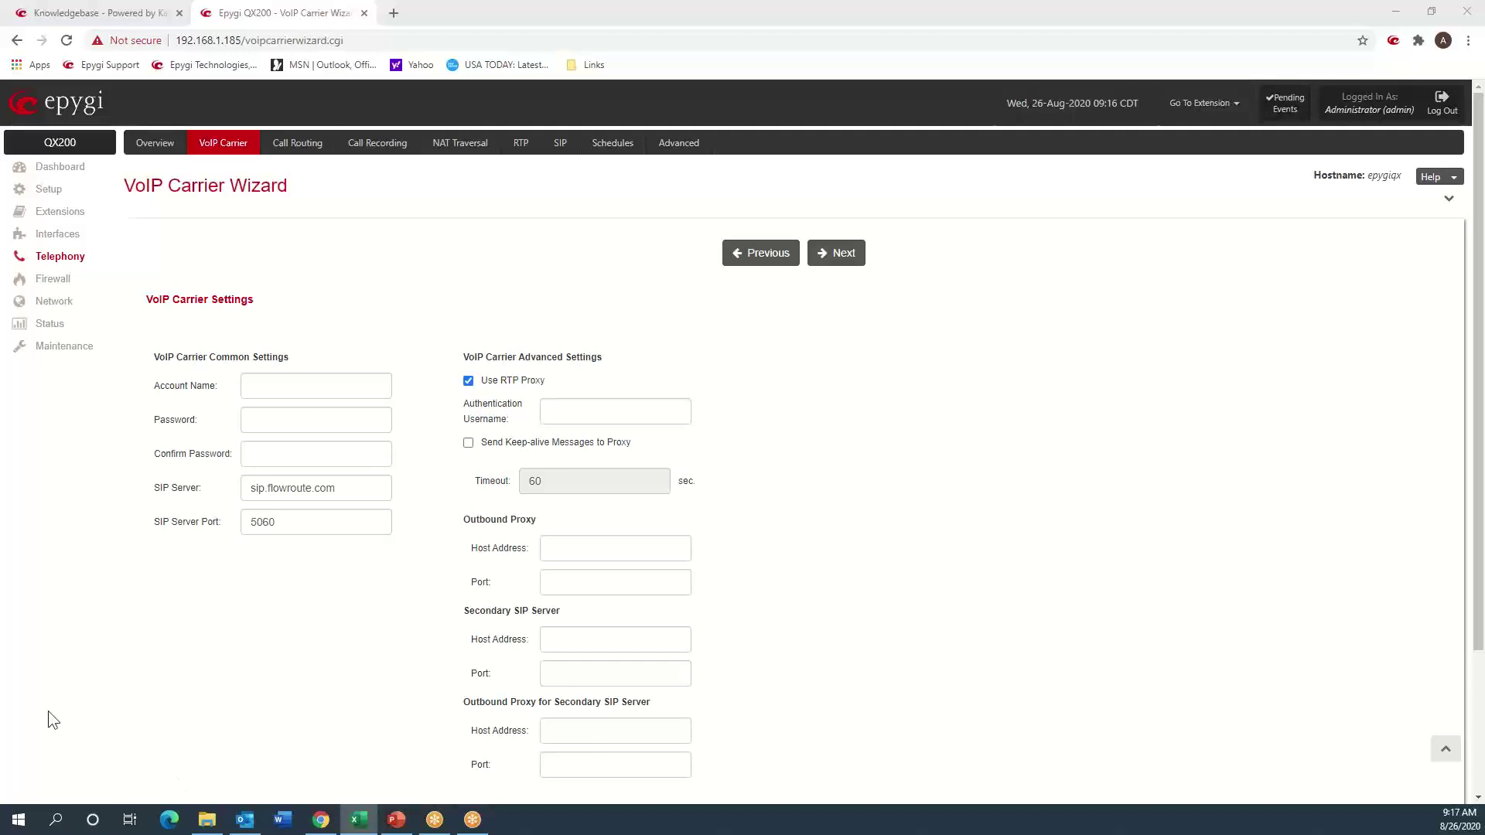
pyautogui.click(307, 380)
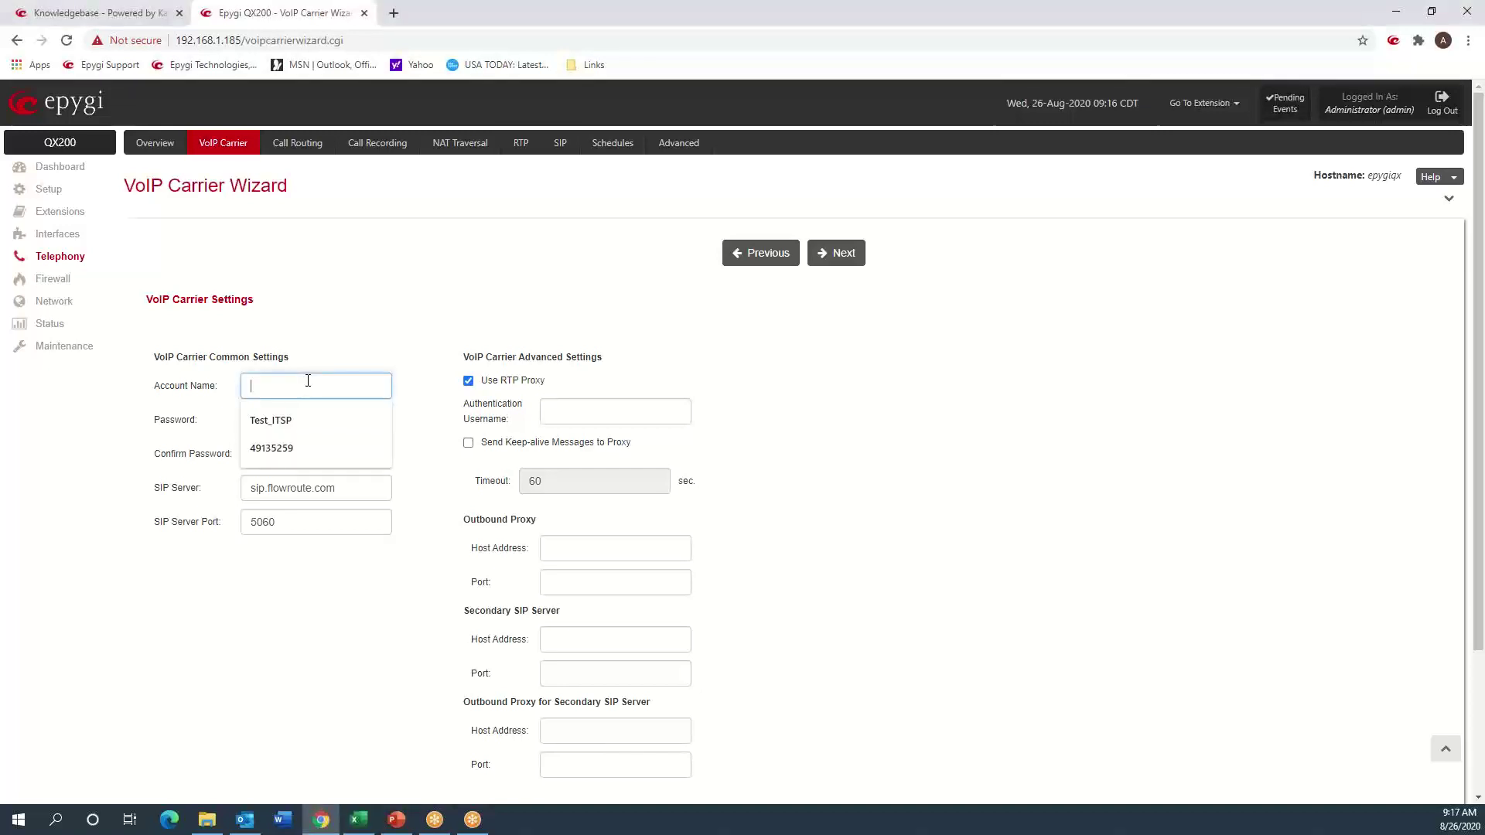
pyautogui.write('49135259')
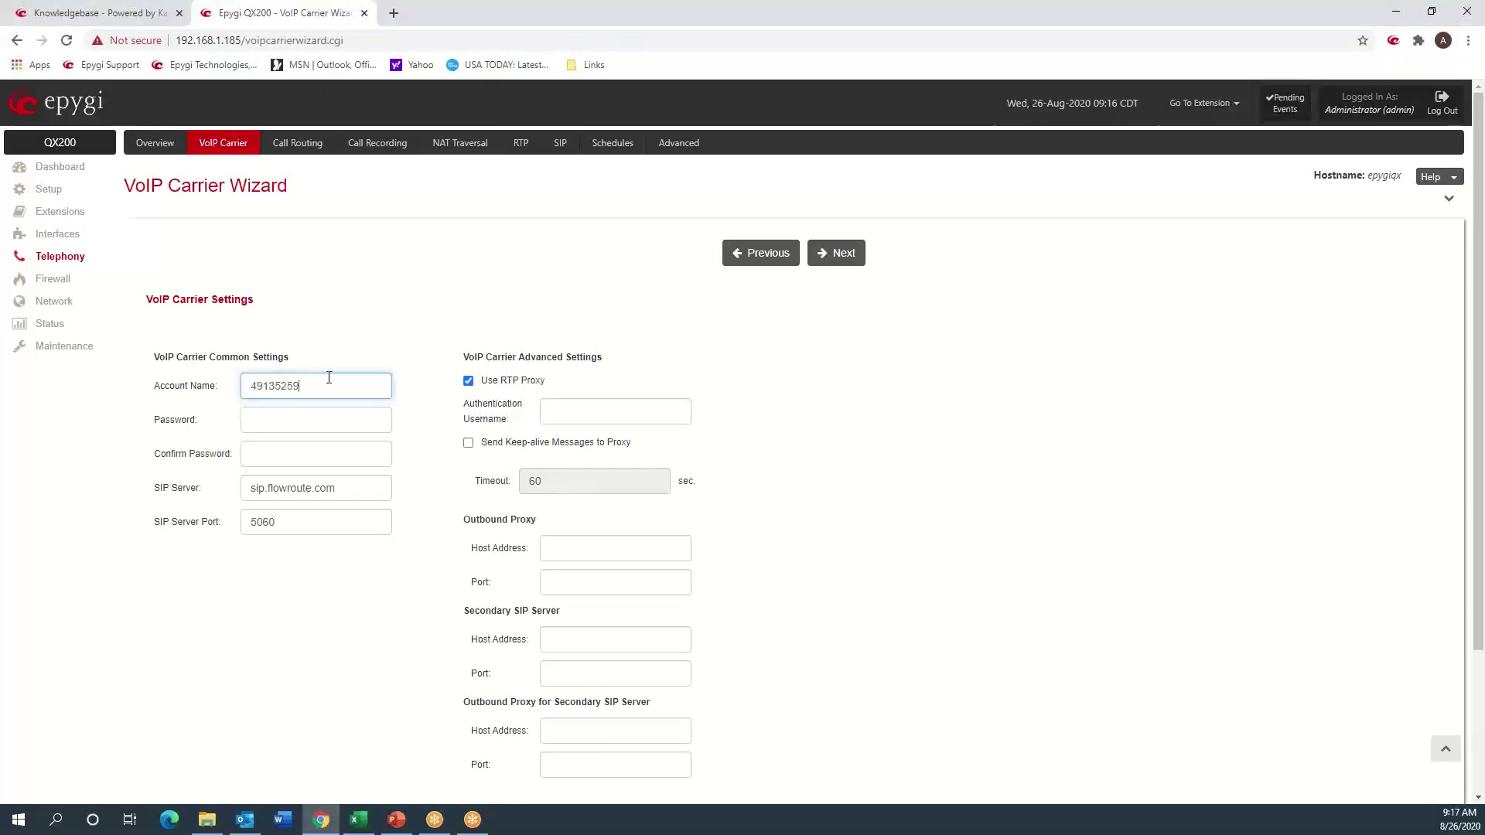
pyautogui.click(328, 294)
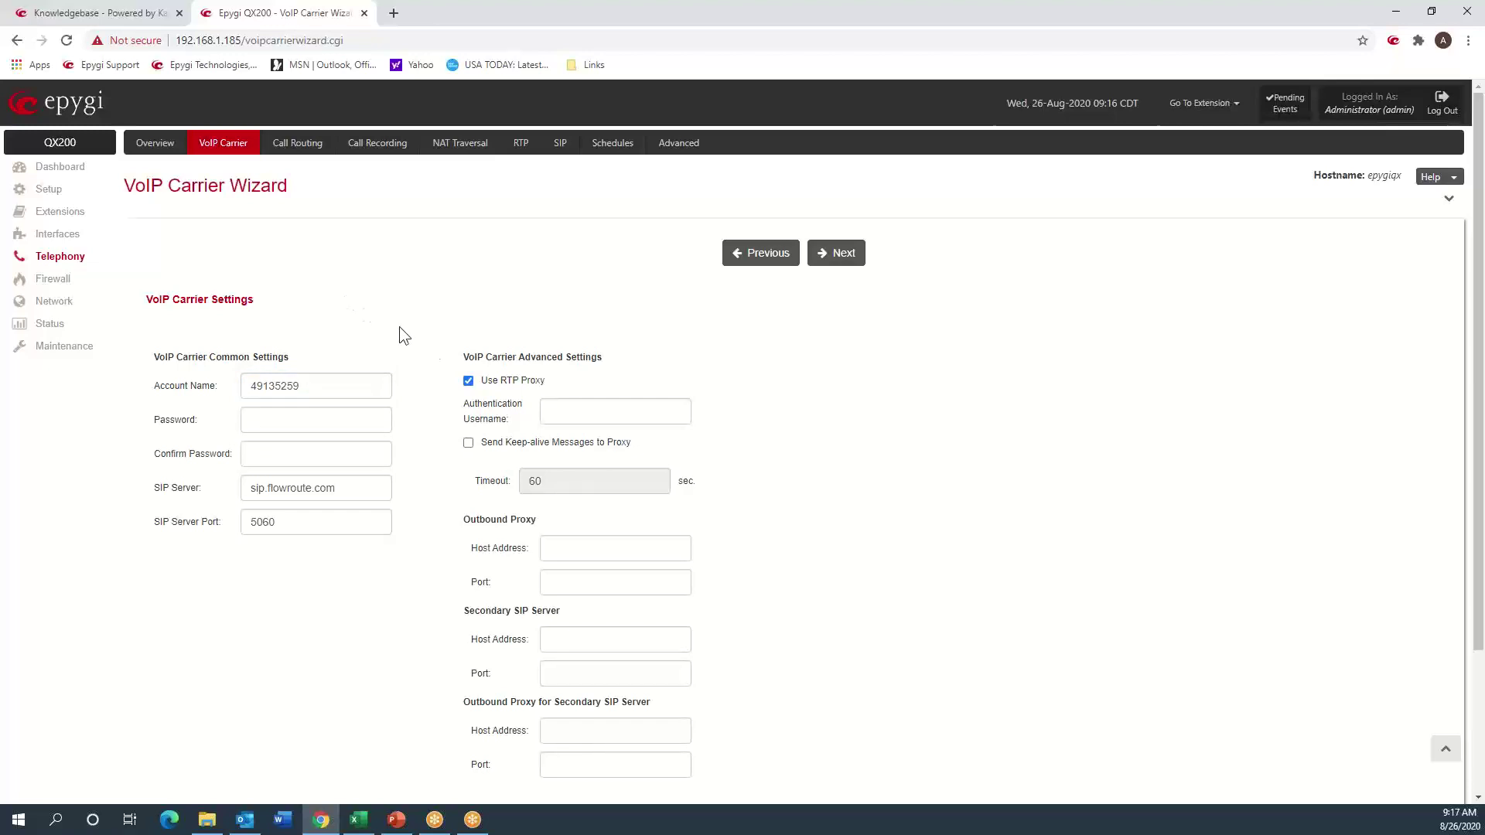
# - Paste the carrier account password into Password and Confirm Password
pyautogui.hotkey('alt', 'Tab')
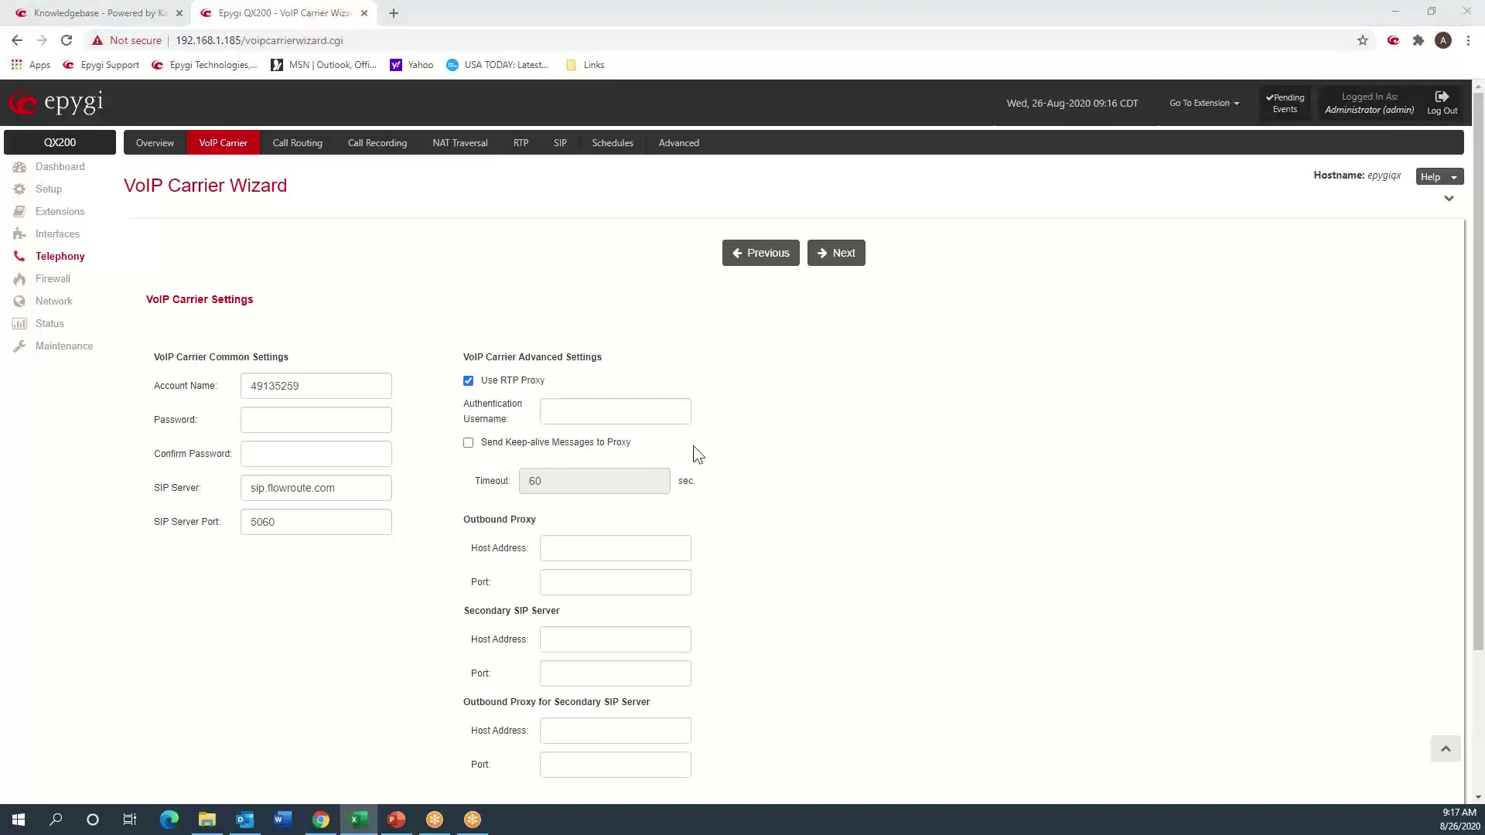
pyautogui.click(277, 421)
pyautogui.hotkey('ctrl', 'v')
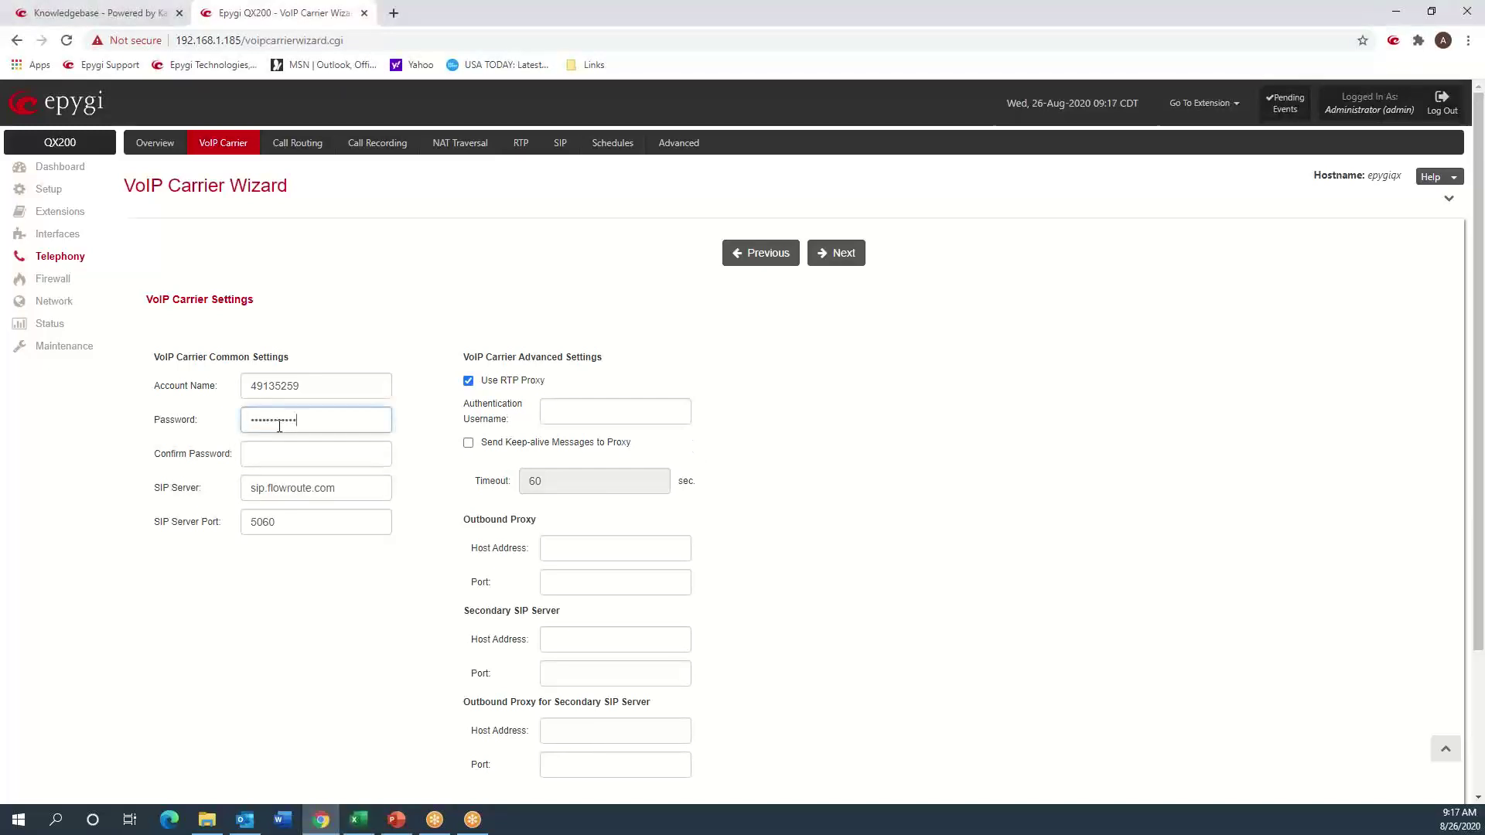
pyautogui.click(283, 447)
pyautogui.hotkey('ctrl', 'v')
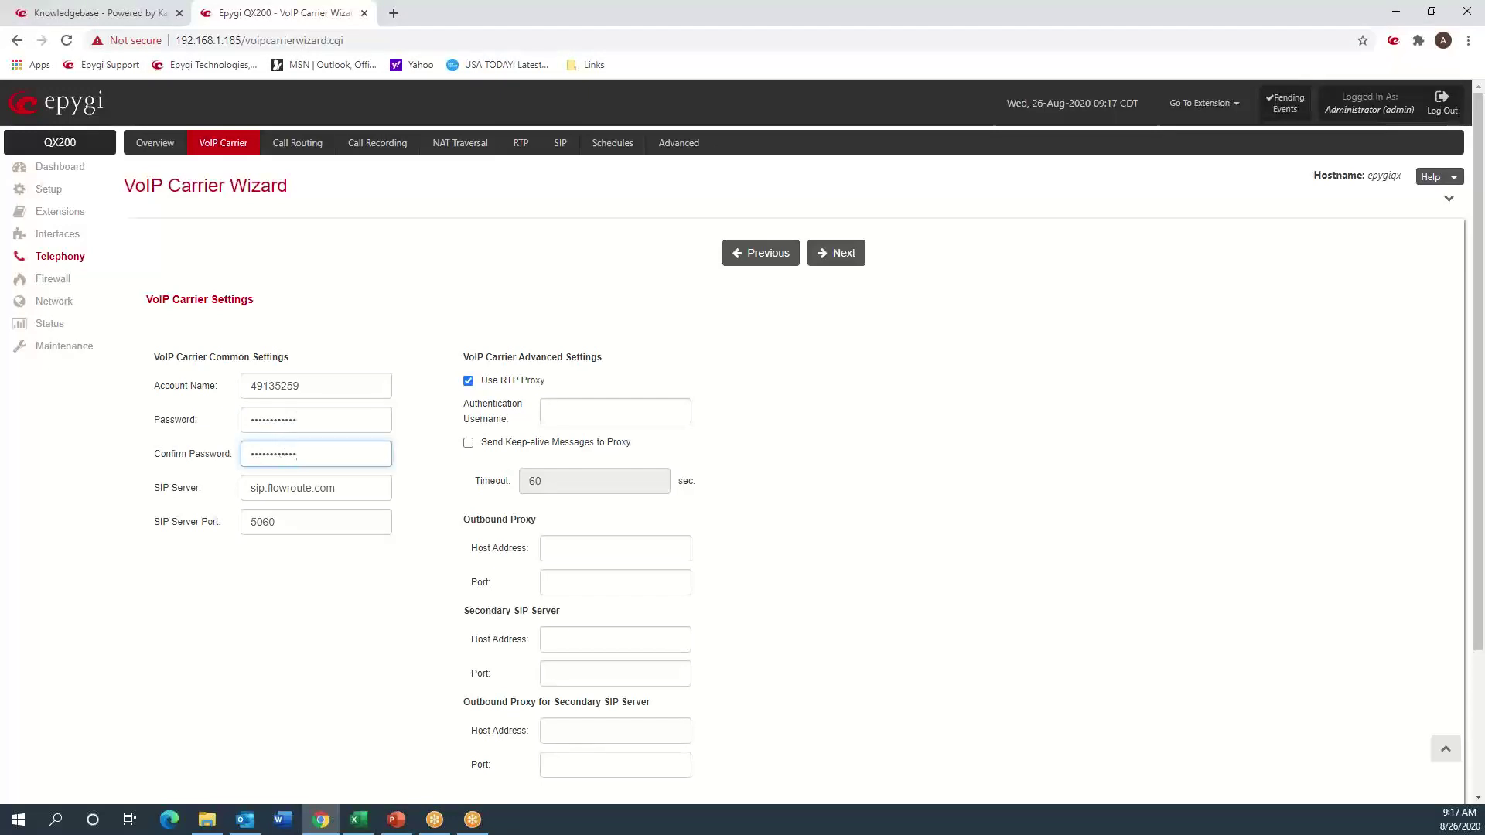
# - Replace the SIP server with us-east-va.sip.flowroute.com and continue
pyautogui.hotkey('alt', 'Tab')
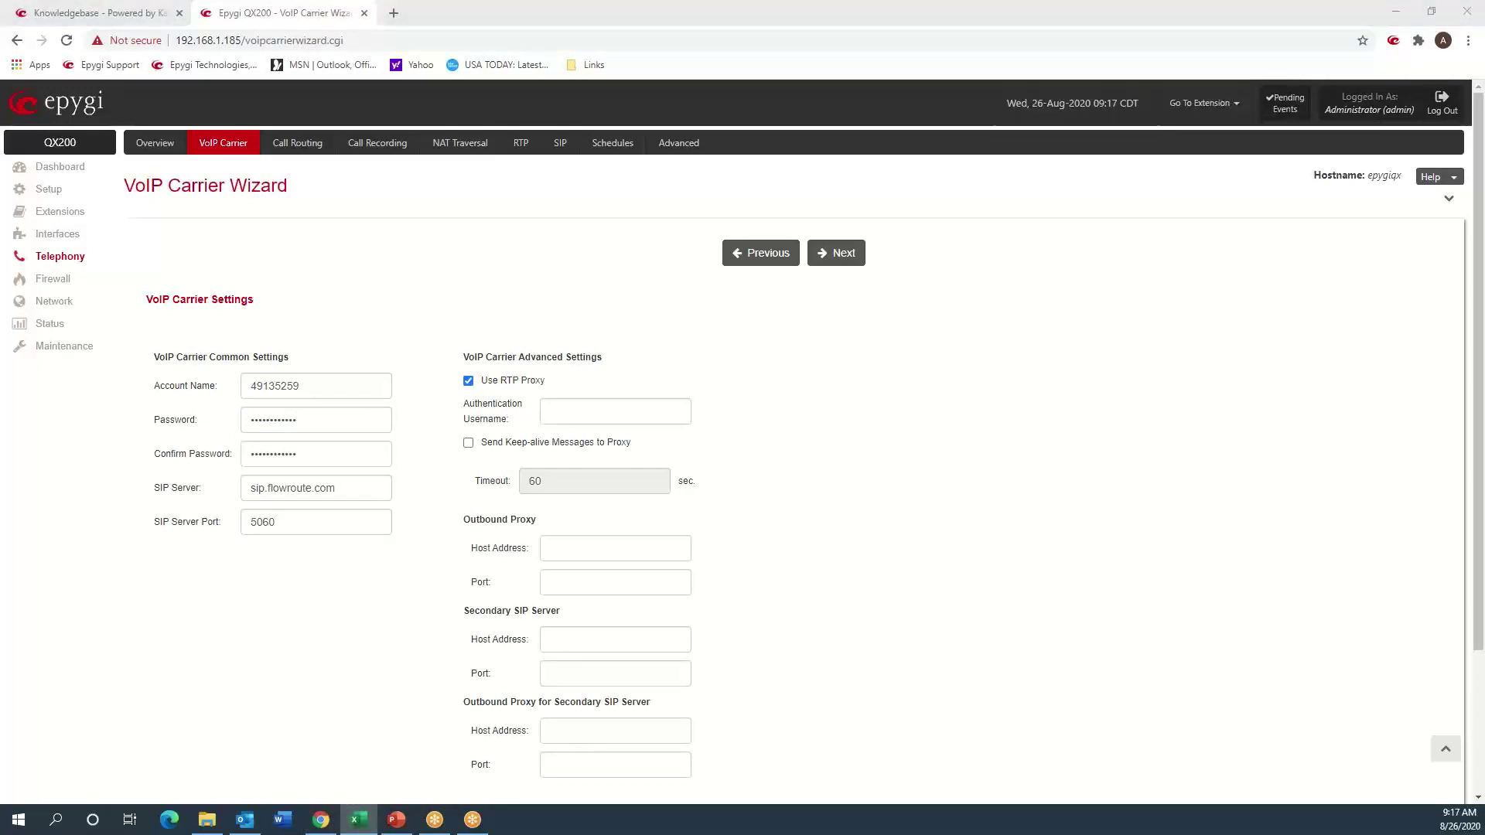
pyautogui.tripleClick(347, 488)
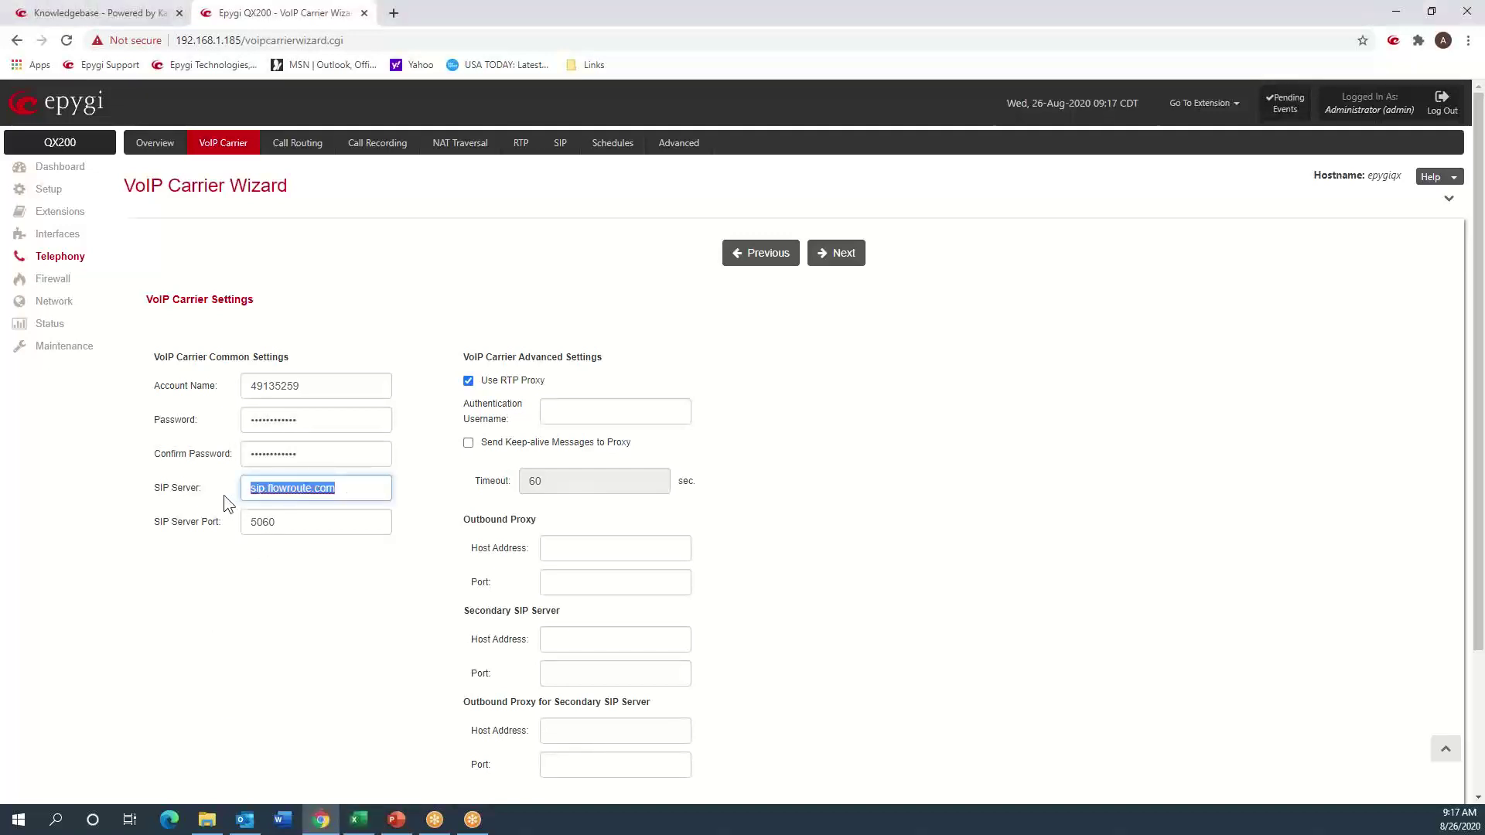
pyautogui.write('us-east-va.sip.flowroute.com')
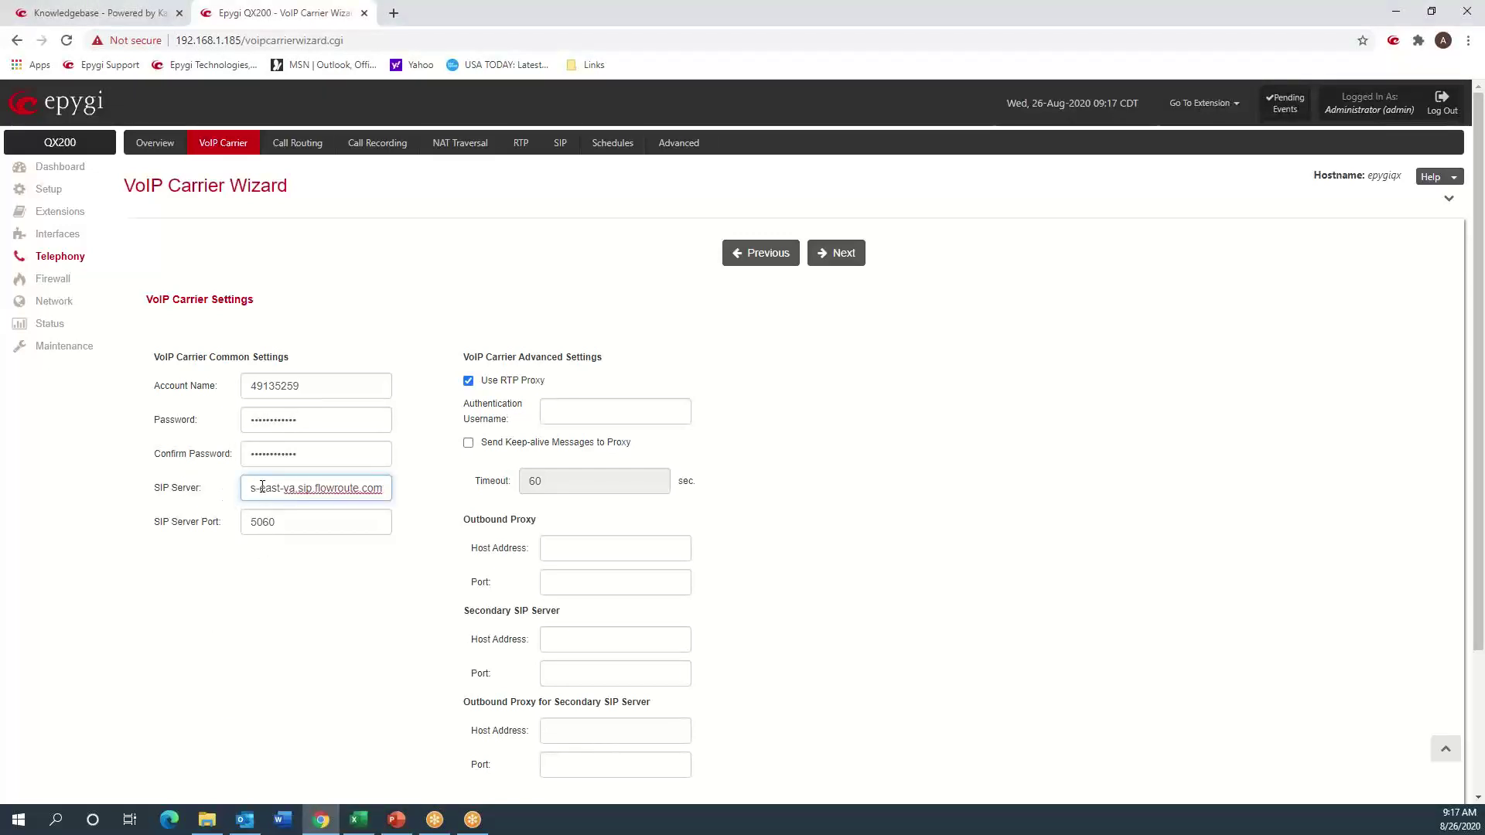
pyautogui.press('Left')
pyautogui.press('Left')
pyautogui.scroll(-3, 817, 642)
pyautogui.scroll(3, 817, 641)
pyautogui.click(838, 256)
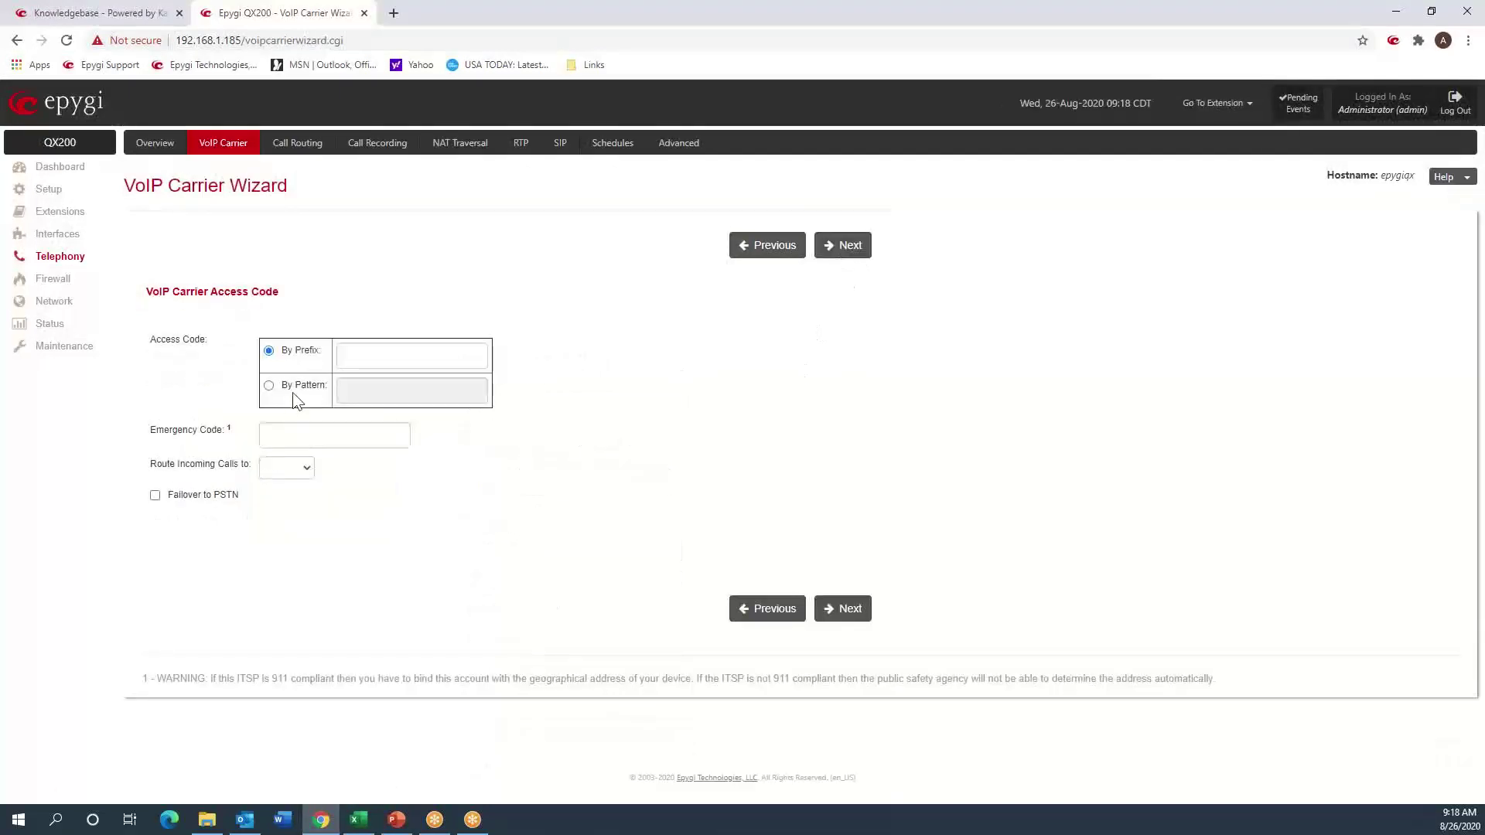
# - Enter access prefix 9 and set the access code by pattern to ??????????
pyautogui.click(353, 366)
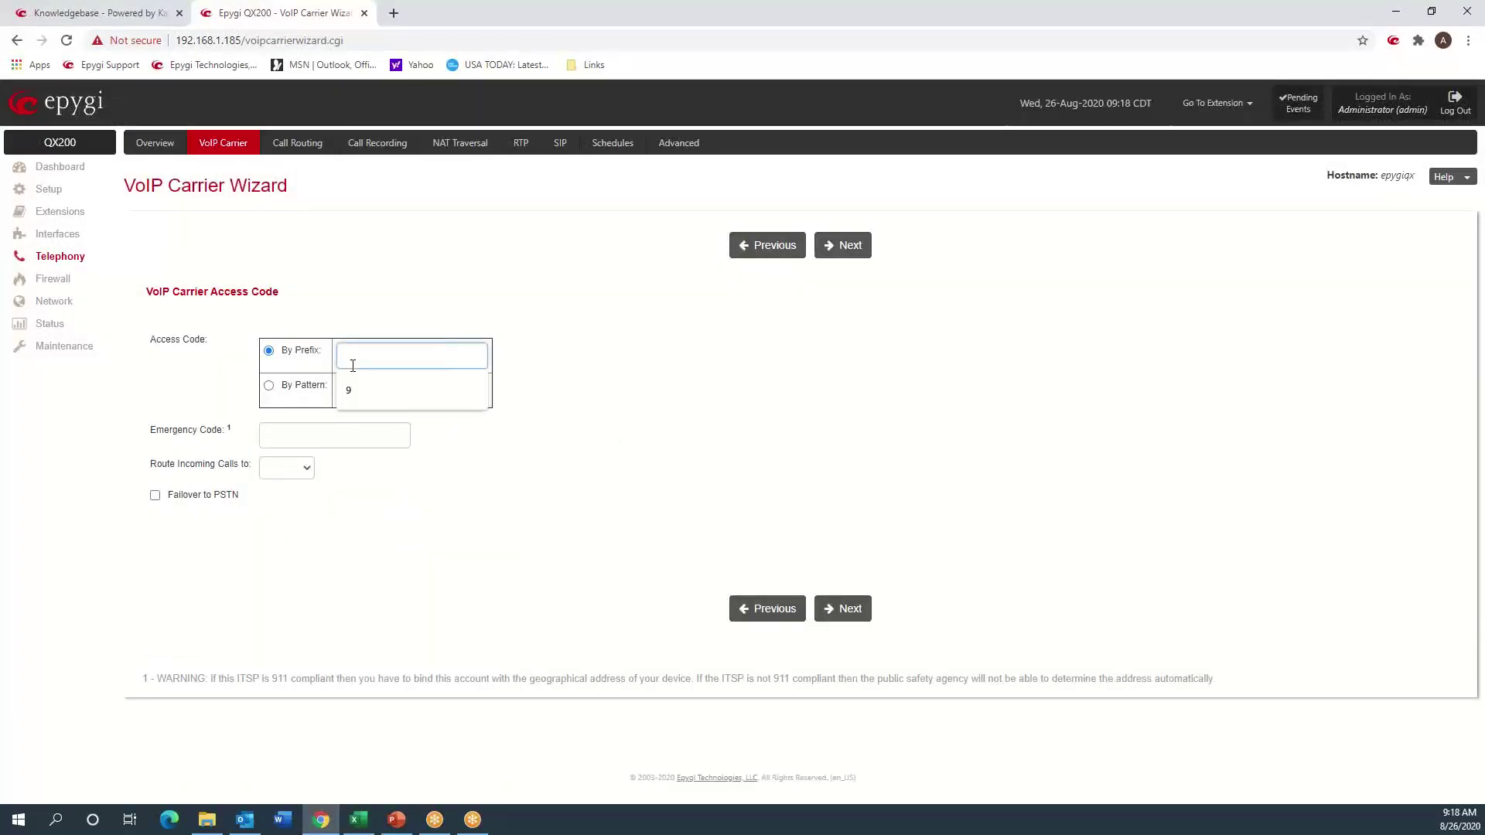
pyautogui.click(351, 387)
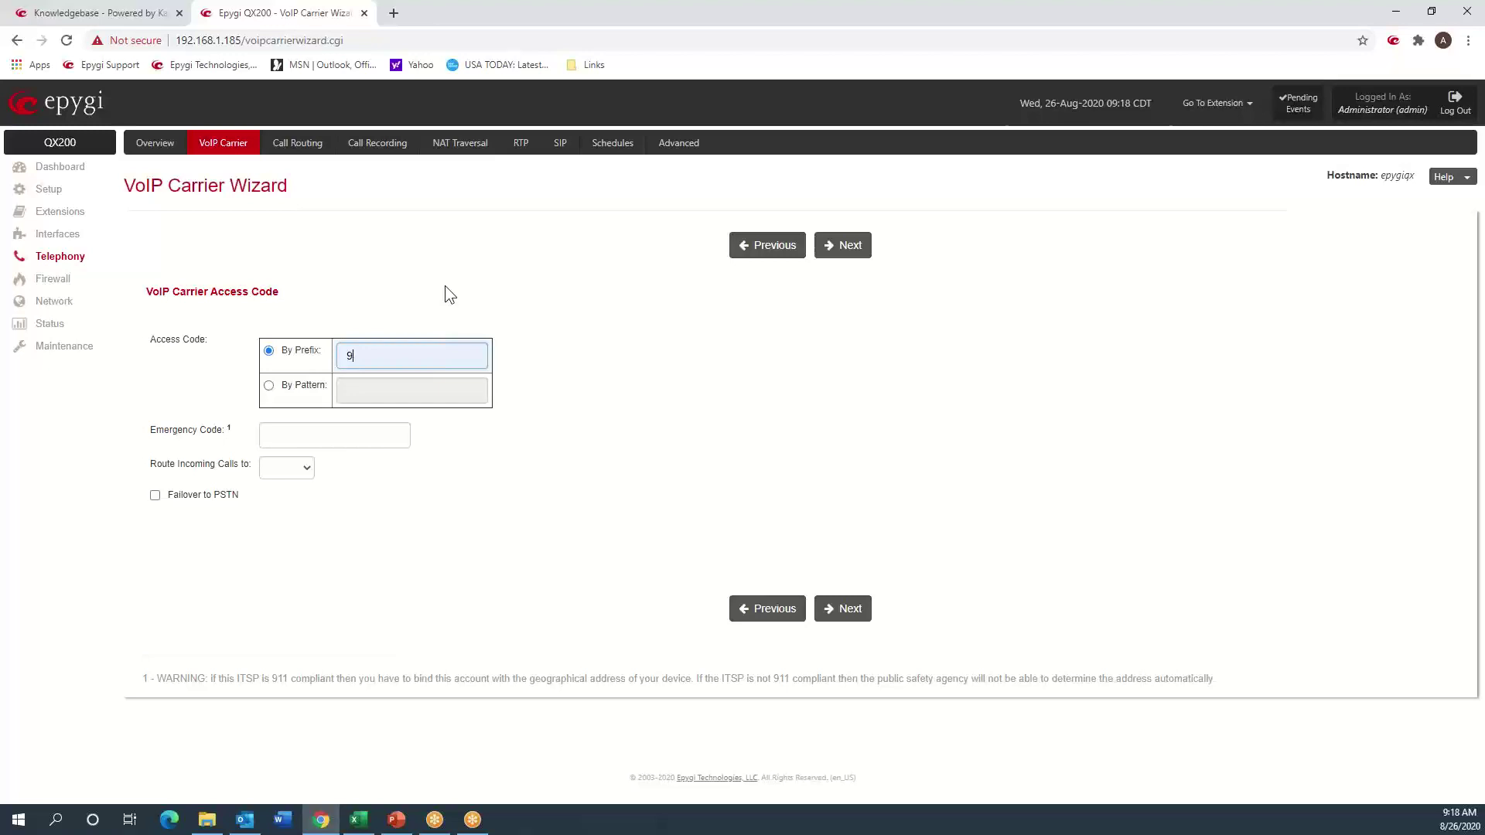
pyautogui.click(266, 385)
pyautogui.click(348, 391)
pyautogui.click(371, 424)
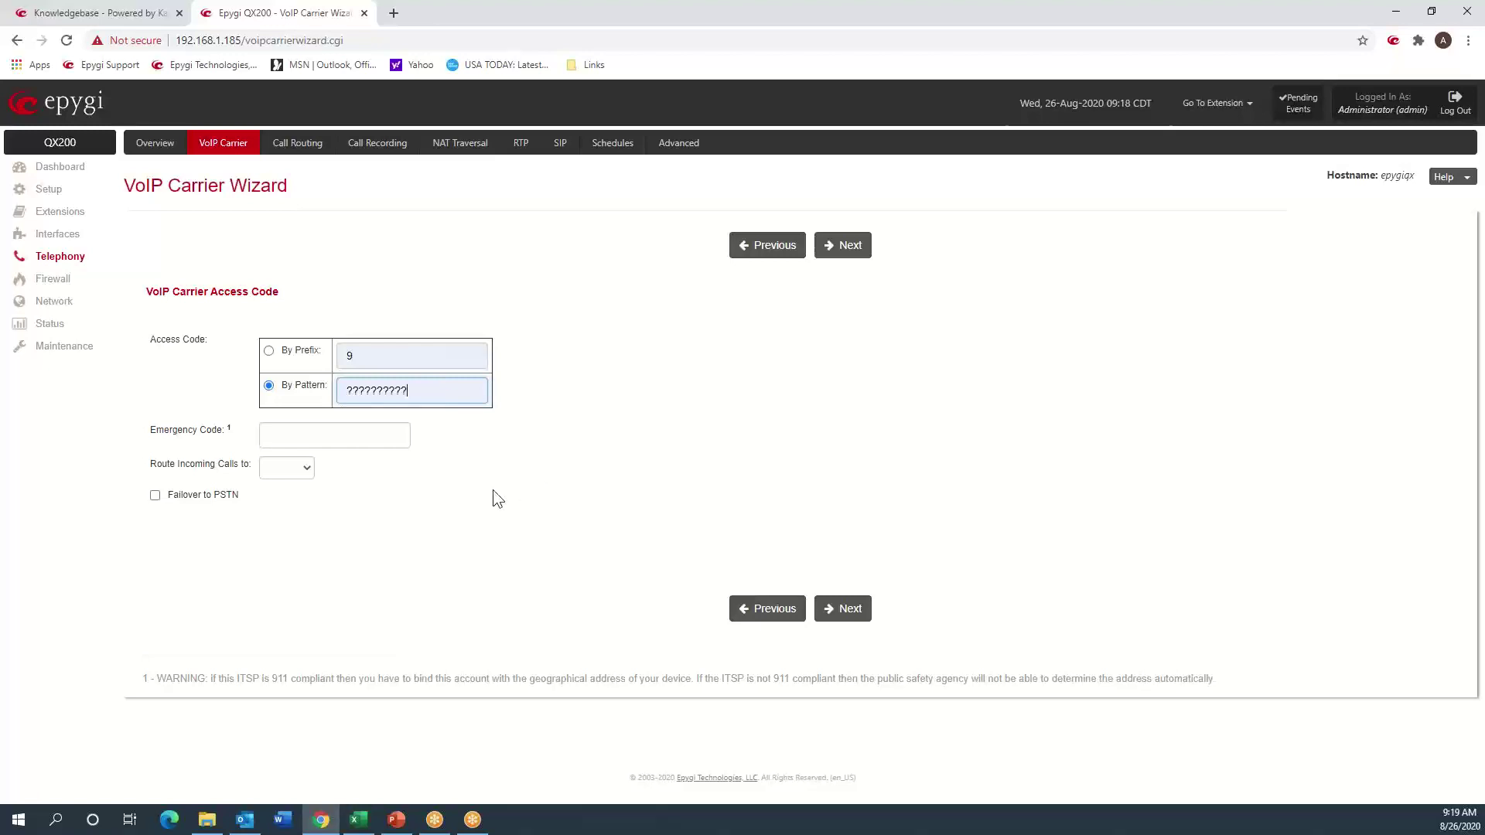
# - Set emergency code 911, route incoming calls to 00, enable PSTN failover, and continue
pyautogui.click(351, 433)
pyautogui.click(322, 464)
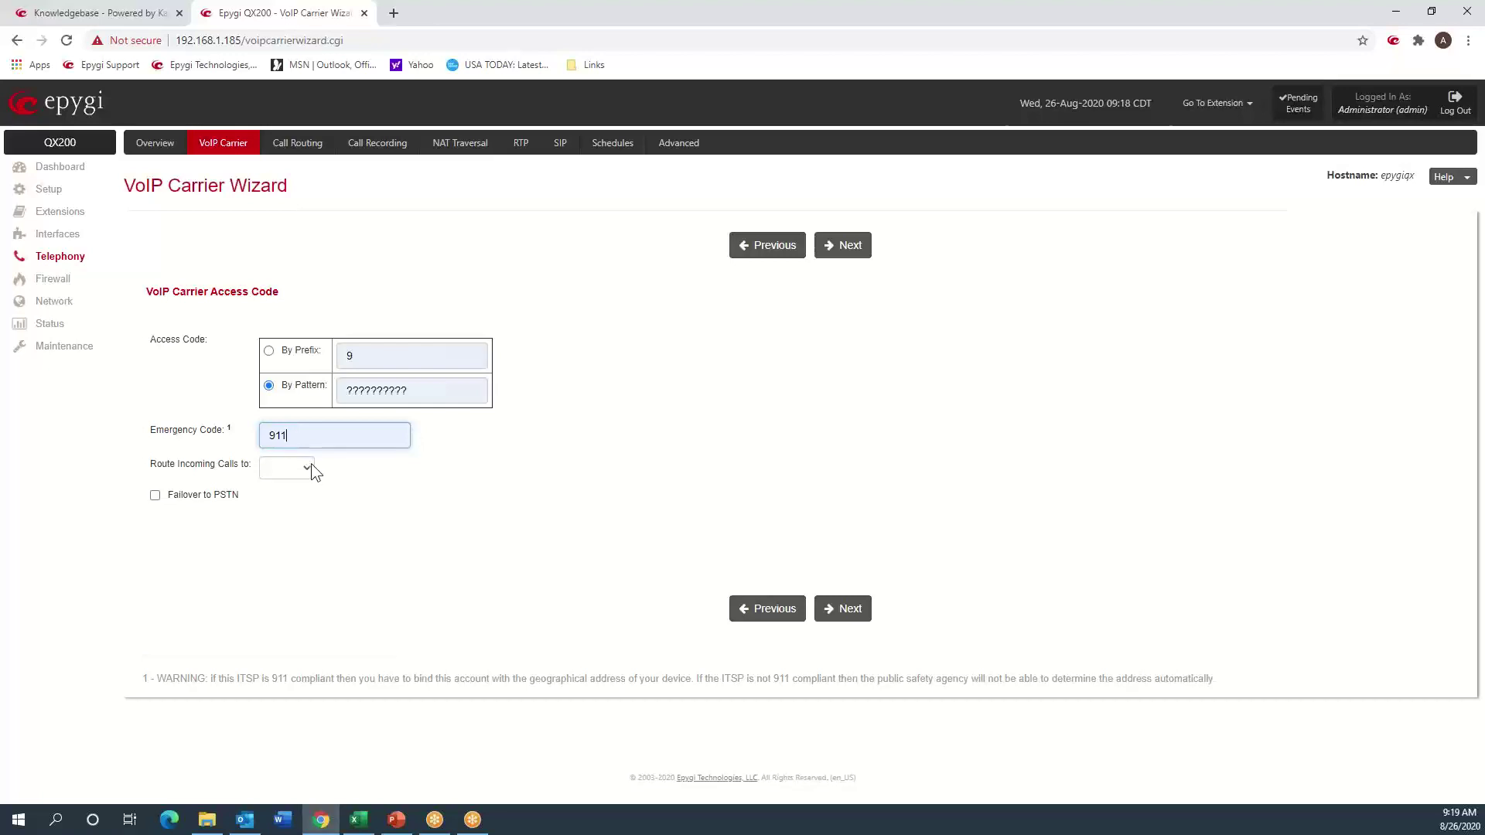
pyautogui.click(311, 462)
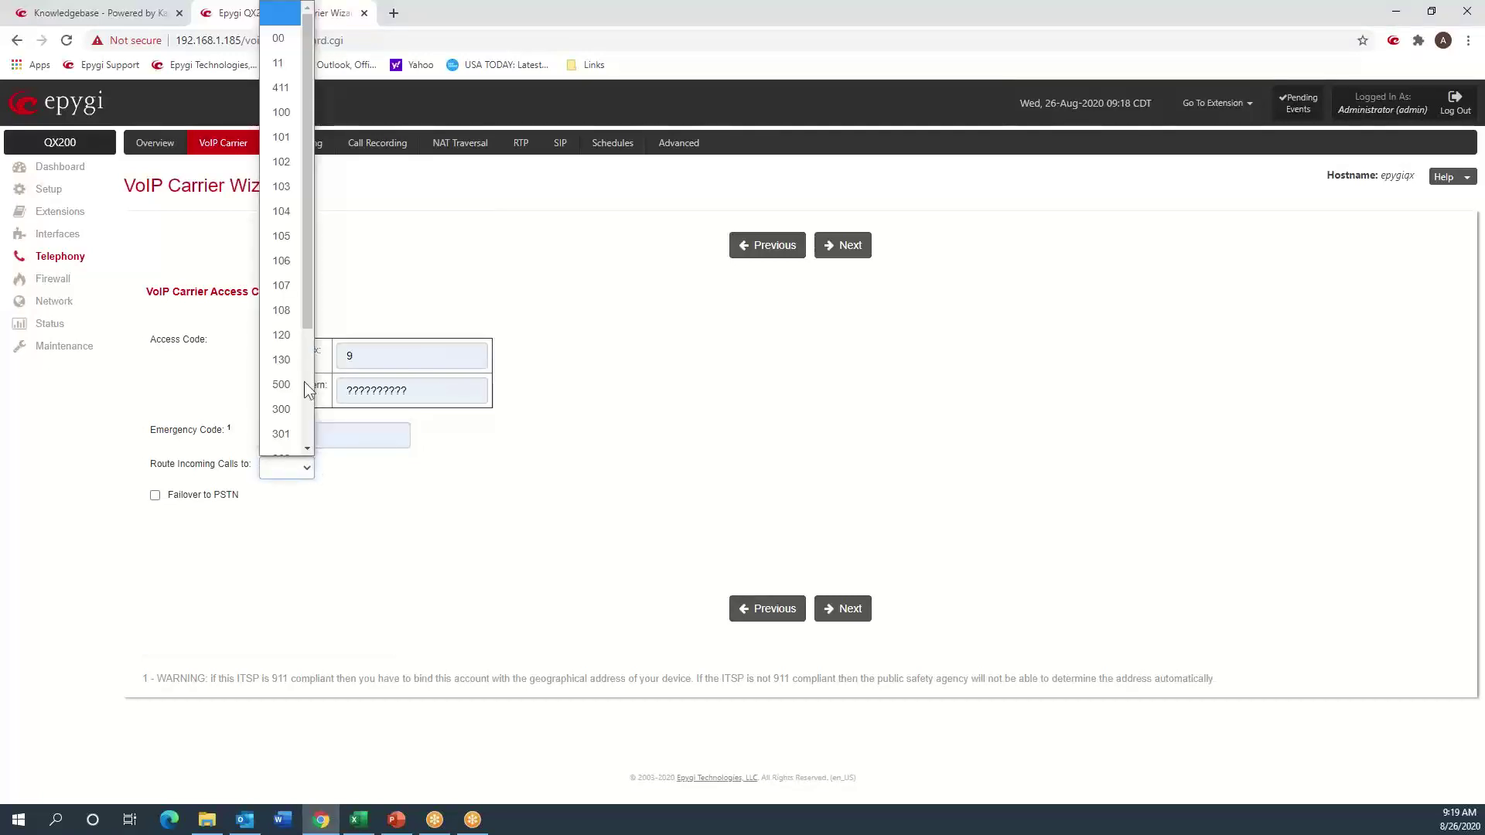
pyautogui.click(290, 40)
pyautogui.click(354, 499)
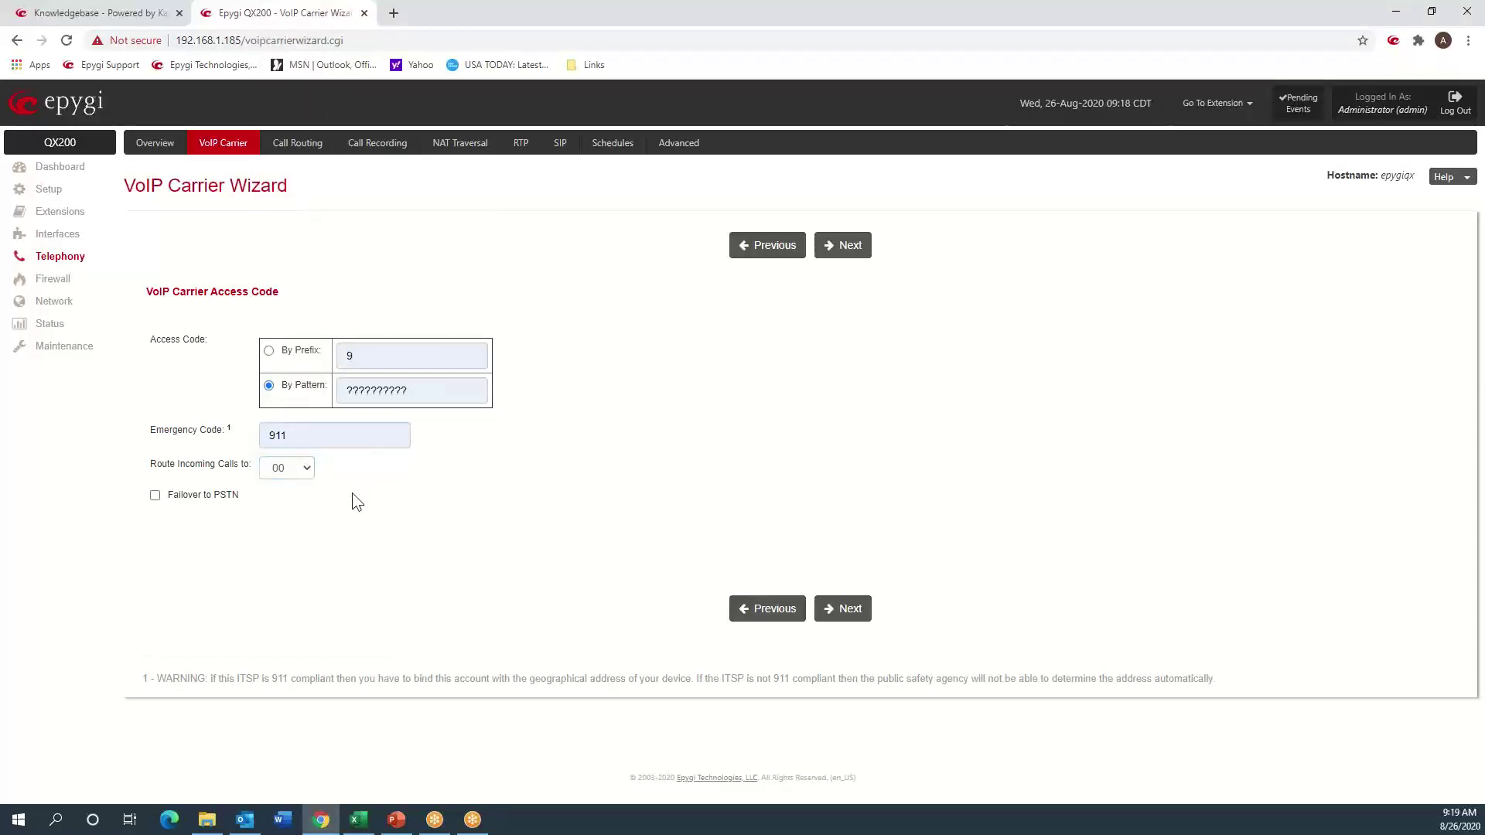
pyautogui.click(193, 499)
pyautogui.click(852, 614)
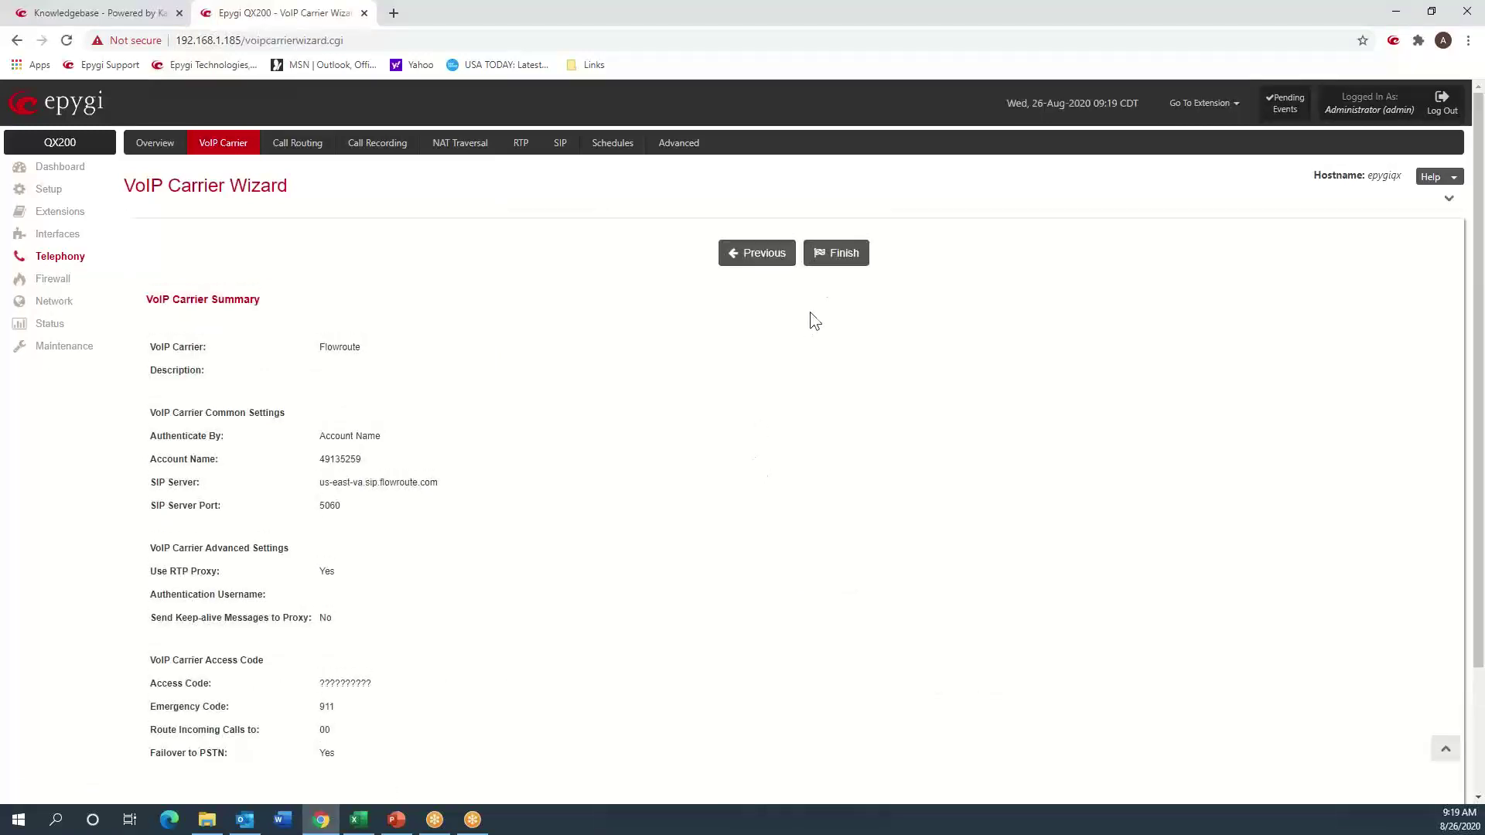
# - Finish the Flowroute carrier wizard and go to the Extensions Overview
pyautogui.click(834, 263)
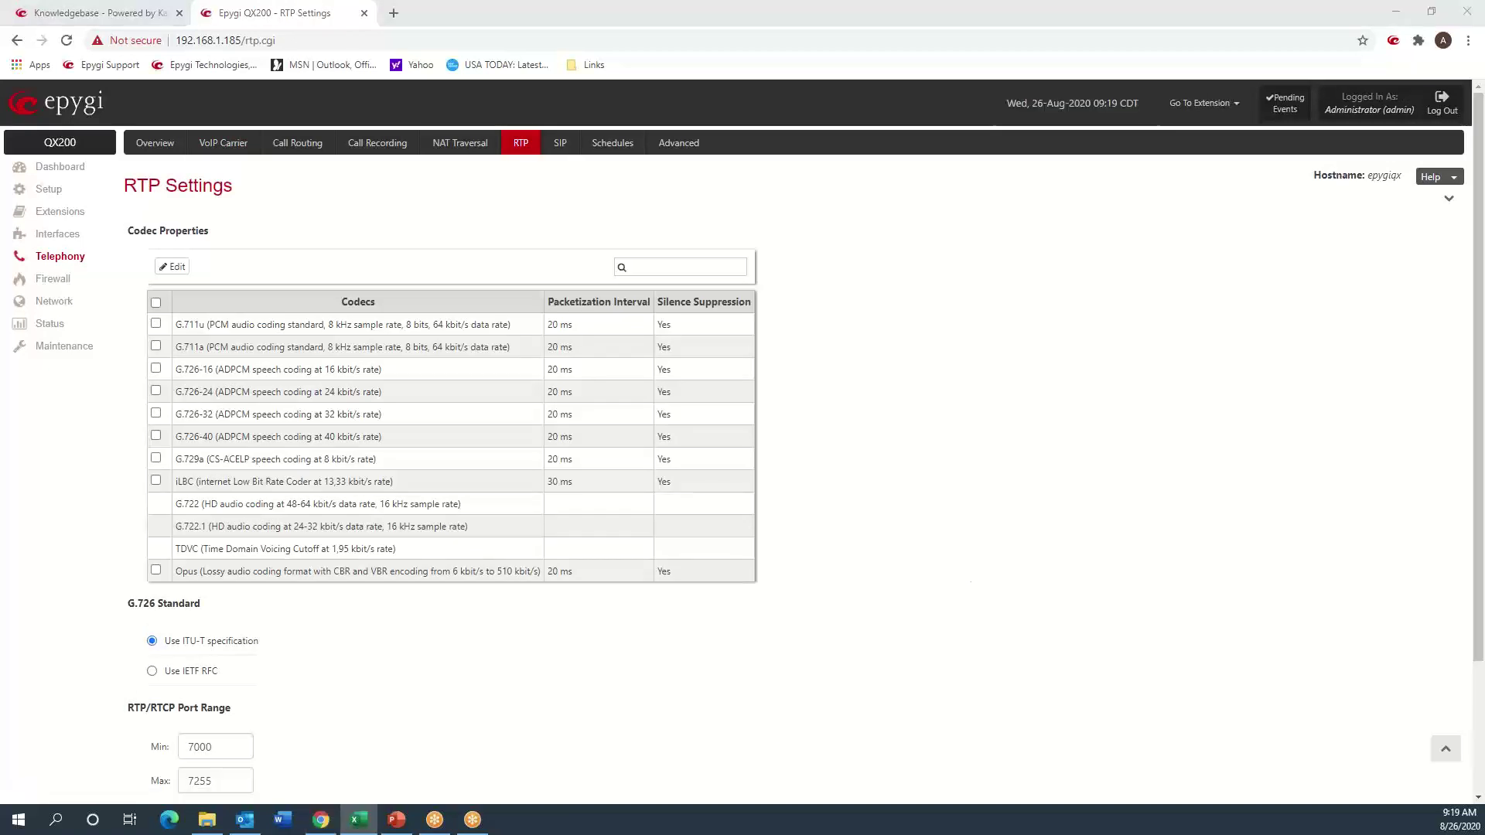
pyautogui.click(58, 215)
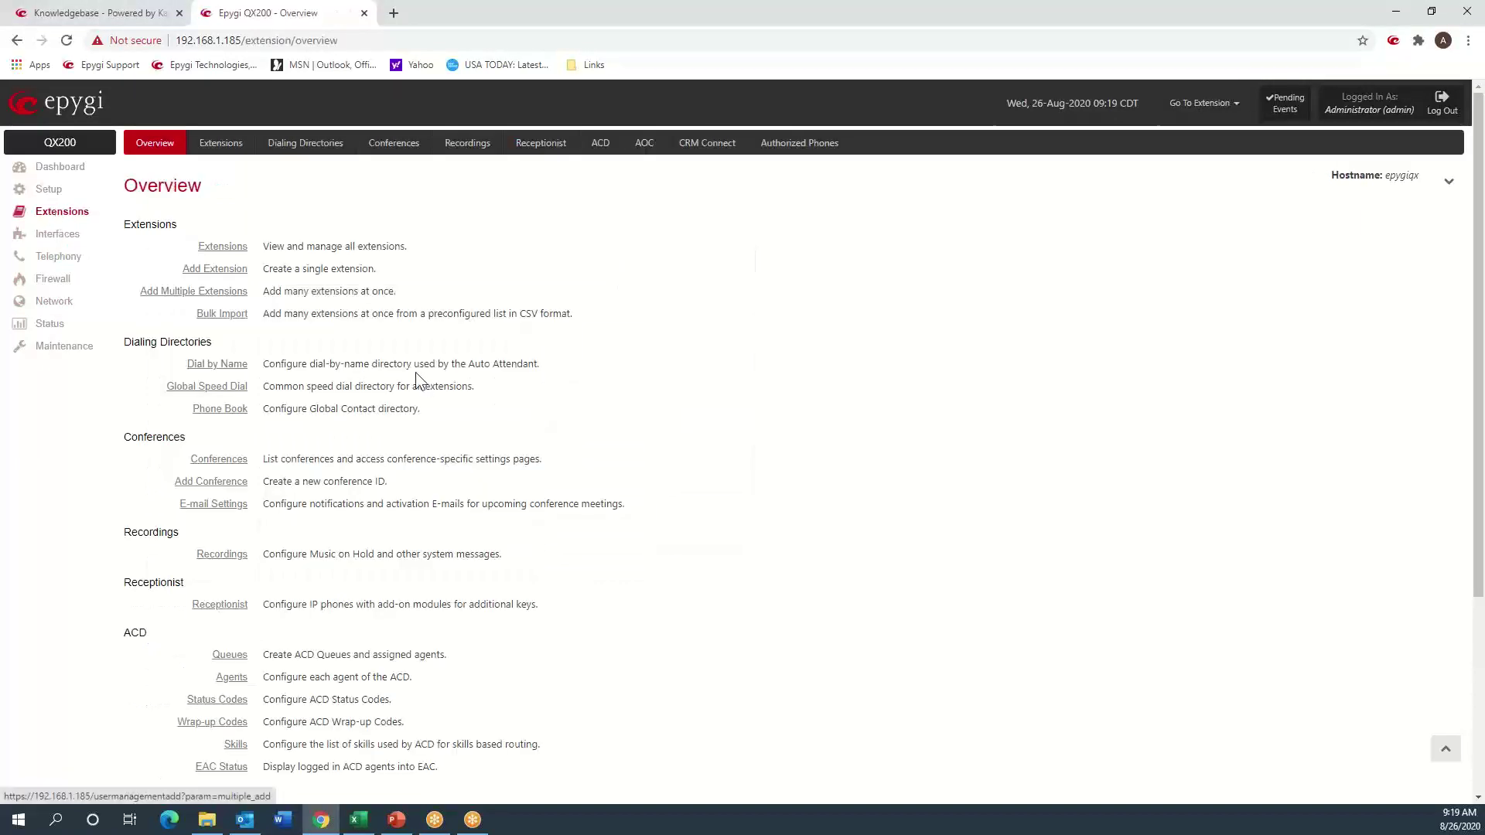
# - Locate extension 999, with no attached line, in the extensions list and open its Admin Settings
pyautogui.click(226, 143)
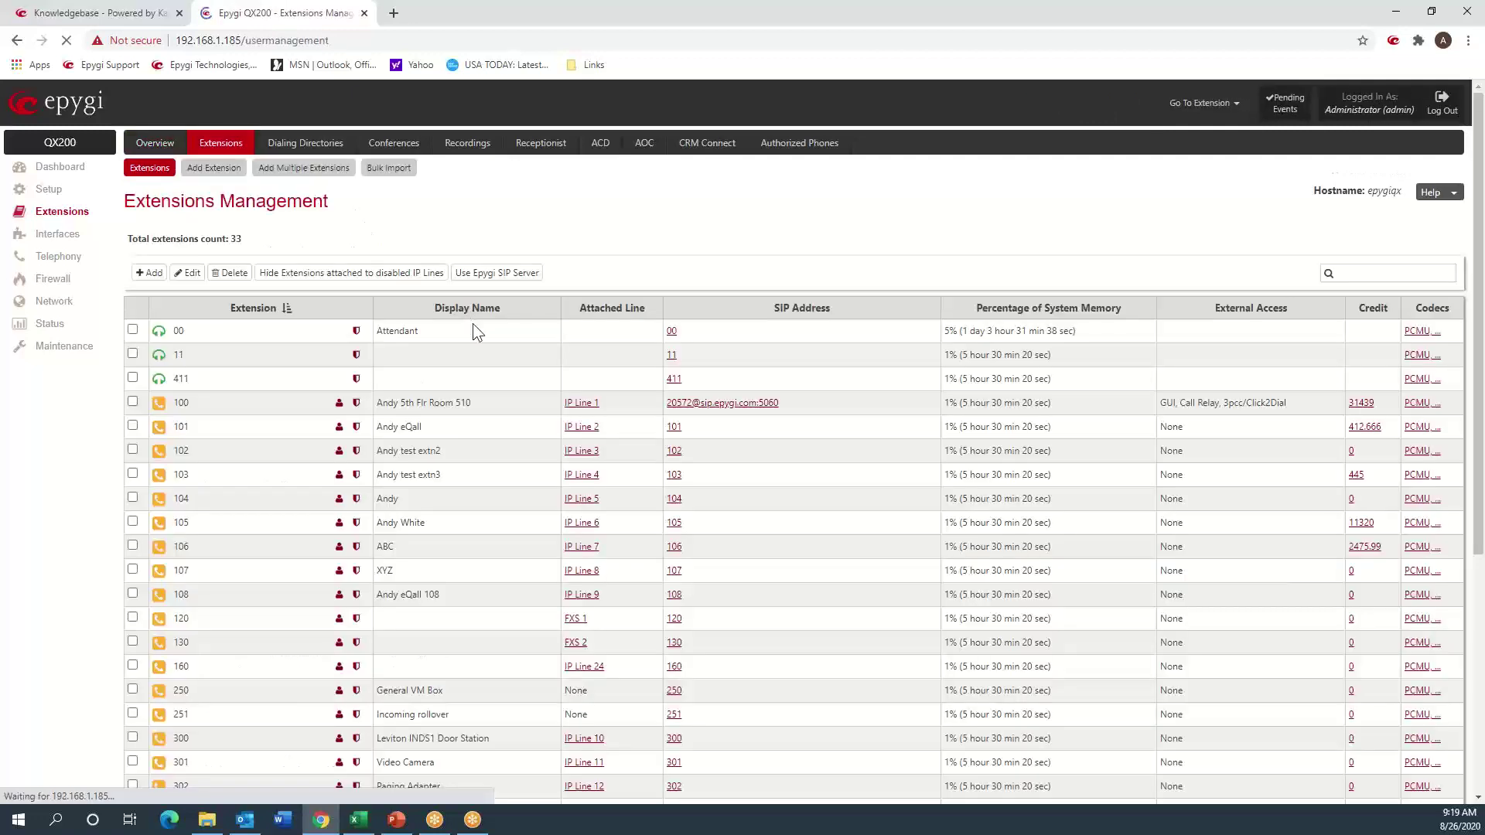
pyautogui.scroll(-5, 472, 323)
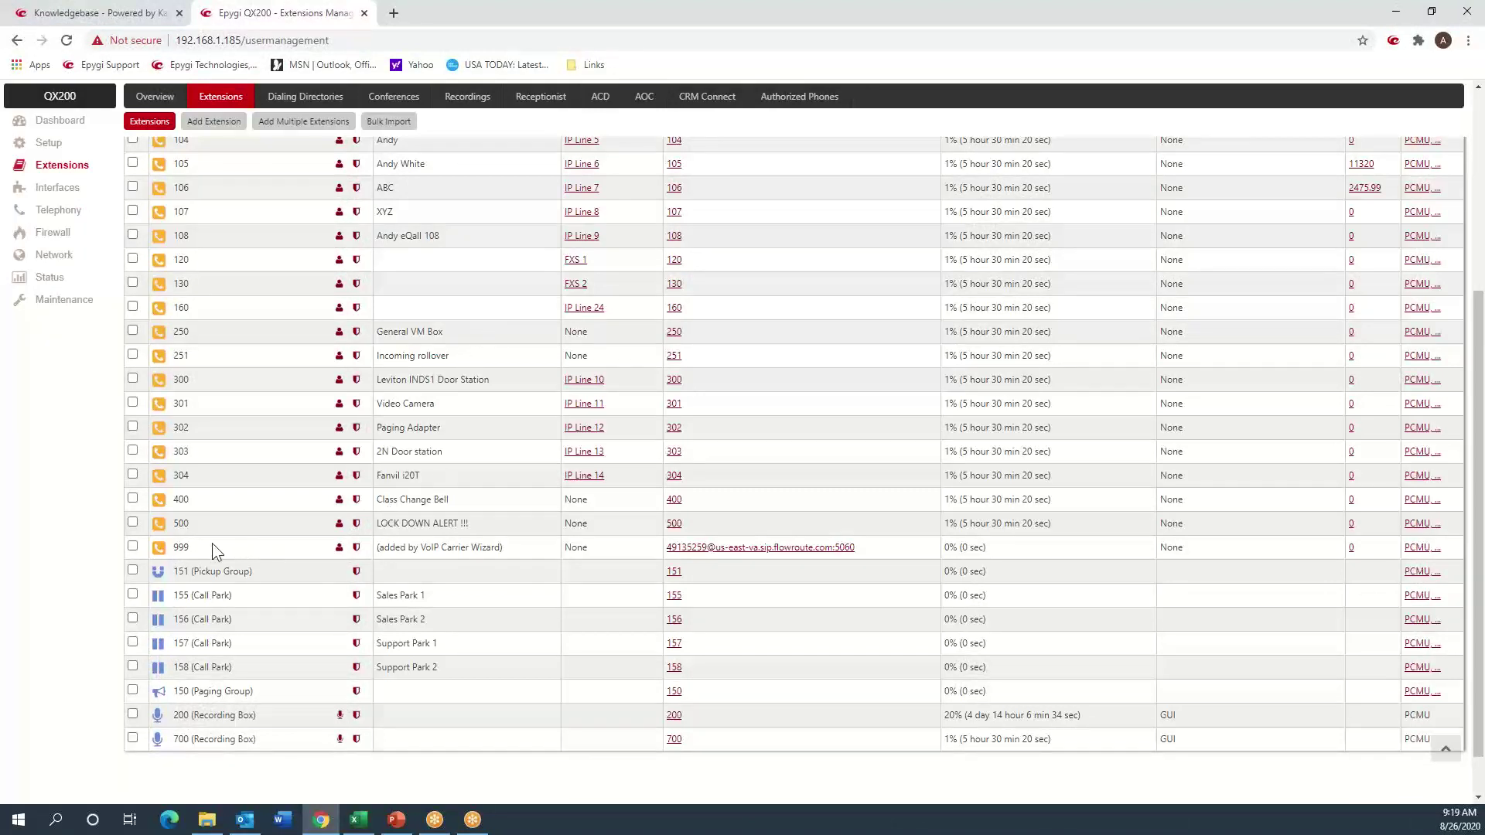
pyautogui.doubleClick(172, 545)
pyautogui.doubleClick(575, 547)
pyautogui.scroll(5, 530, 563)
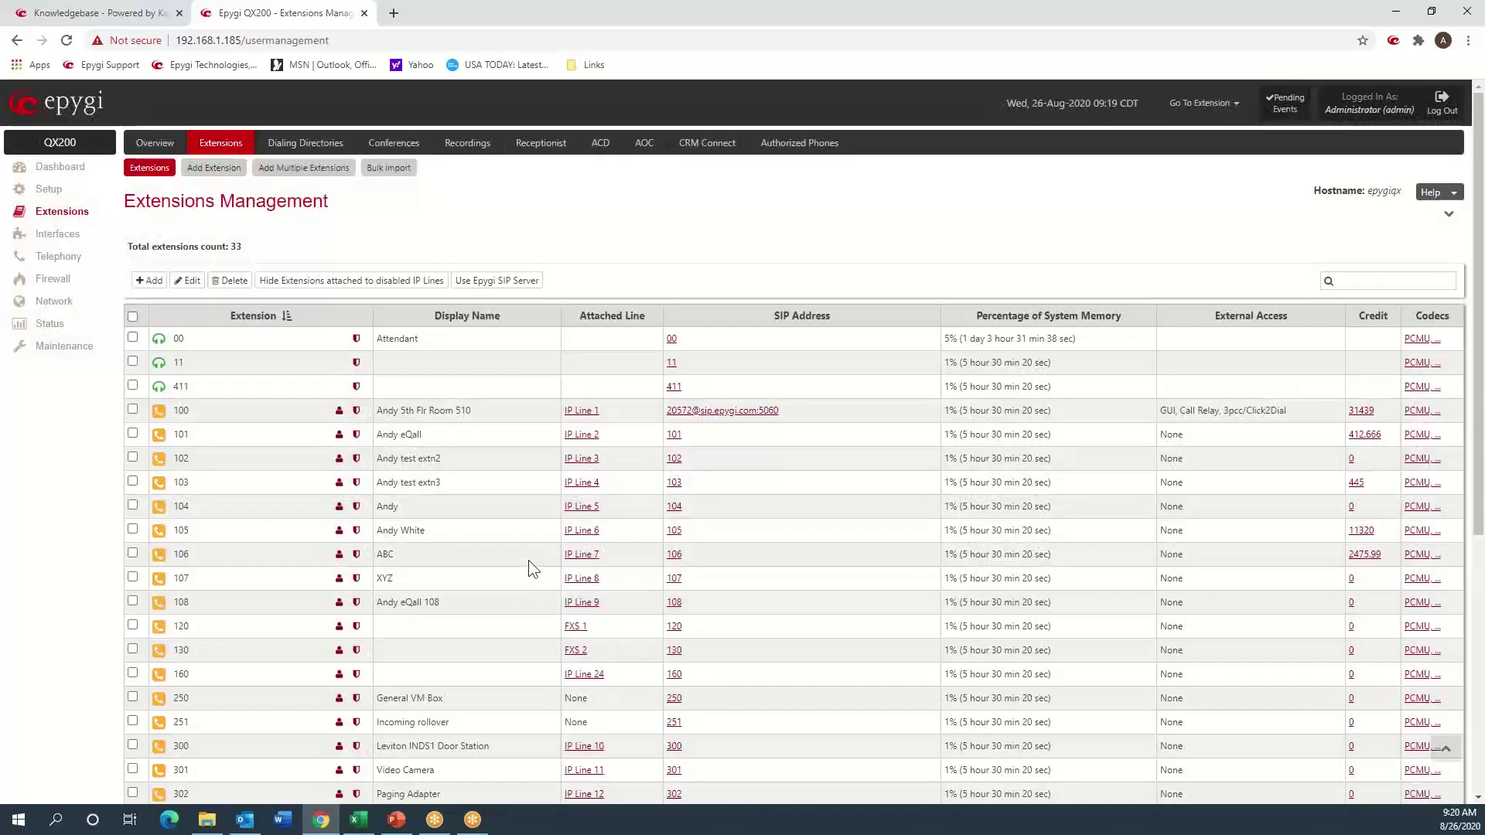
pyautogui.scroll(-5, 529, 562)
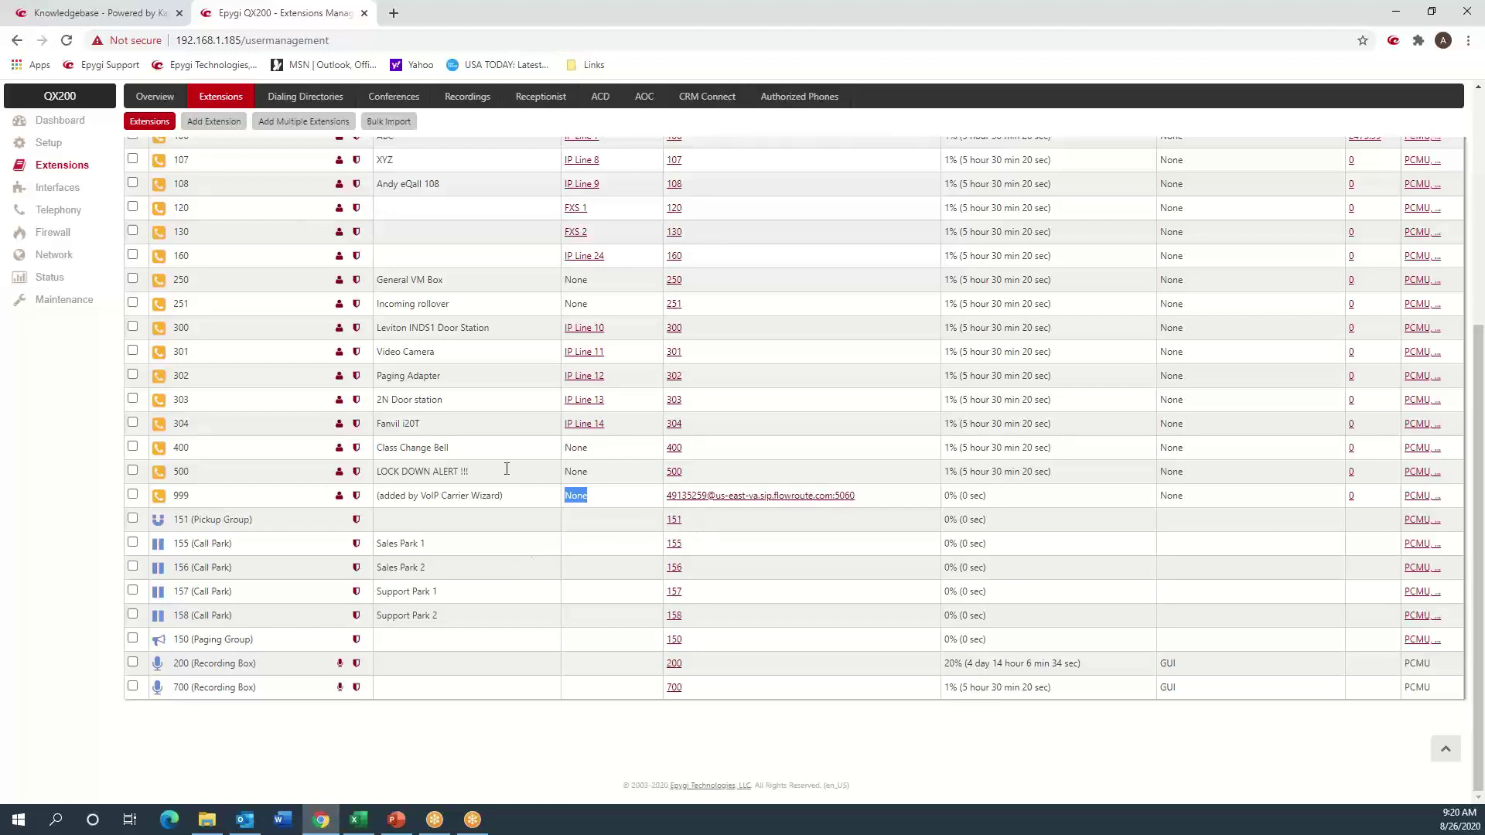
pyautogui.click(356, 496)
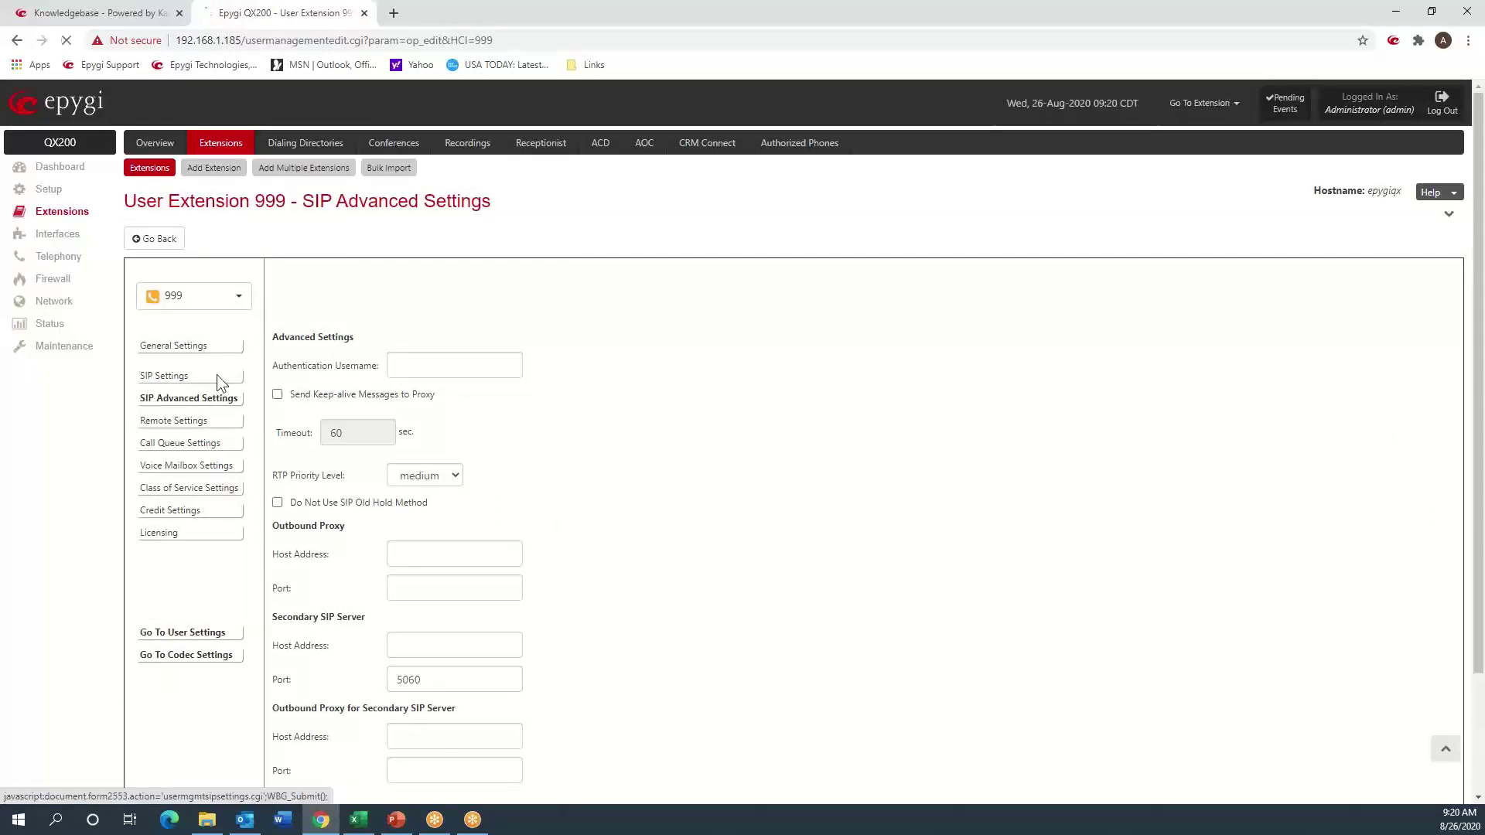
# - Check extension 999's SIP Username / DID Number field, then return to Status
pyautogui.click(217, 374)
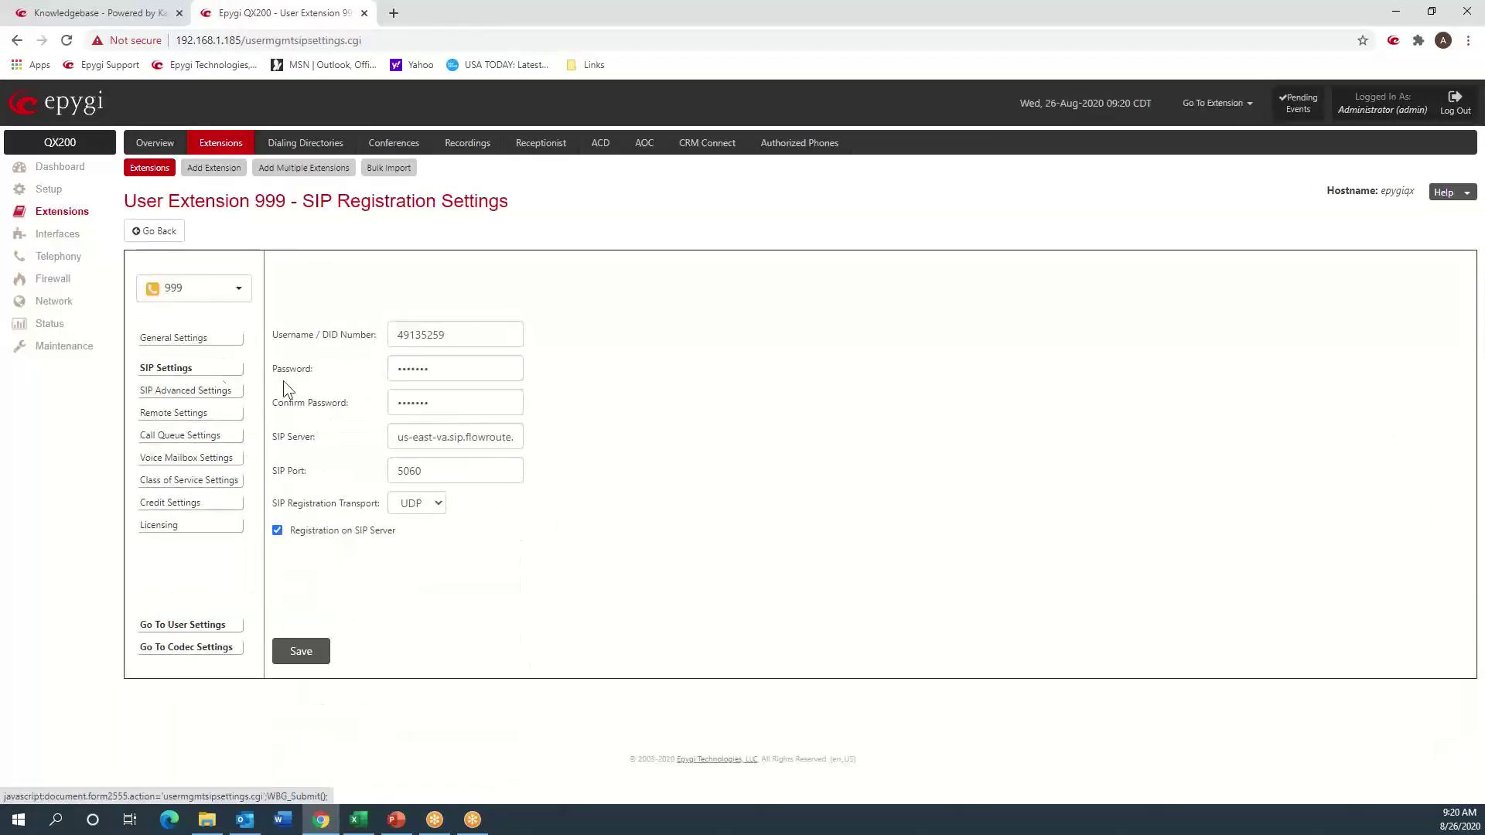
pyautogui.doubleClick(285, 335)
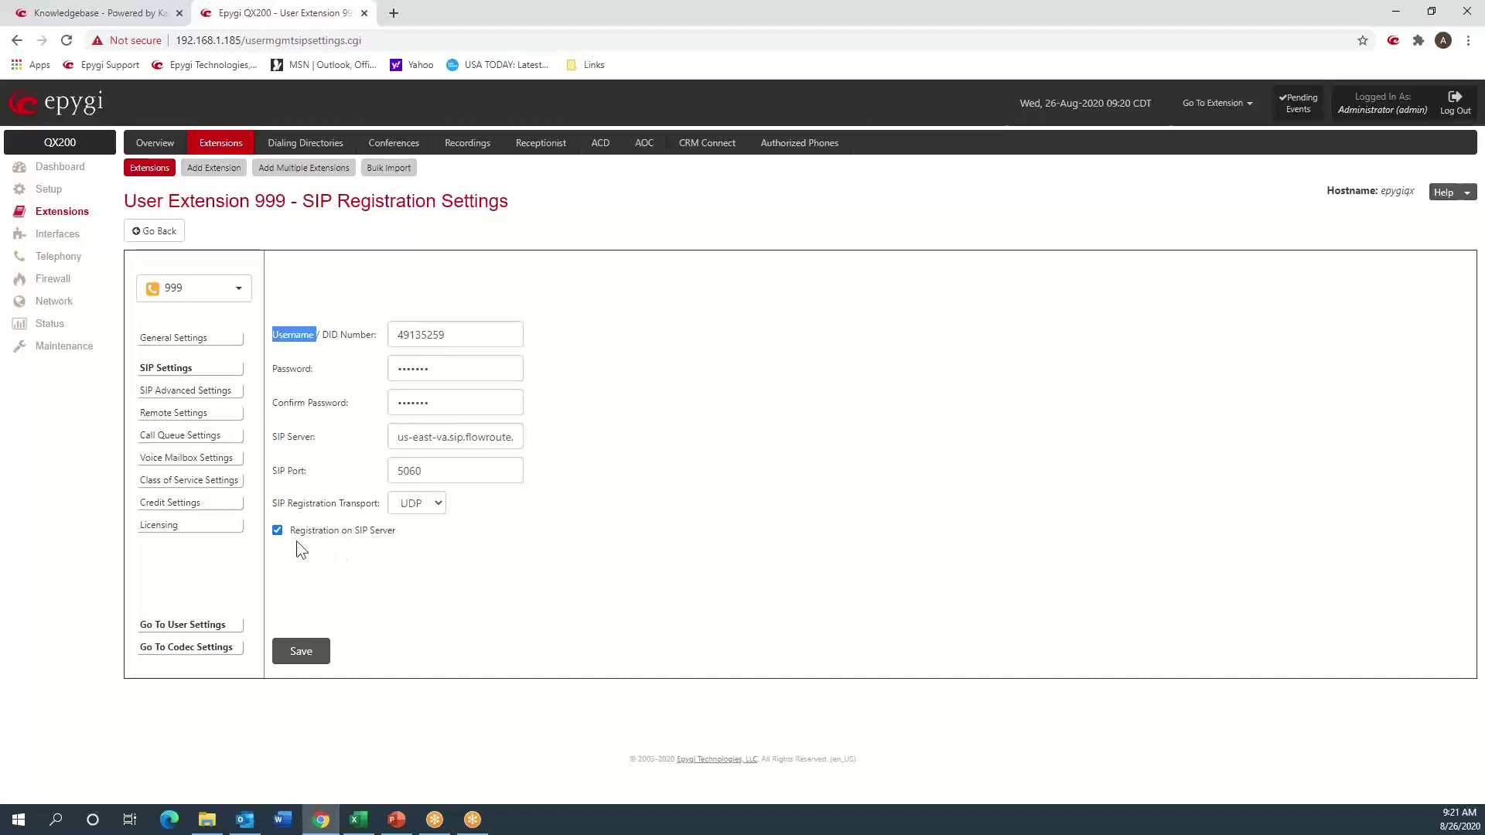
pyautogui.click(52, 325)
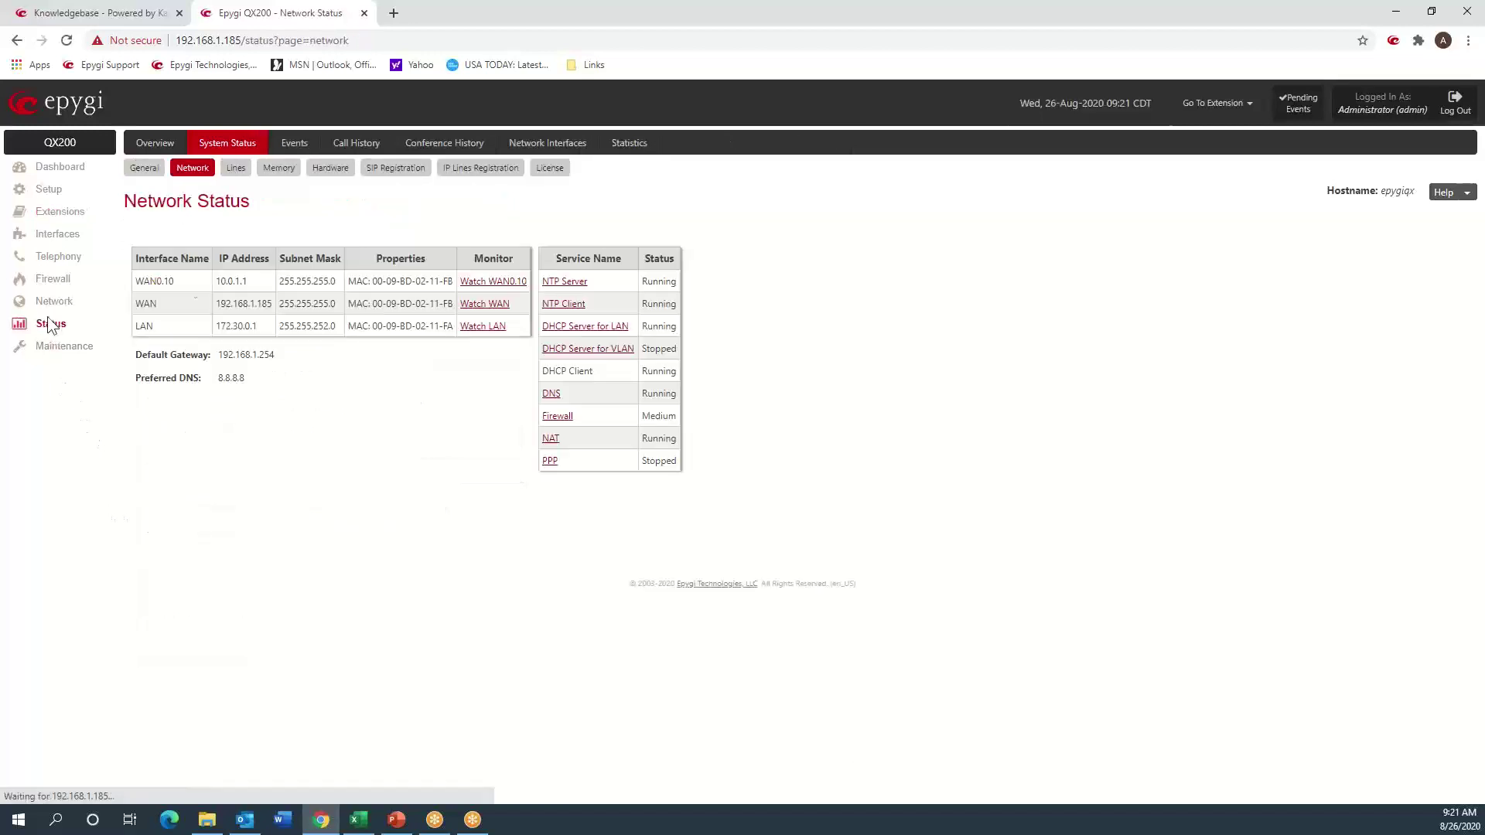
# - Confirm extension 999's SIP registration with the Flowroute server, then open Maintenance System Logs
pyautogui.click(412, 170)
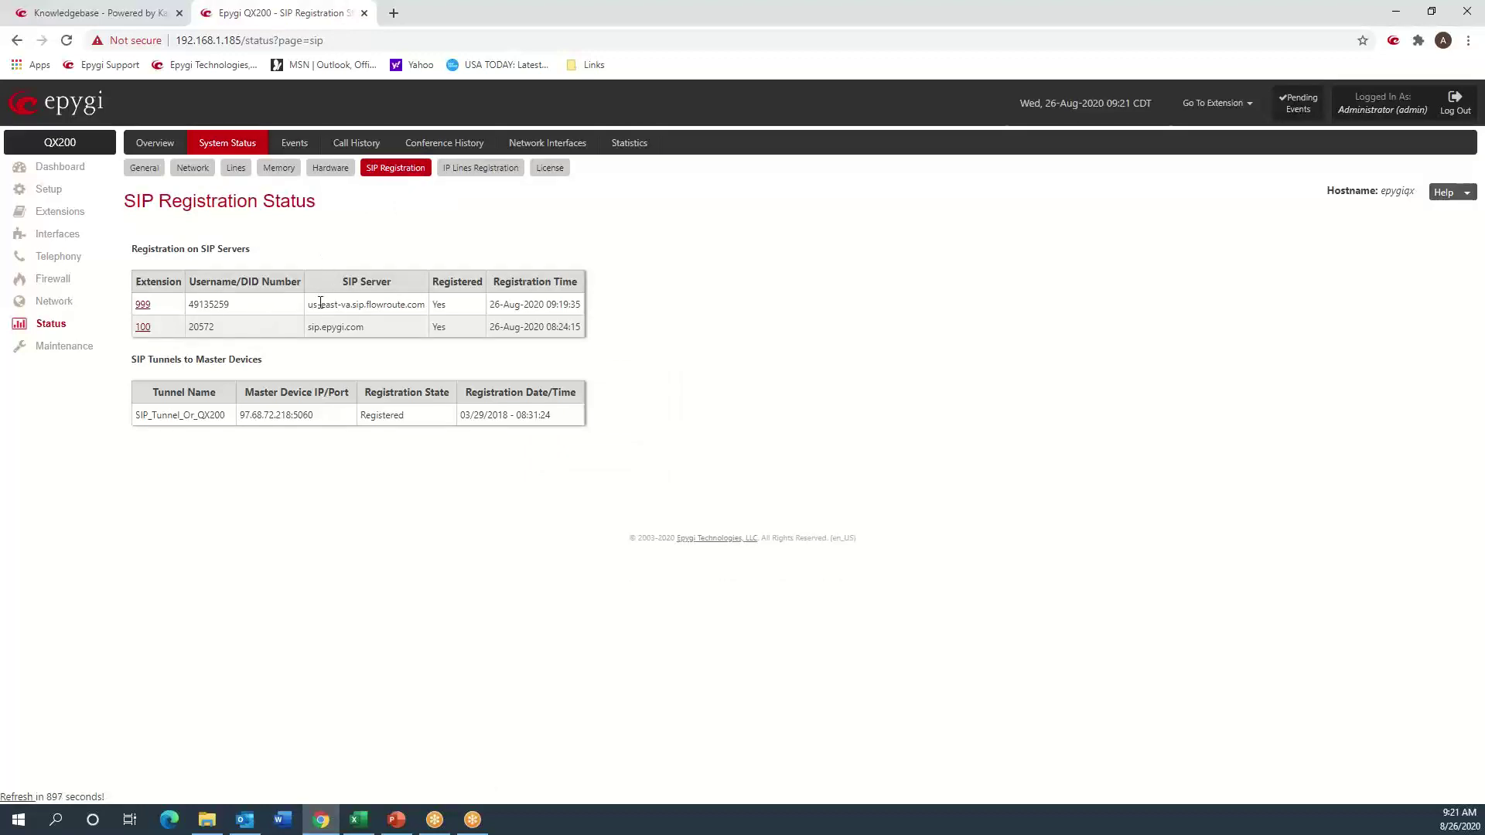
pyautogui.moveTo(313, 304); pyautogui.dragTo(435, 306)
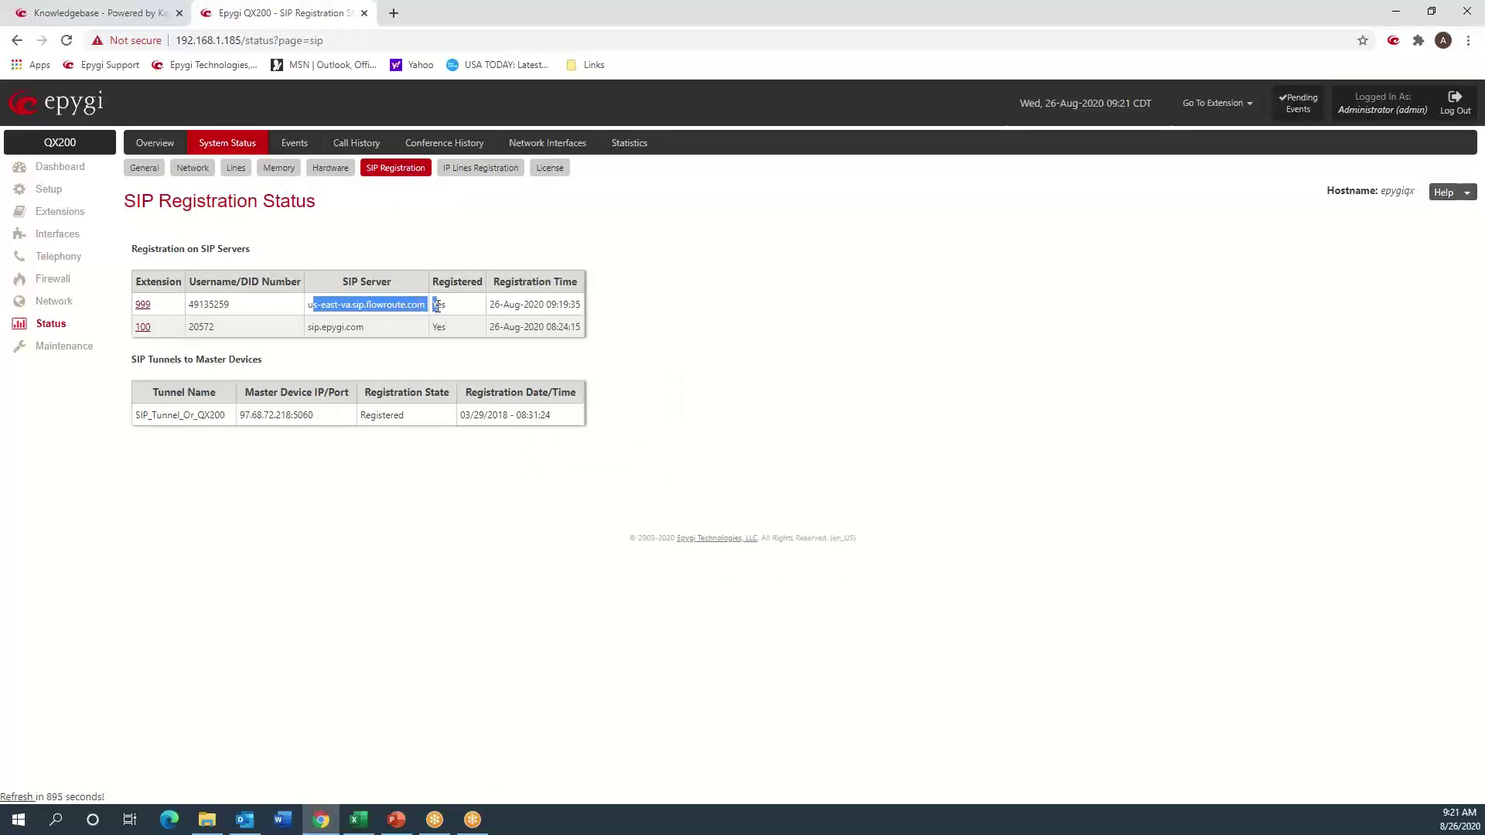
pyautogui.click(654, 328)
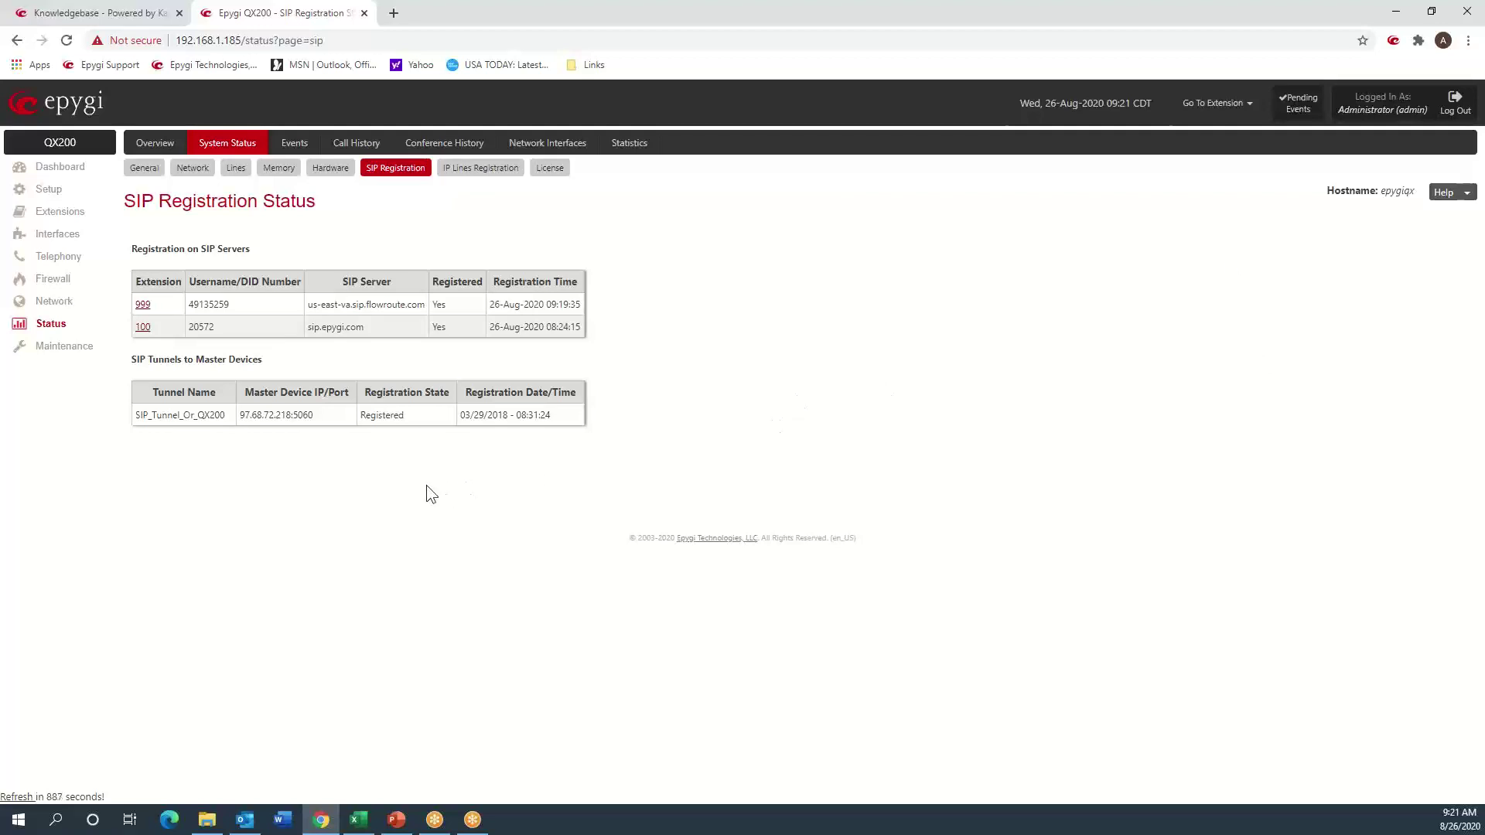
pyautogui.click(63, 347)
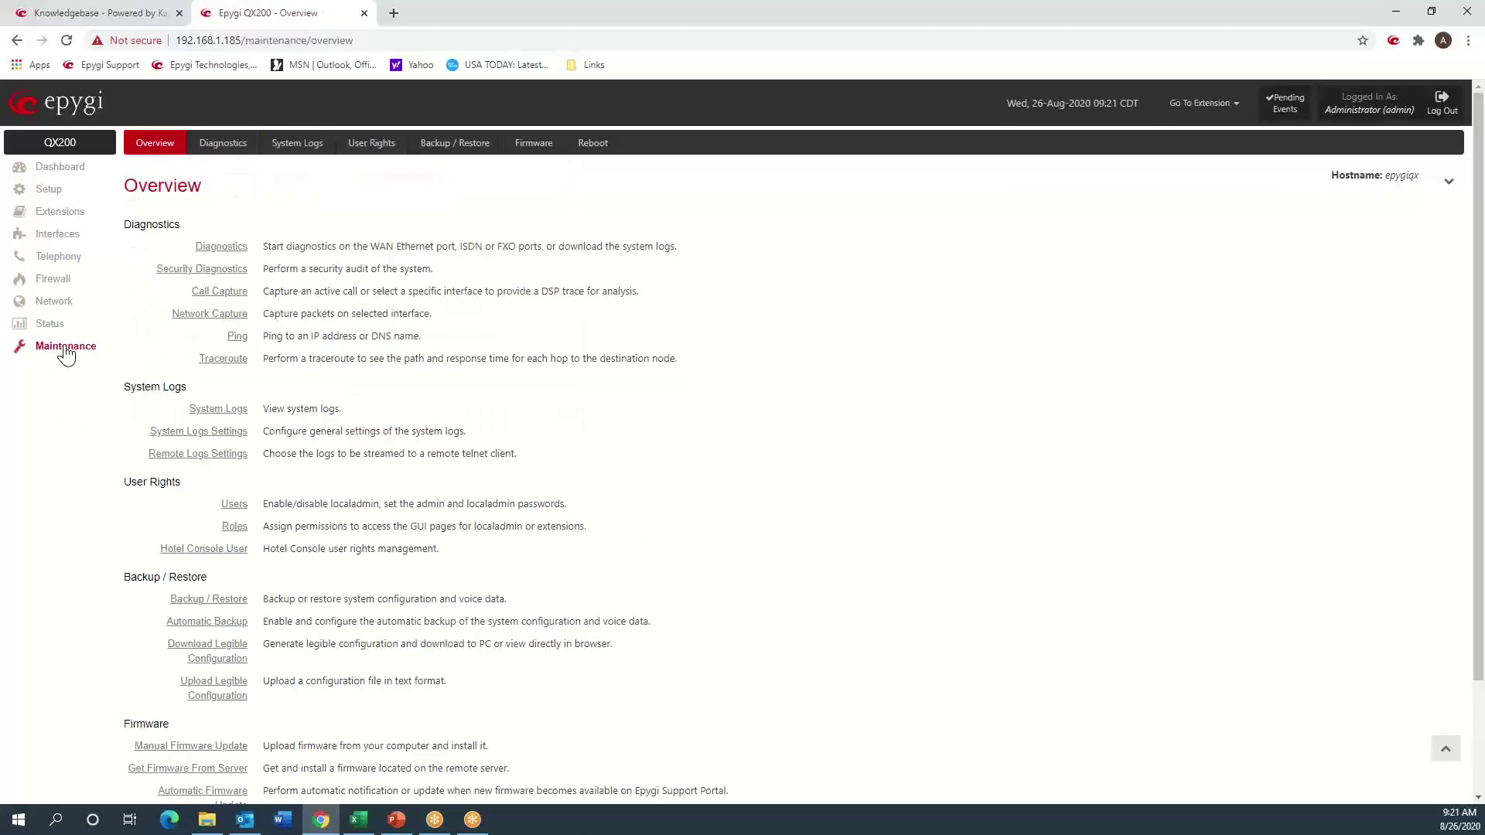
pyautogui.click(288, 147)
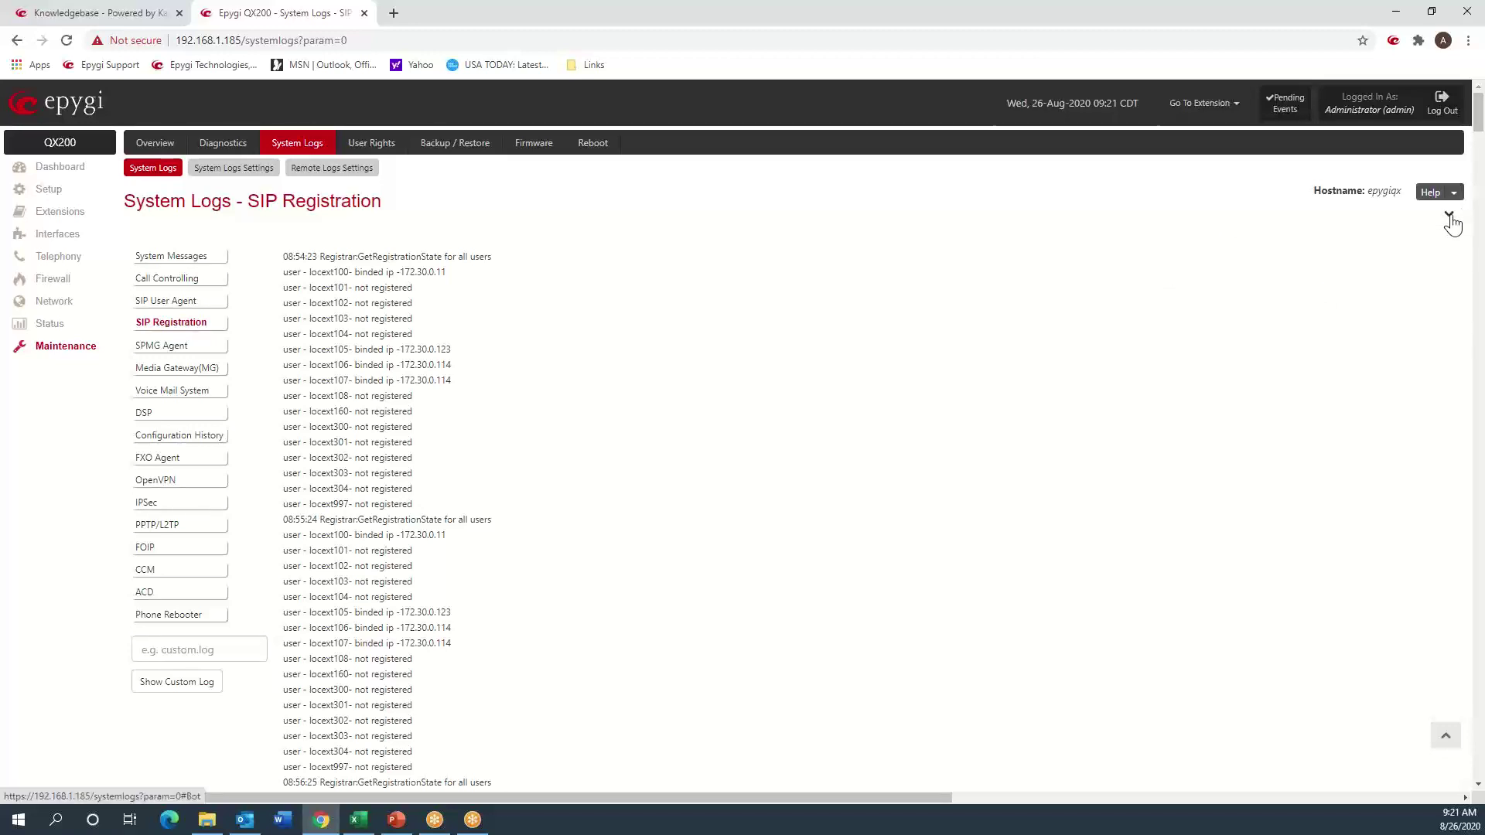
# - Jump to the log's end and scroll up to the Flowroute REGISTER exchange: 401, then 200 OK
pyautogui.click(1450, 218)
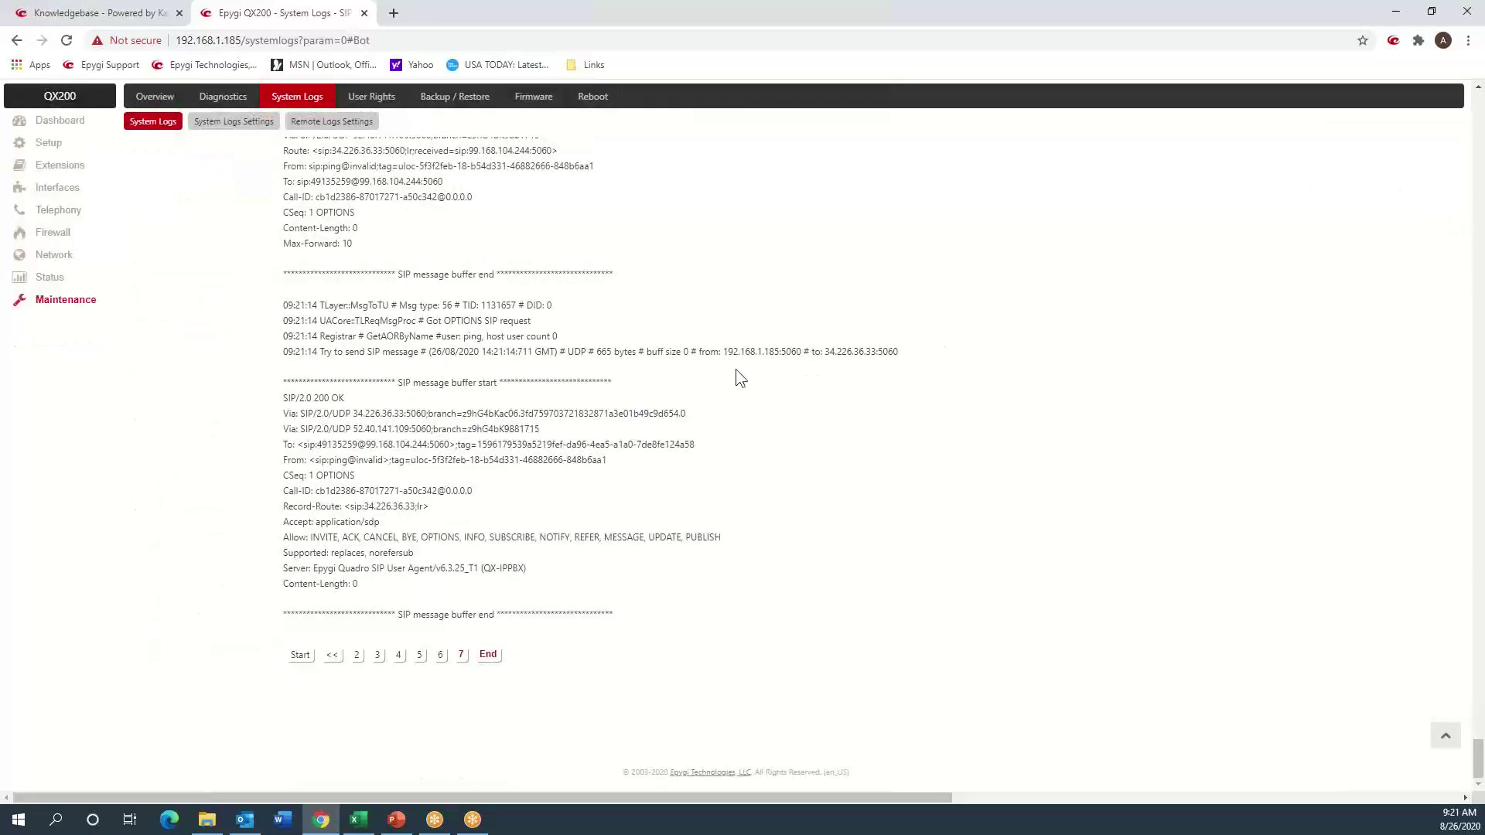
pyautogui.scroll(3, 735, 368)
pyautogui.scroll(-3, 735, 367)
pyautogui.scroll(2, 441, 626)
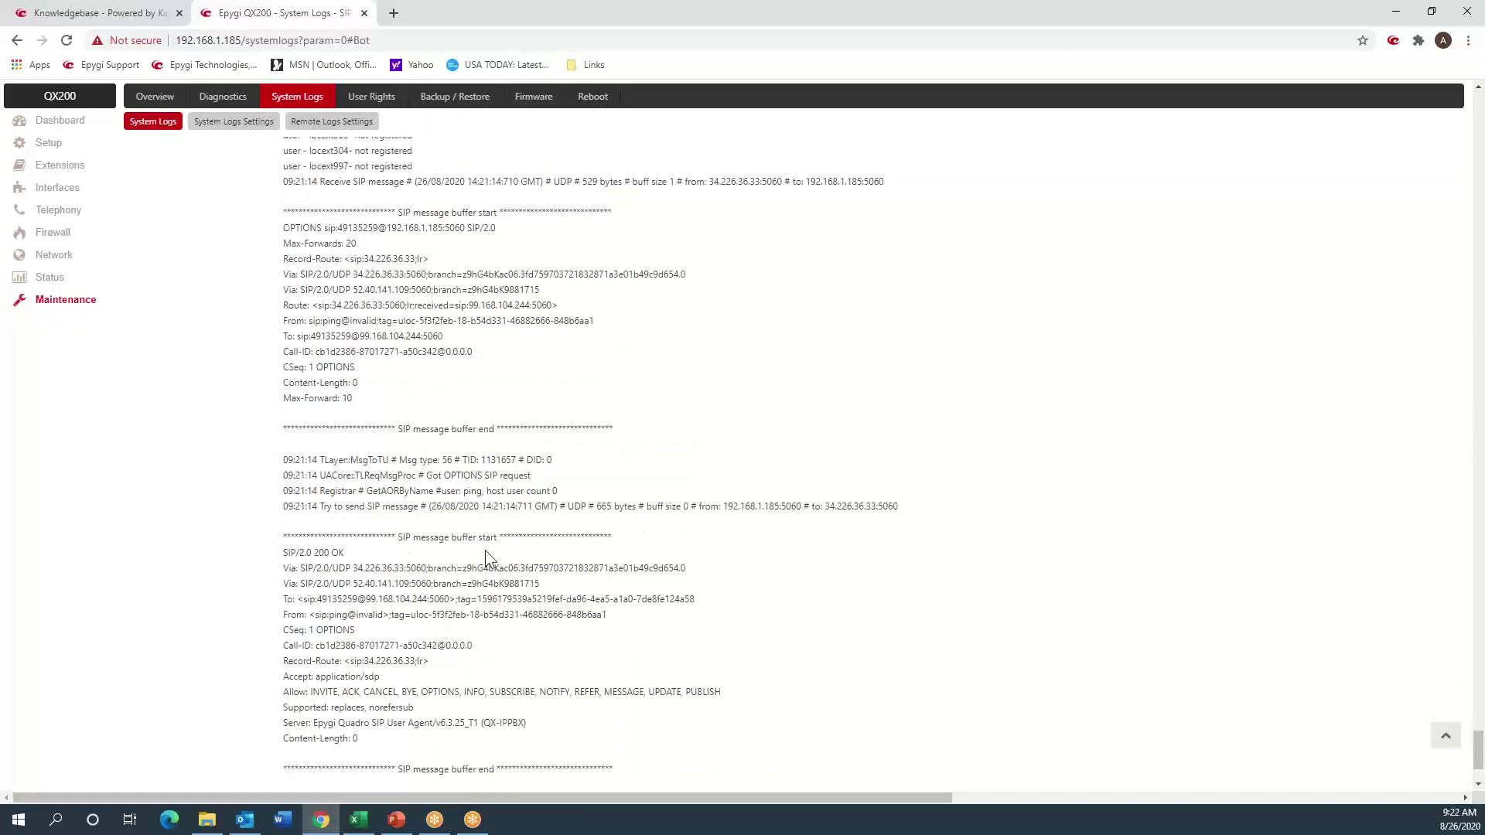
pyautogui.scroll(8, 485, 550)
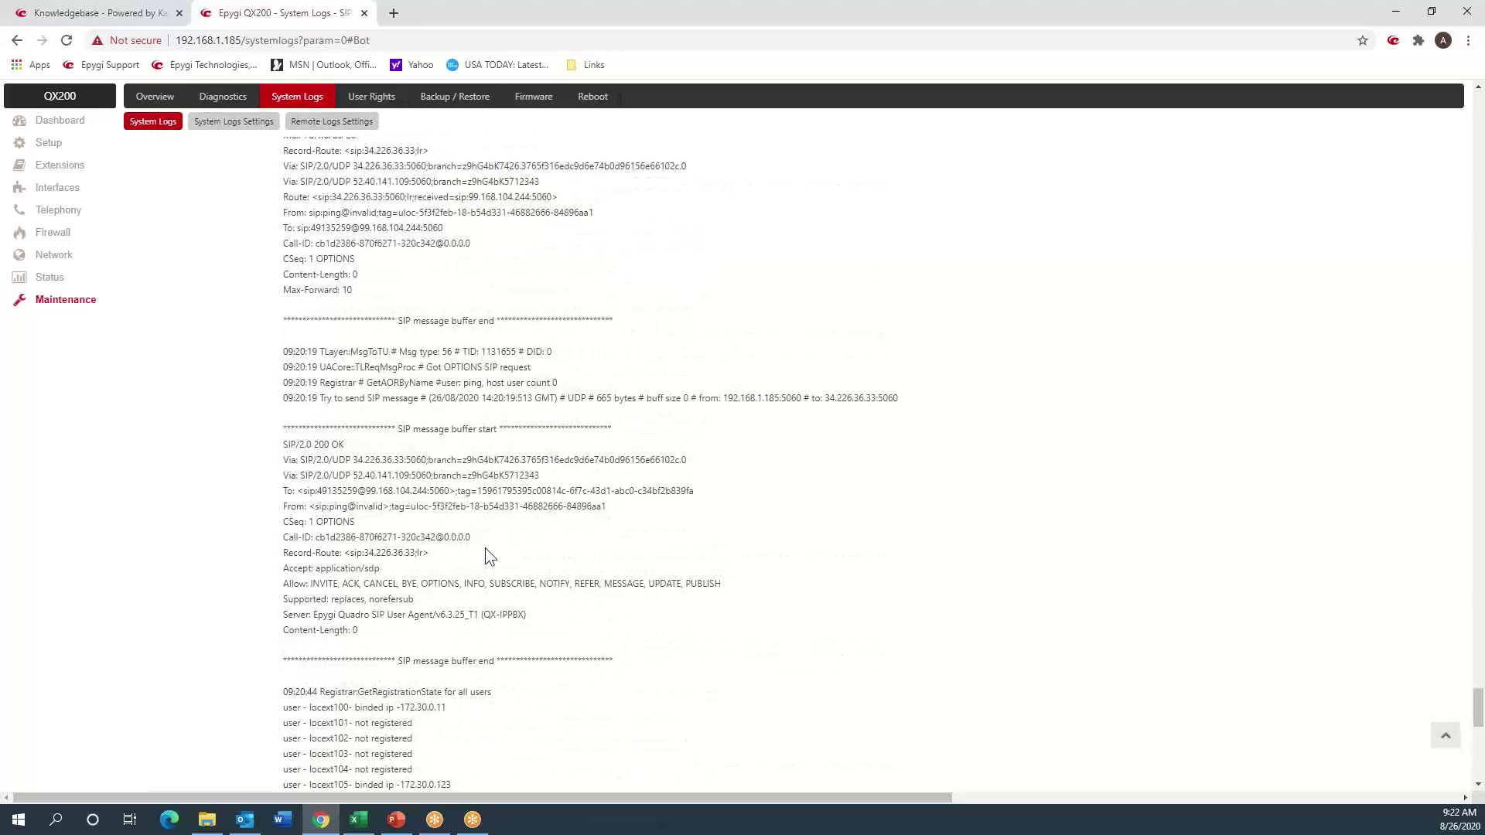
pyautogui.scroll(4, 484, 547)
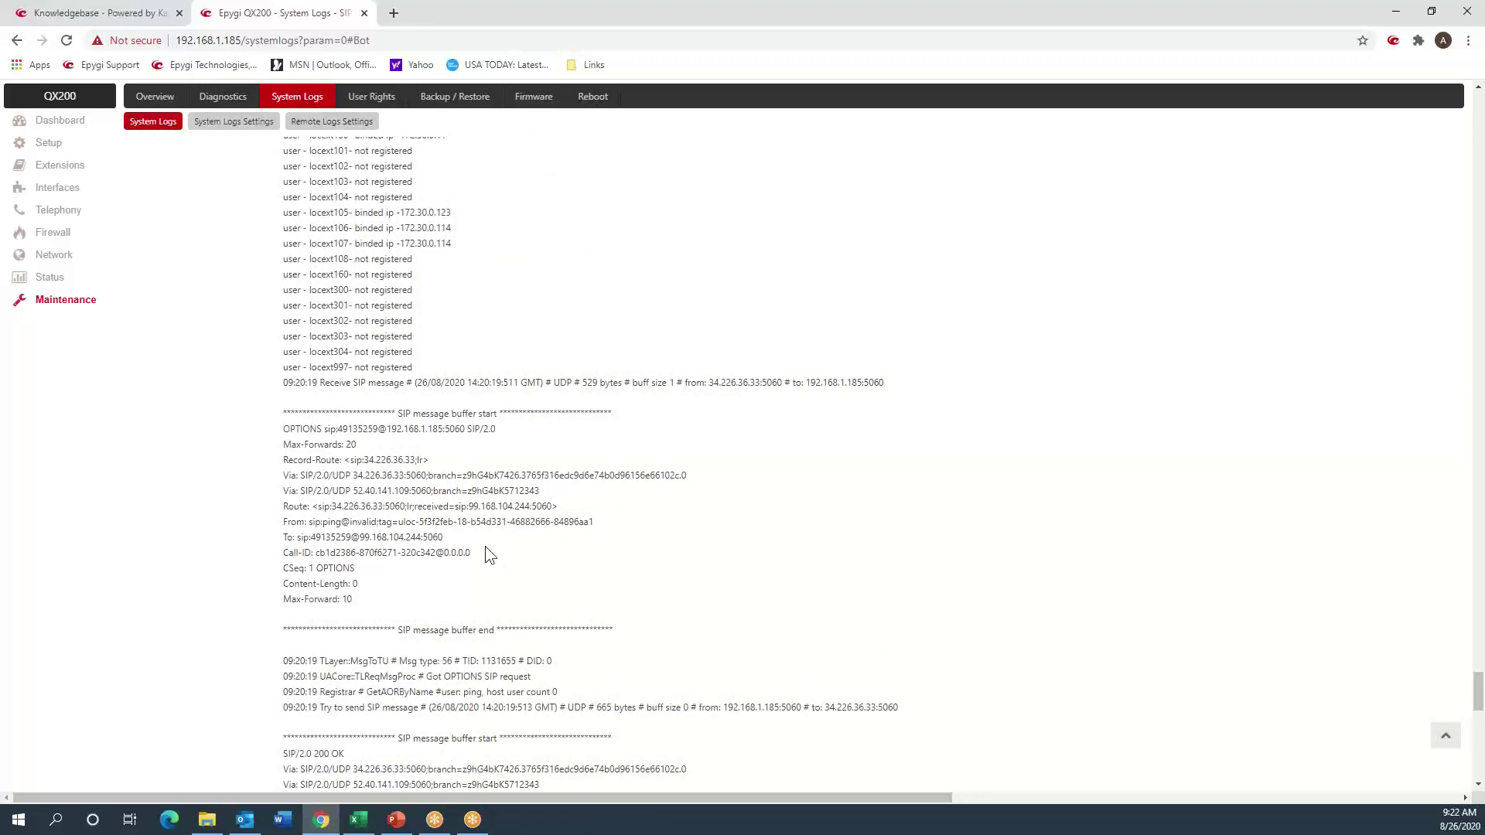
pyautogui.scroll(6, 485, 547)
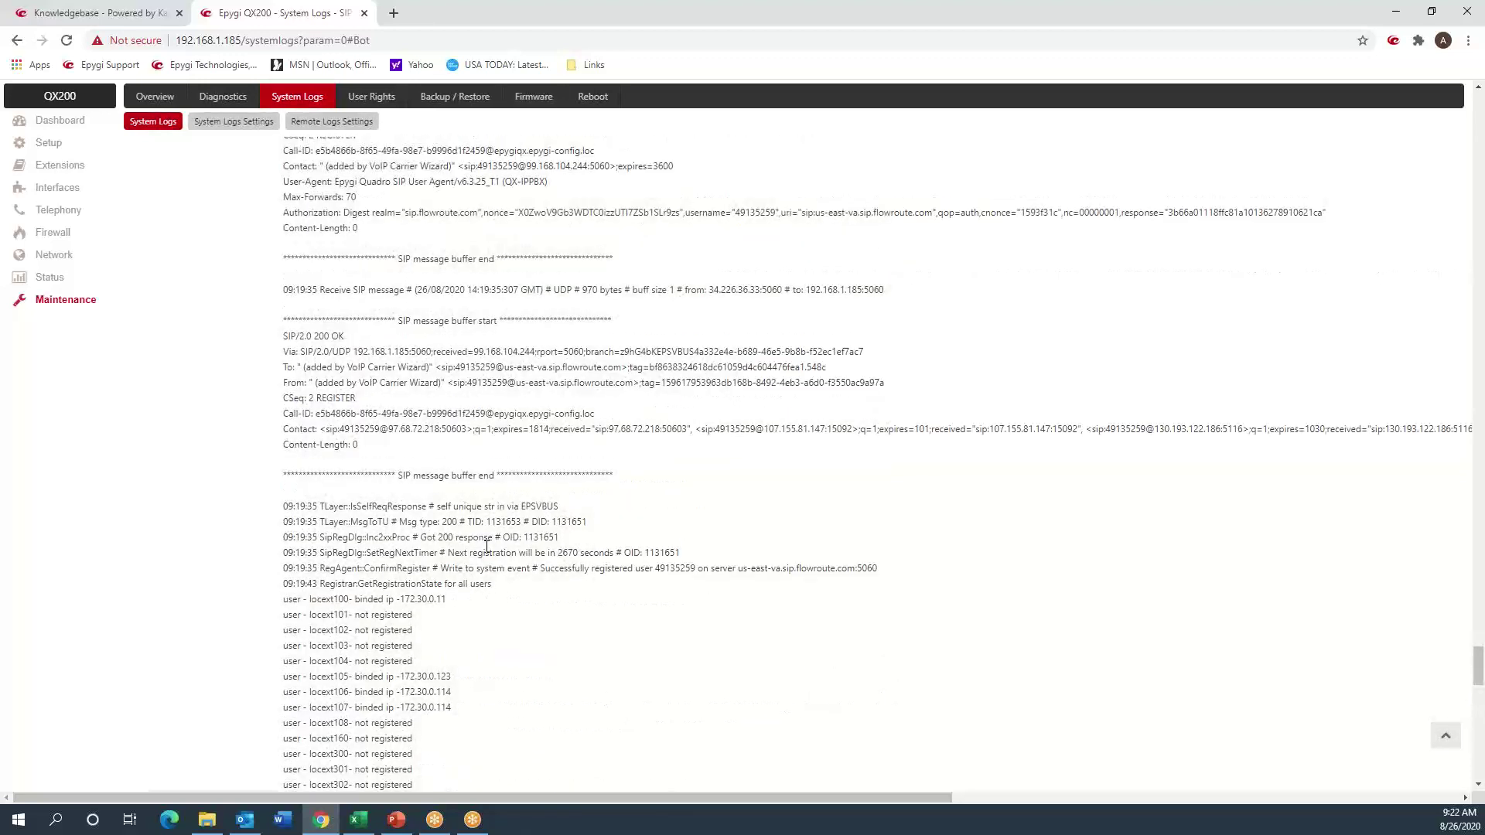
pyautogui.scroll(6, 486, 546)
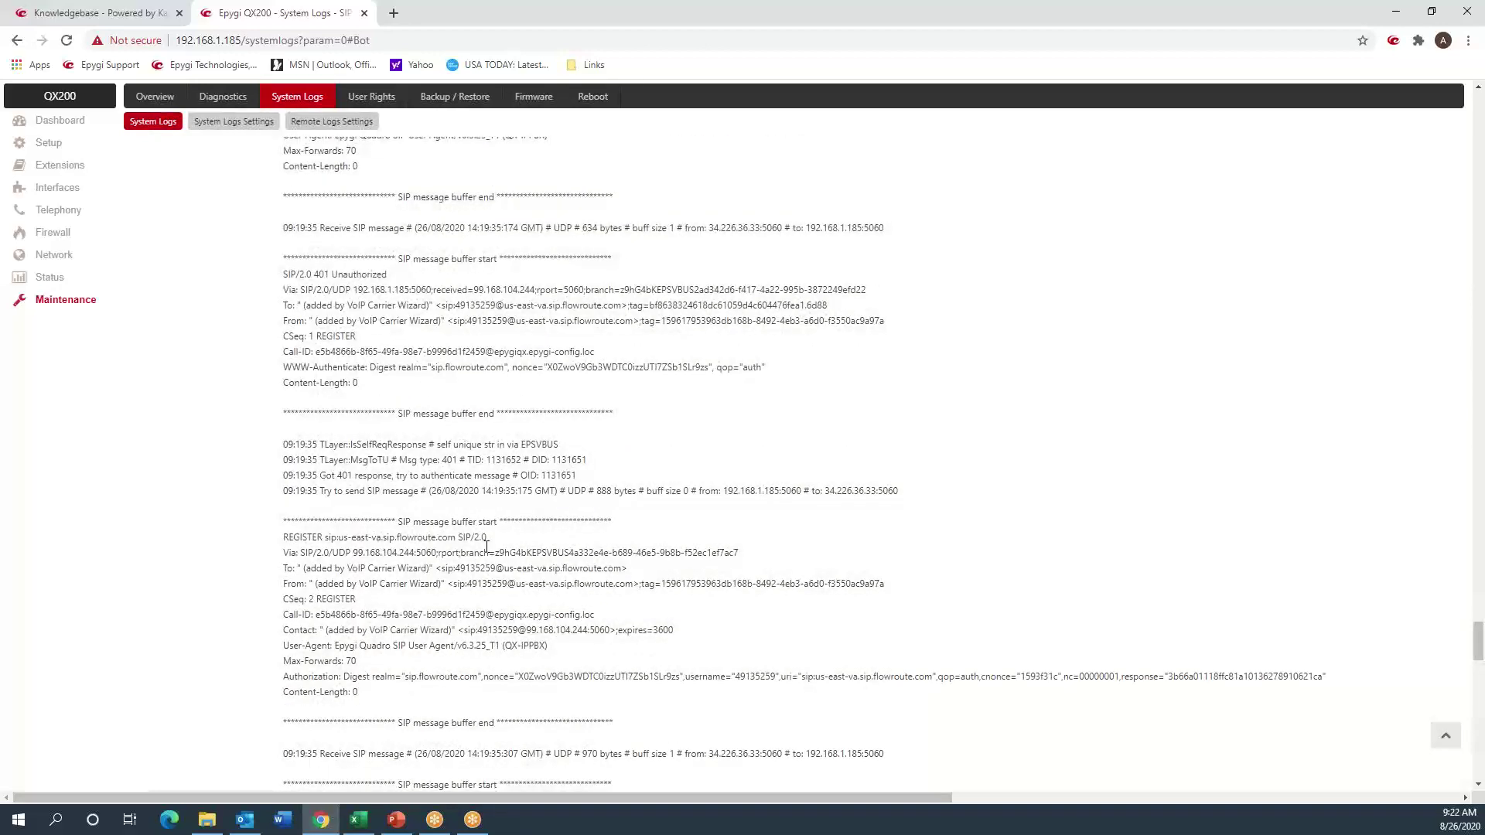
pyautogui.scroll(6, 487, 546)
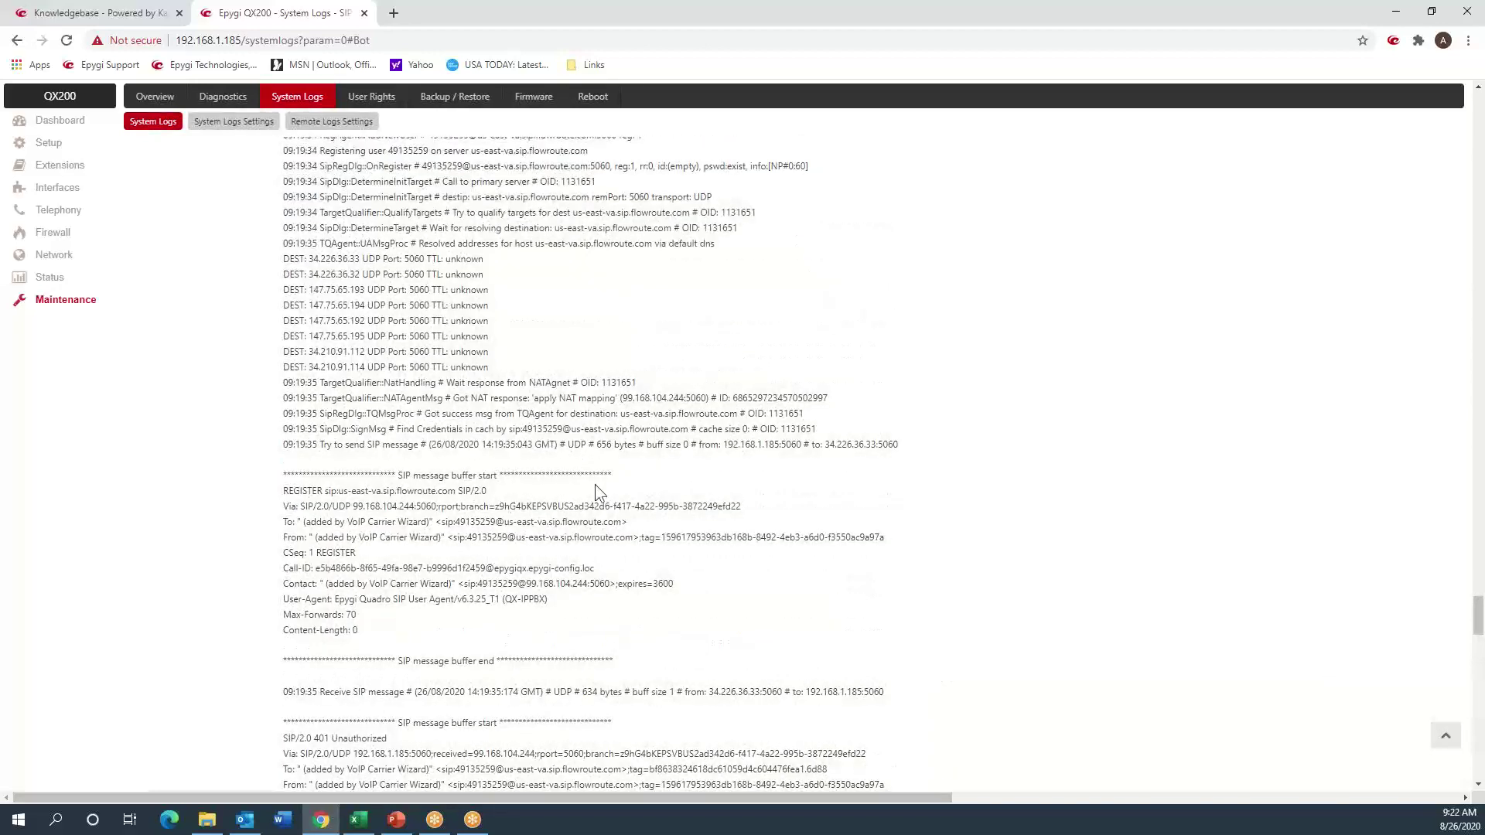
pyautogui.scroll(-2, 679, 505)
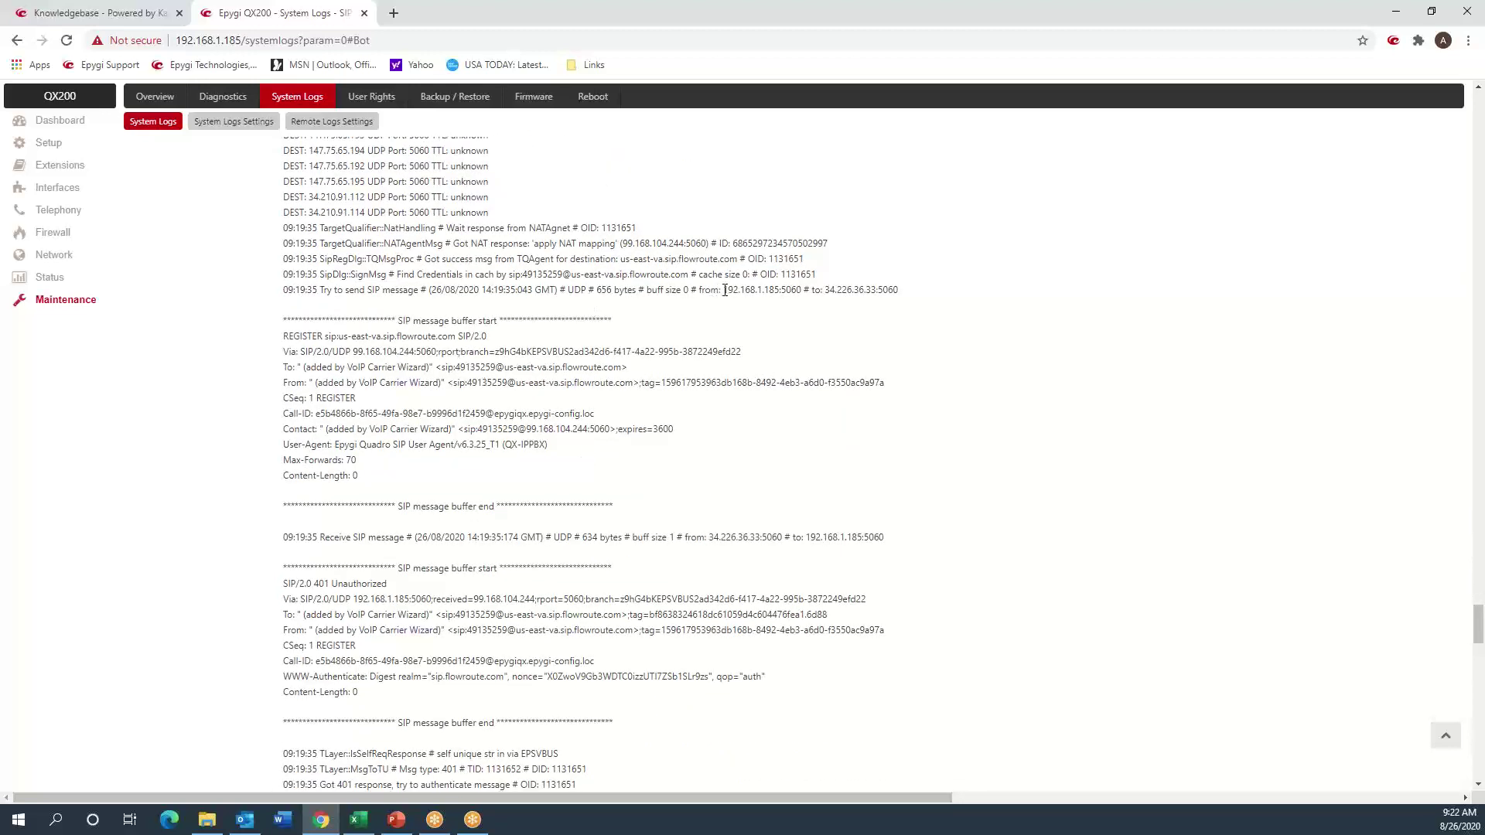
pyautogui.moveTo(724, 290); pyautogui.dragTo(782, 293)
pyautogui.moveTo(824, 291); pyautogui.dragTo(877, 290)
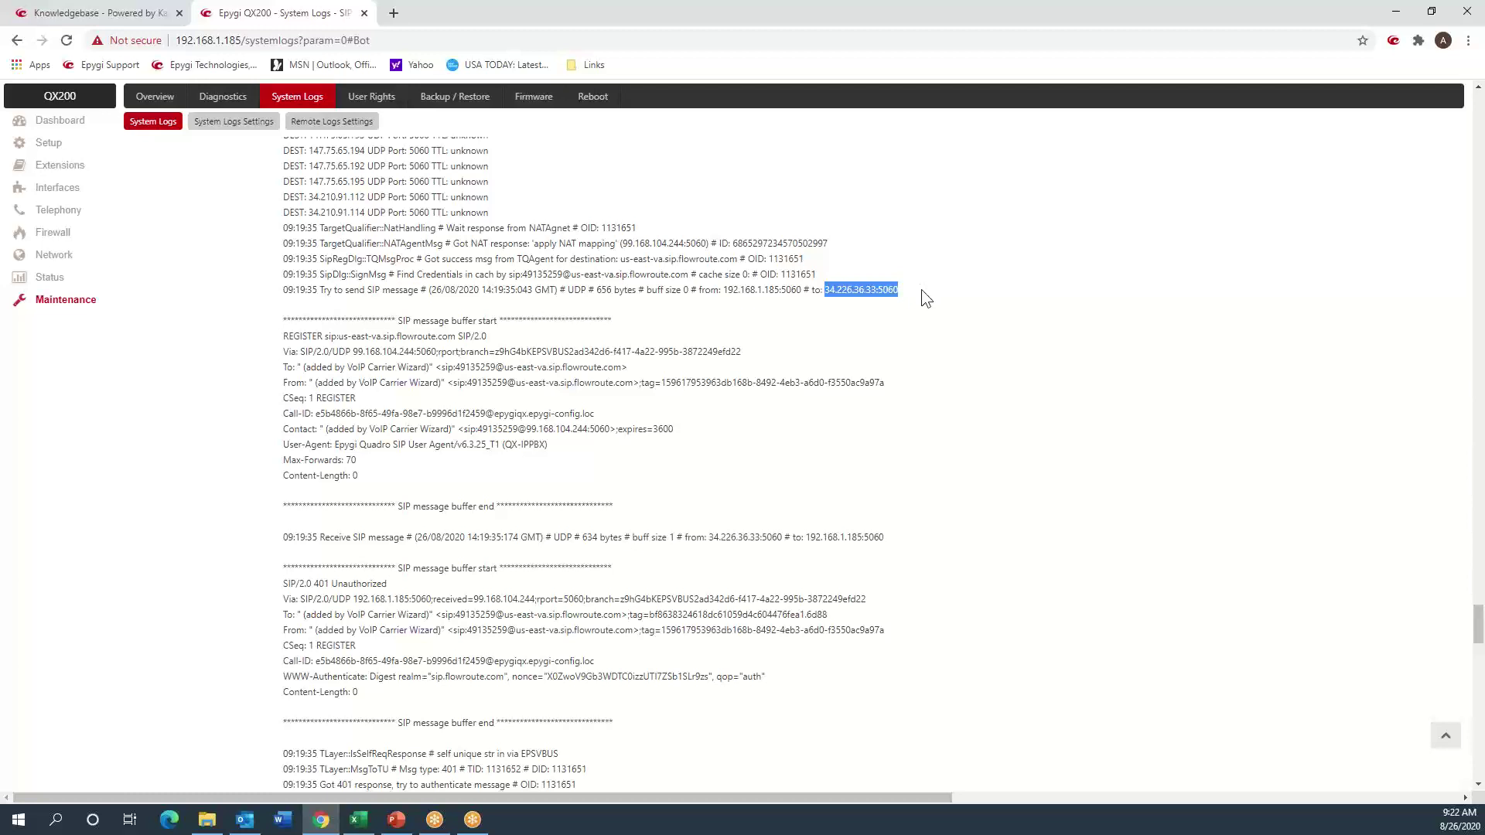
pyautogui.click(601, 383)
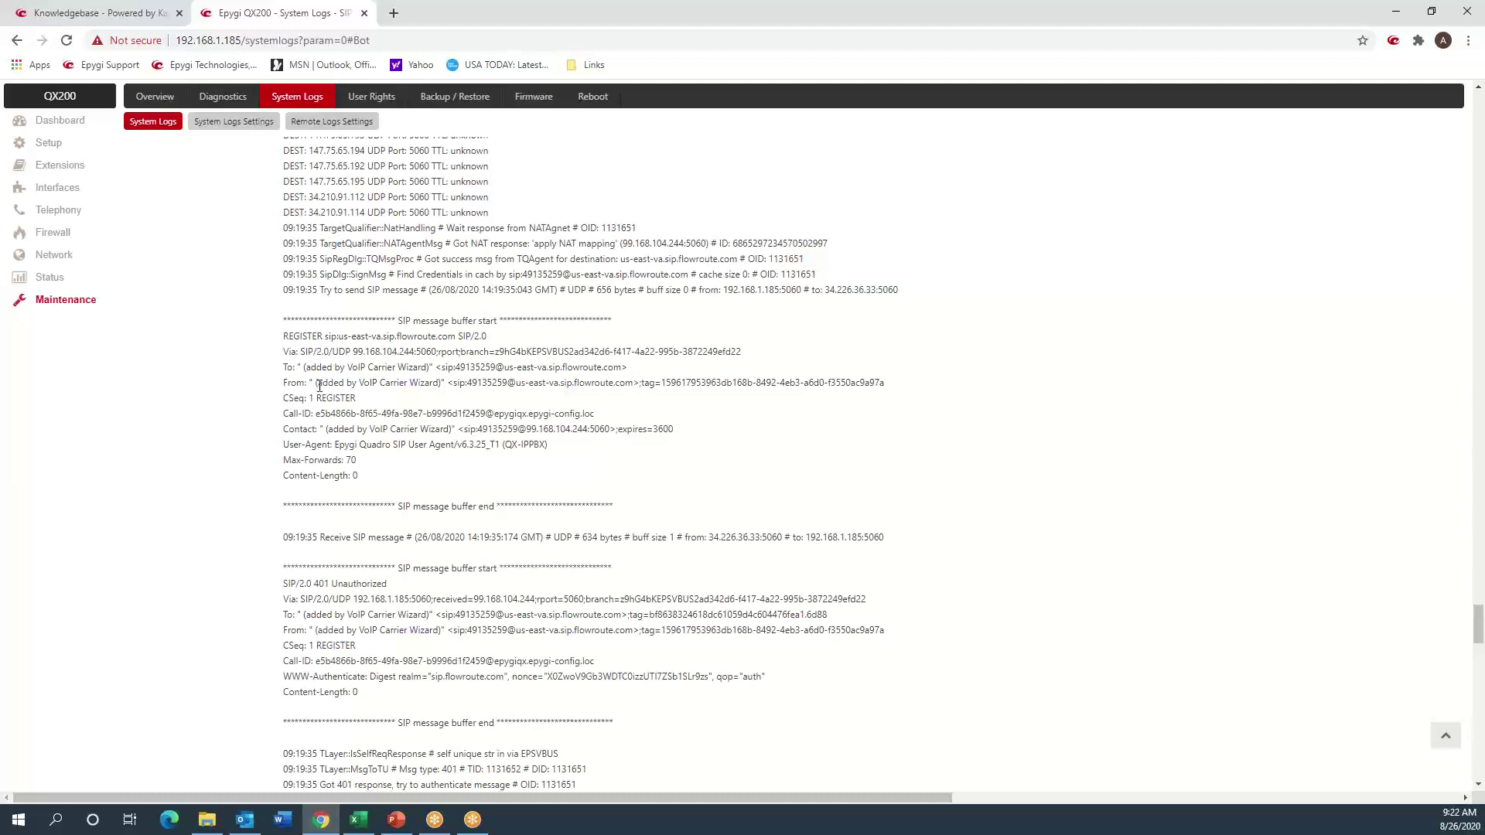
pyautogui.moveTo(468, 383); pyautogui.dragTo(508, 383)
pyautogui.click(422, 389)
pyautogui.moveTo(333, 430); pyautogui.dragTo(617, 429)
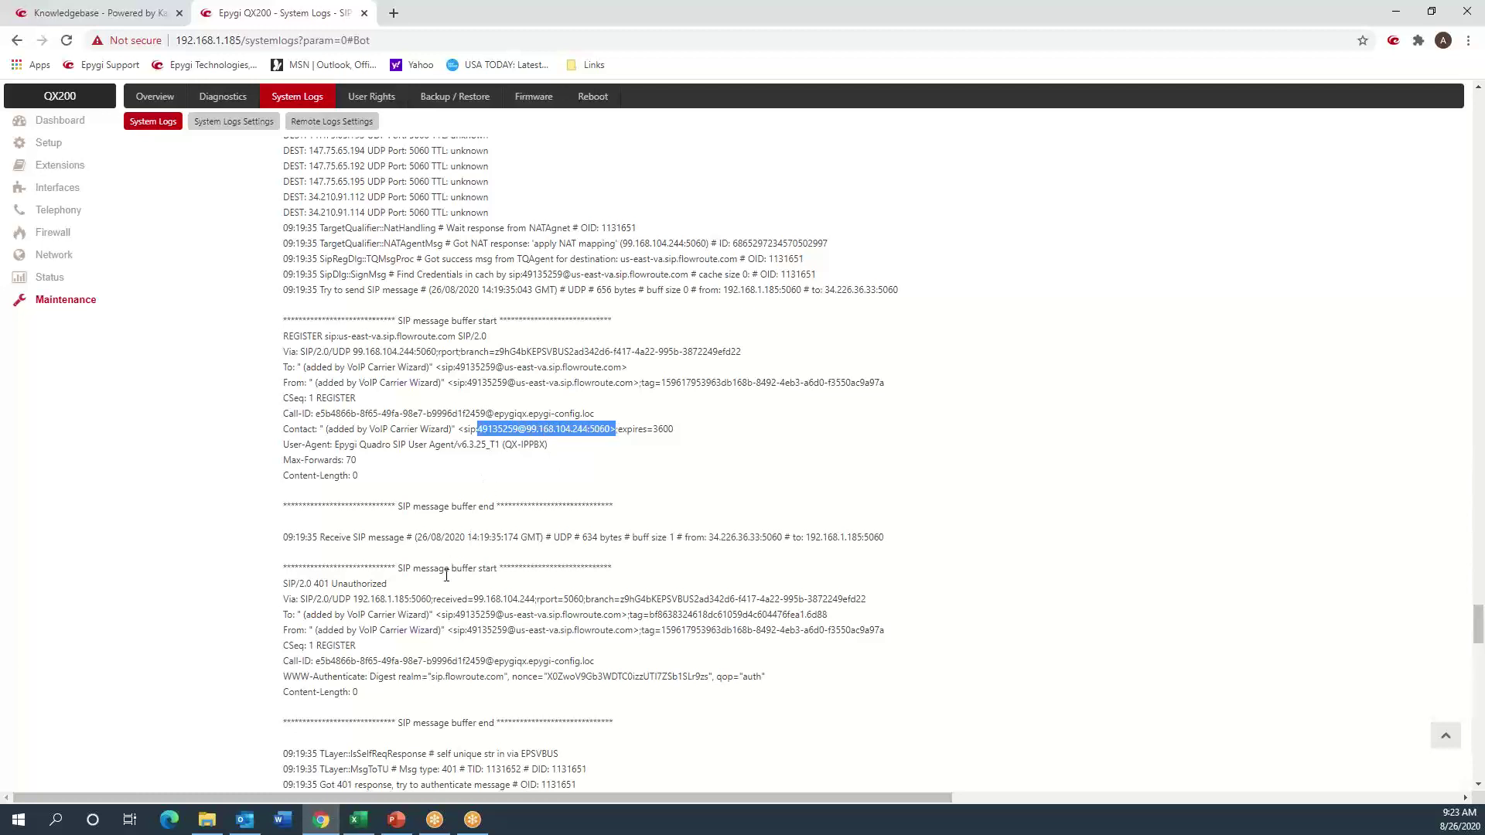
pyautogui.click(404, 590)
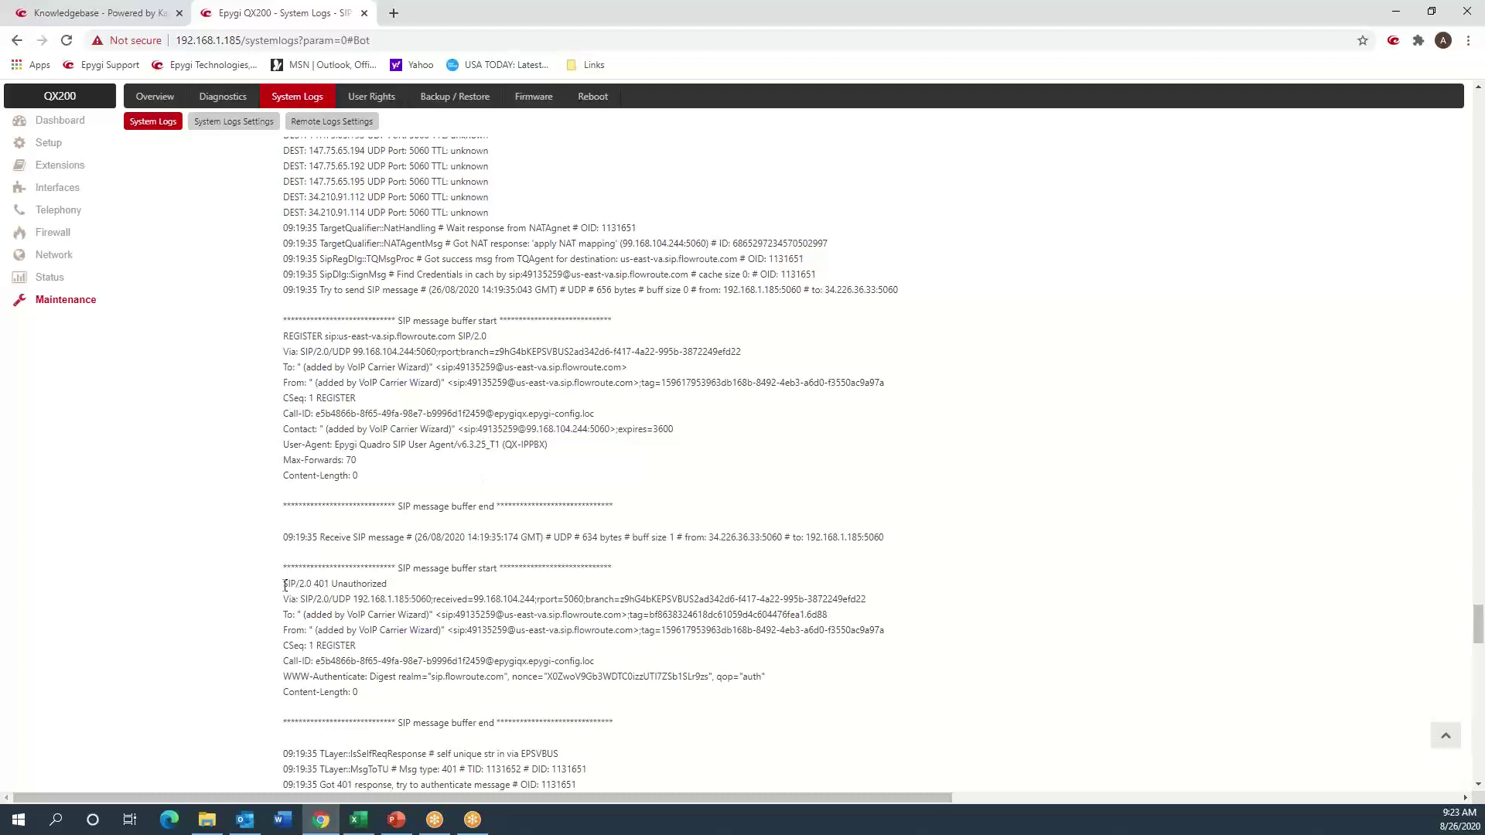
pyautogui.moveTo(284, 583); pyautogui.dragTo(388, 585)
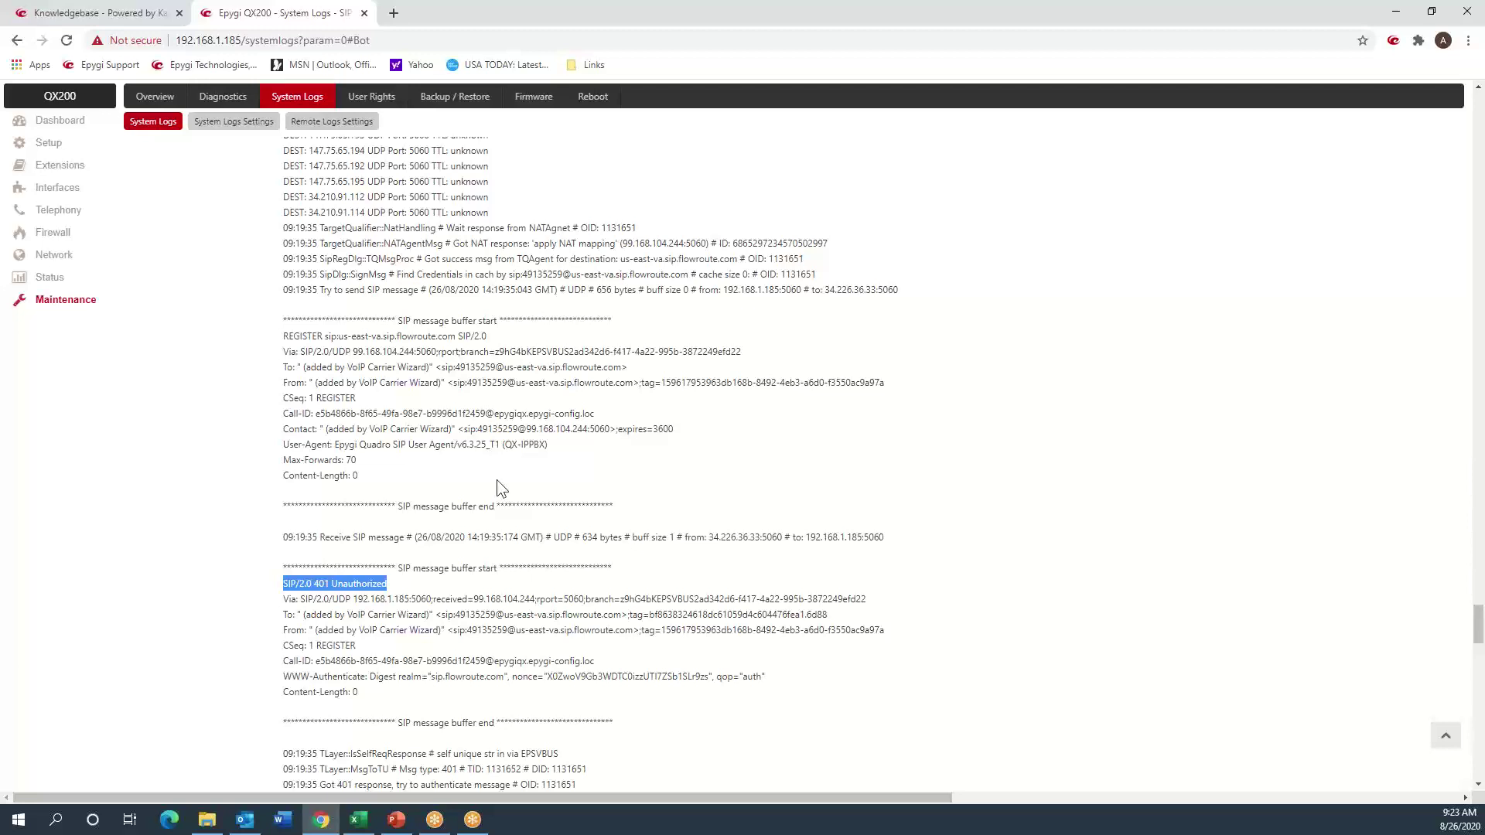
pyautogui.scroll(-6, 499, 480)
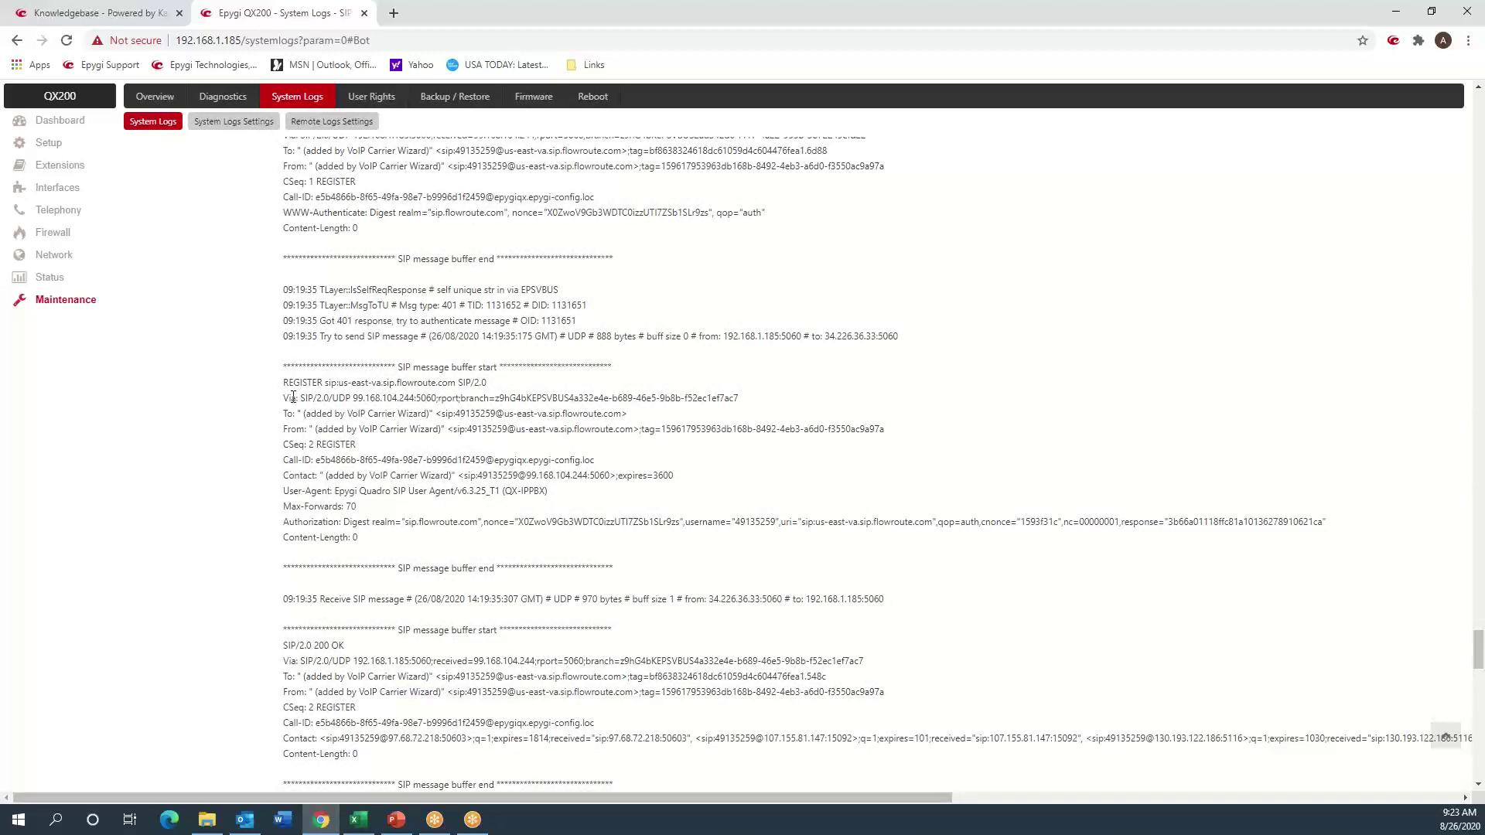
pyautogui.moveTo(284, 523); pyautogui.dragTo(325, 535)
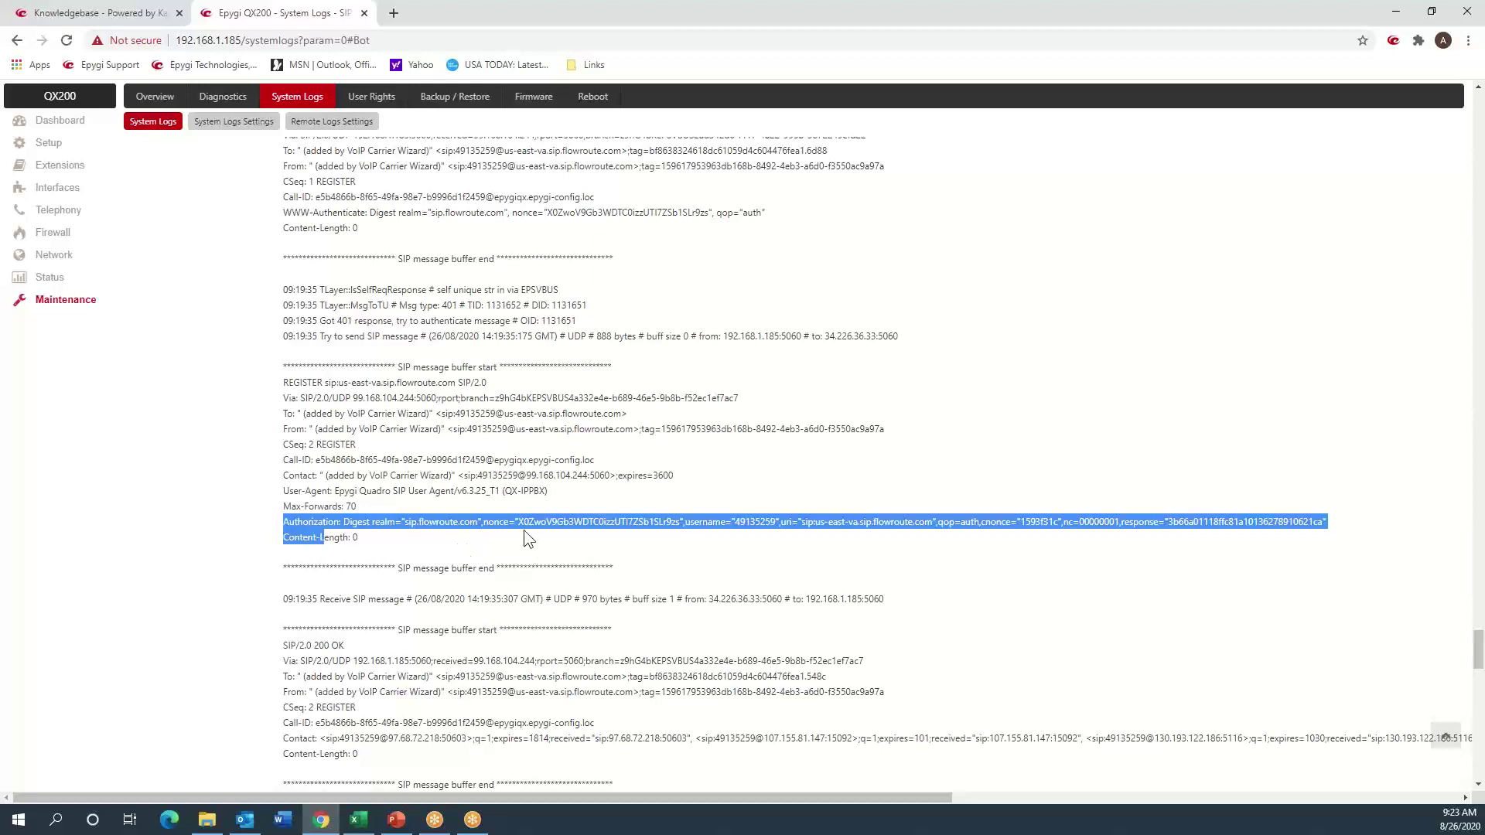
pyautogui.doubleClick(741, 522)
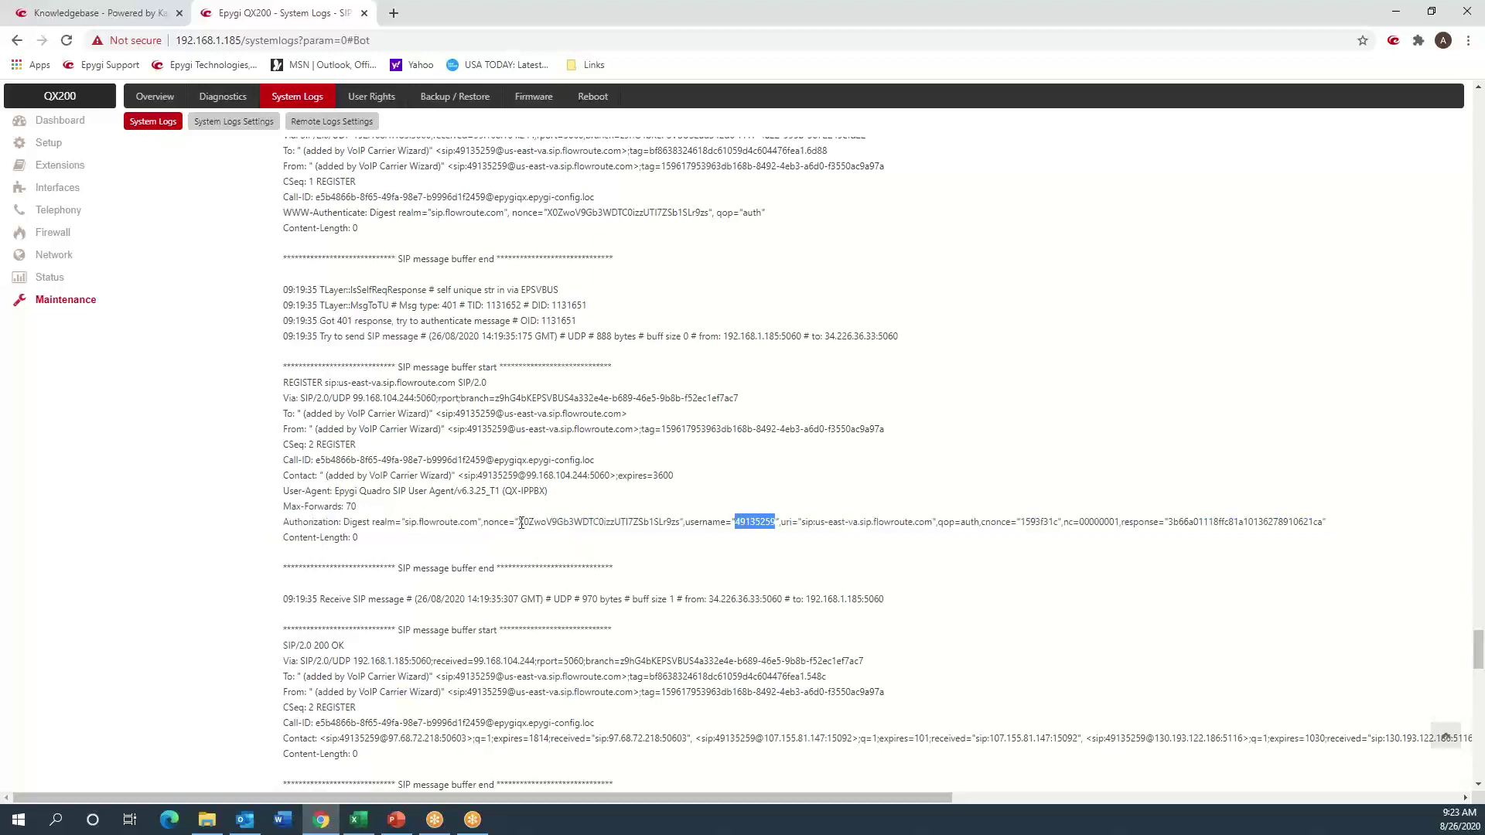
pyautogui.click(606, 522)
pyautogui.moveTo(282, 647); pyautogui.dragTo(410, 750)
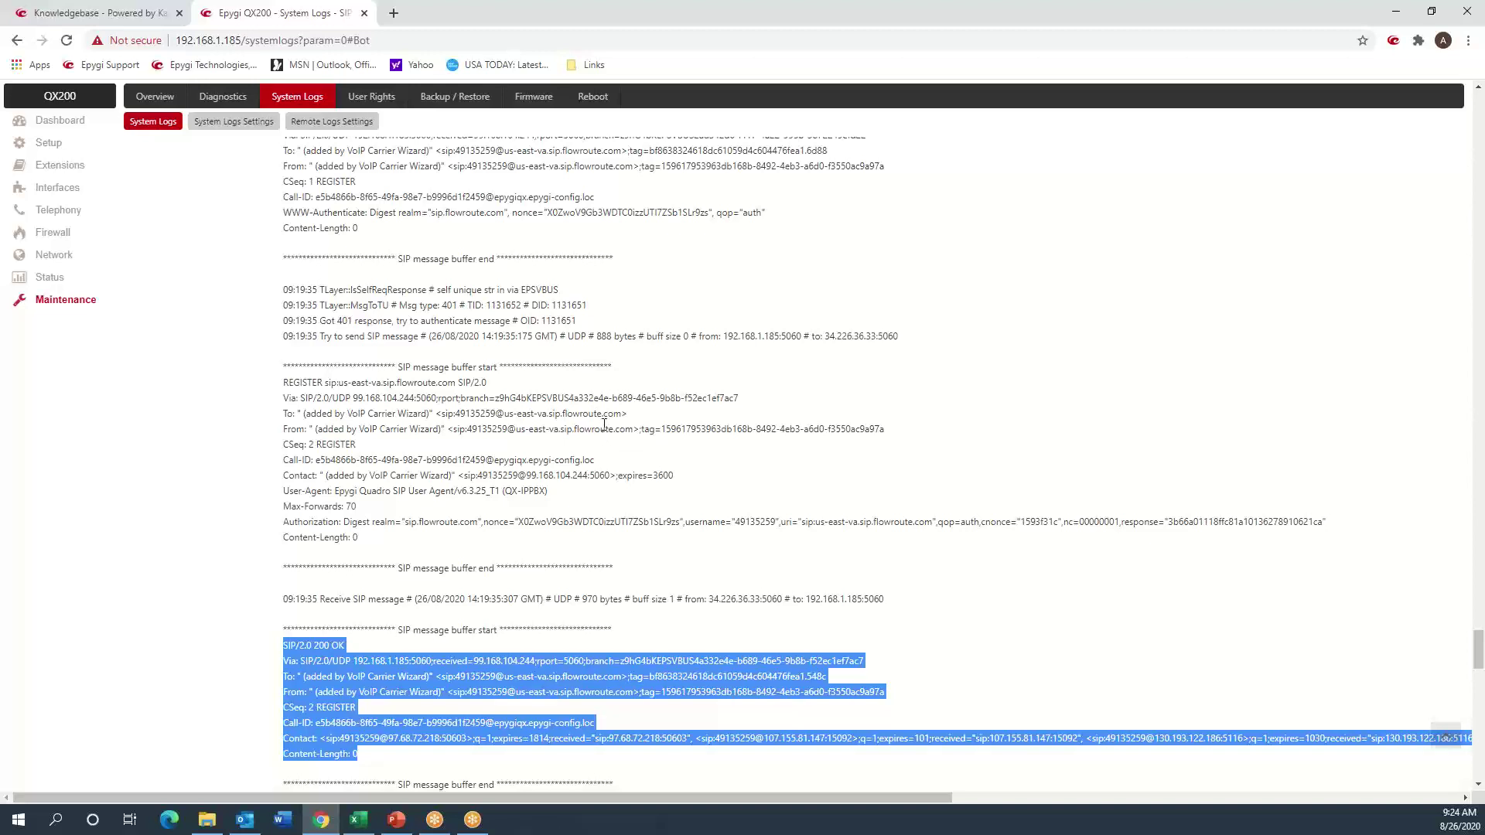
# - Scroll down the SIP log to Flowroute's incoming OPTIONS request line
pyautogui.scroll(-7, 596, 421)
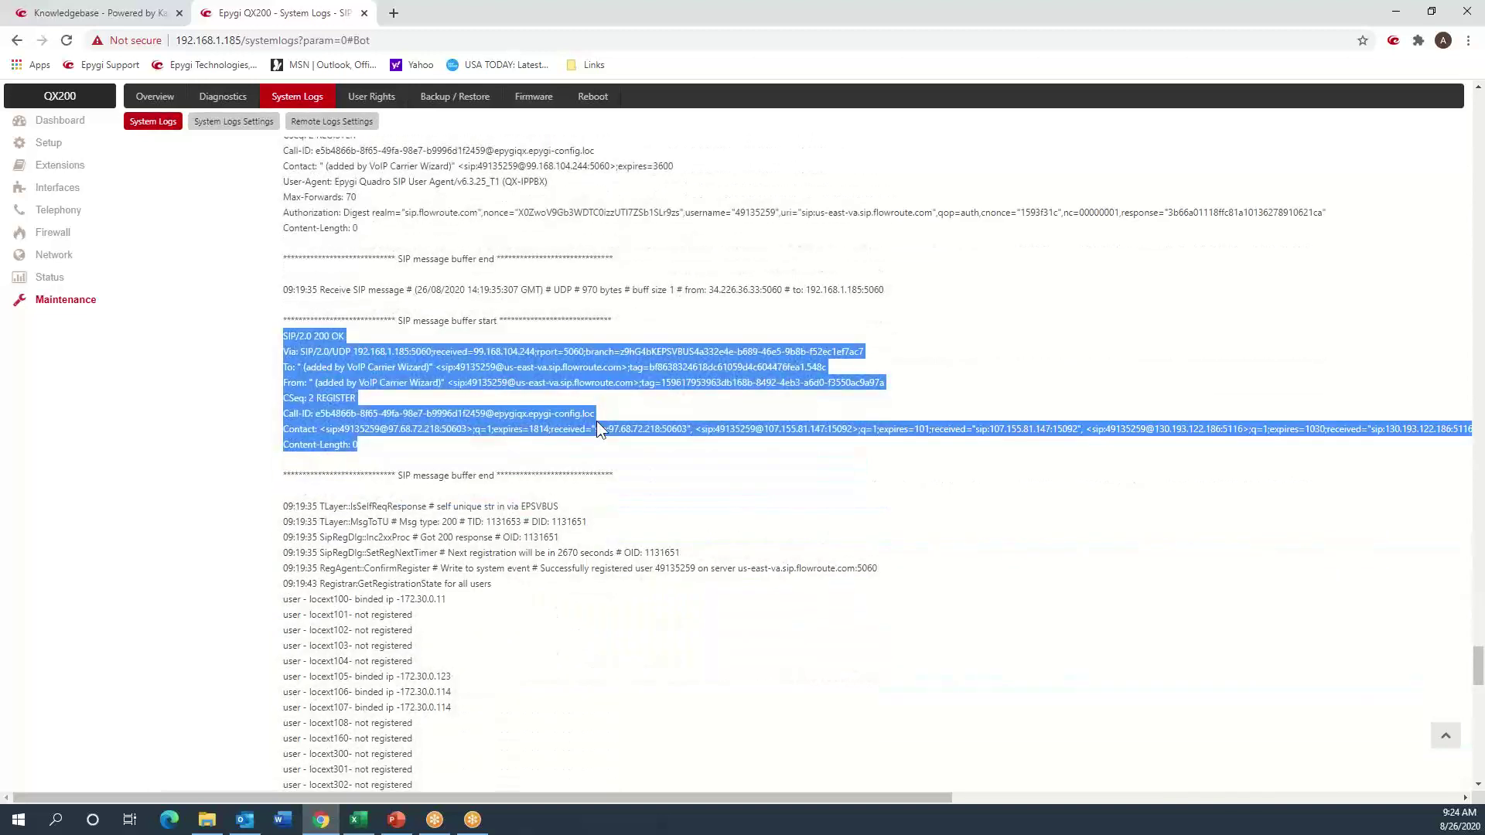
pyautogui.scroll(-2, 597, 425)
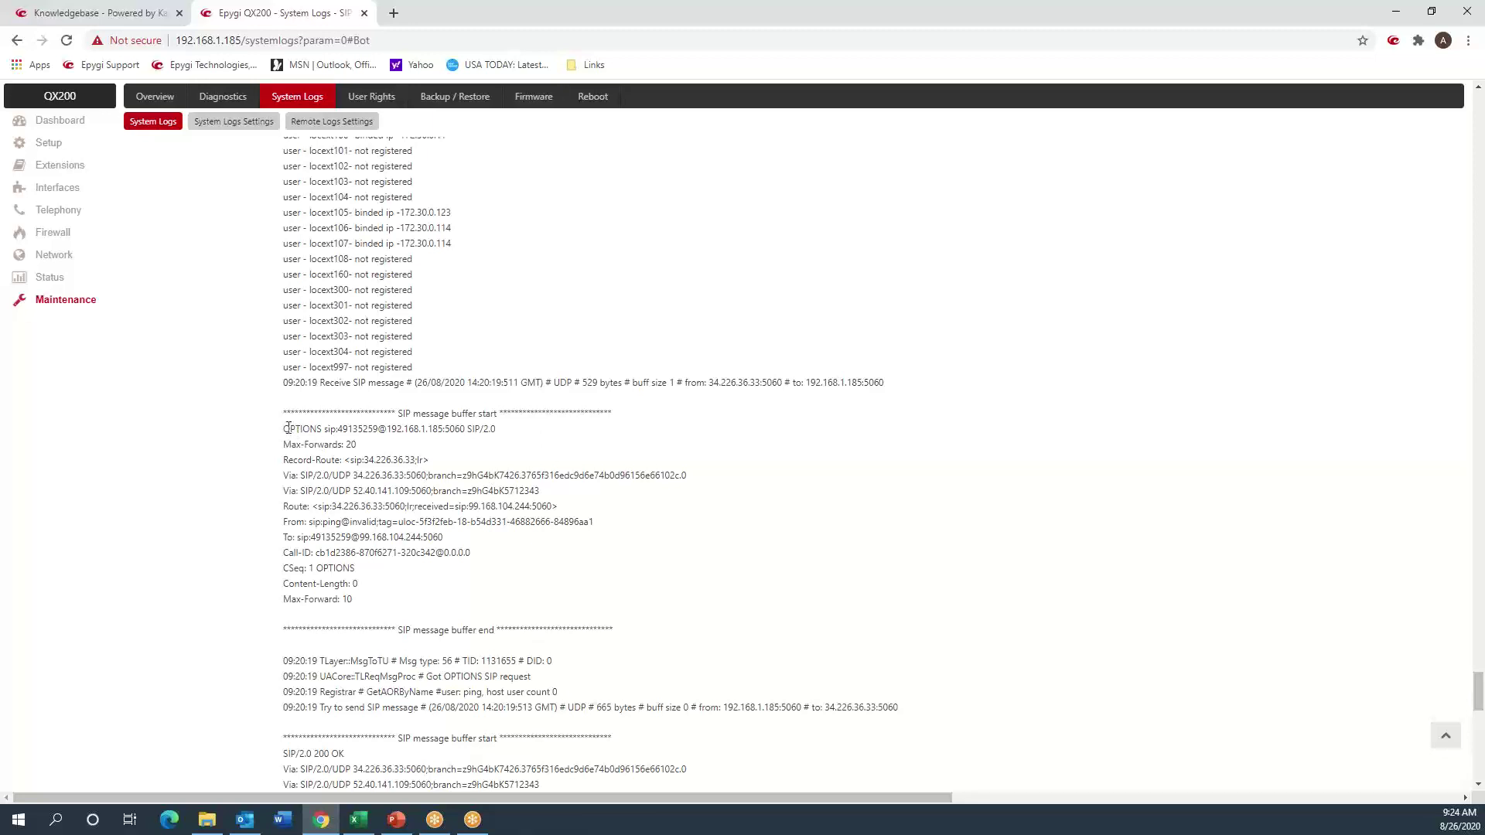
pyautogui.moveTo(287, 429); pyautogui.dragTo(425, 430)
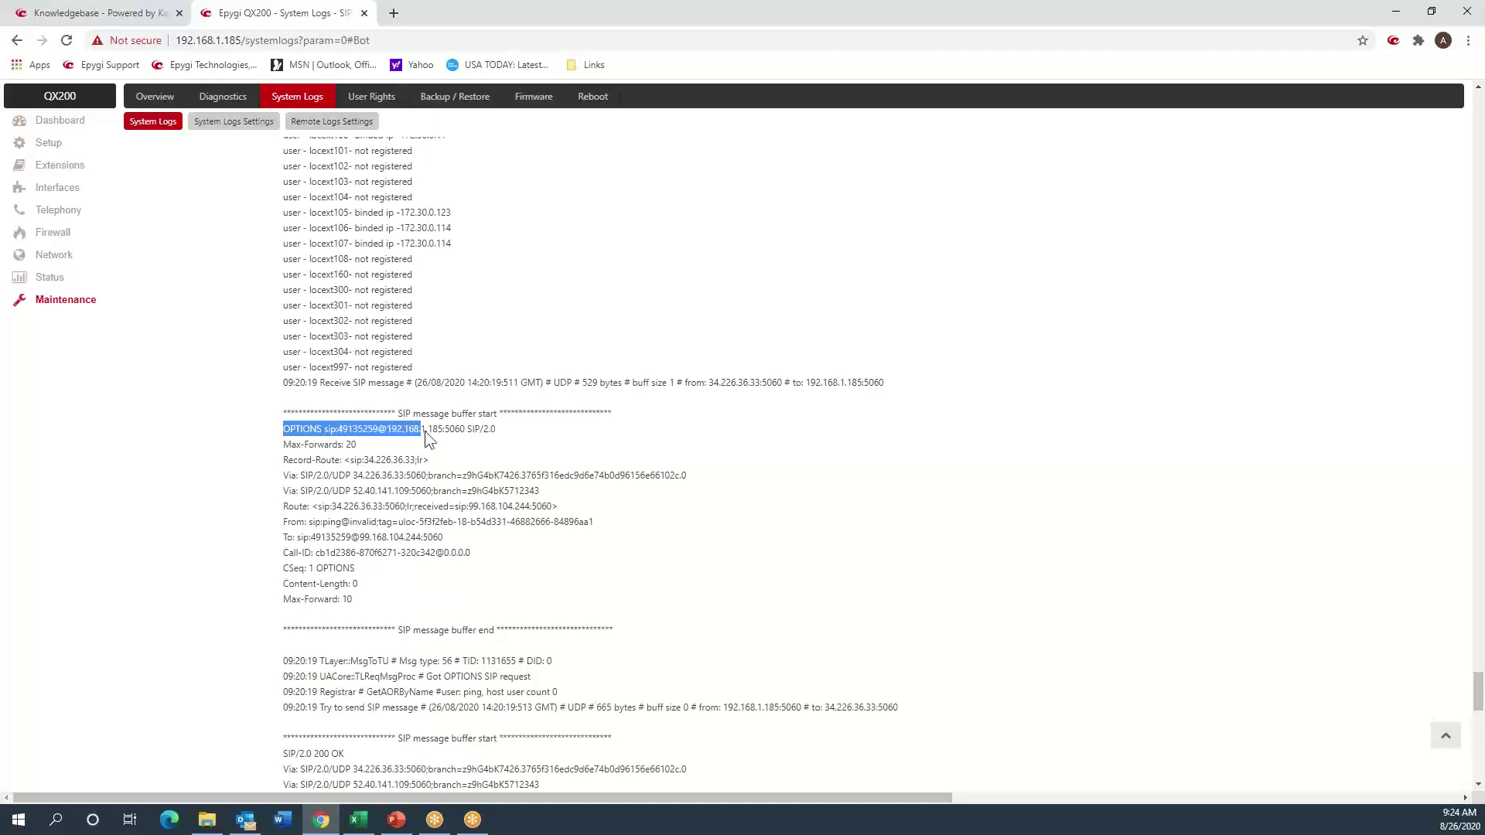
pyautogui.click(457, 466)
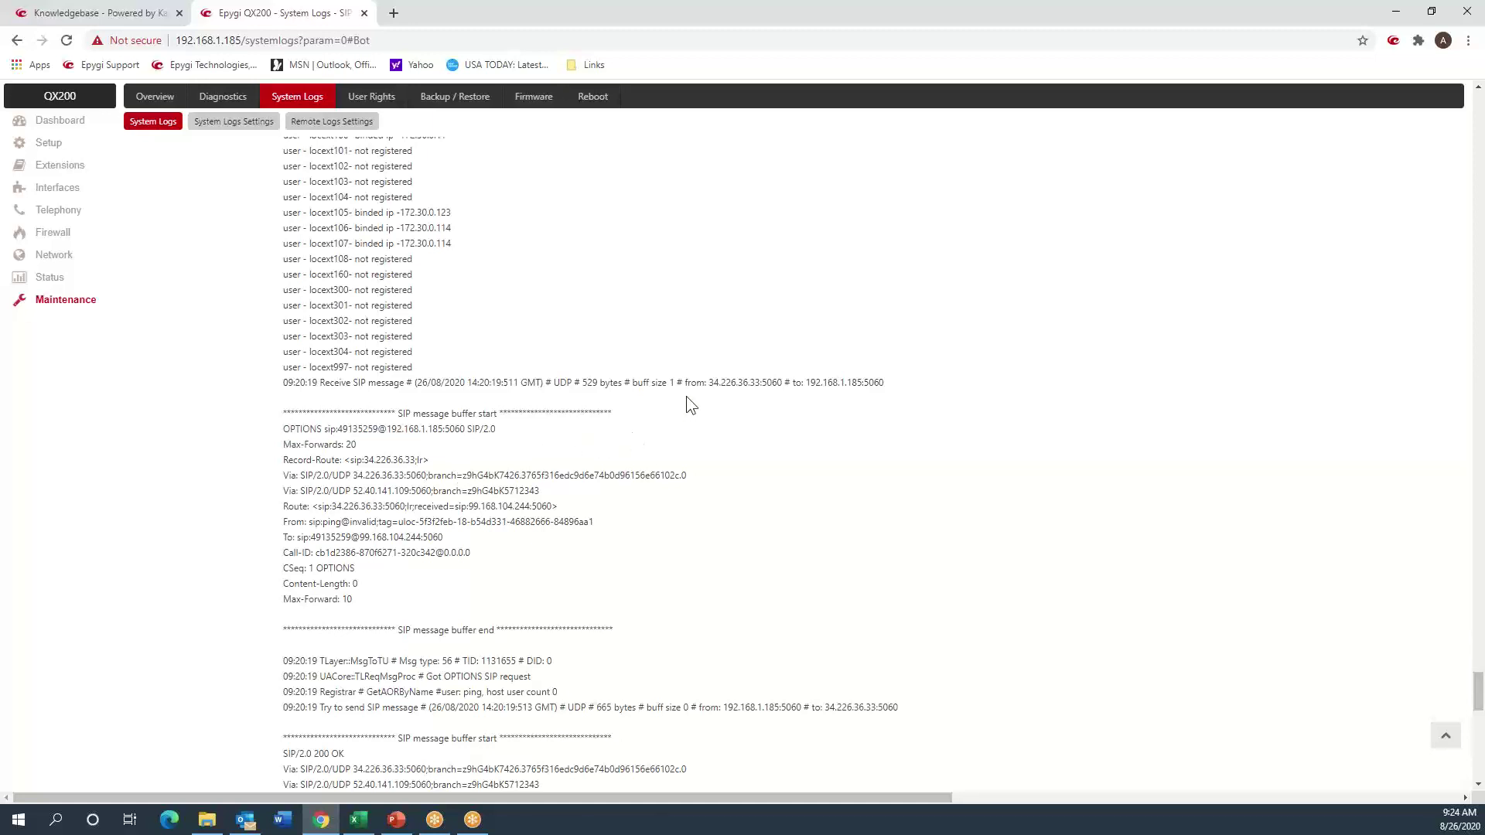
# - Pick out the OPTIONS sender 34.226.36.33, receiver 192.168.1.185 and From ping@invalid
pyautogui.moveTo(387, 412); pyautogui.dragTo(539, 412)
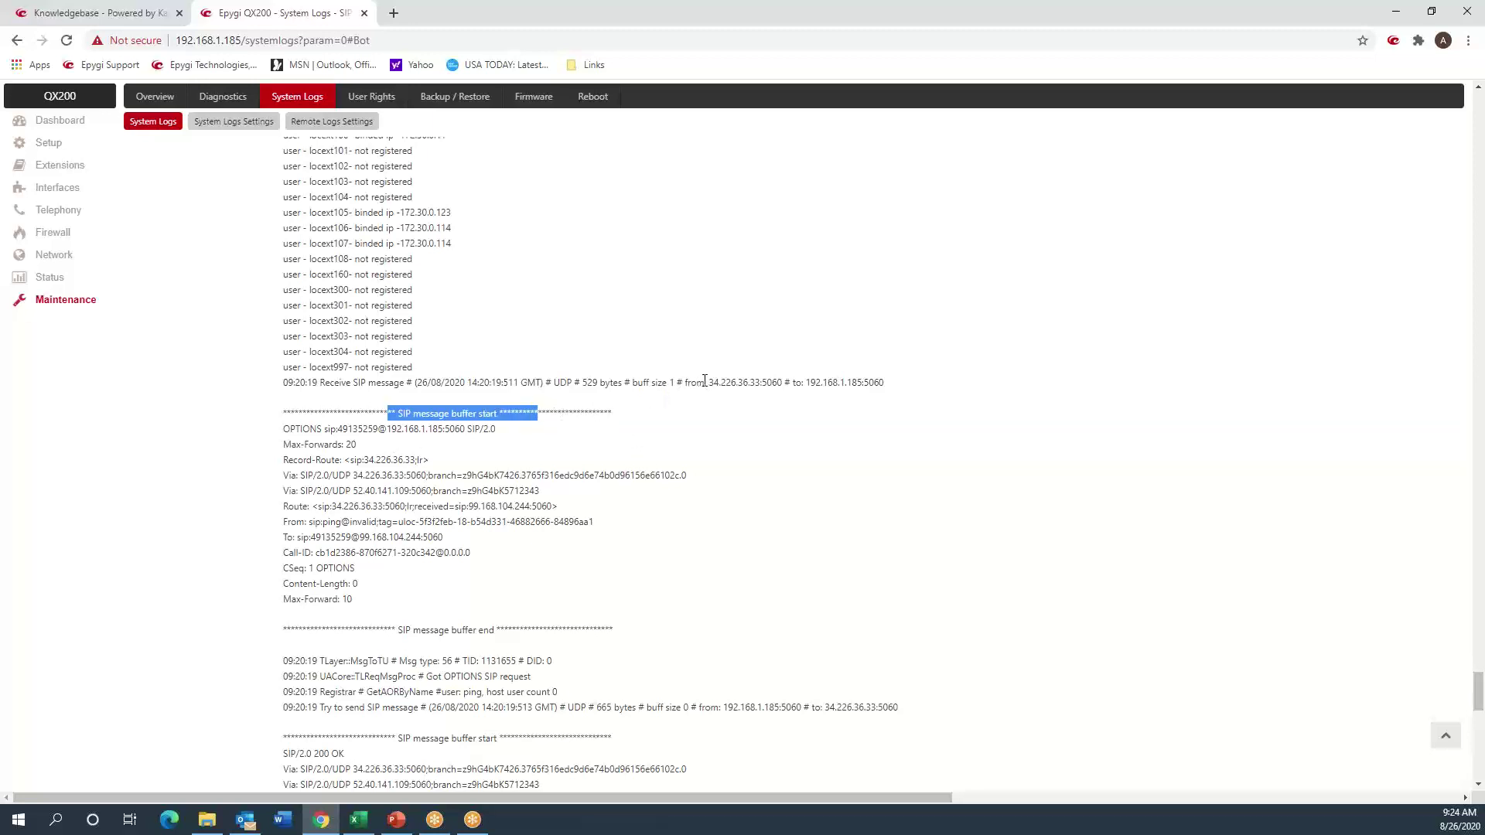
pyautogui.moveTo(706, 382); pyautogui.dragTo(790, 382)
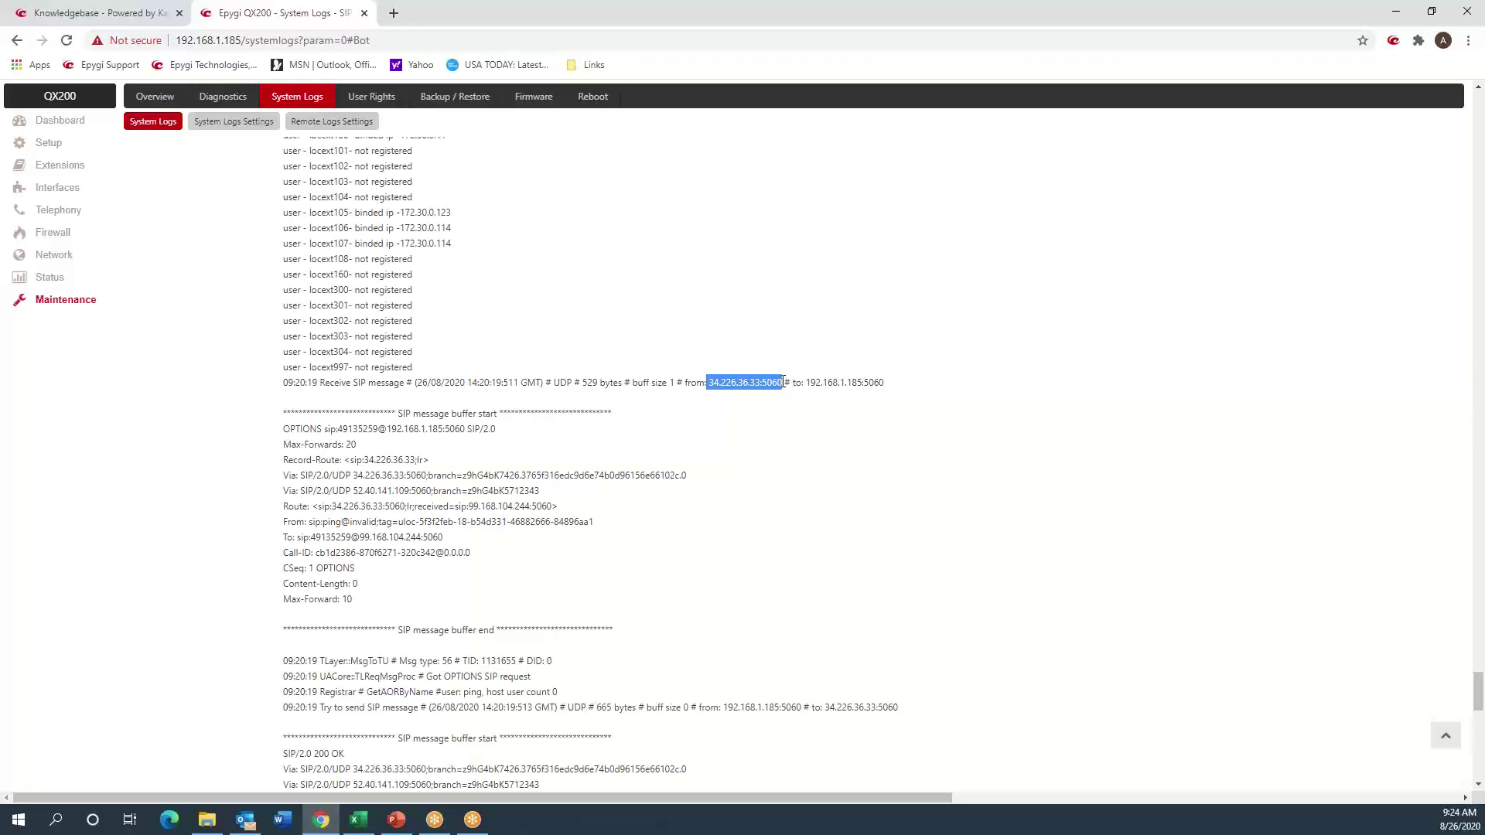
pyautogui.click(804, 382)
pyautogui.moveTo(804, 382); pyautogui.dragTo(870, 379)
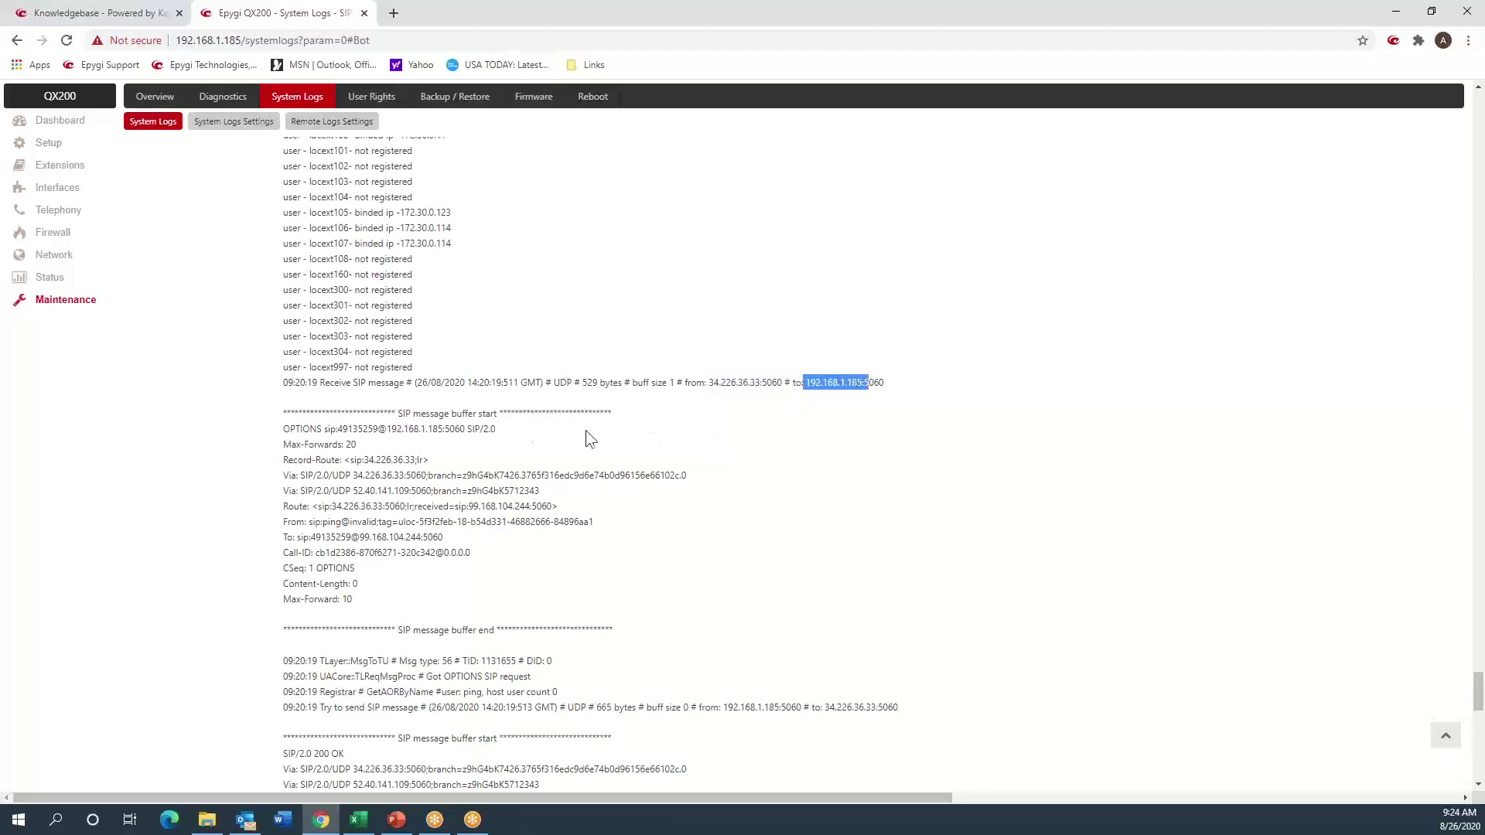
pyautogui.click(323, 430)
pyautogui.moveTo(325, 522); pyautogui.dragTo(399, 523)
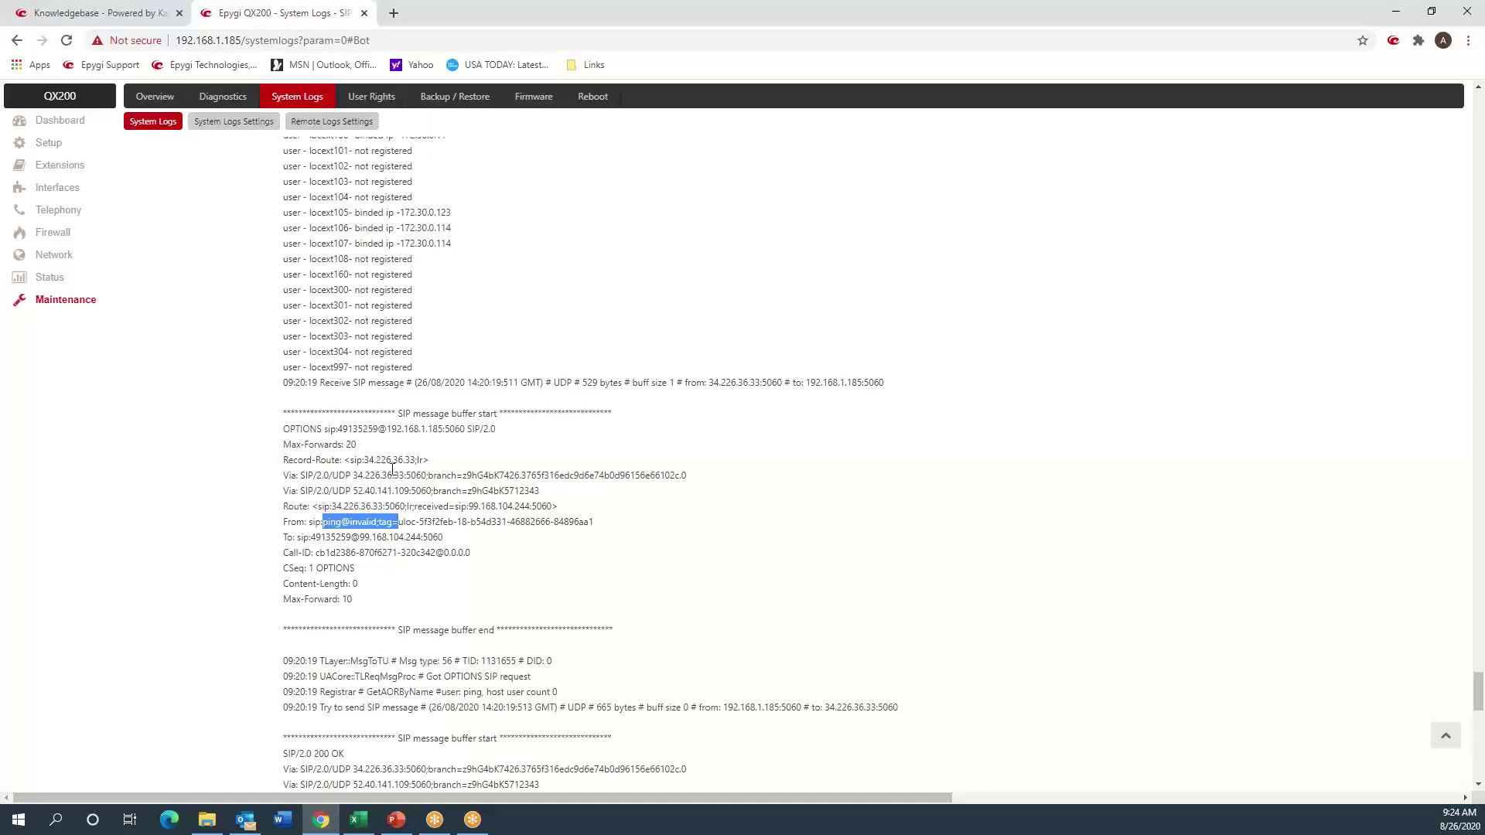
pyautogui.scroll(-1, 395, 472)
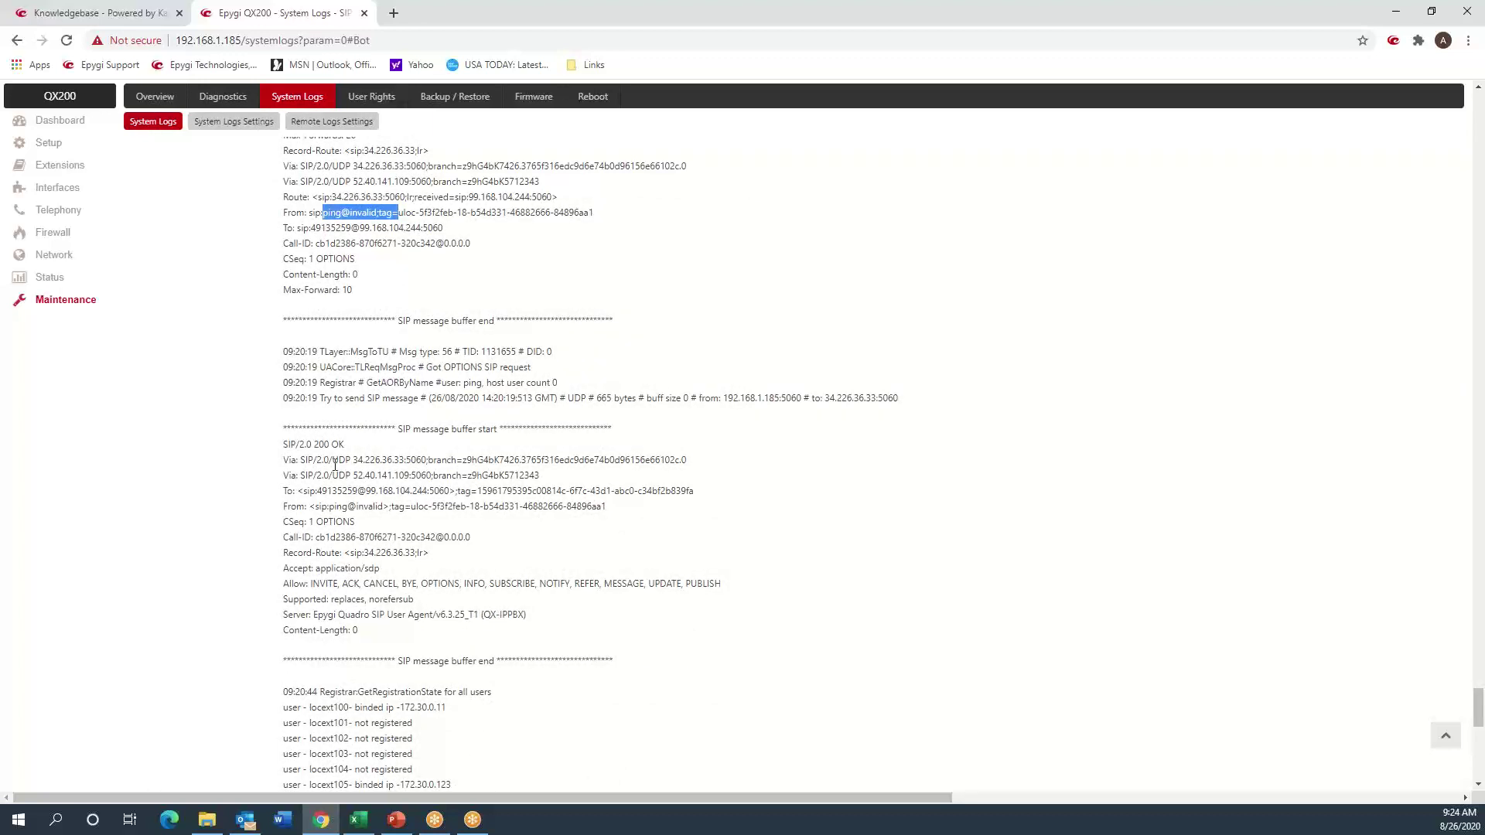
pyautogui.scroll(-6, 335, 464)
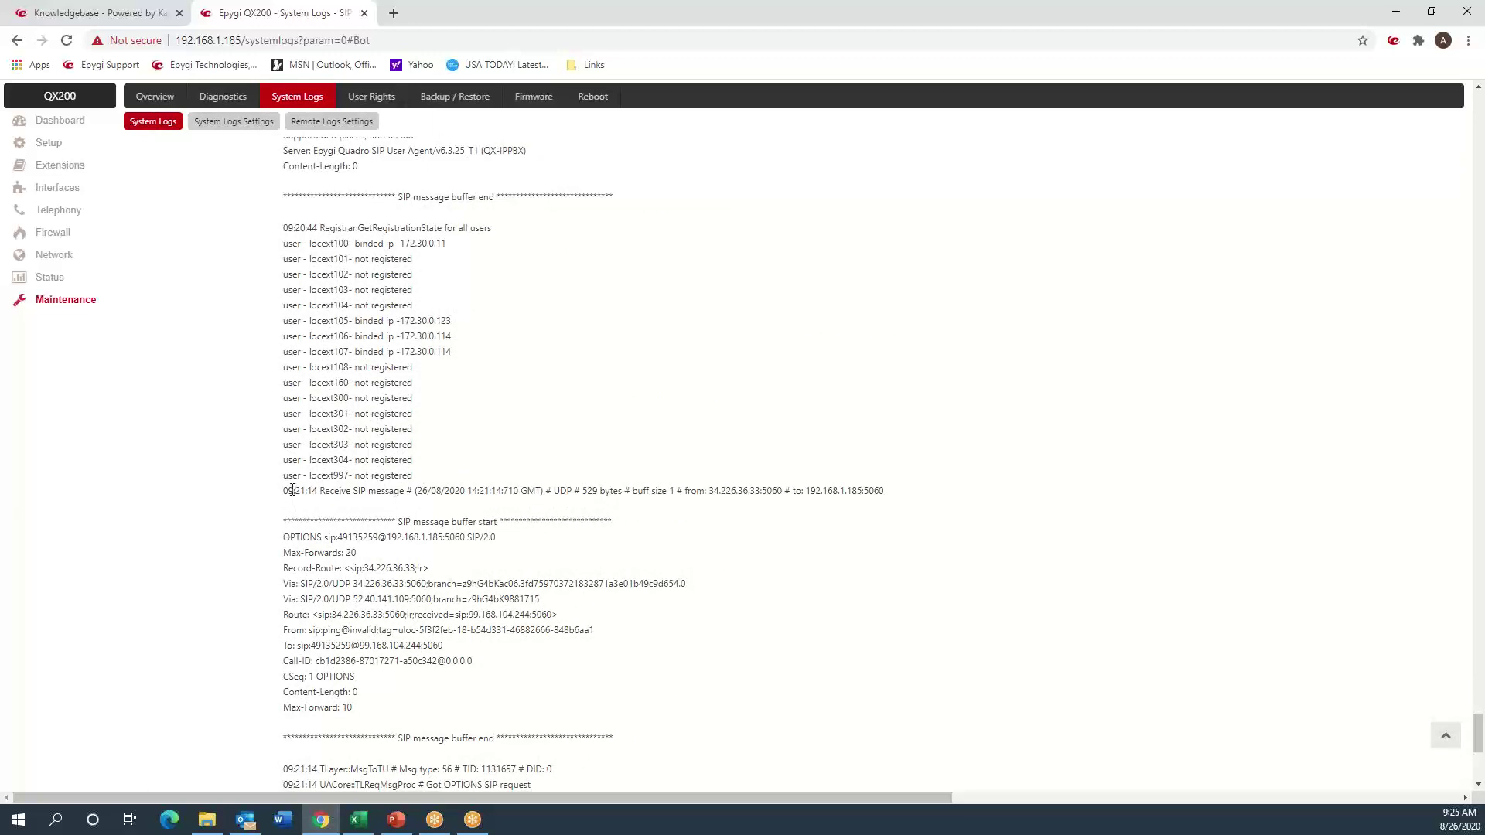
pyautogui.moveTo(292, 485); pyautogui.dragTo(325, 489)
pyautogui.scroll(3, 363, 468)
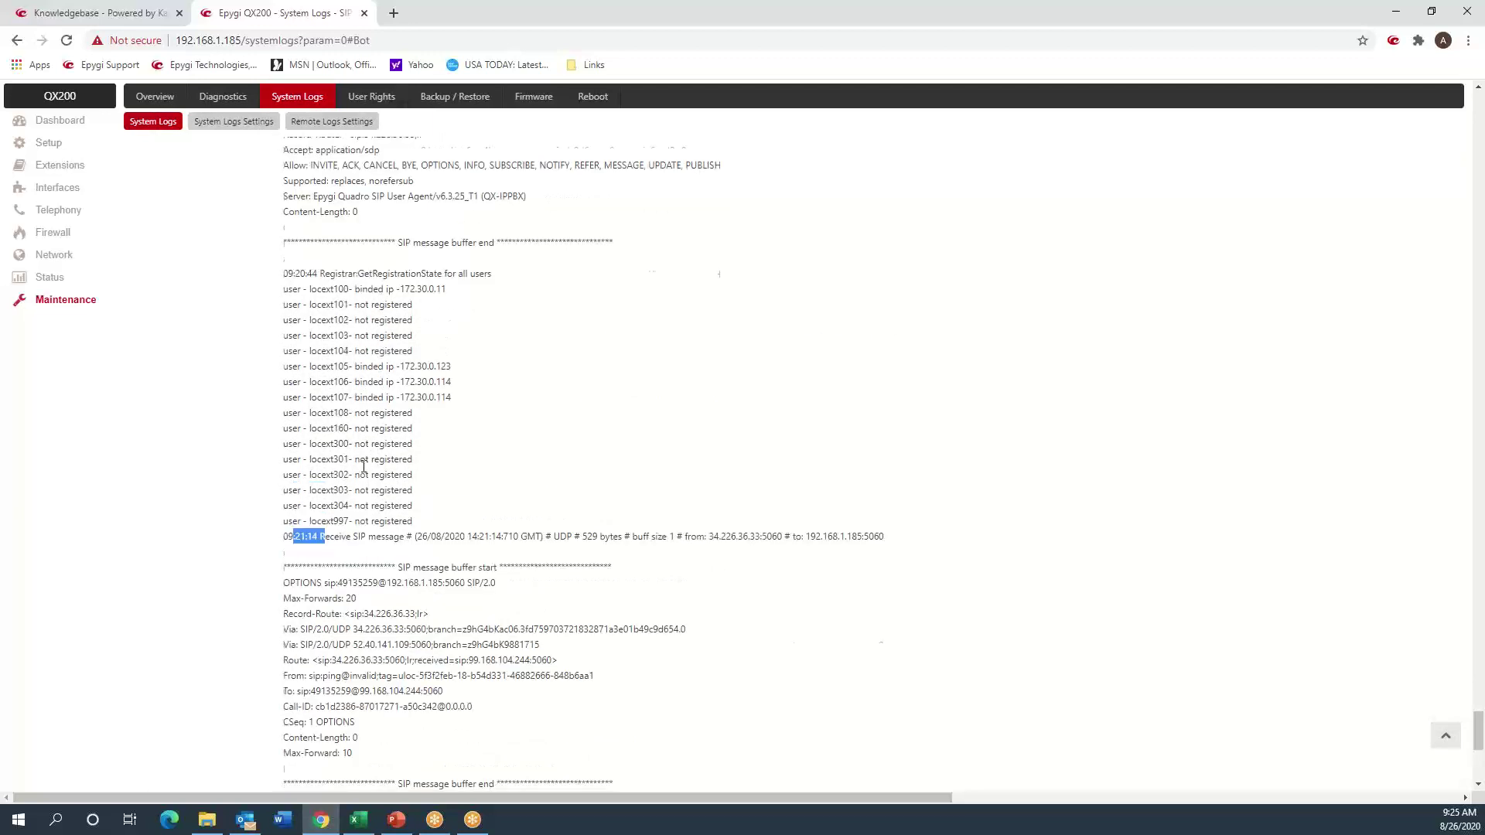
pyautogui.scroll(3, 364, 467)
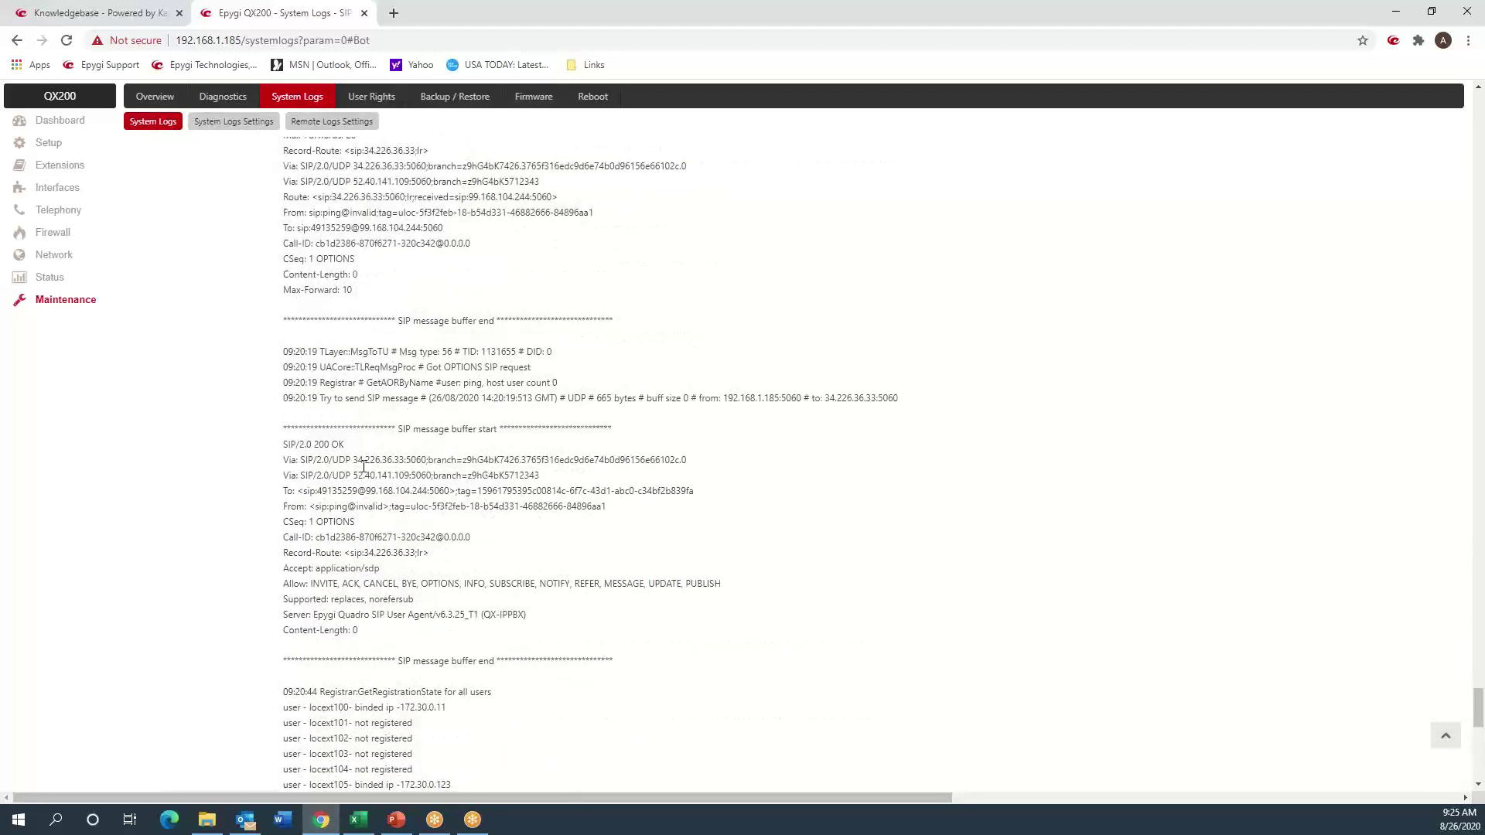
pyautogui.scroll(-10, 363, 467)
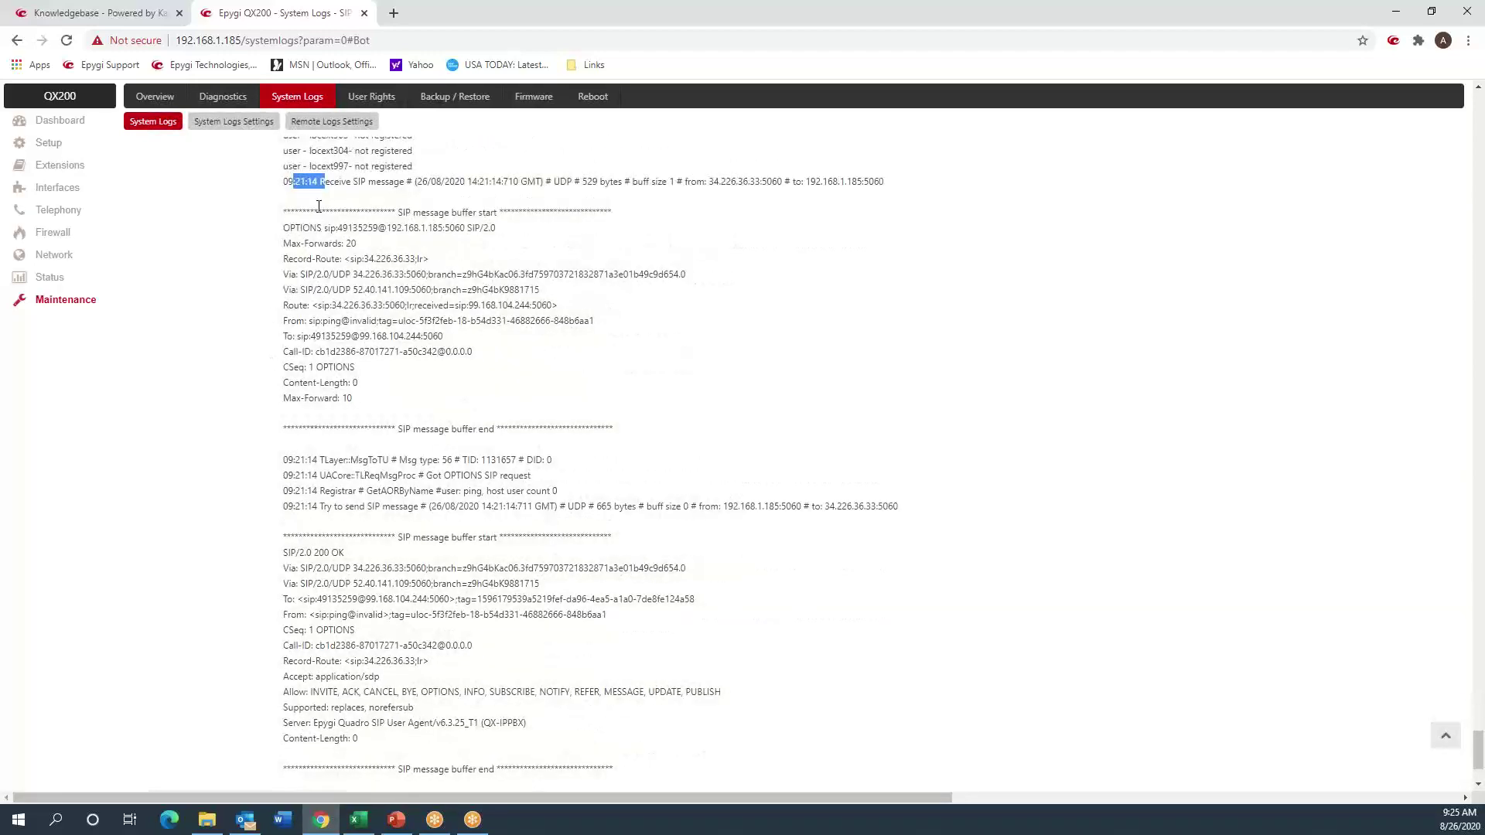
pyautogui.click(319, 206)
pyautogui.scroll(-2, 385, 485)
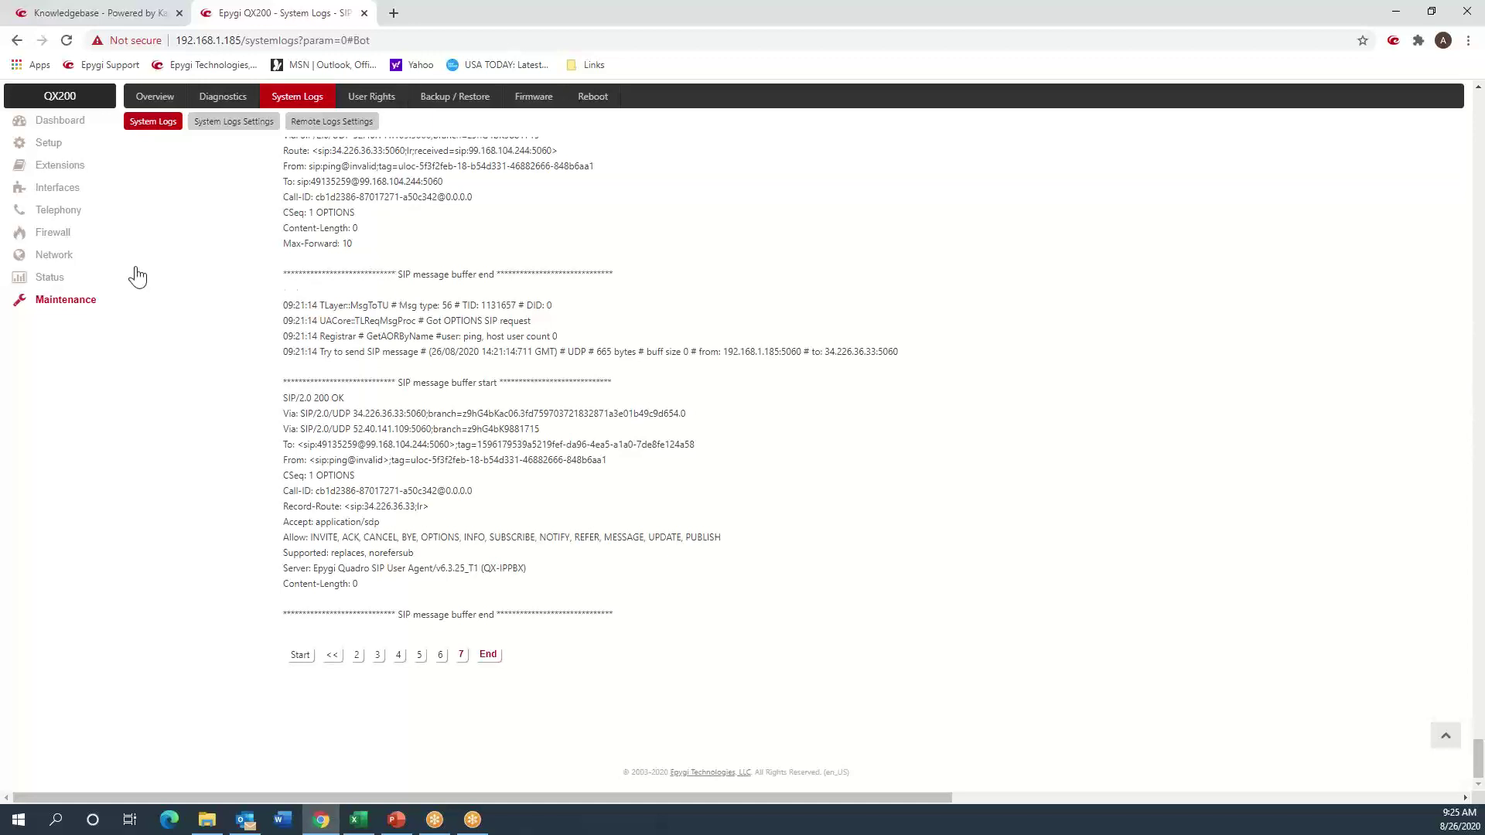
# - Bring up the Telephony Call Routing Table and scroll down to row 9
pyautogui.click(66, 215)
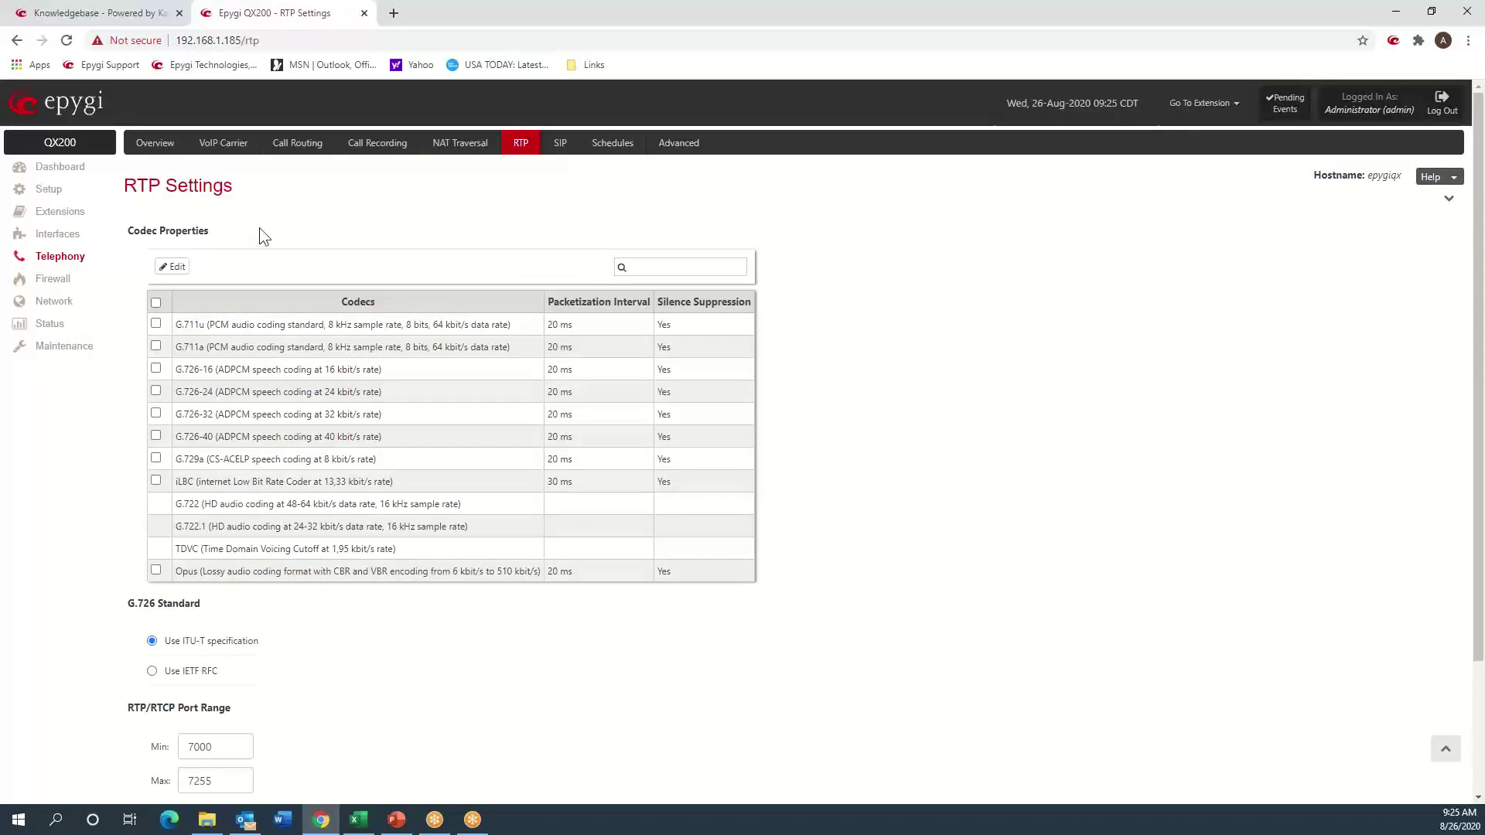
pyautogui.click(283, 146)
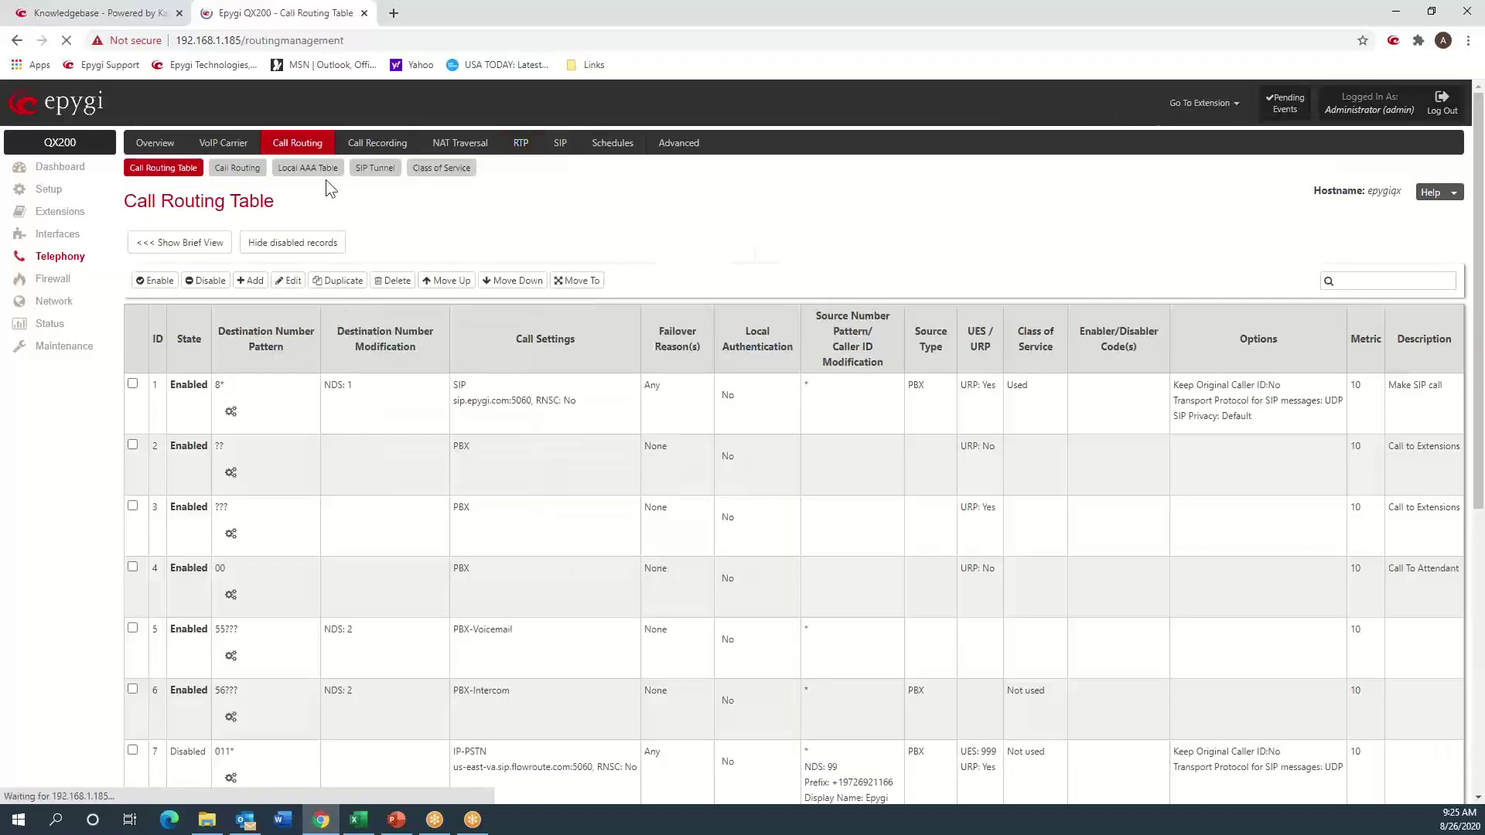
pyautogui.scroll(-3, 411, 497)
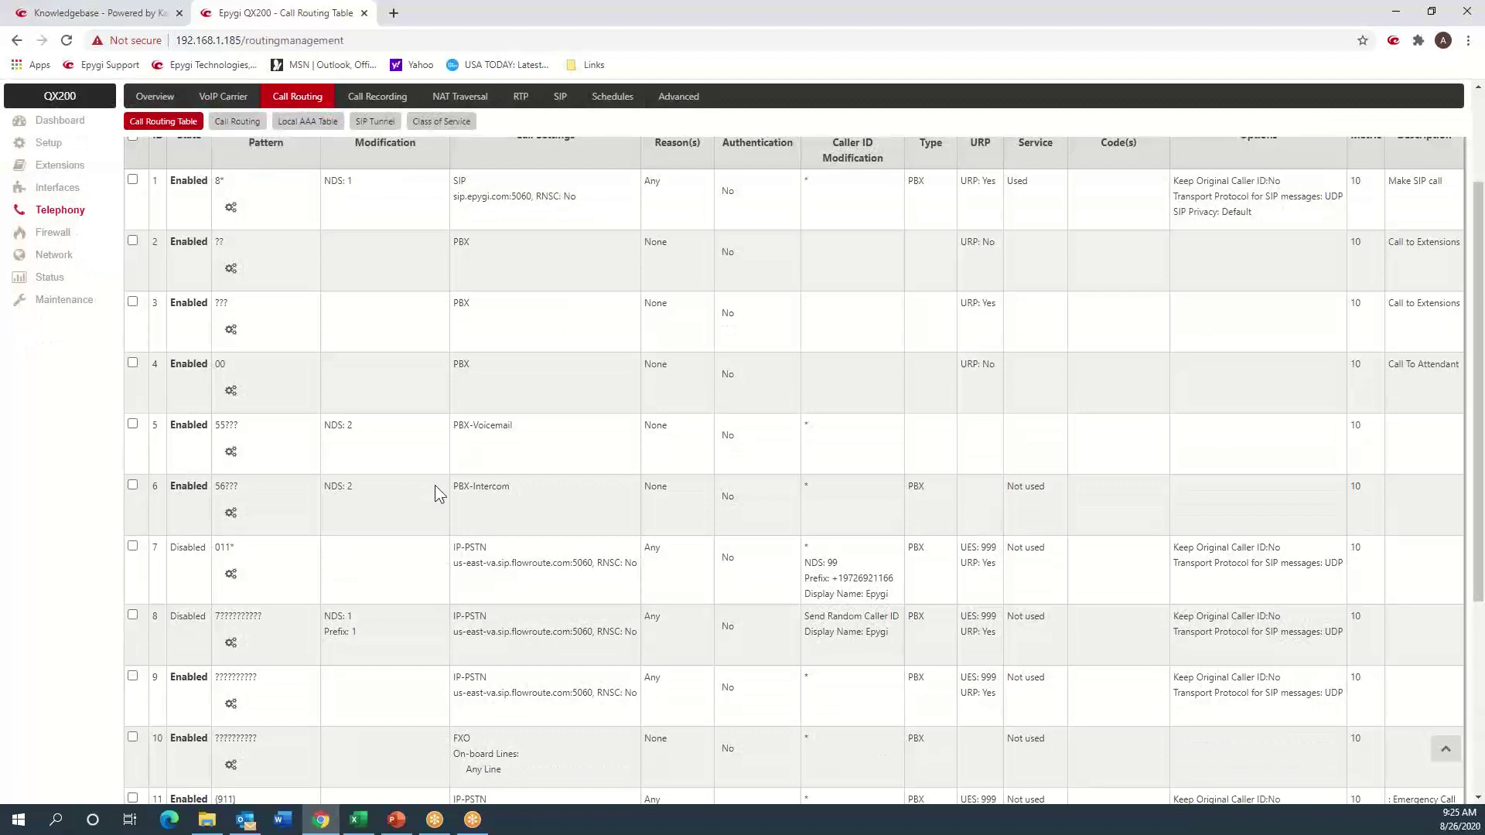
pyautogui.scroll(-4, 434, 484)
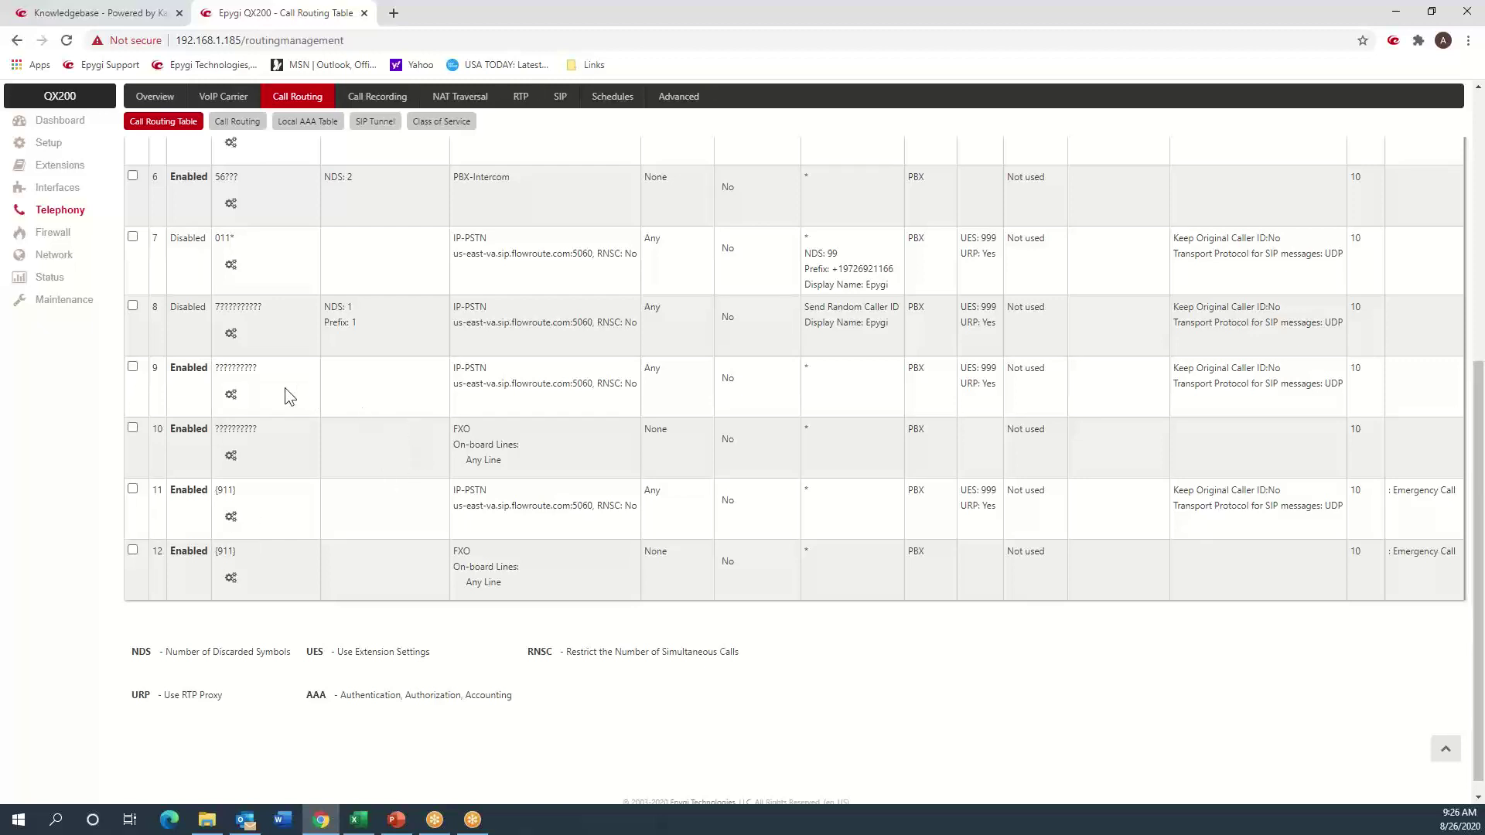
# - Highlight row 9's pattern, IP-PSTN type, us-east-va.sip.flowroute.com:5060 host and failover reason Any
pyautogui.doubleClick(244, 369)
pyautogui.tripleClick(245, 369)
pyautogui.moveTo(455, 369); pyautogui.dragTo(488, 370)
pyautogui.moveTo(454, 385); pyautogui.dragTo(571, 388)
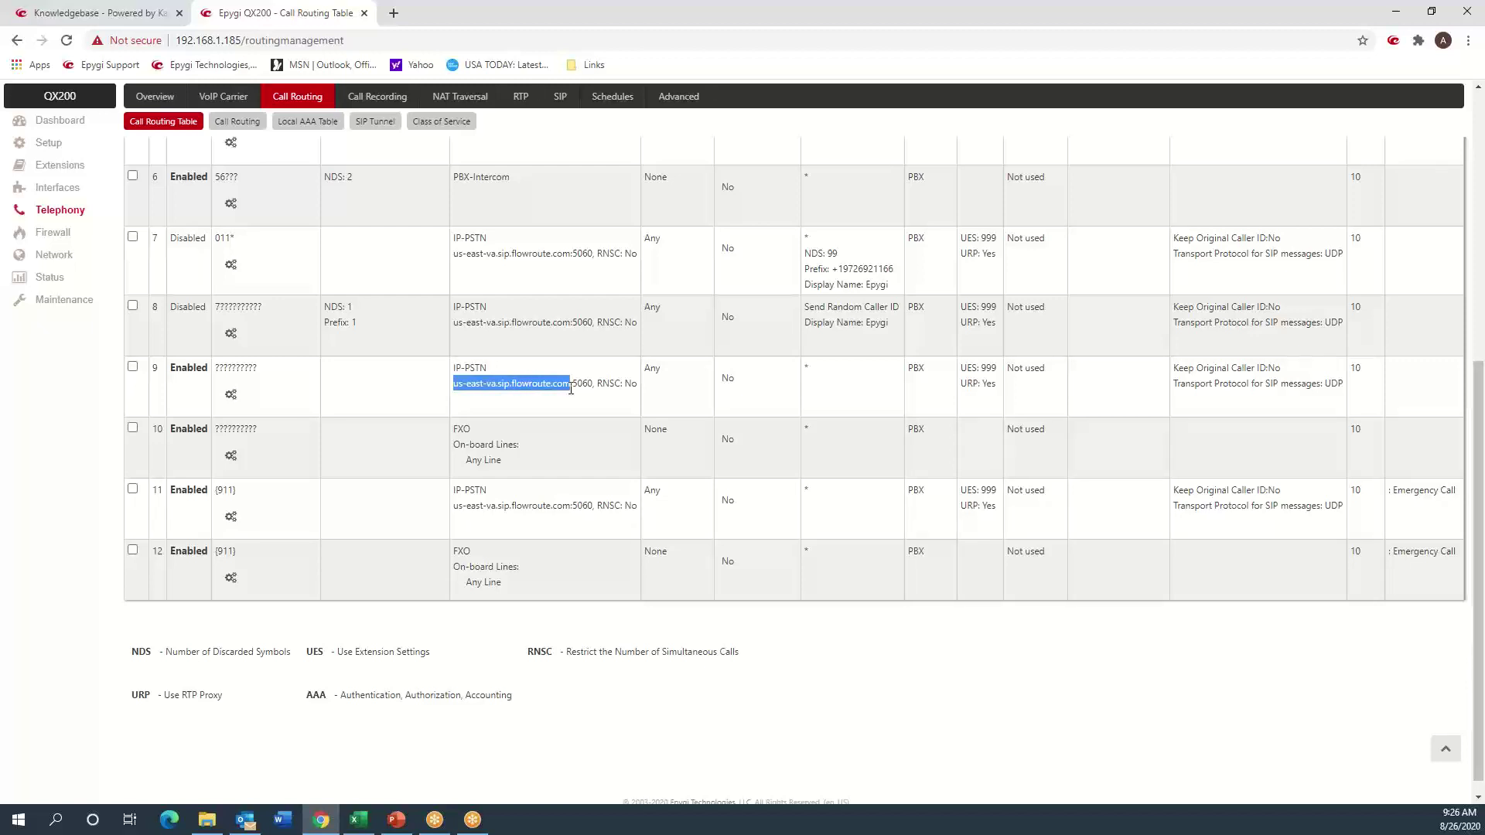
pyautogui.click(670, 374)
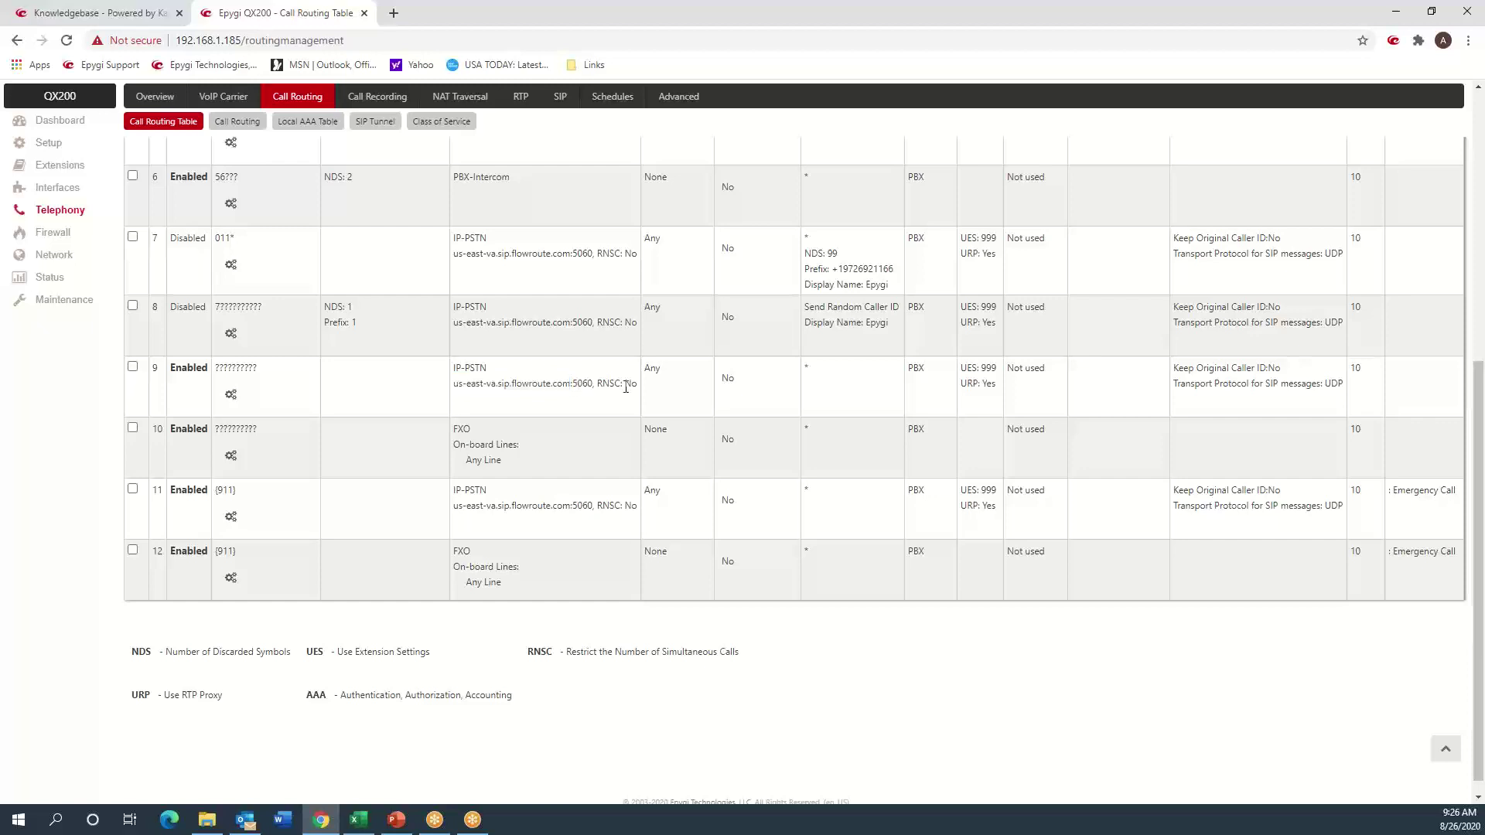
pyautogui.moveTo(661, 370); pyautogui.dragTo(645, 376)
pyautogui.scroll(7, 651, 387)
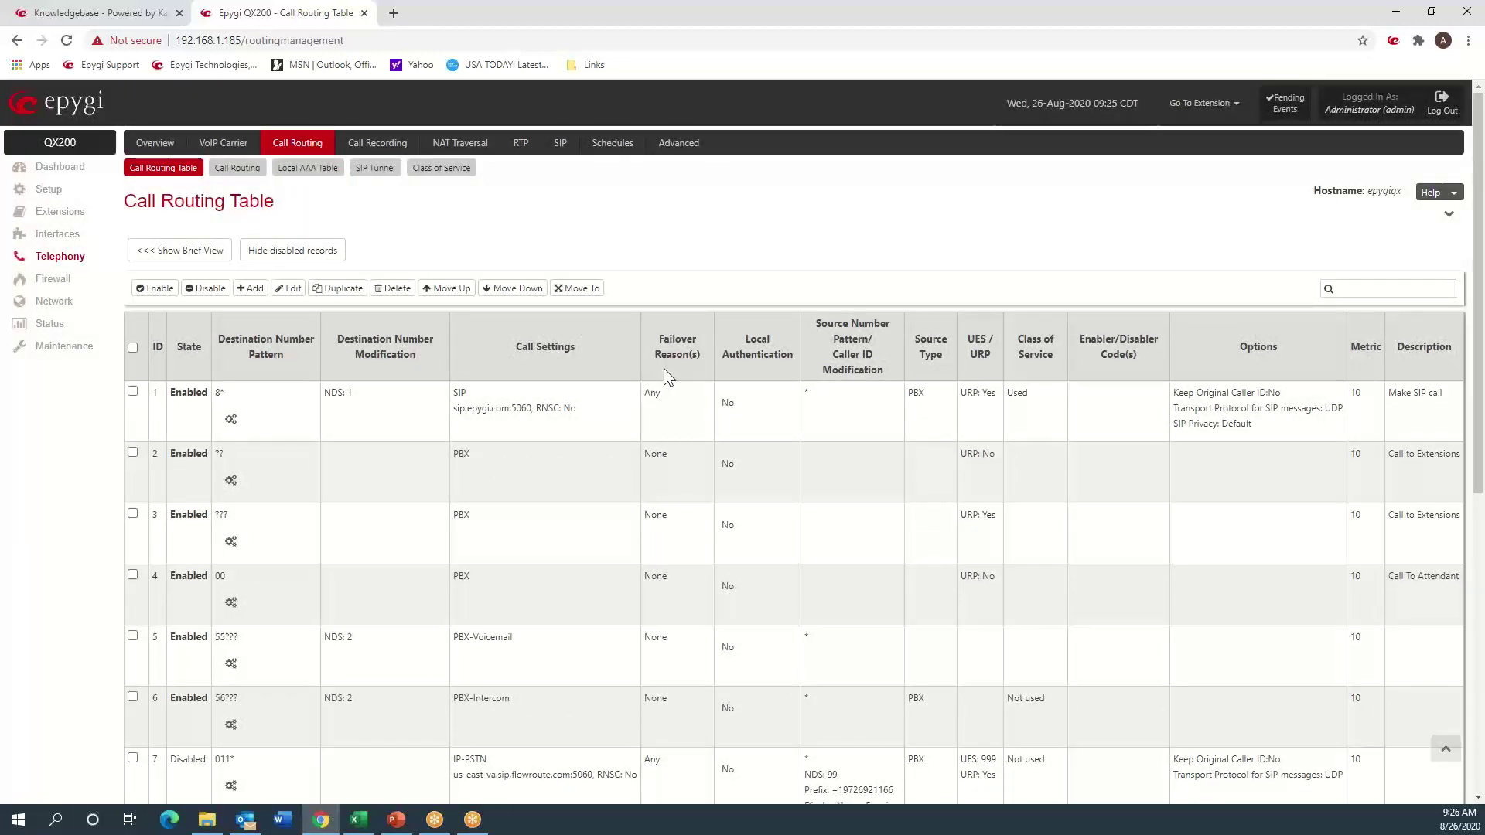
pyautogui.scroll(-7, 664, 368)
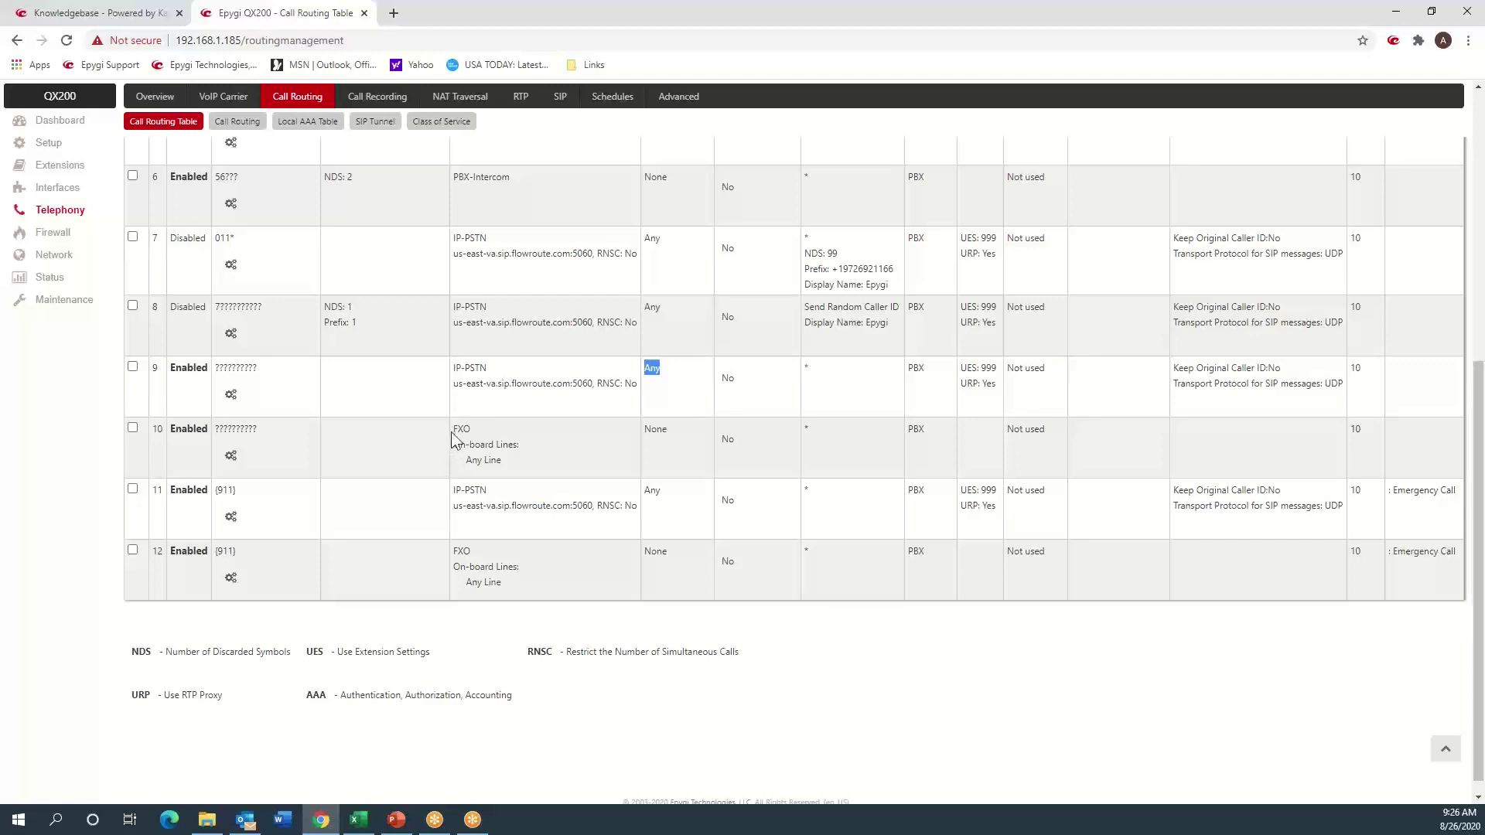
pyautogui.click(232, 433)
pyautogui.doubleClick(232, 433)
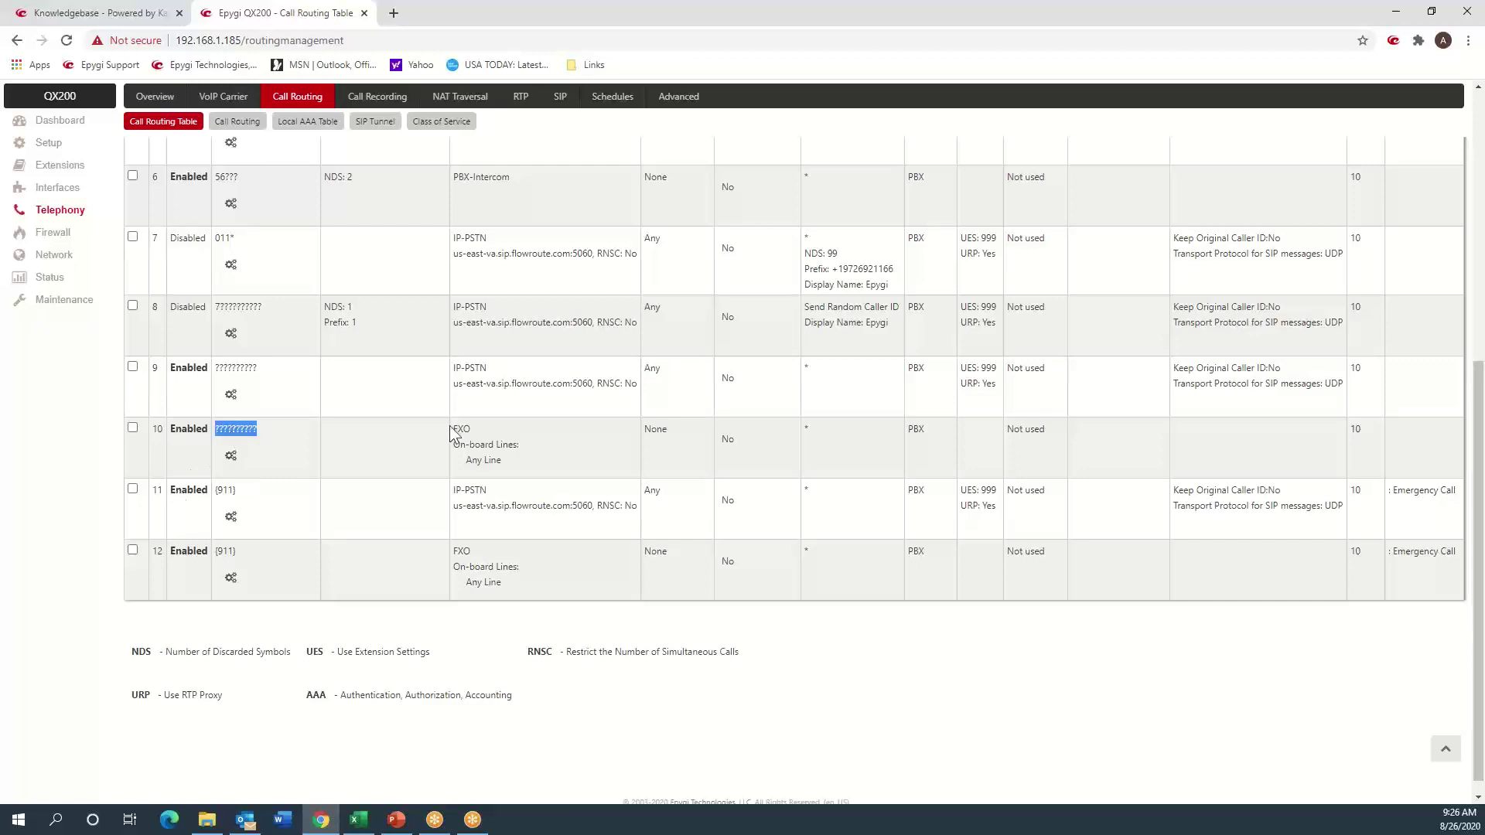
pyautogui.moveTo(460, 427); pyautogui.dragTo(511, 462)
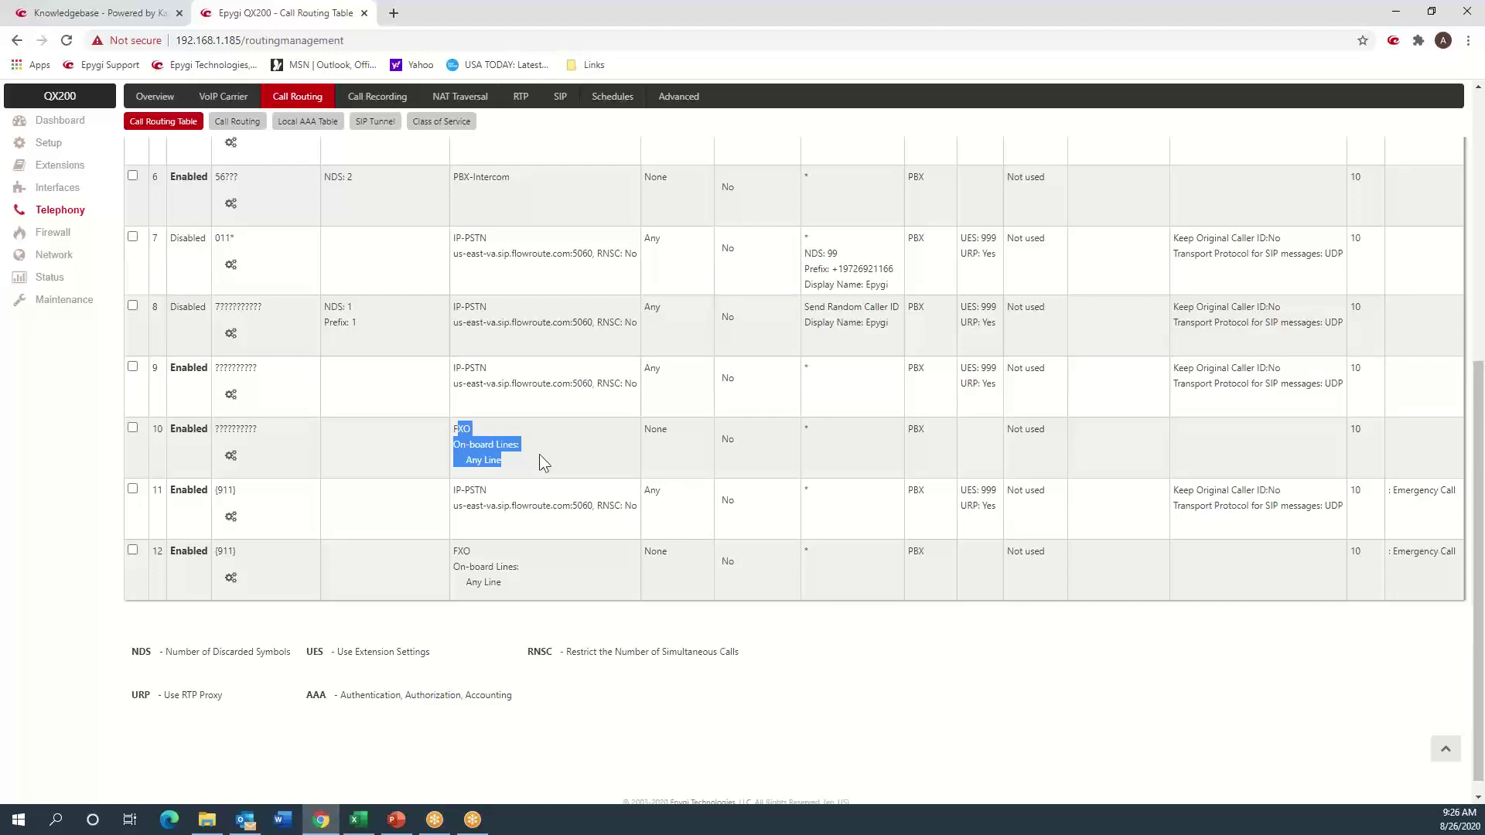
pyautogui.click(543, 453)
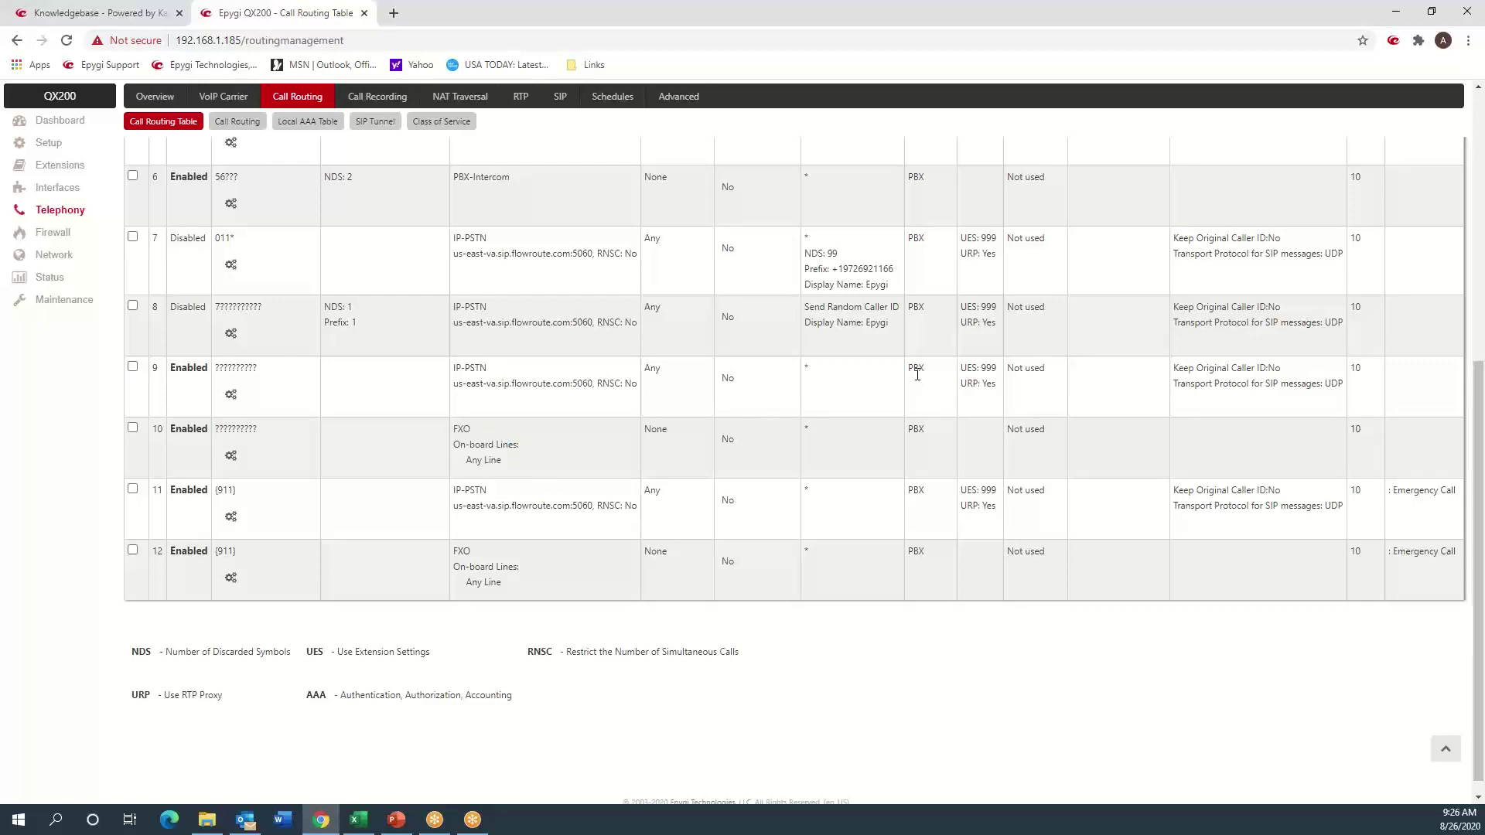
pyautogui.moveTo(924, 368); pyautogui.dragTo(911, 370)
pyautogui.scroll(4, 1009, 410)
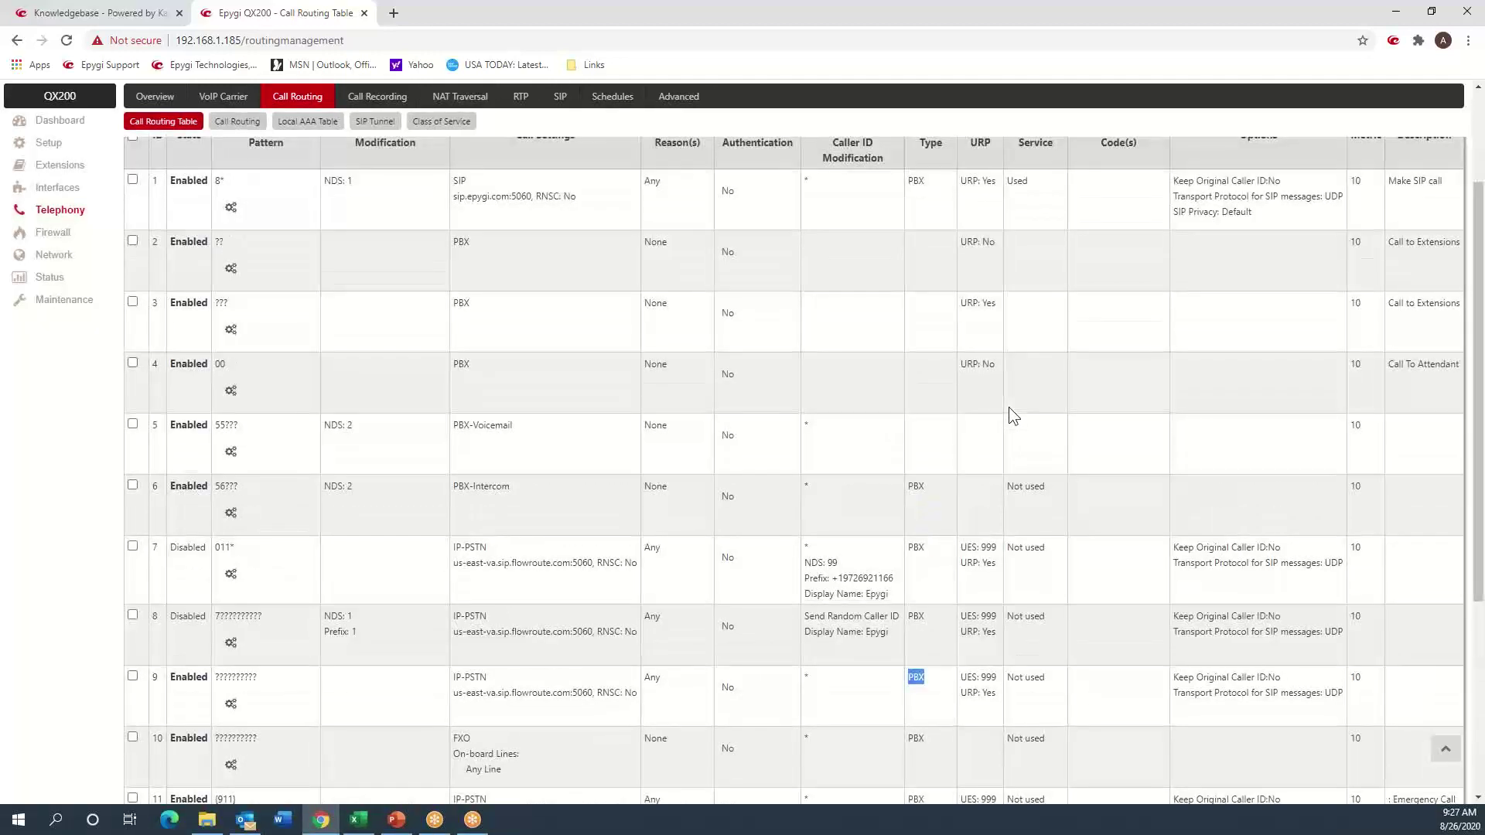
pyautogui.scroll(3, 1008, 406)
pyautogui.scroll(-3, 1008, 407)
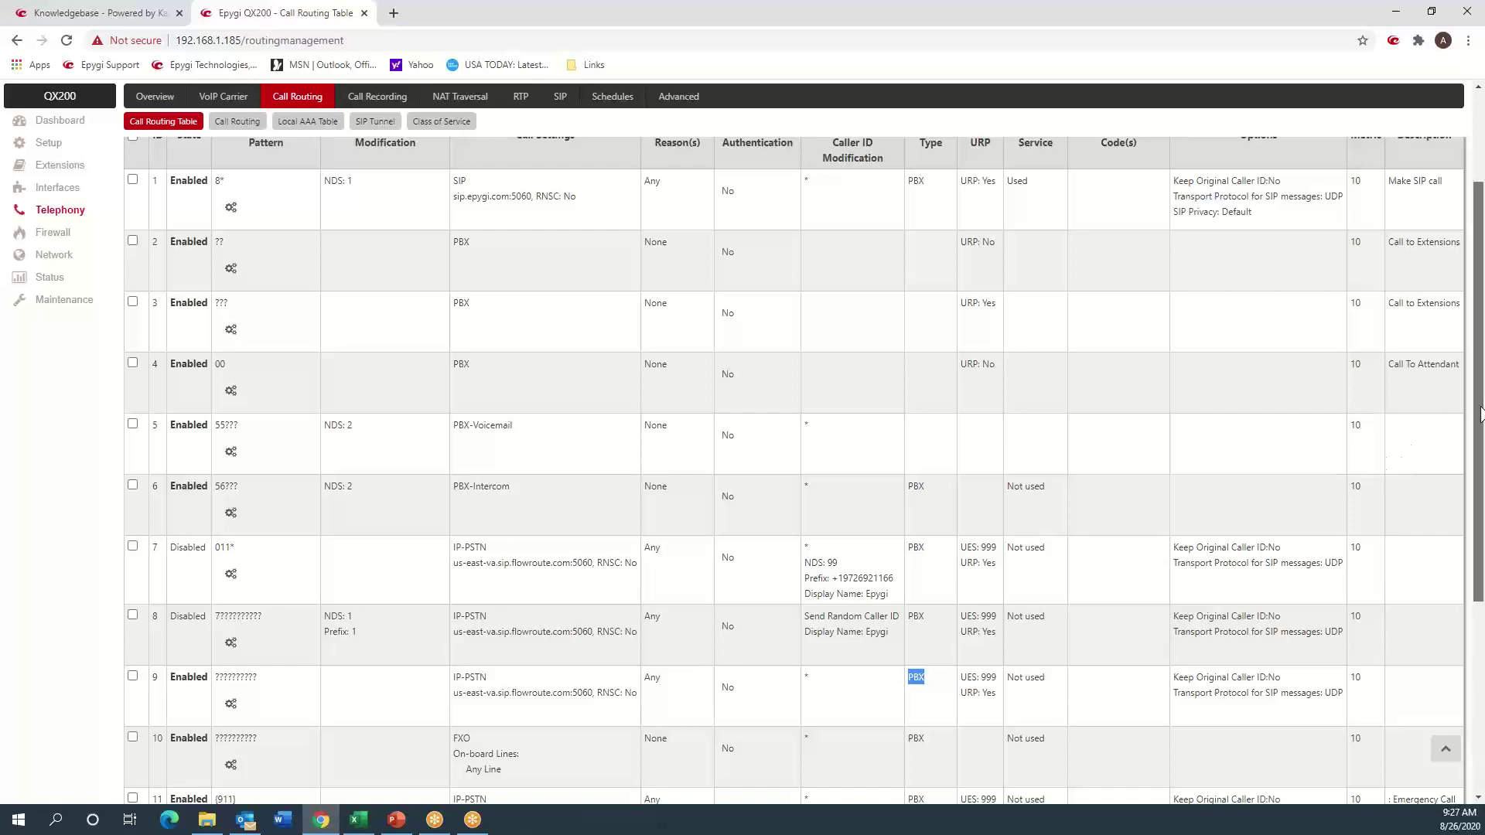
pyautogui.moveTo(1480, 412); pyautogui.dragTo(1480, 384)
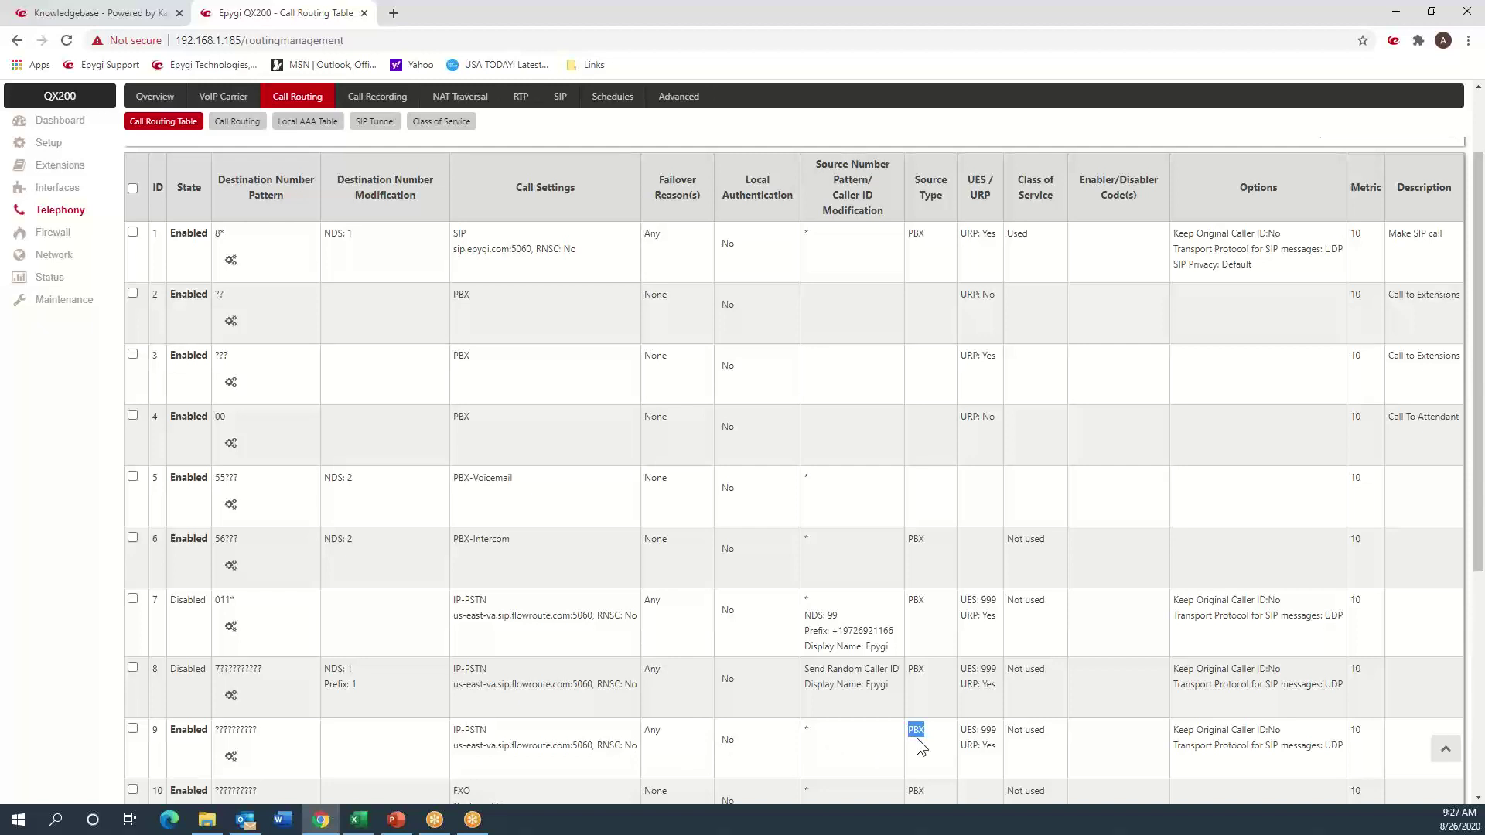
pyautogui.click(816, 731)
pyautogui.click(930, 747)
# - Mark all logs with the comment Test1, save the log settings, and return to the log viewer
pyautogui.click(56, 304)
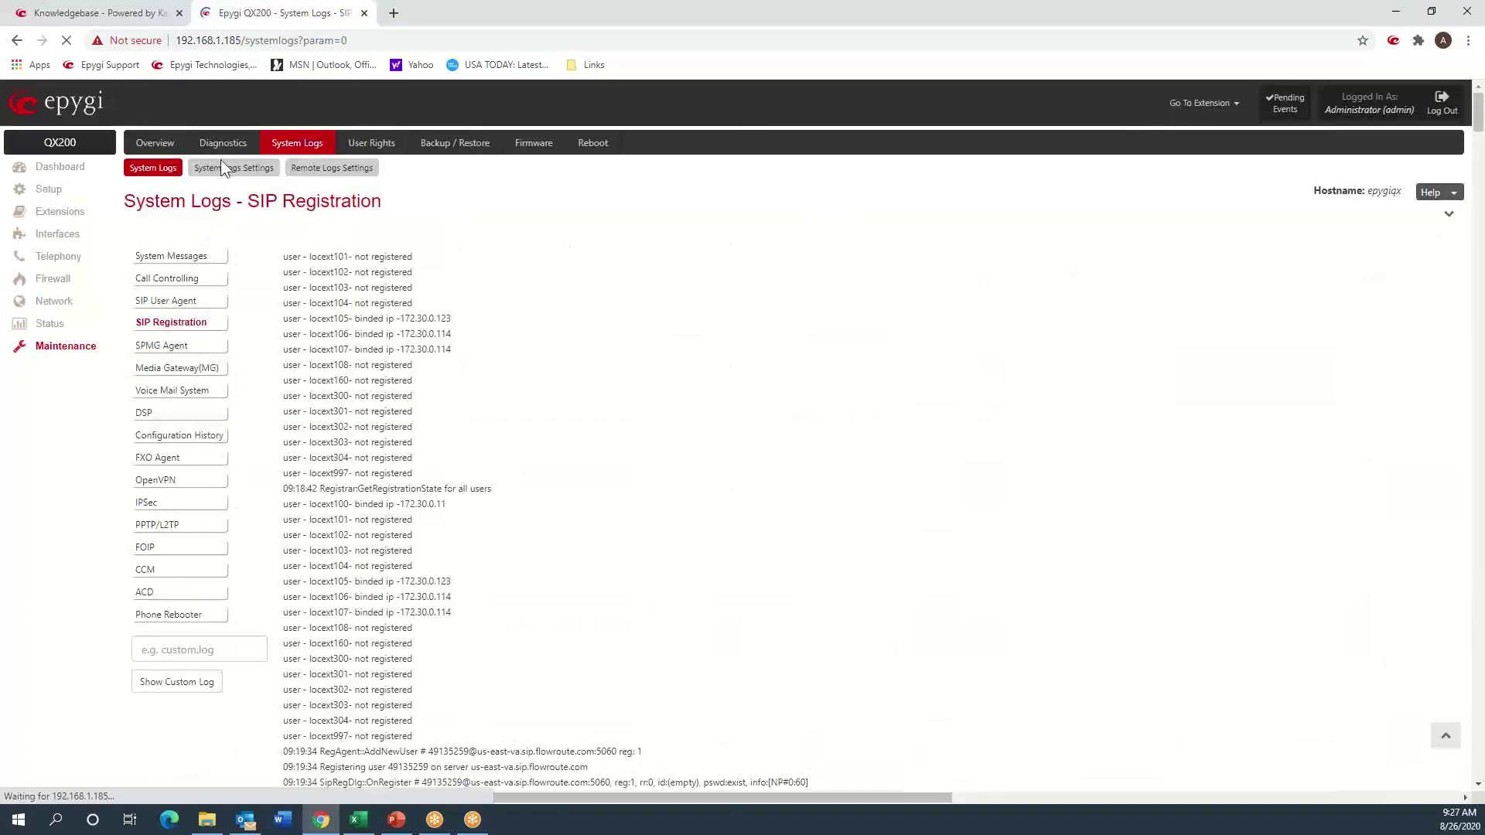
pyautogui.click(221, 159)
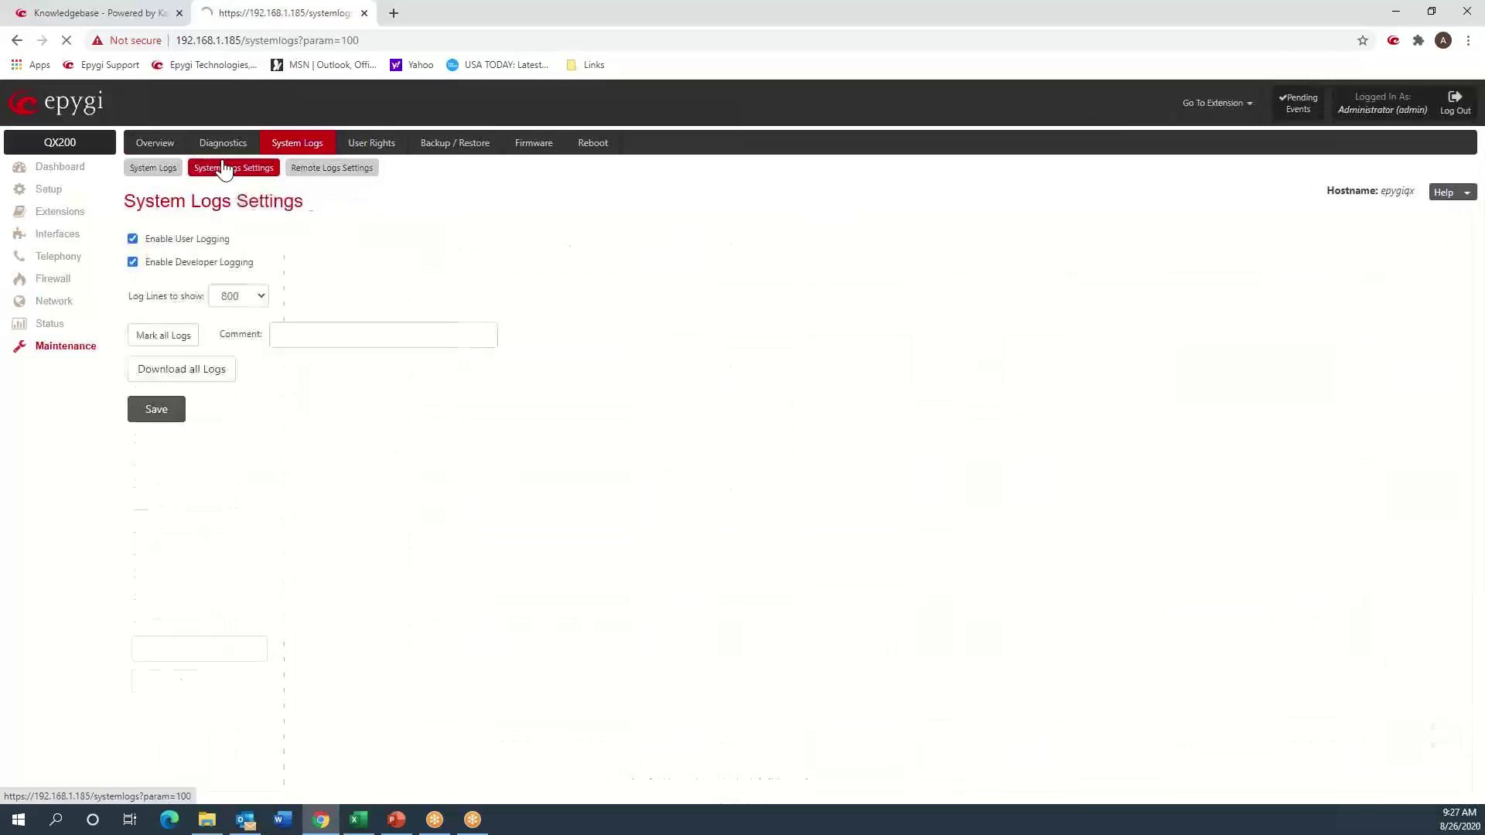
pyautogui.click(305, 328)
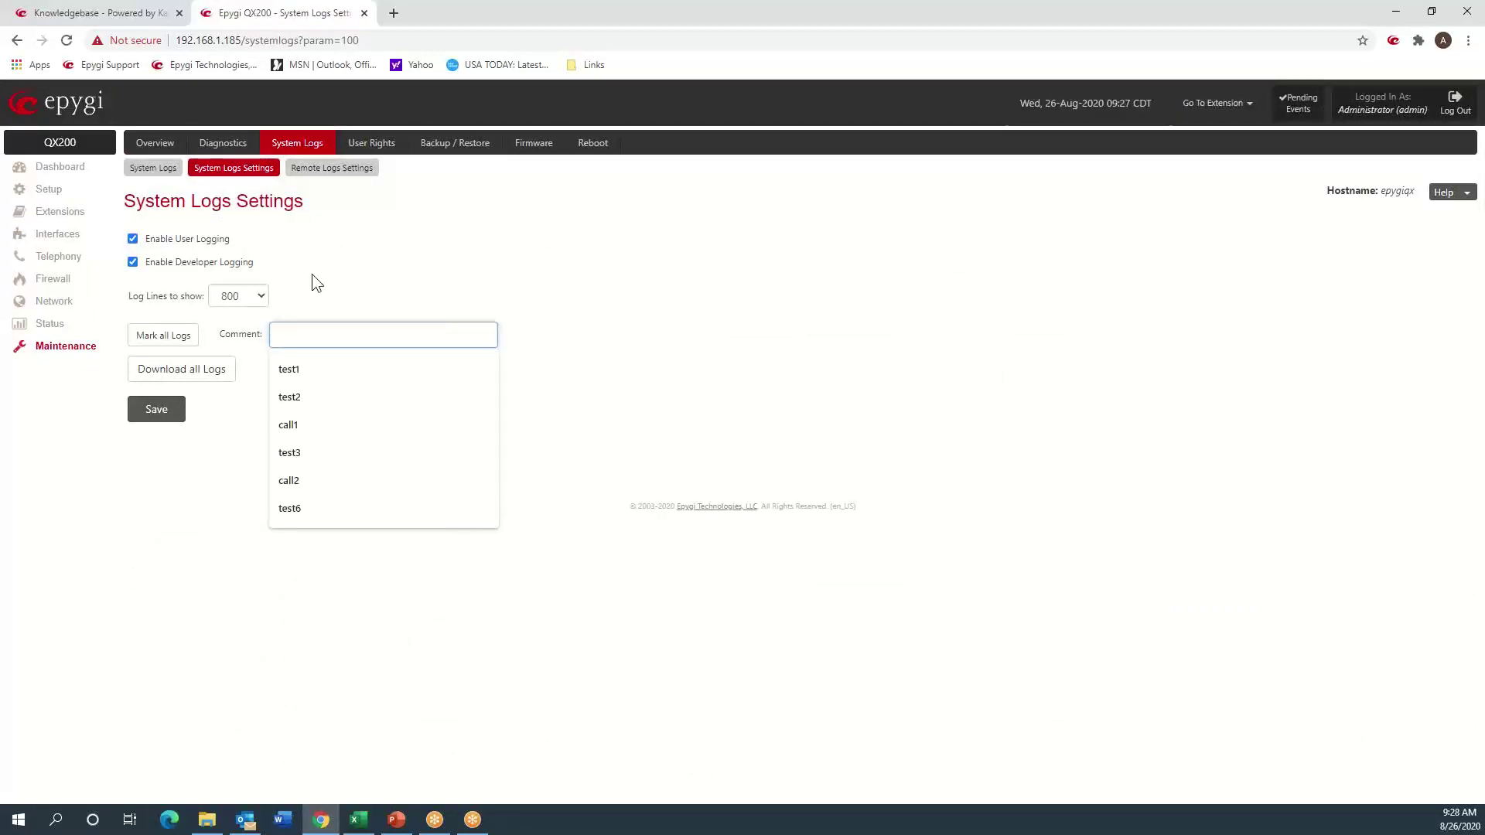
pyautogui.write('Test1')
pyautogui.press('Return')
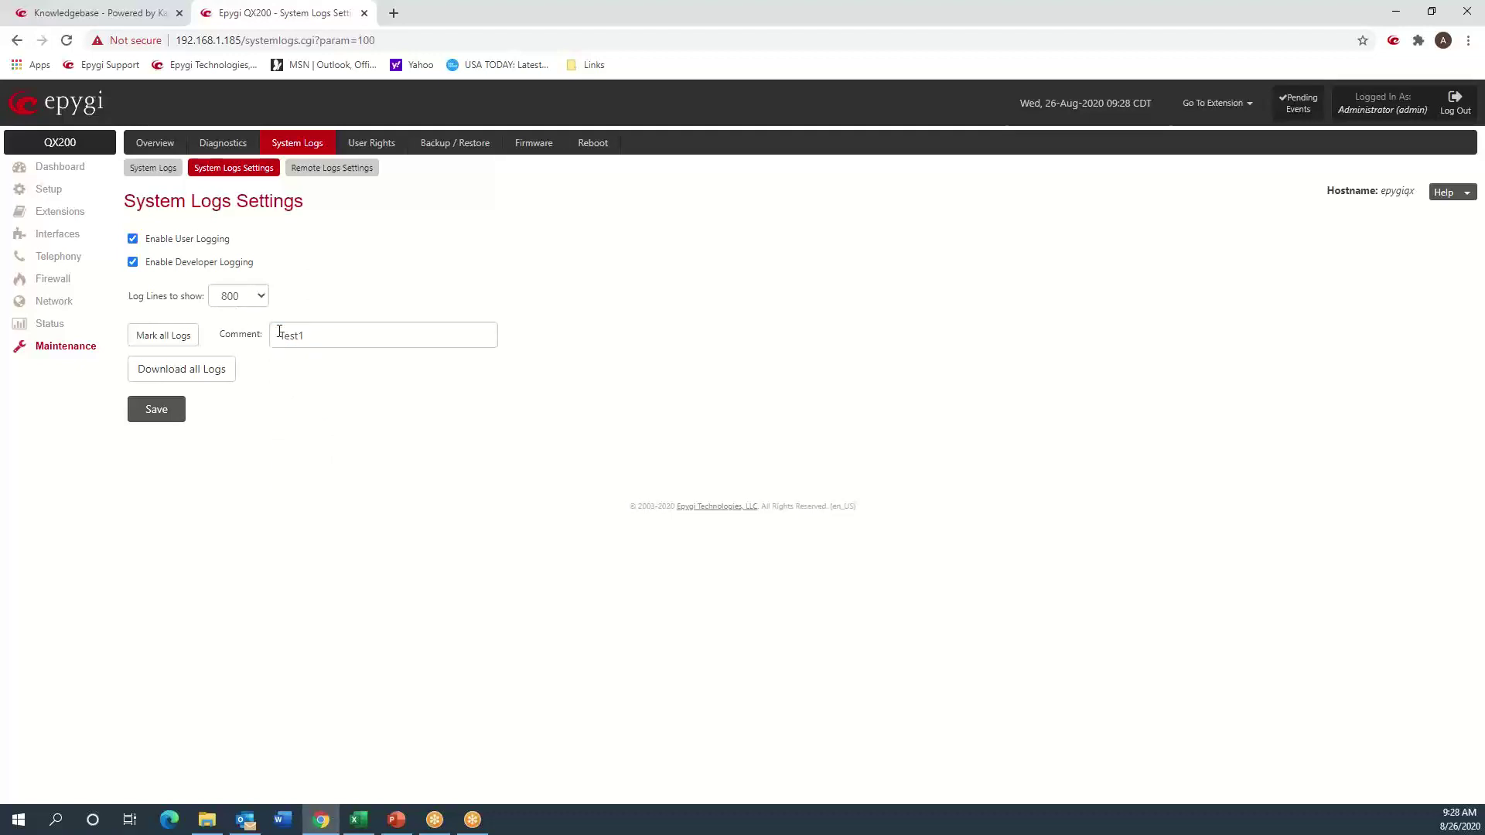
pyautogui.click(164, 336)
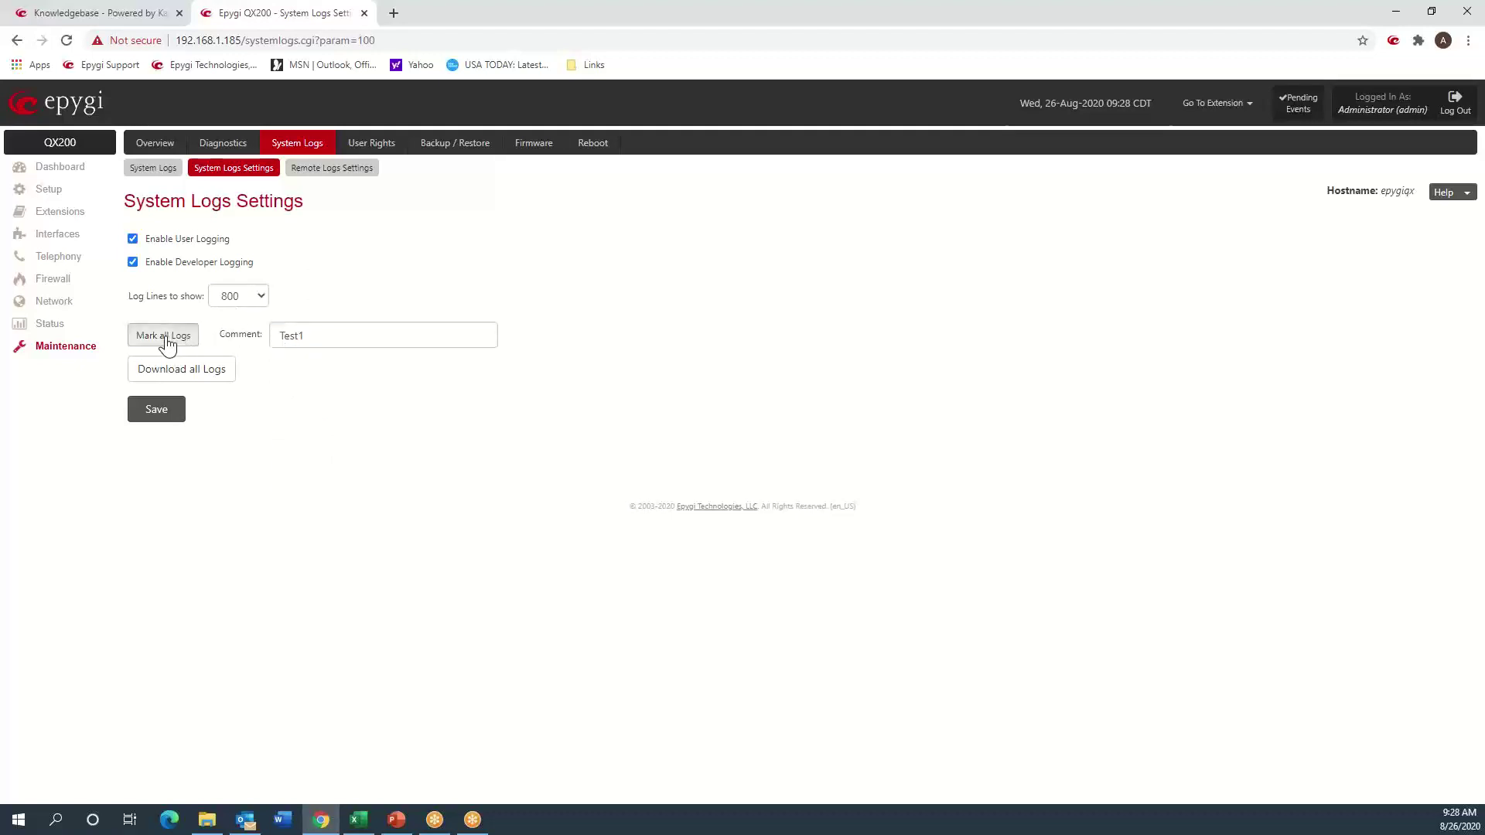
pyautogui.click(164, 418)
pyautogui.click(142, 168)
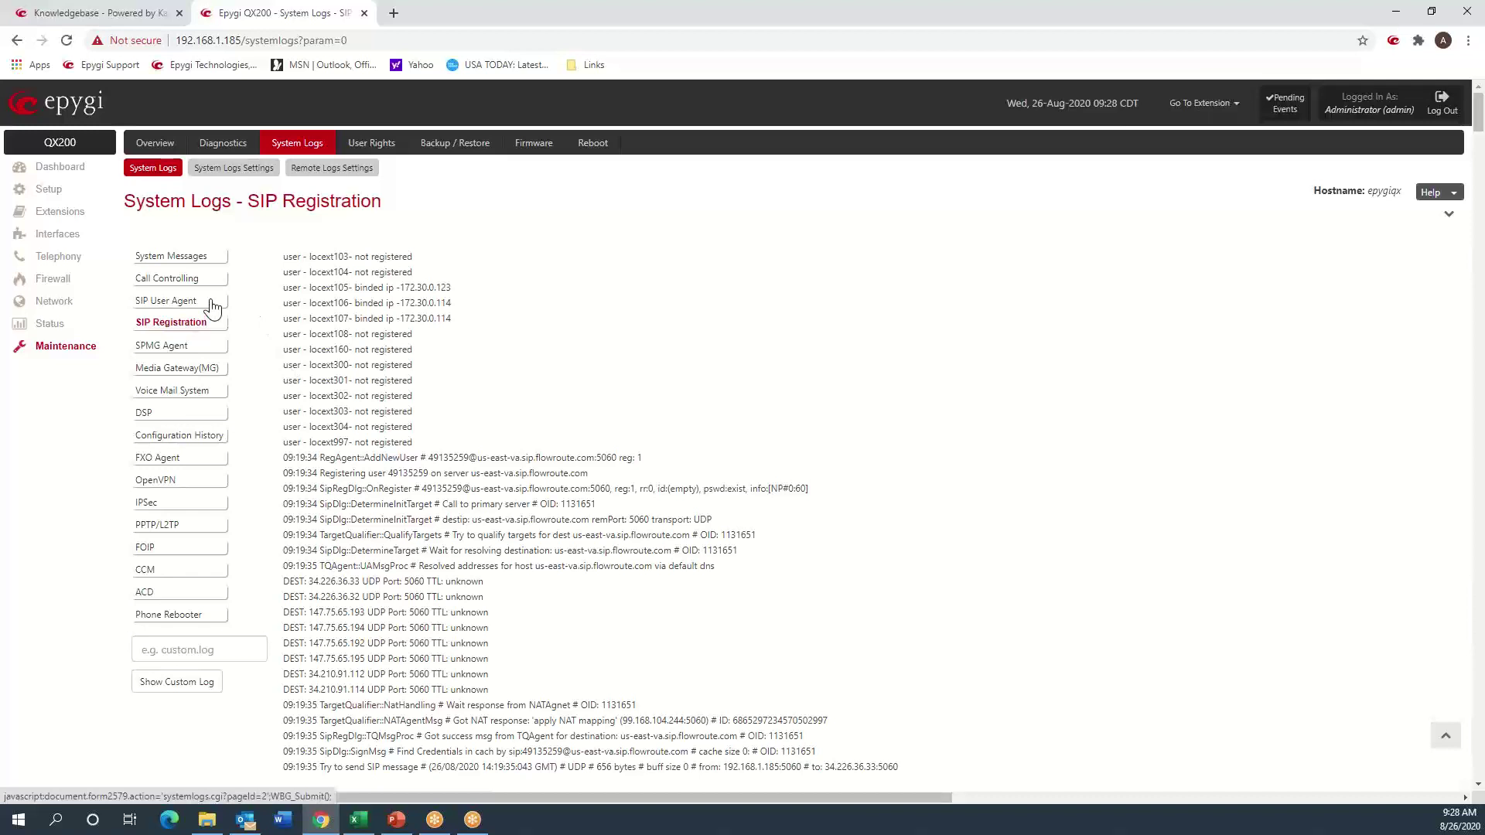
# - Show the SIP User Agent log and search it for 'test' to find the Test1 marker
pyautogui.click(188, 301)
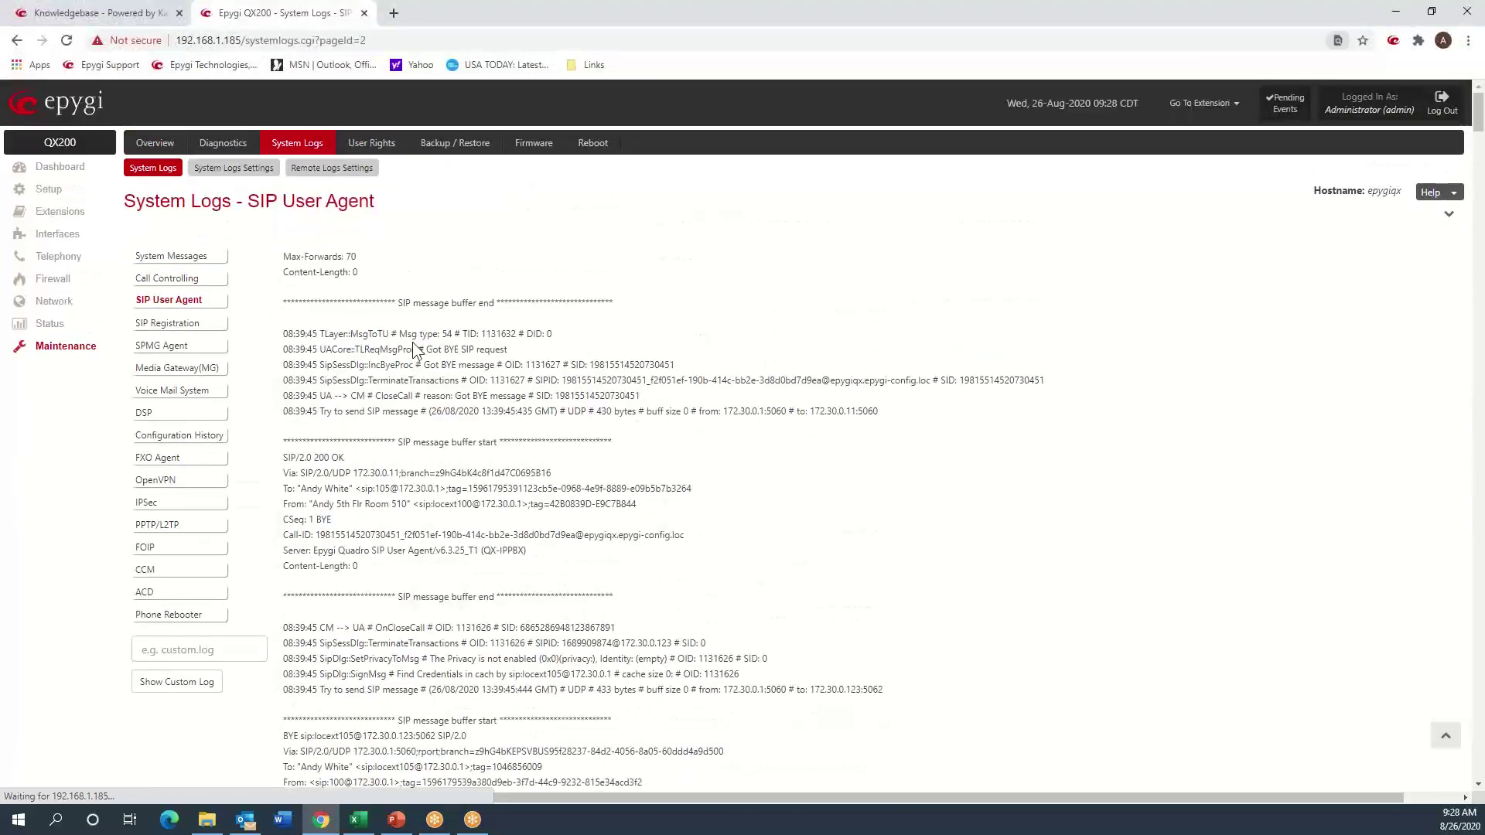
pyautogui.hotkey('ctrl', 'f')
pyautogui.write('test')
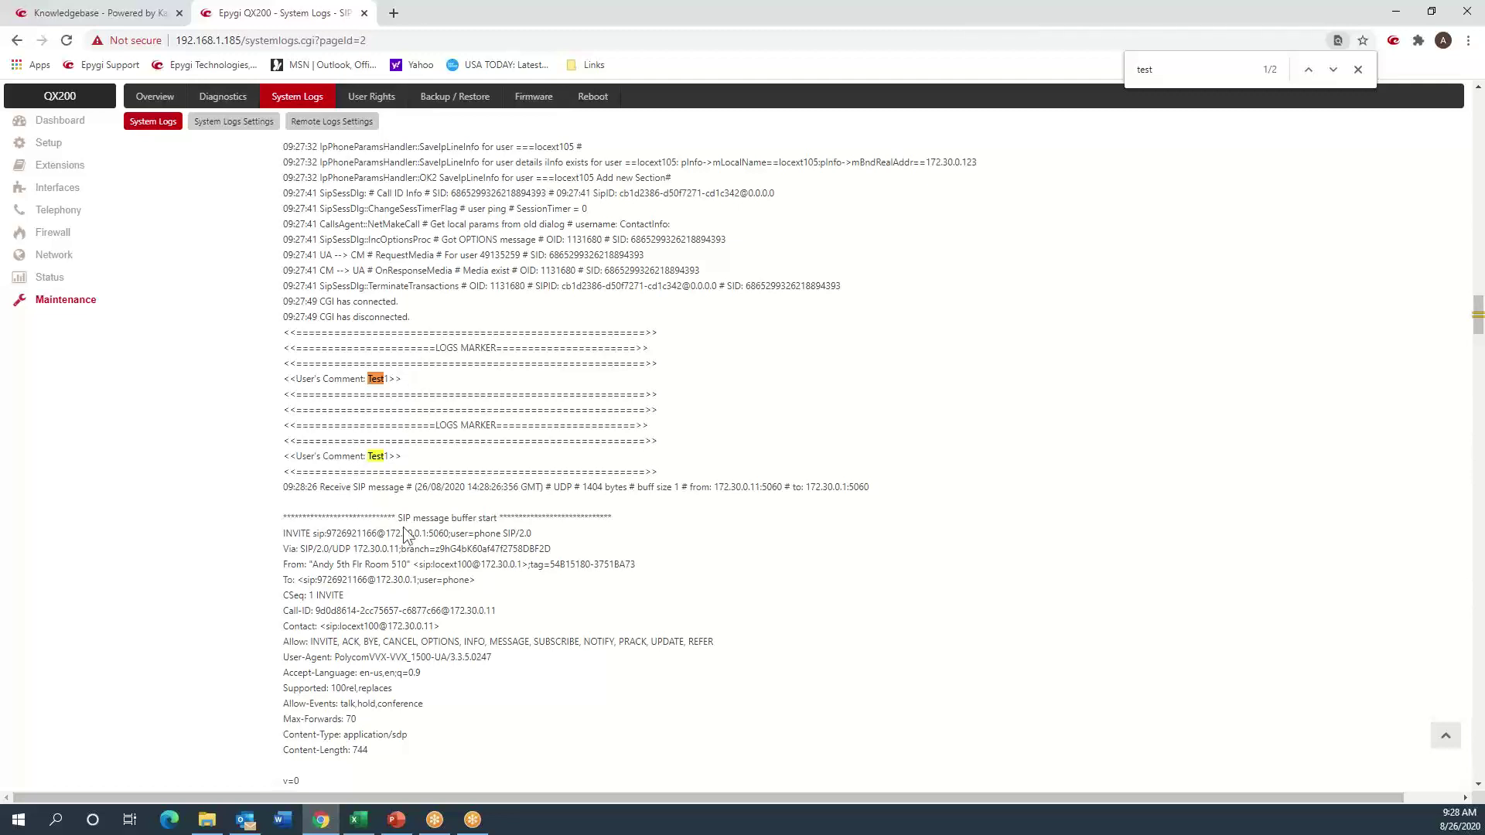
# - In the phone's INVITE, highlight its source address, Contact extension name, User-Agent model and dialled number
pyautogui.scroll(-3, 394, 518)
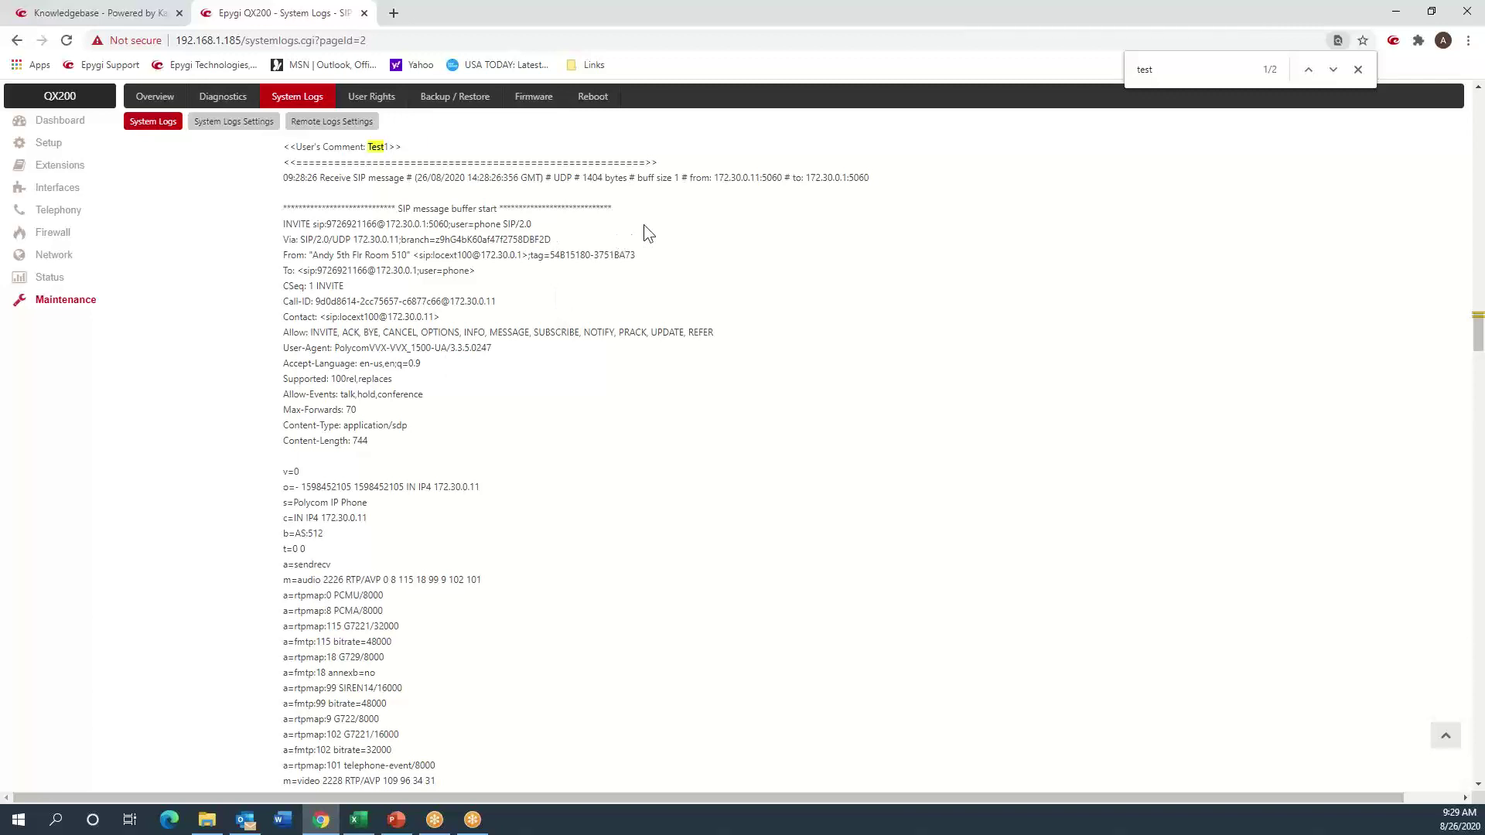
pyautogui.moveTo(714, 177); pyautogui.dragTo(848, 179)
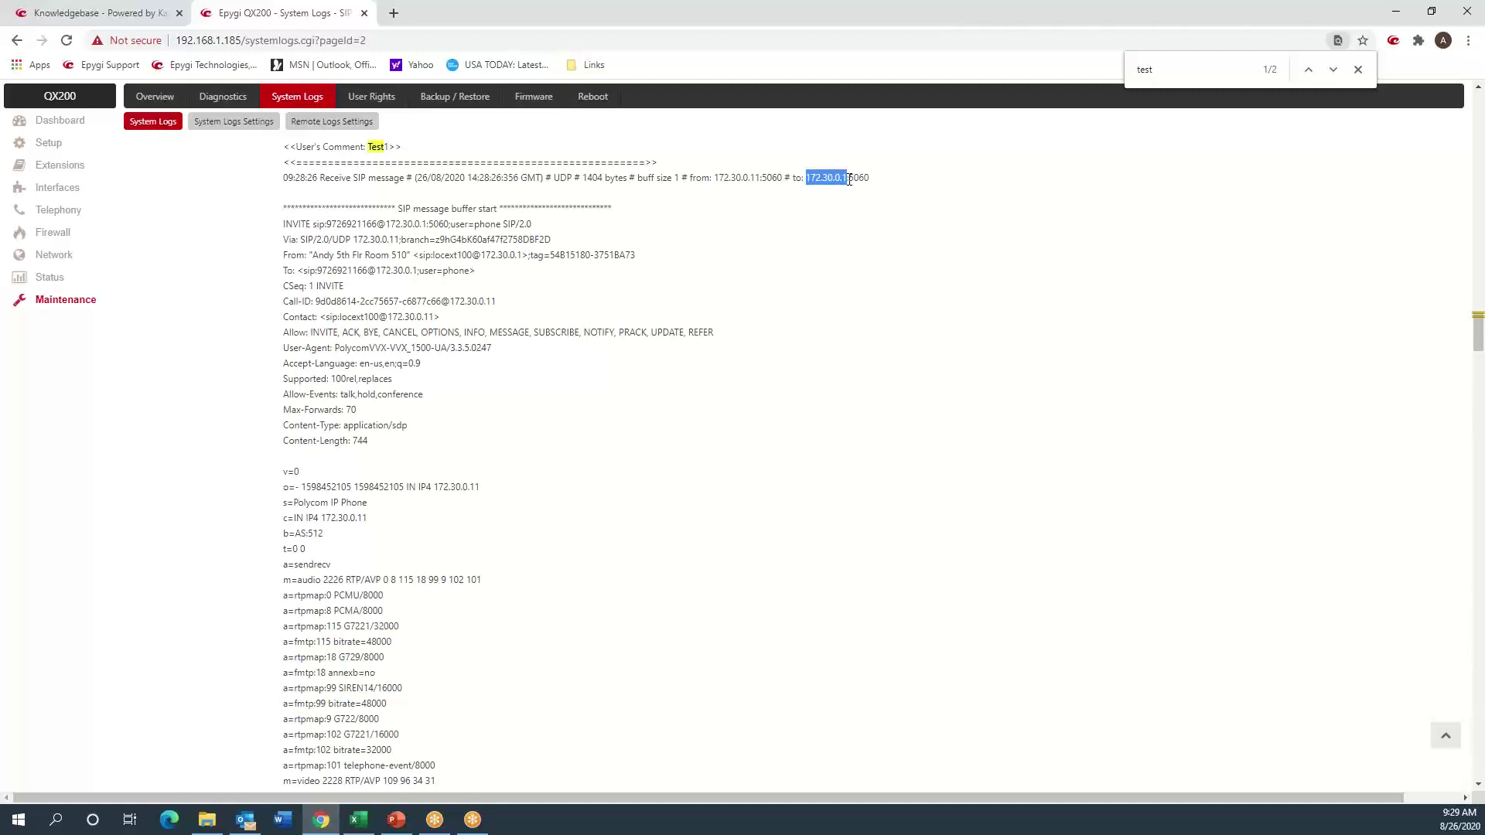
pyautogui.click(370, 306)
pyautogui.moveTo(348, 317); pyautogui.dragTo(385, 324)
pyautogui.moveTo(338, 348); pyautogui.dragTo(450, 346)
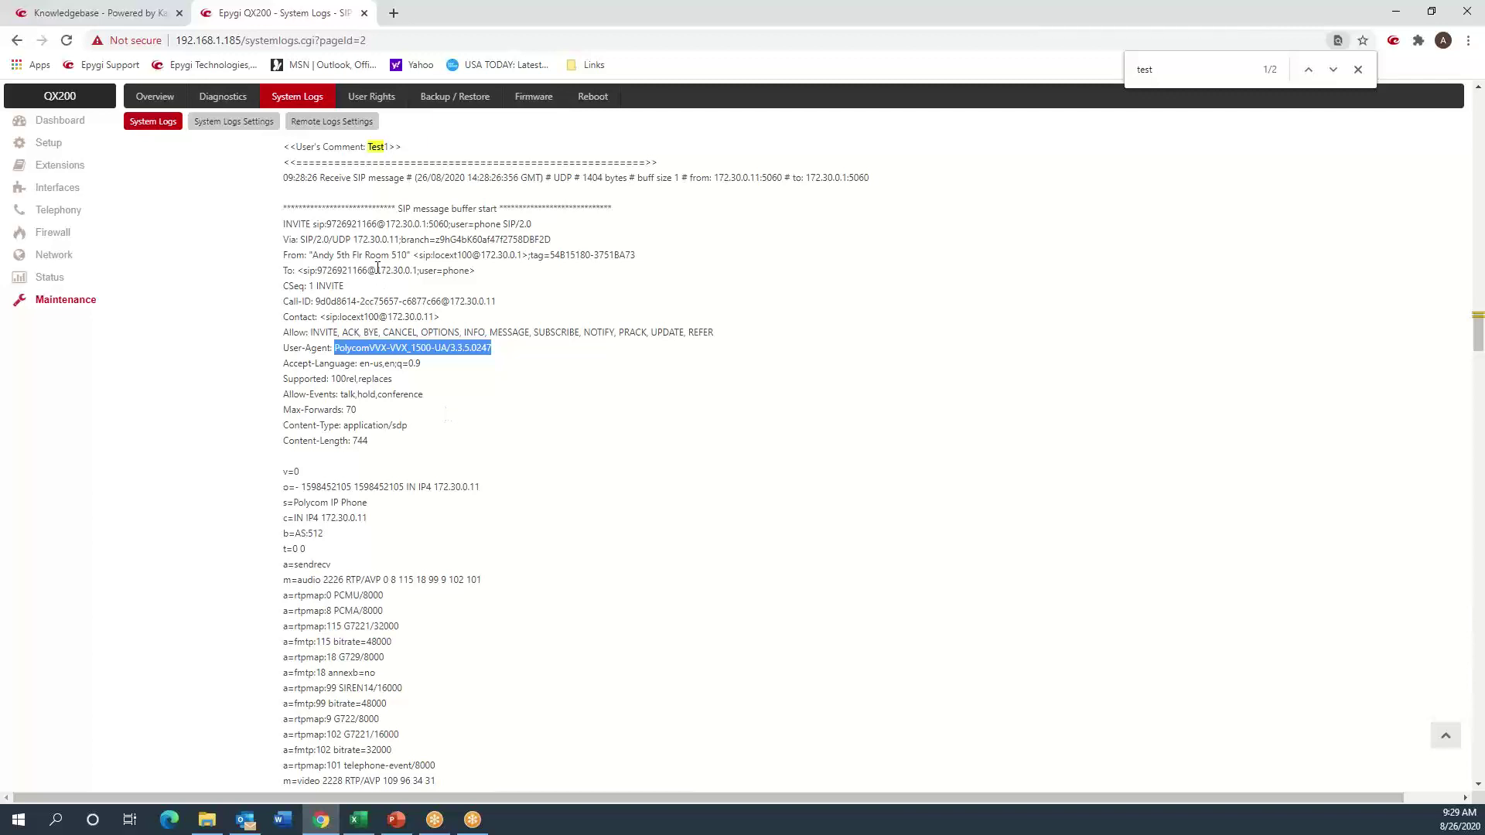
pyautogui.doubleClick(364, 223)
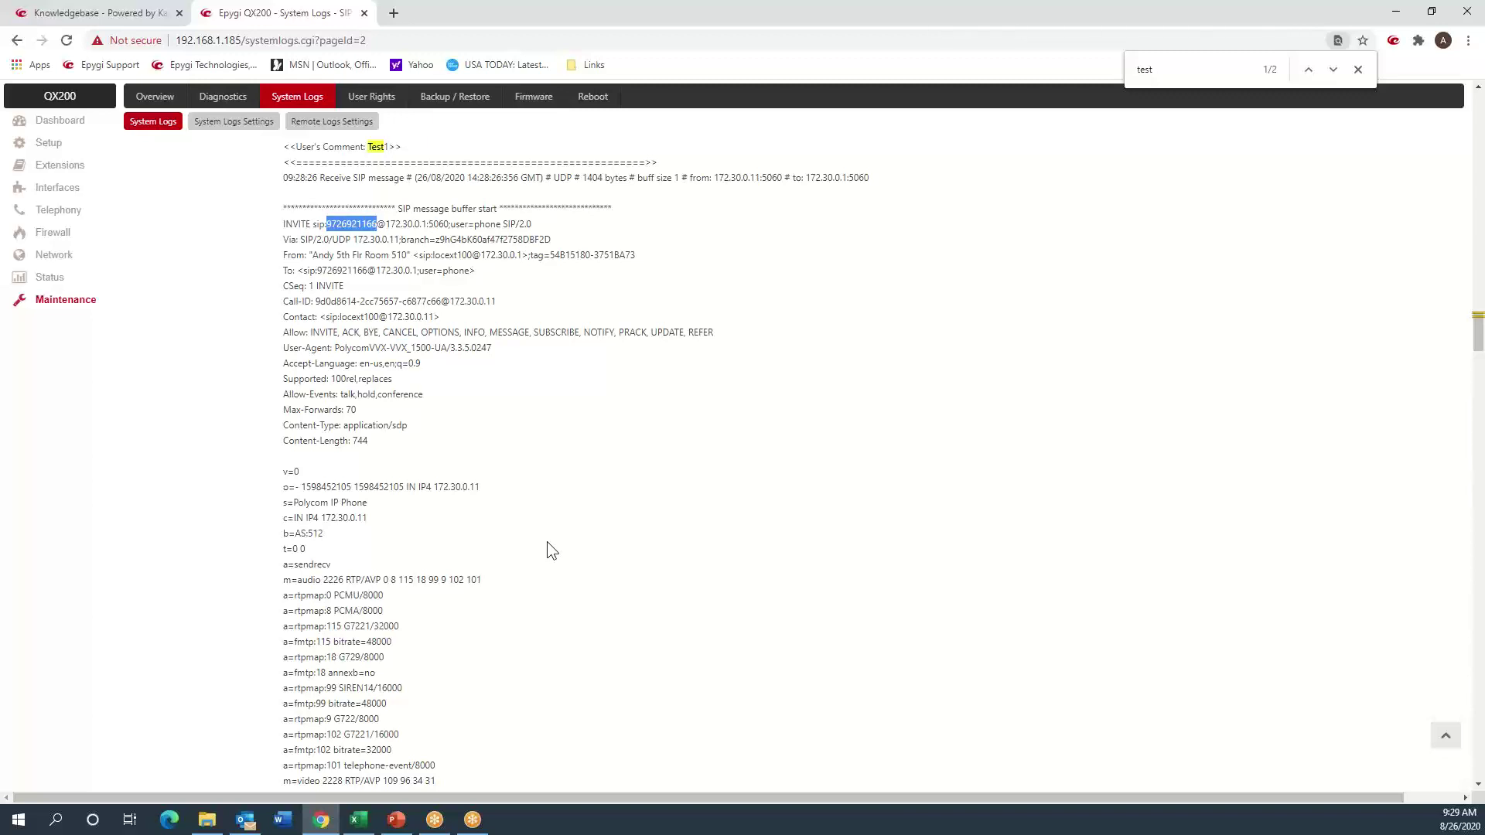
# - Scroll down to the PBX's 100 Trying reply and highlight it
pyautogui.scroll(-2, 545, 542)
pyautogui.scroll(-2, 546, 542)
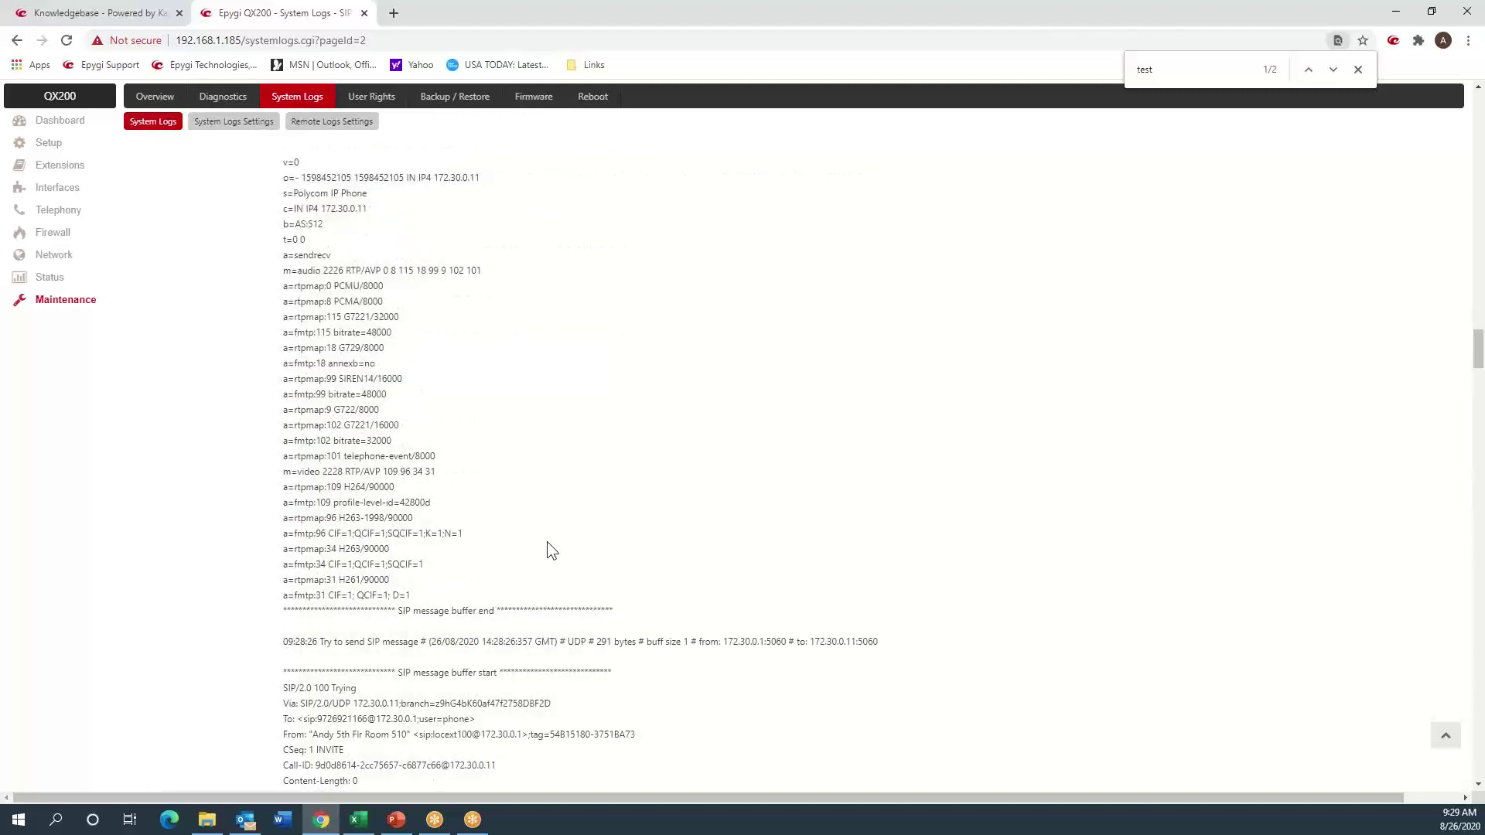
pyautogui.scroll(-4, 547, 549)
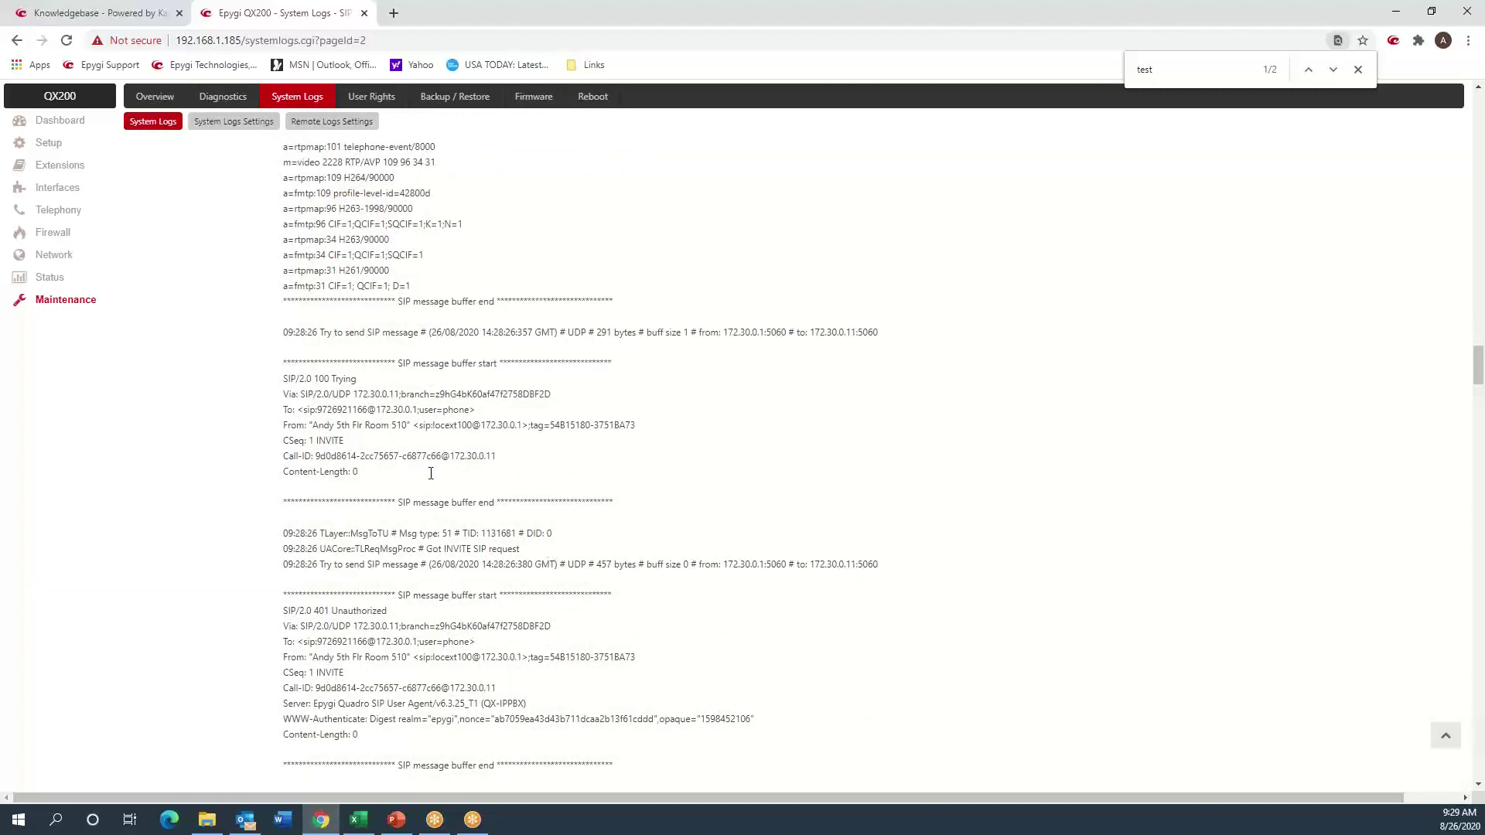
pyautogui.moveTo(288, 379); pyautogui.dragTo(360, 384)
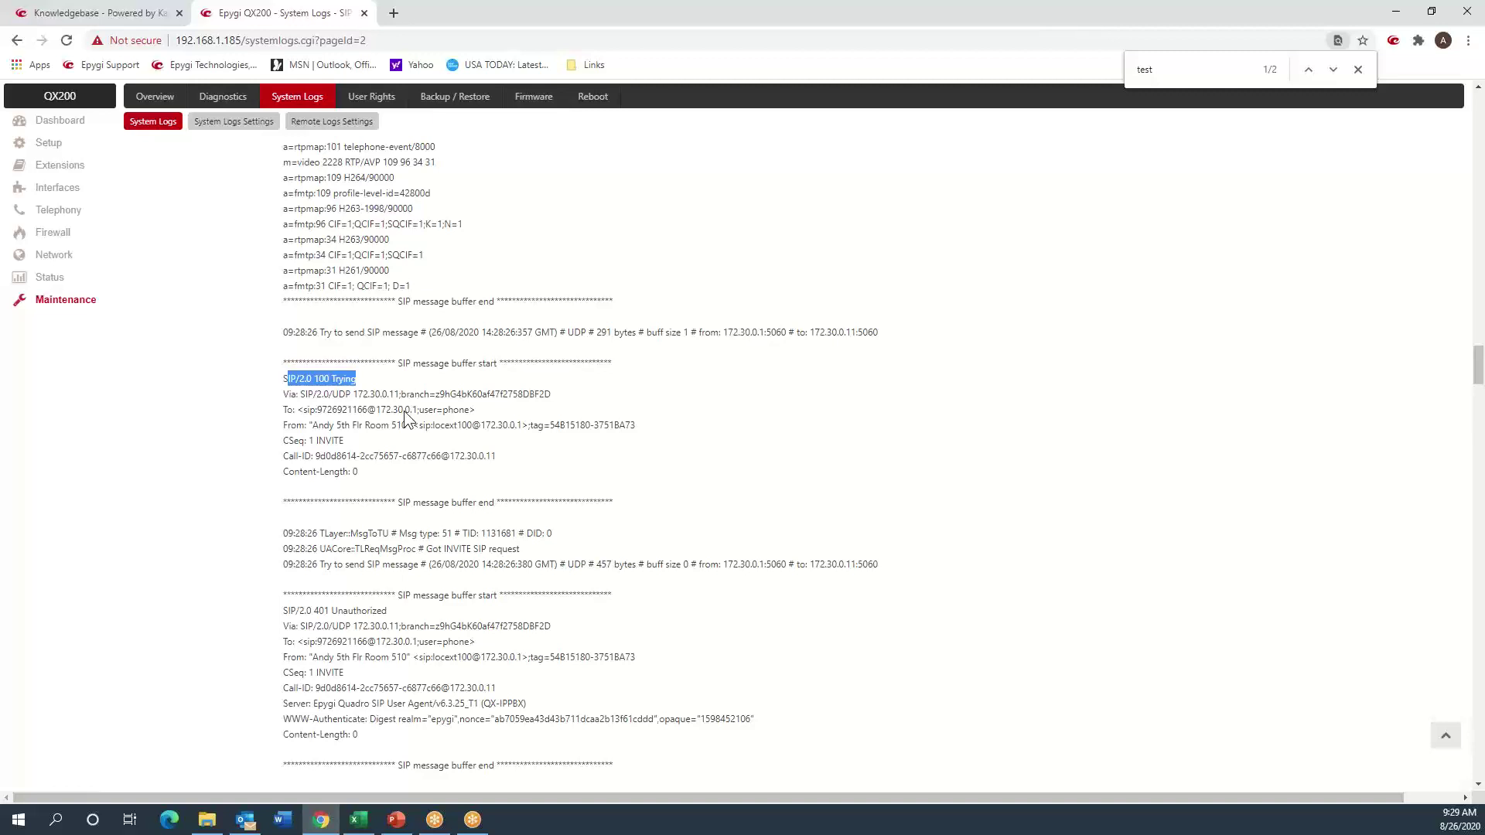
pyautogui.scroll(-4, 404, 418)
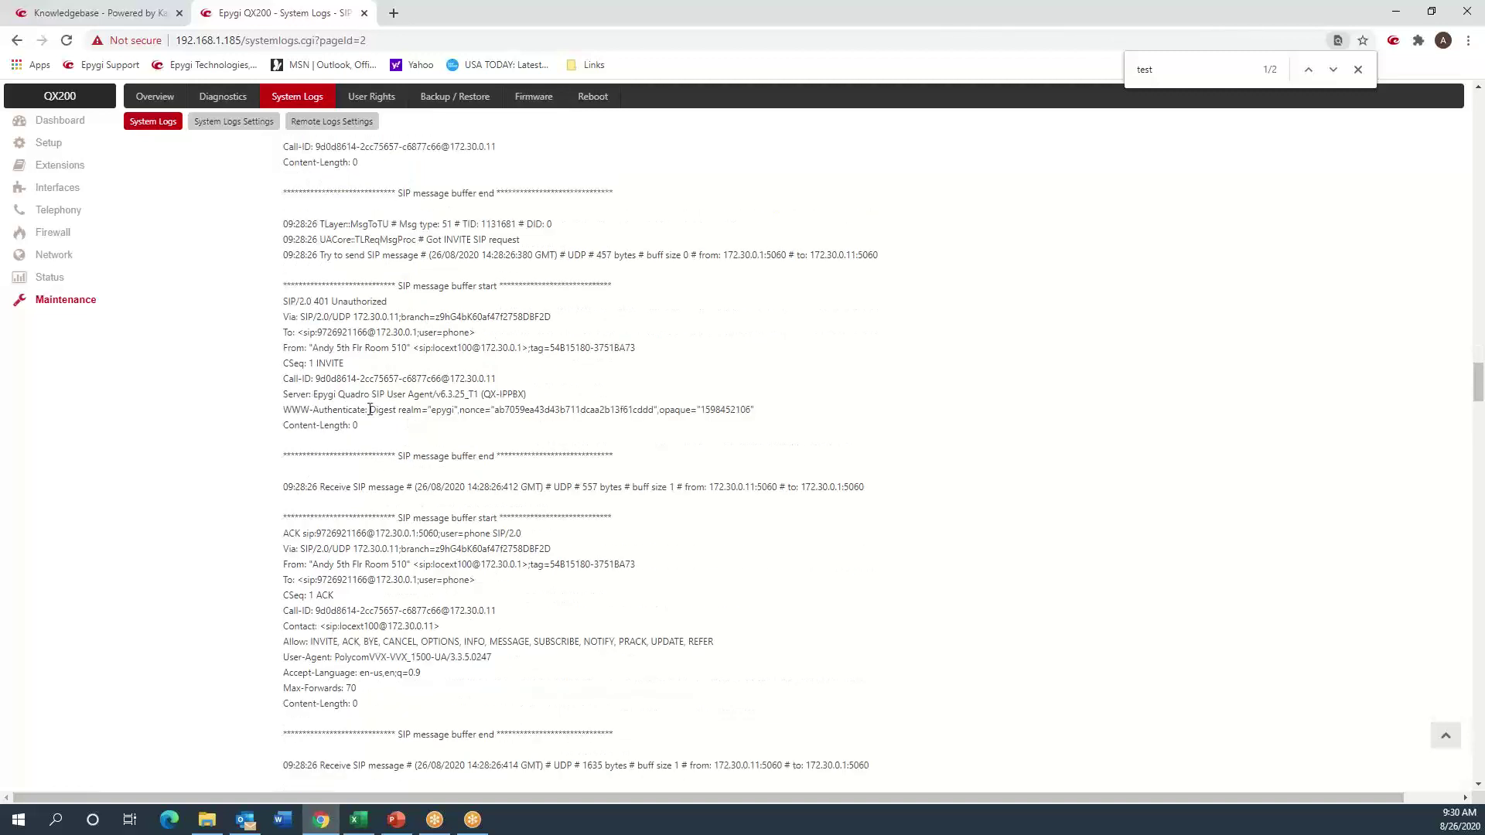
# - Highlight the 401 Unauthorized, the ACK, and the resent INVITE's digest Authorization line
pyautogui.moveTo(316, 302); pyautogui.dragTo(389, 303)
pyautogui.moveTo(295, 534); pyautogui.dragTo(368, 534)
pyautogui.scroll(-8, 449, 526)
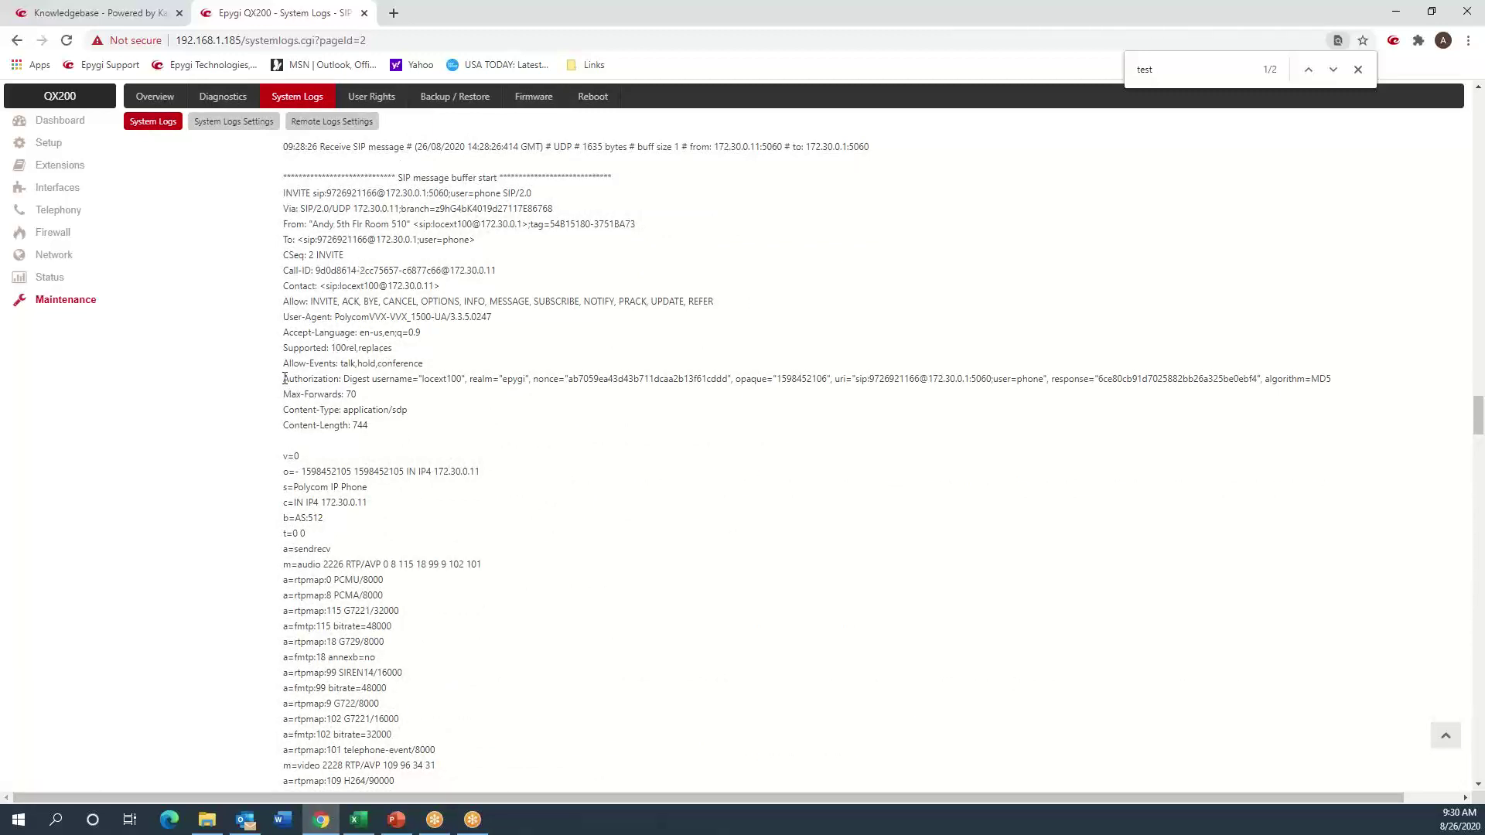
pyautogui.moveTo(285, 379); pyautogui.dragTo(292, 393)
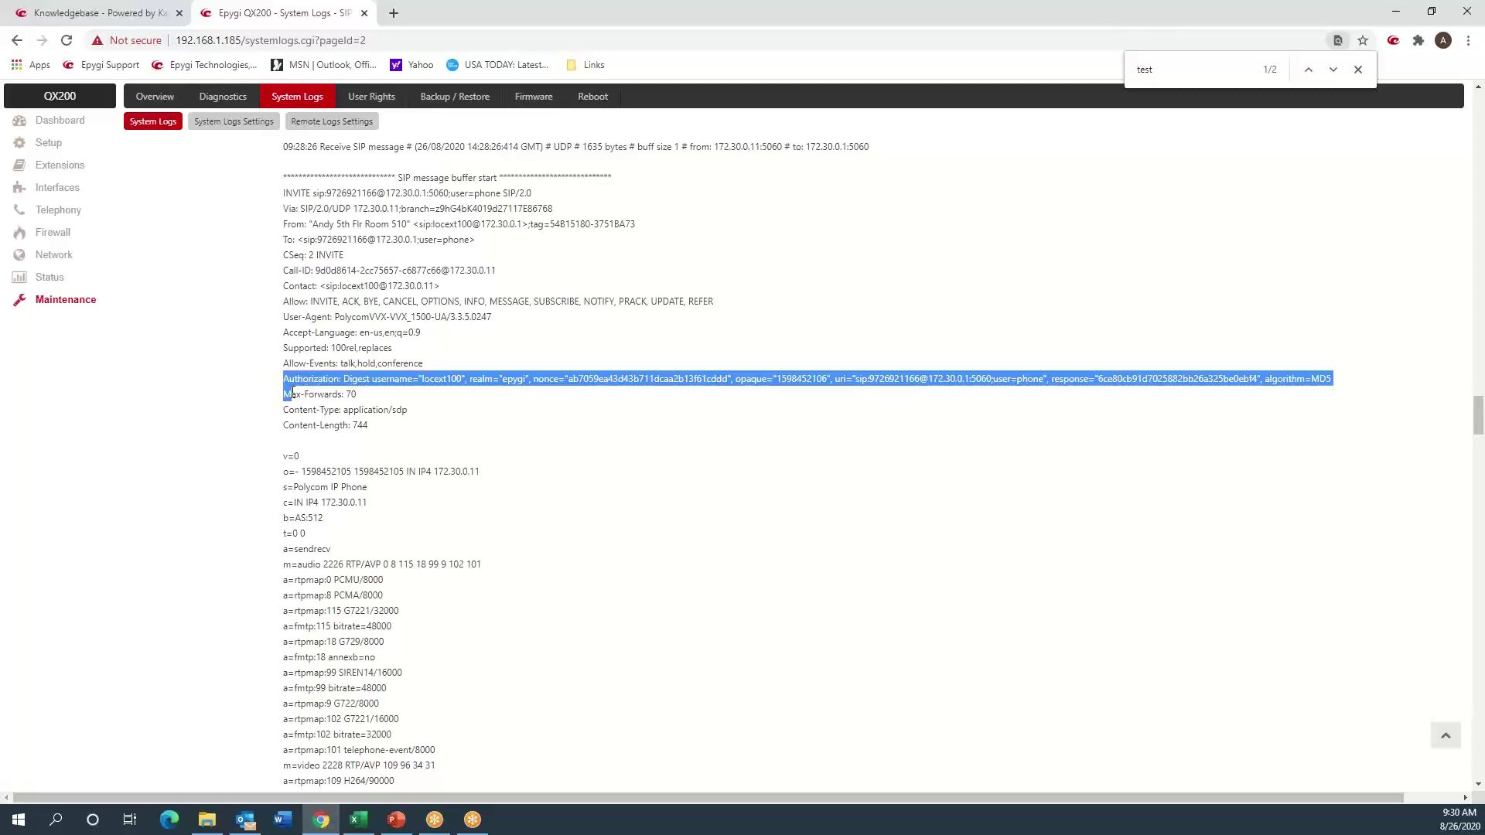
pyautogui.click(596, 409)
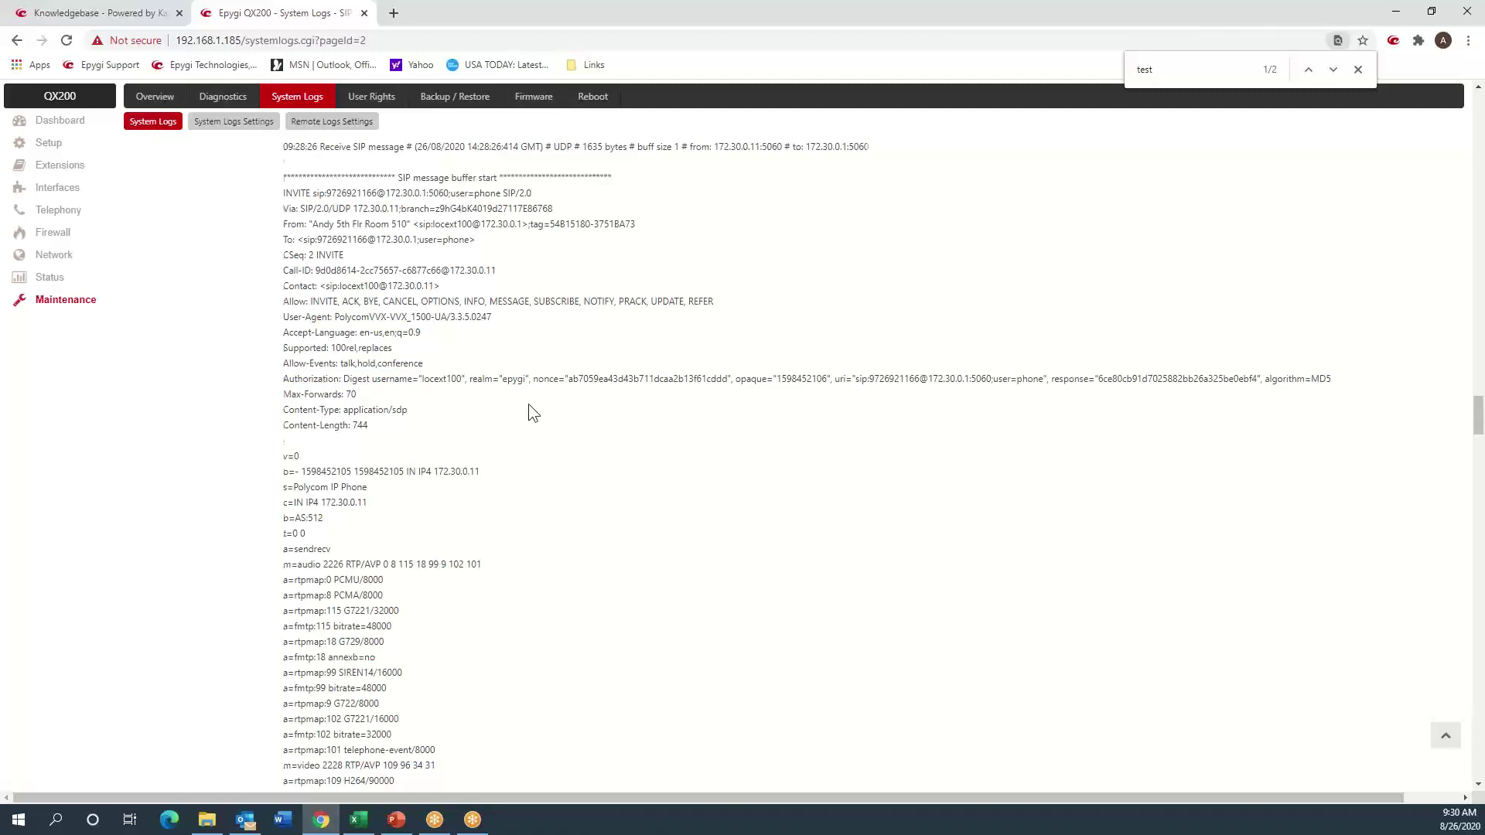
pyautogui.scroll(-8, 531, 412)
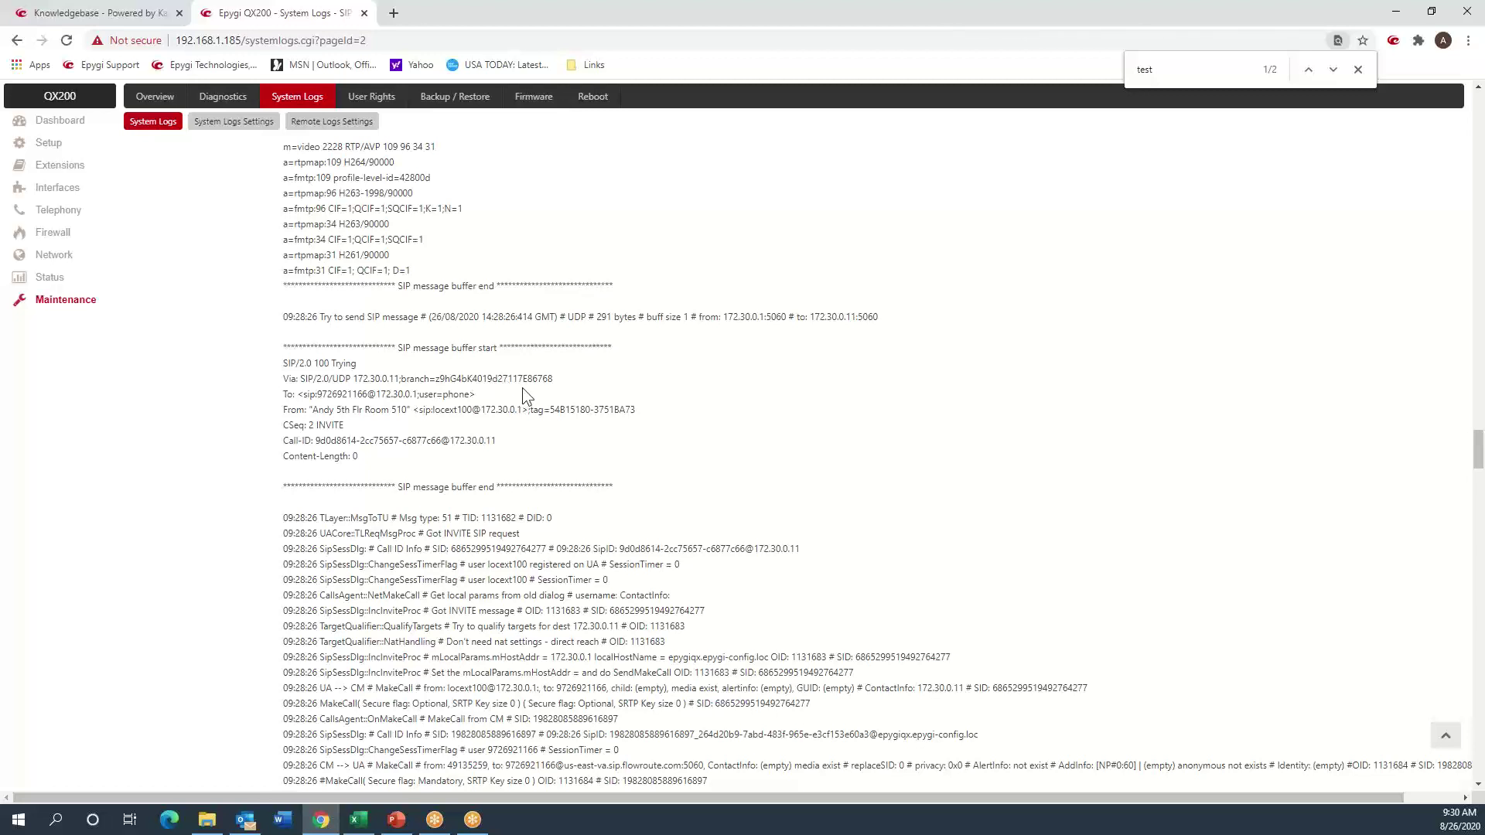
# - Find the trunk INVITE and highlight its PBX source, Flowroute destination and dialled number
pyautogui.scroll(-2, 526, 399)
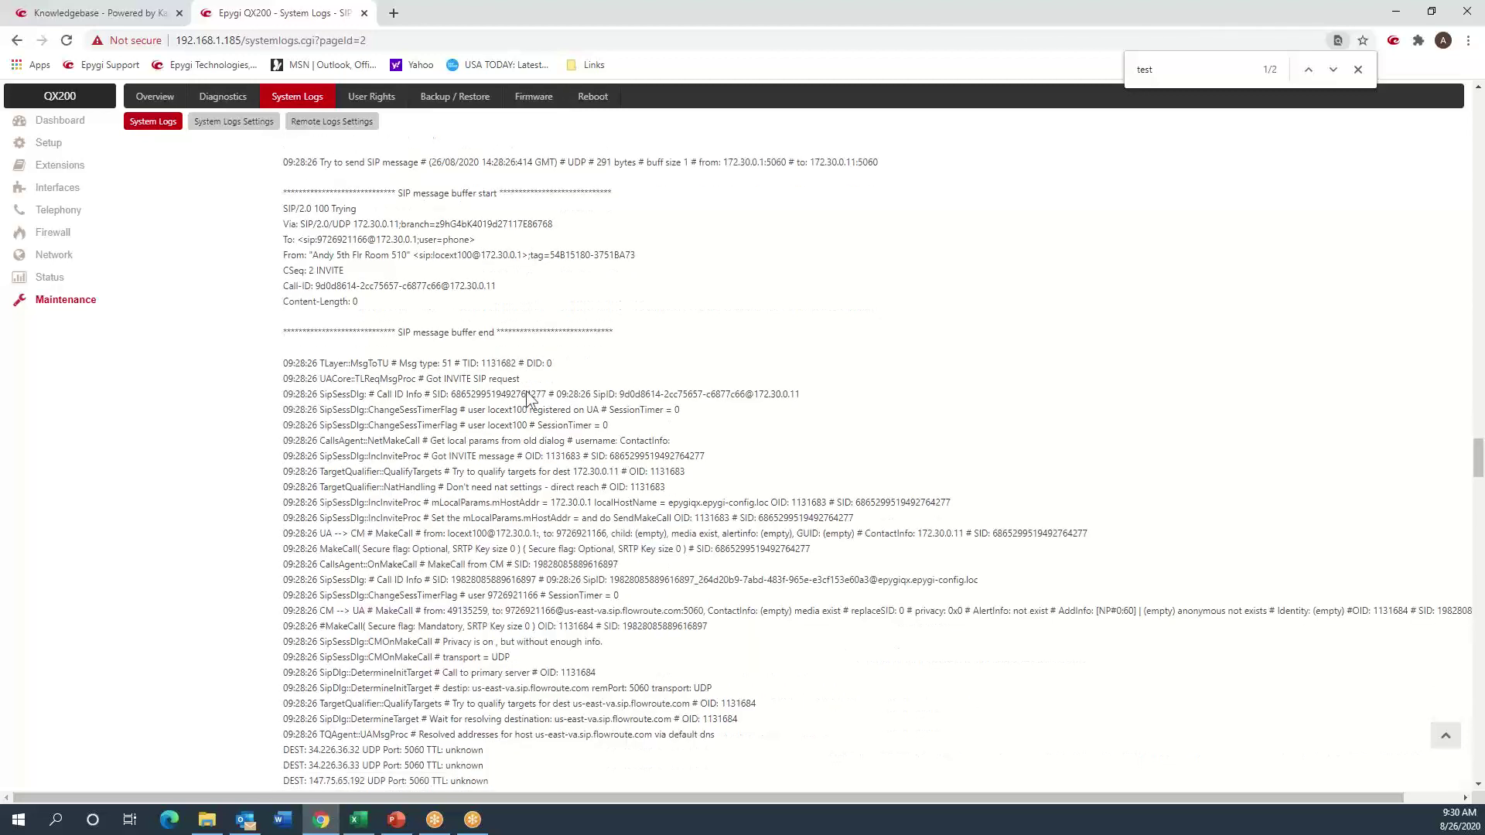
pyautogui.scroll(-8, 528, 398)
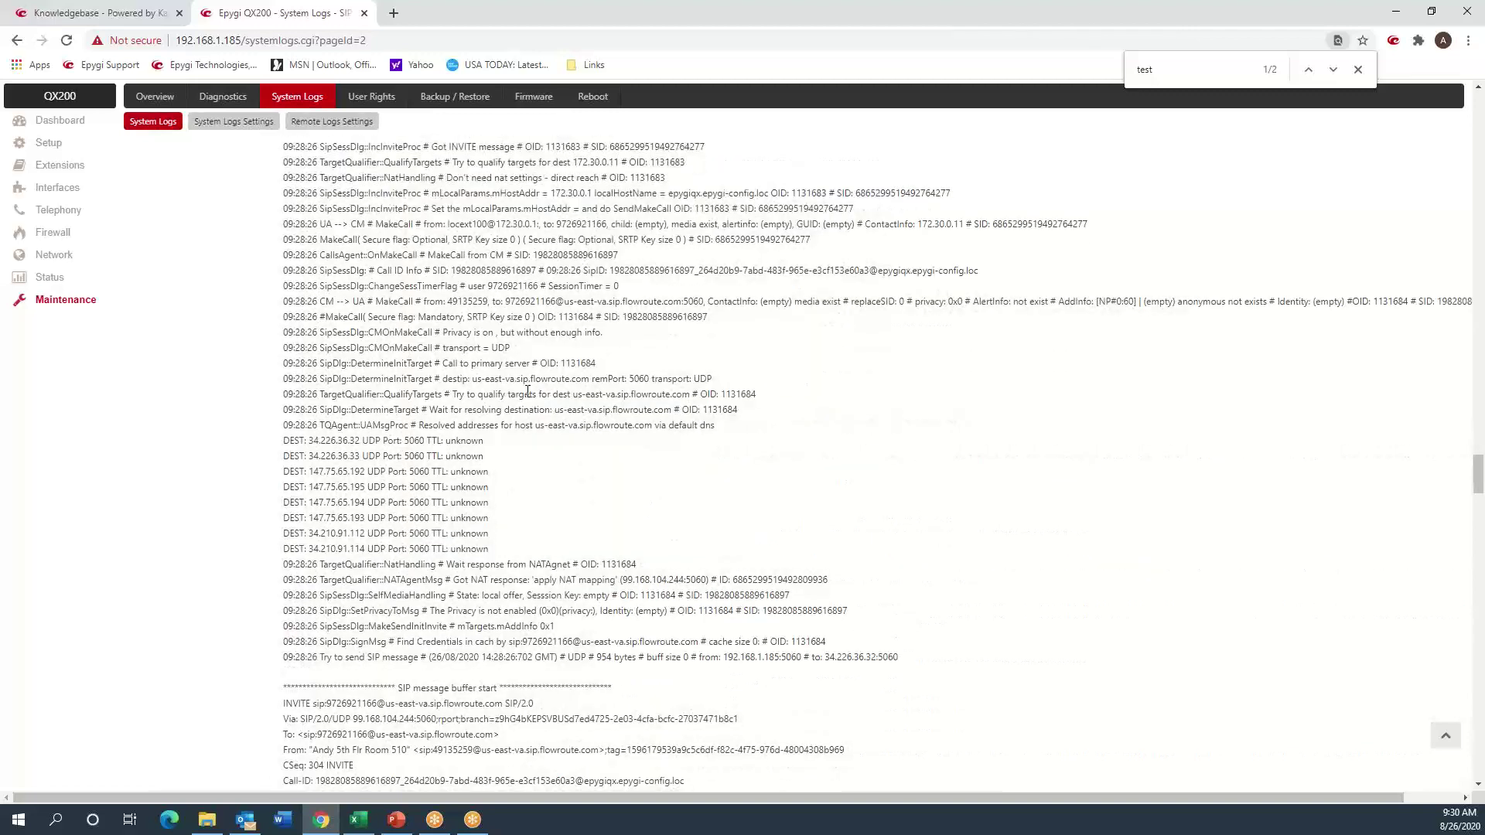
pyautogui.scroll(-2, 528, 391)
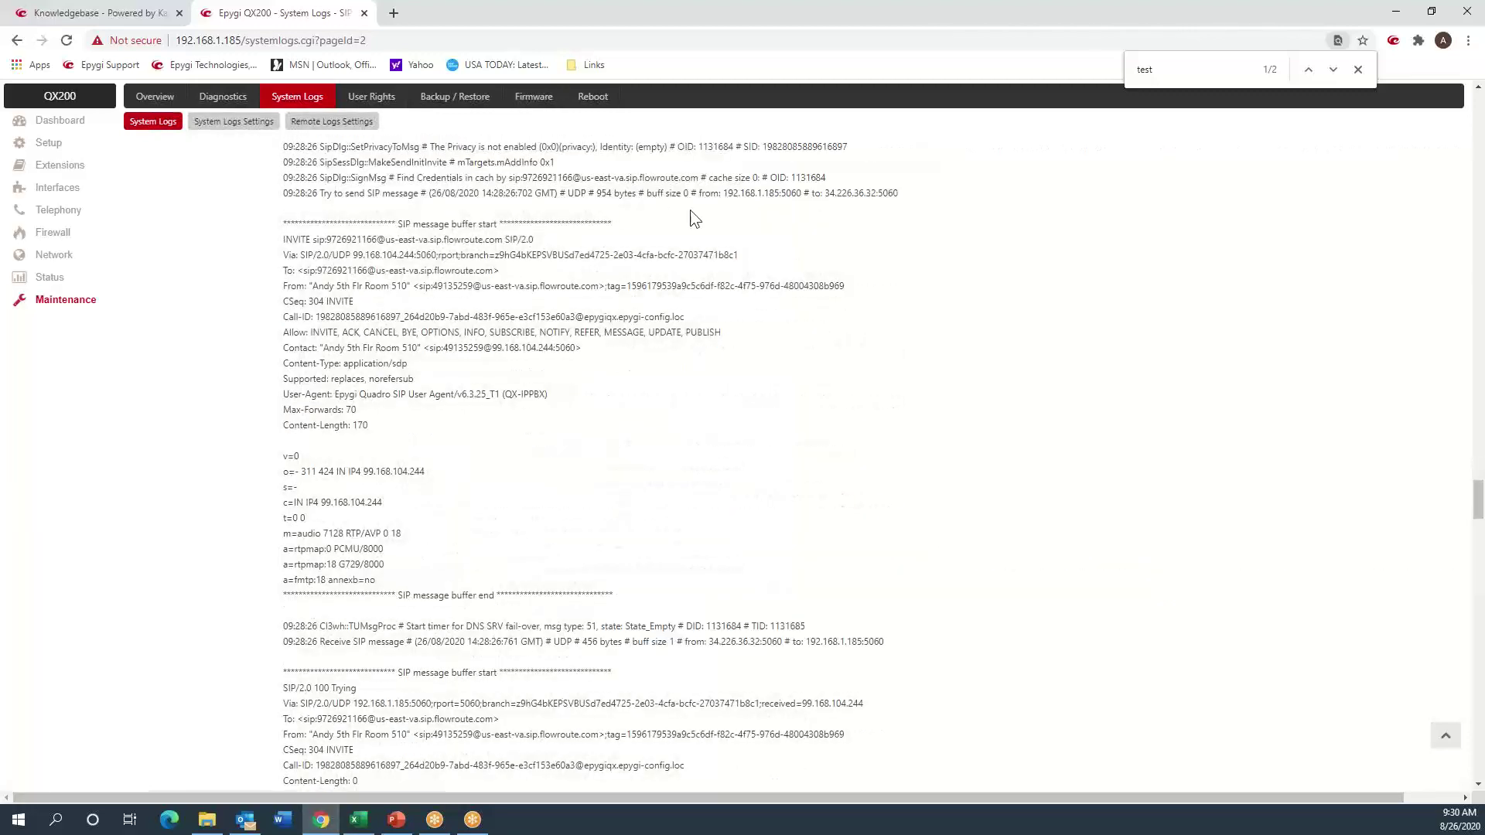
pyautogui.moveTo(725, 193); pyautogui.dragTo(751, 193)
pyautogui.click(850, 191)
pyautogui.moveTo(718, 193); pyautogui.dragTo(857, 209)
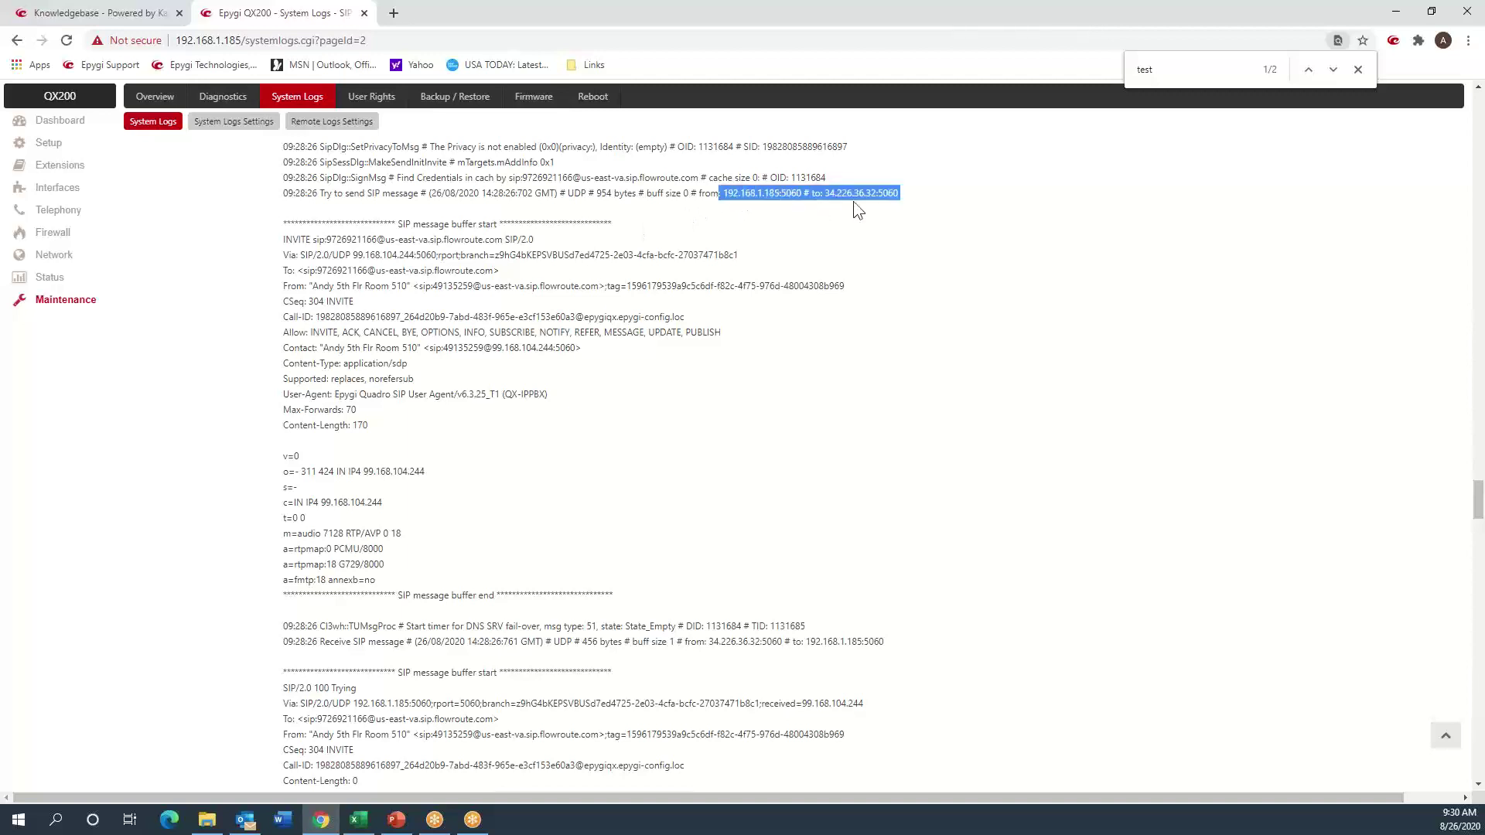
pyautogui.click(374, 254)
pyautogui.doubleClick(359, 241)
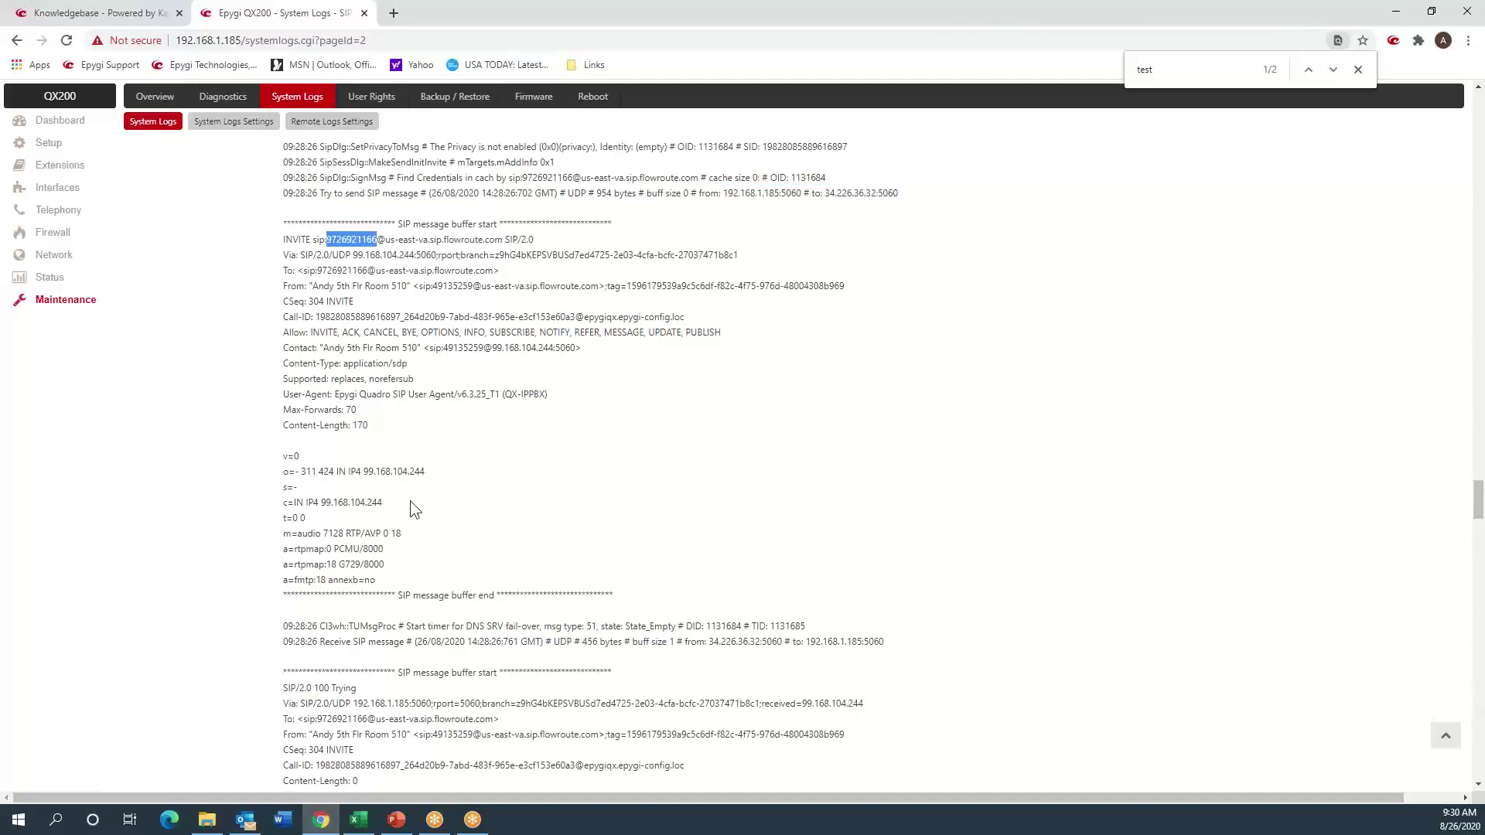
# - Scroll past the 407 challenge to the Proxy-Authorization line sent to Flowroute
pyautogui.scroll(-4, 410, 507)
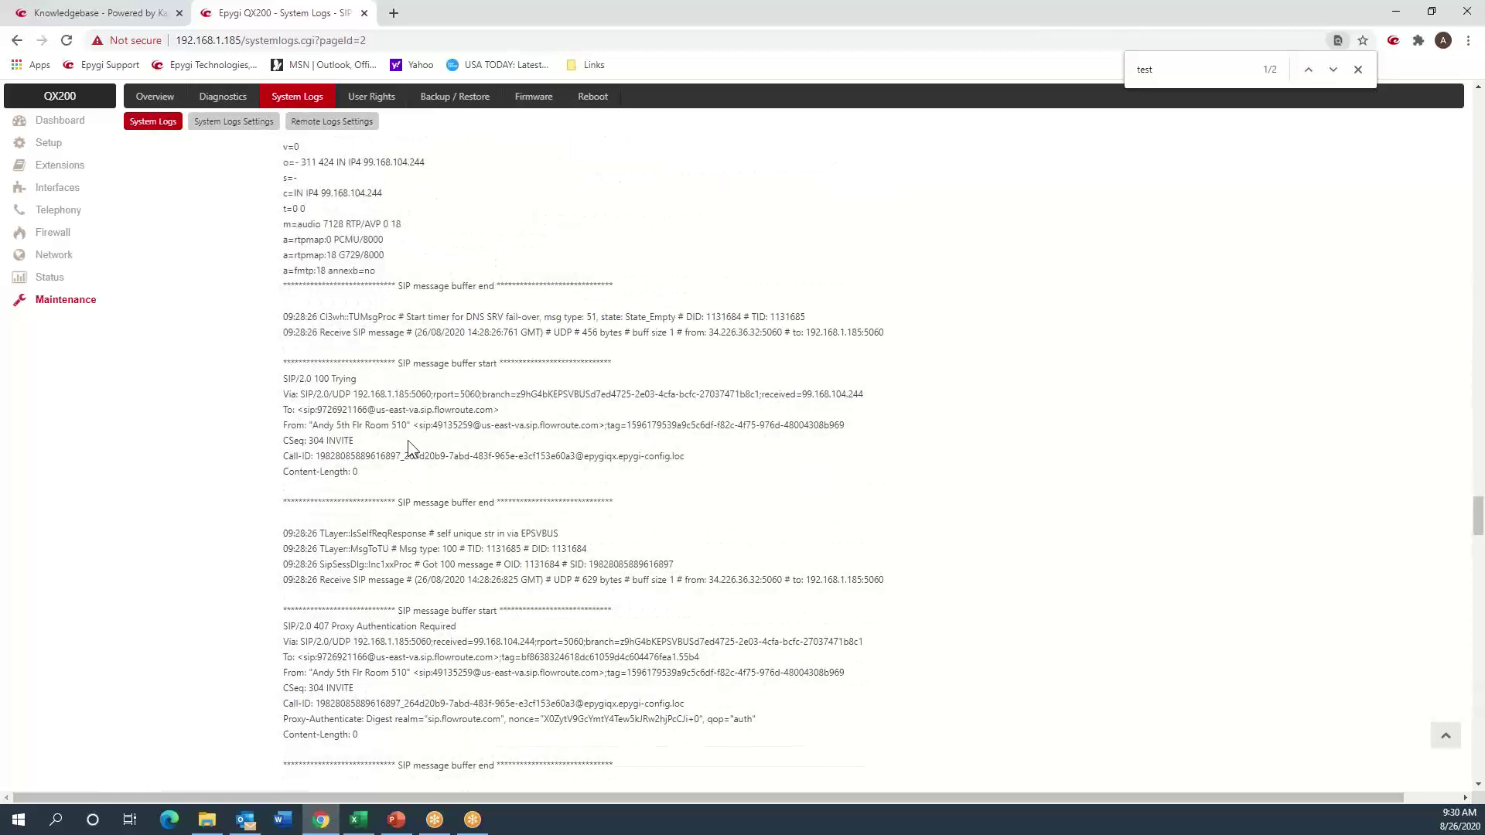
pyautogui.scroll(-4, 407, 439)
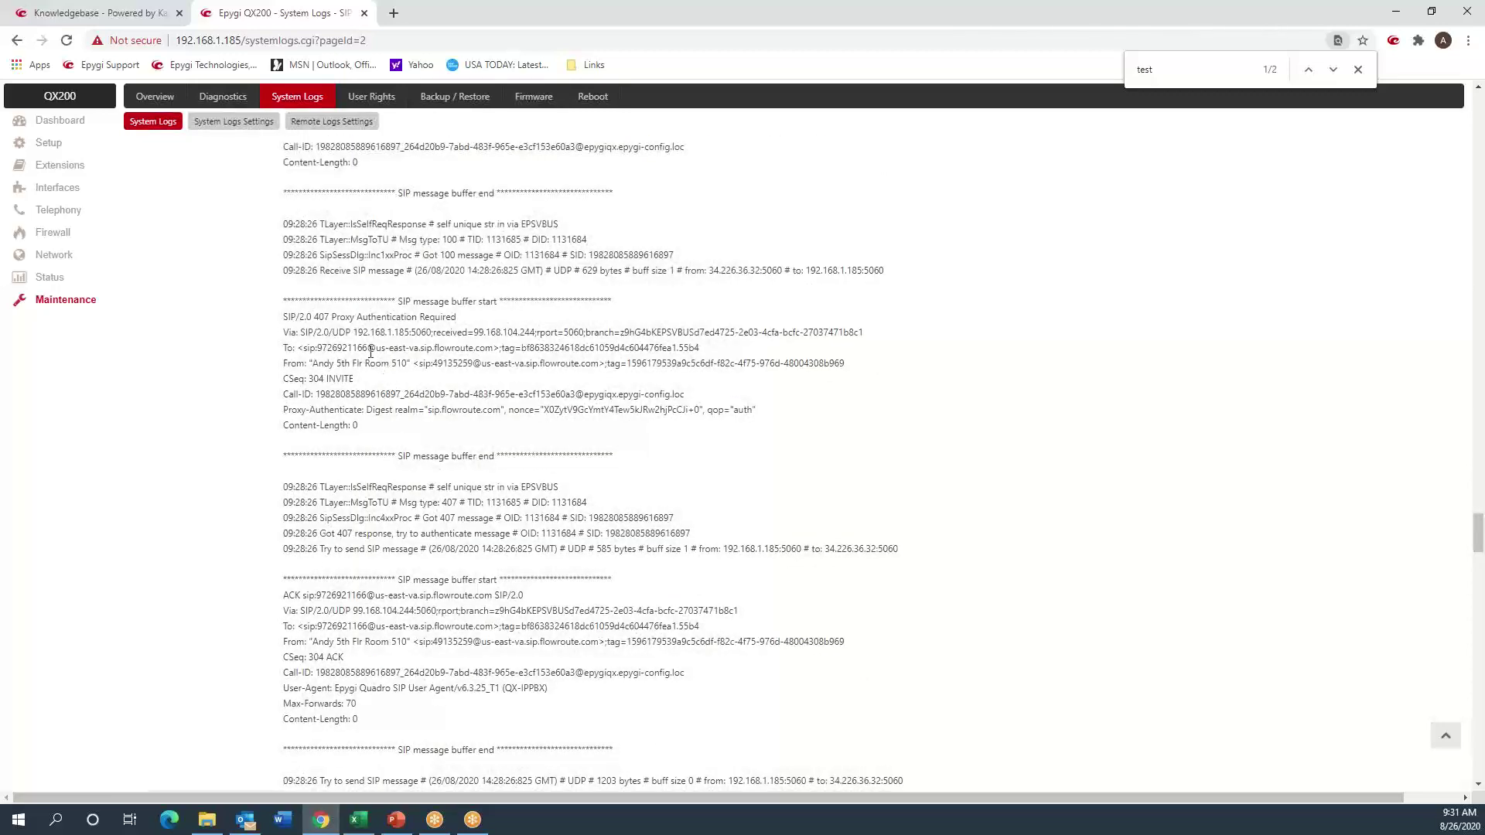
pyautogui.scroll(-4, 371, 351)
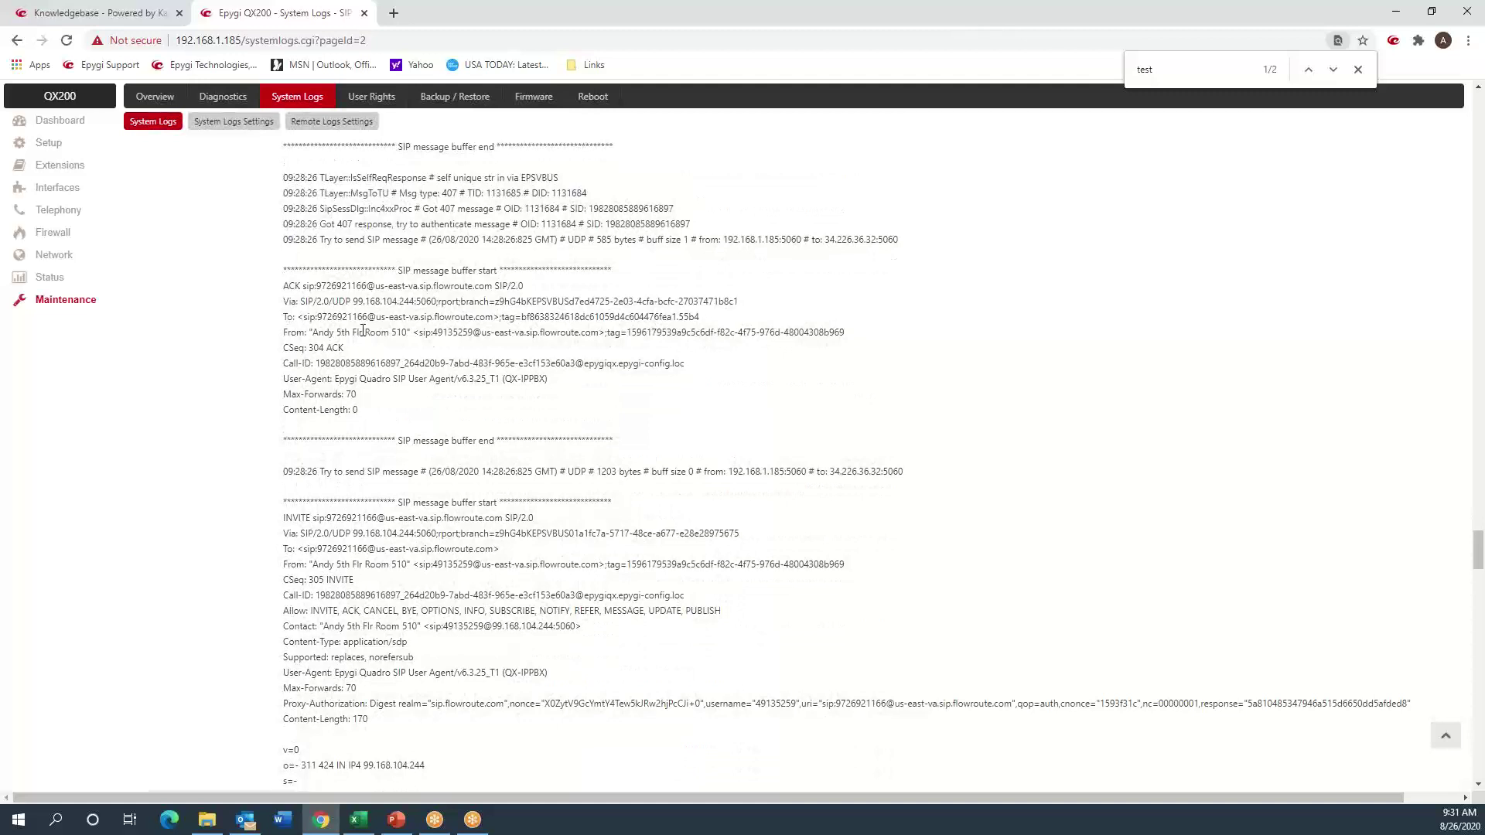
pyautogui.scroll(-2, 388, 586)
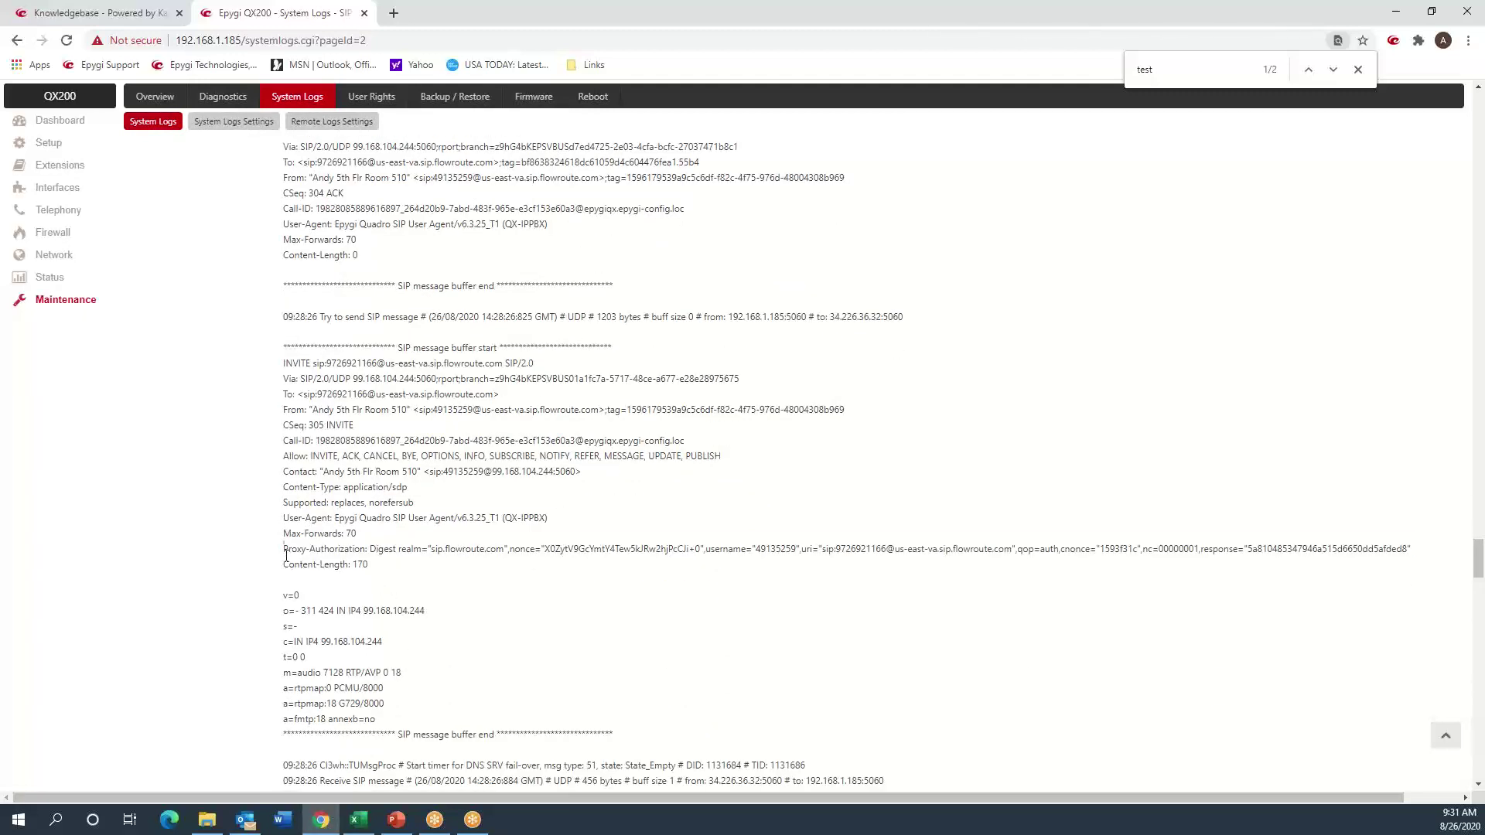
pyautogui.moveTo(284, 550); pyautogui.dragTo(289, 567)
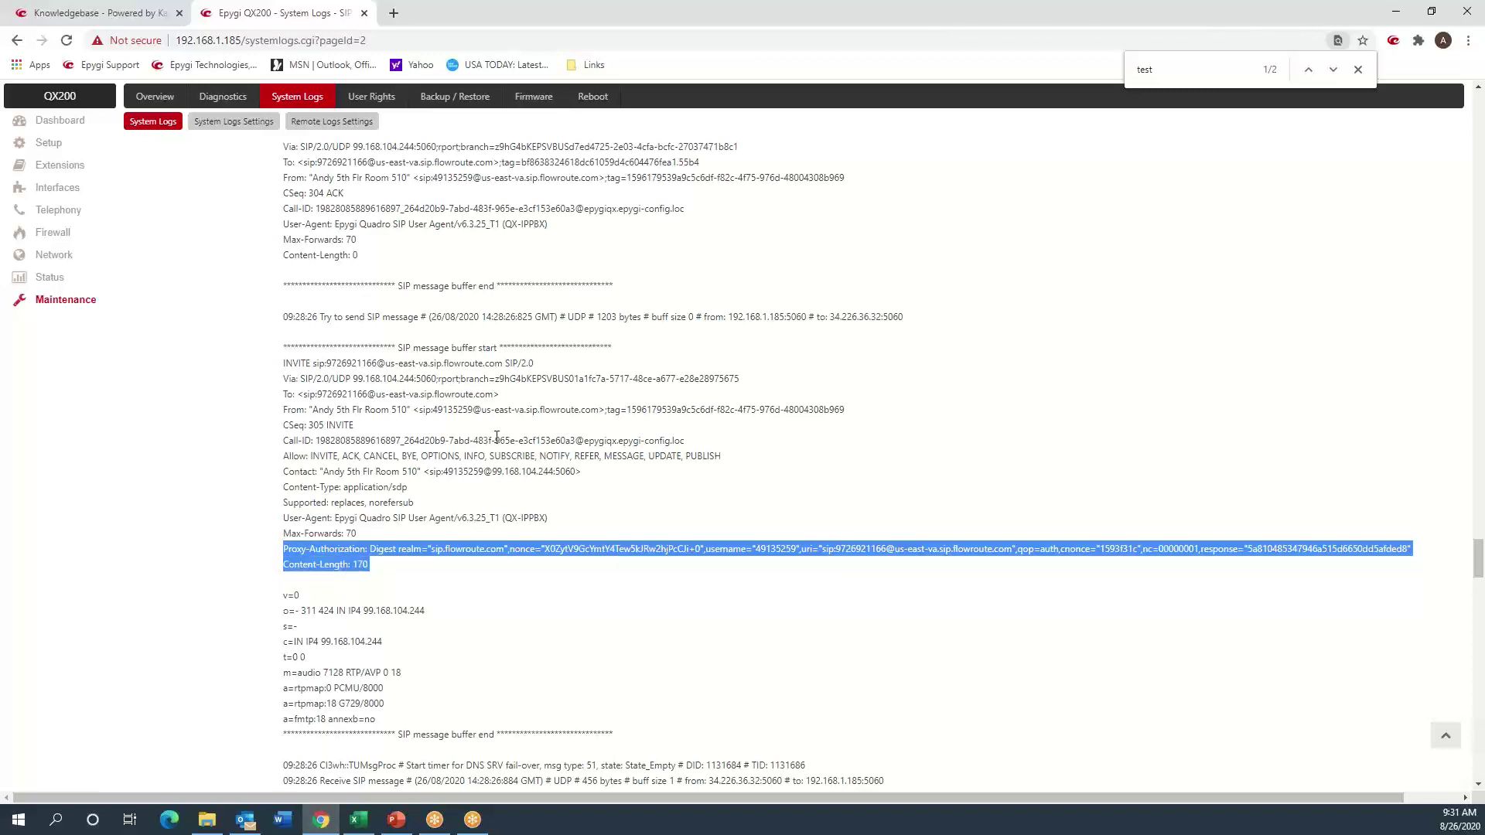
# - Read on to Flowroute's 183 Session Progress with SDP for the CSeq 305 INVITE
pyautogui.scroll(-4, 497, 437)
pyautogui.scroll(-2, 505, 425)
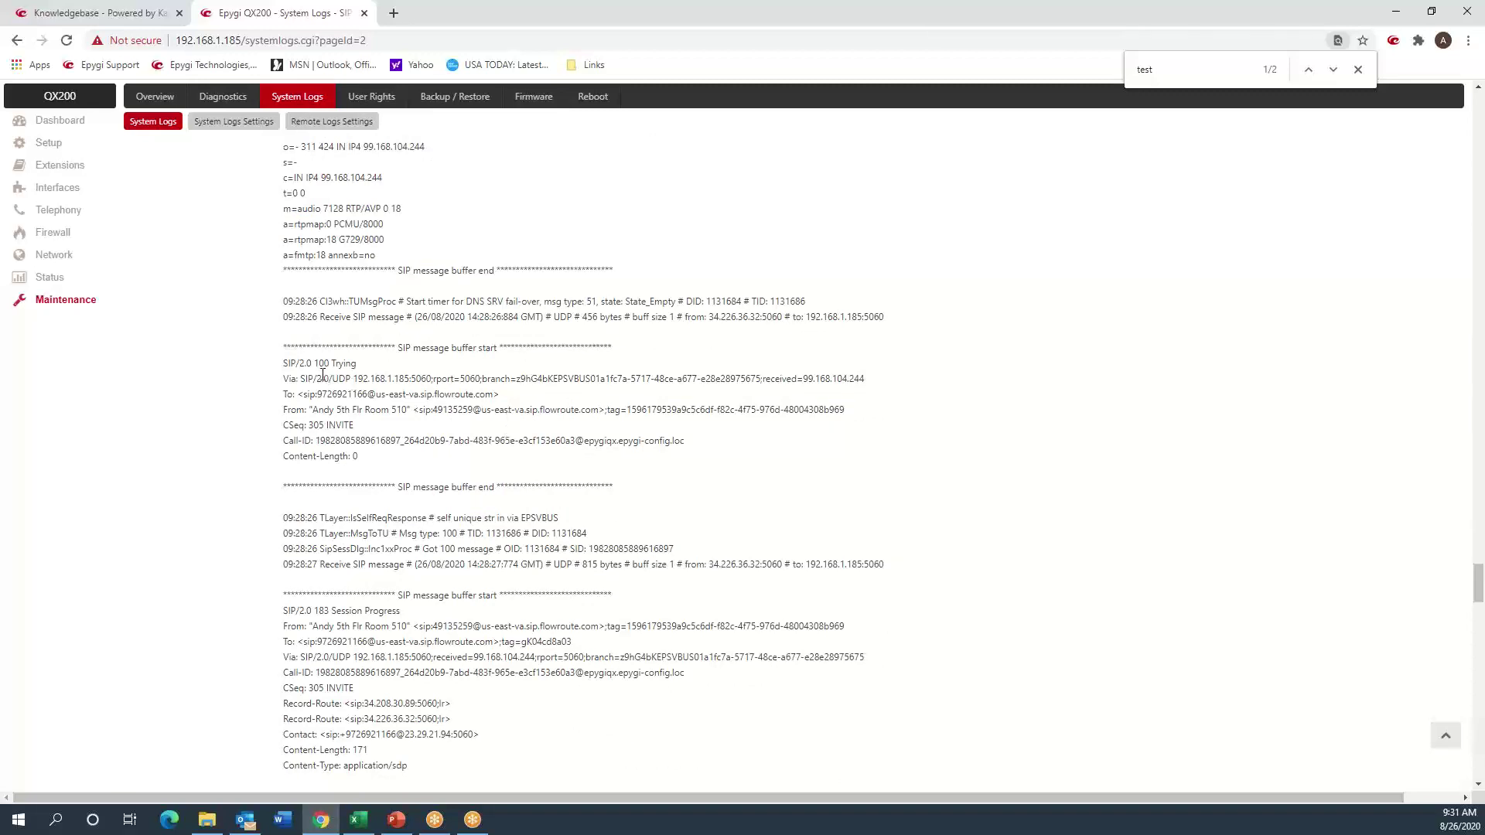
pyautogui.scroll(-4, 373, 490)
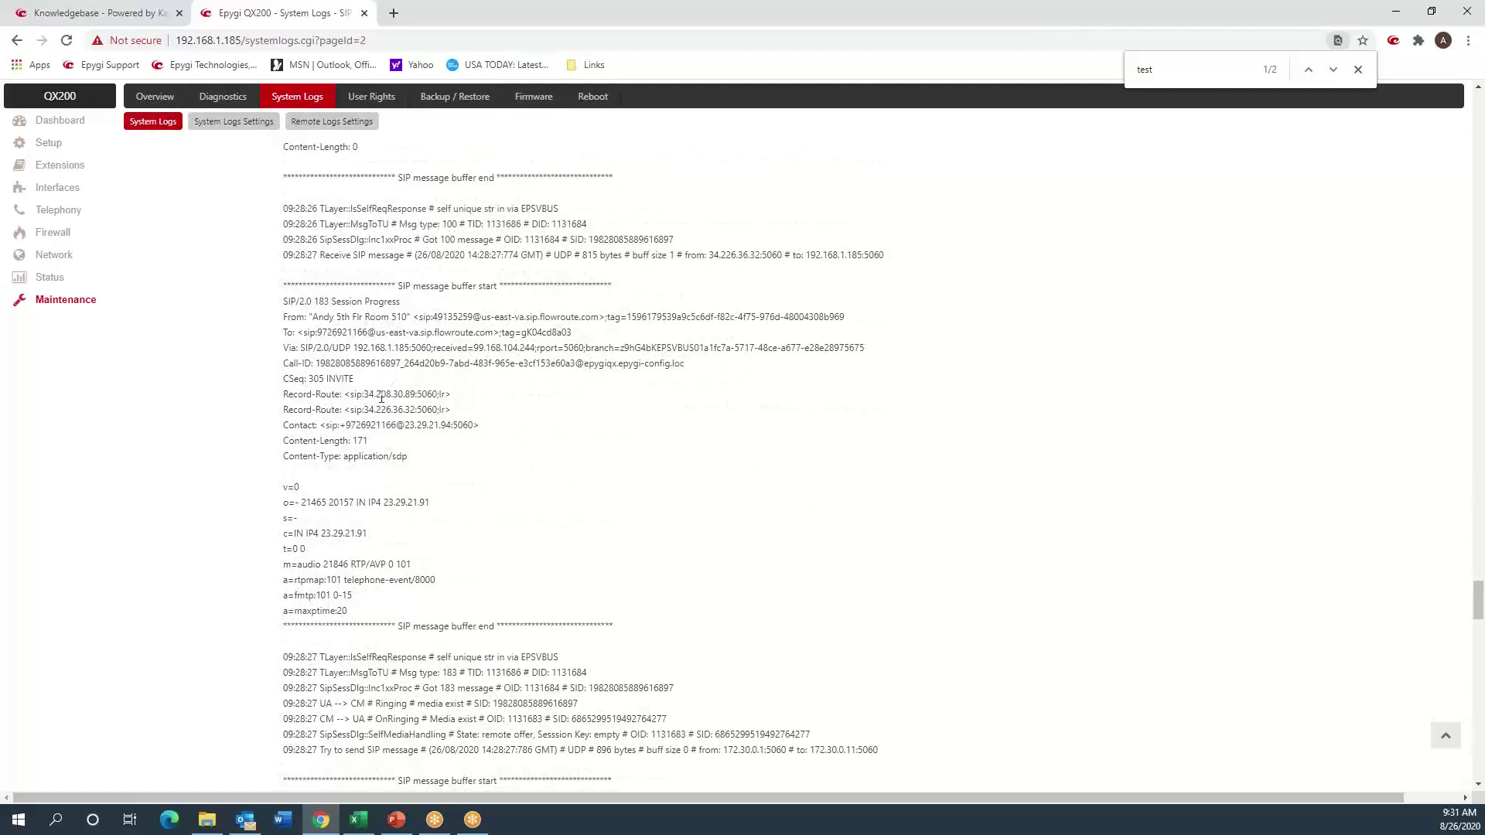
pyautogui.scroll(-2, 381, 397)
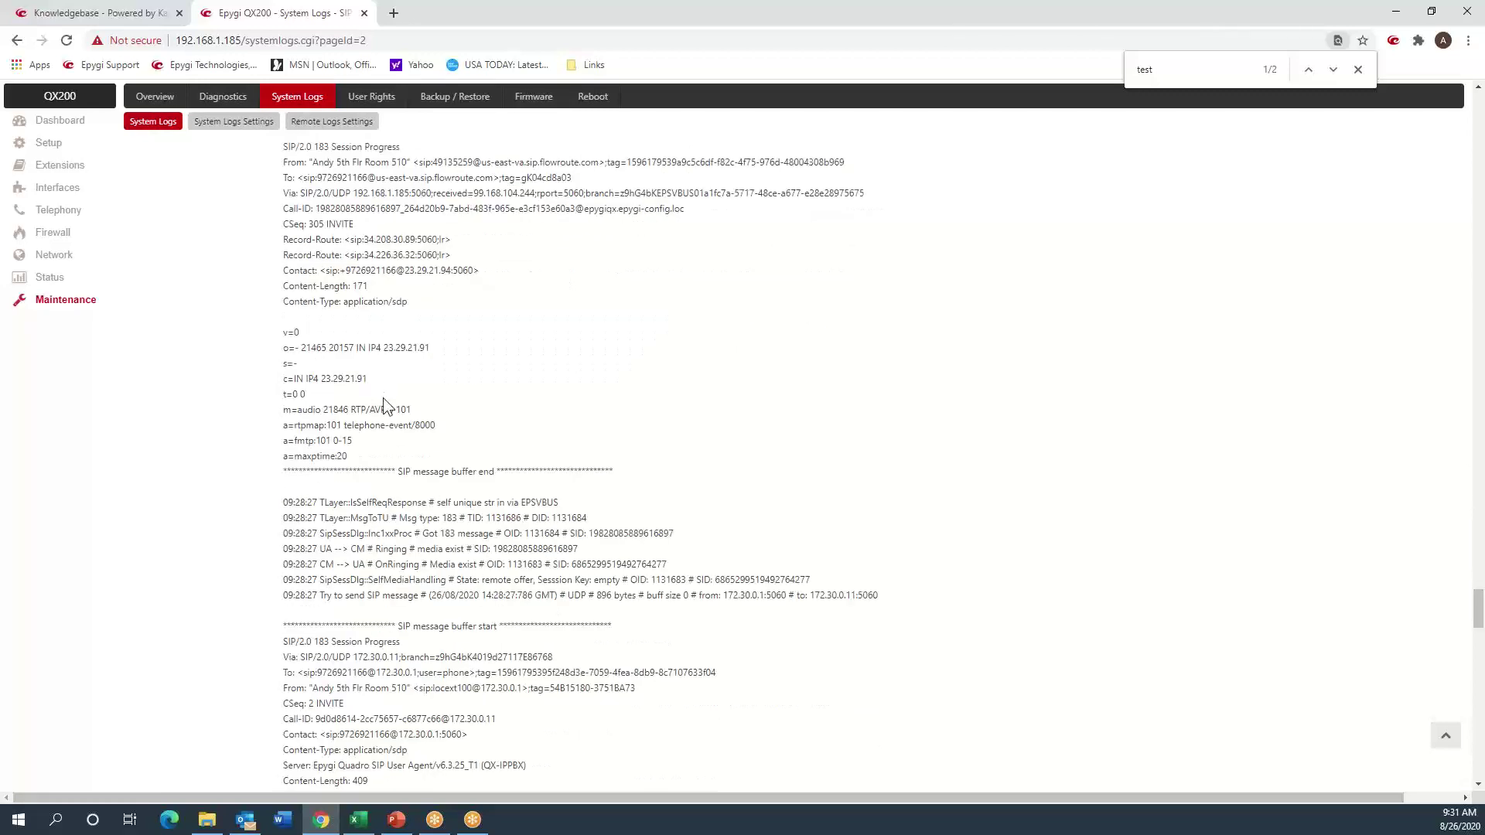
pyautogui.scroll(2, 386, 405)
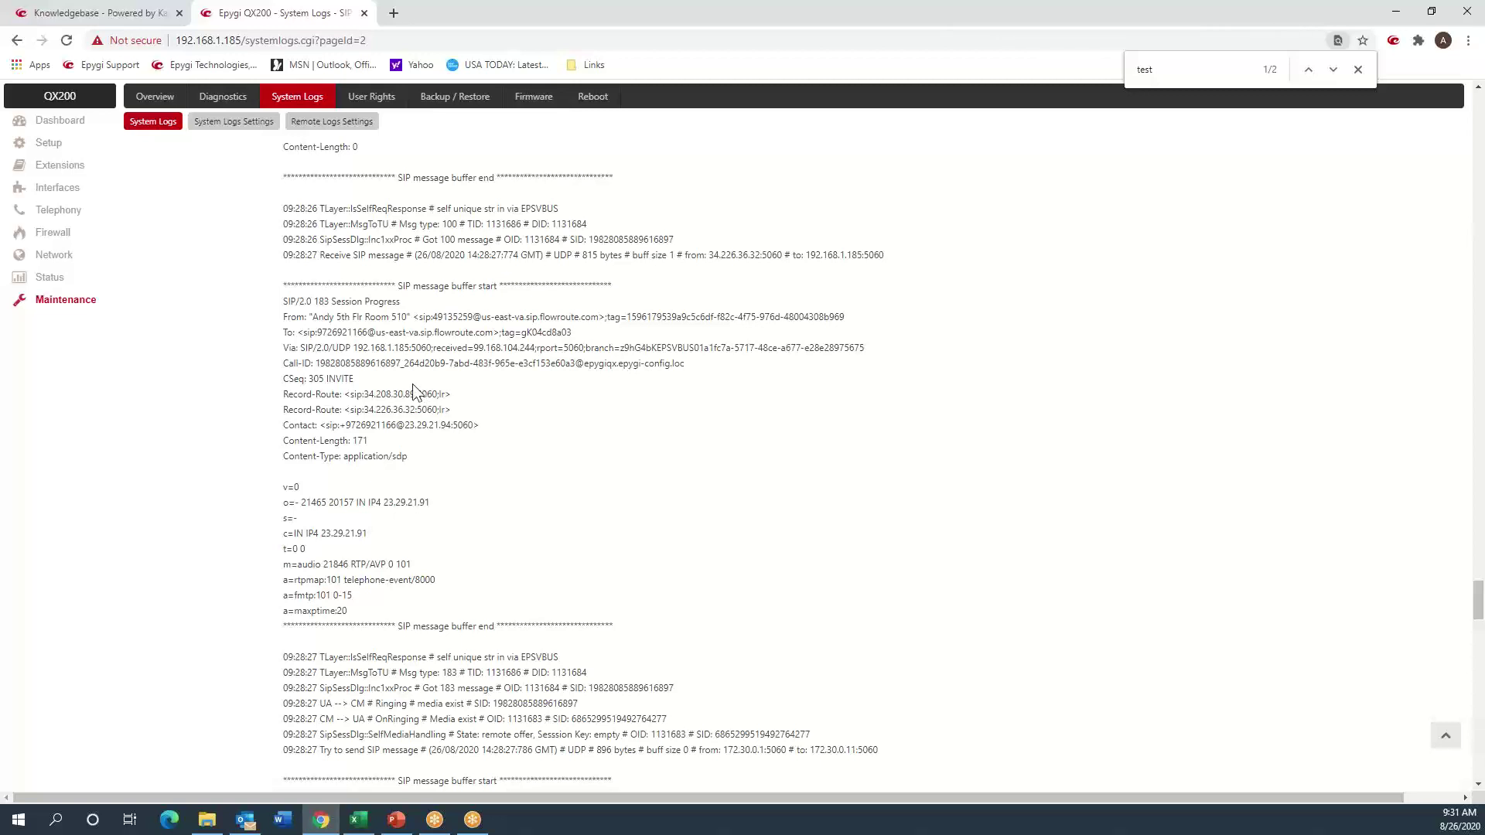
# - Open route 9 (pattern ??????????, IP-PSTN) in the Call Routing Wizard via its Modify action
pyautogui.click(53, 217)
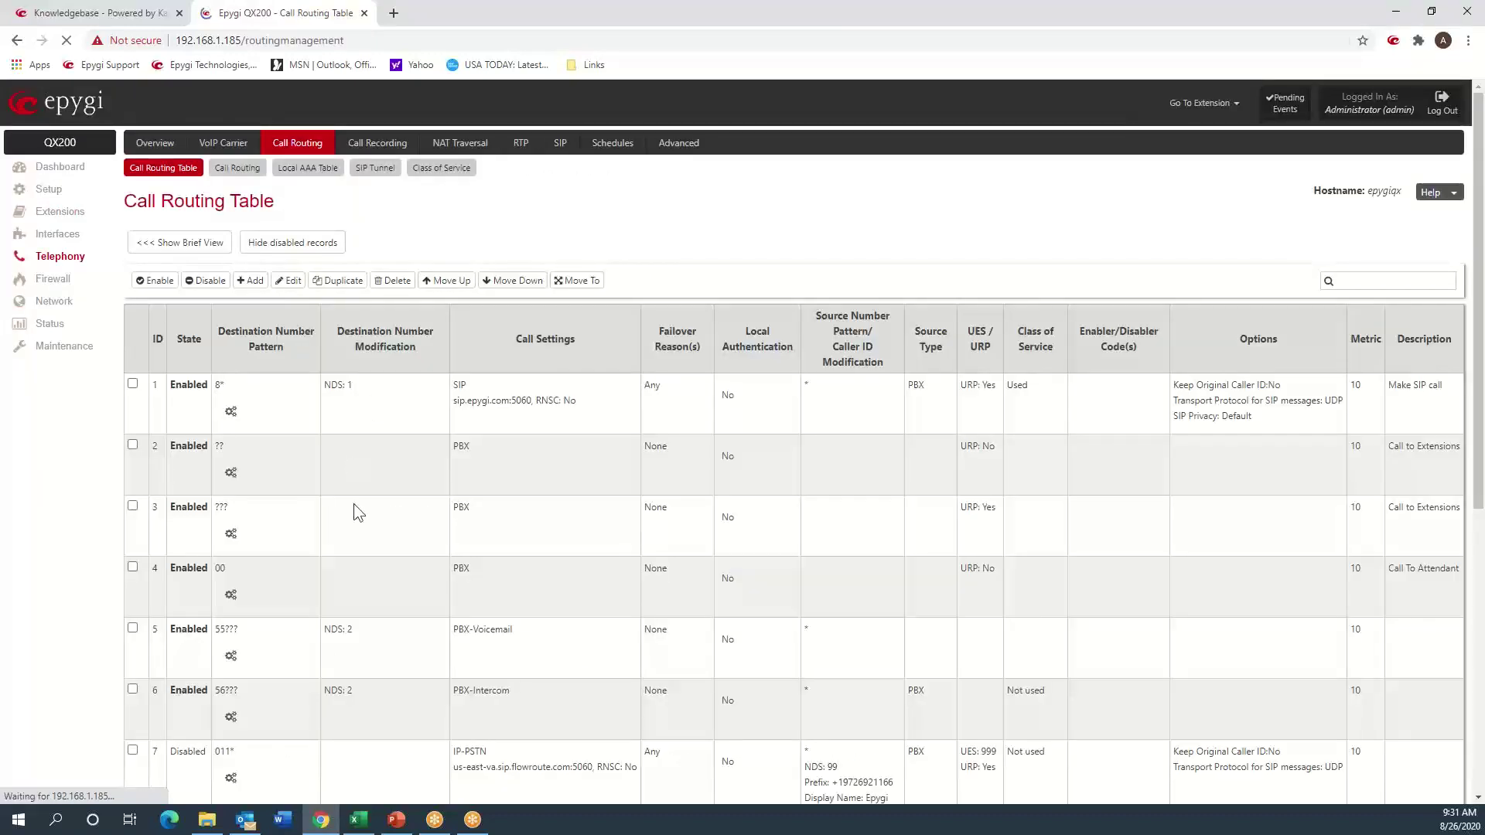
pyautogui.scroll(-7, 354, 504)
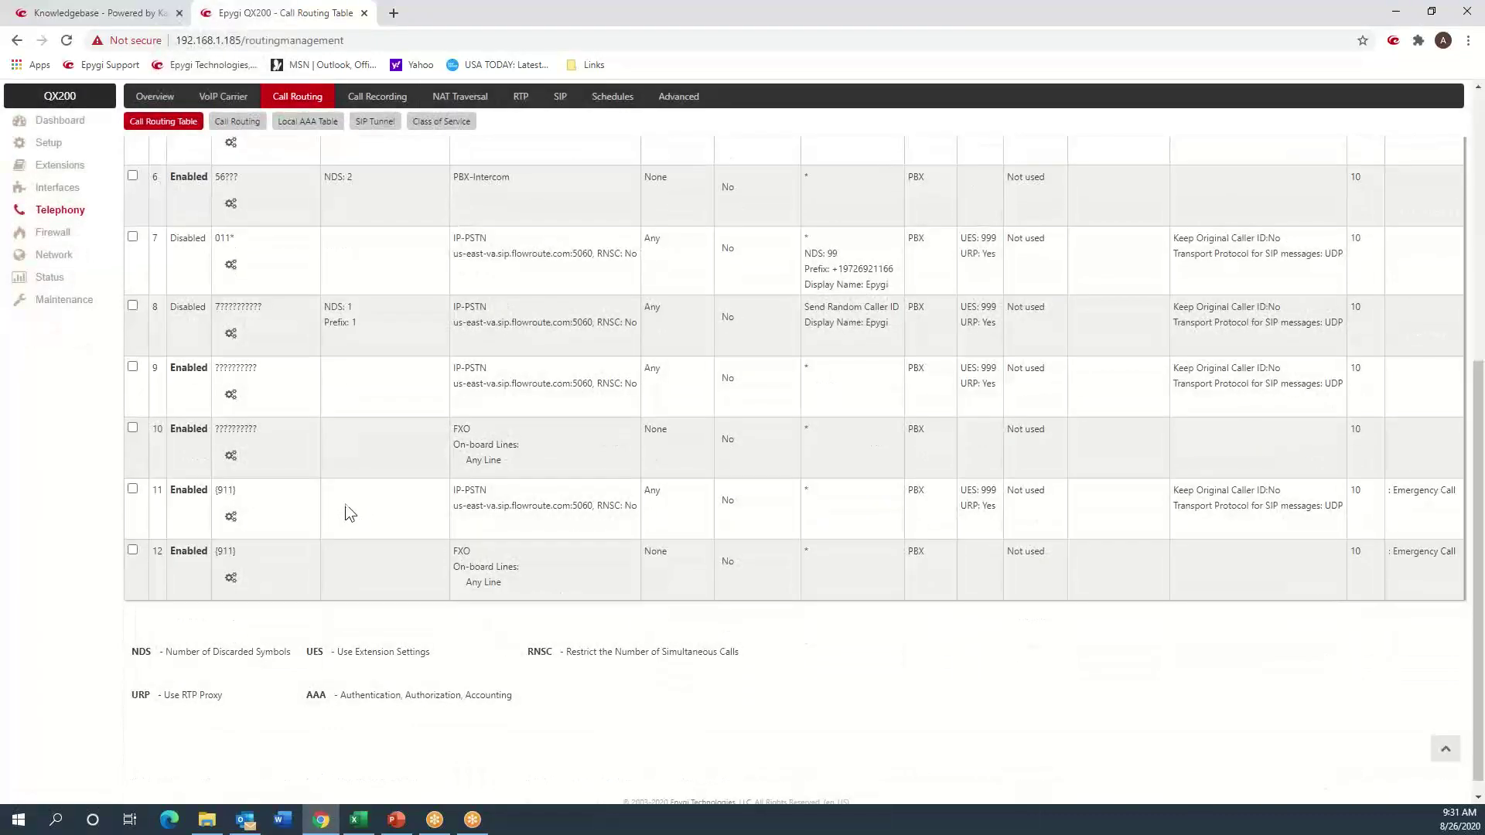
pyautogui.doubleClick(243, 369)
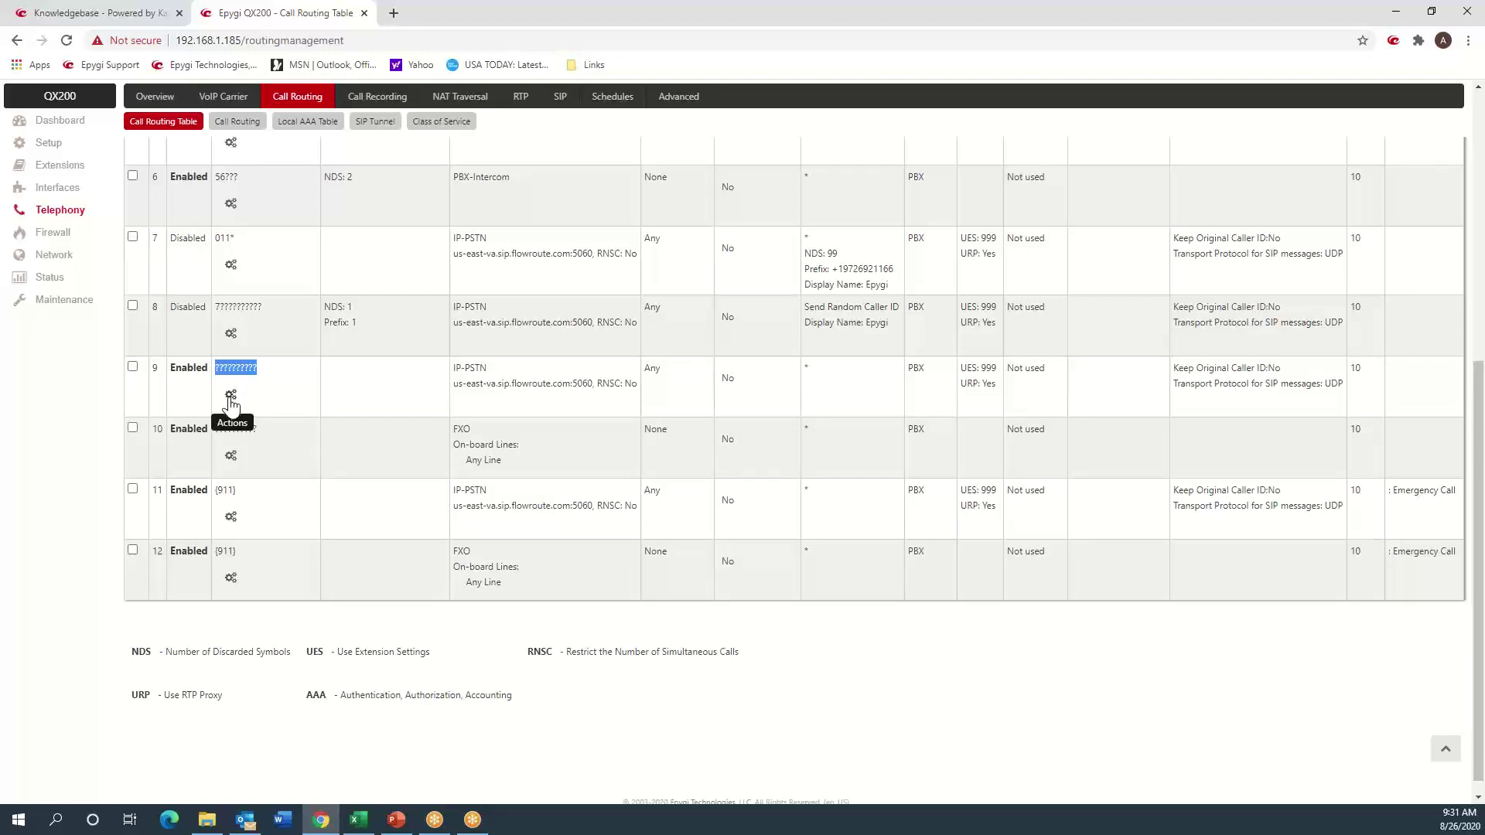
pyautogui.click(231, 397)
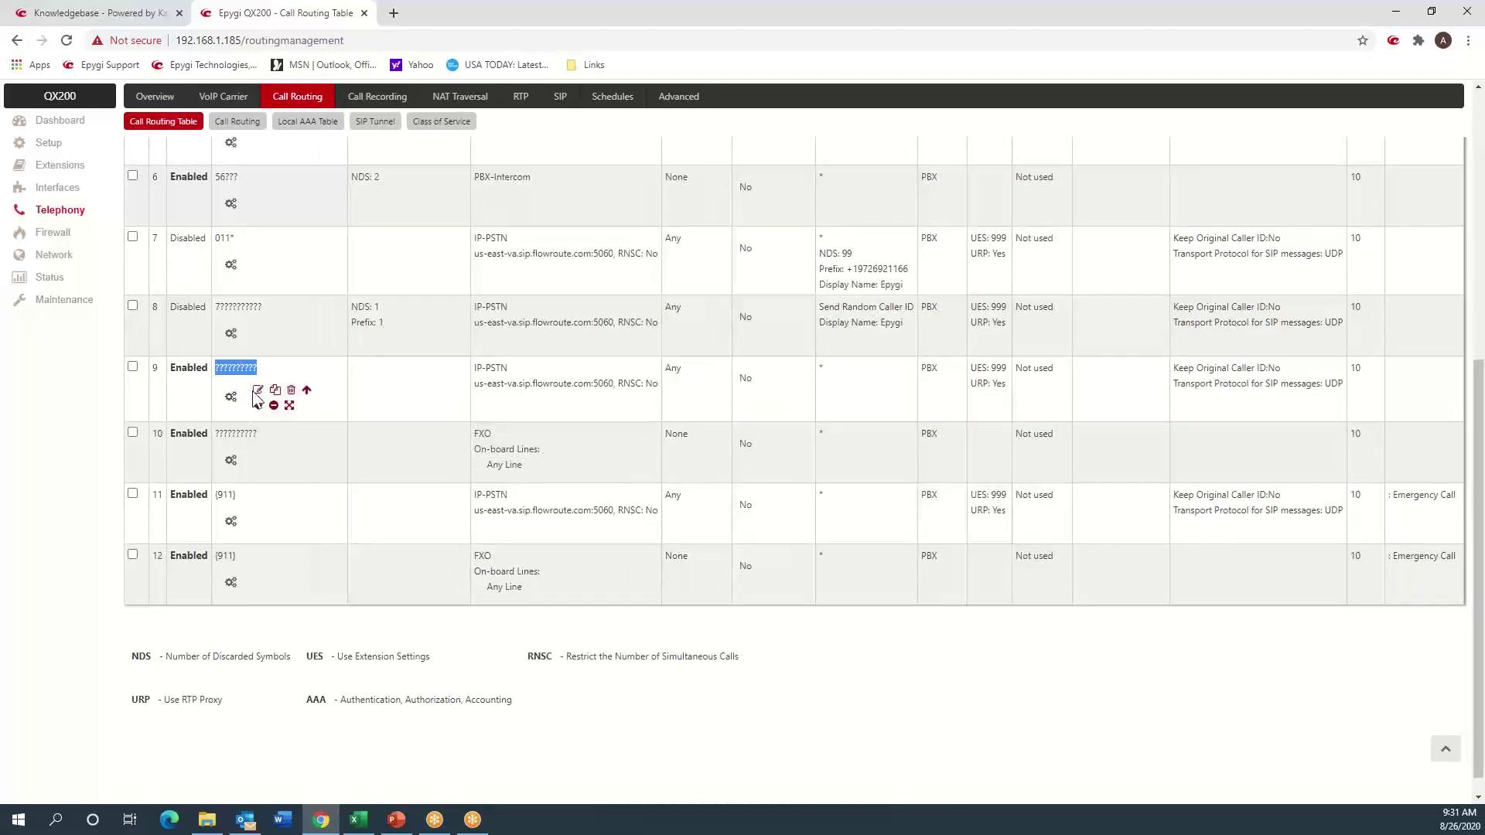
pyautogui.click(258, 393)
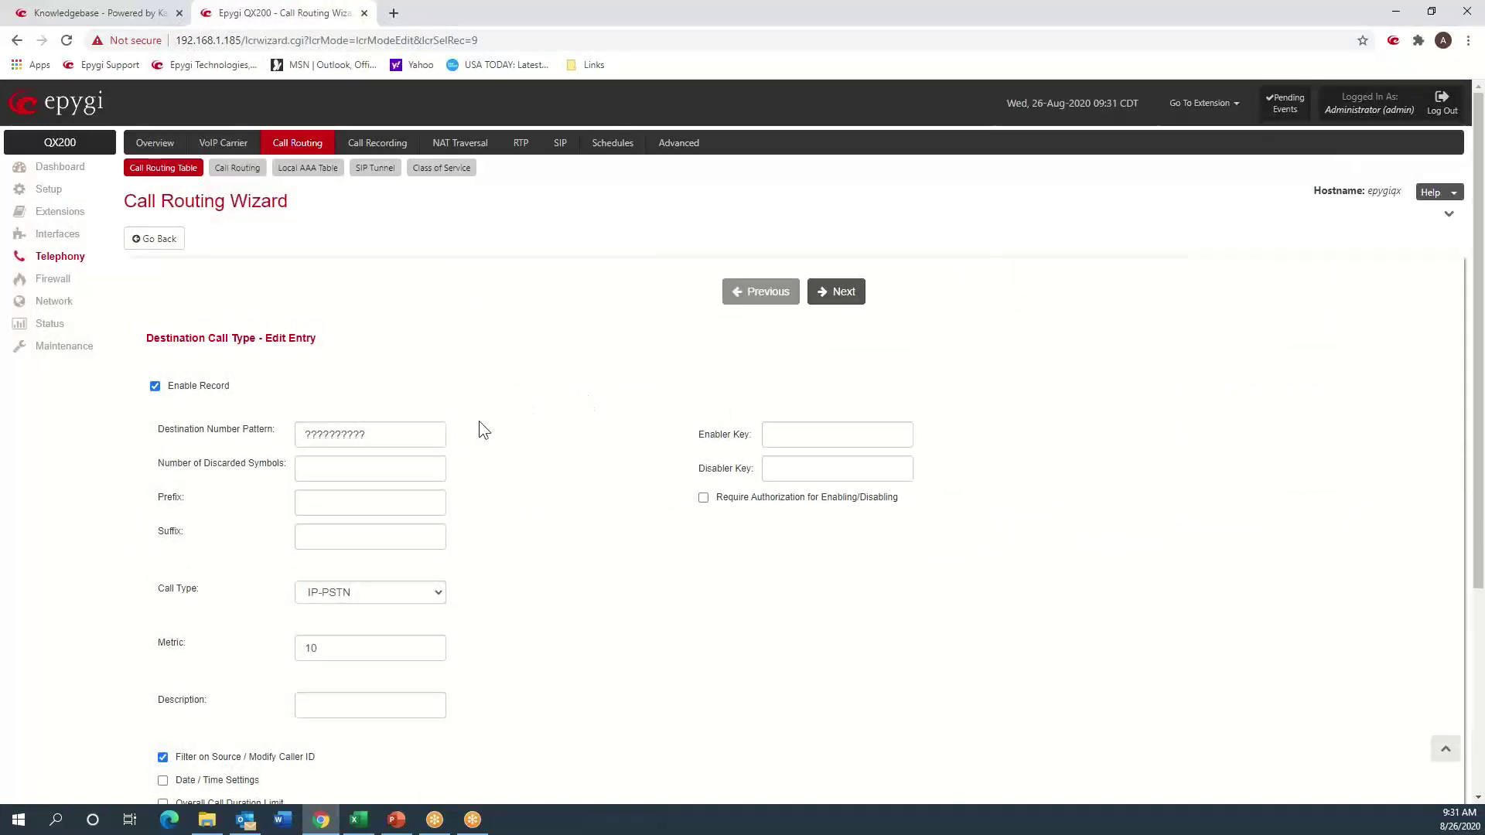
# - Enter a dialing prefix of 1 for route 9 and continue to its Call Settings page
pyautogui.click(358, 438)
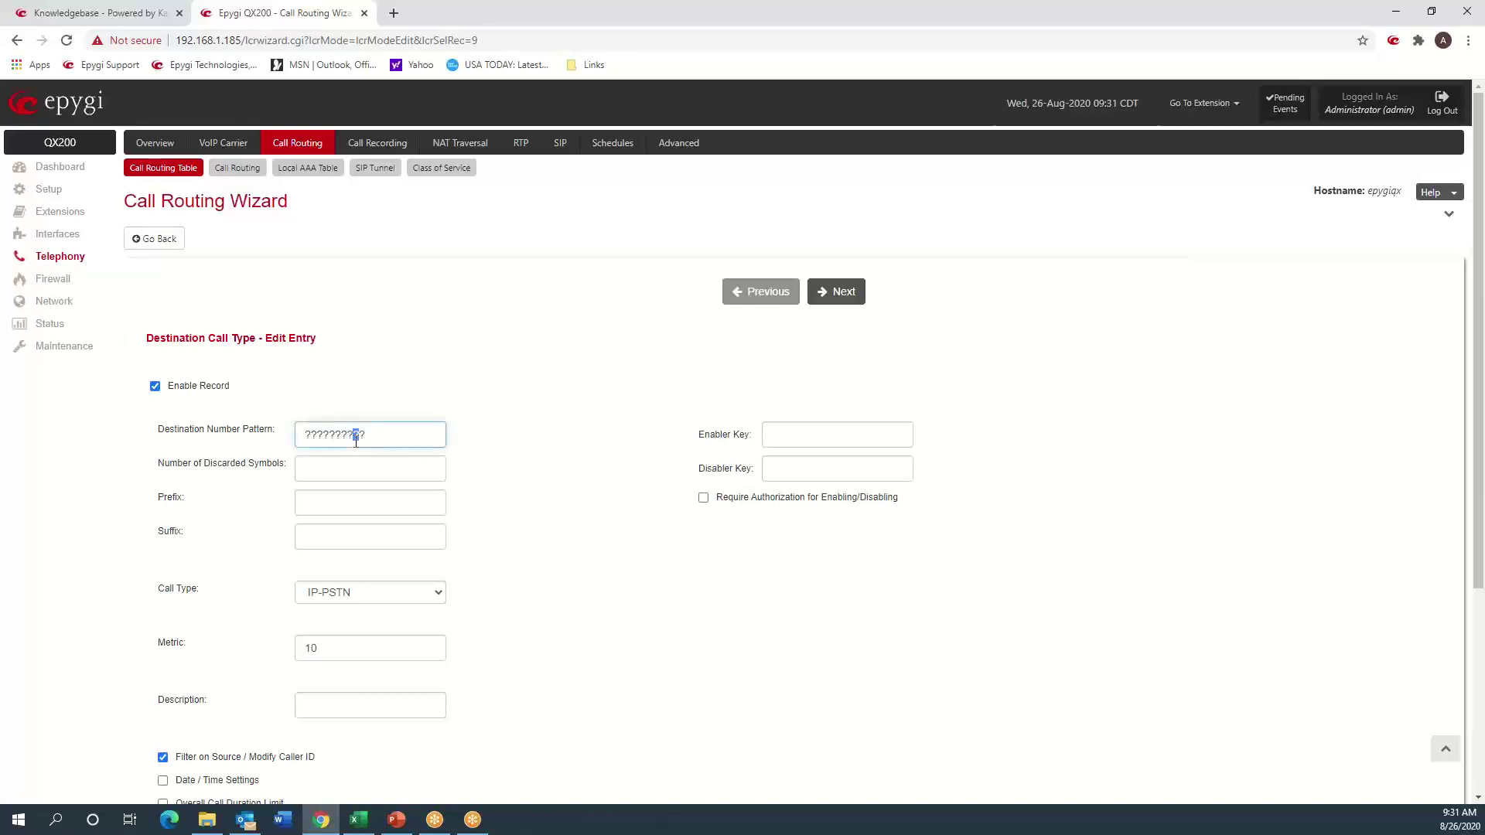
pyautogui.doubleClick(356, 437)
pyautogui.click(350, 497)
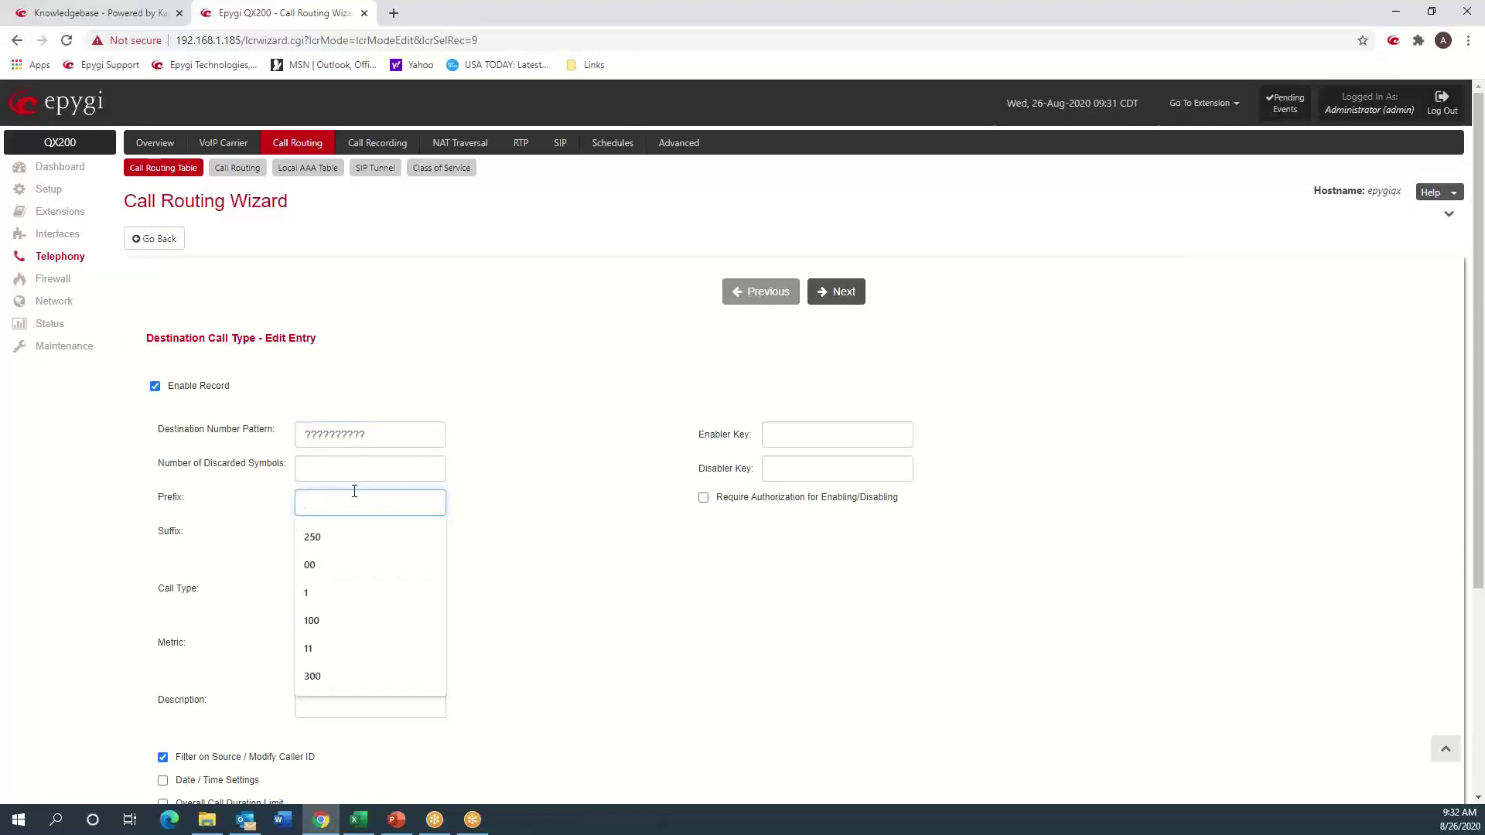
pyautogui.write('1')
pyautogui.click(561, 422)
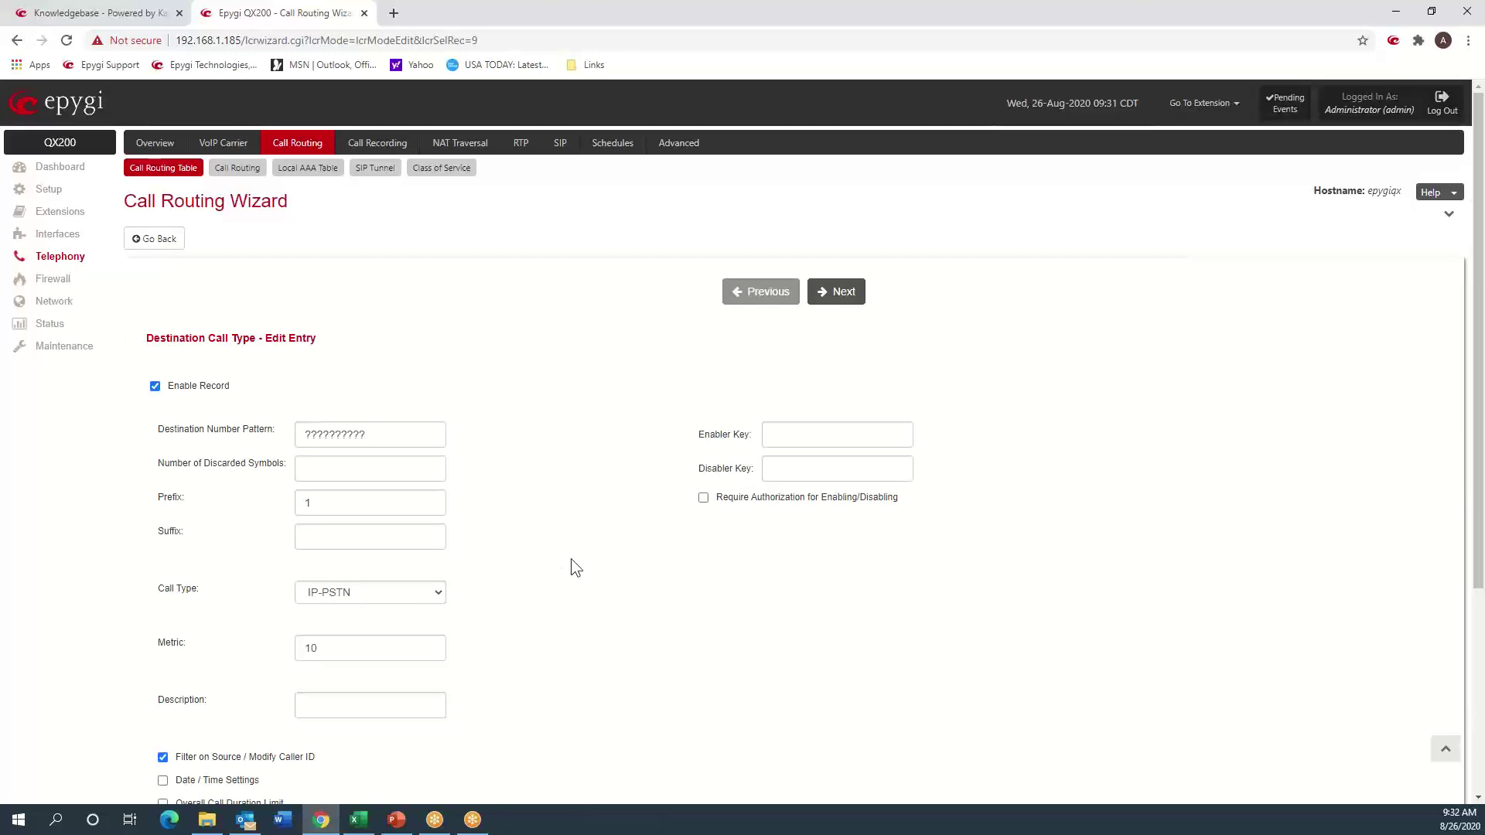
pyautogui.click(846, 297)
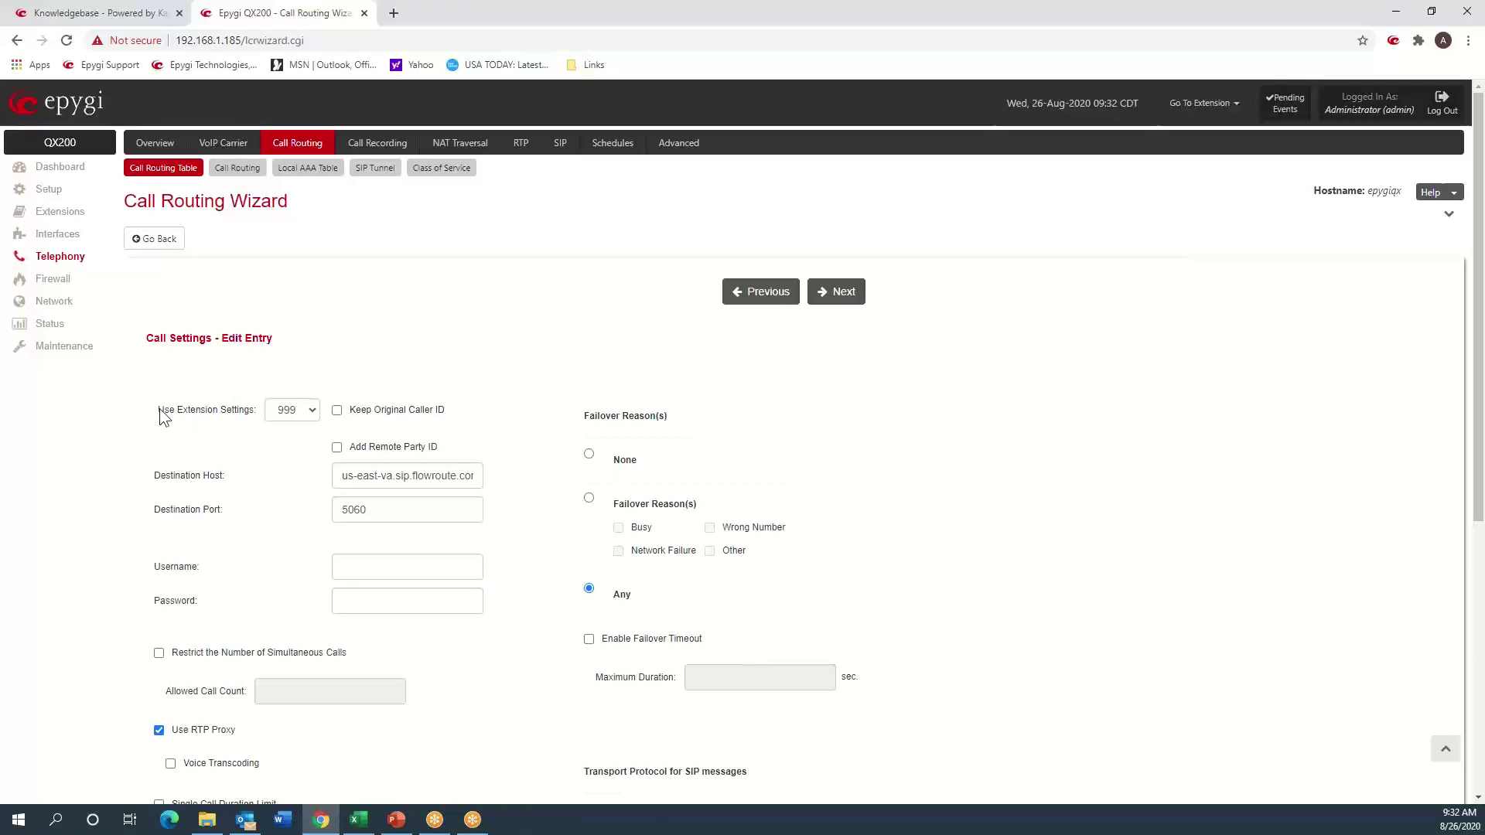
pyautogui.moveTo(160, 408); pyautogui.dragTo(240, 416)
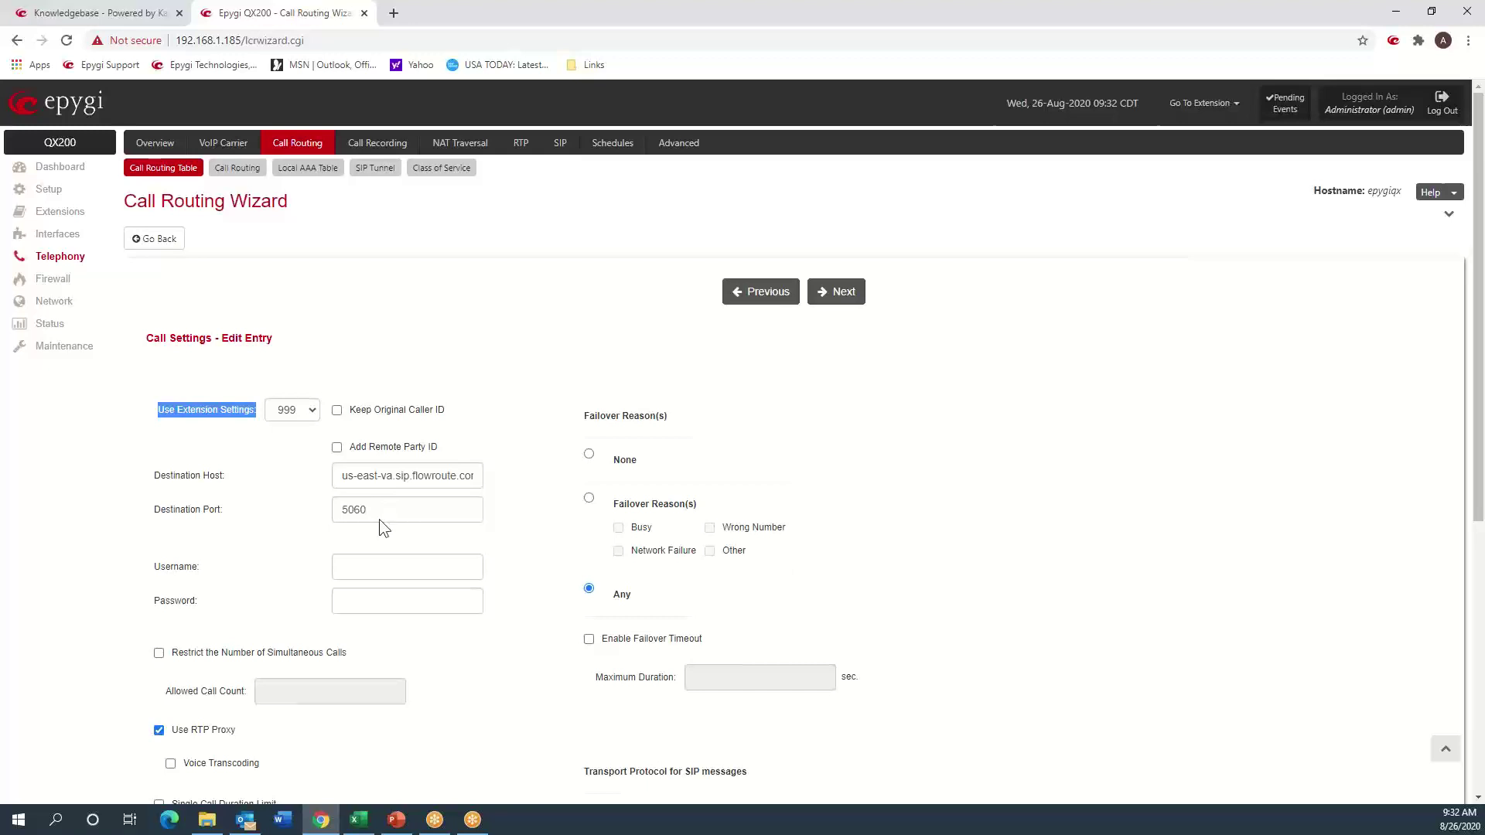
pyautogui.click(393, 567)
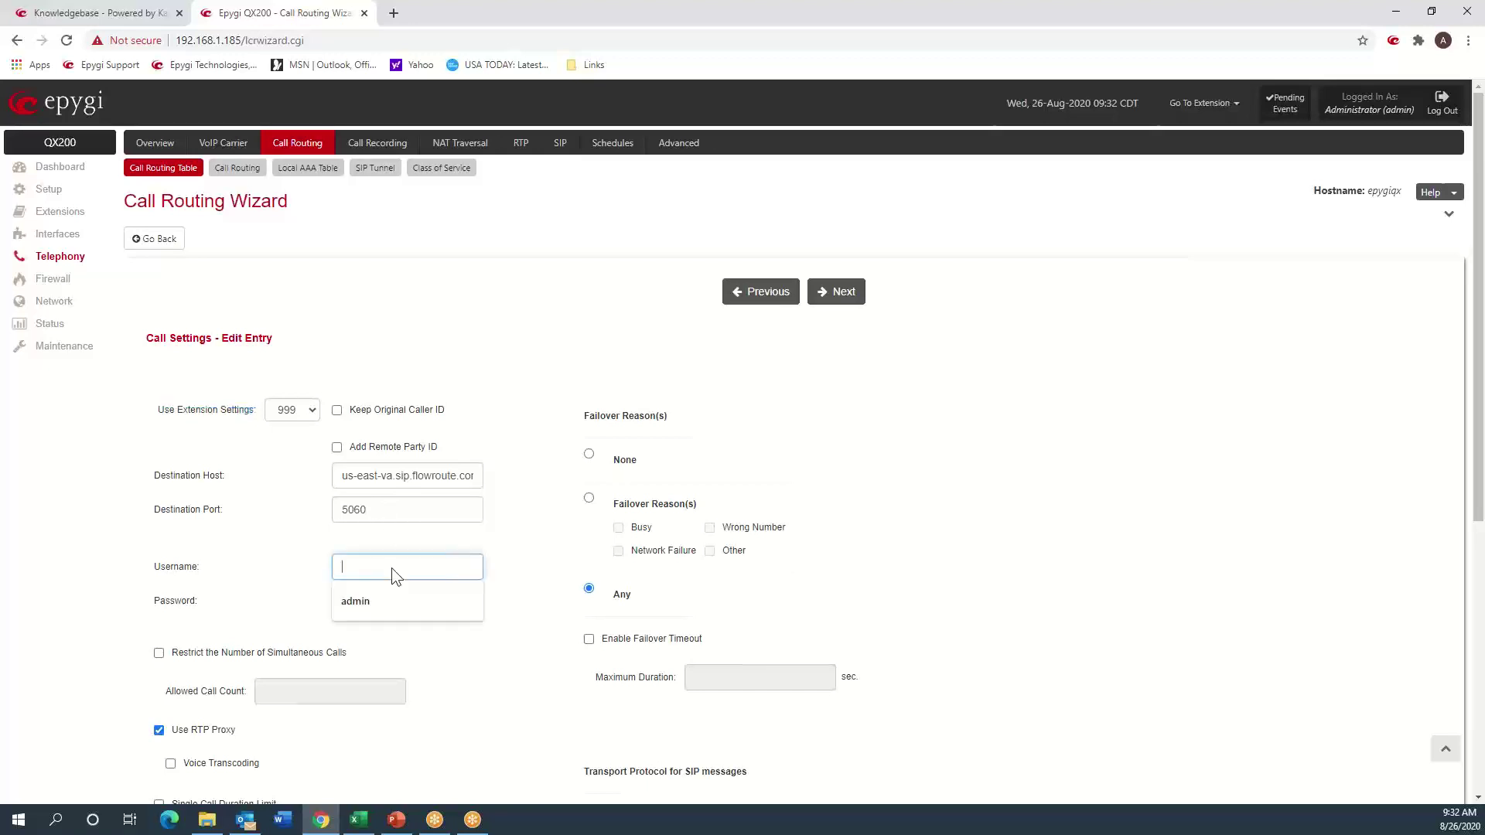
pyautogui.moveTo(175, 412); pyautogui.dragTo(250, 411)
pyautogui.click(208, 569)
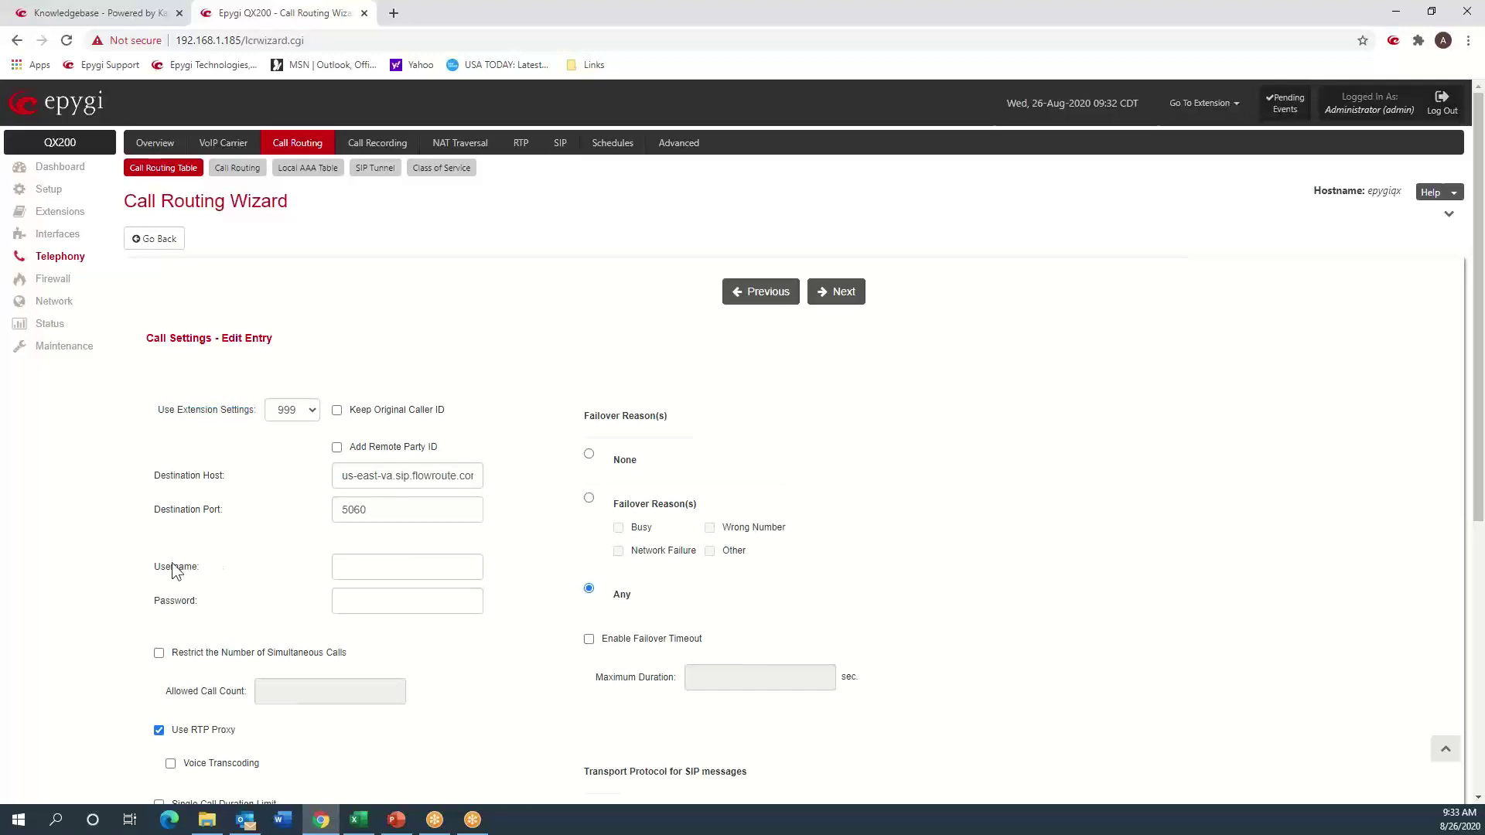
pyautogui.moveTo(152, 569); pyautogui.dragTo(205, 572)
pyautogui.click(160, 602)
pyautogui.doubleClick(160, 601)
pyautogui.click(300, 538)
pyautogui.scroll(-5, 289, 552)
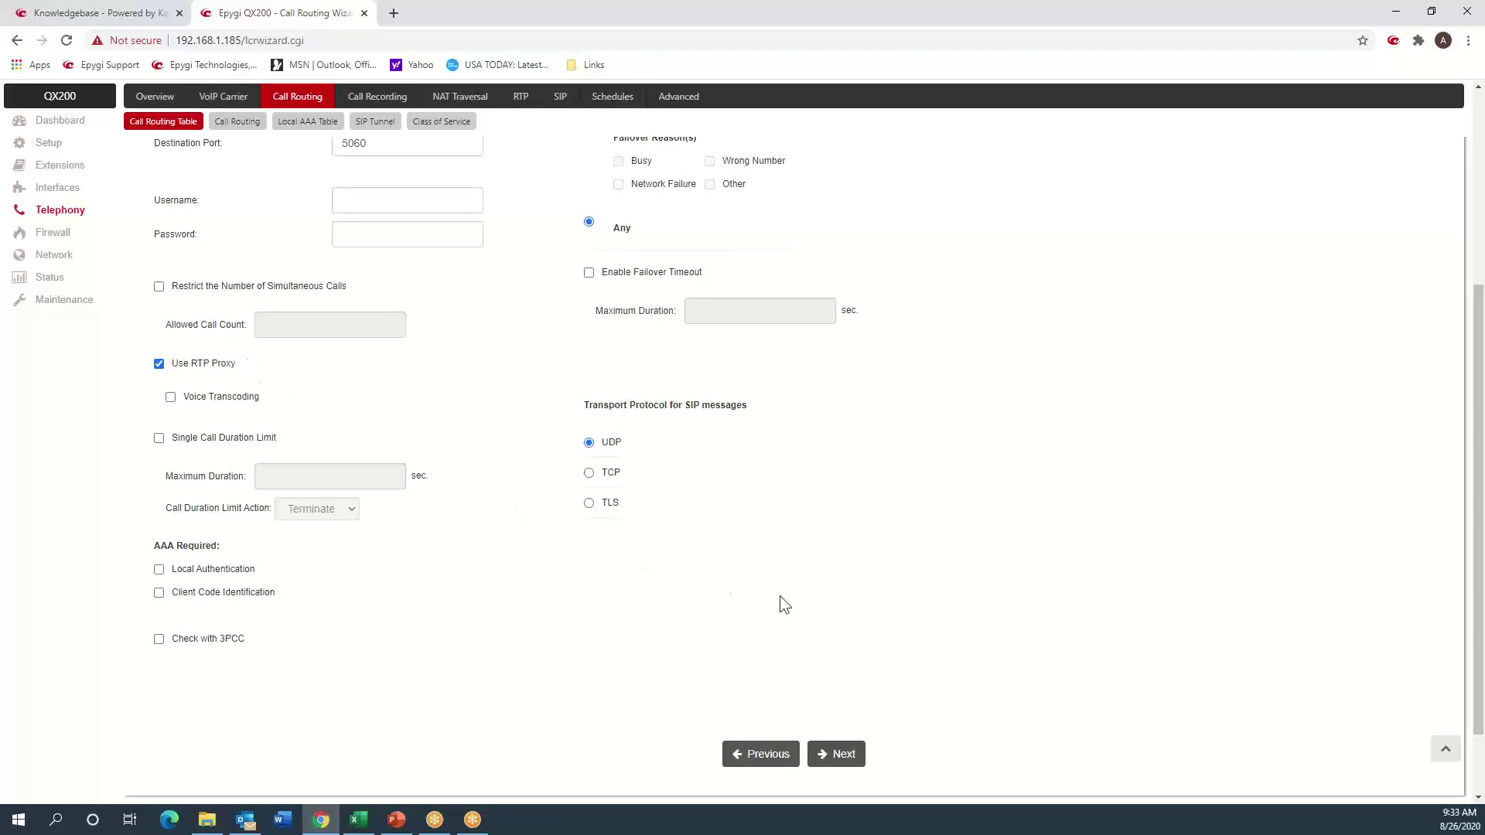
# - Reset route 9's source number pattern to * after trying 100, then finish the wizard
pyautogui.click(852, 762)
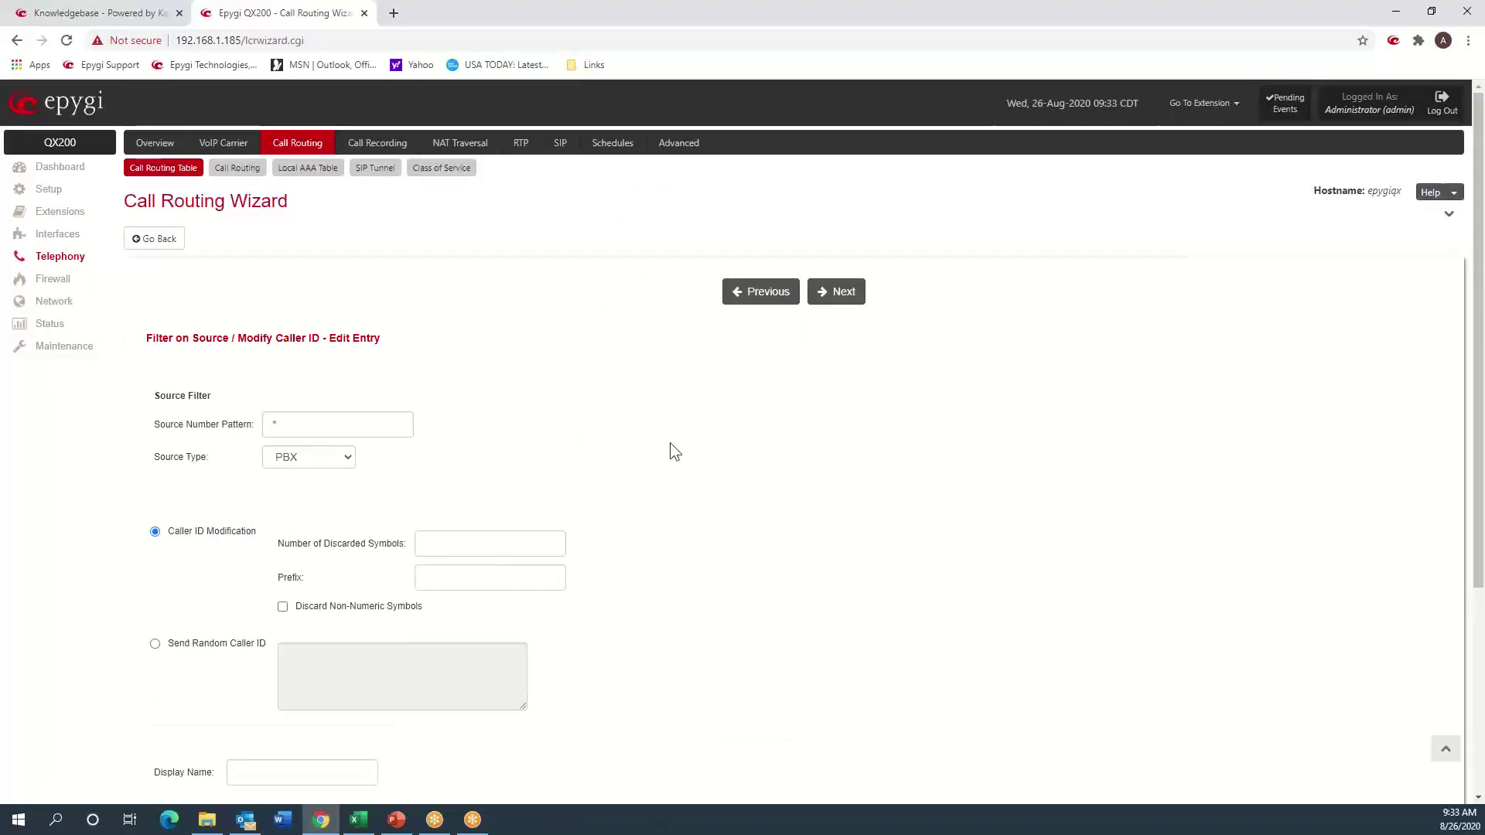
pyautogui.moveTo(156, 464); pyautogui.dragTo(178, 457)
pyautogui.click(170, 458)
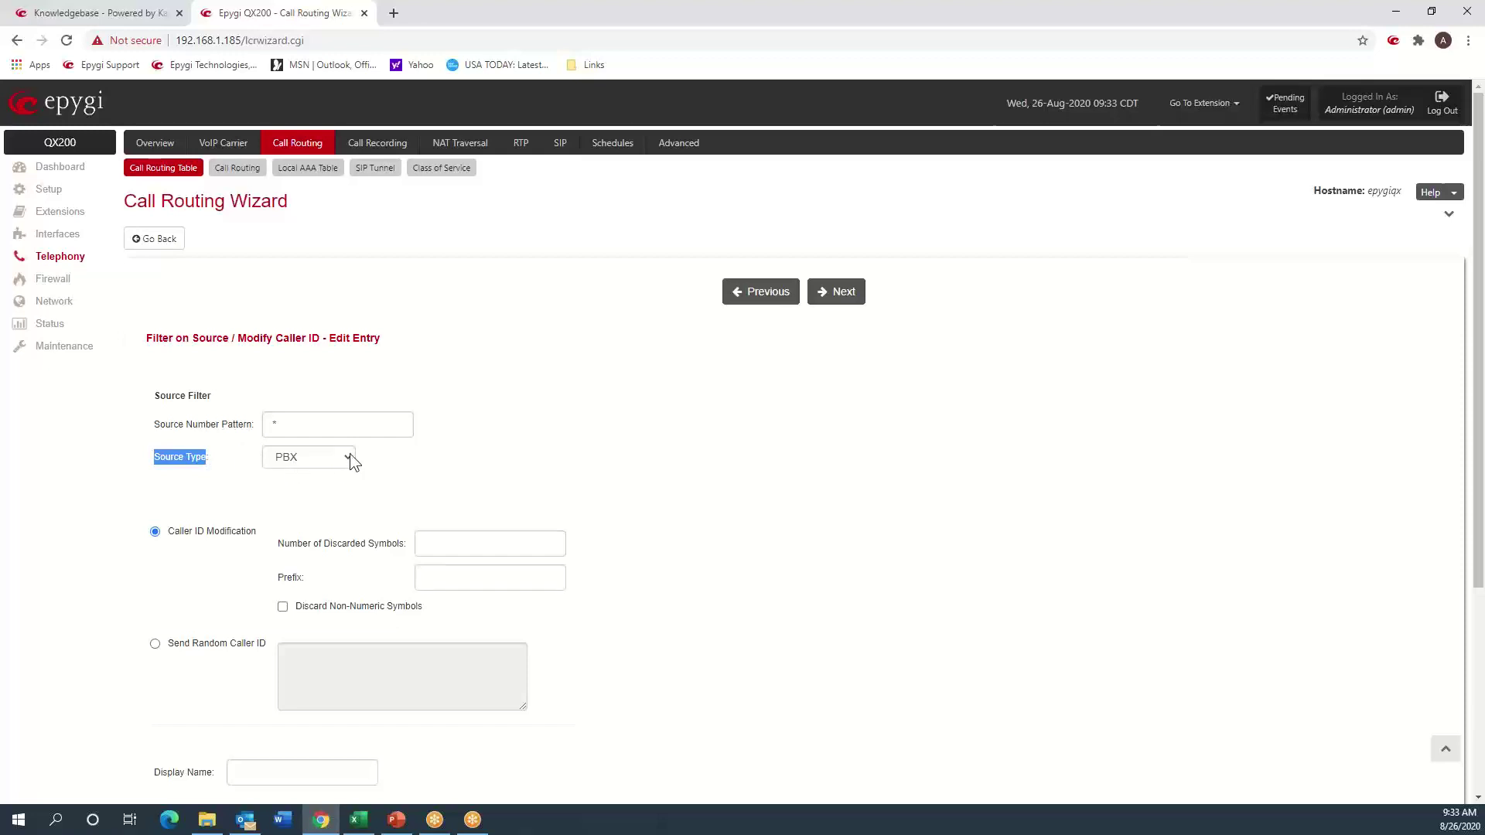
pyautogui.click(291, 422)
pyautogui.moveTo(291, 422); pyautogui.dragTo(266, 423)
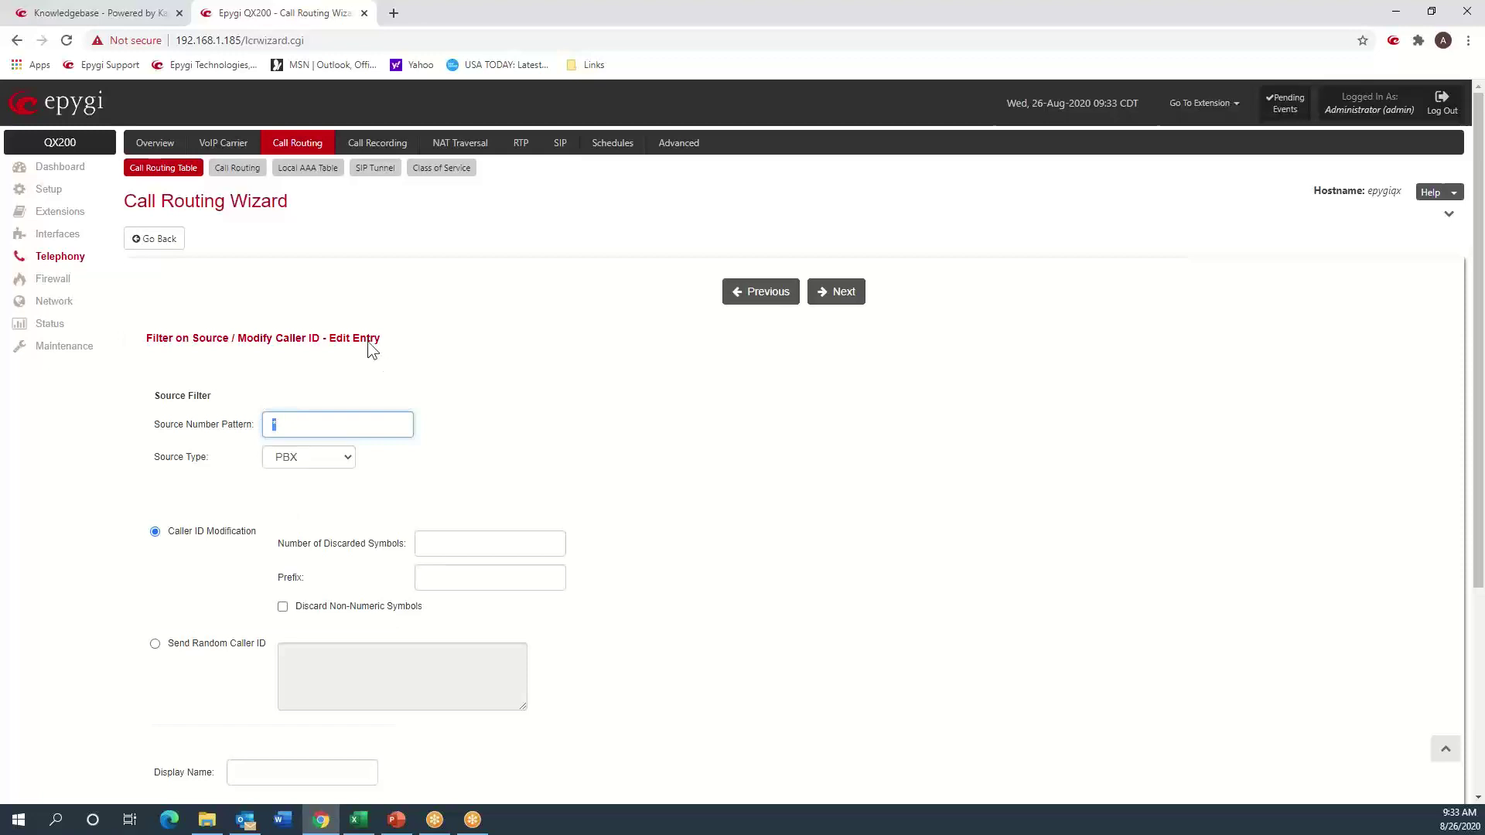
pyautogui.write('100')
pyautogui.press('BackSpace')
pyautogui.press('BackSpace')
pyautogui.press('BackSpace')
pyautogui.write('*')
pyautogui.click(843, 293)
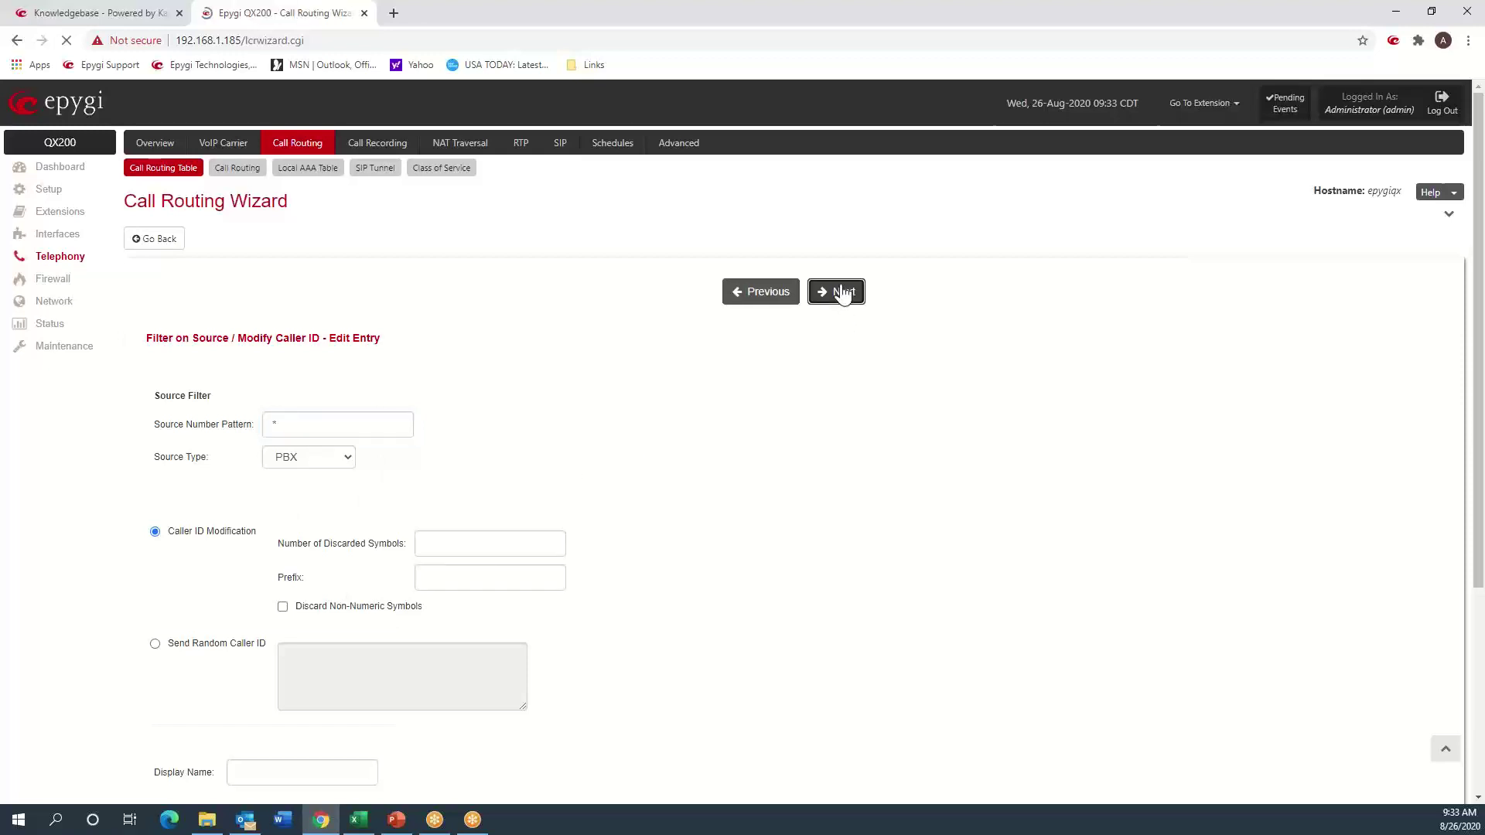
pyautogui.click(843, 293)
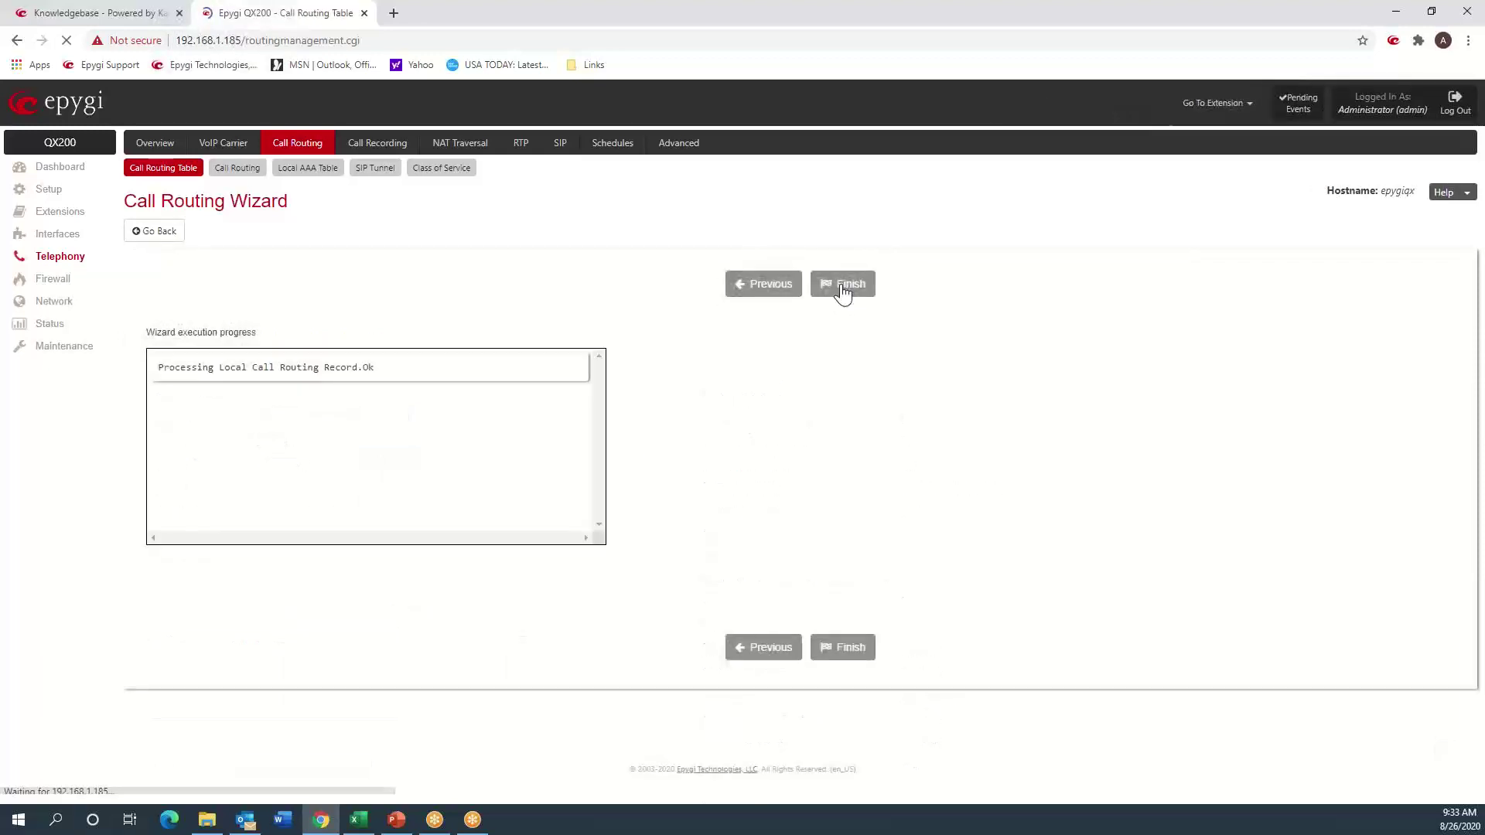
# - Scroll the Call Routing Table to route 9 showing Prefix: 1, then switch to Excel
pyautogui.scroll(-5, 403, 610)
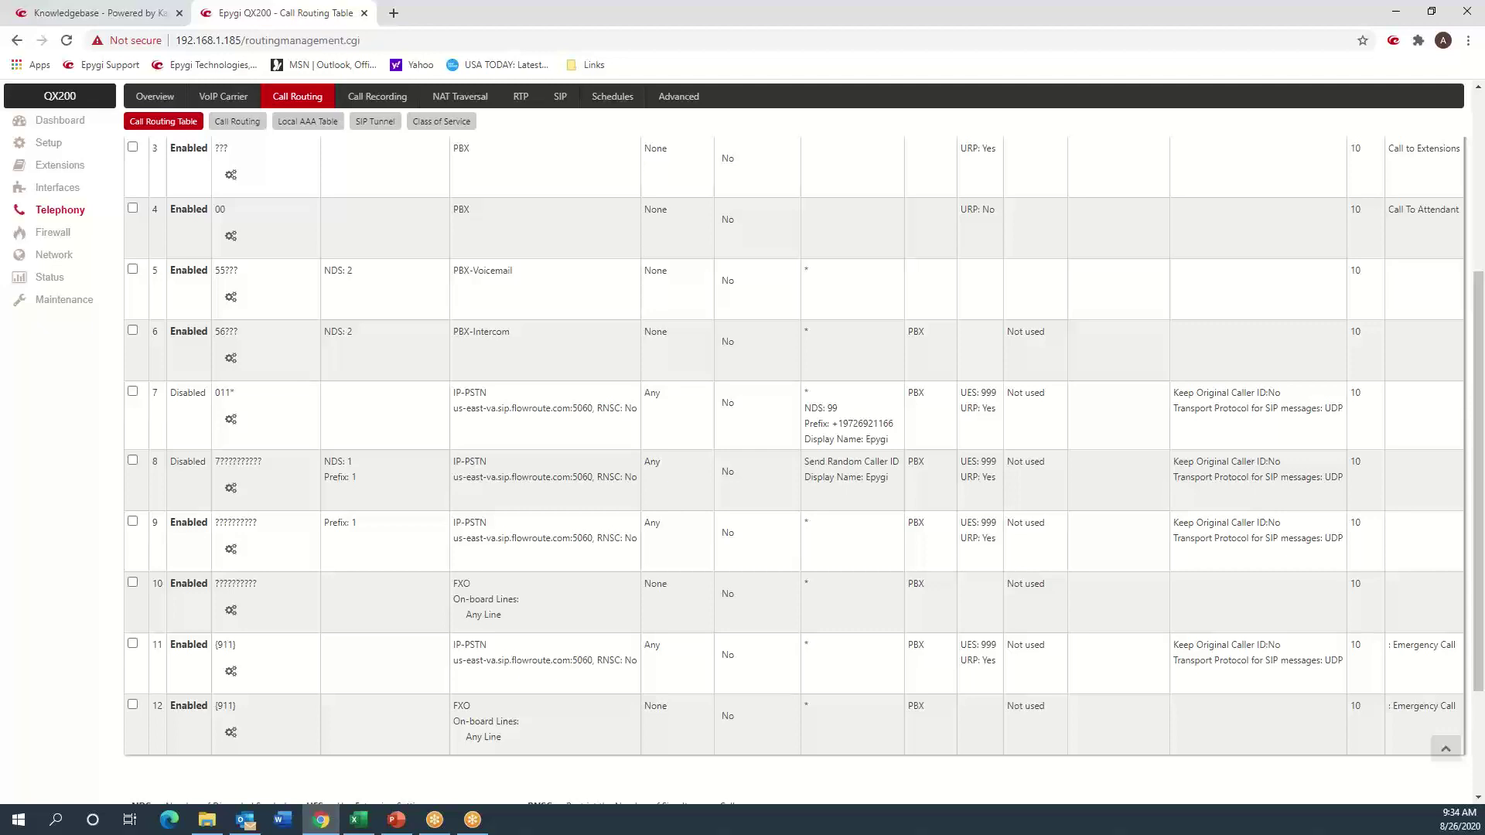
pyautogui.click(358, 820)
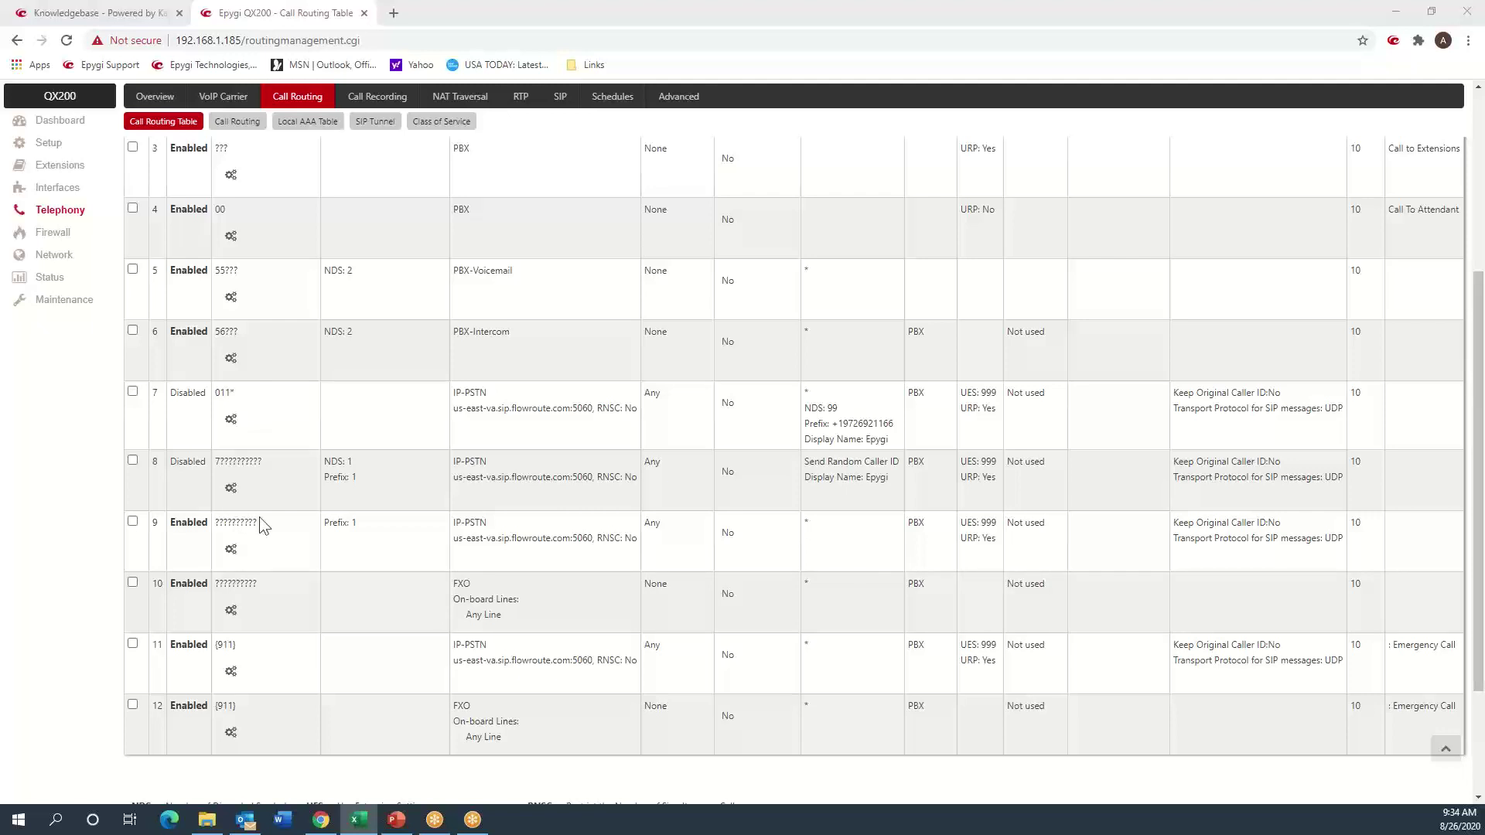
# - Find the outbound INVITE in System Logs and highlight the trunk username in its Contact line
pyautogui.click(63, 306)
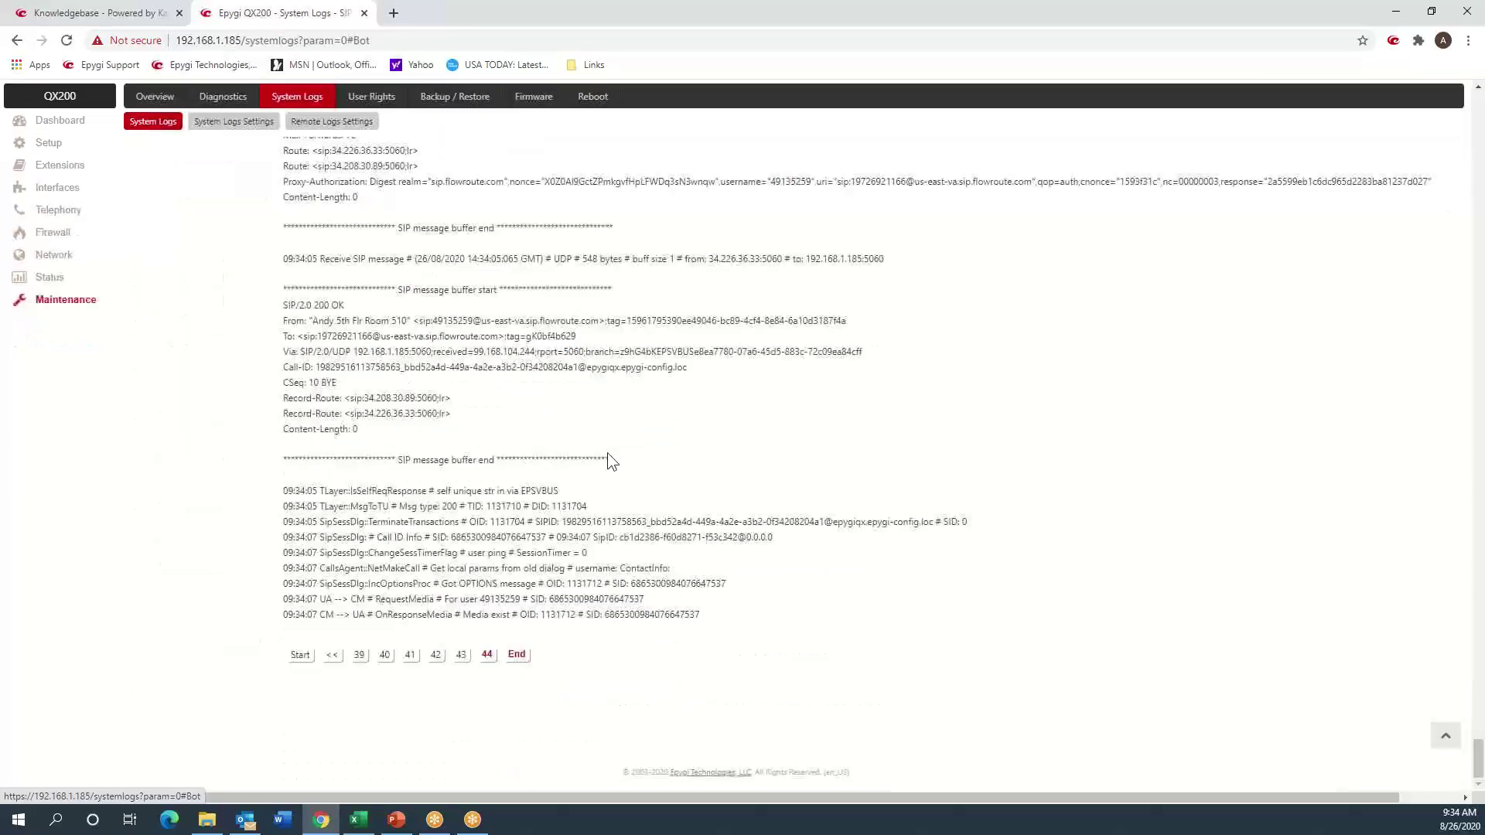
pyautogui.scroll(10, 559, 454)
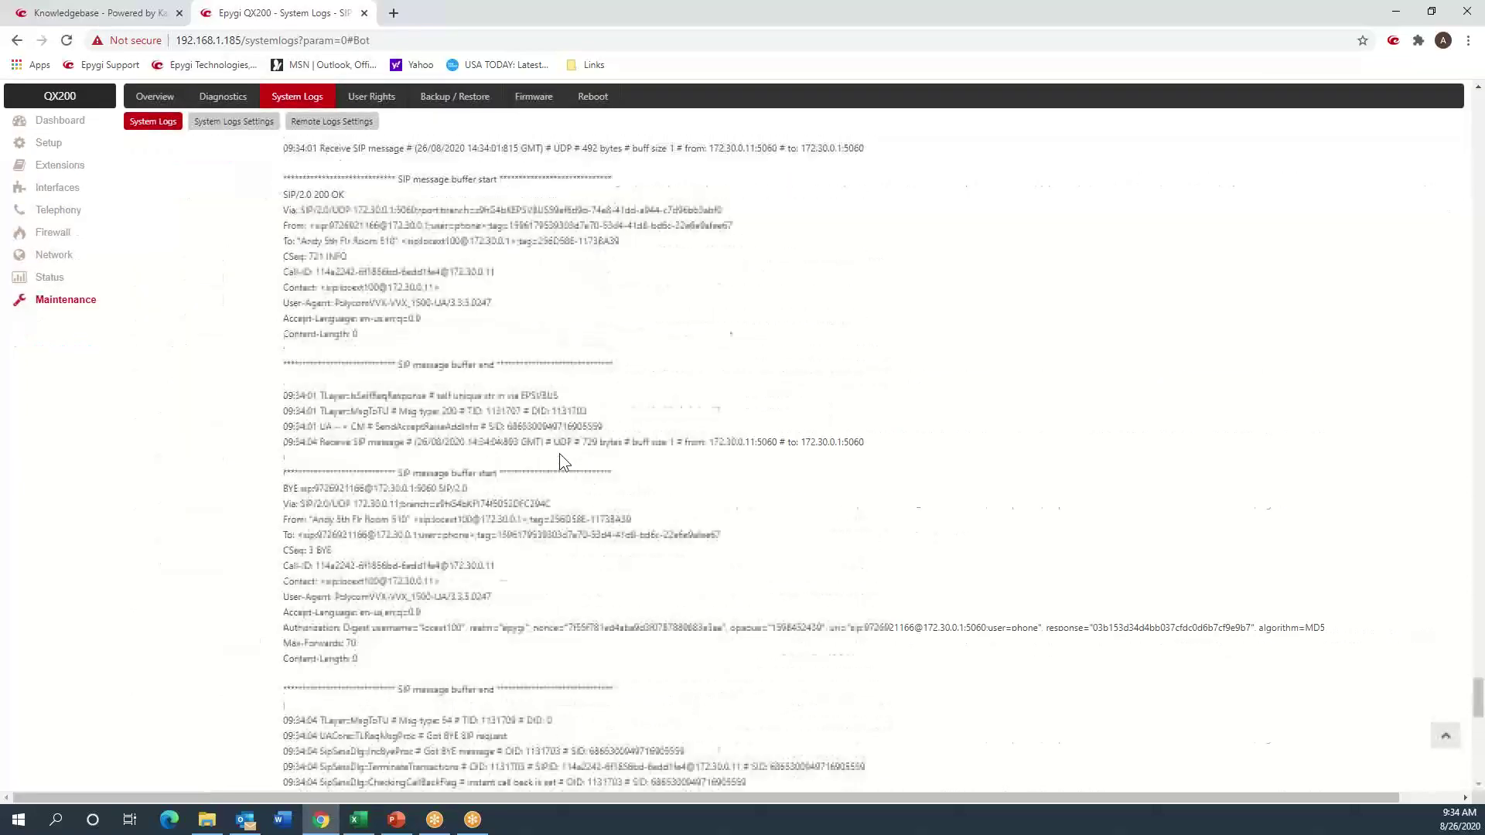
pyautogui.scroll(8, 562, 458)
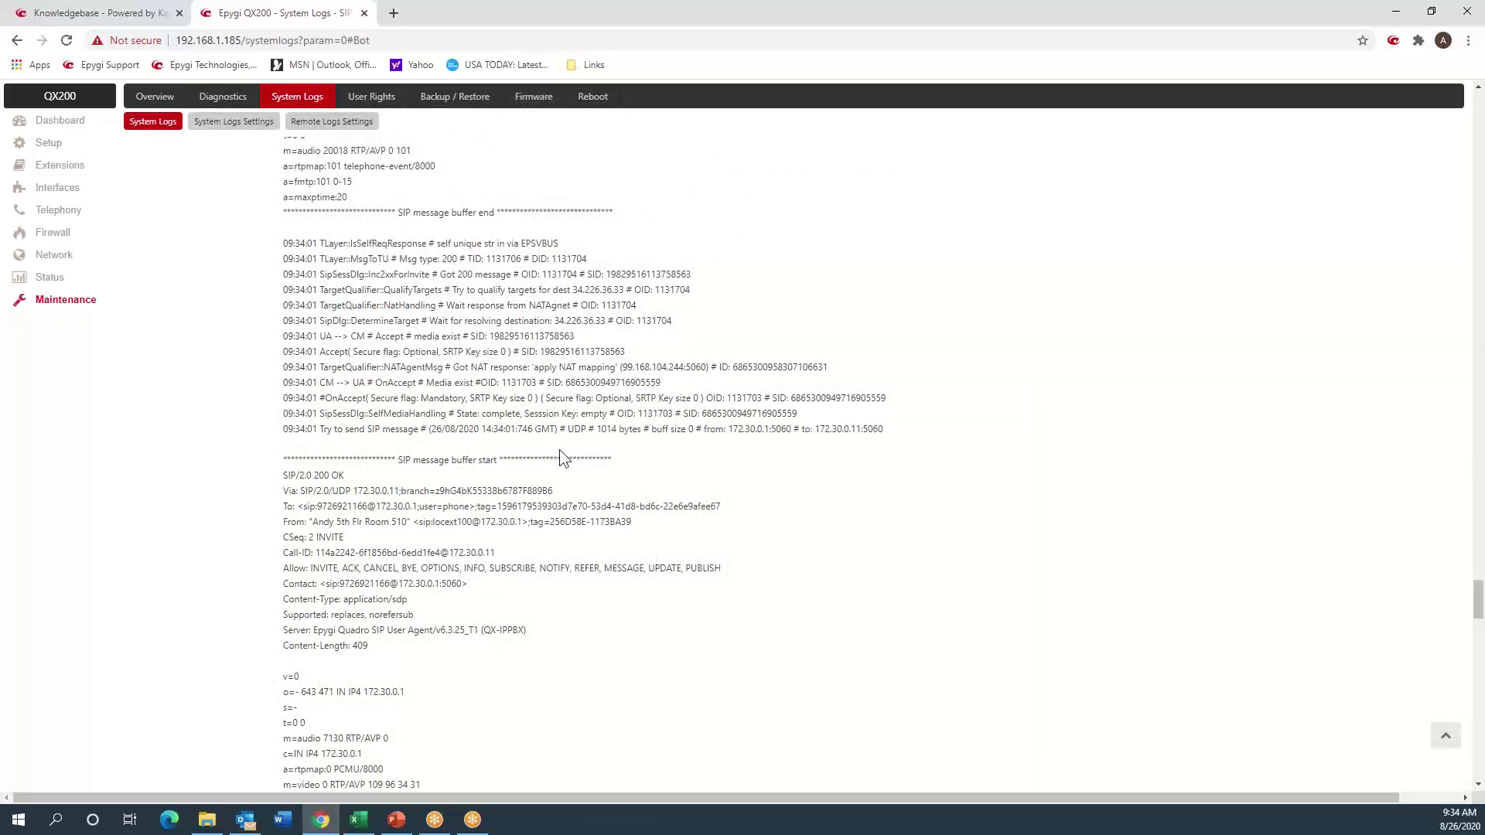
pyautogui.scroll(5, 559, 458)
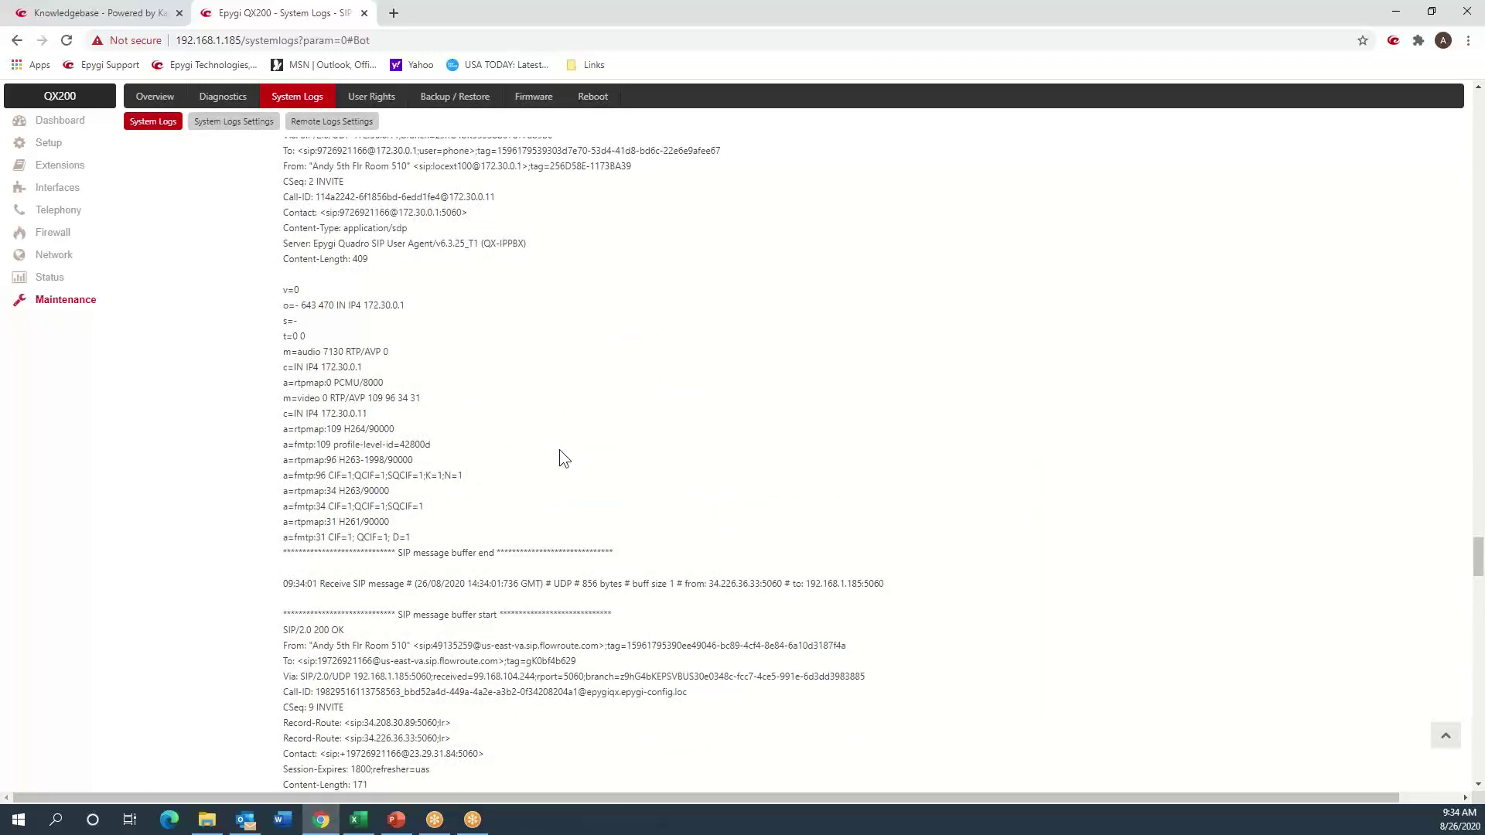
pyautogui.scroll(4, 560, 452)
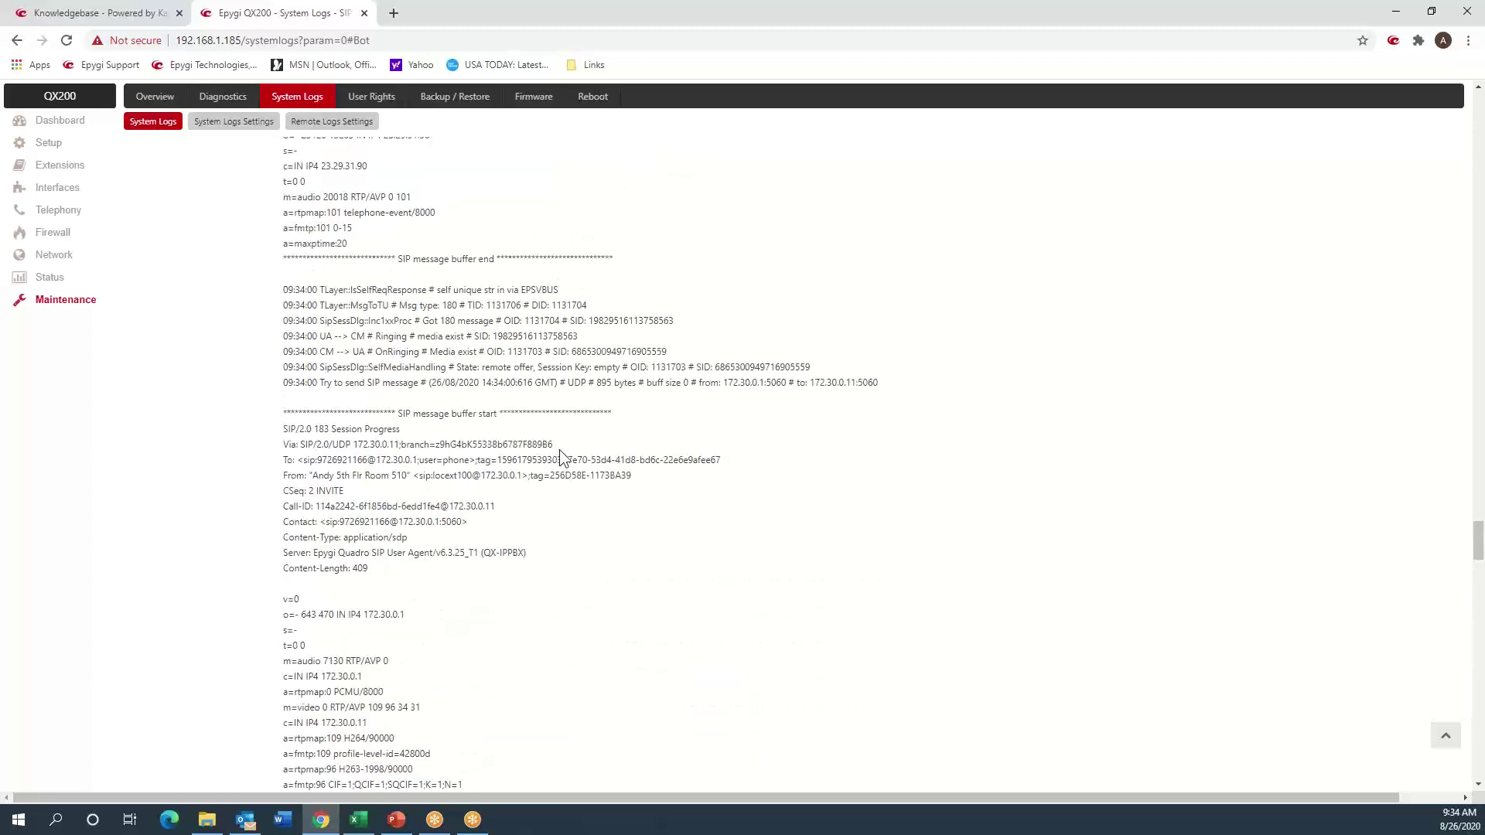
pyautogui.scroll(10, 560, 452)
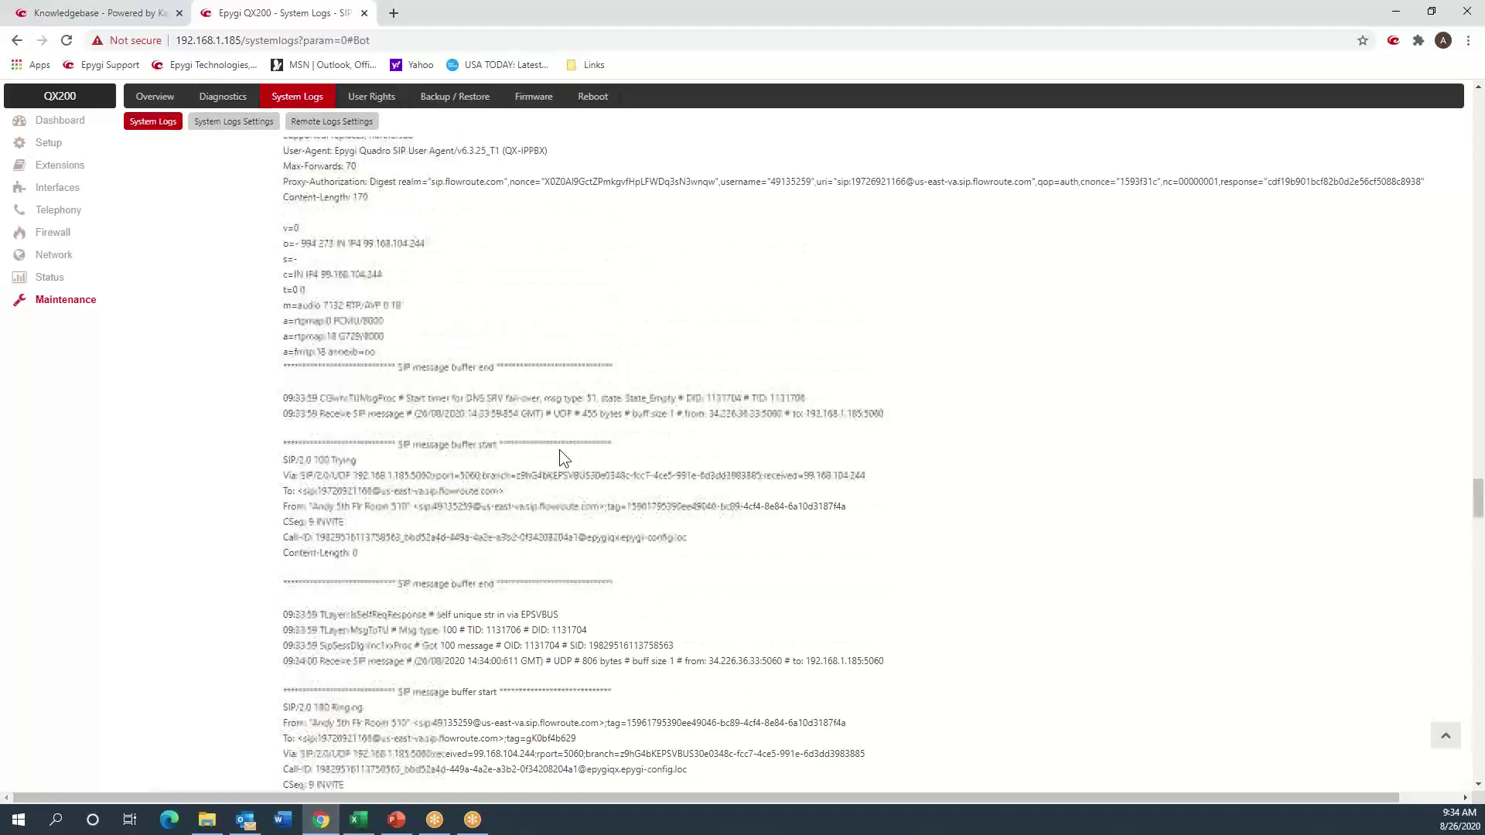
pyautogui.scroll(2, 559, 450)
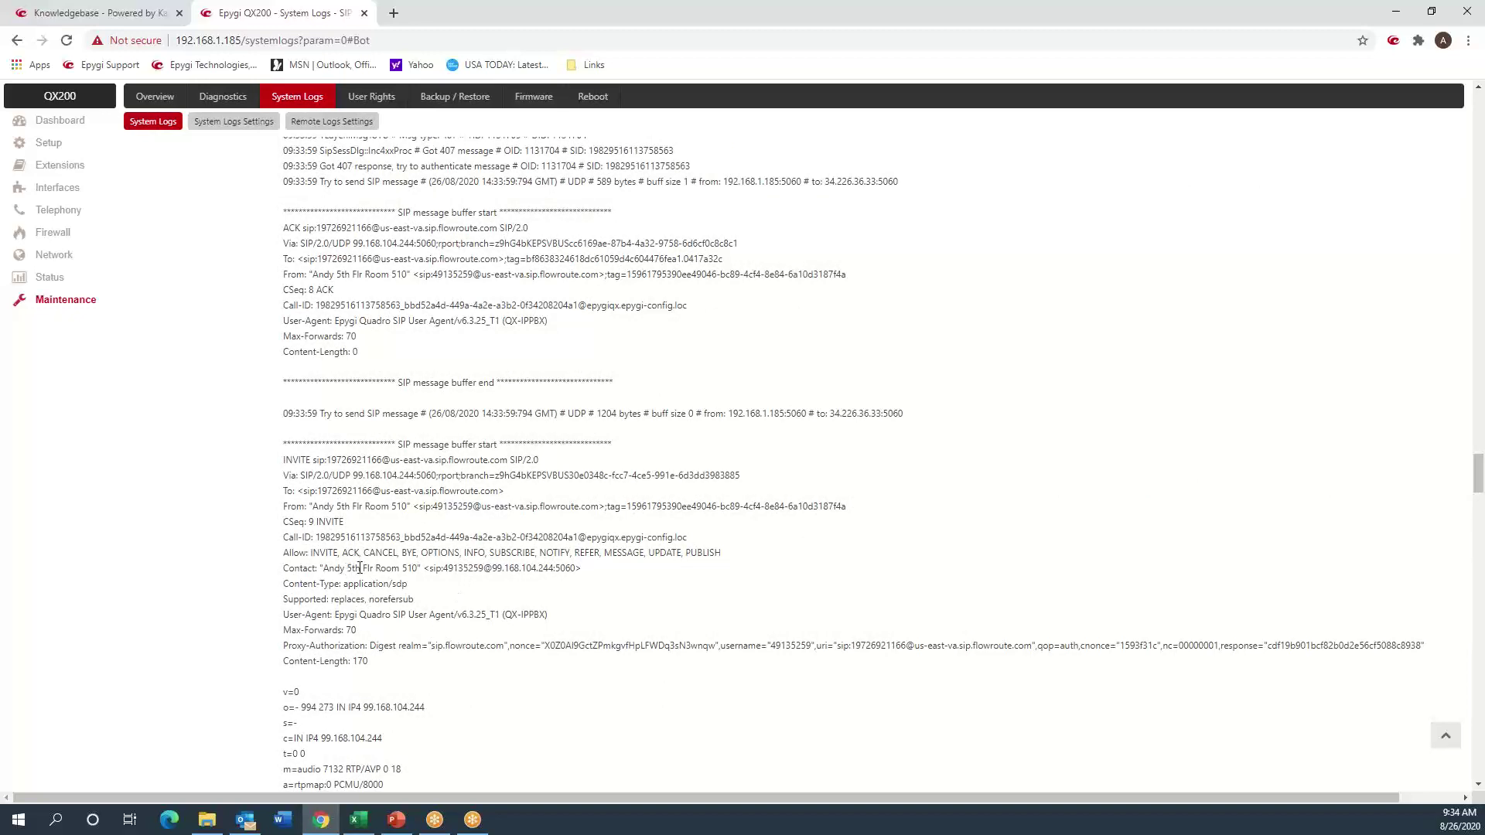
pyautogui.doubleClick(463, 569)
pyautogui.click(429, 520)
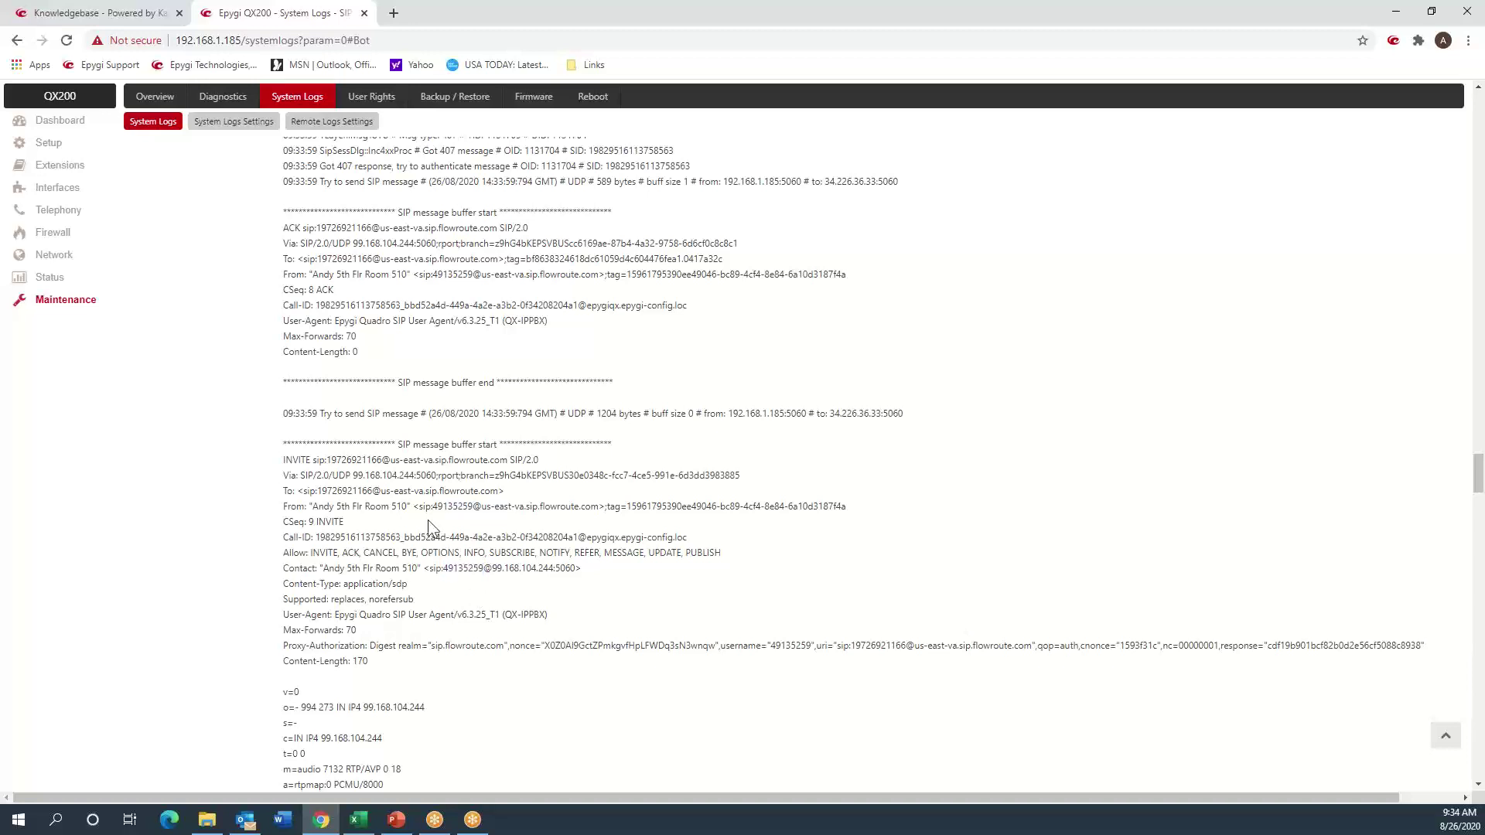
pyautogui.doubleClick(453, 570)
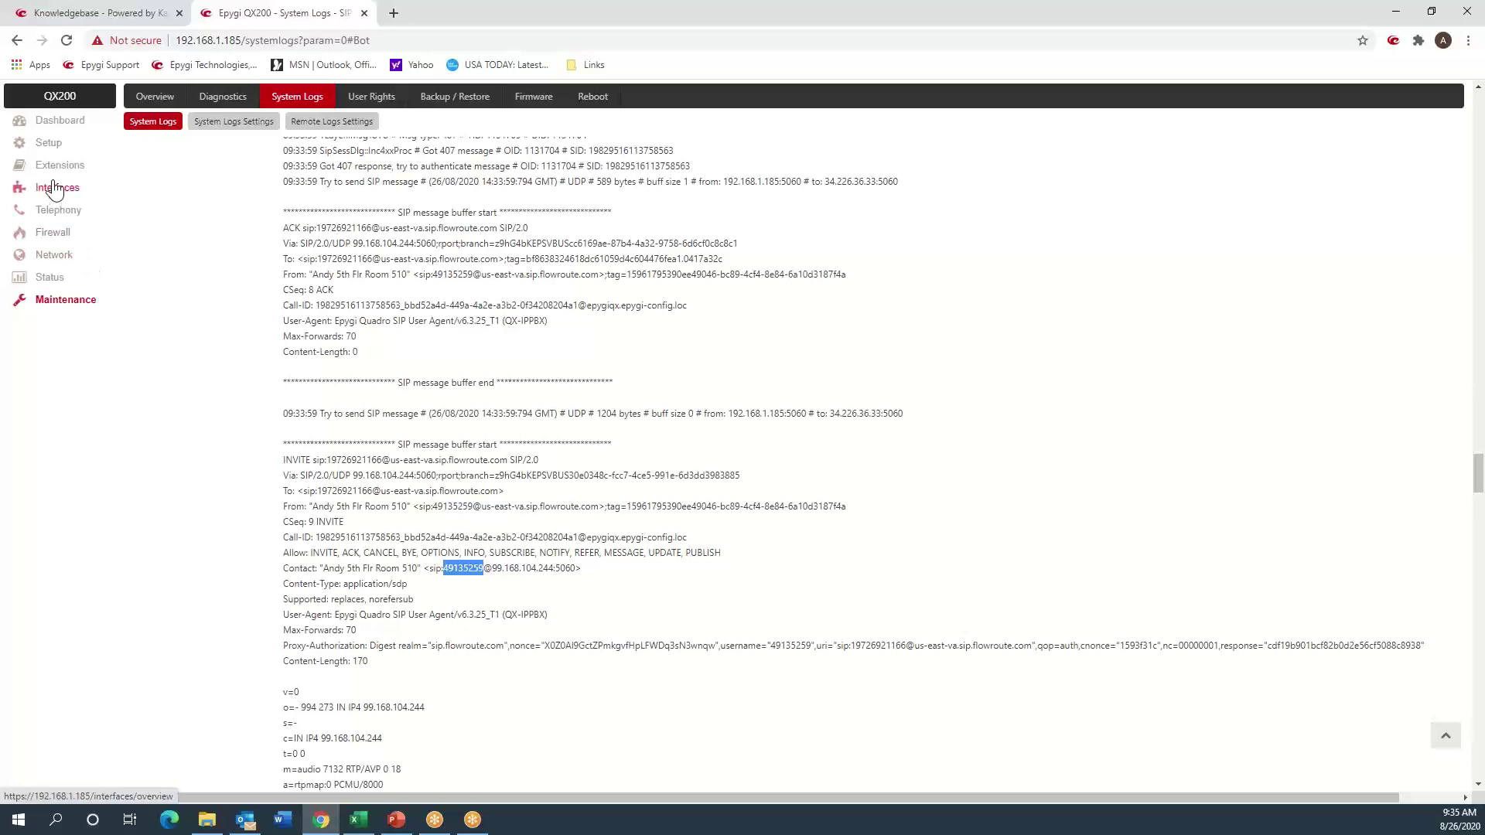
pyautogui.click(61, 212)
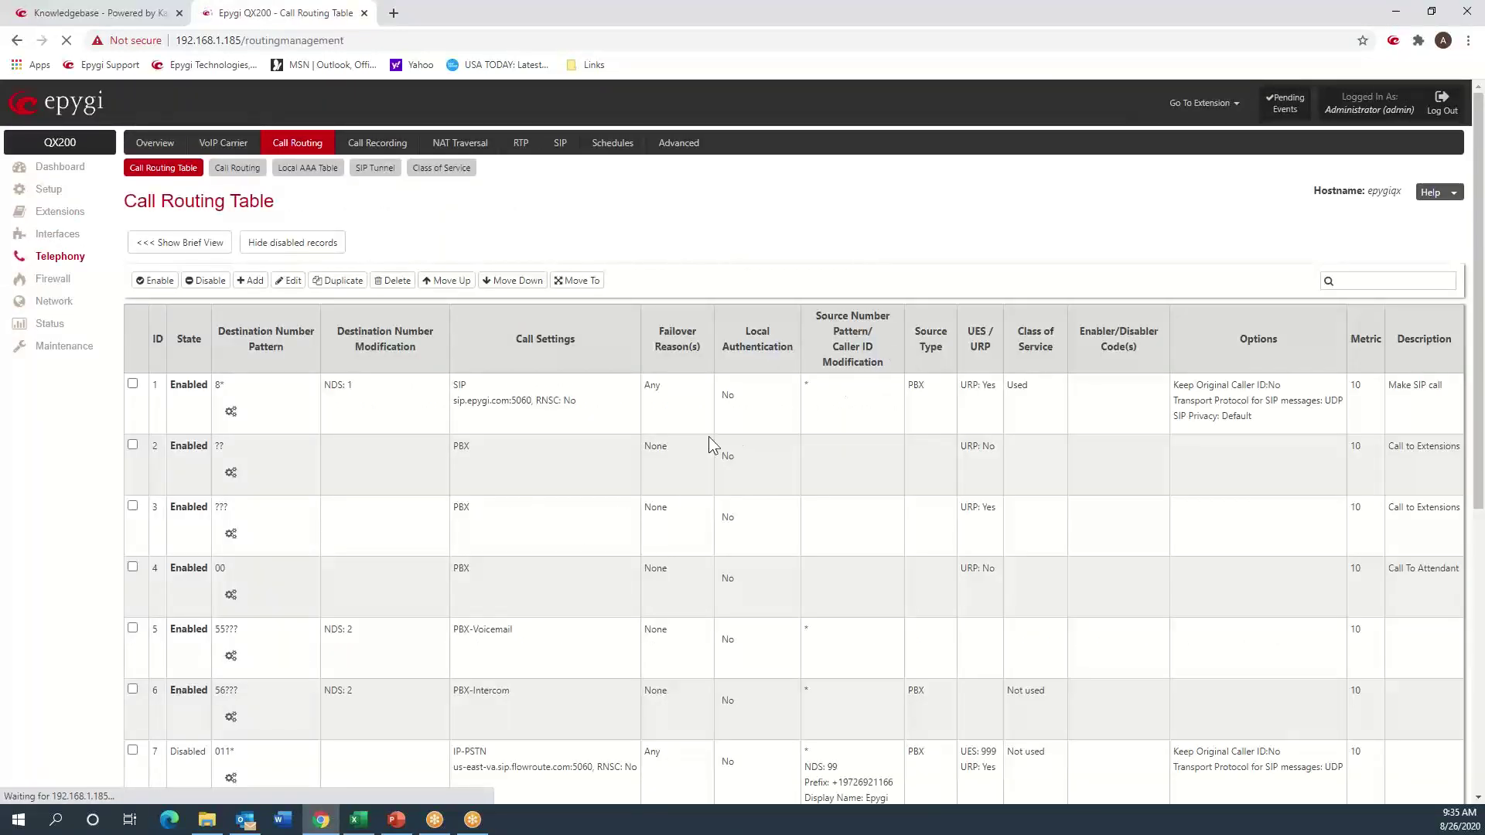
# - Reopen route 9 in the Call Routing Wizard and advance to Filter on Source / Modify Caller ID
pyautogui.scroll(-5, 545, 448)
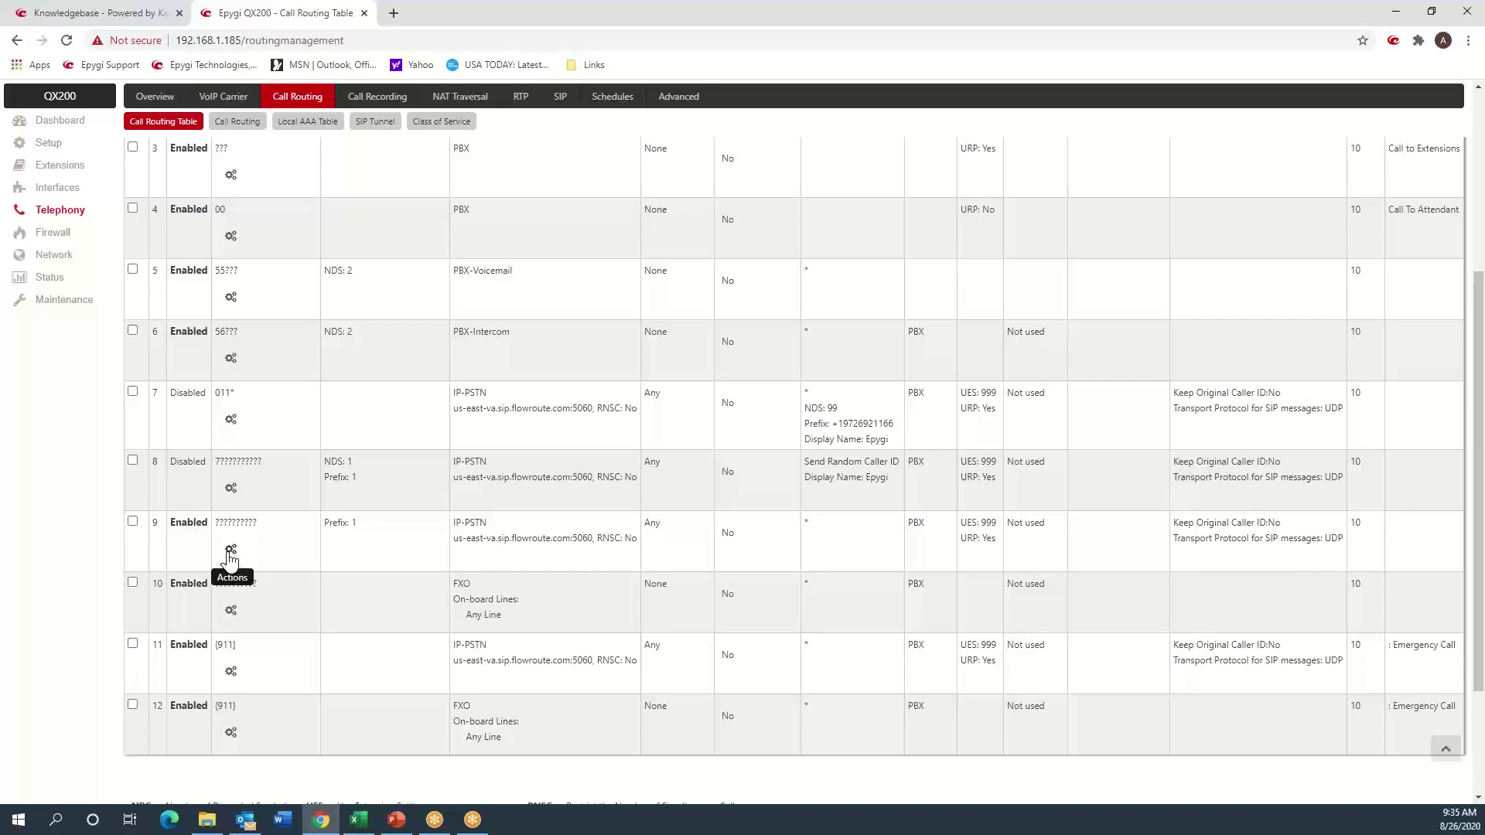
pyautogui.click(230, 552)
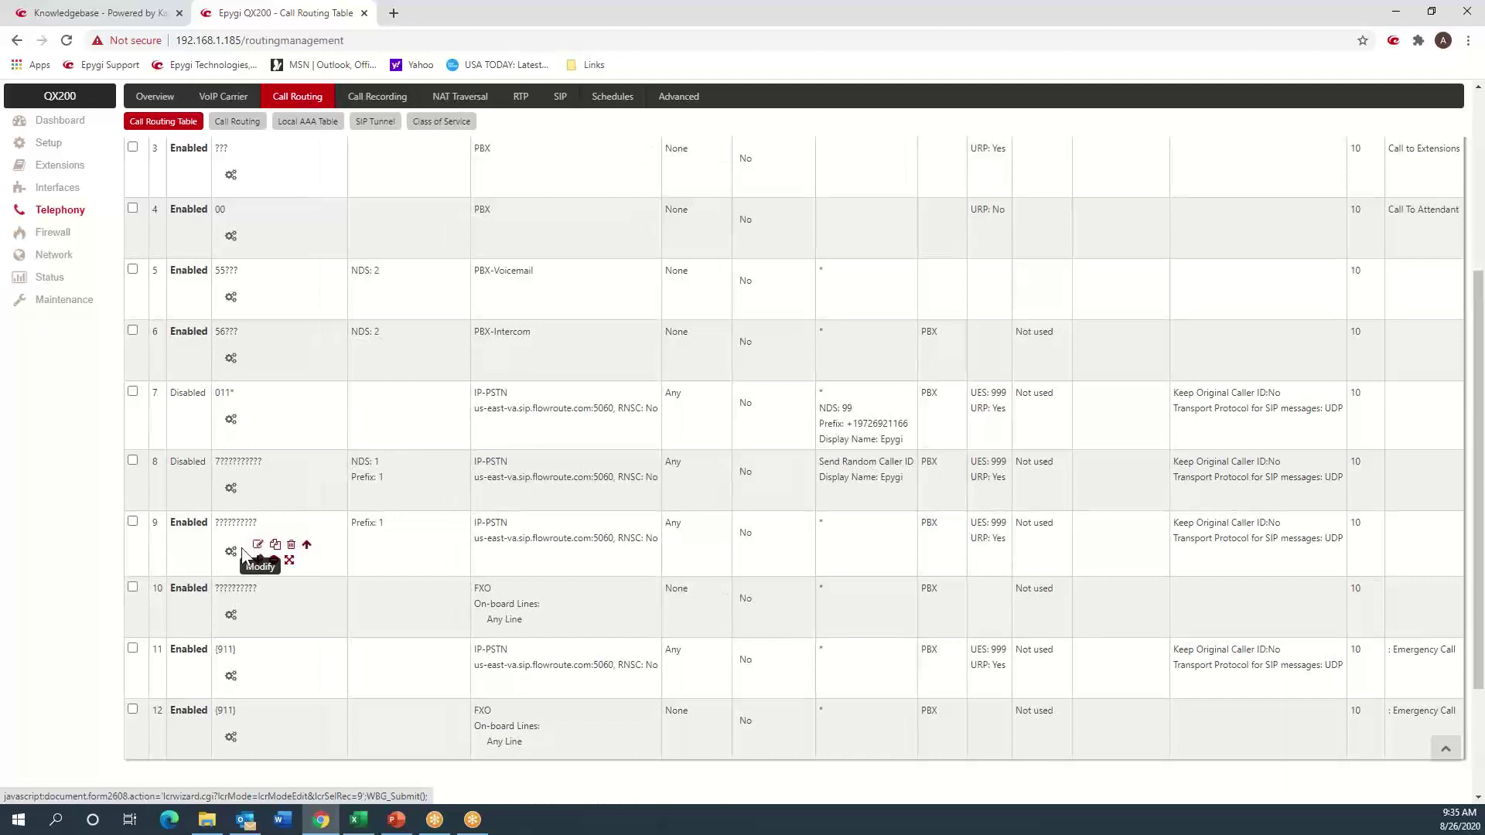
pyautogui.click(246, 551)
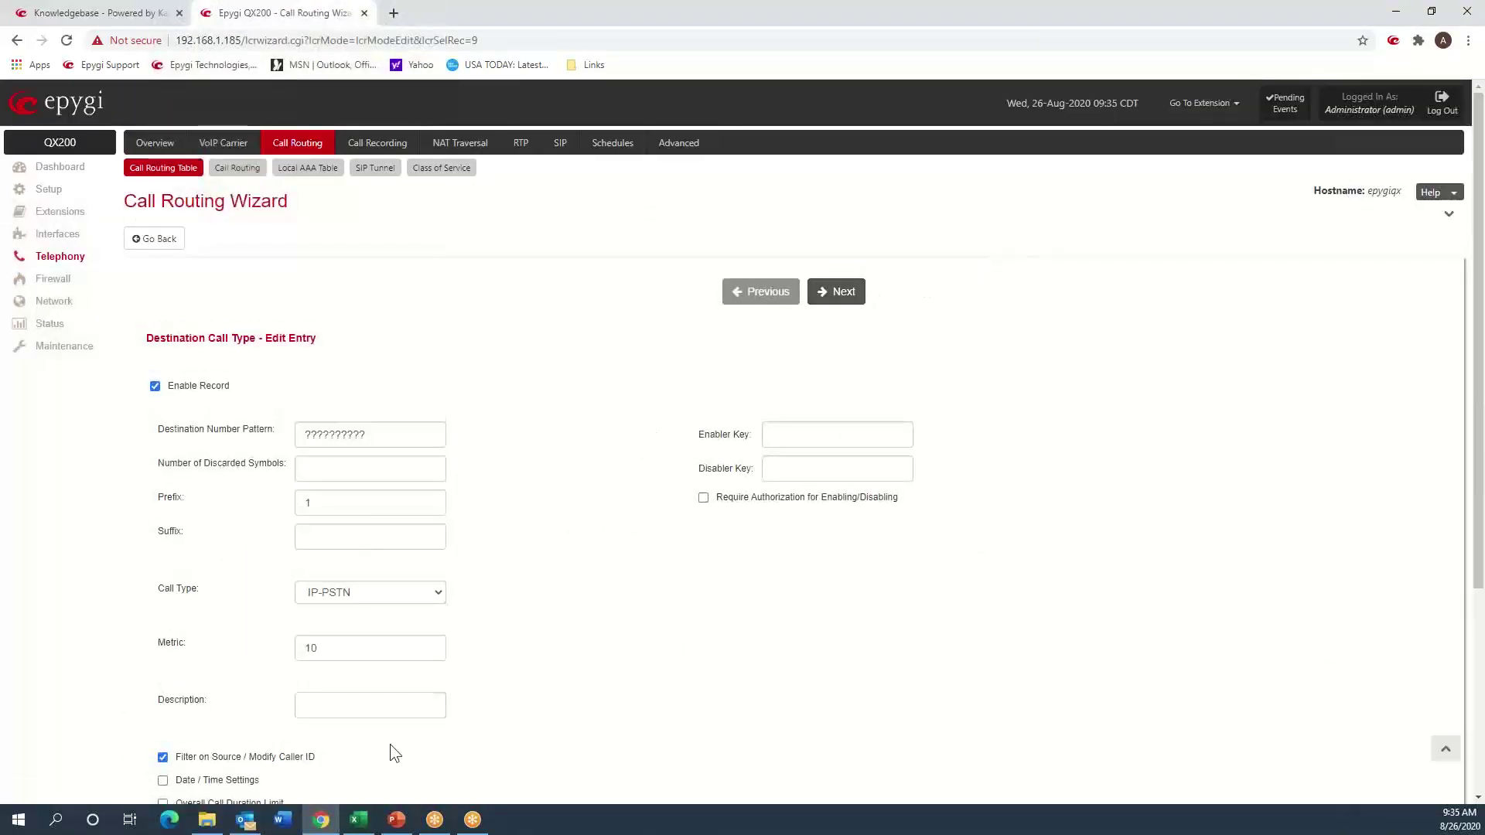
pyautogui.moveTo(331, 760); pyautogui.dragTo(234, 769)
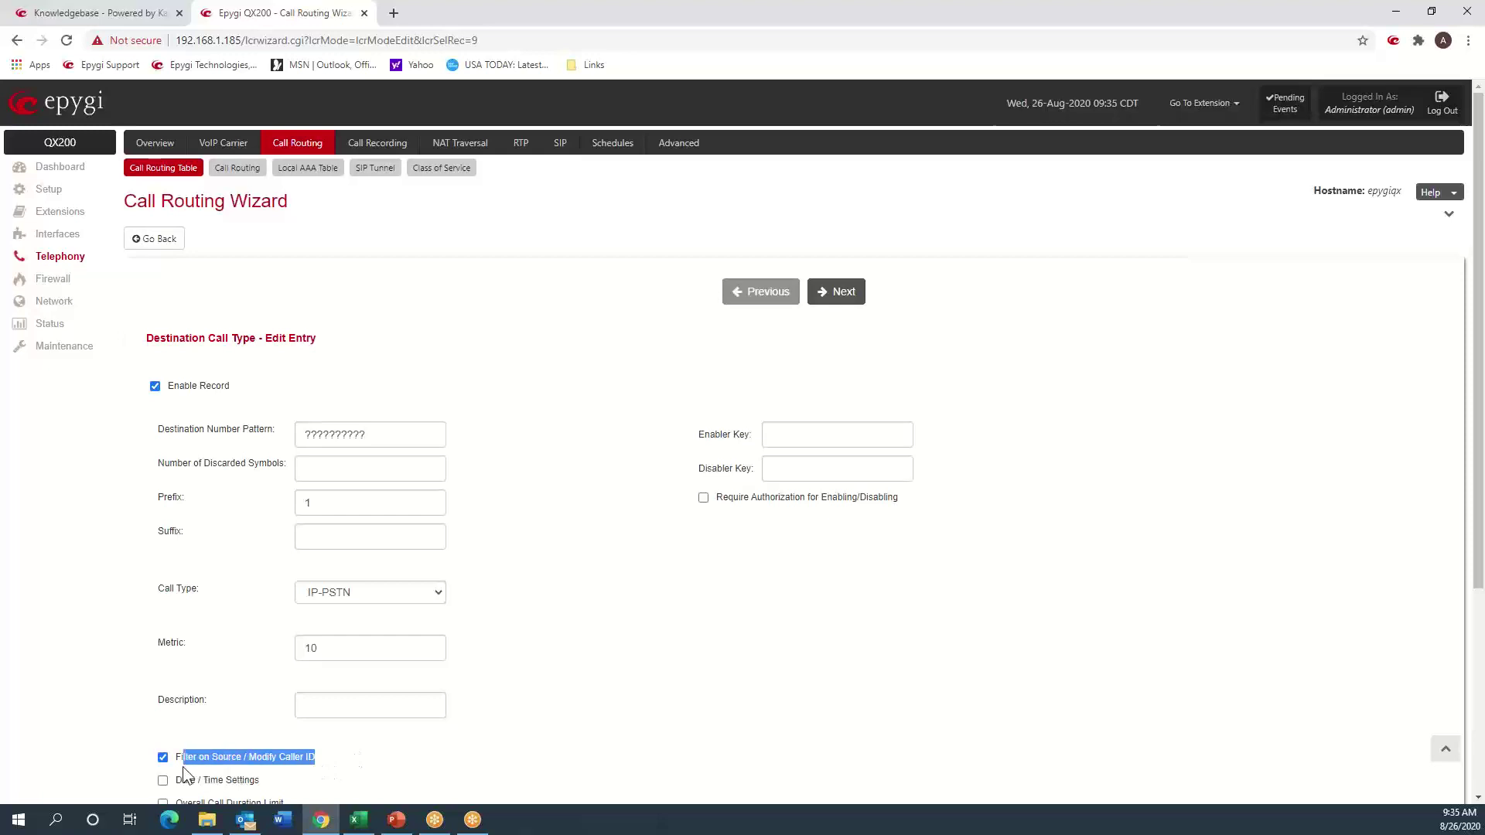
pyautogui.click(813, 396)
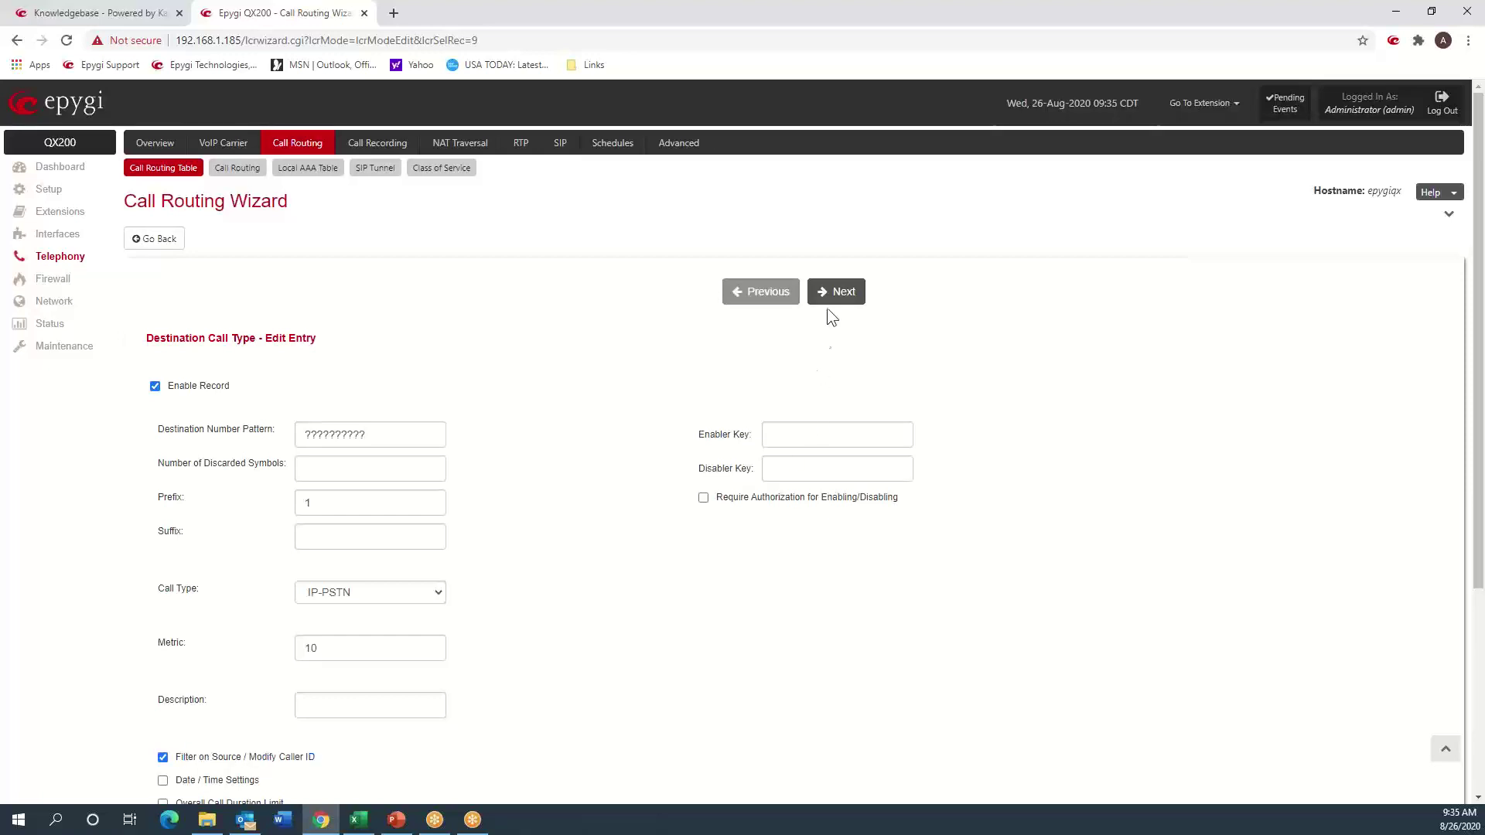
pyautogui.click(830, 300)
pyautogui.click(830, 292)
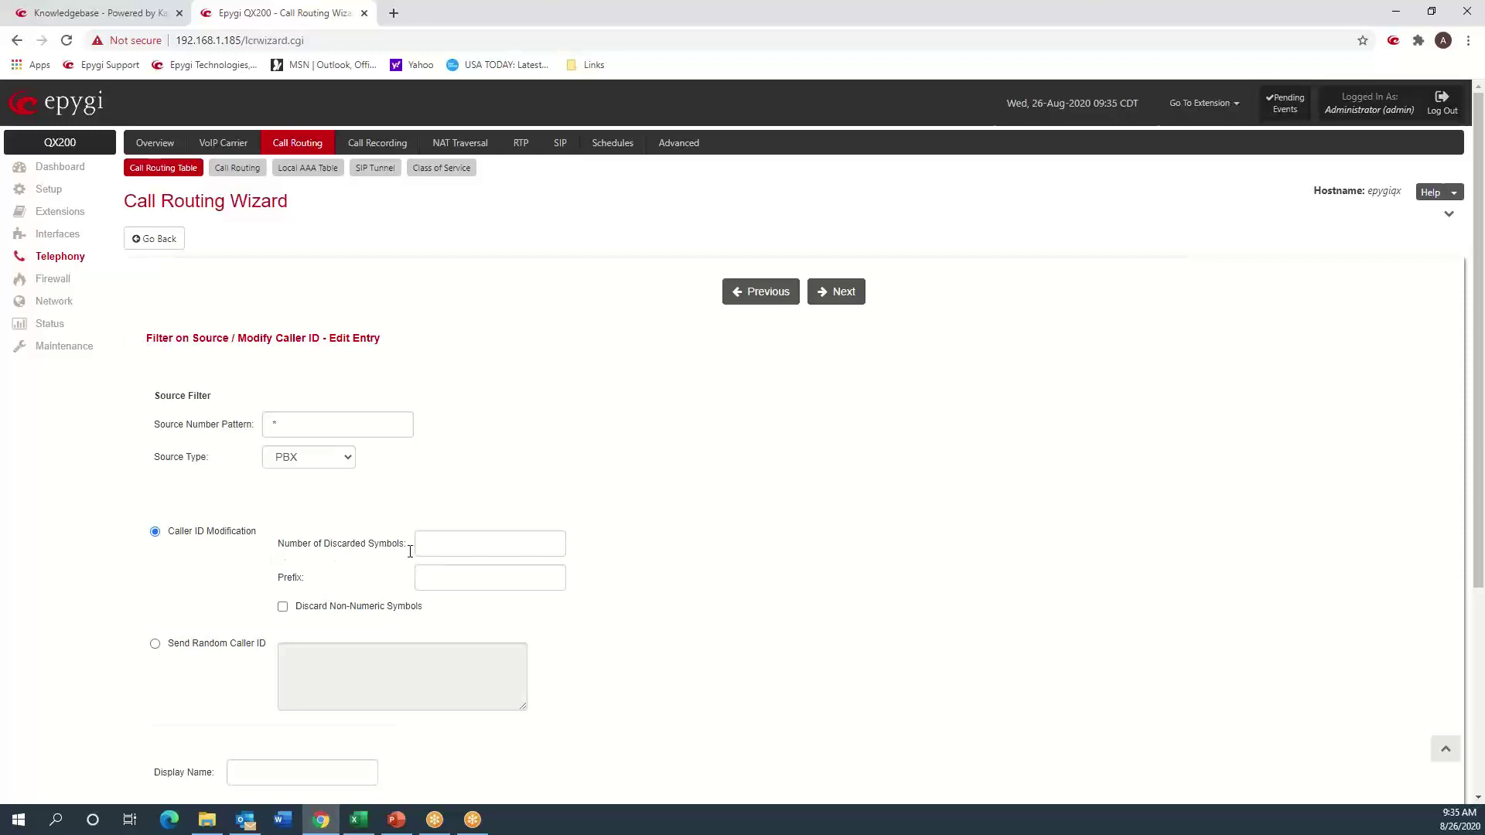
# - Set route 9 to discard 99 caller ID symbols, prefix the main number, and save it
pyautogui.click(437, 543)
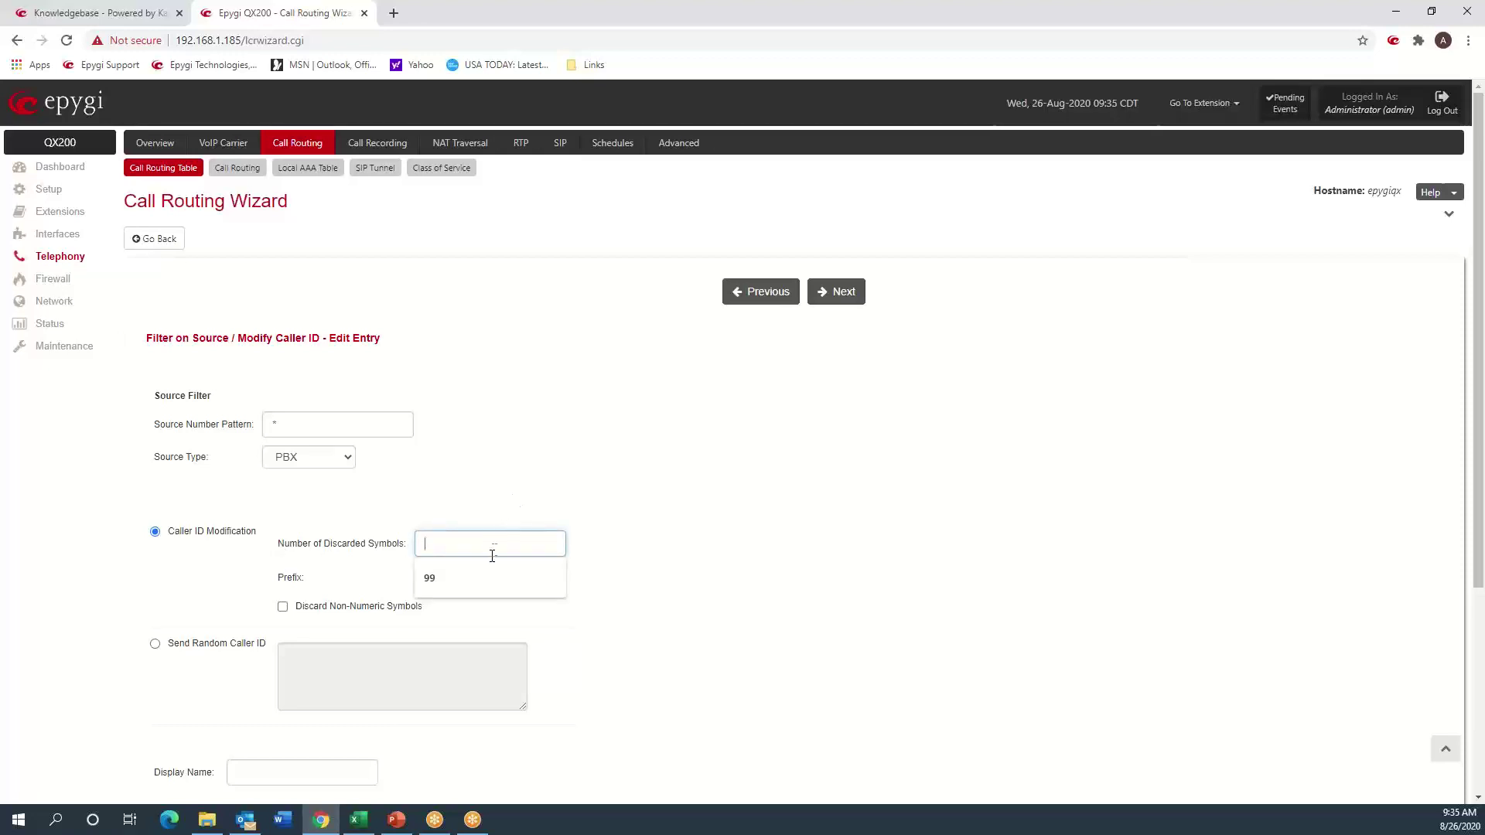
pyautogui.click(479, 577)
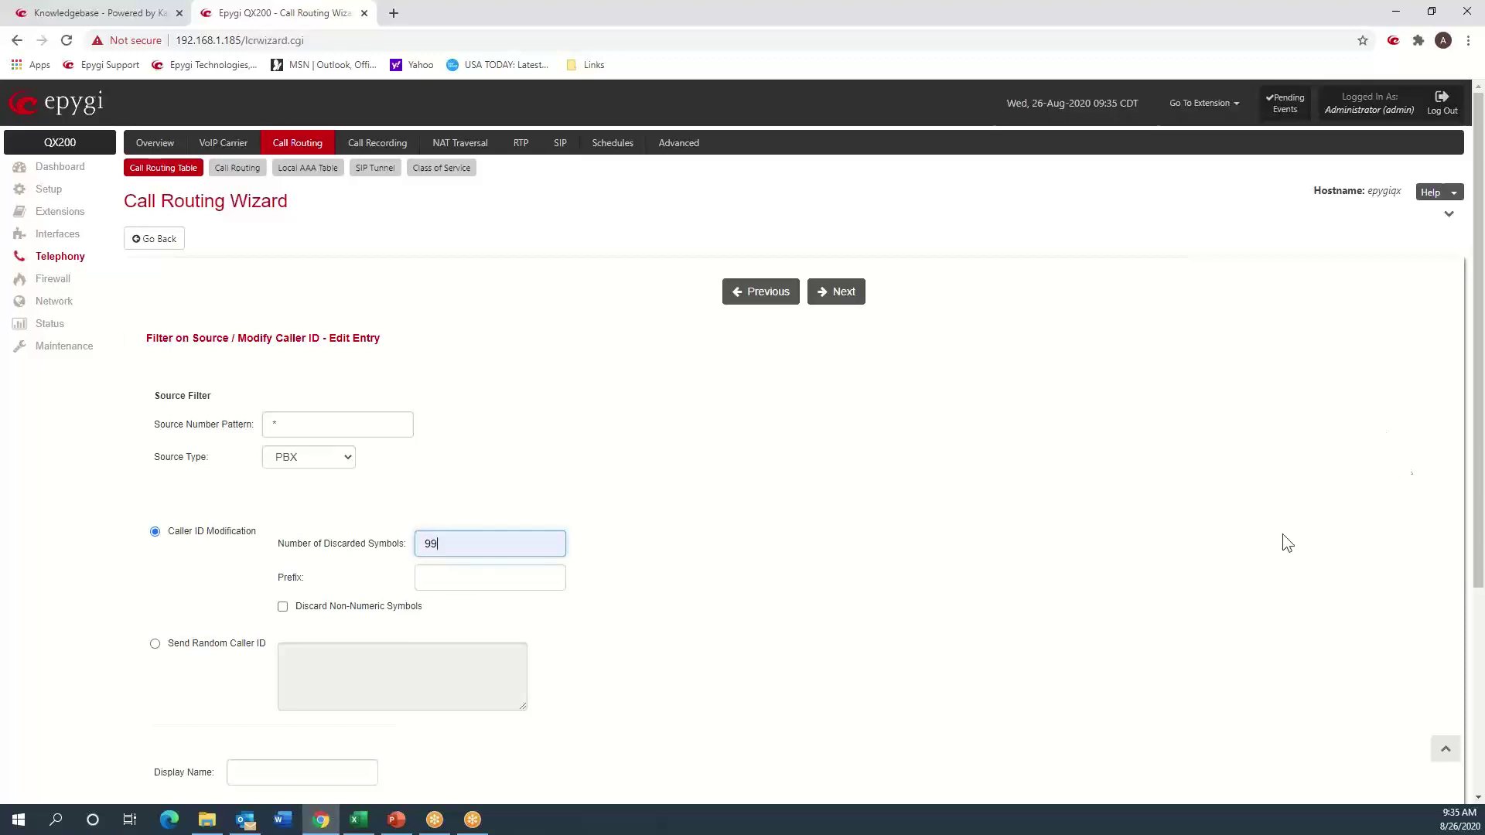
pyautogui.click(485, 586)
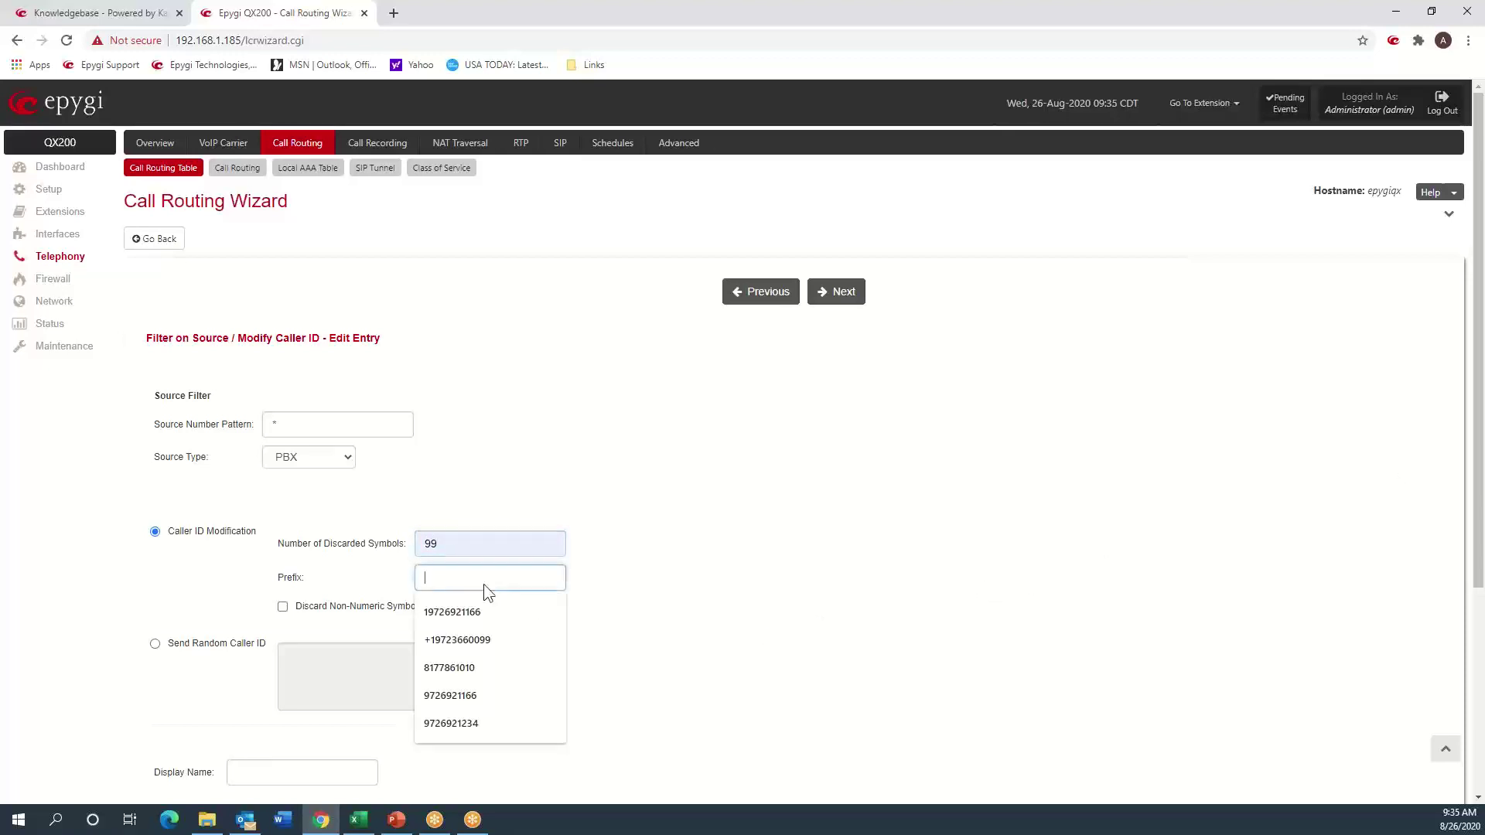
pyautogui.click(508, 721)
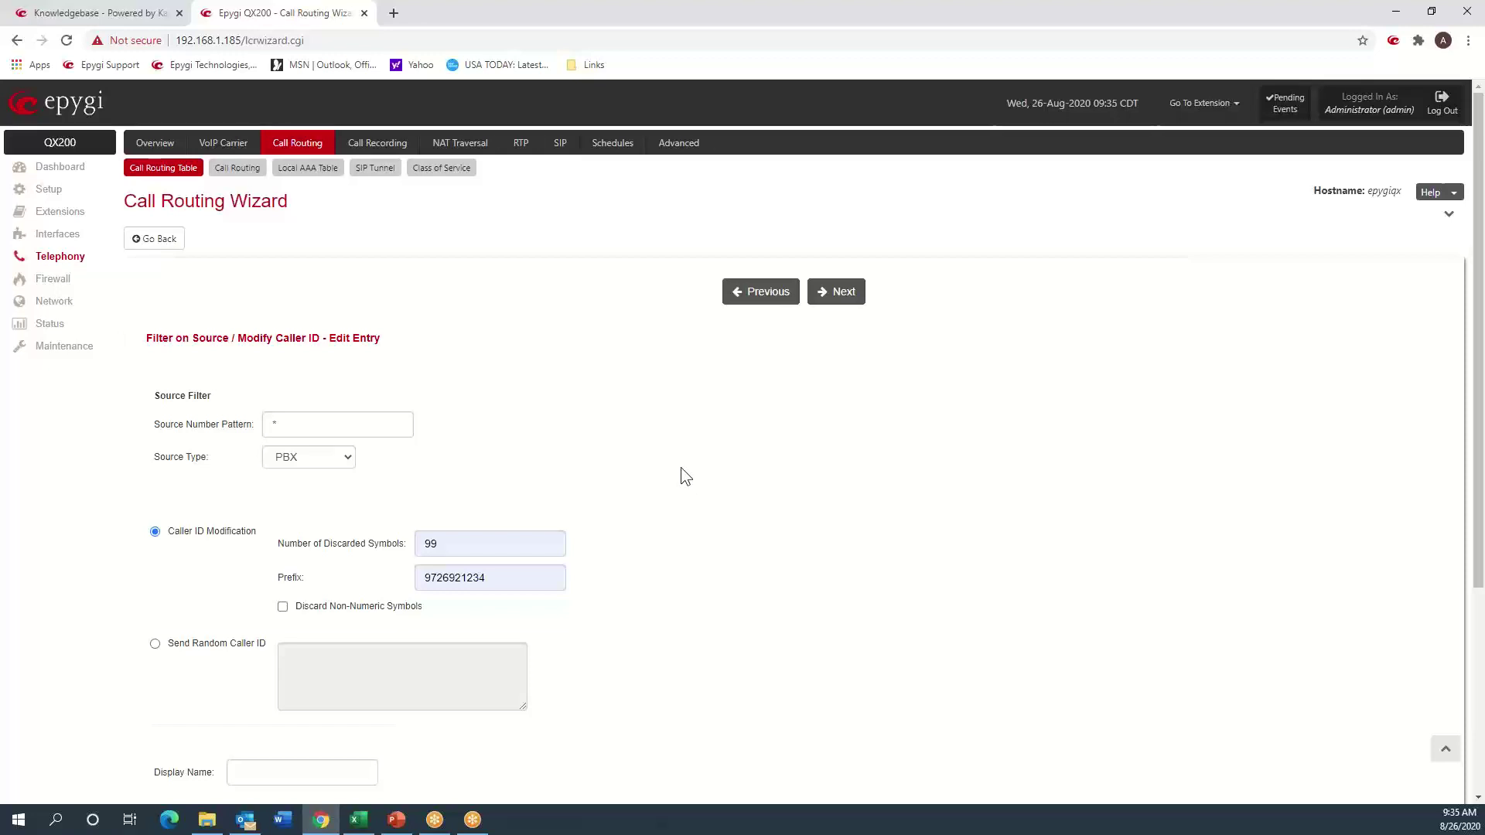
pyautogui.click(839, 301)
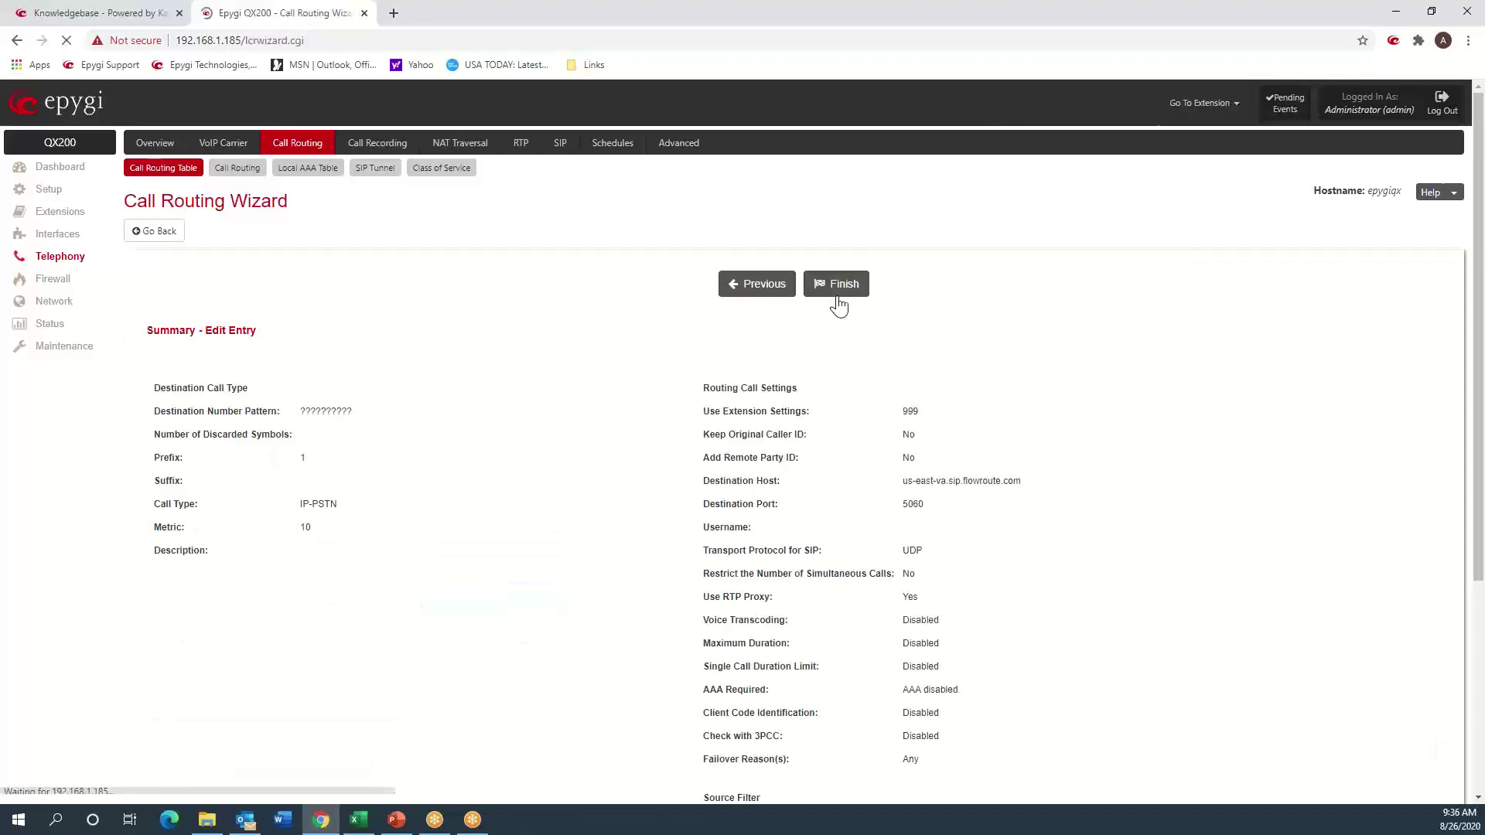
pyautogui.click(841, 294)
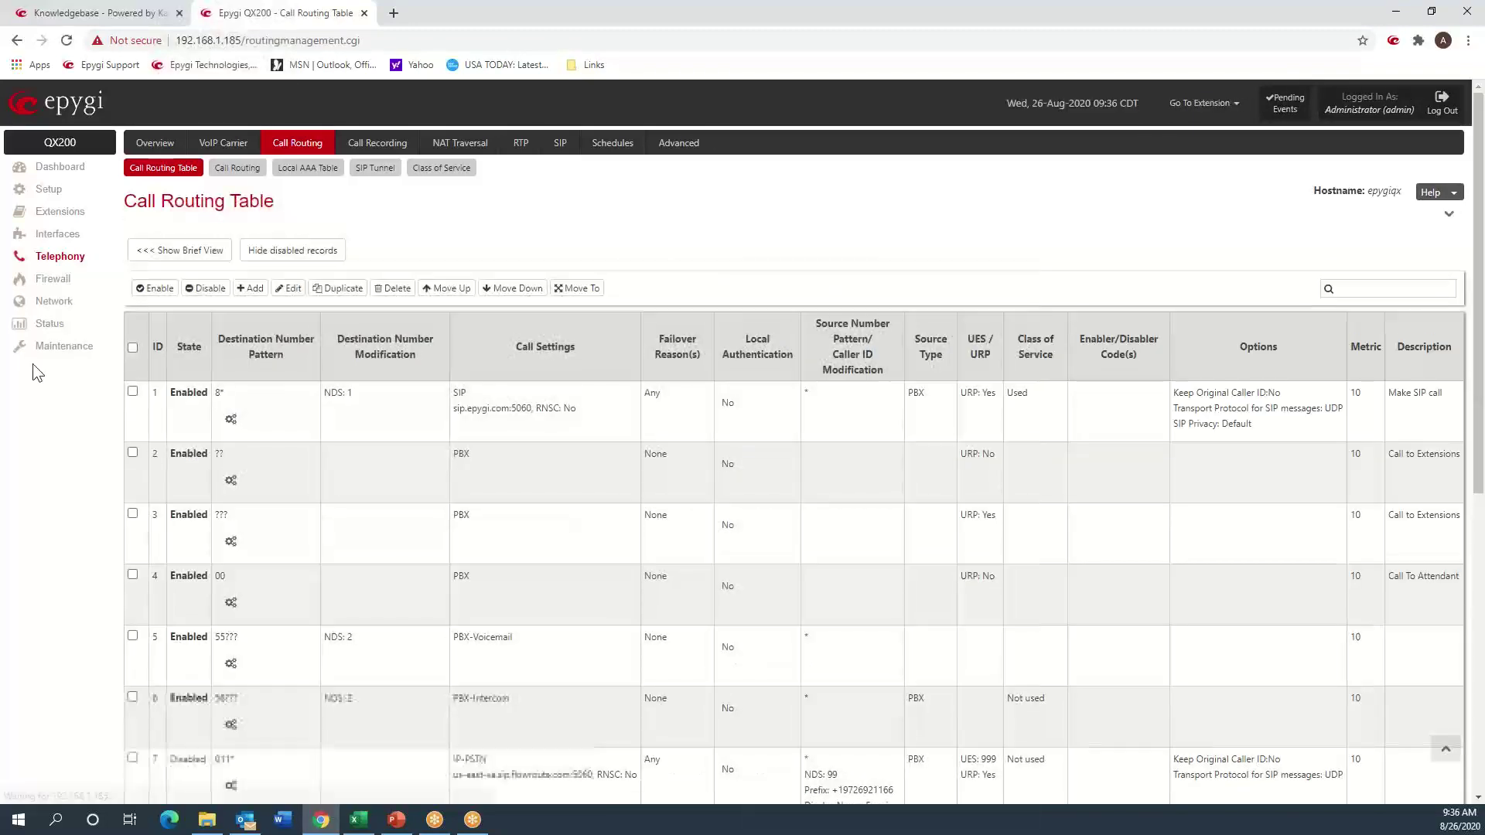
# - Change the System Logs Settings comment to Test2 and mark all logs with it
pyautogui.click(43, 359)
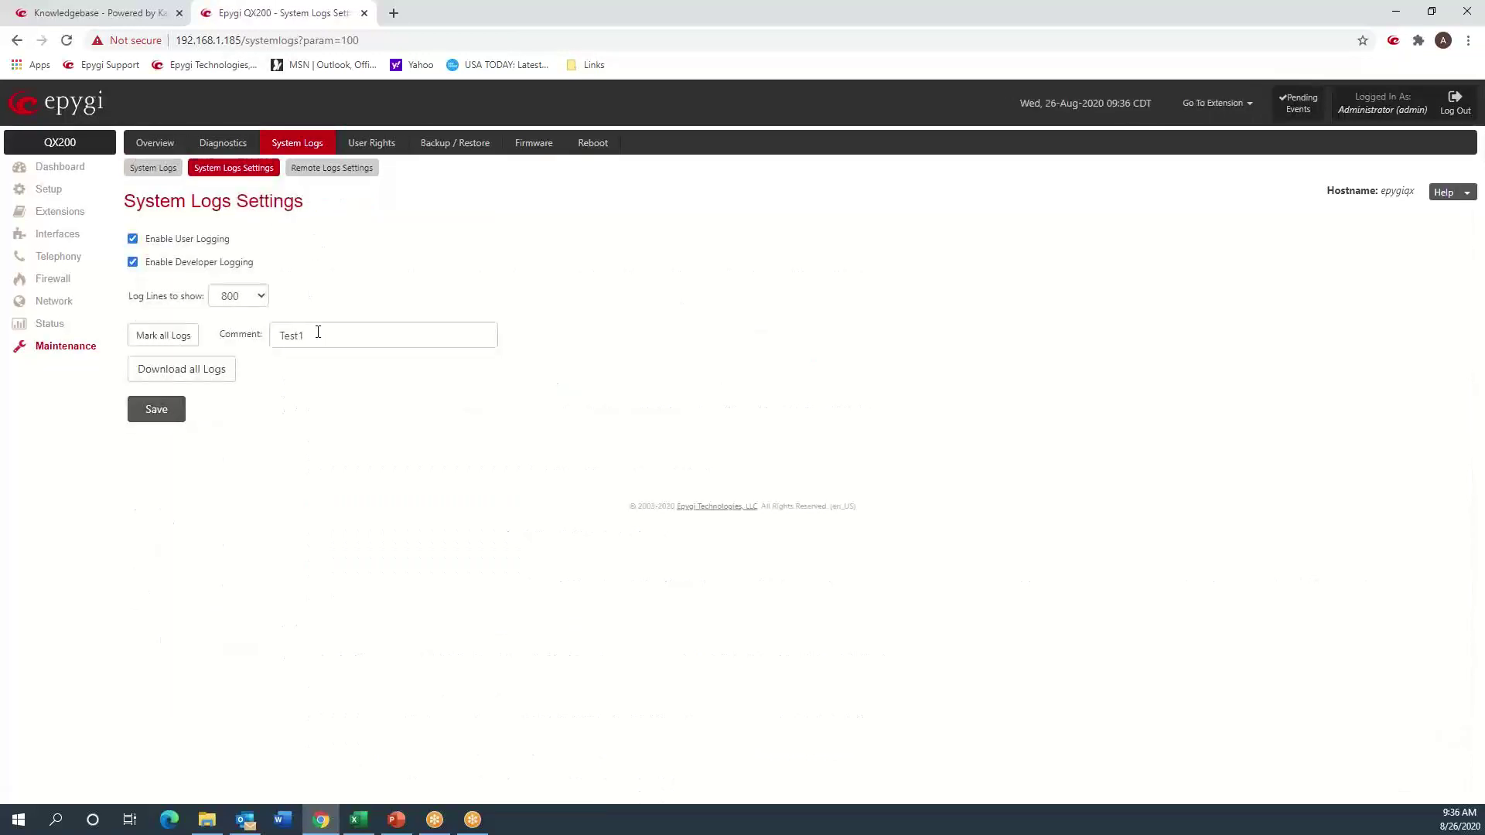
pyautogui.click(318, 332)
pyautogui.press('BackSpace')
pyautogui.write('2')
pyautogui.press('Return')
pyautogui.click(185, 348)
# - Search the log for test2 and inspect the INVITE's dialled number, calling number, public IP and audio port 7136
pyautogui.click(151, 176)
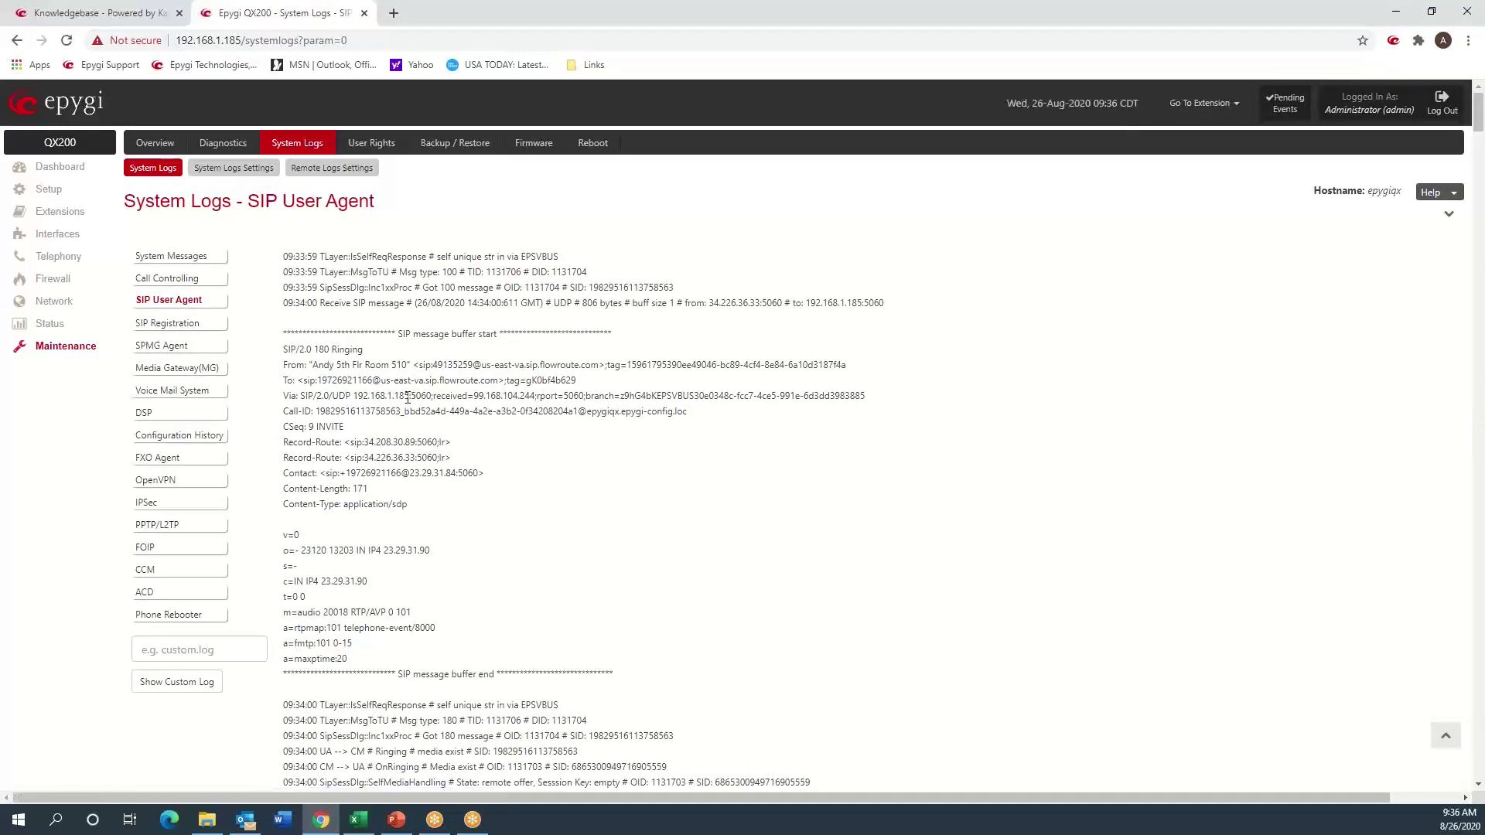
pyautogui.hotkey('ctrl', 'f')
pyautogui.write('test2')
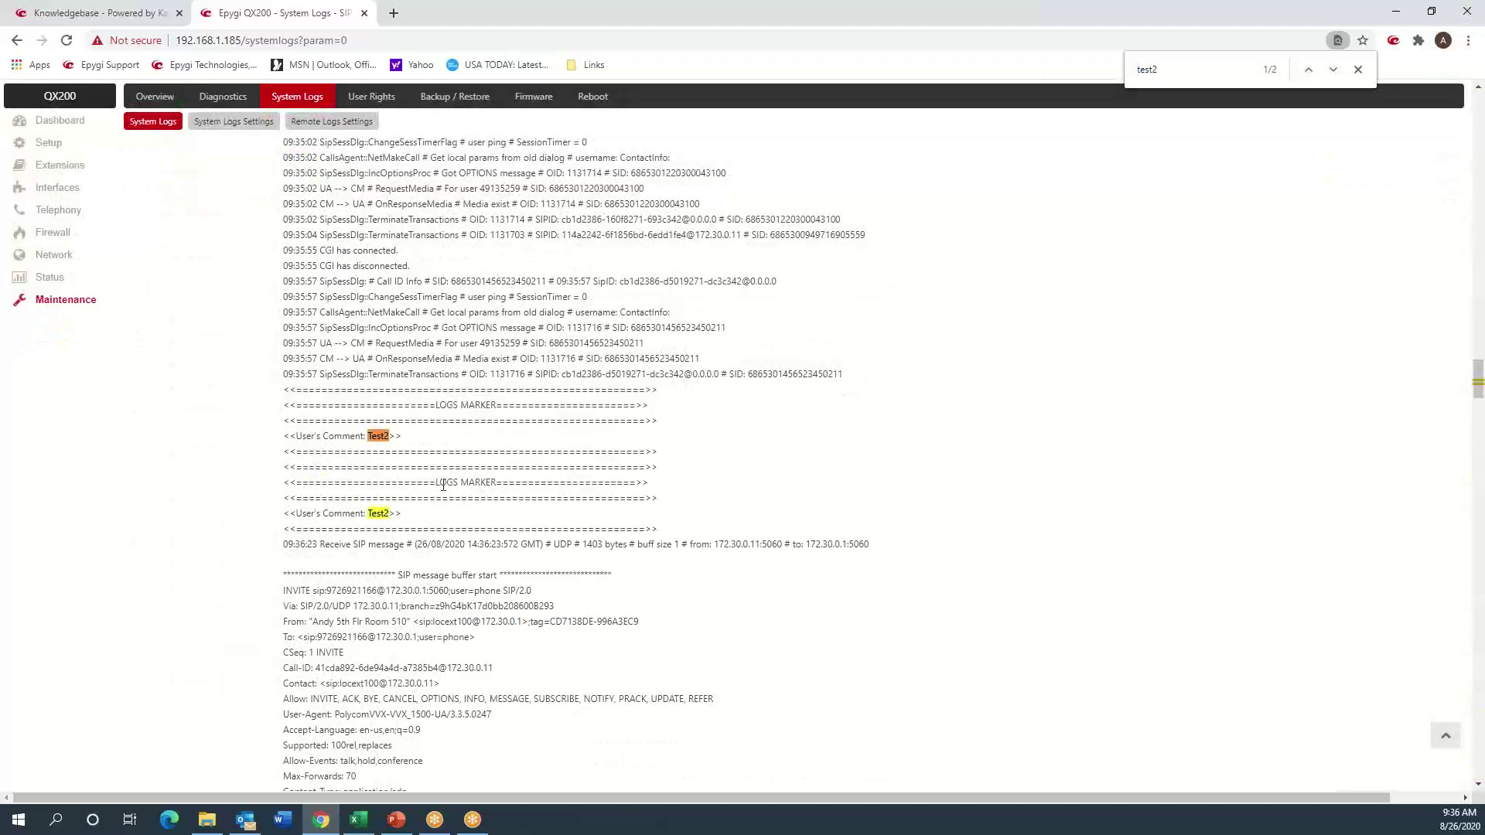
pyautogui.scroll(-2, 461, 513)
pyautogui.scroll(-2, 459, 511)
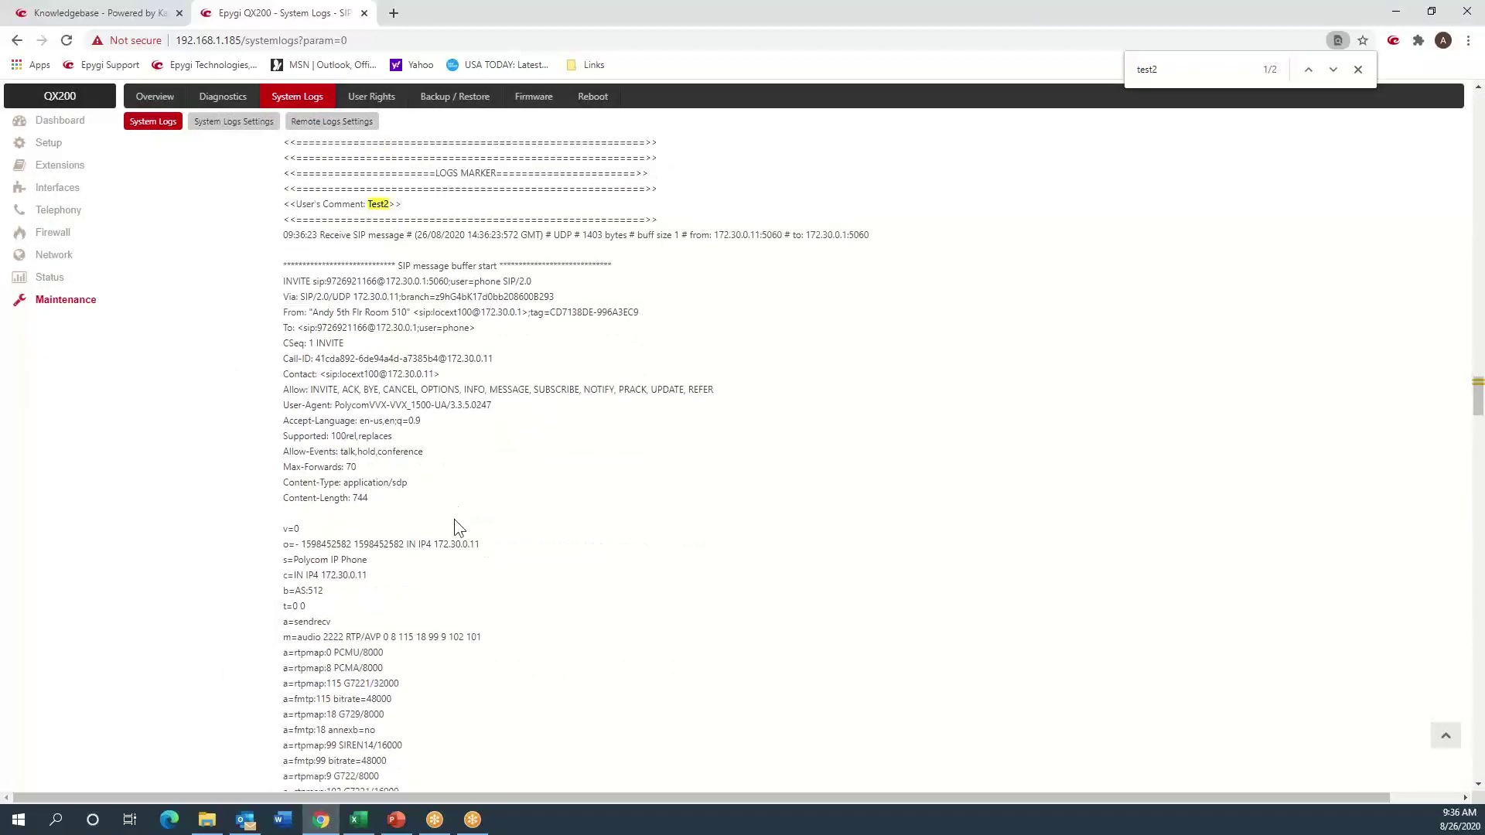
pyautogui.scroll(-10, 401, 459)
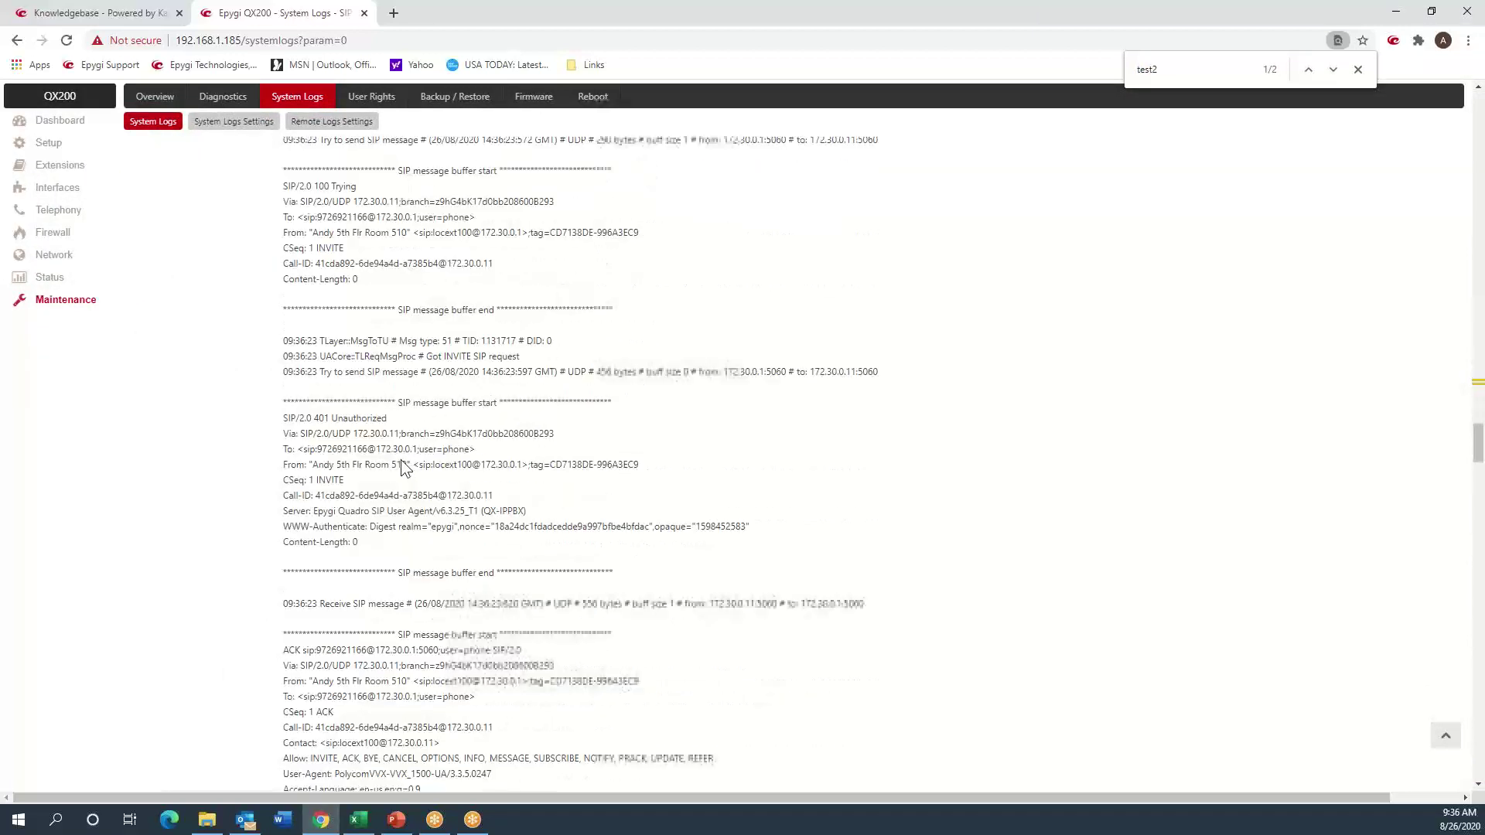
pyautogui.scroll(-10, 400, 459)
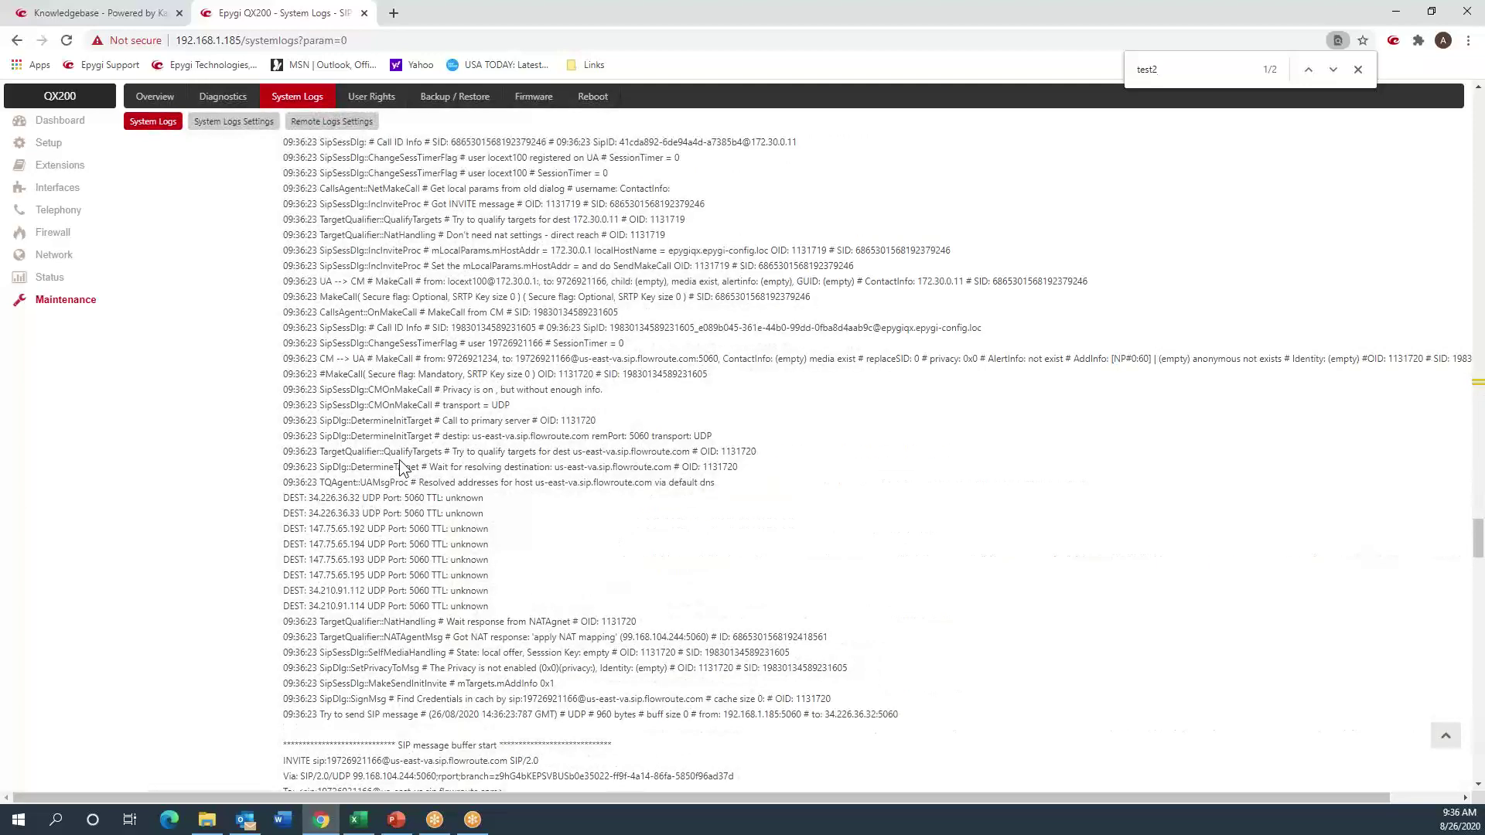
pyautogui.scroll(-6, 401, 460)
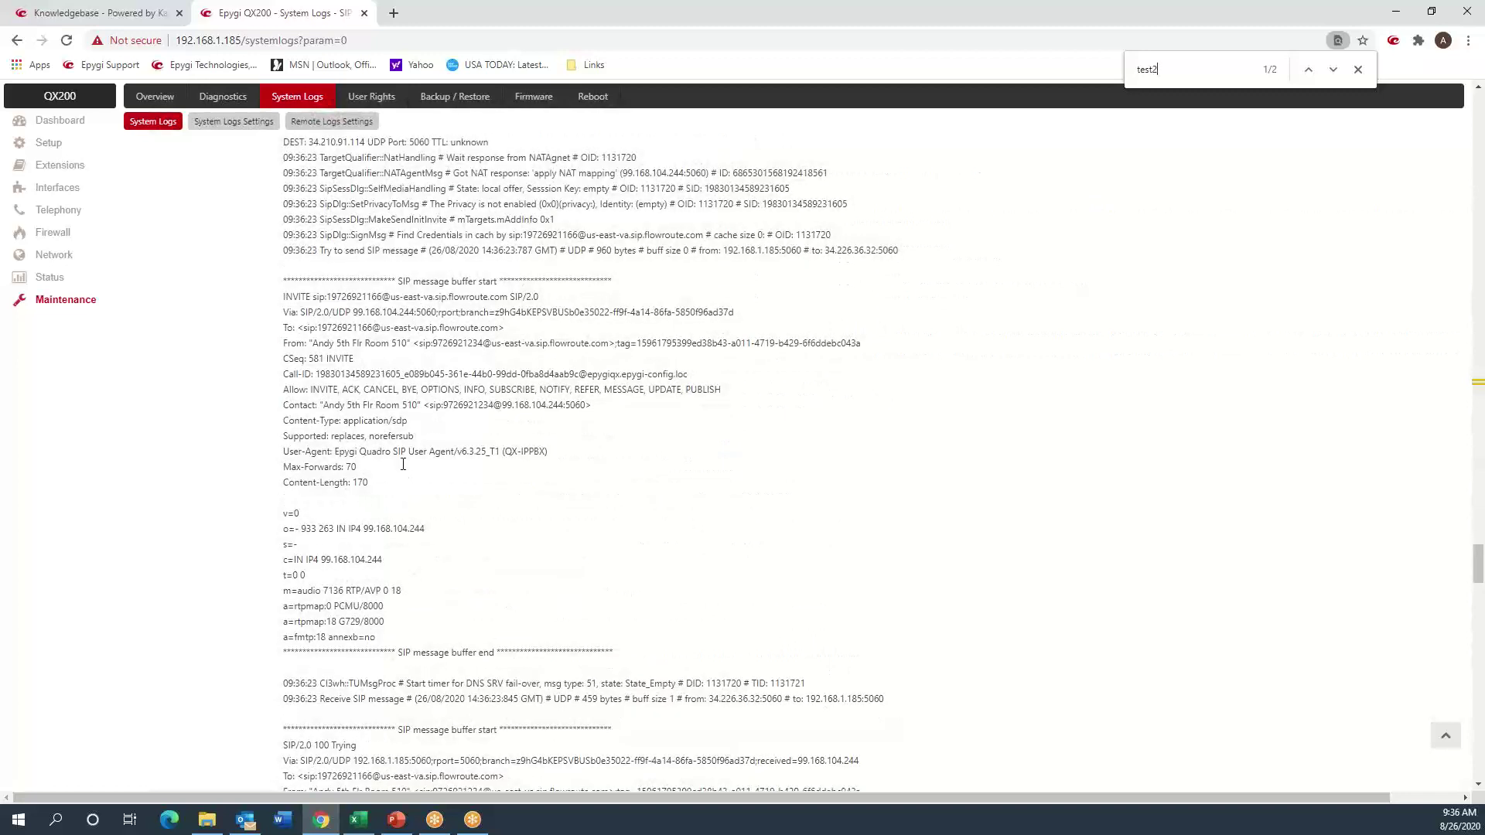
pyautogui.doubleClick(361, 297)
pyautogui.doubleClick(467, 405)
pyautogui.click(507, 405)
pyautogui.moveTo(502, 405); pyautogui.dragTo(566, 406)
pyautogui.click(448, 522)
pyautogui.doubleClick(340, 591)
# - Locate the 407 Proxy Authentication Required reply and highlight the Proxy-Authorization username
pyautogui.scroll(-4, 495, 540)
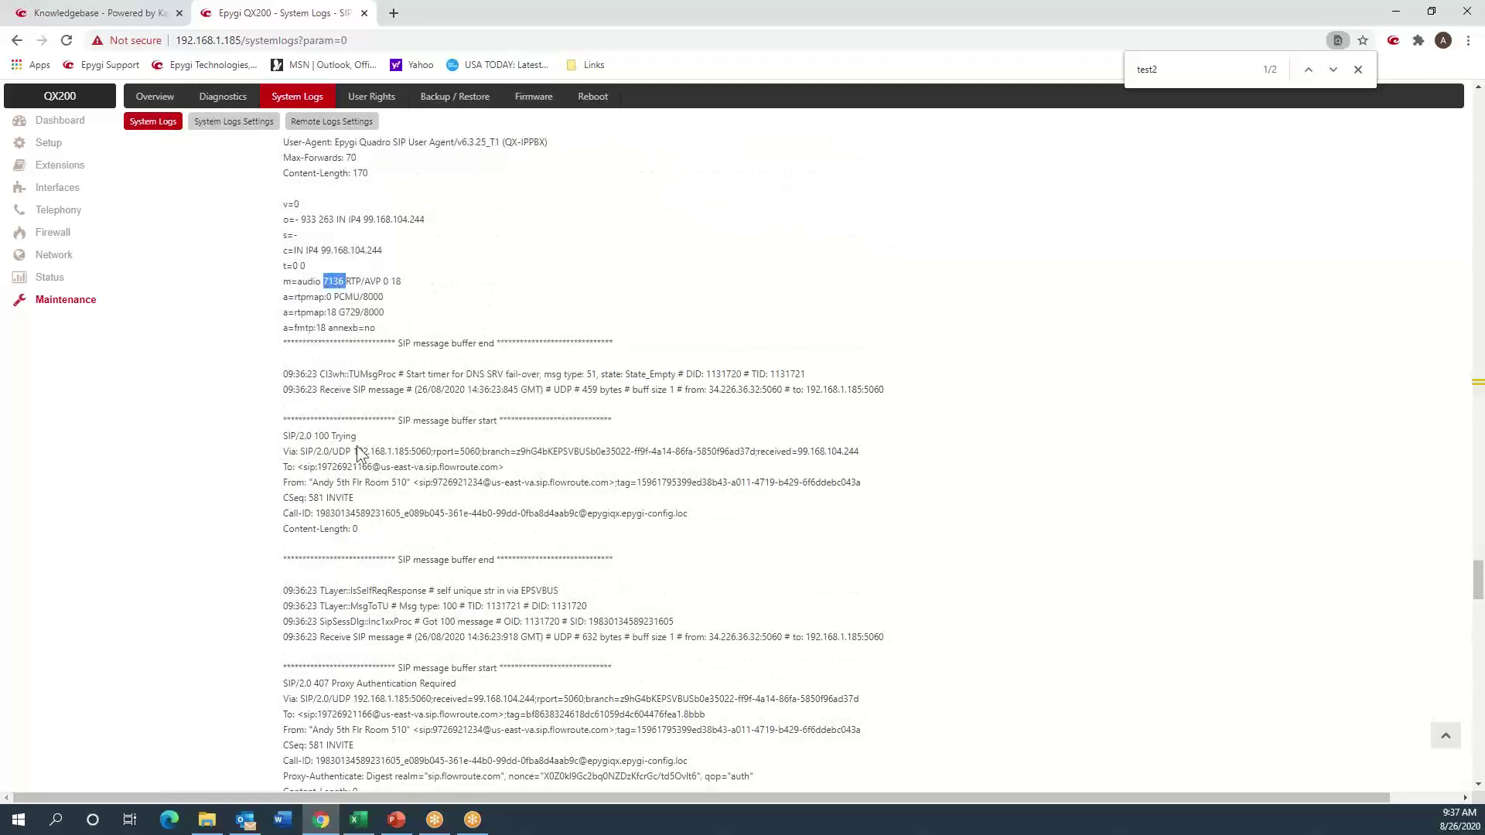
pyautogui.scroll(-4, 363, 452)
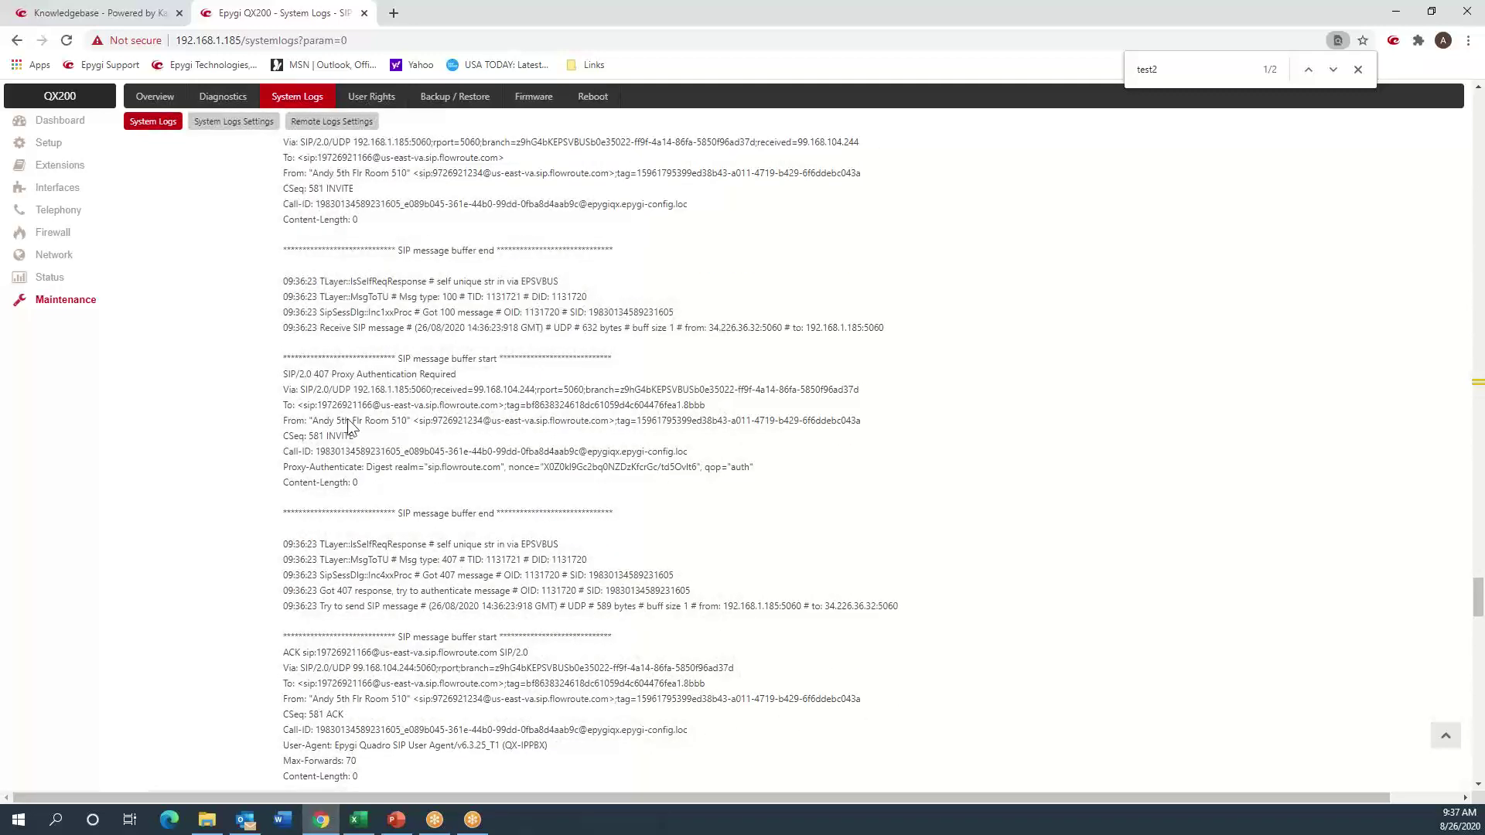
pyautogui.moveTo(337, 377); pyautogui.dragTo(436, 372)
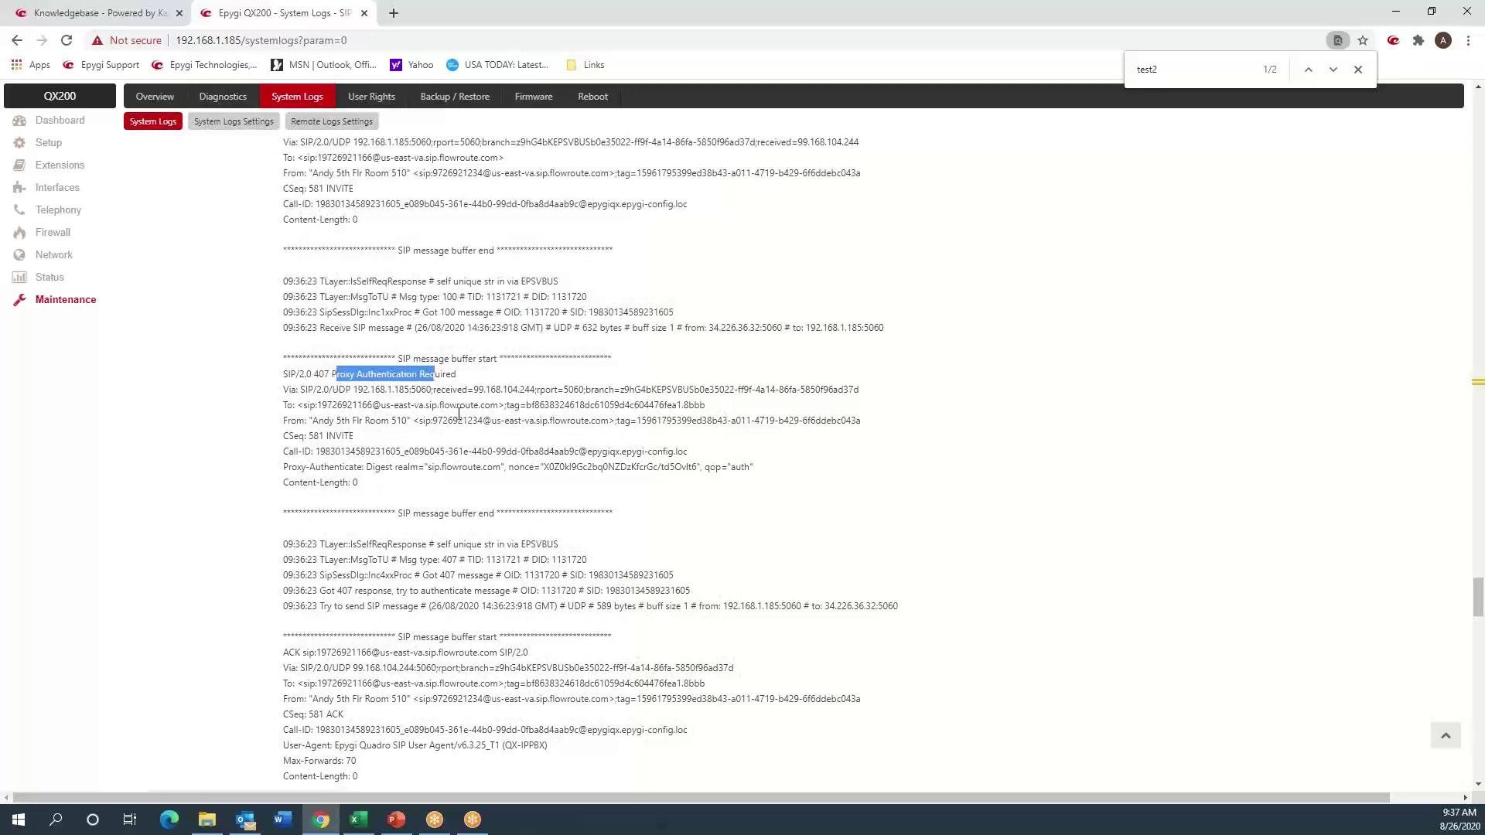
pyautogui.scroll(-4, 457, 412)
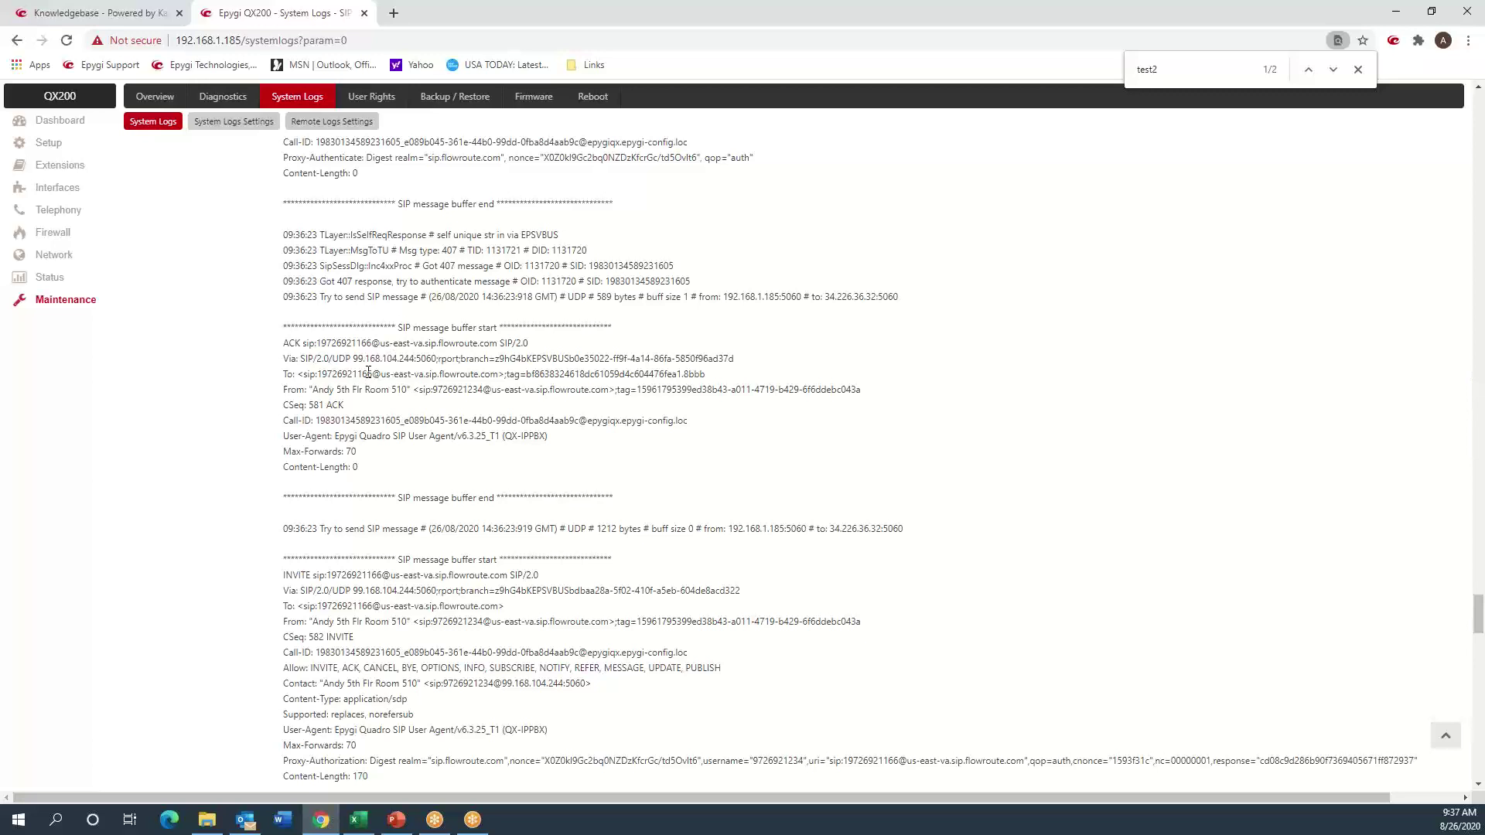
pyautogui.scroll(-4, 369, 374)
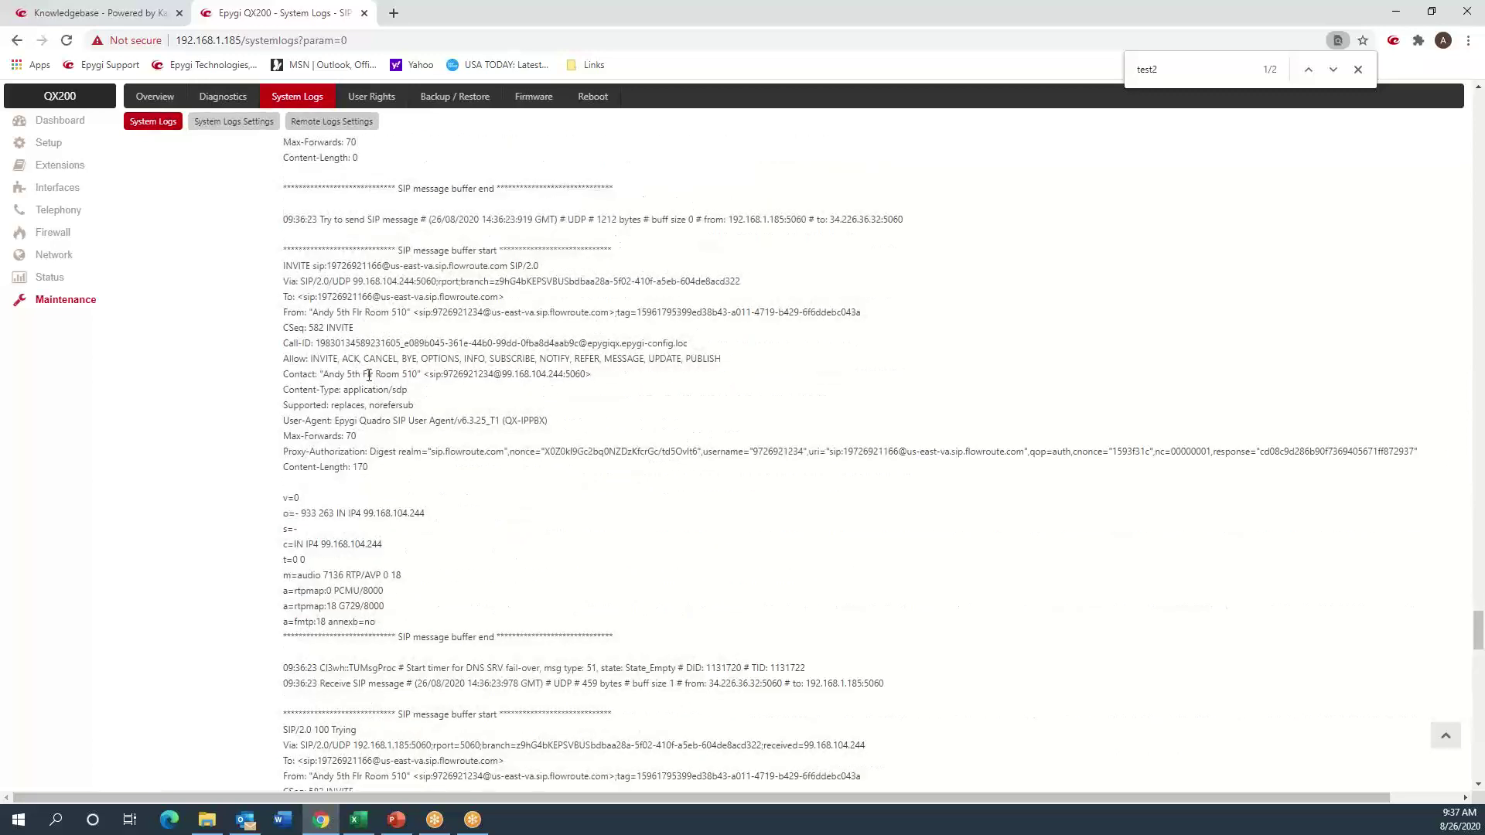
pyautogui.tripleClick(282, 456)
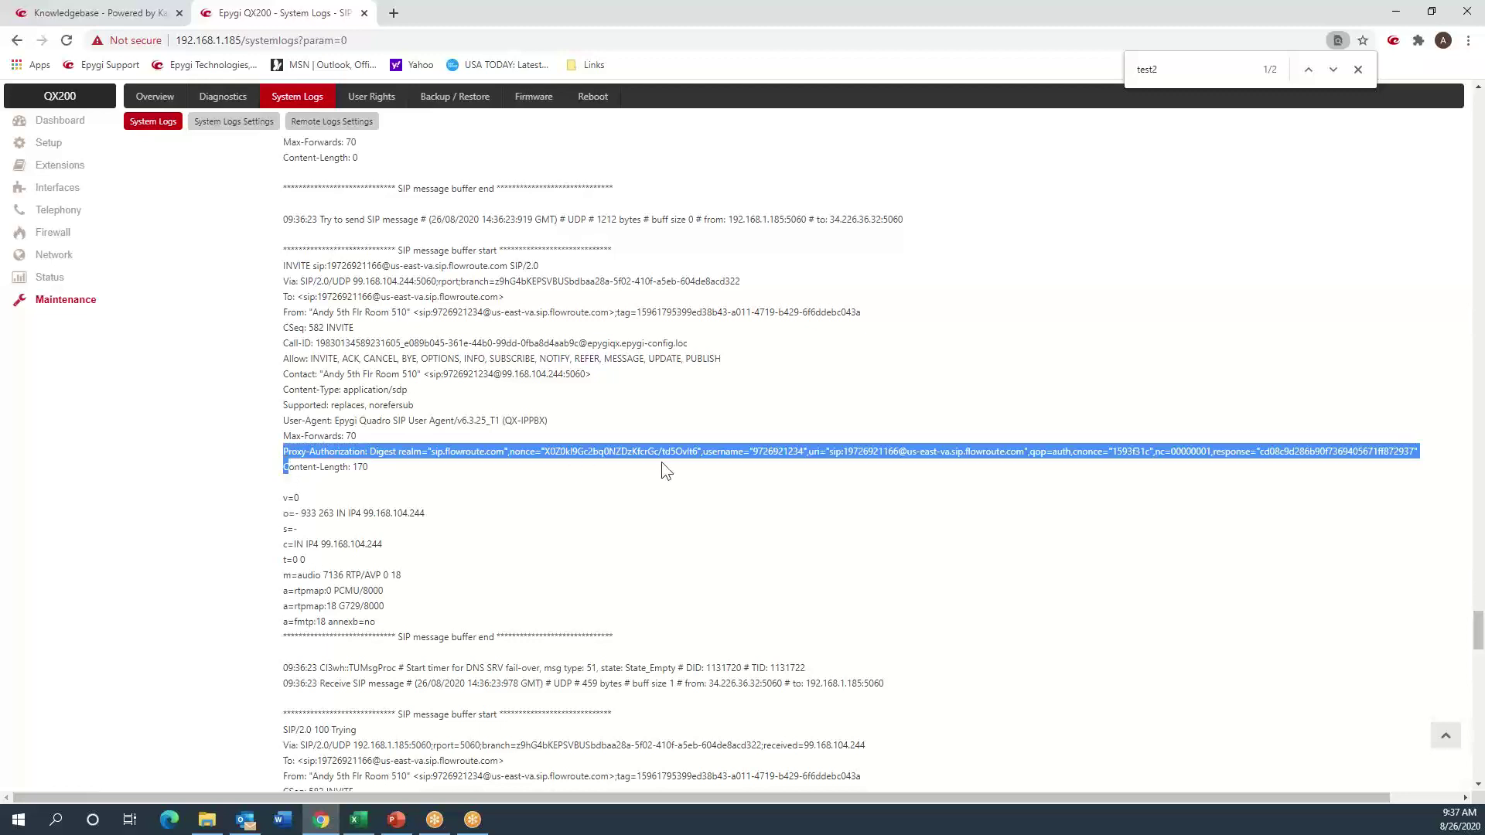
pyautogui.doubleClick(776, 451)
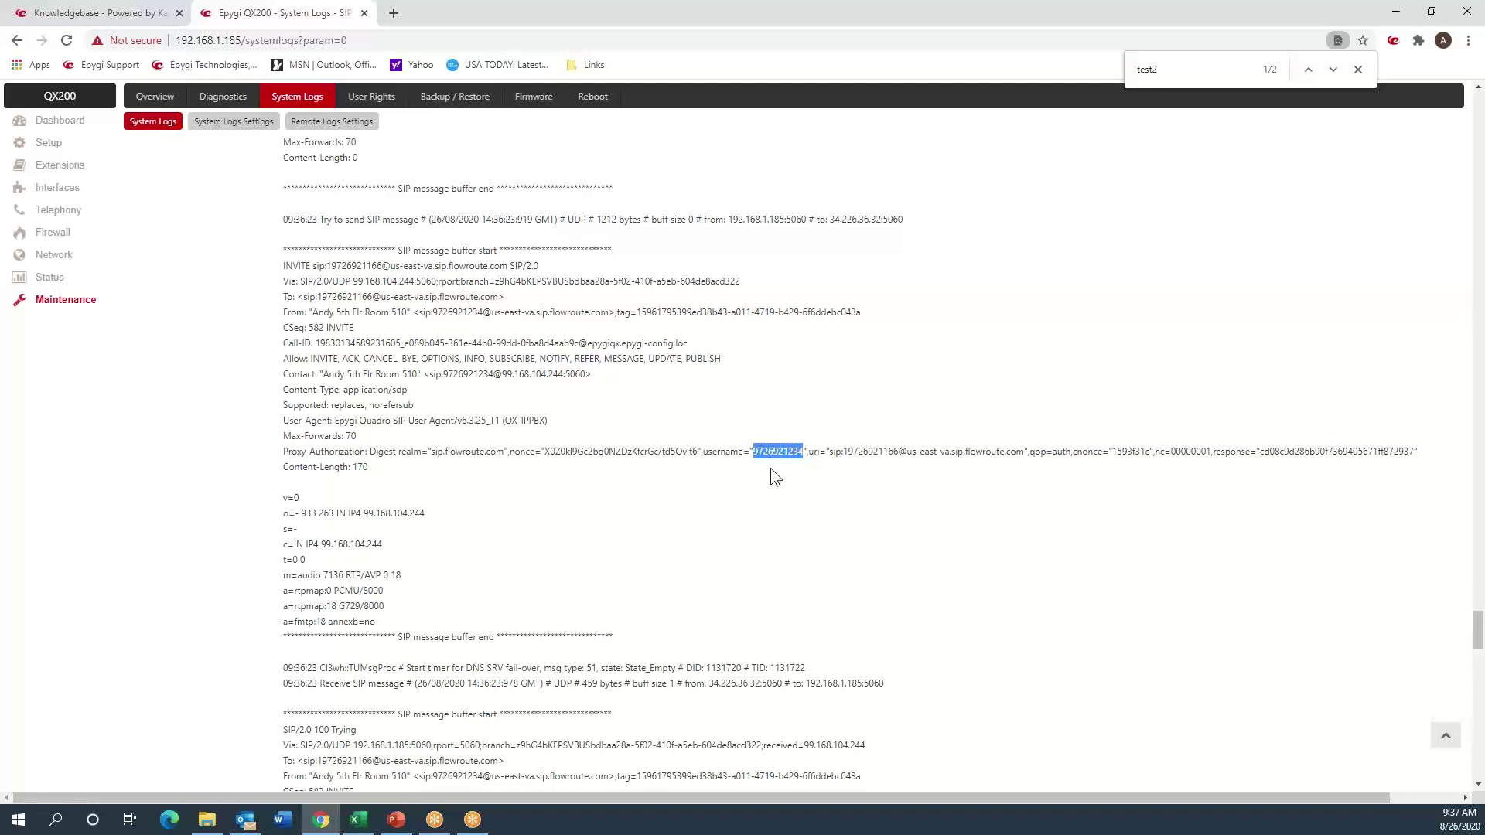
pyautogui.click(743, 456)
pyautogui.moveTo(705, 453); pyautogui.dragTo(804, 454)
pyautogui.click(587, 541)
pyautogui.scroll(-4, 554, 504)
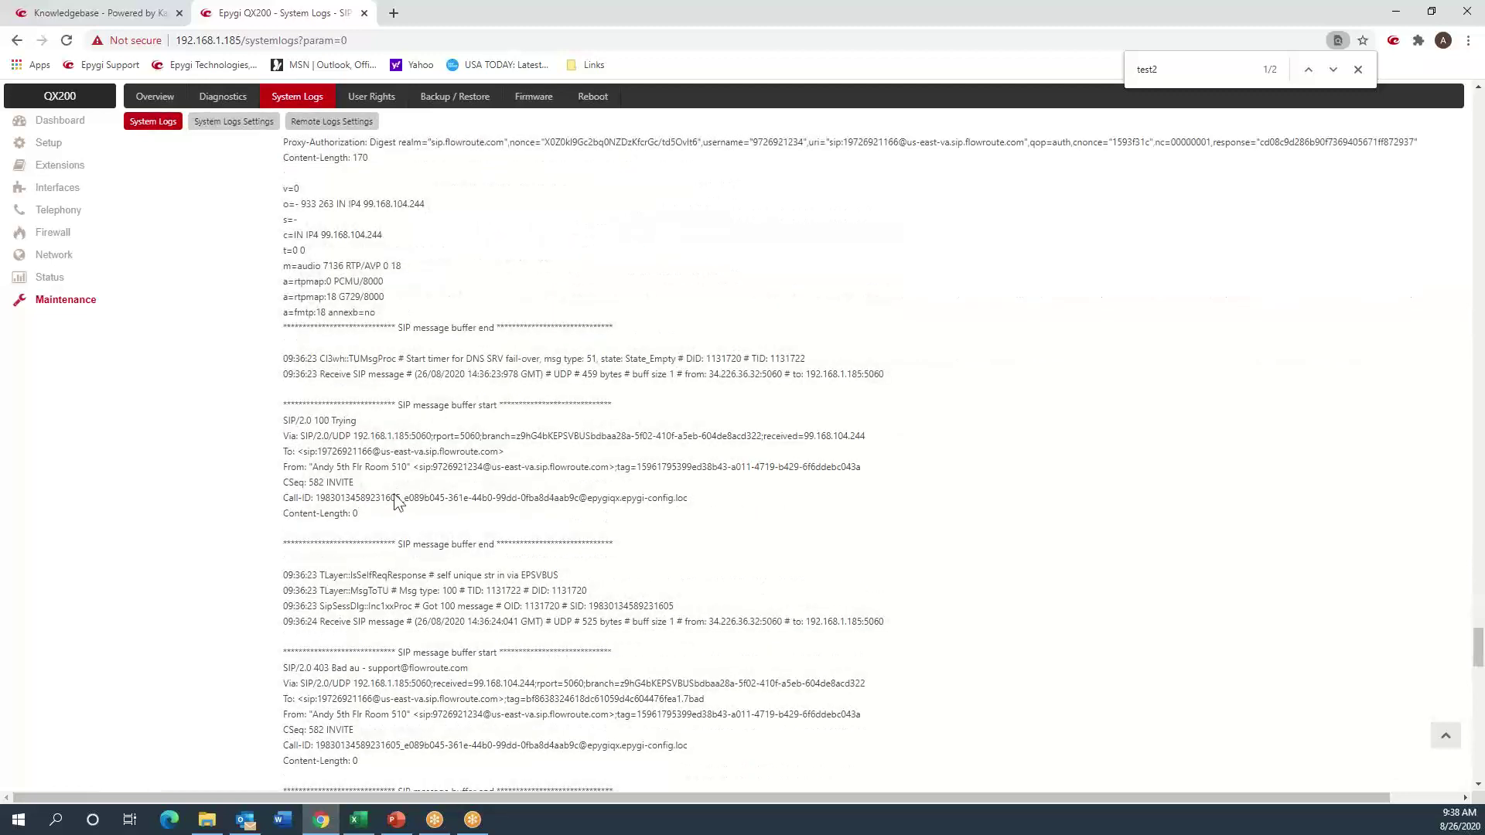
pyautogui.scroll(-2, 372, 470)
pyautogui.scroll(2, 368, 466)
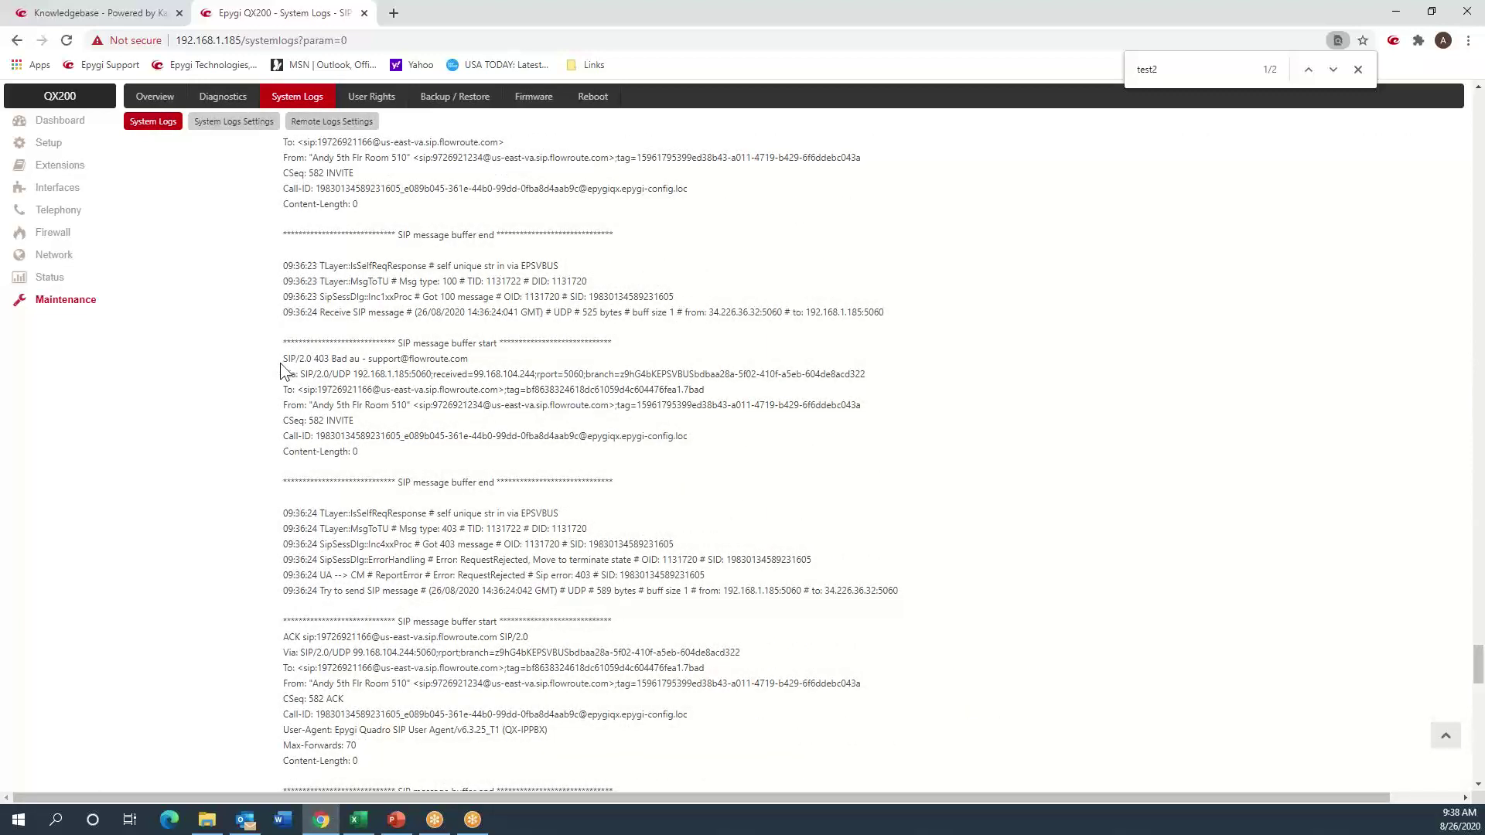
pyautogui.moveTo(283, 358); pyautogui.dragTo(464, 360)
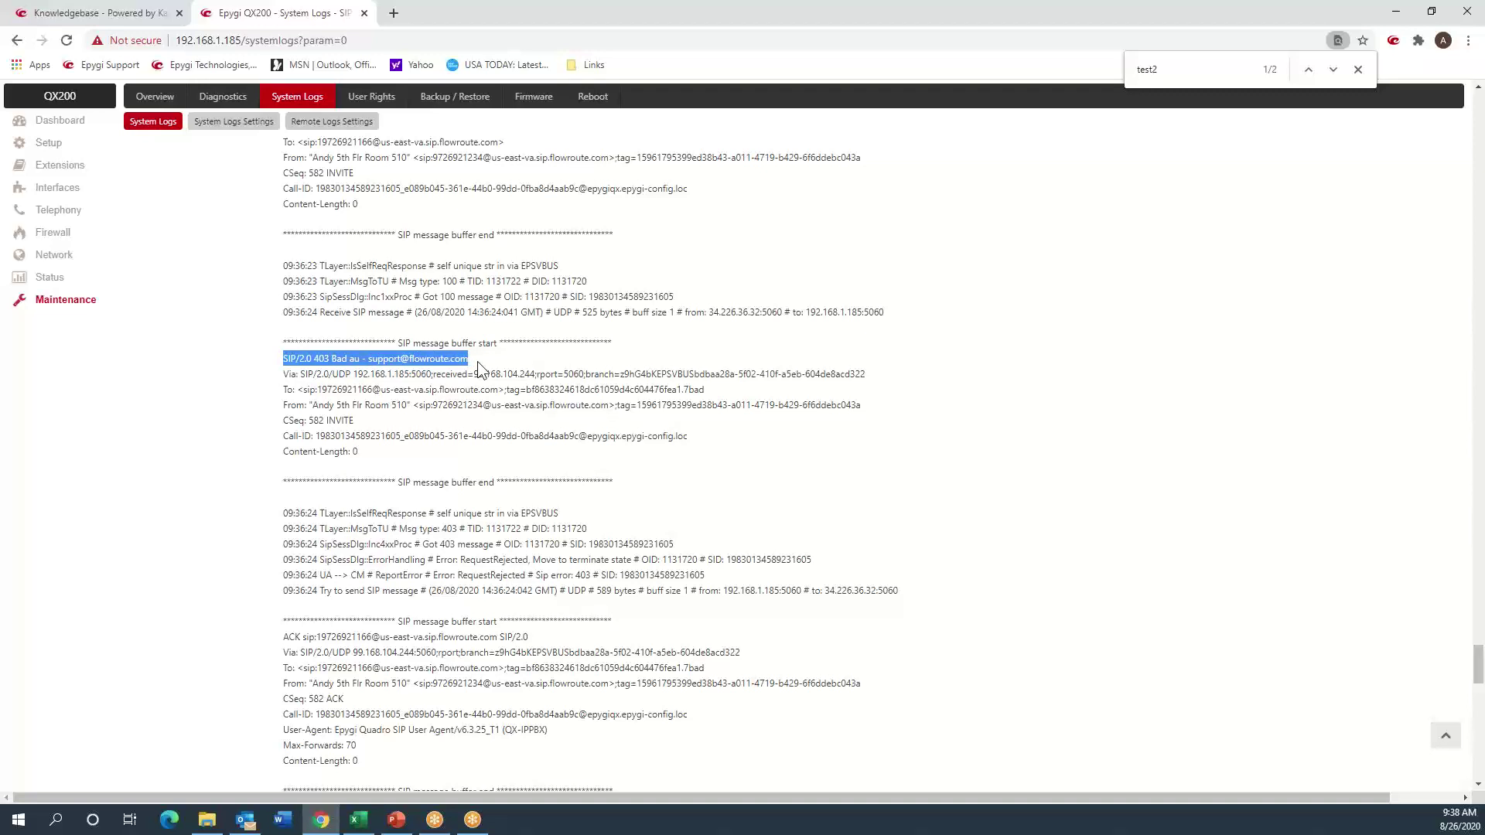
pyautogui.moveTo(476, 360); pyautogui.dragTo(508, 435)
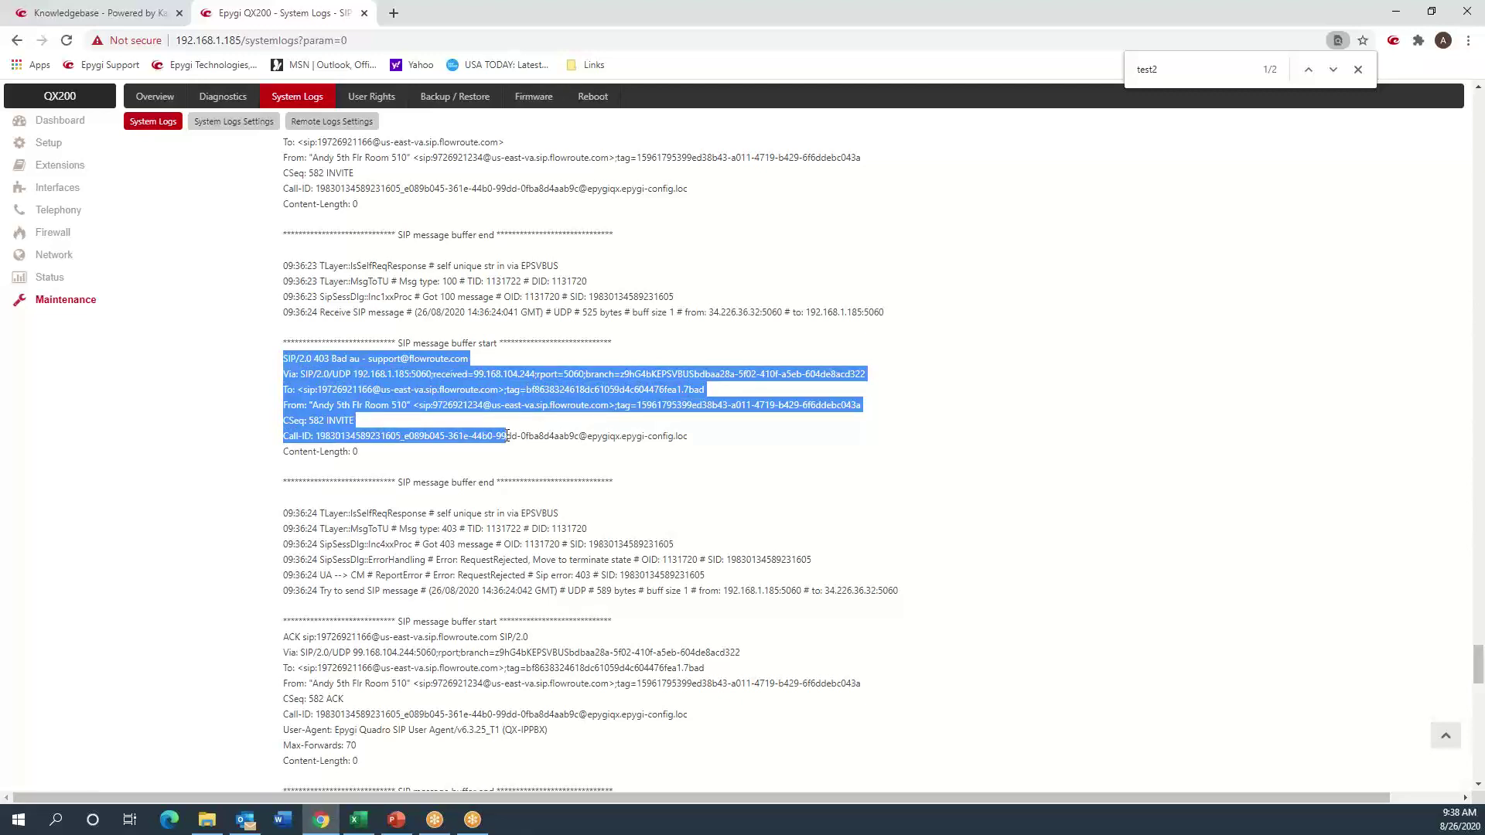
pyautogui.scroll(6, 579, 376)
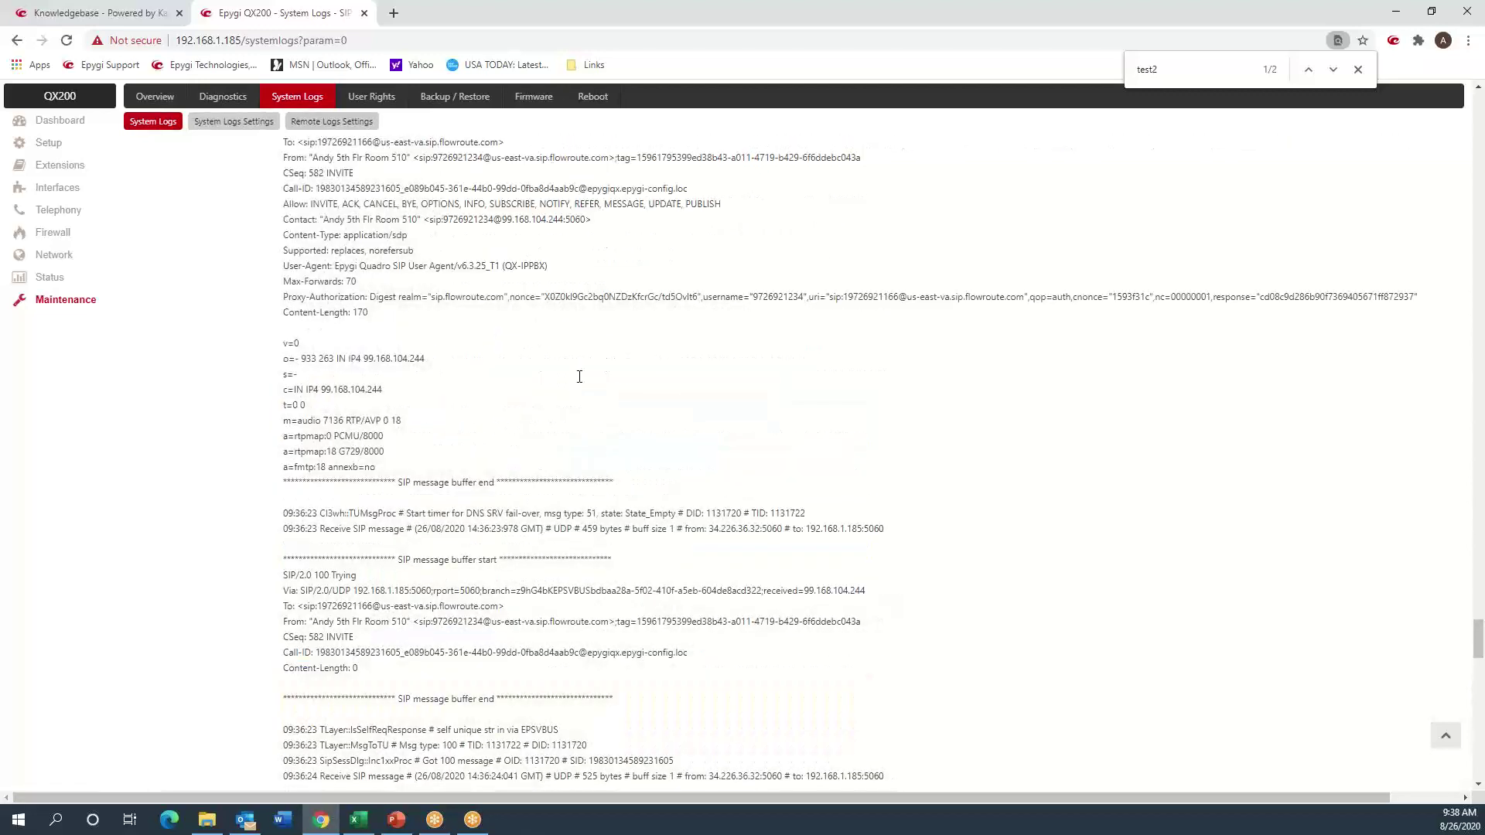
pyautogui.doubleClick(769, 298)
# - Open extension 999's Admin Settings from the Extensions list and select its Username / DID Number
pyautogui.click(59, 169)
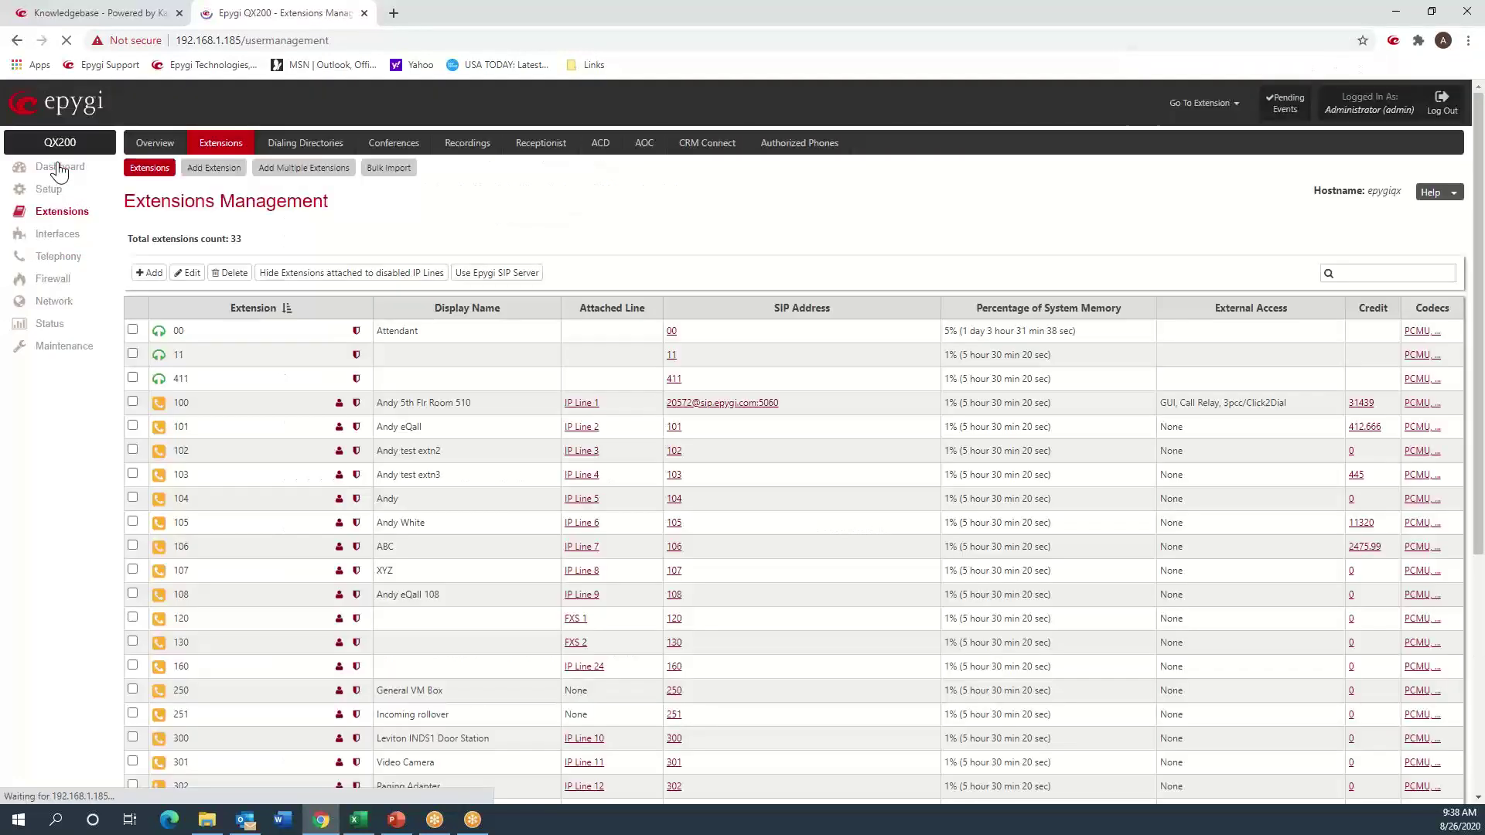
pyautogui.scroll(-1, 260, 420)
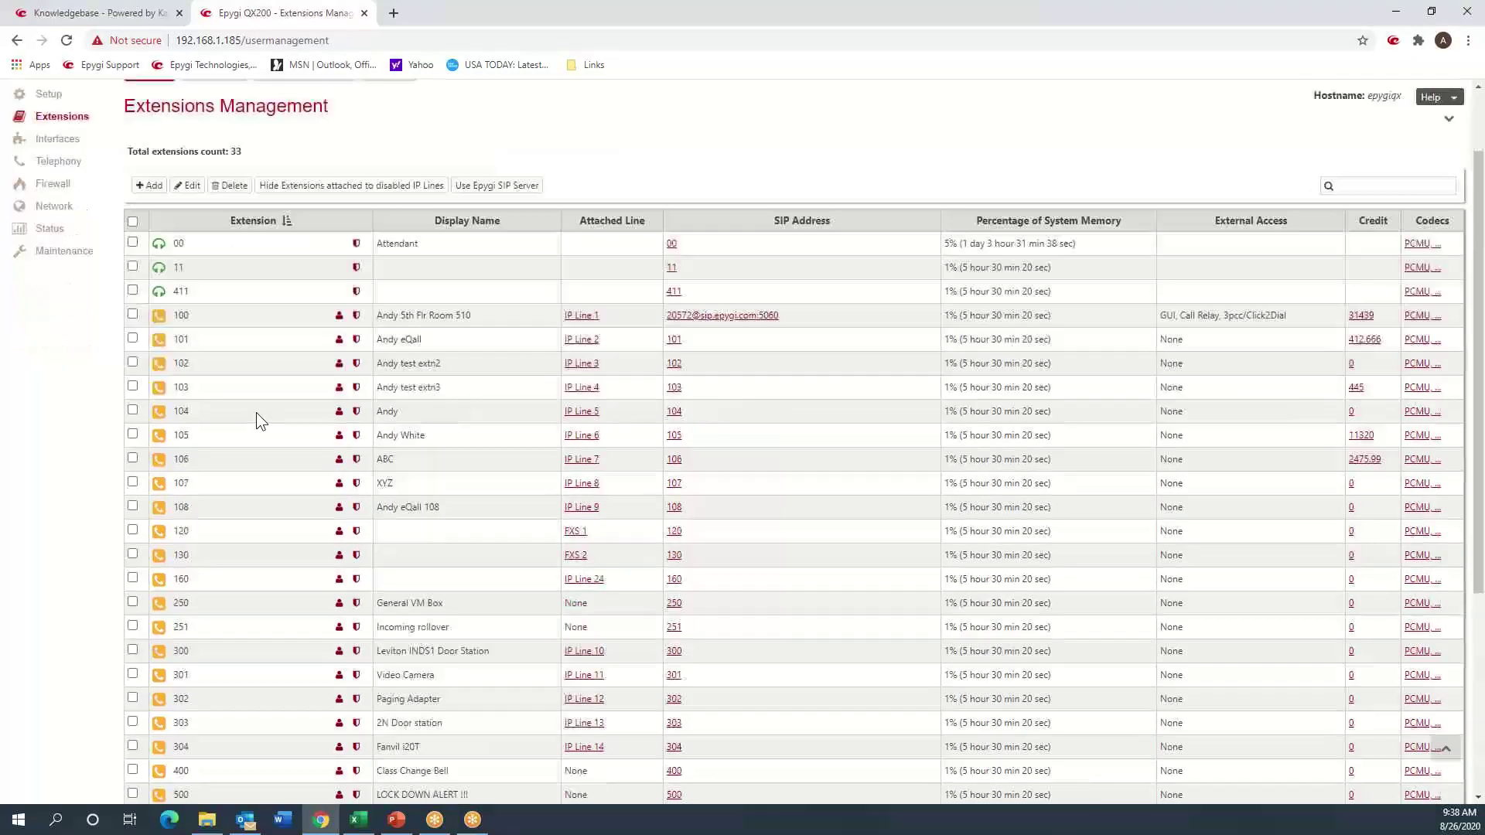
pyautogui.scroll(-3, 256, 411)
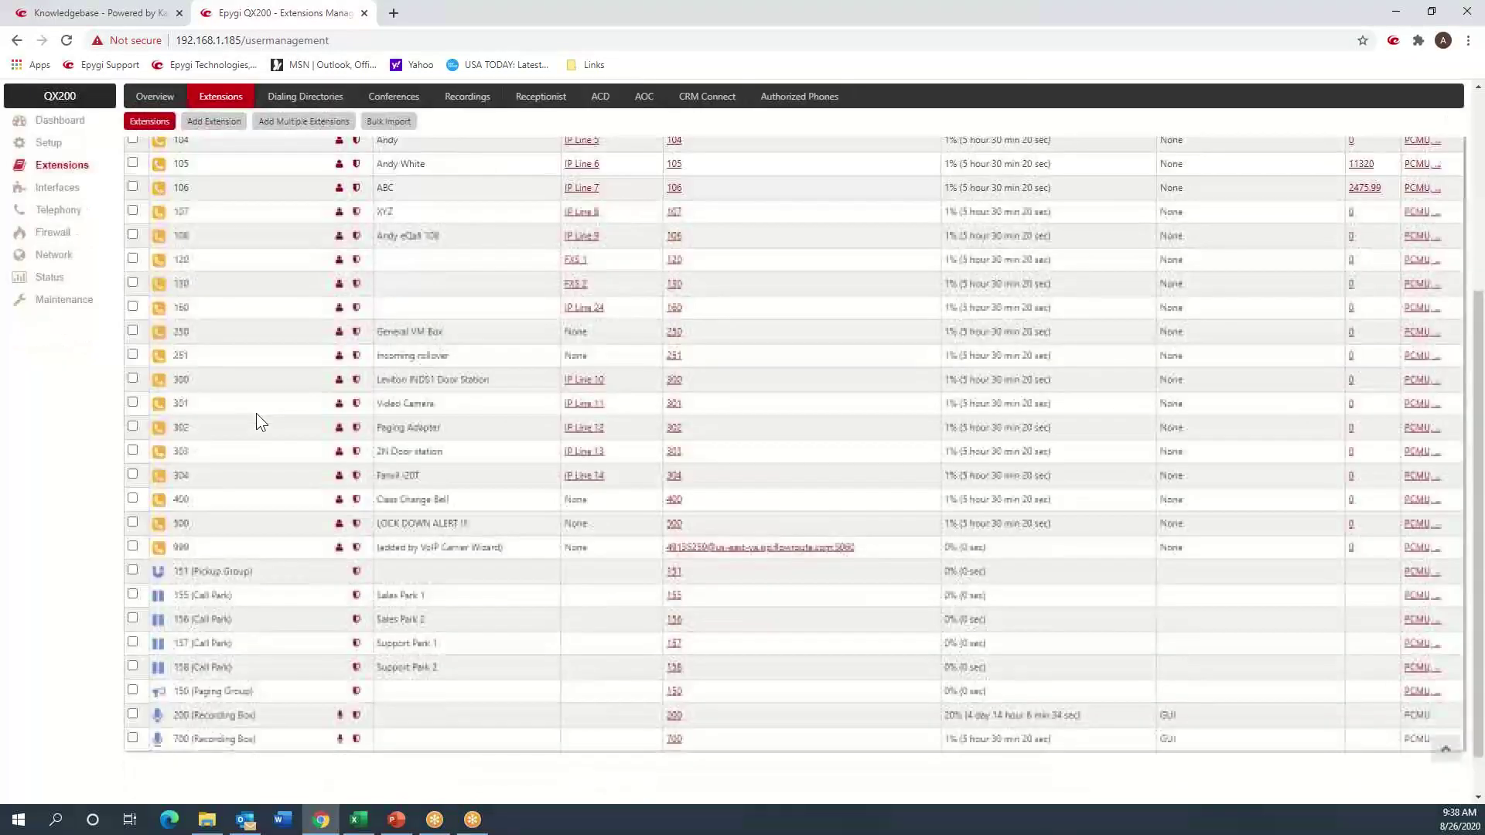
pyautogui.click(357, 549)
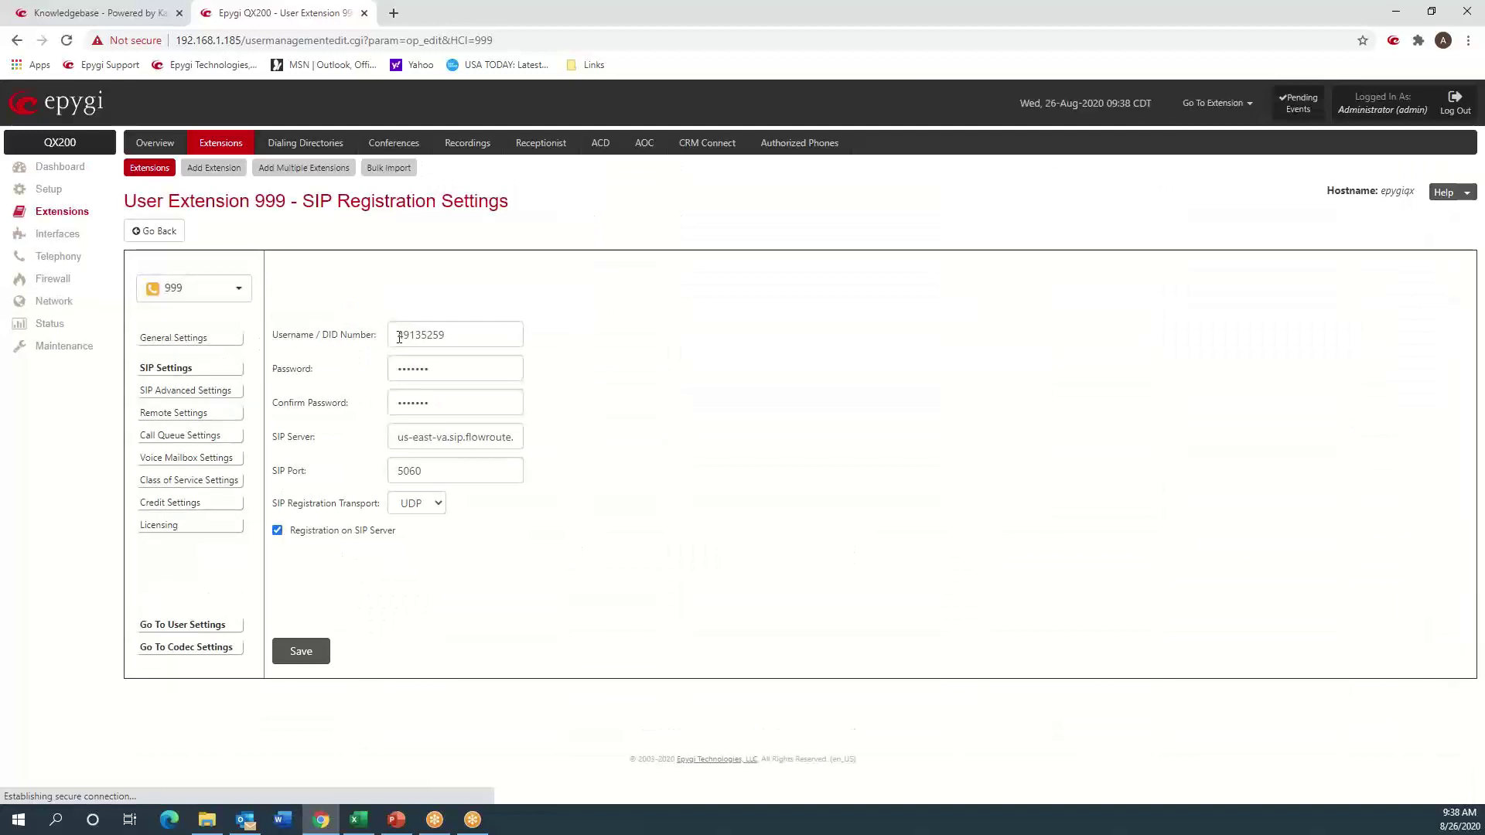
pyautogui.doubleClick(407, 336)
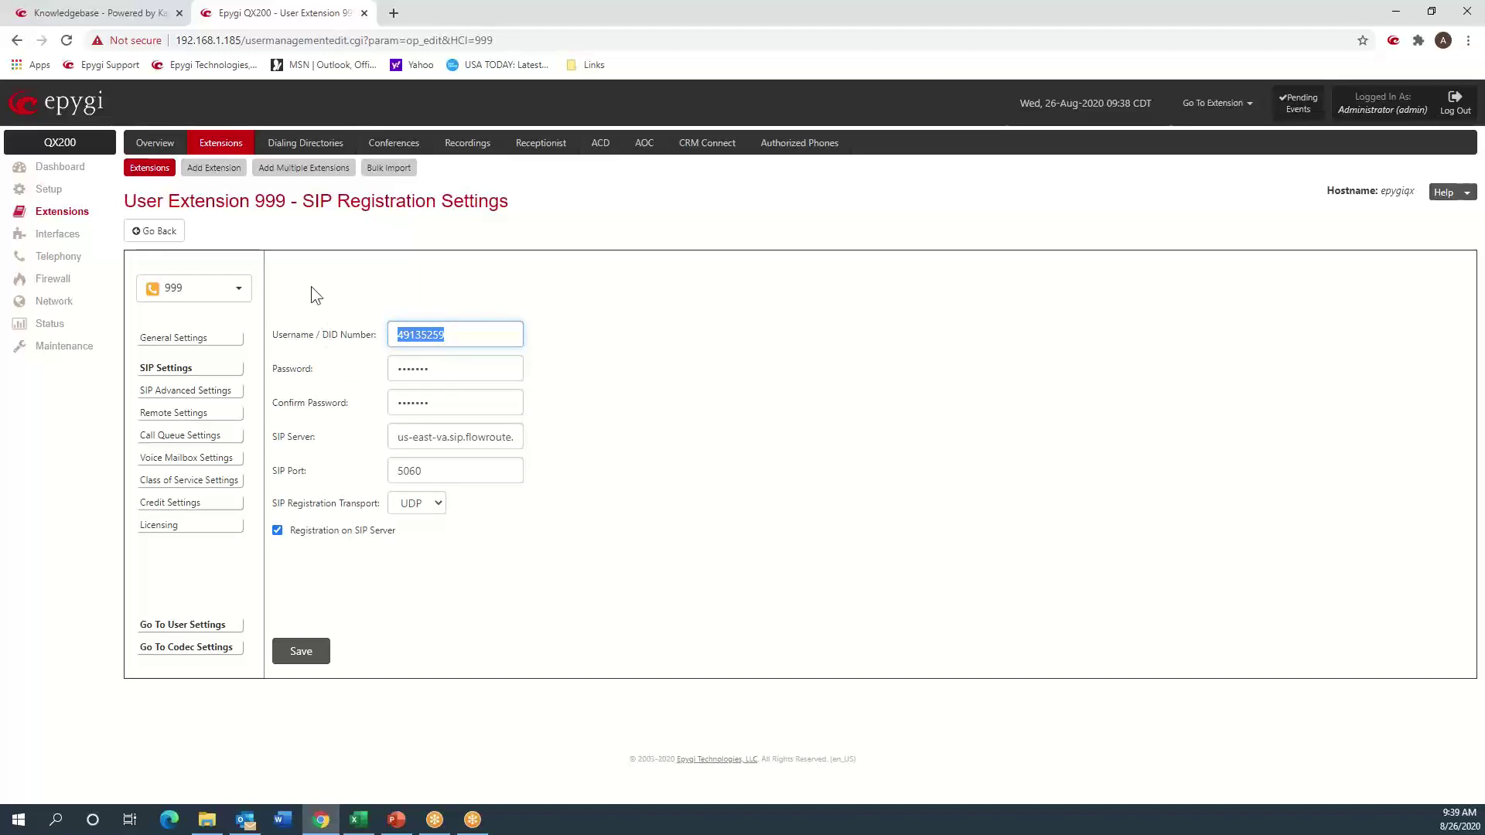
pyautogui.click(210, 392)
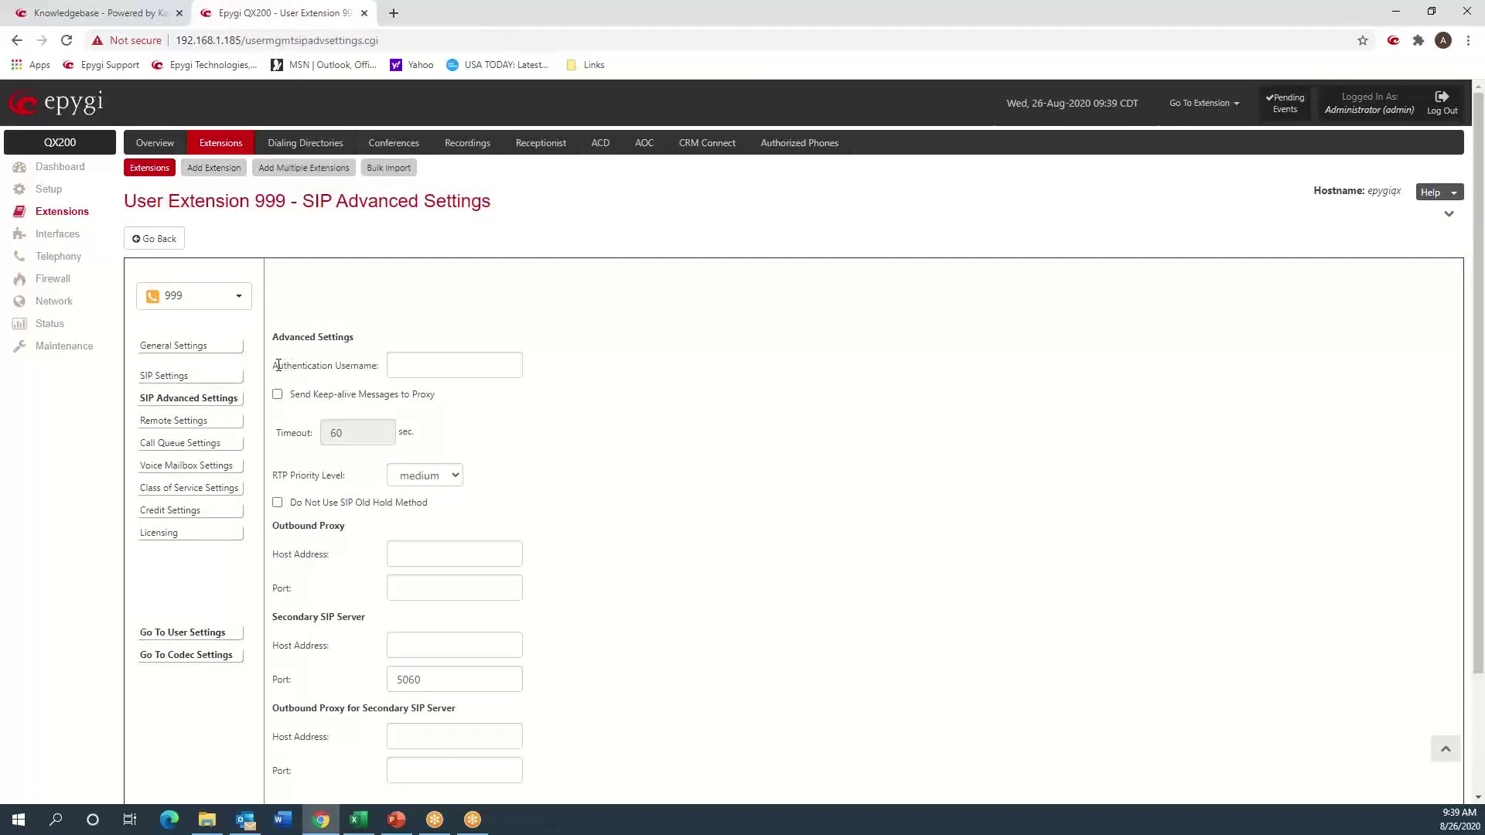
# - Fill extension 999's Authentication Username with its SIP username, save, and open the SIP User Agent log
pyautogui.moveTo(277, 366); pyautogui.dragTo(378, 370)
pyautogui.click(398, 368)
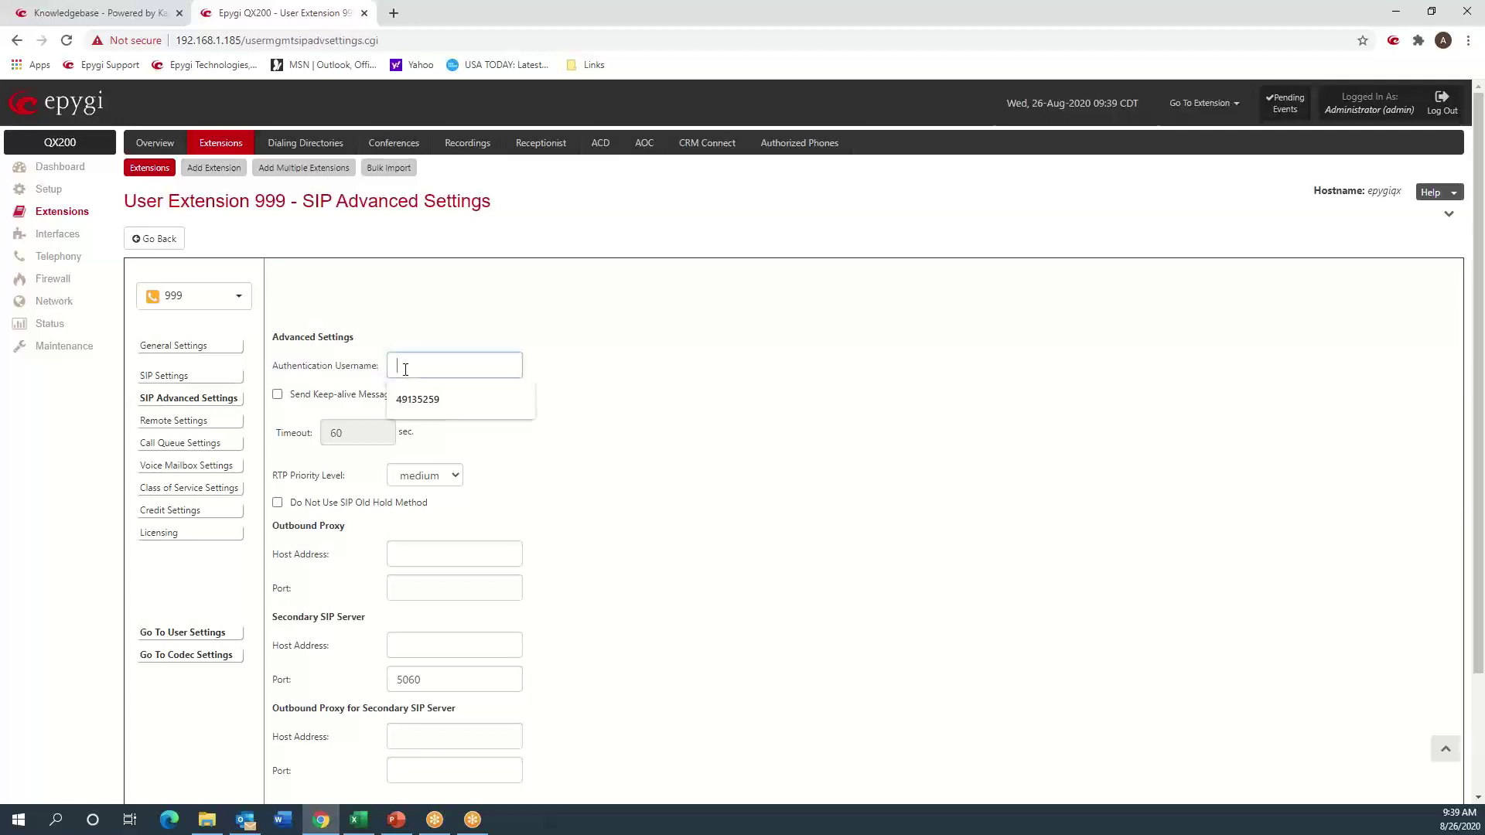
pyautogui.click(435, 406)
pyautogui.scroll(-2, 632, 373)
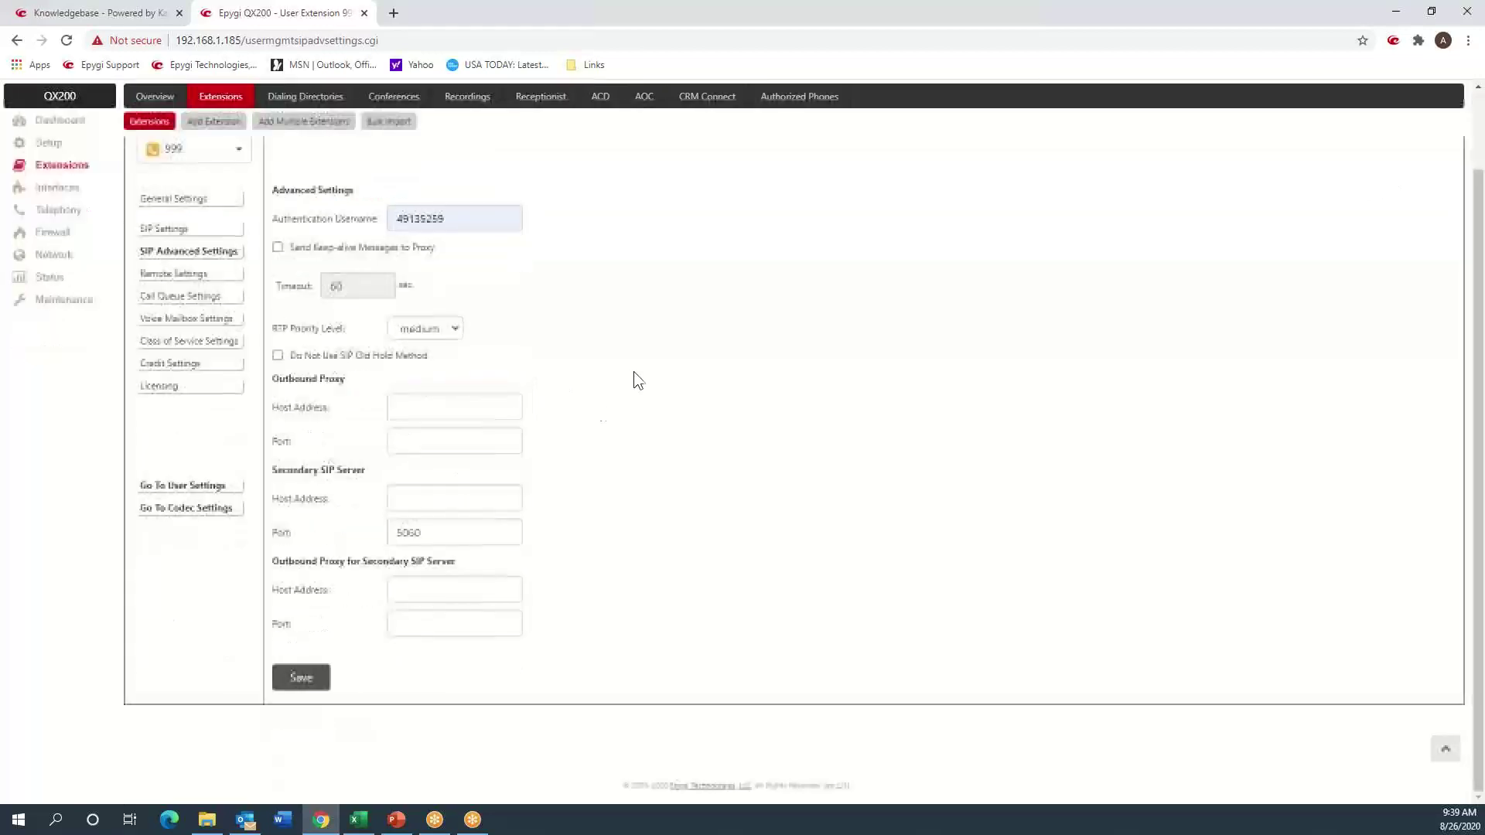
pyautogui.click(301, 677)
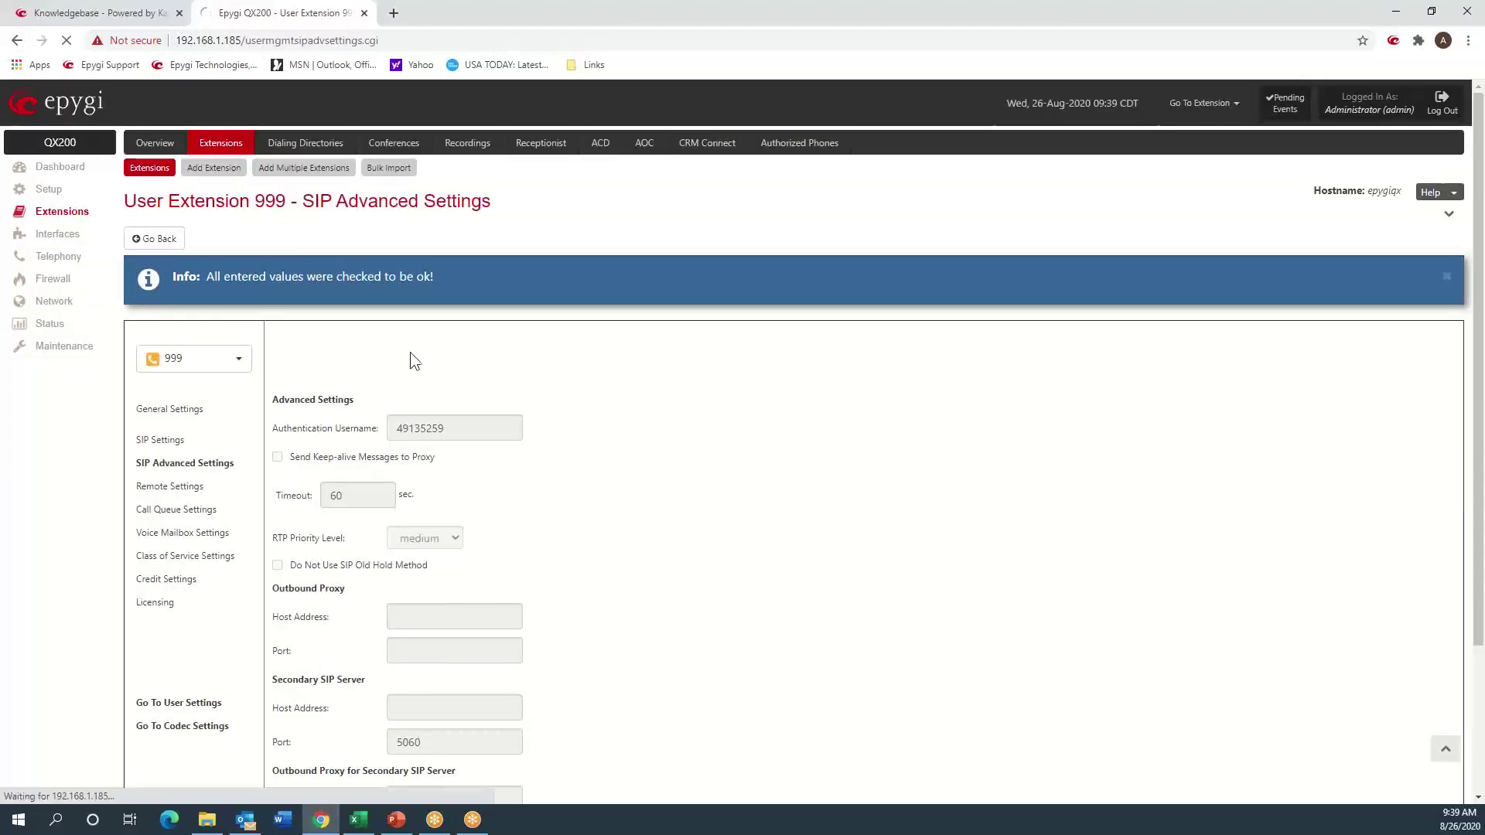
pyautogui.click(70, 345)
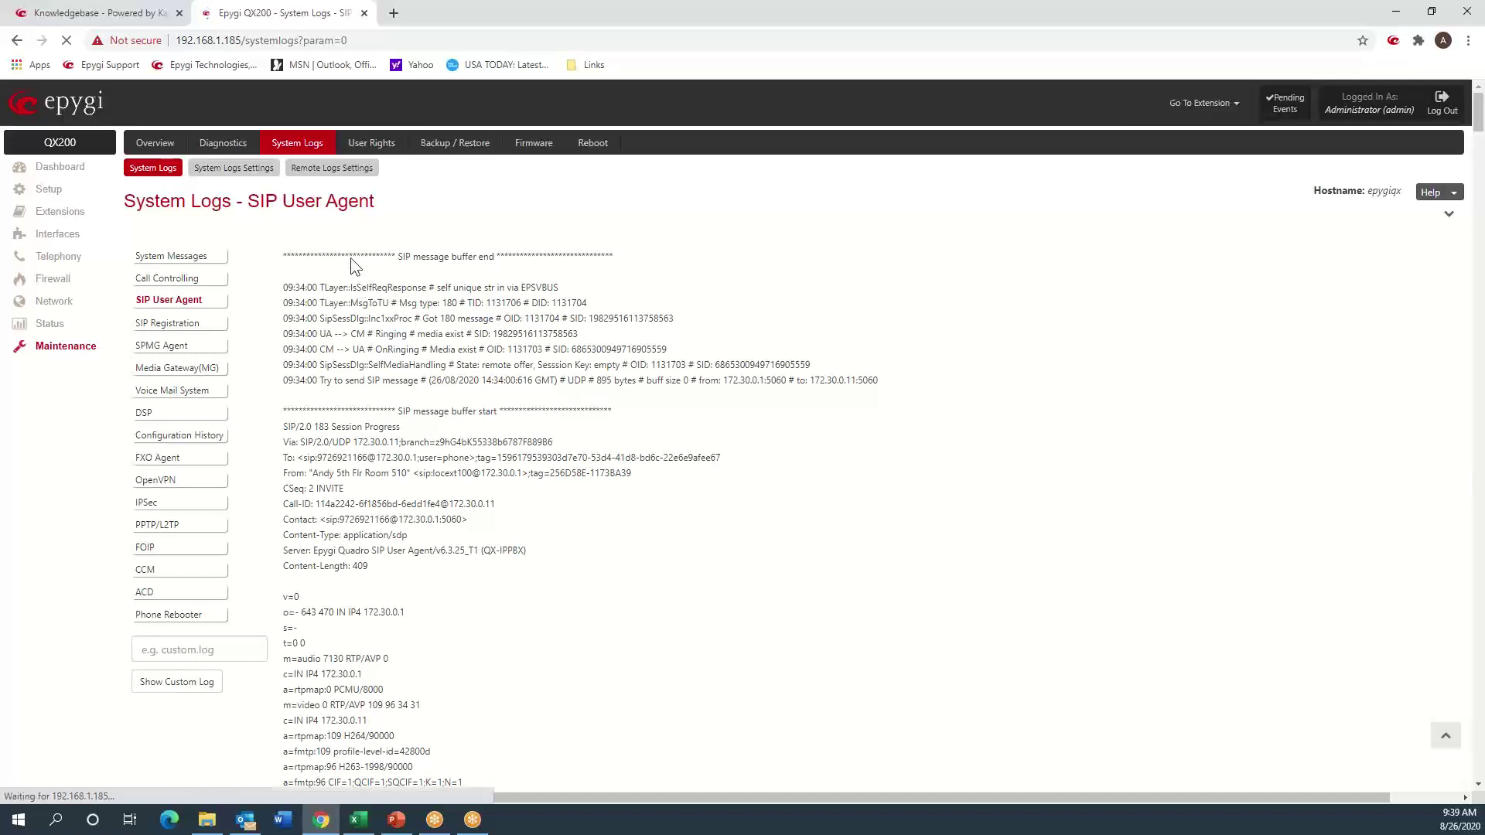
# - Mark the system logs with the comment Test3, then return to the SIP User Agent log
pyautogui.click(229, 168)
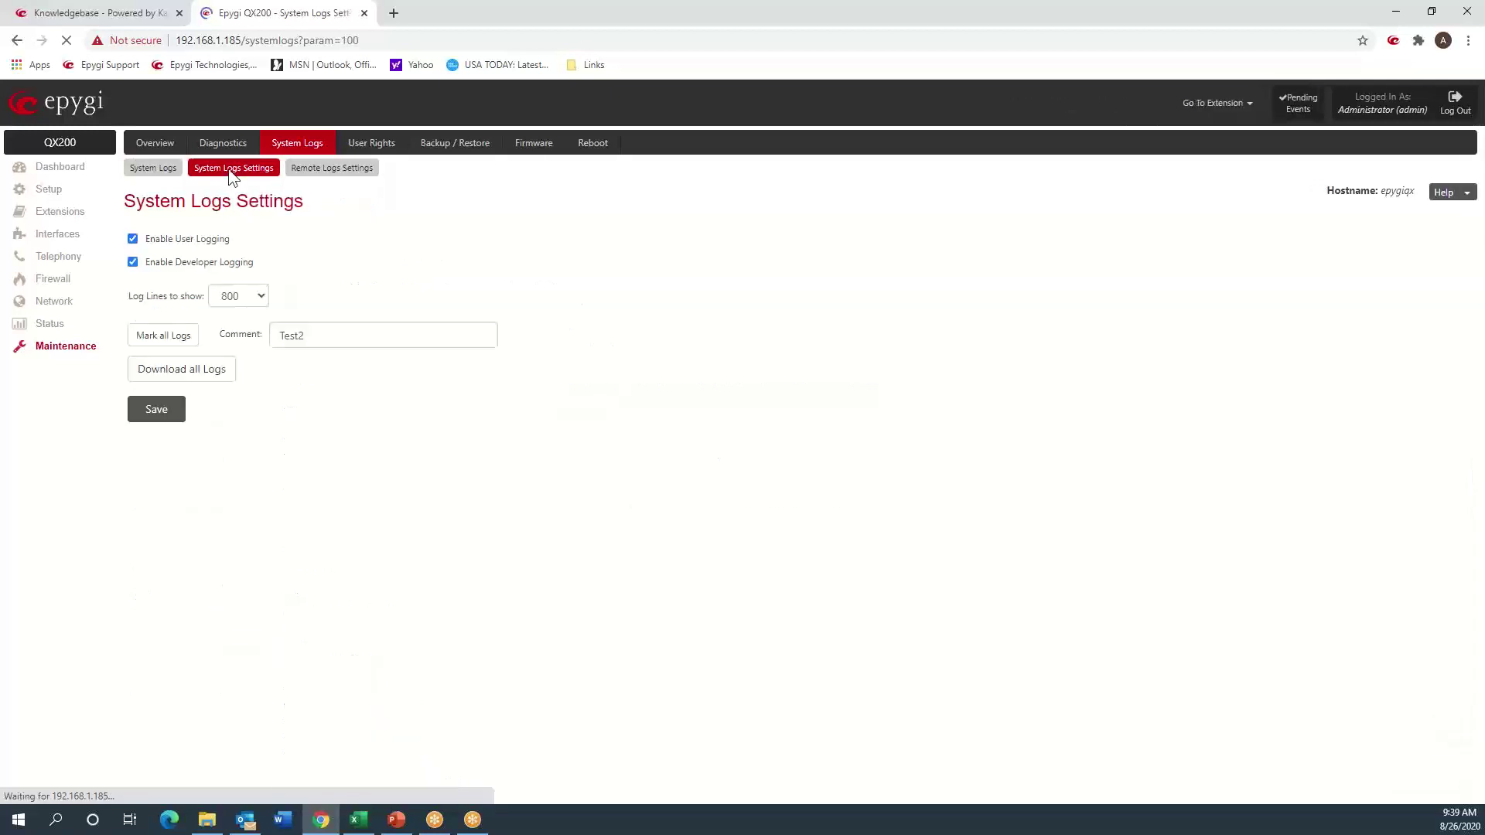
pyautogui.click(316, 331)
pyautogui.write('Test2')
pyautogui.press('BackSpace')
pyautogui.write('3')
pyautogui.press('Return')
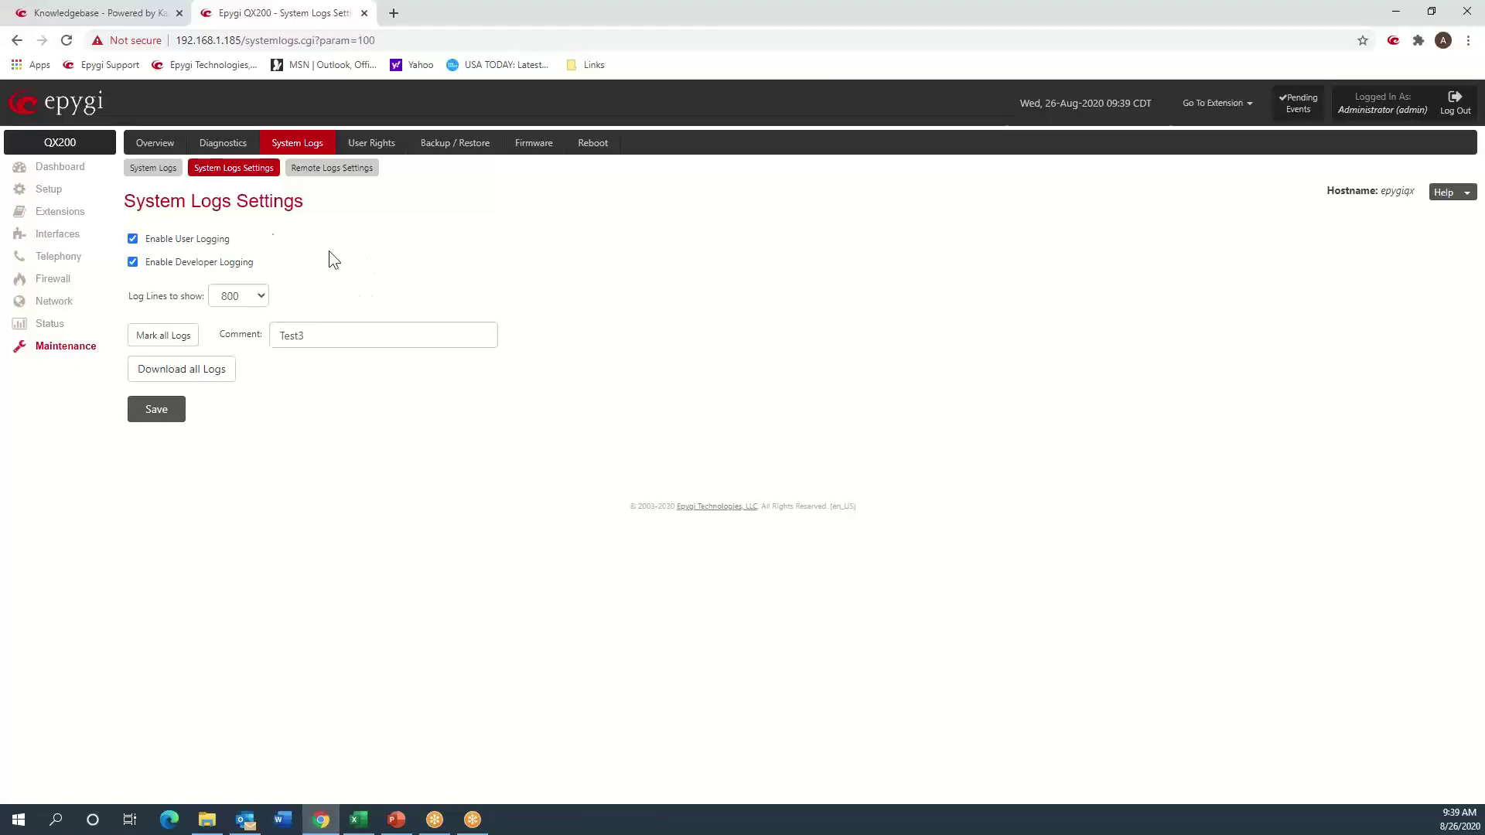
pyautogui.click(156, 173)
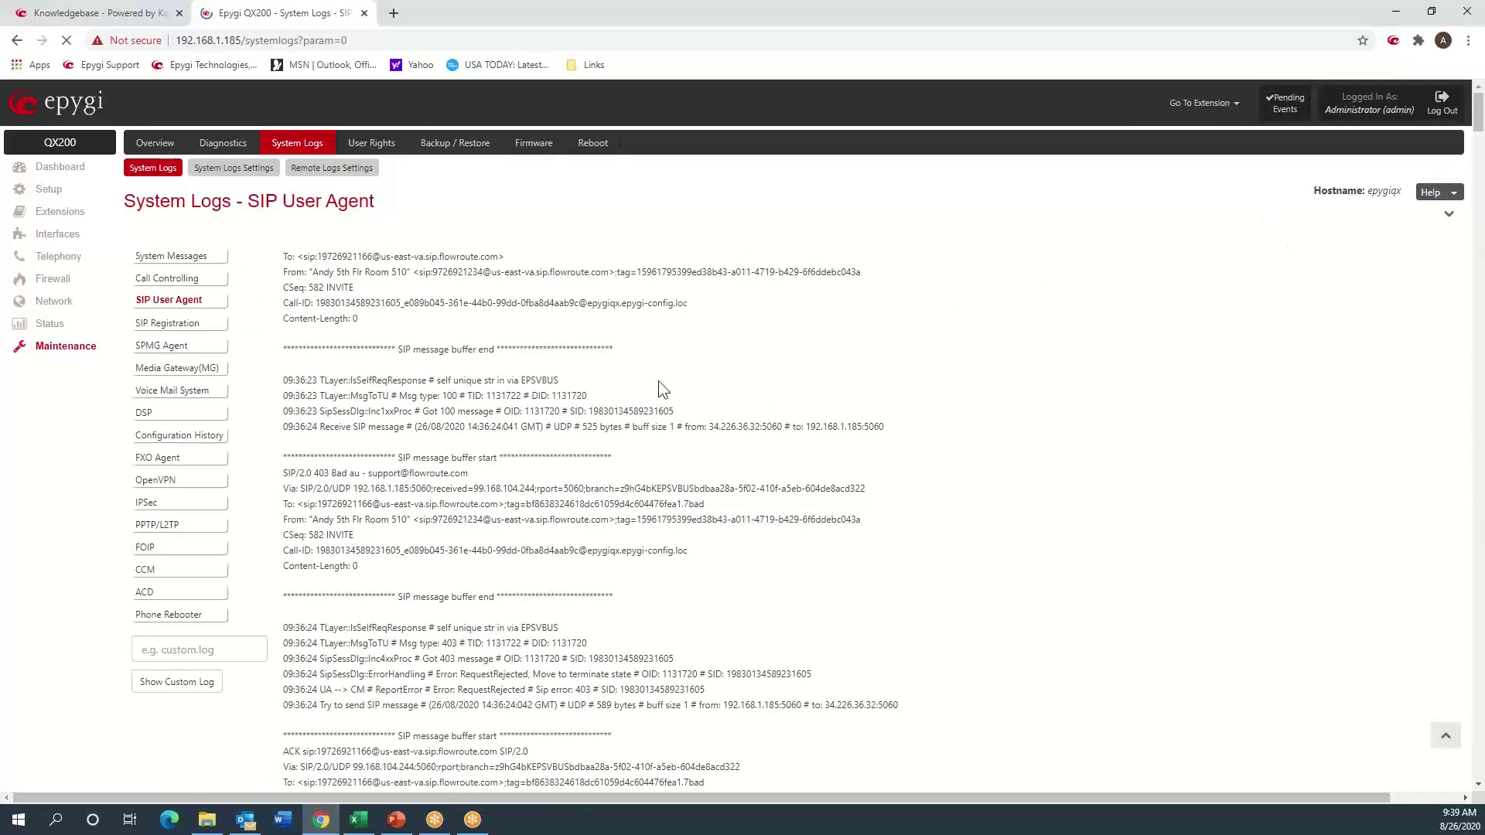
# - Search the SIP log page for the test3 marker
pyautogui.hotkey('ctrl', 'f')
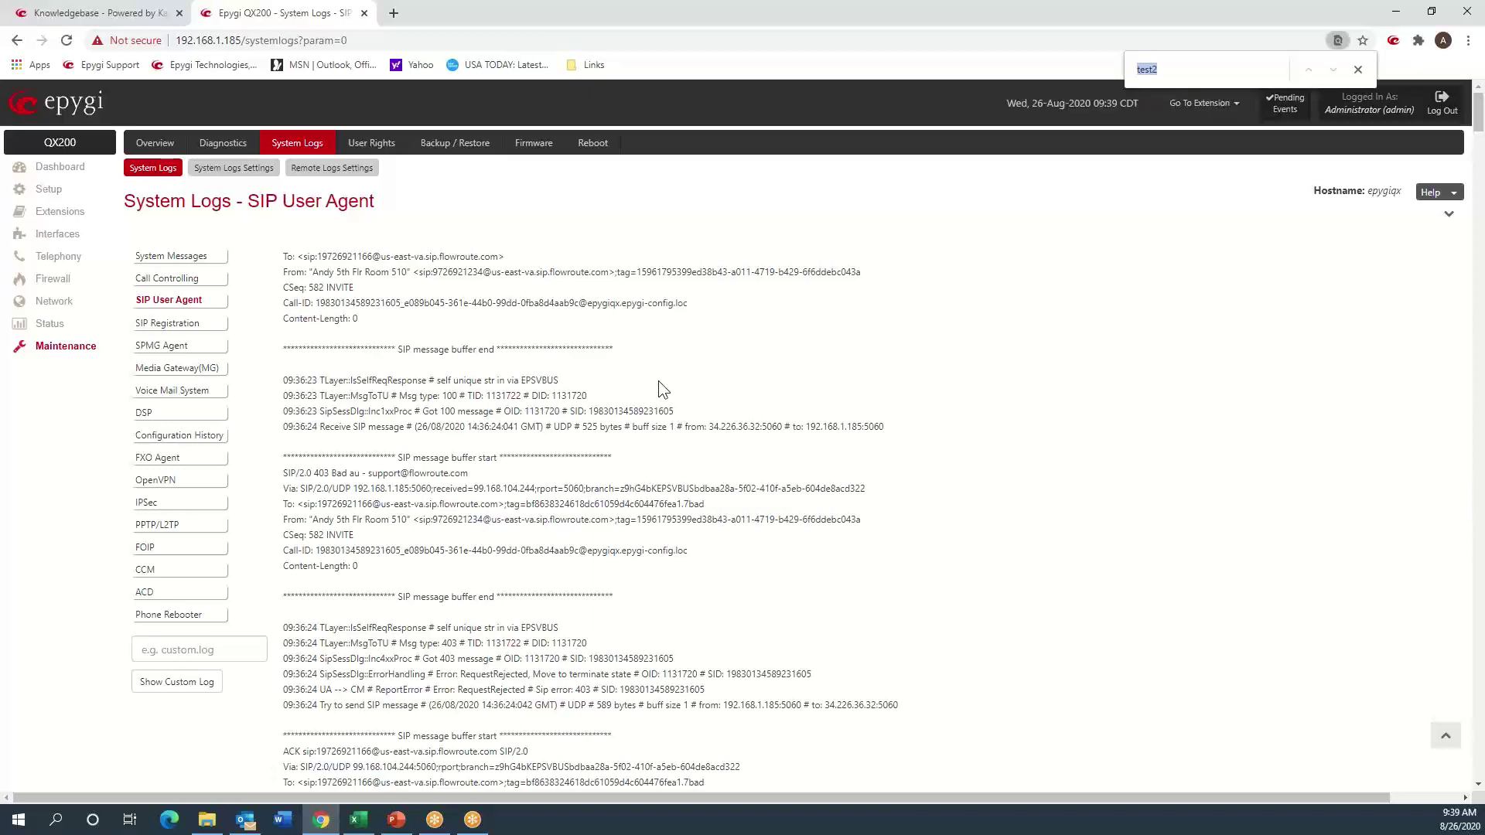
pyautogui.press('Right')
pyautogui.press('BackSpace')
pyautogui.write('3')
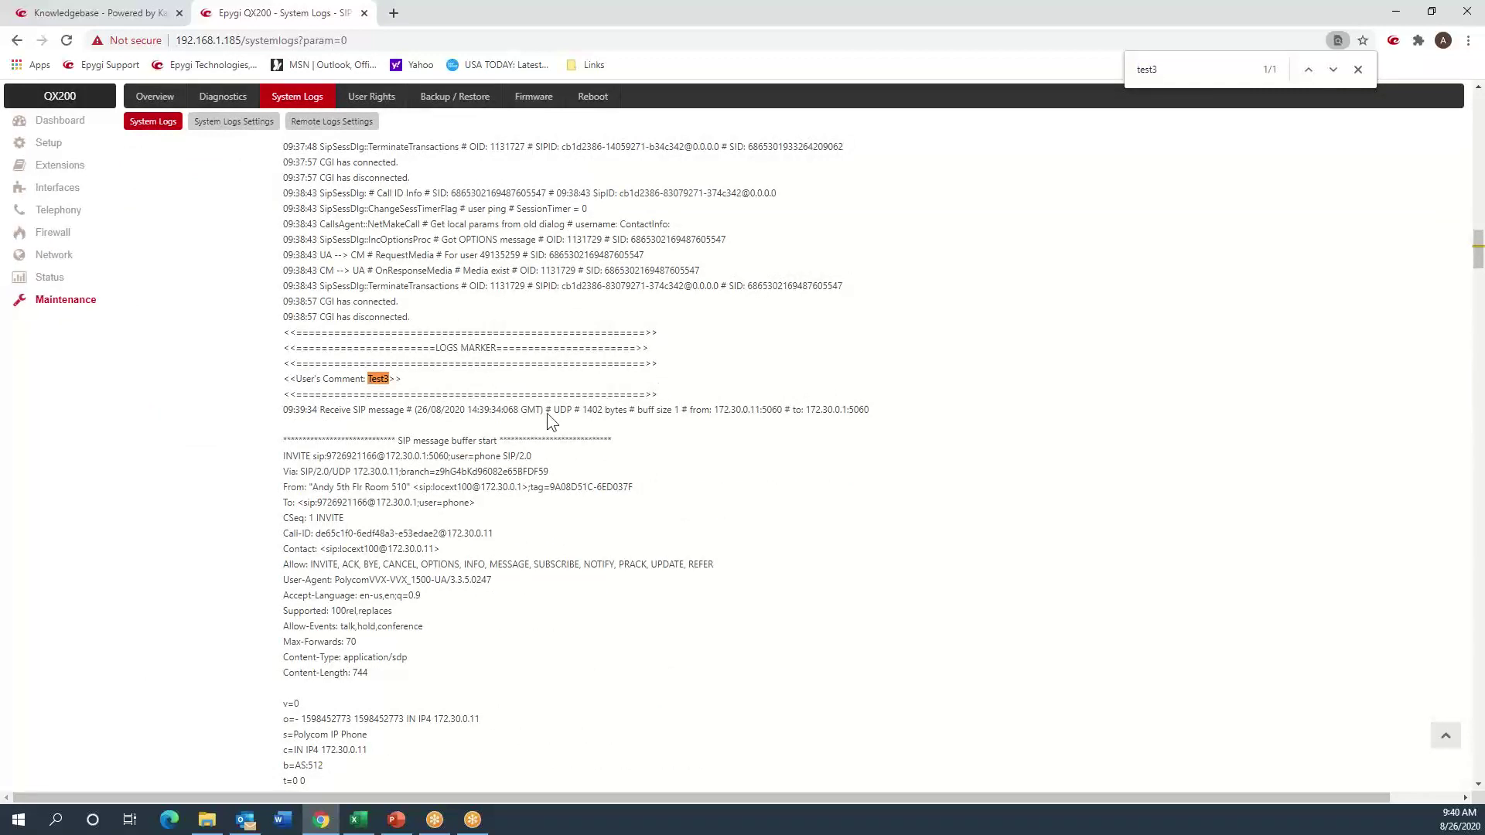
# - Scroll to the outbound INVITE and highlight its Proxy-Authorization username
pyautogui.scroll(-2, 449, 491)
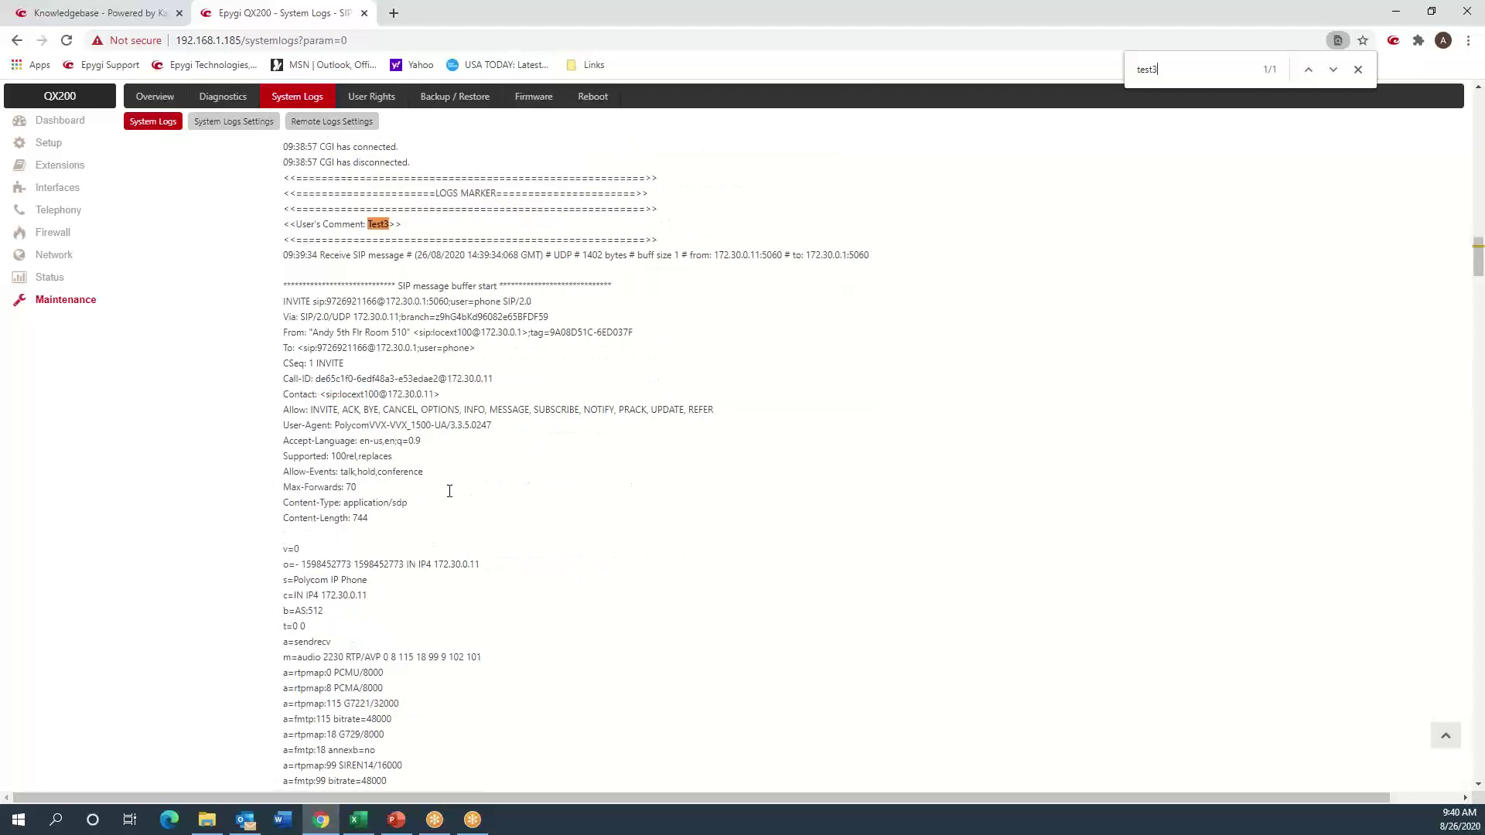
pyautogui.scroll(-6, 449, 492)
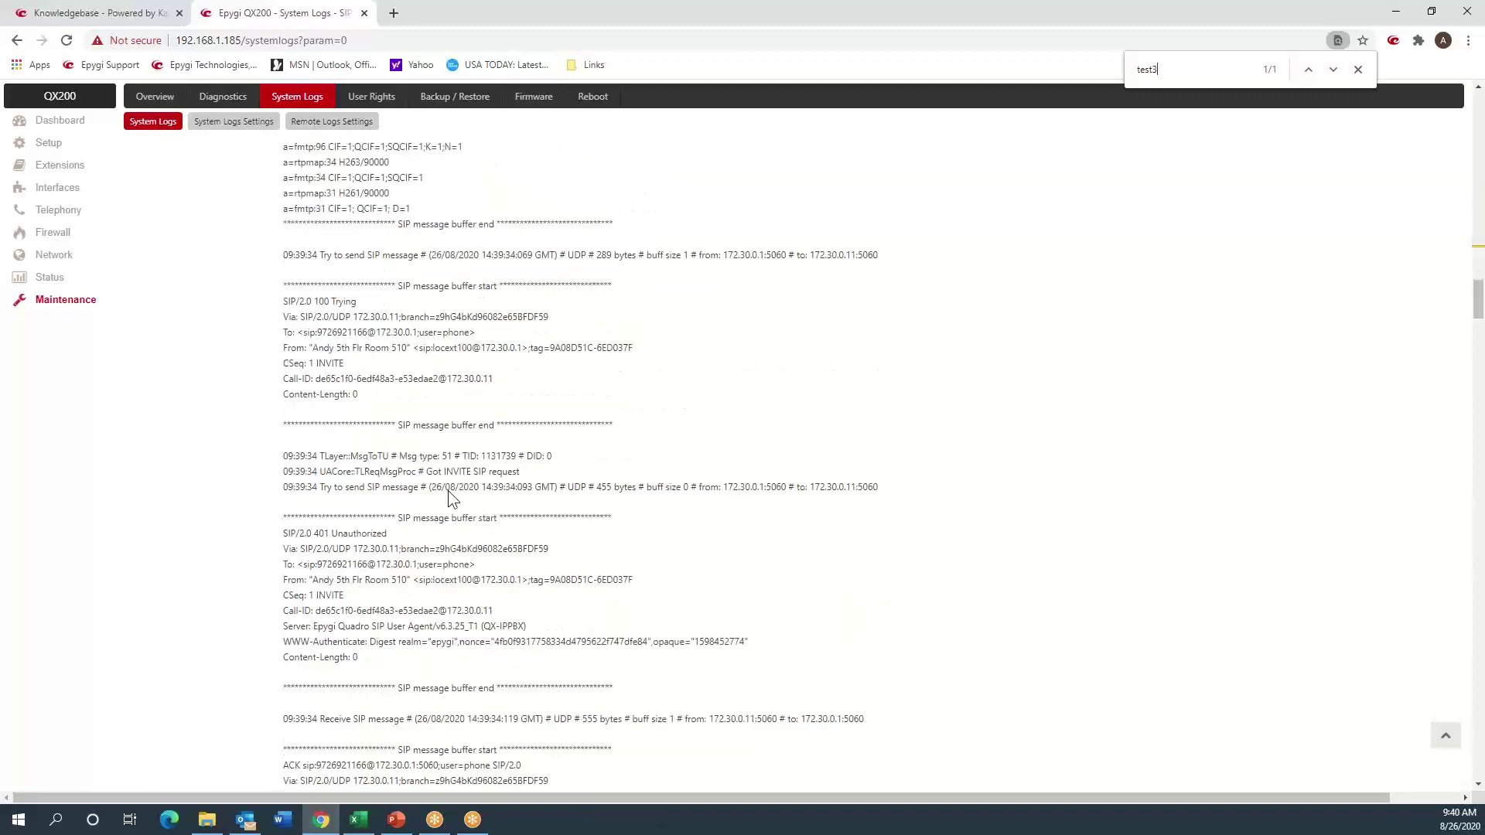
pyautogui.scroll(-10, 448, 490)
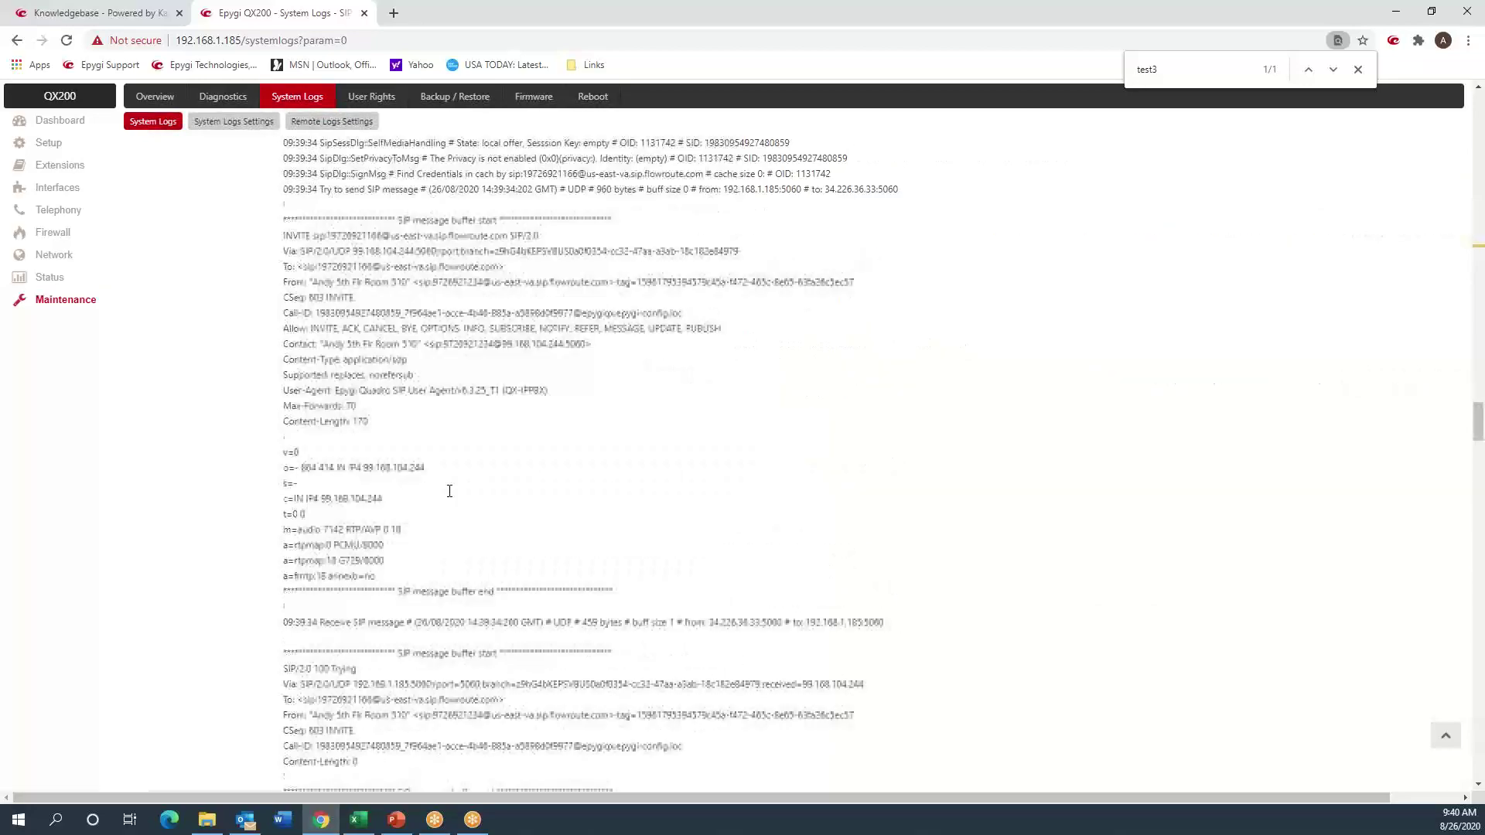
pyautogui.scroll(4, 449, 492)
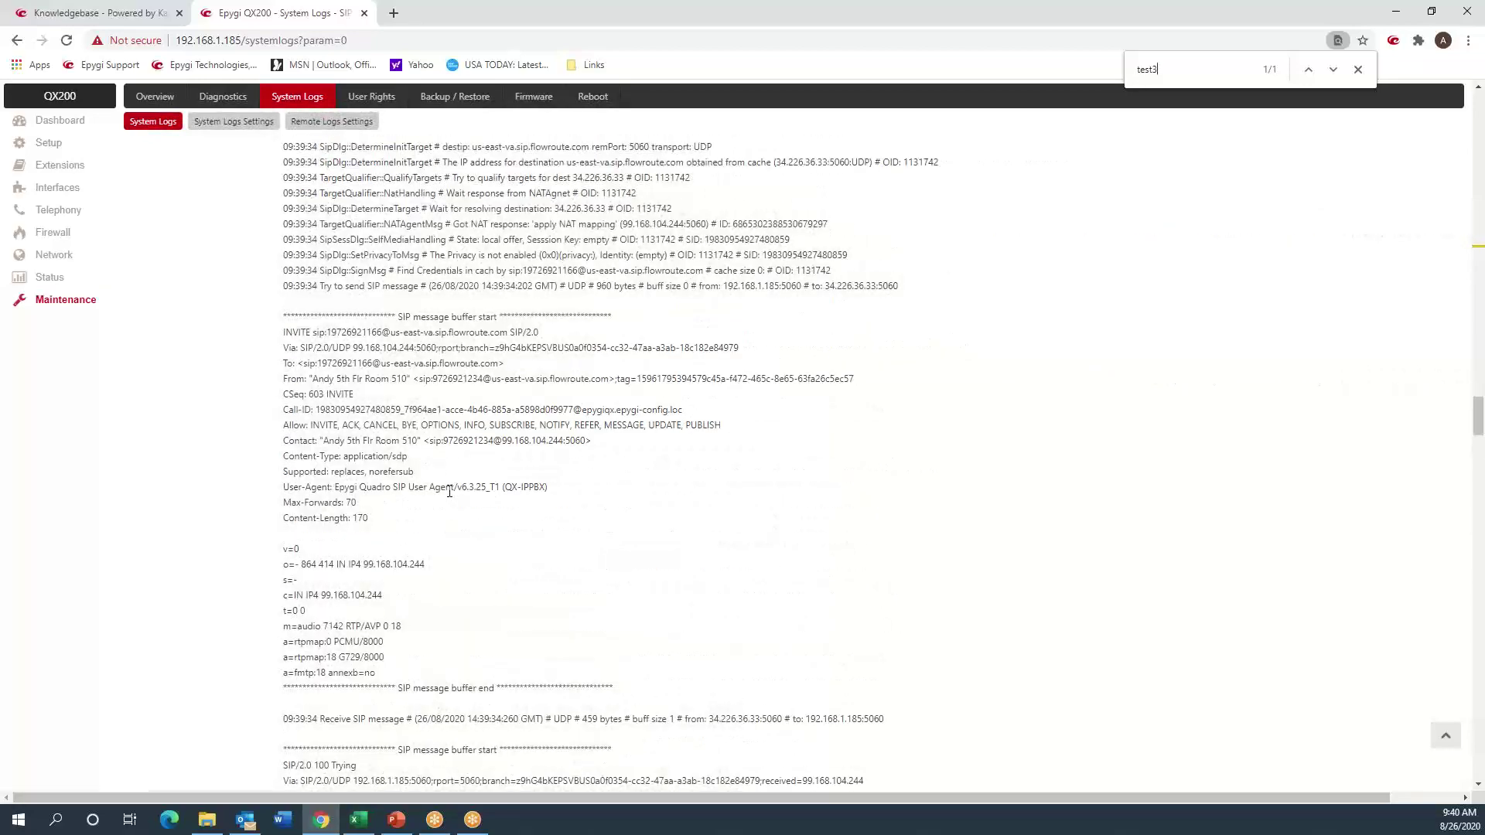
pyautogui.scroll(-4, 449, 491)
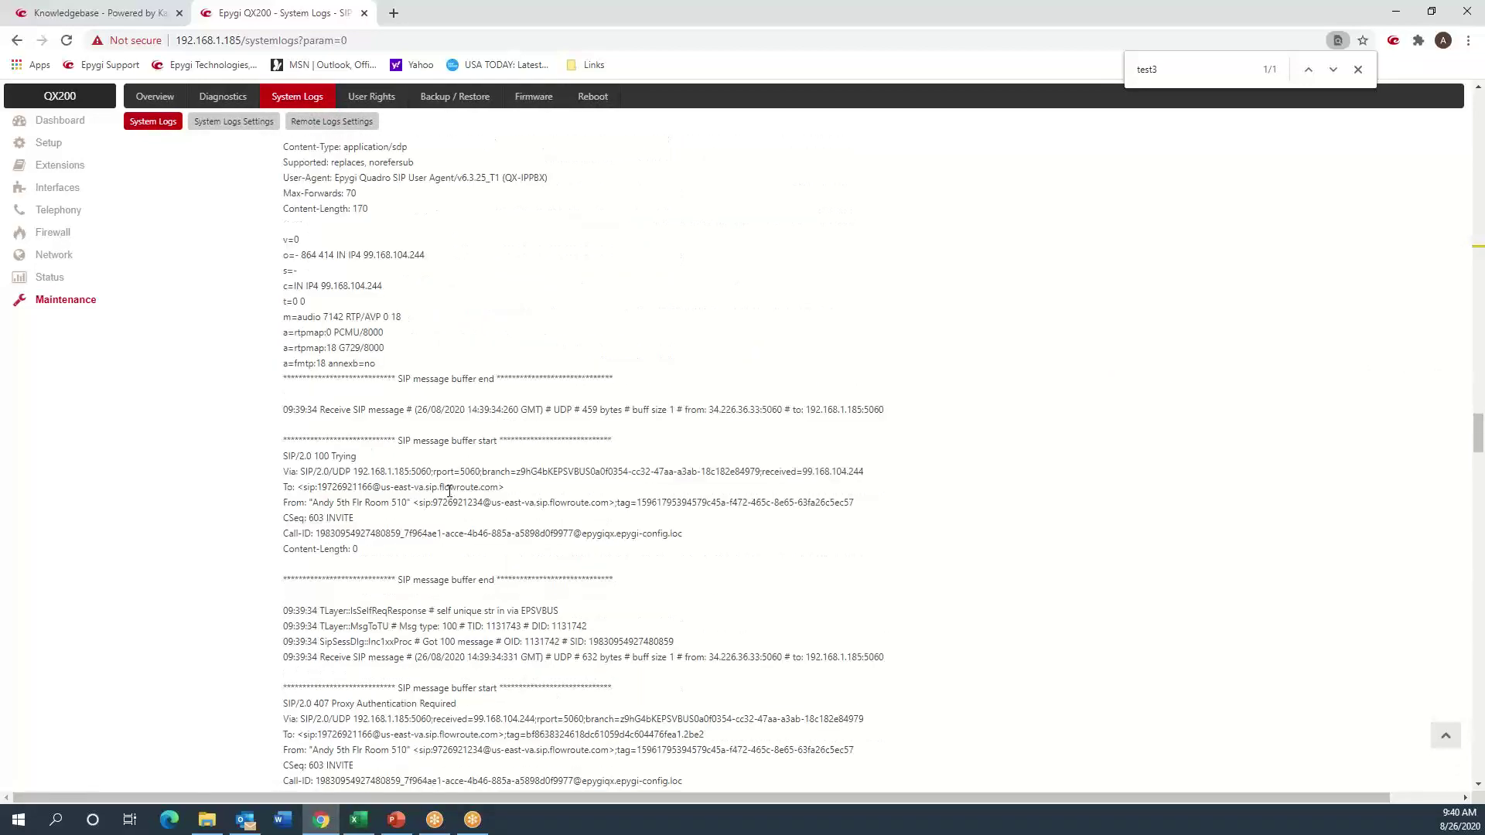
pyautogui.scroll(-7, 449, 491)
pyautogui.scroll(-5, 445, 511)
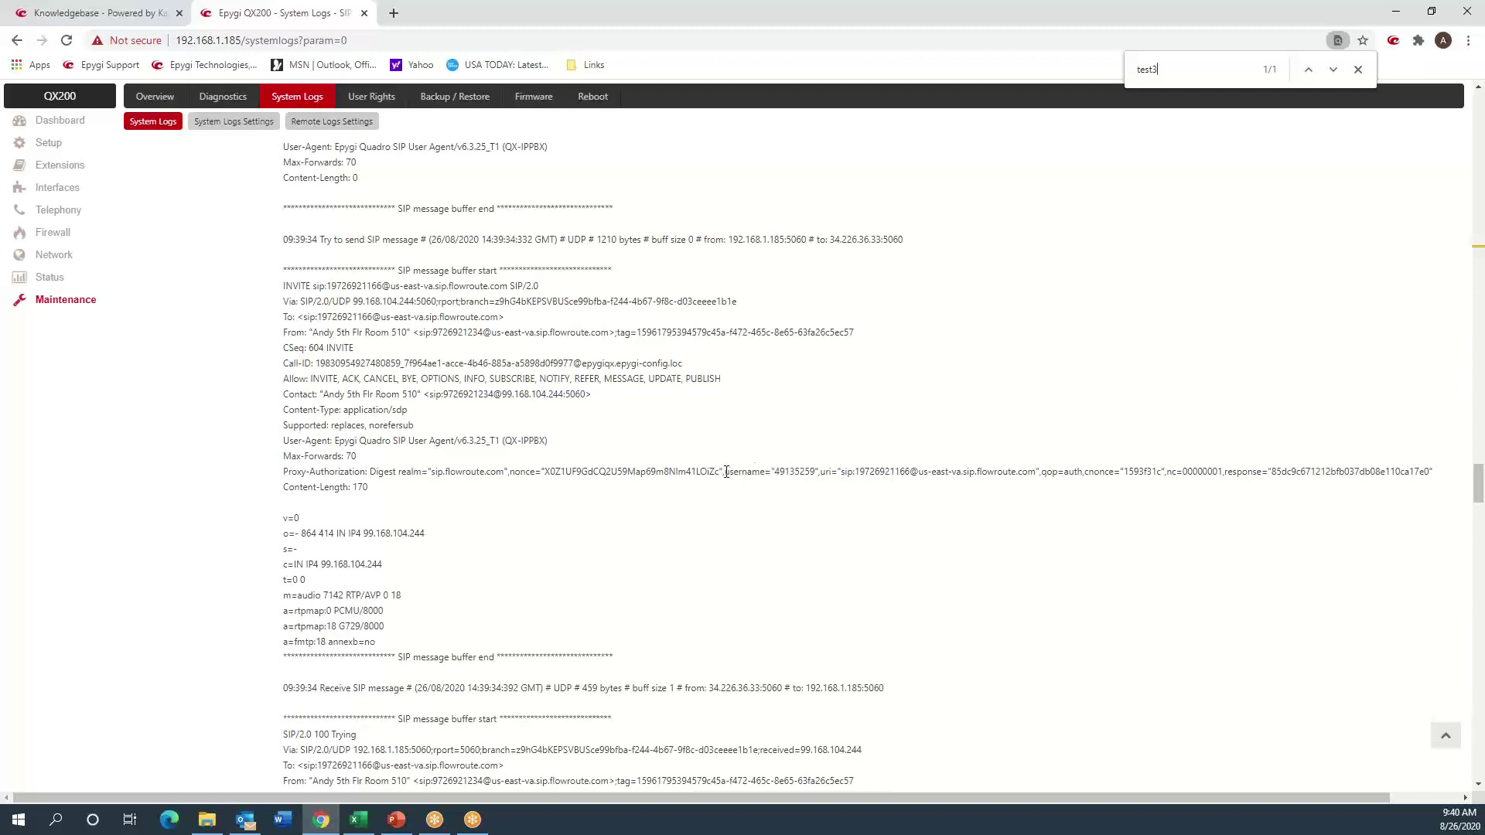
pyautogui.moveTo(724, 472); pyautogui.dragTo(817, 471)
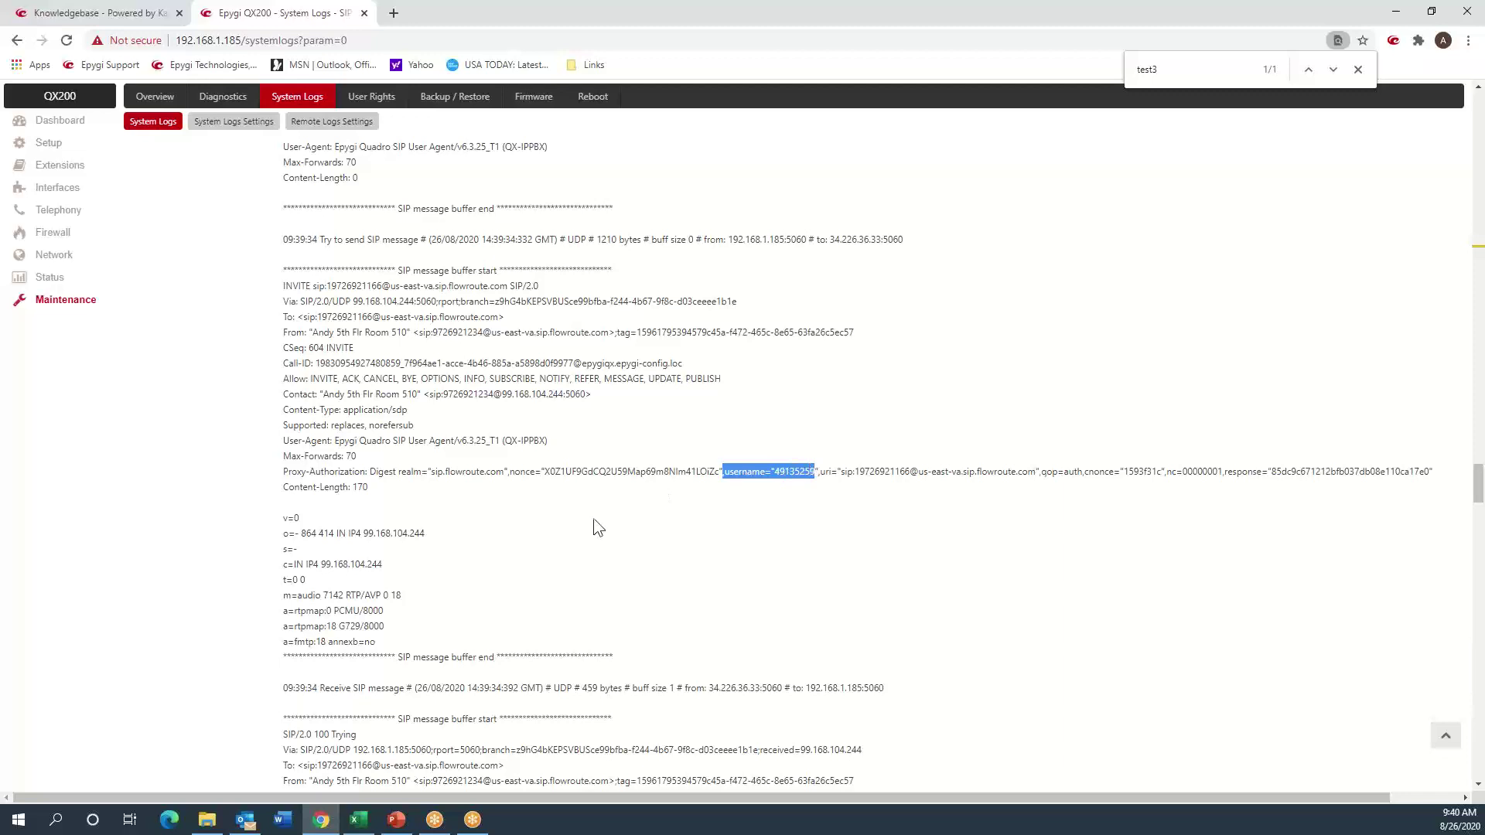
pyautogui.scroll(-10, 583, 525)
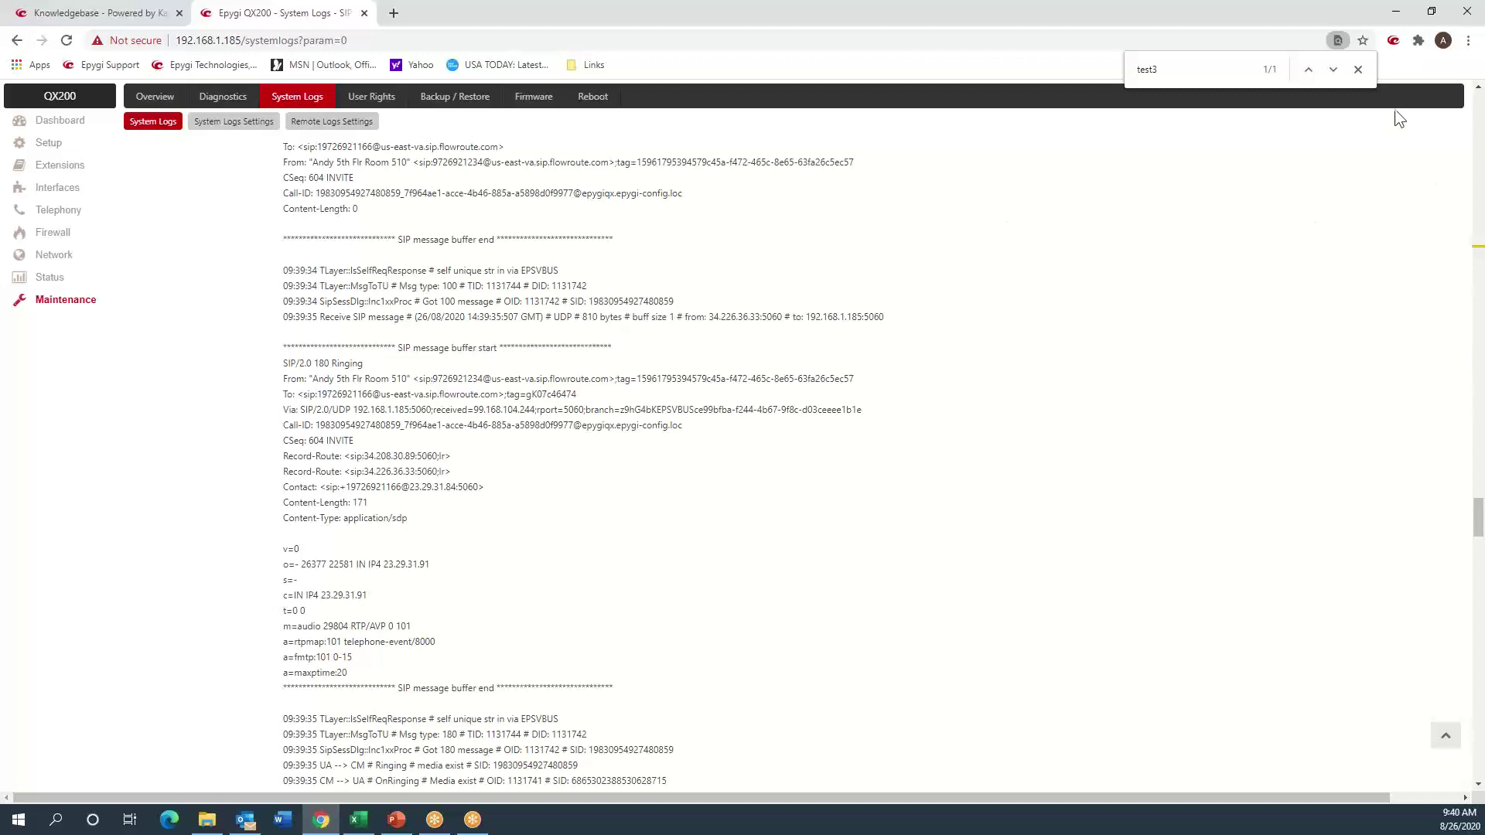
pyautogui.click(1358, 69)
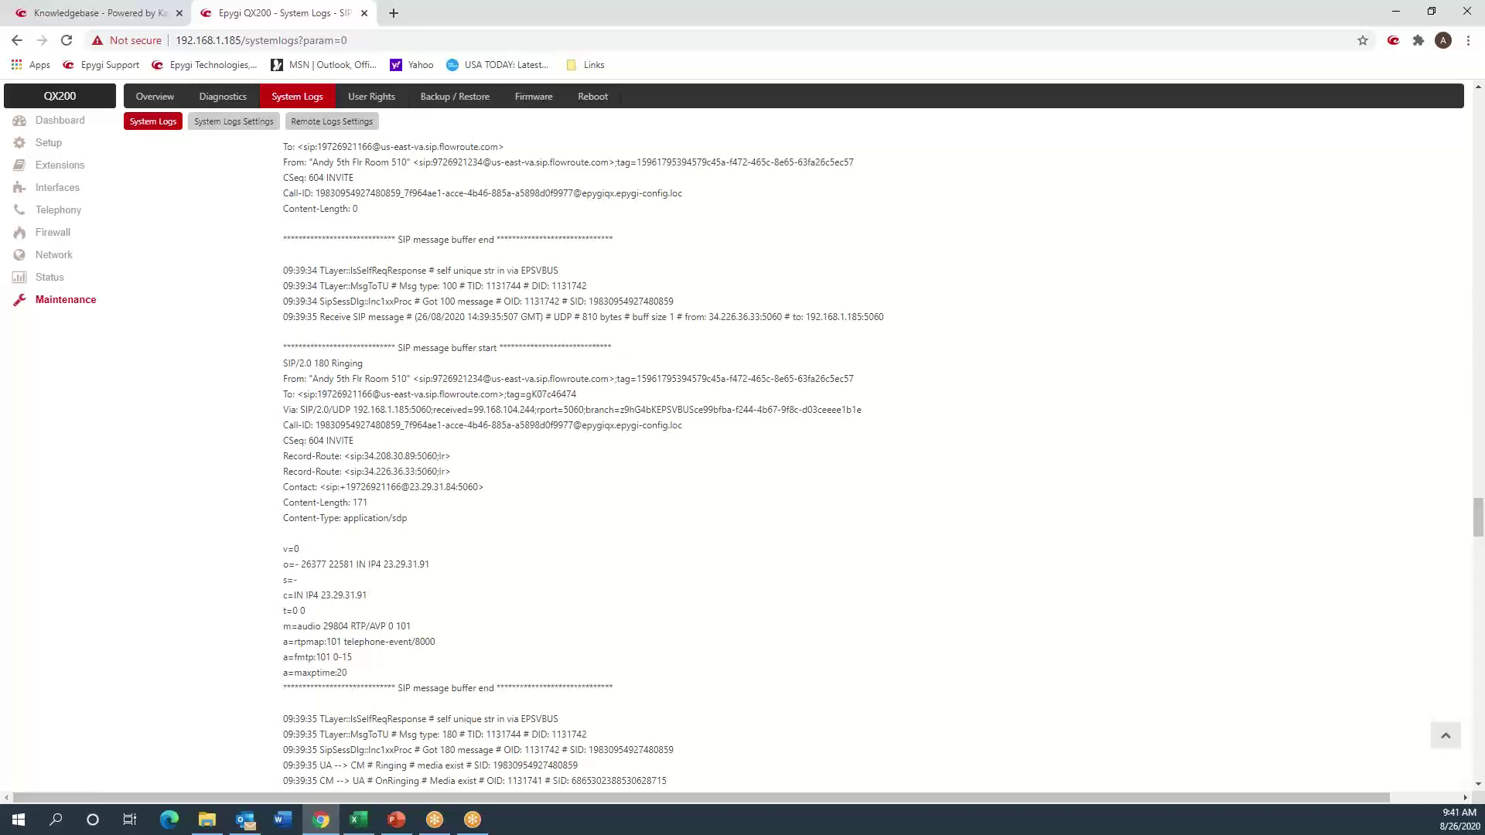
# - Change the system log marker comment from Test3 to Test4 and mark all logs
pyautogui.click(1445, 735)
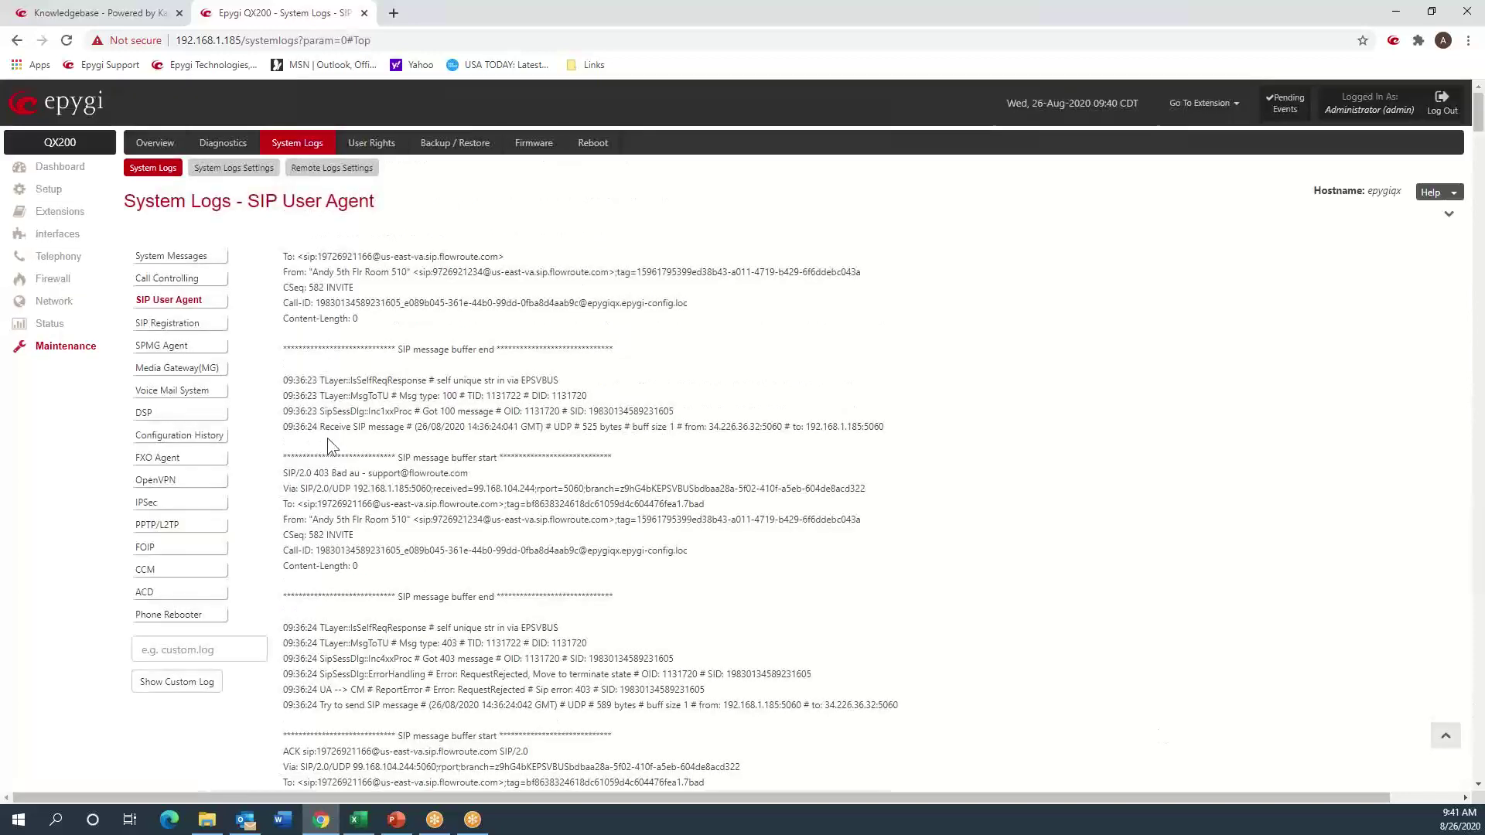
pyautogui.click(228, 168)
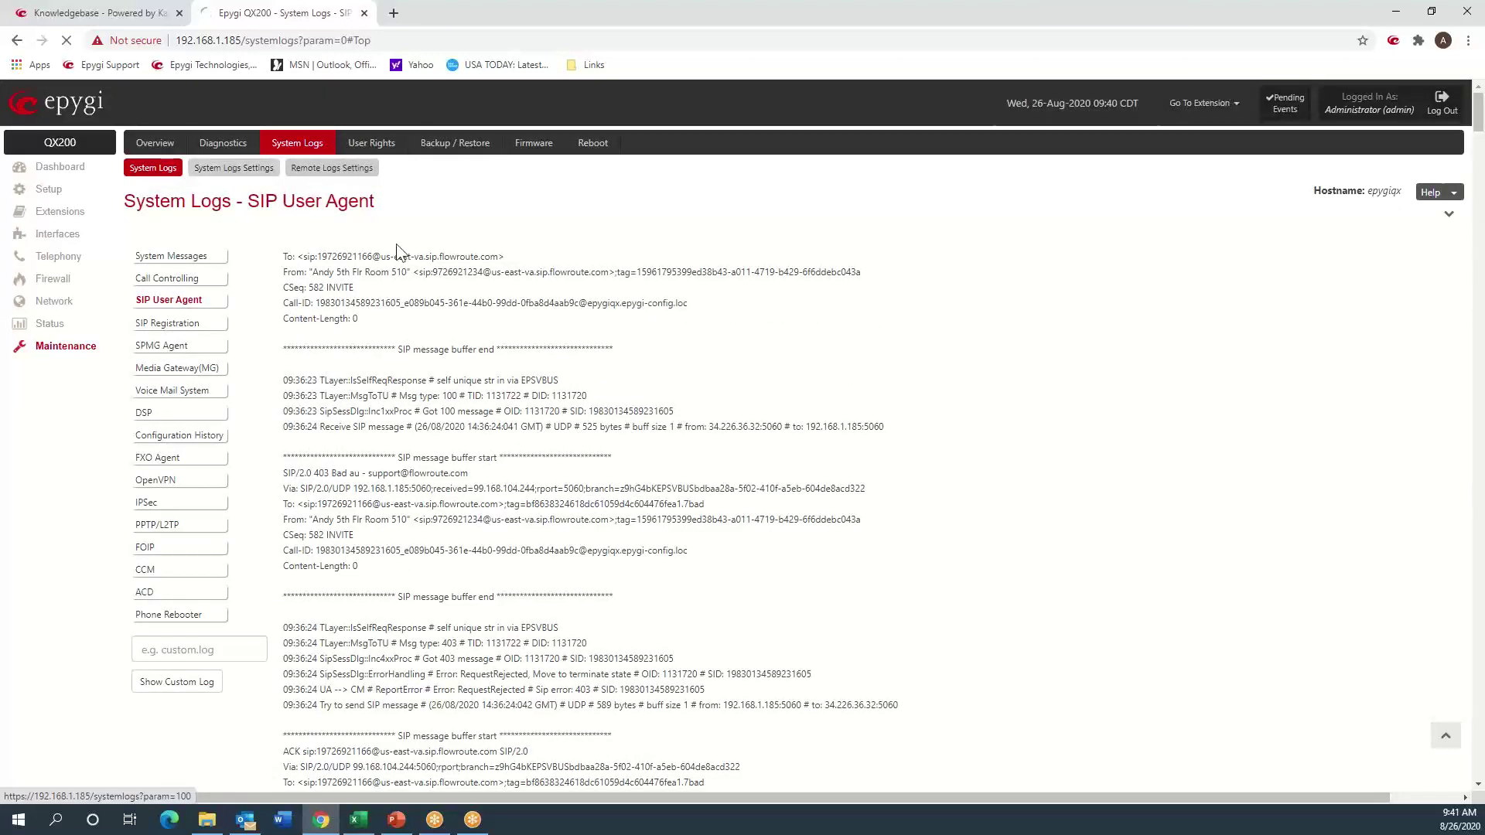
pyautogui.click(379, 323)
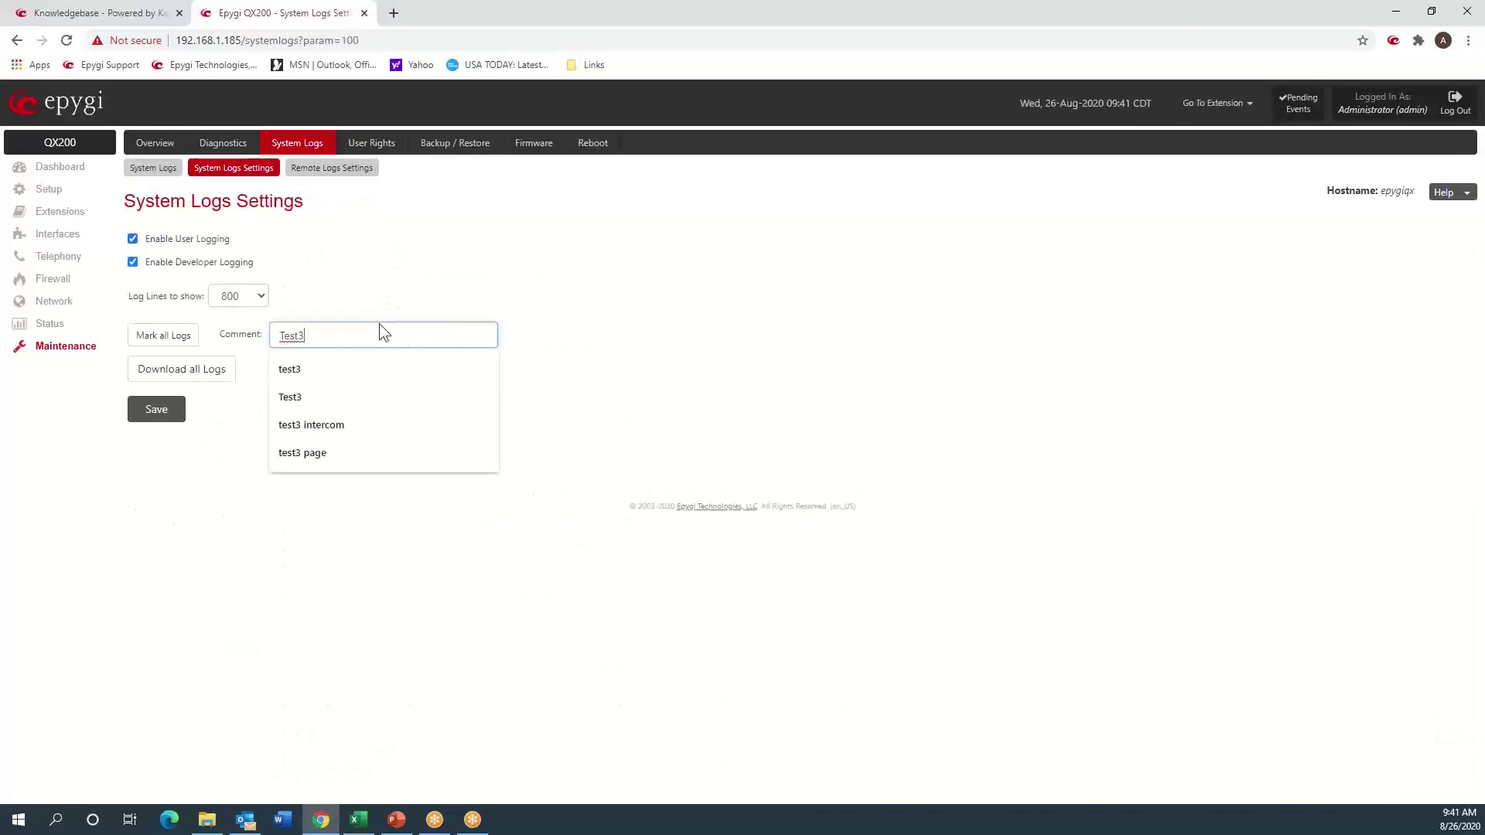
pyautogui.press('BackSpace')
pyautogui.write('4')
pyautogui.press('Return')
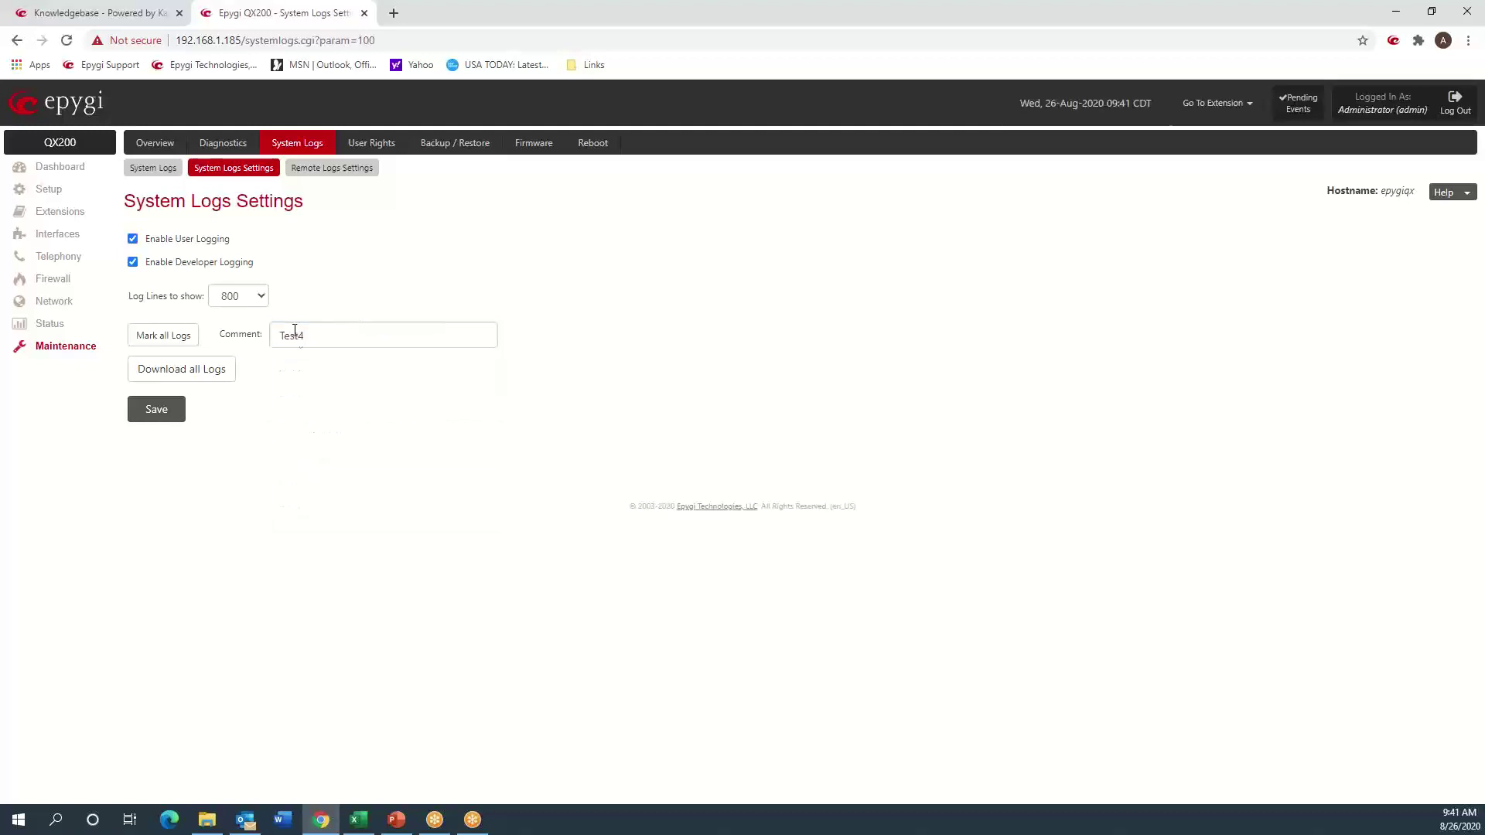
pyautogui.click(160, 332)
# - Open the System Logs viewer and search for test4 to locate the LOGS MARKER entries
pyautogui.click(156, 172)
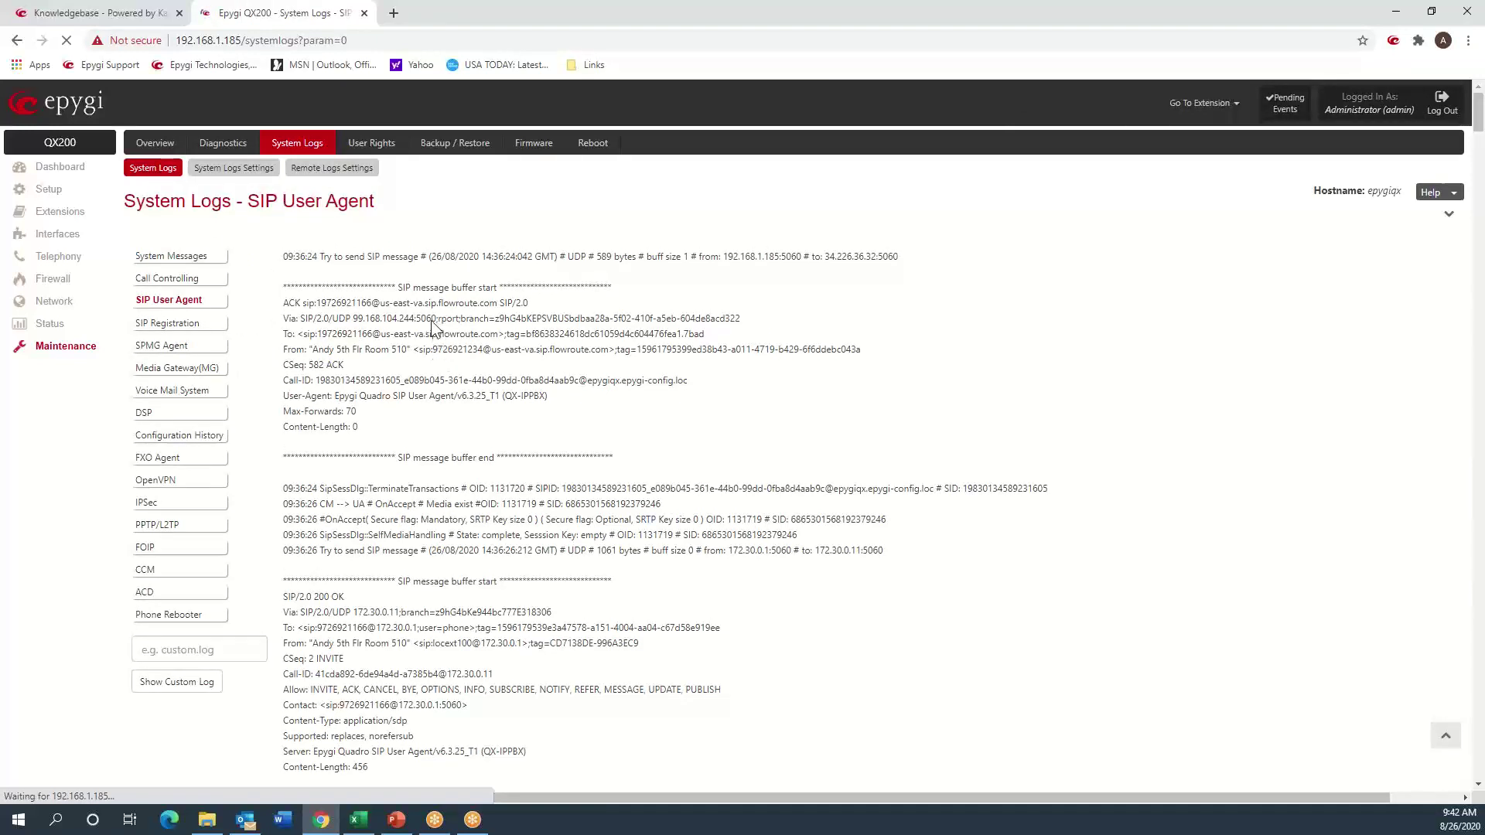
pyautogui.hotkey('ctrl', 'f')
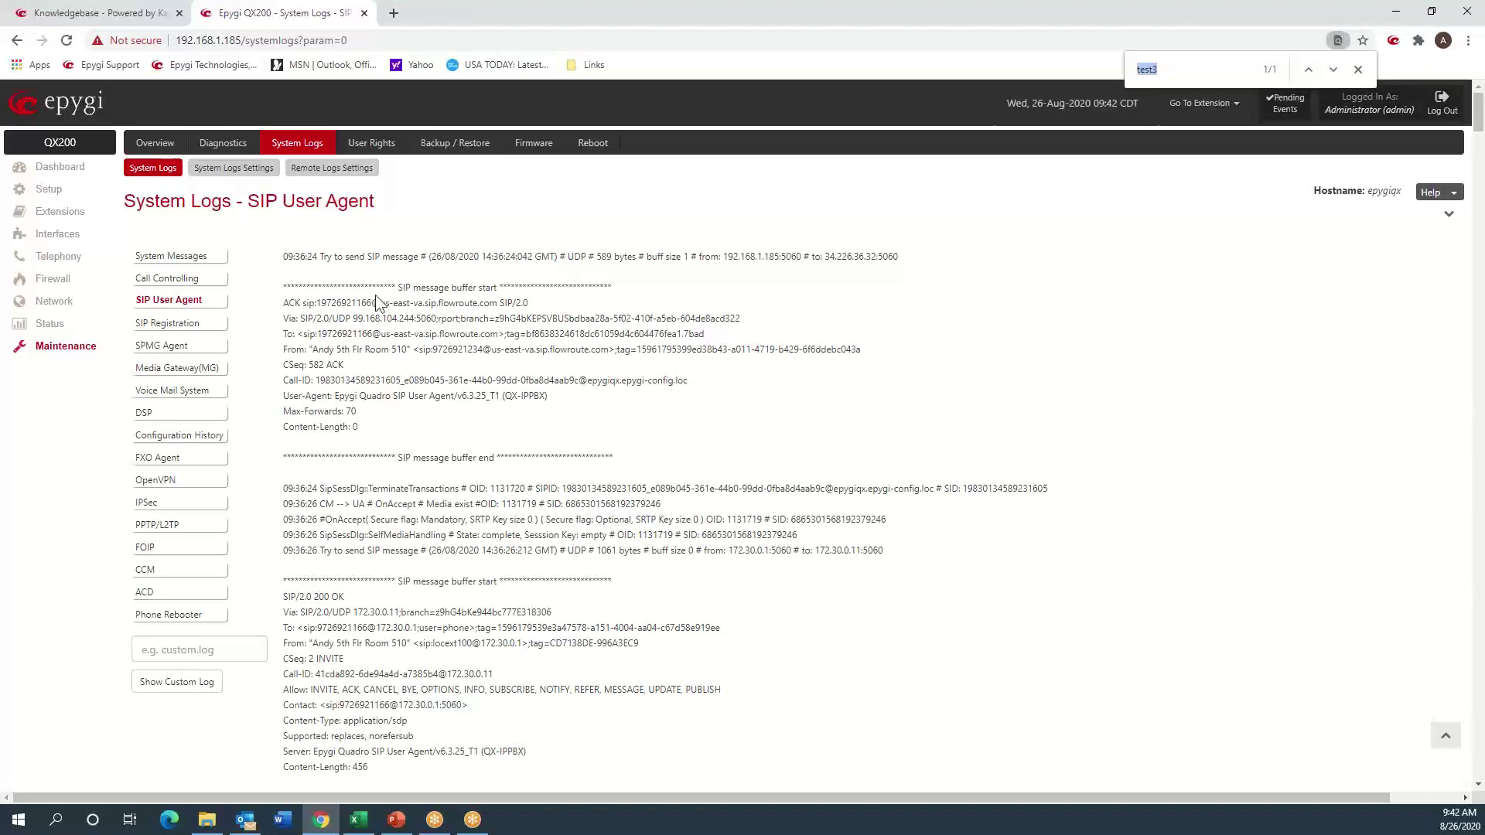
pyautogui.write('test4')
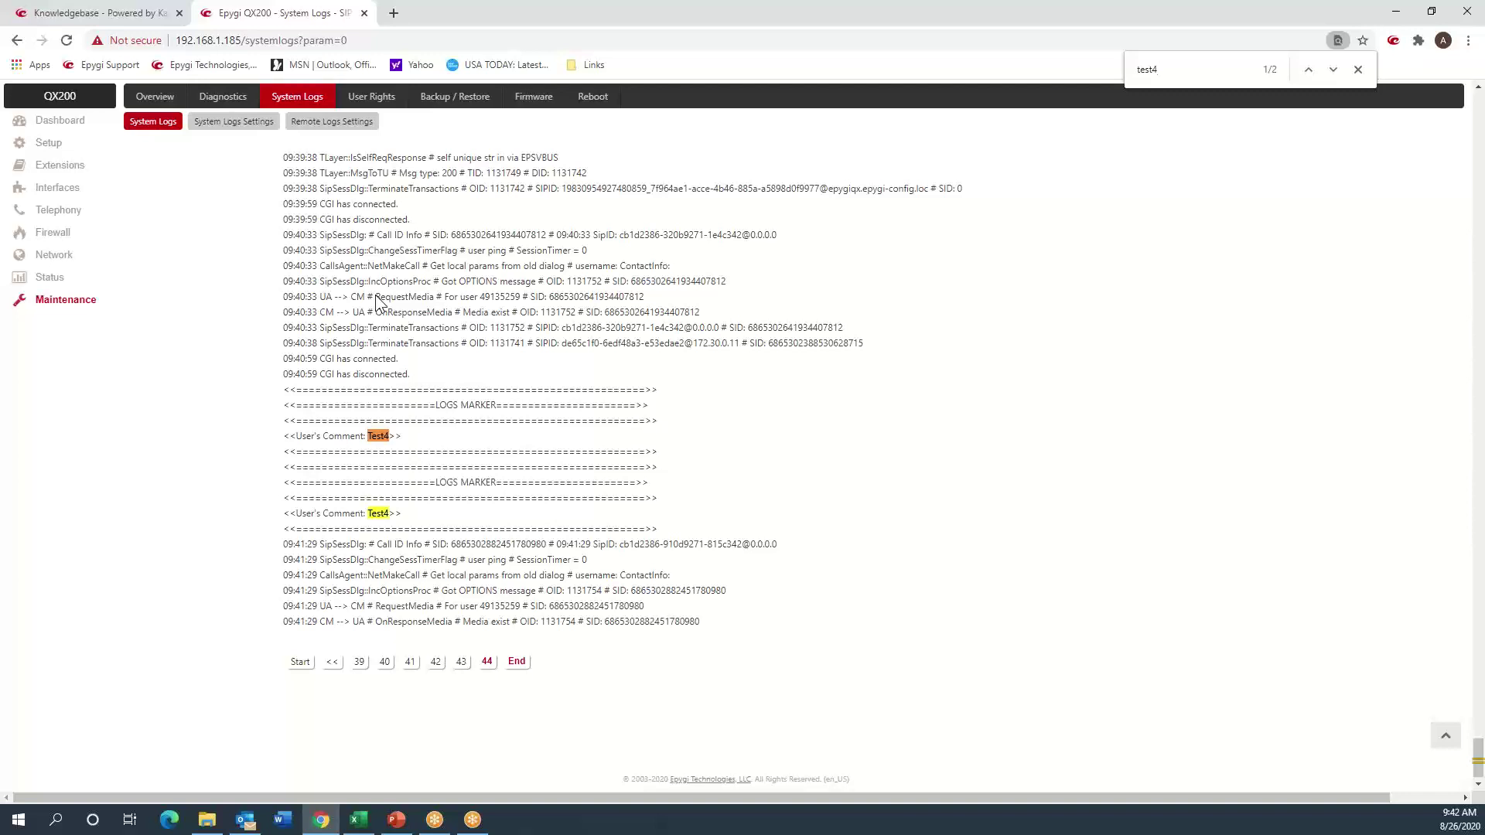
pyautogui.scroll(2, 463, 293)
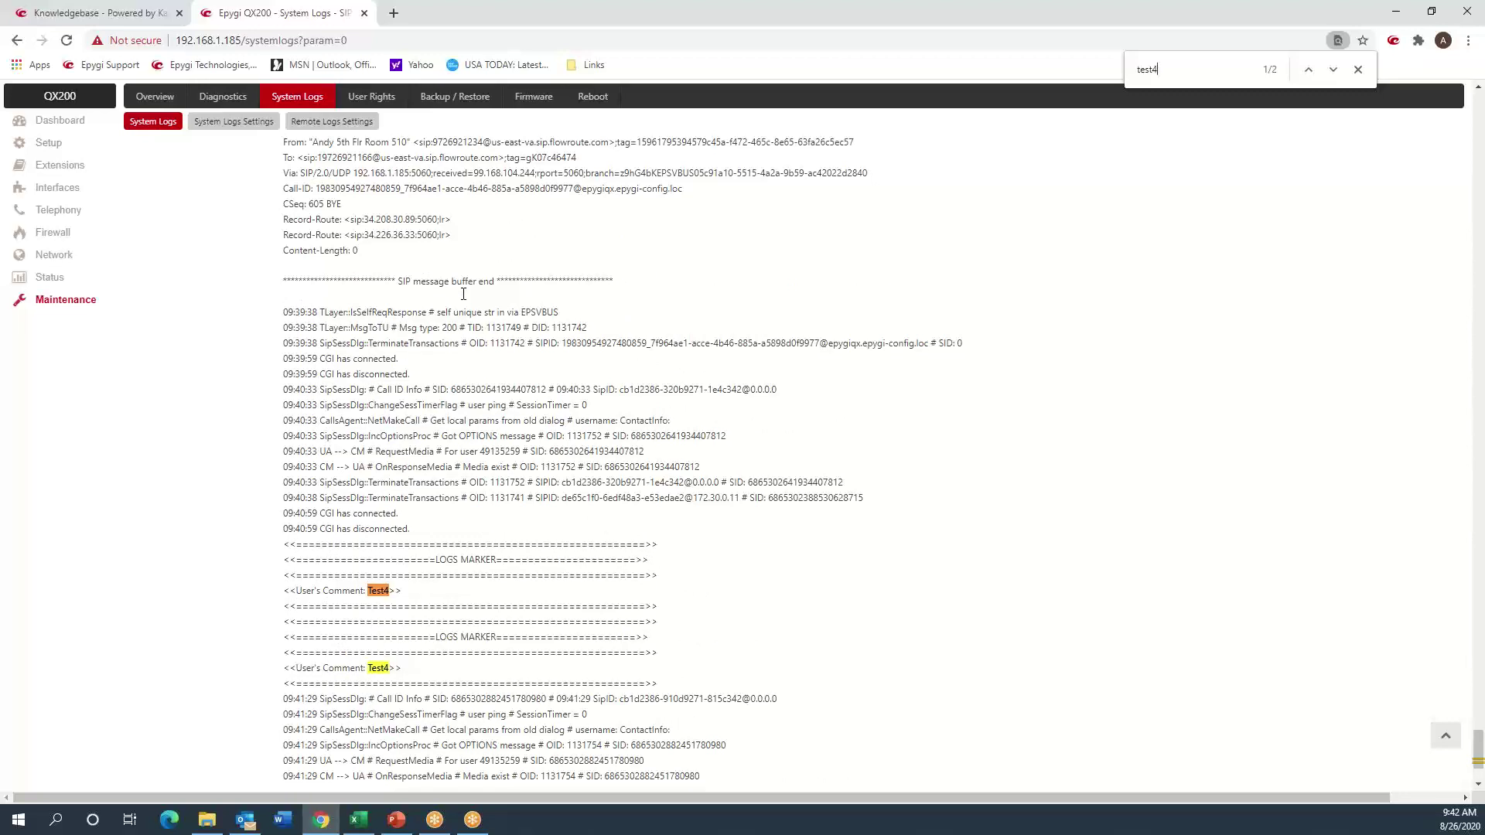
pyautogui.scroll(-2, 463, 294)
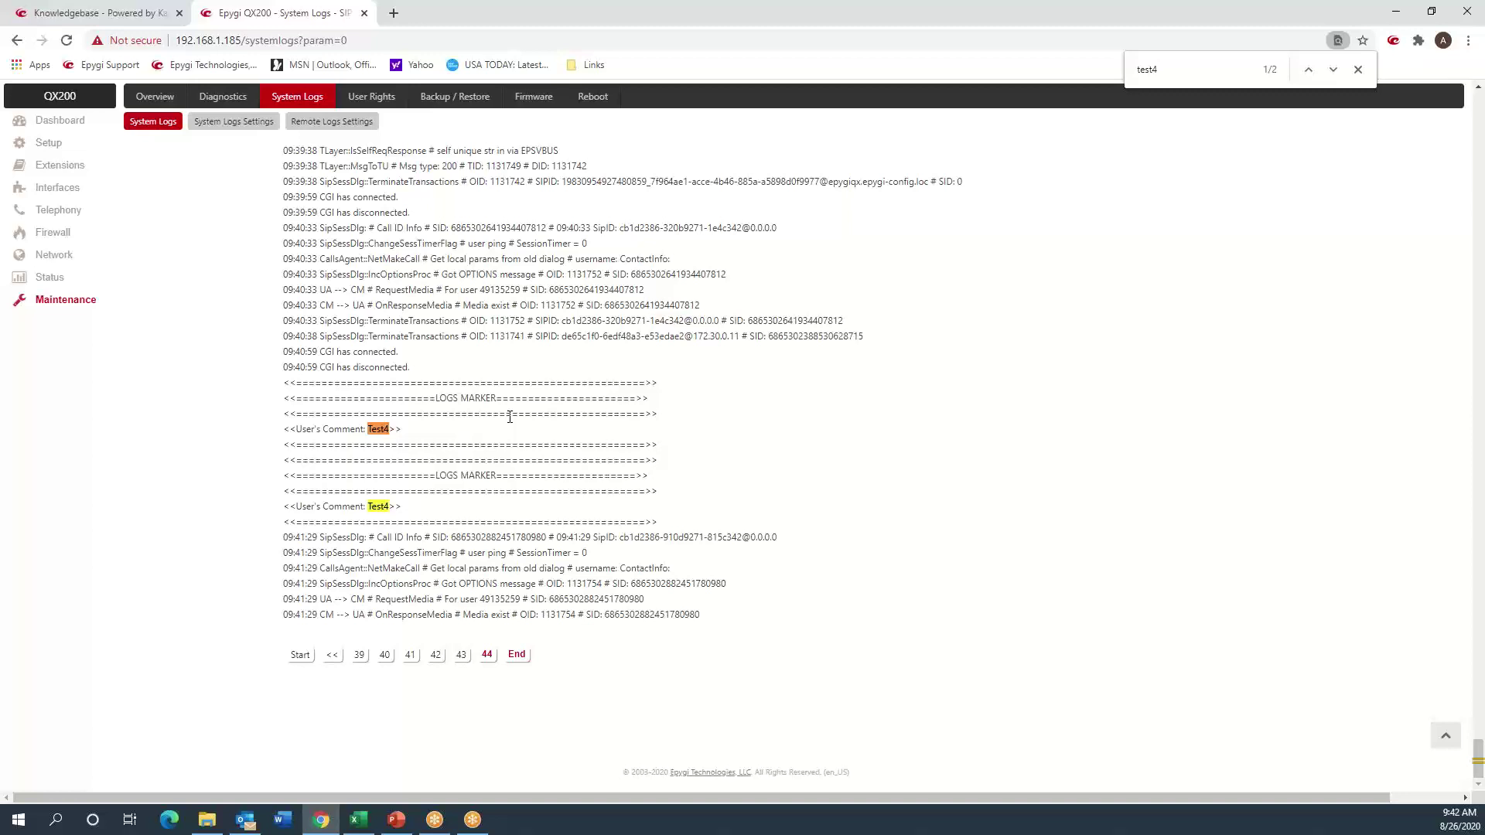
pyautogui.scroll(4, 966, 512)
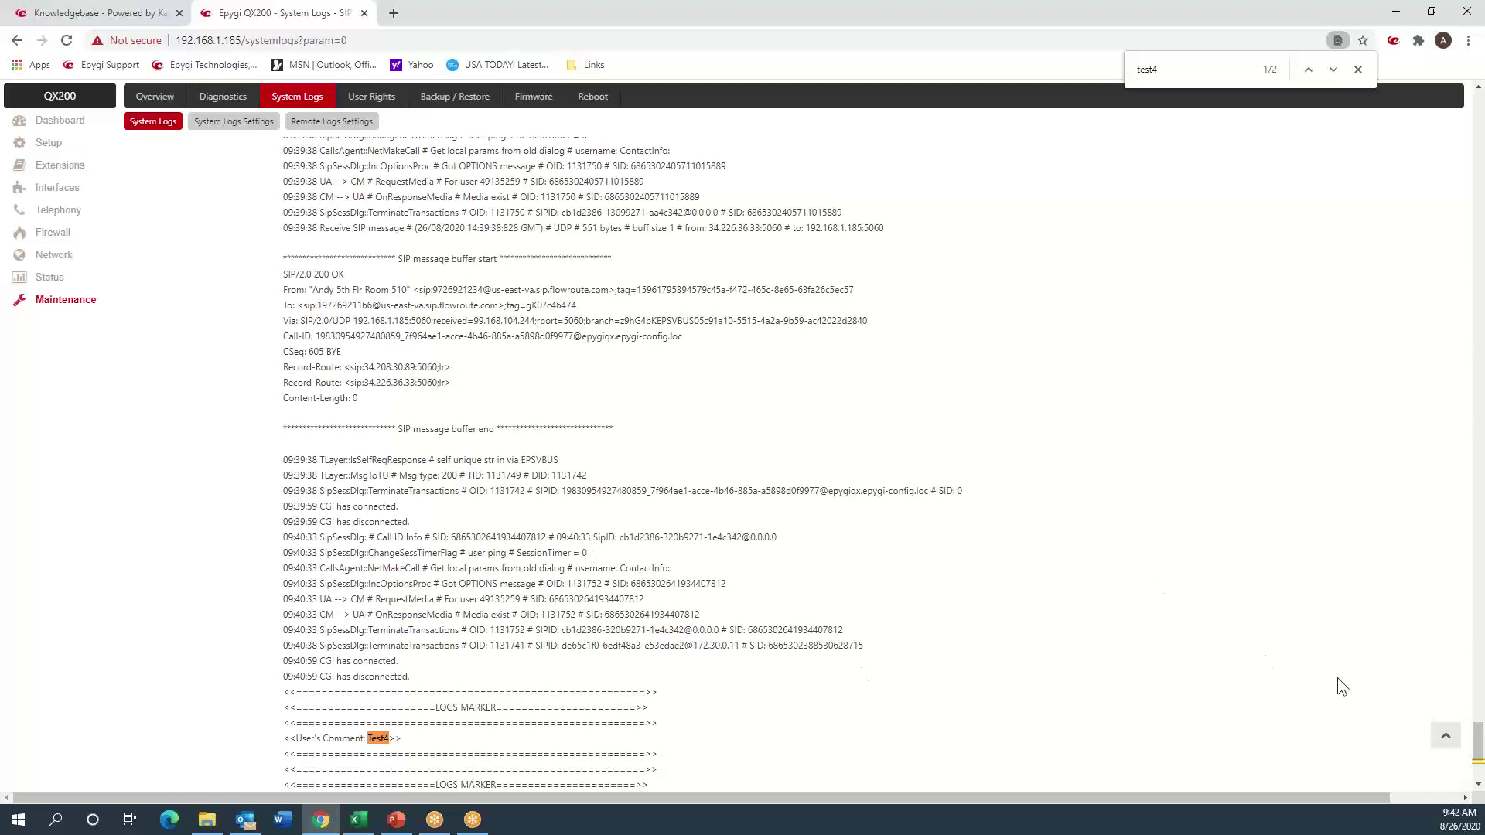
# - Reload the SIP User Agent log and review the newest entries after the Test4 markers
pyautogui.click(1445, 736)
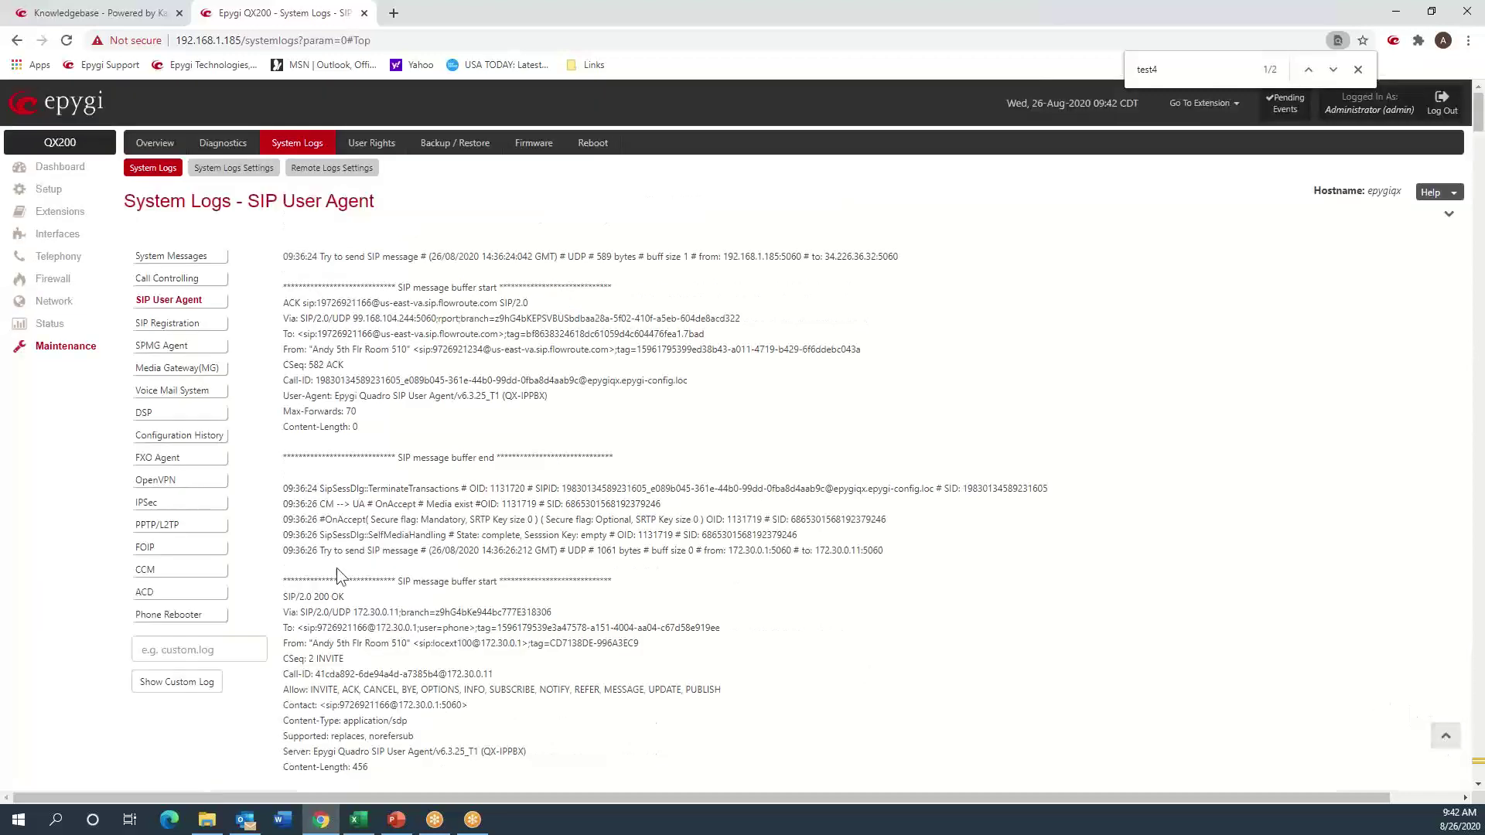
pyautogui.click(179, 302)
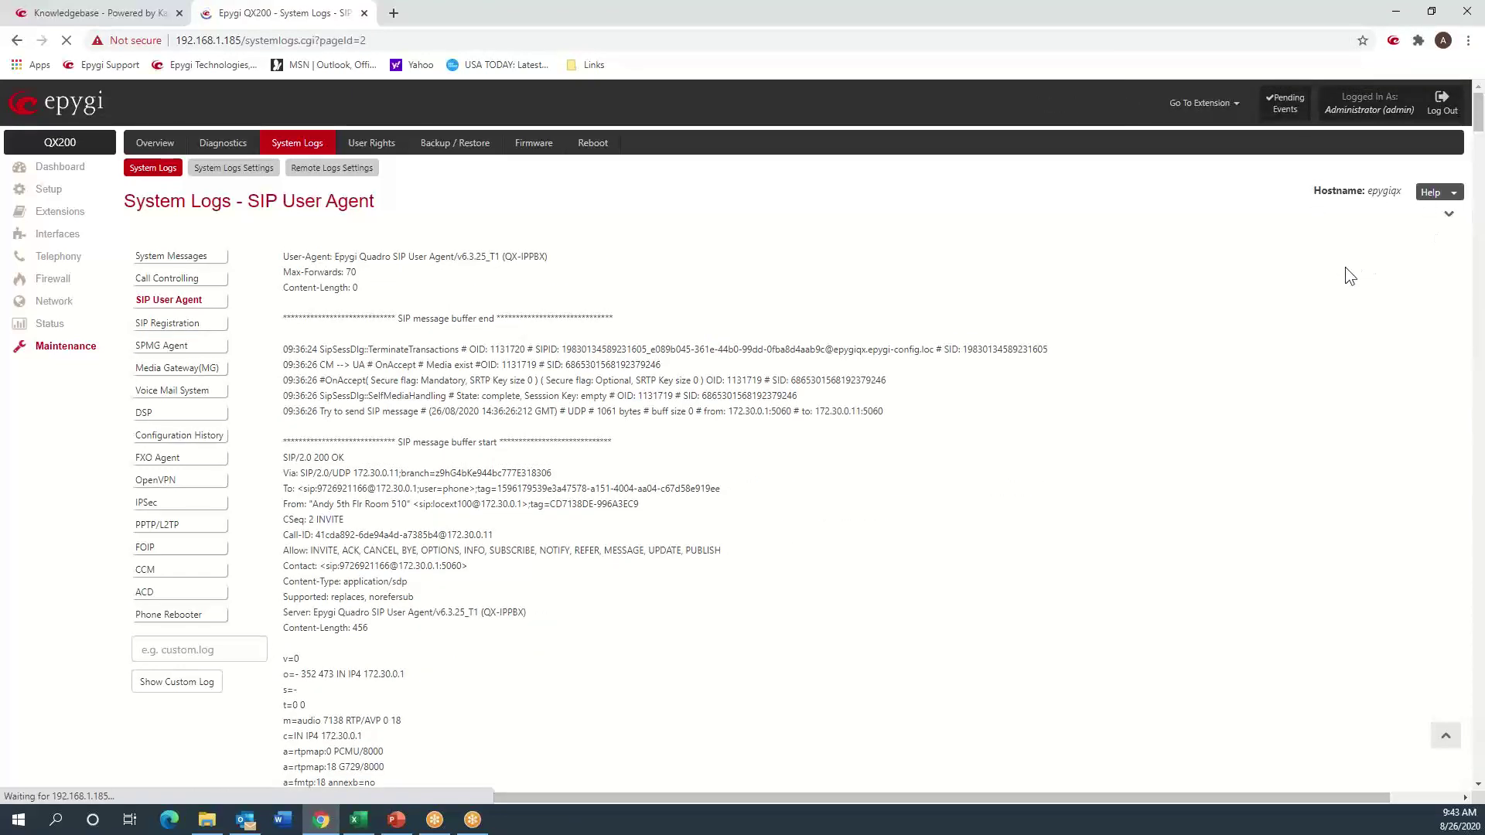
pyautogui.click(1430, 214)
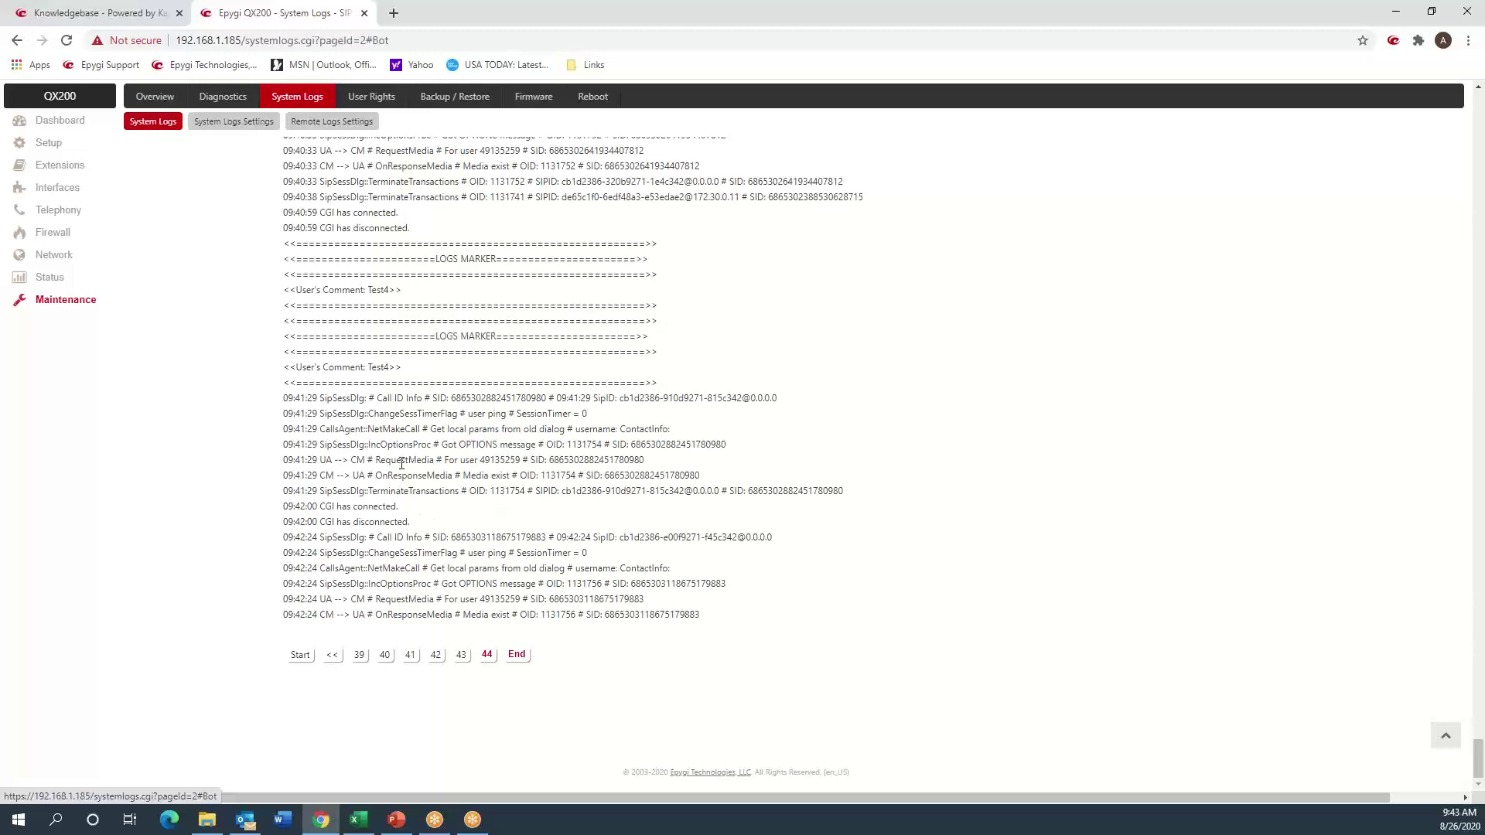
pyautogui.scroll(6, 401, 463)
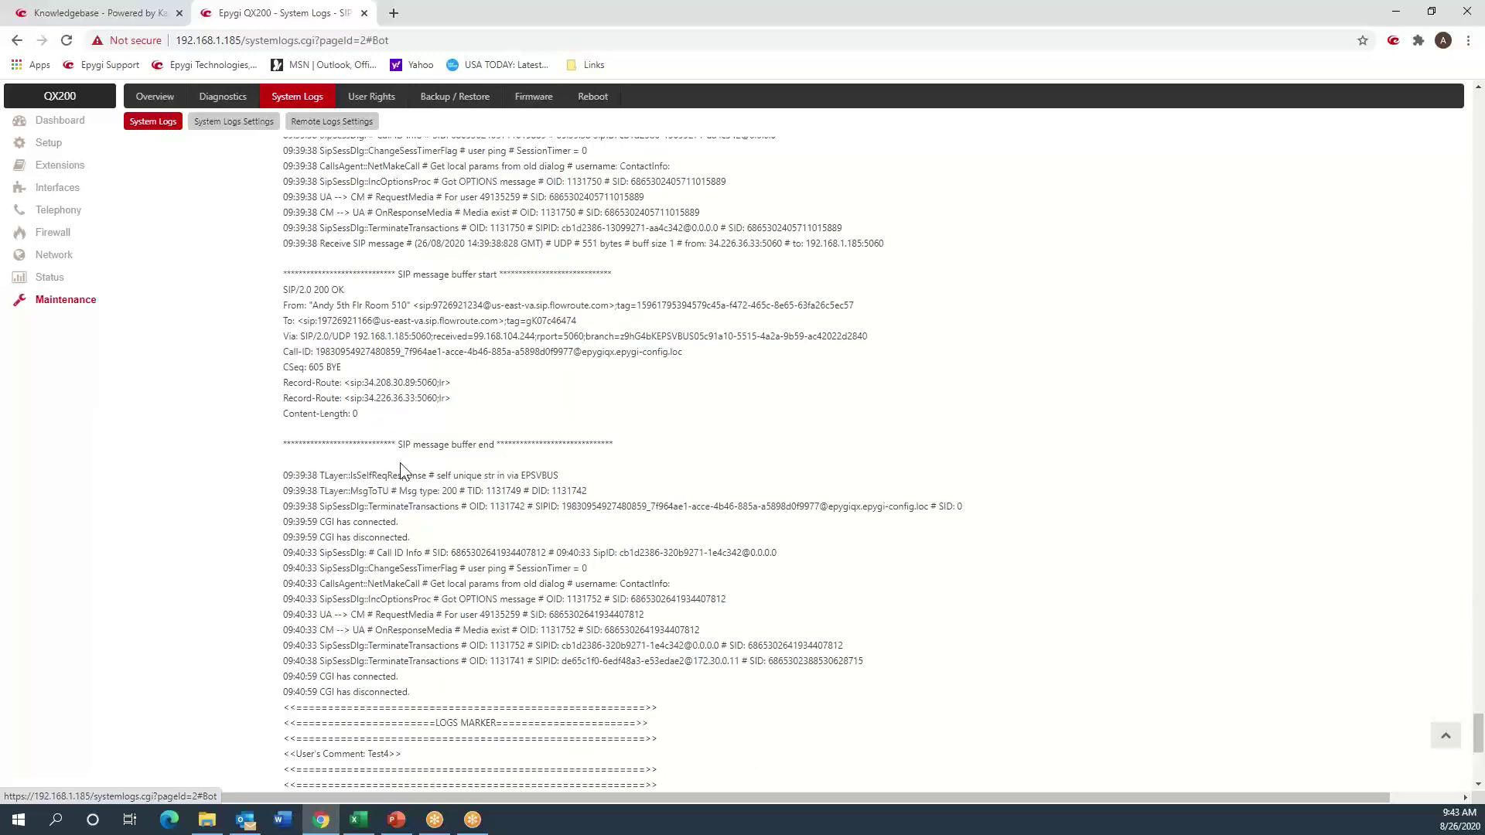
pyautogui.scroll(2, 401, 468)
pyautogui.scroll(-8, 401, 462)
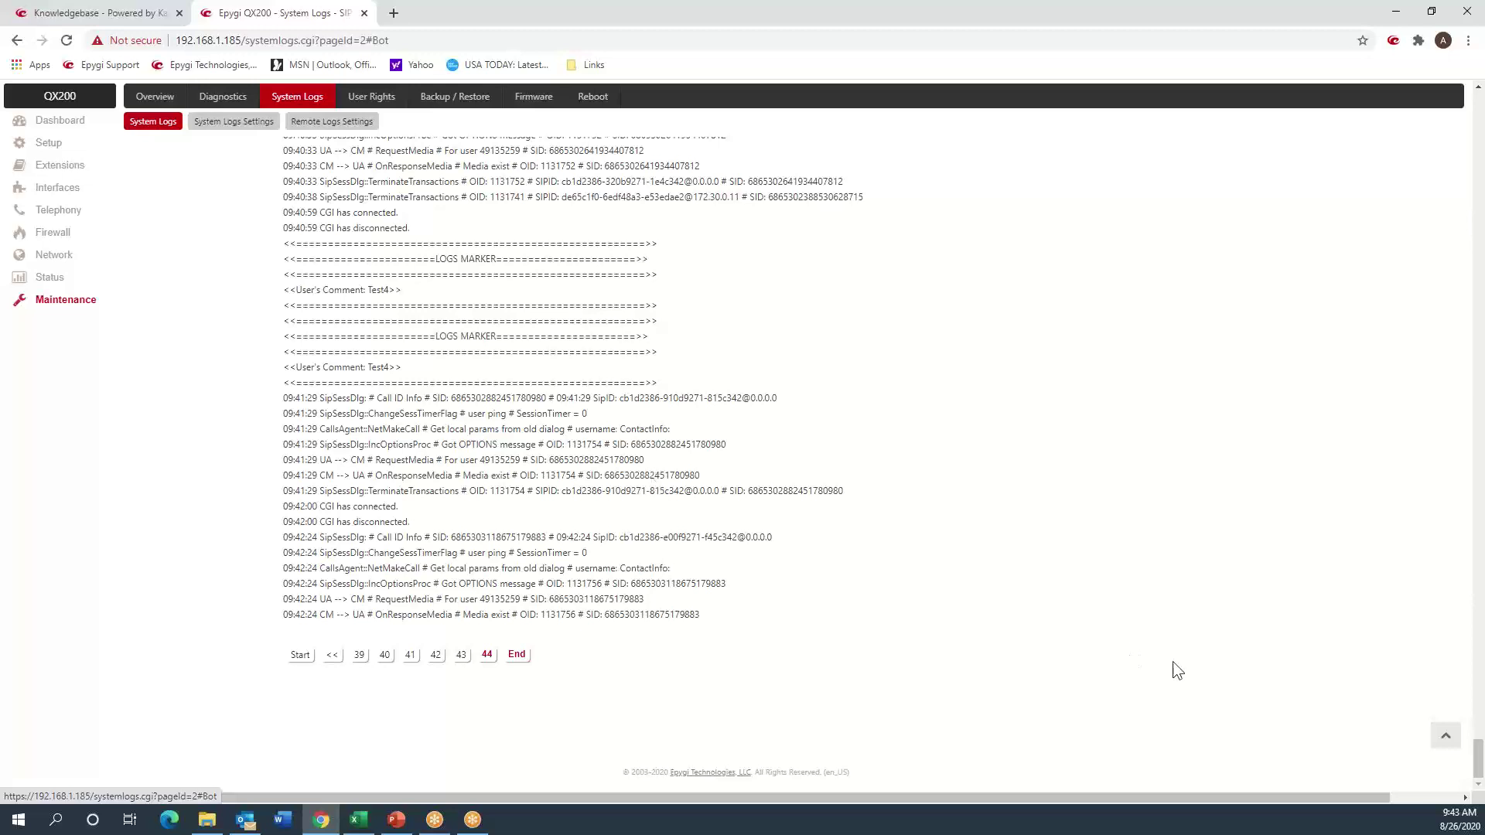
pyautogui.click(1446, 731)
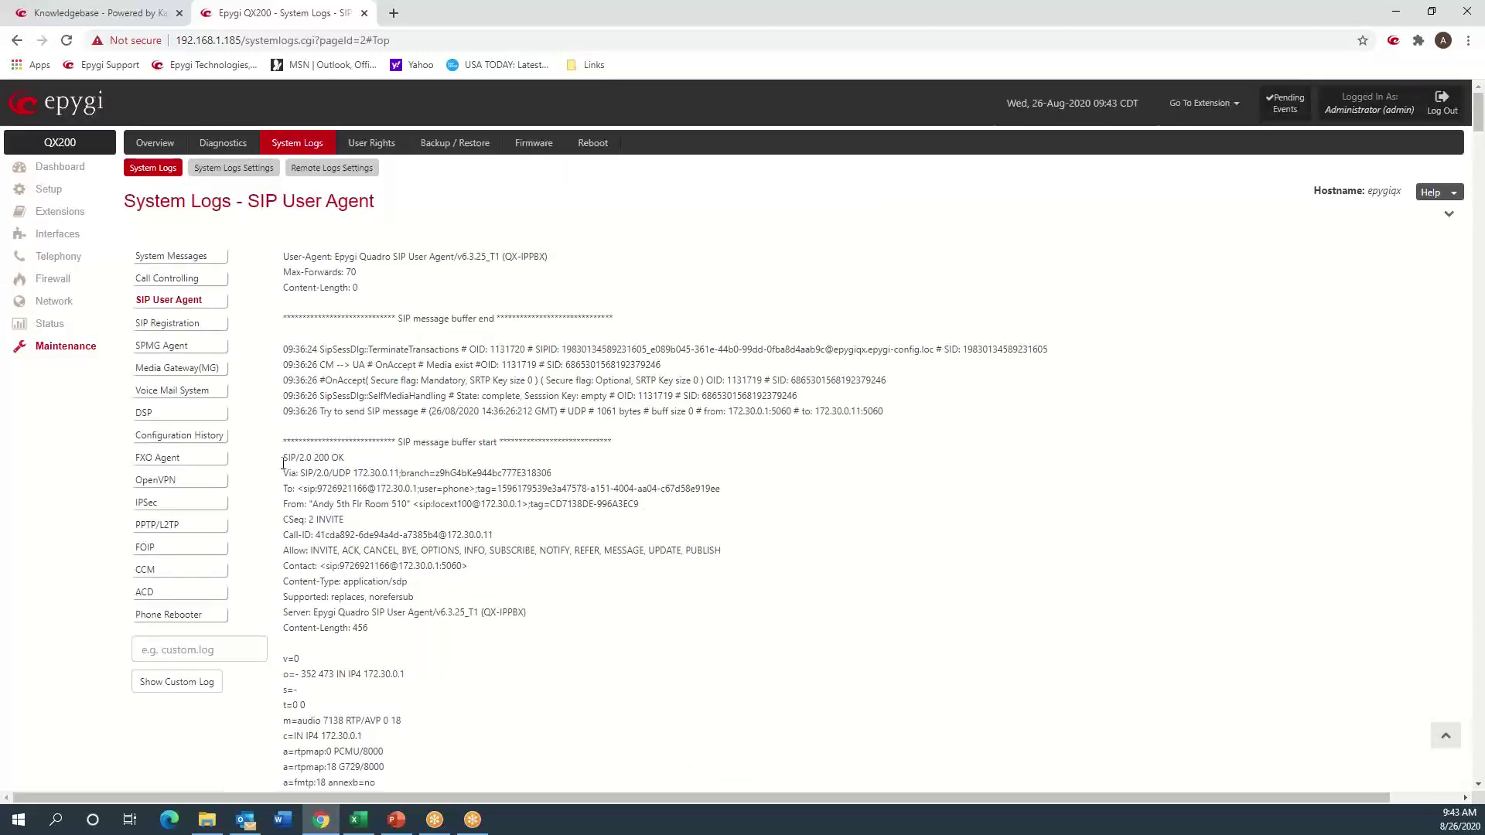
# - Turn extension 999's Registration on SIP Server off and back on, saving each change
pyautogui.click(61, 331)
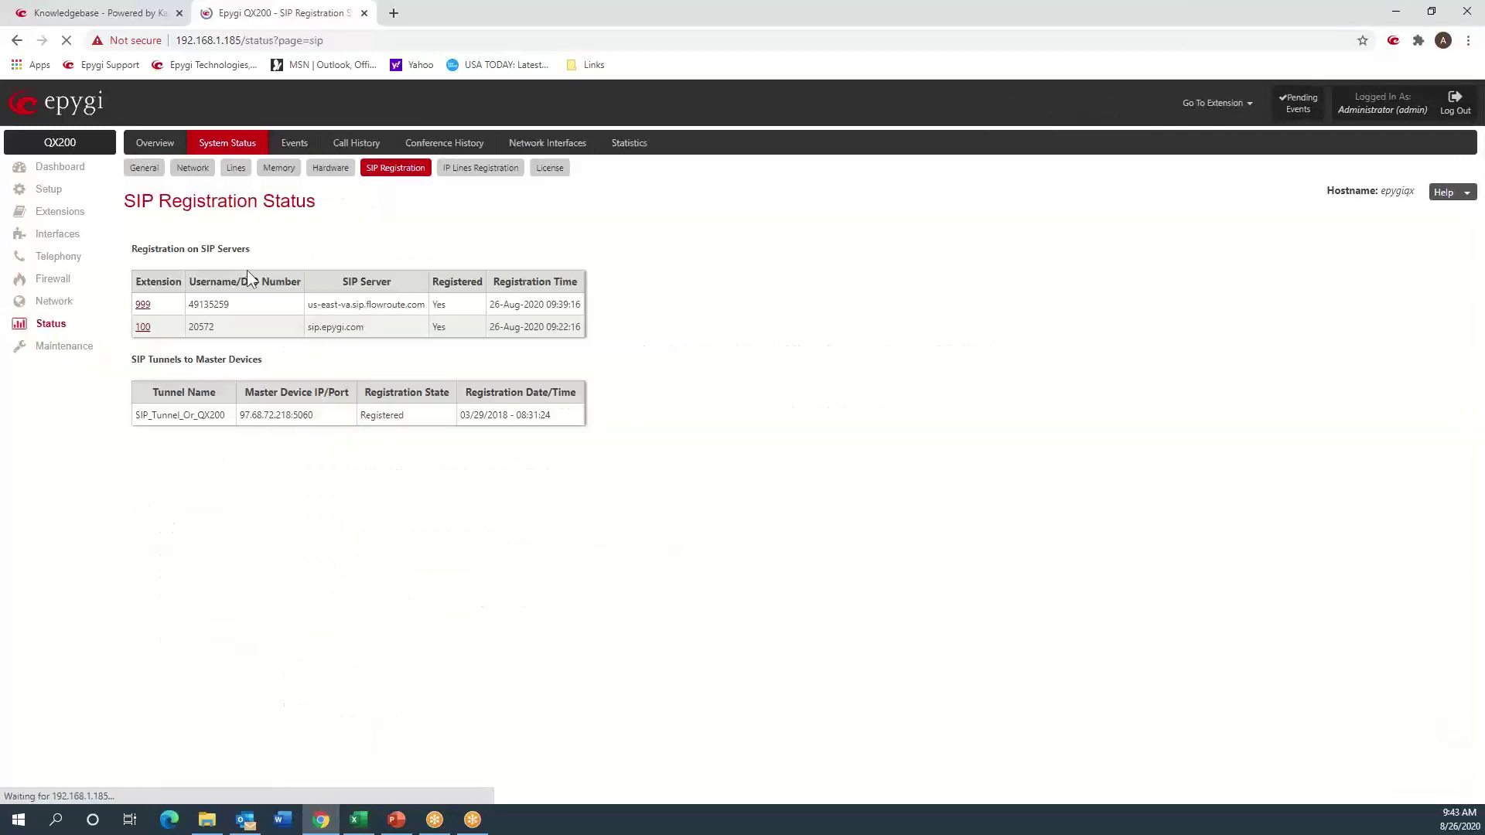
pyautogui.click(146, 306)
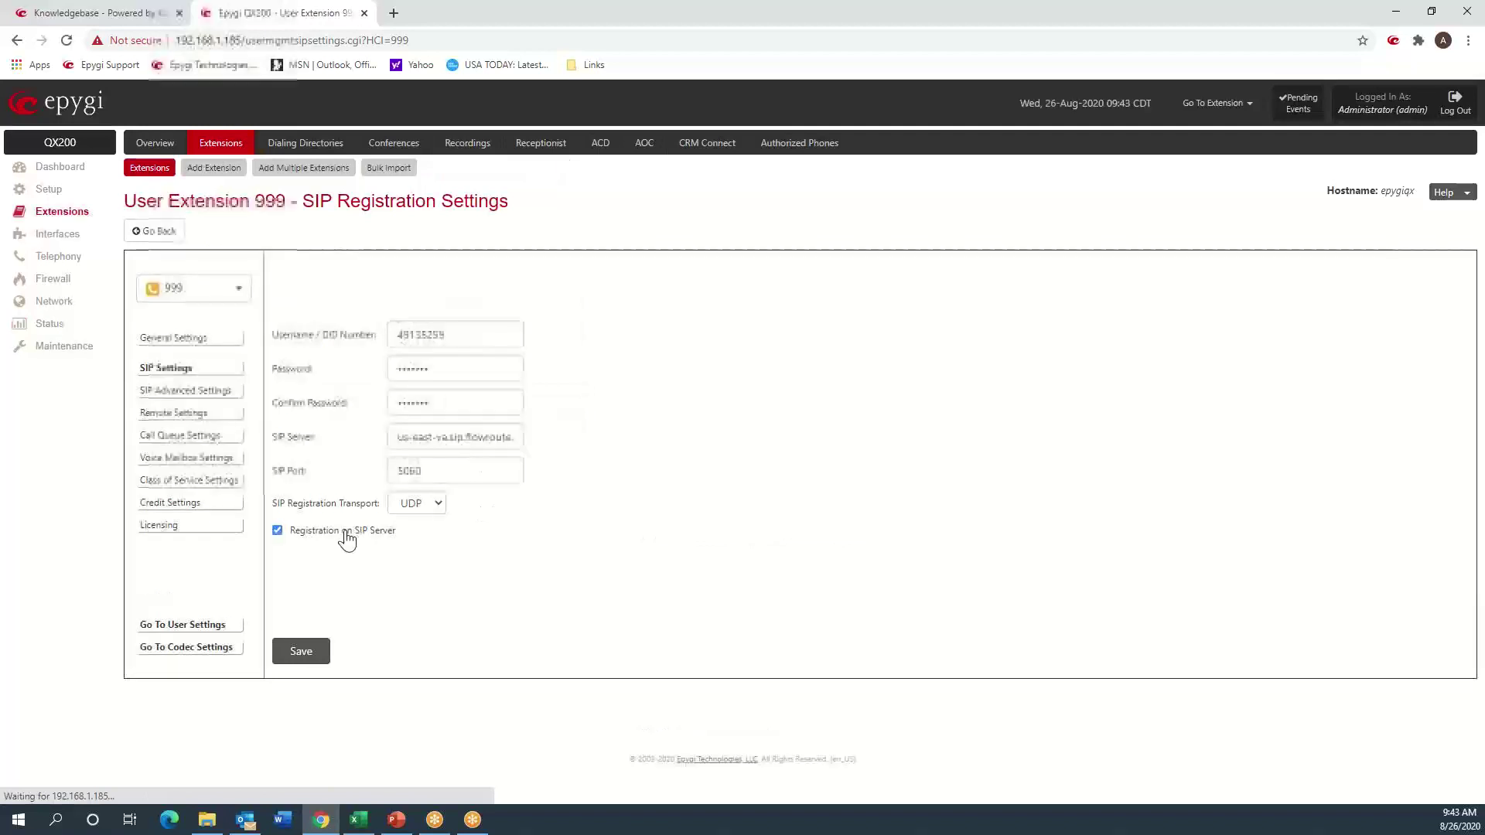
pyautogui.click(347, 534)
pyautogui.click(303, 653)
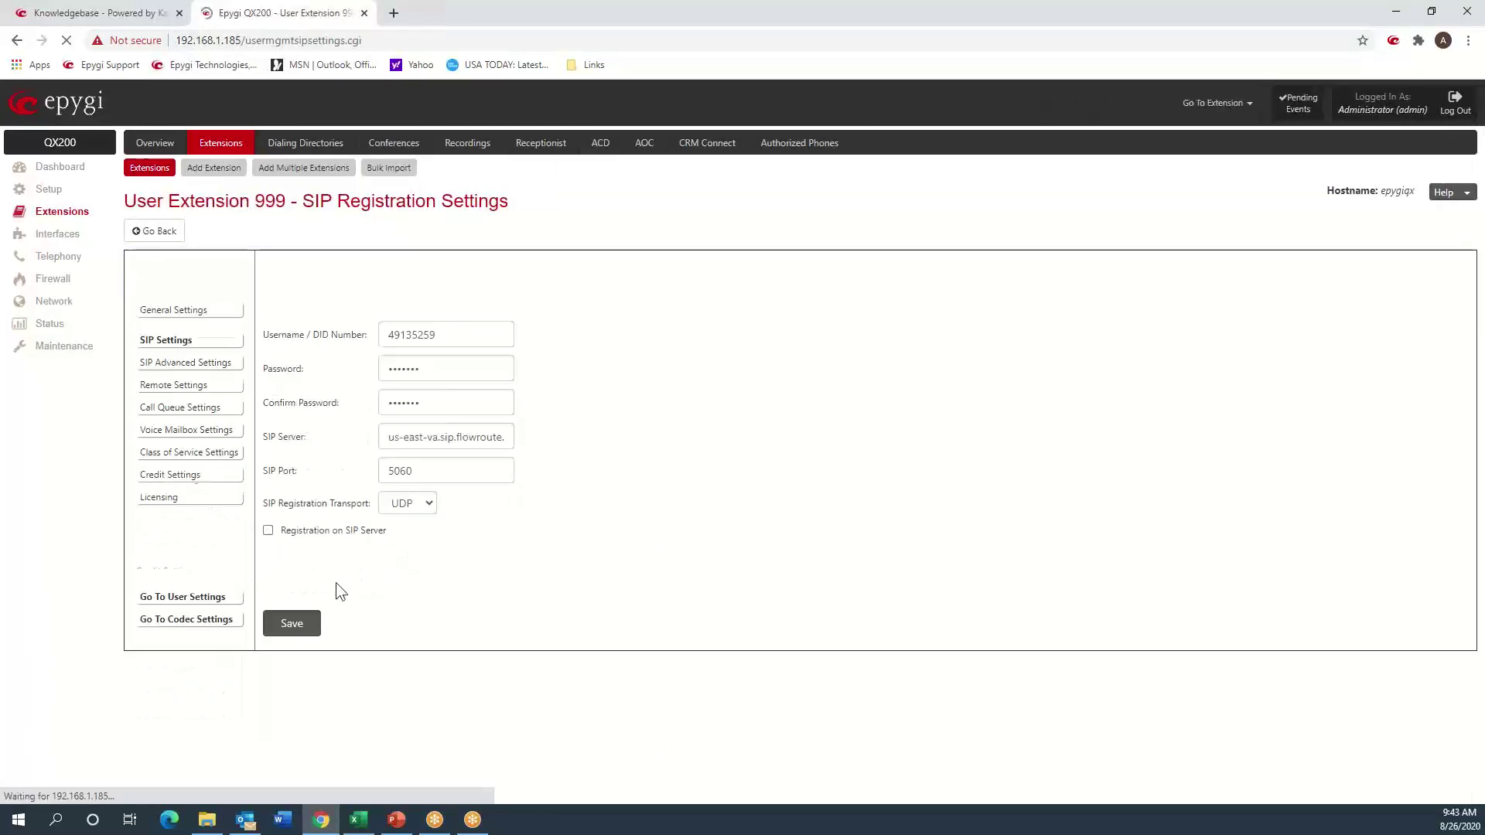
pyautogui.click(323, 534)
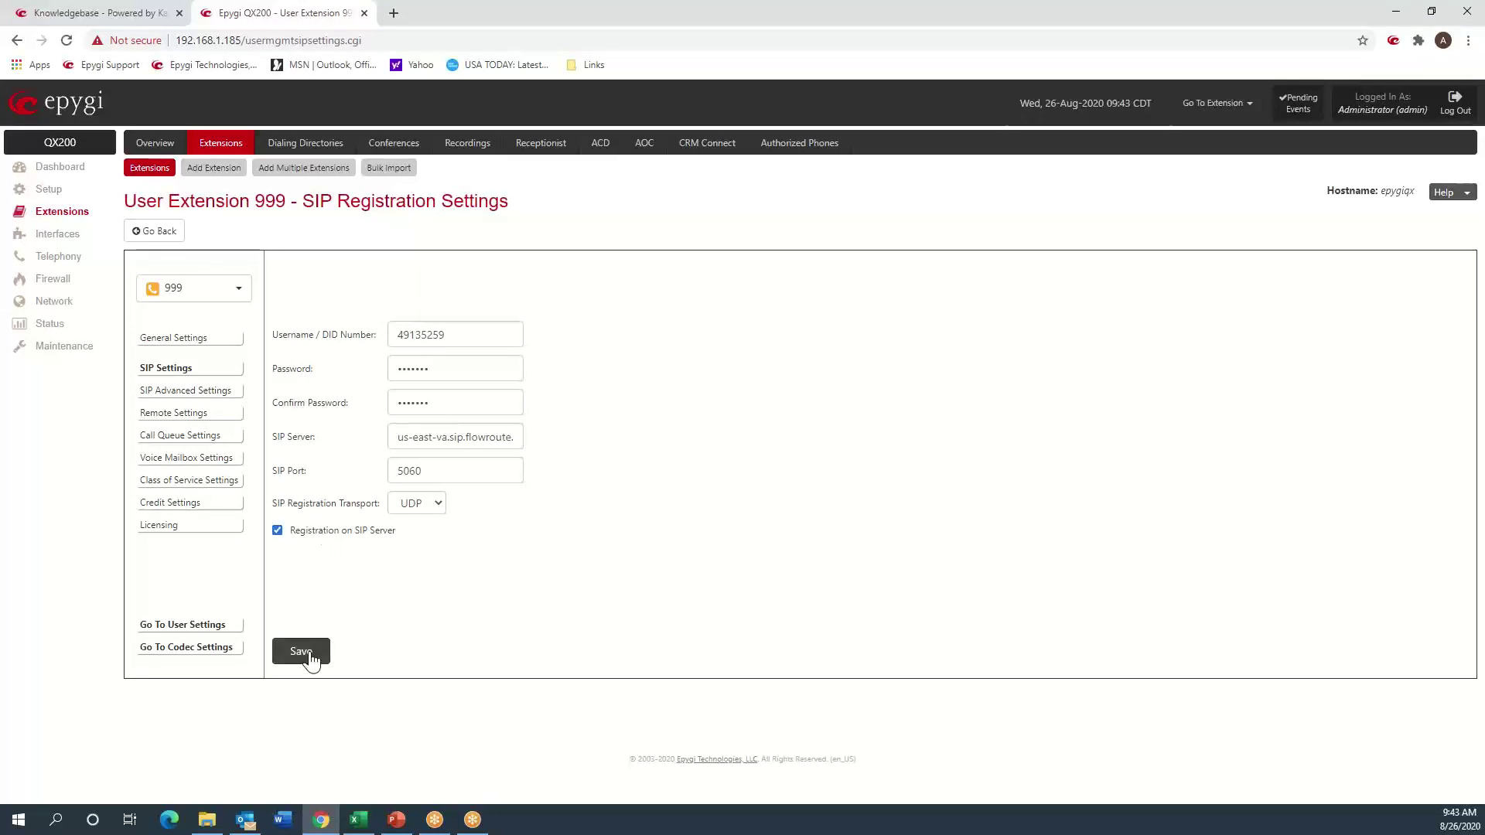
pyautogui.click(307, 651)
pyautogui.click(63, 347)
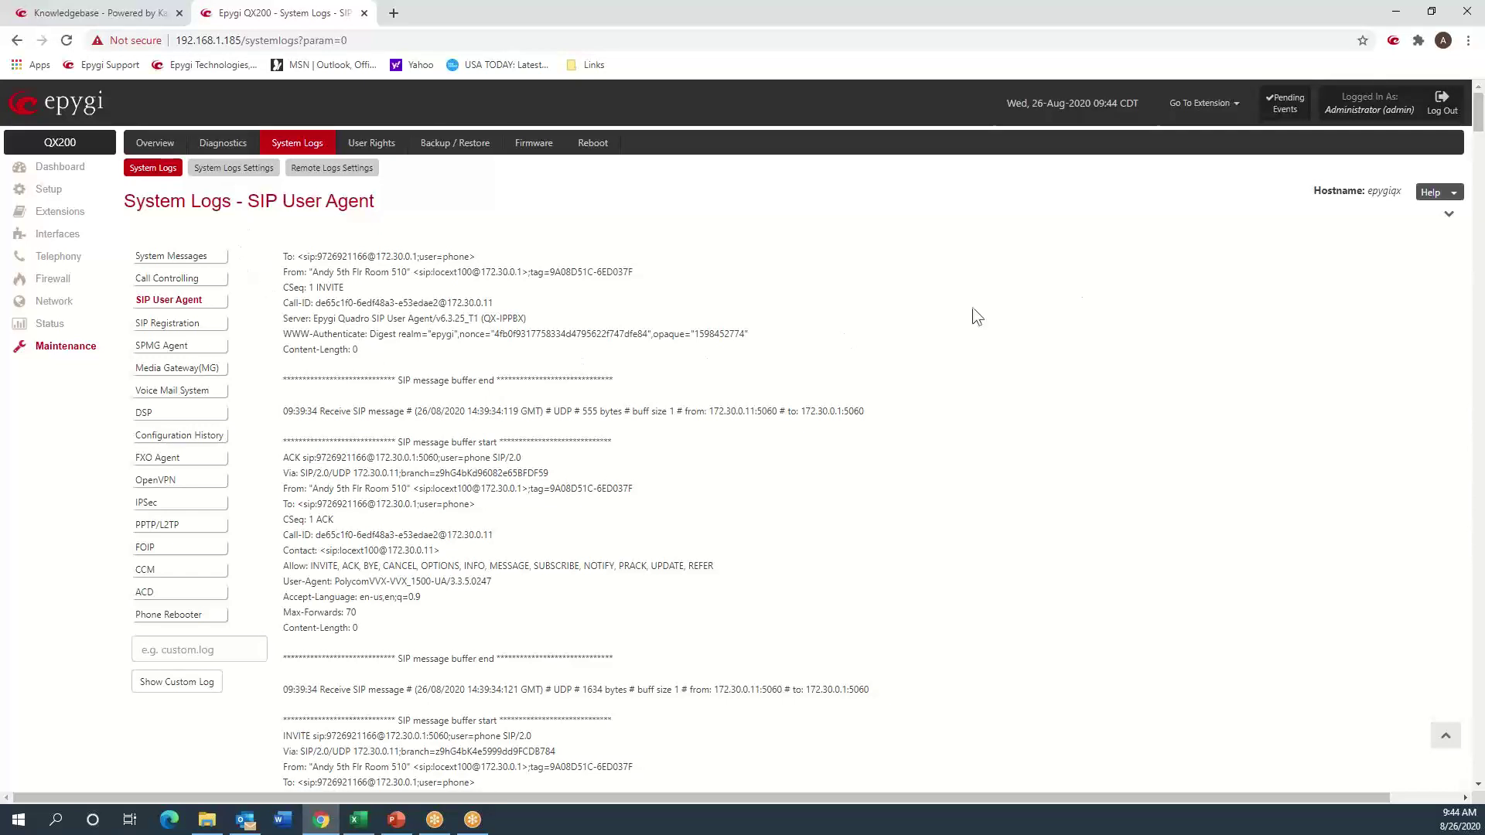
pyautogui.click(1442, 223)
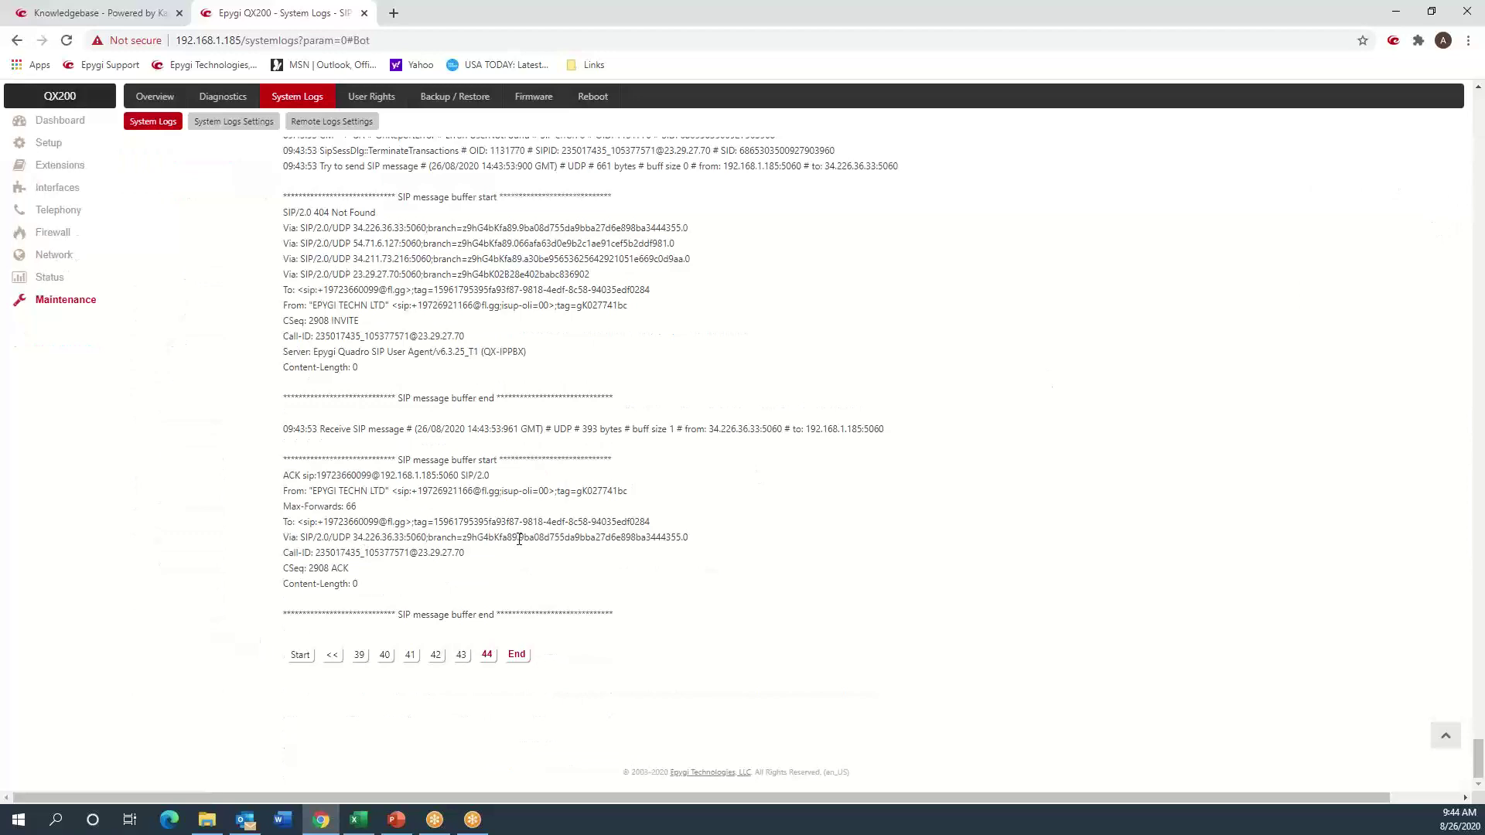
pyautogui.scroll(15, 519, 539)
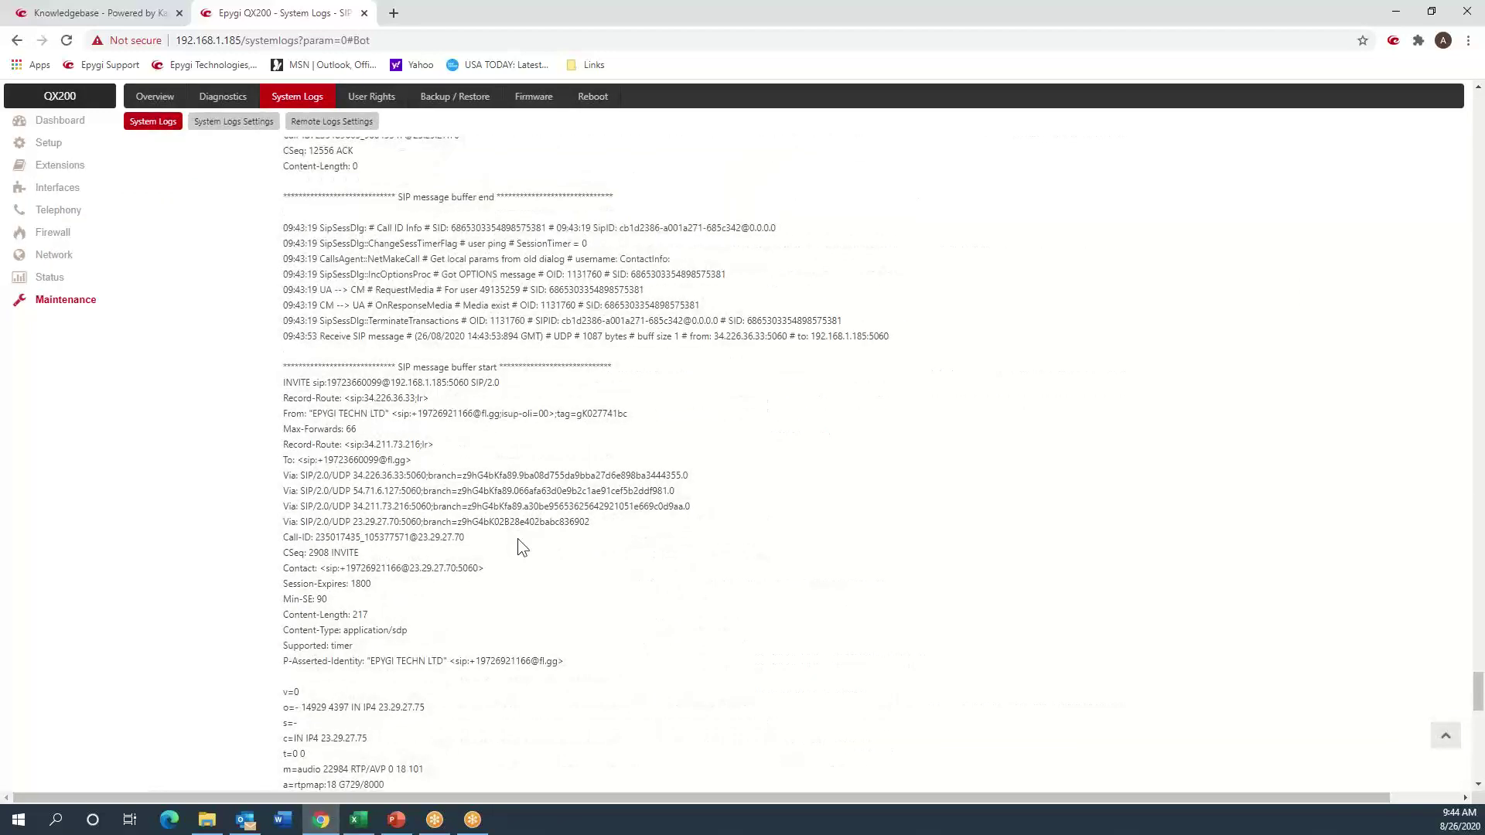
pyautogui.scroll(4, 518, 538)
pyautogui.scroll(4, 519, 539)
pyautogui.scroll(6, 518, 539)
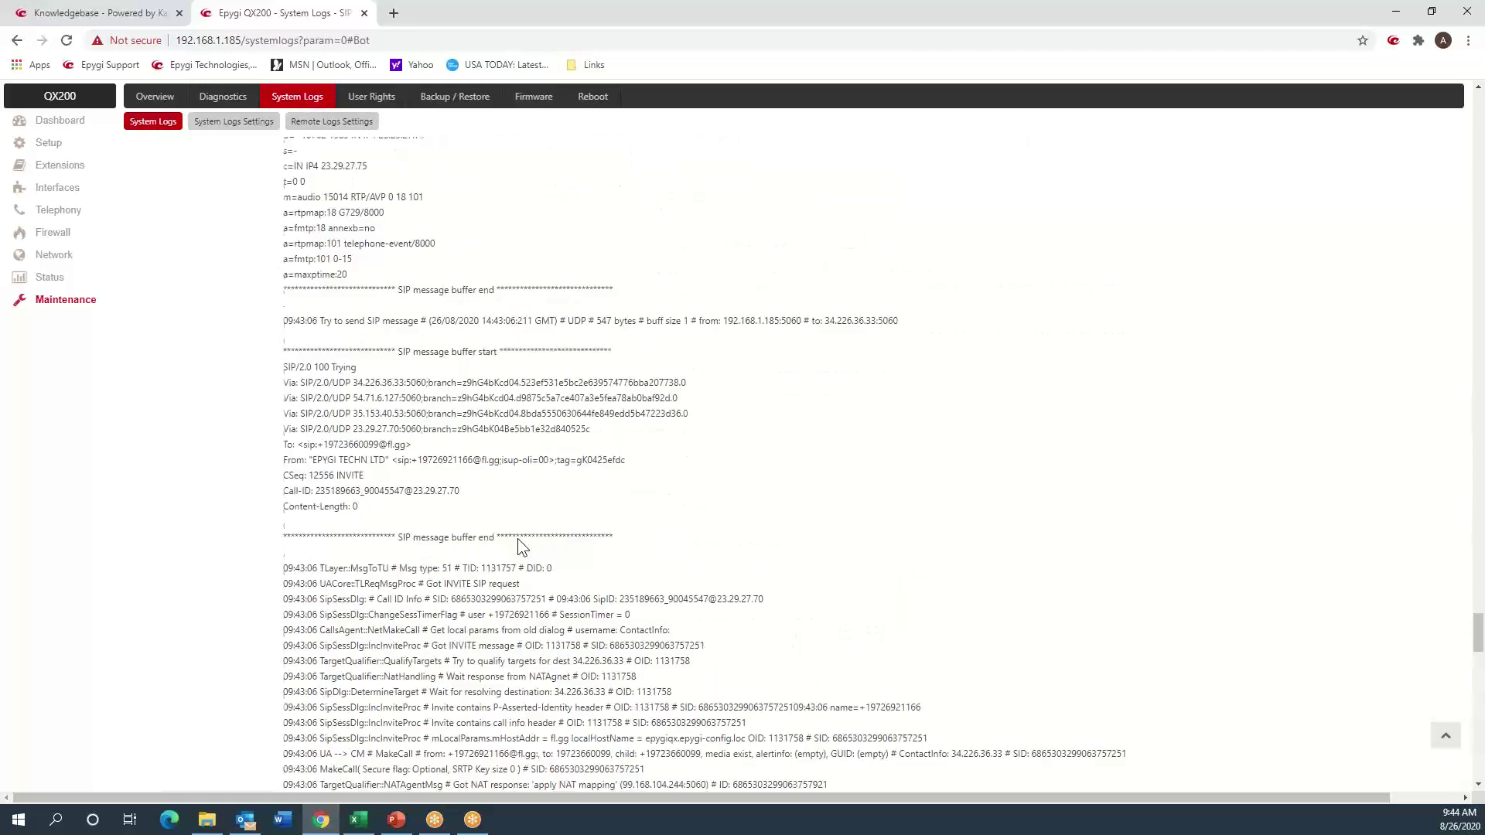
pyautogui.scroll(6, 519, 539)
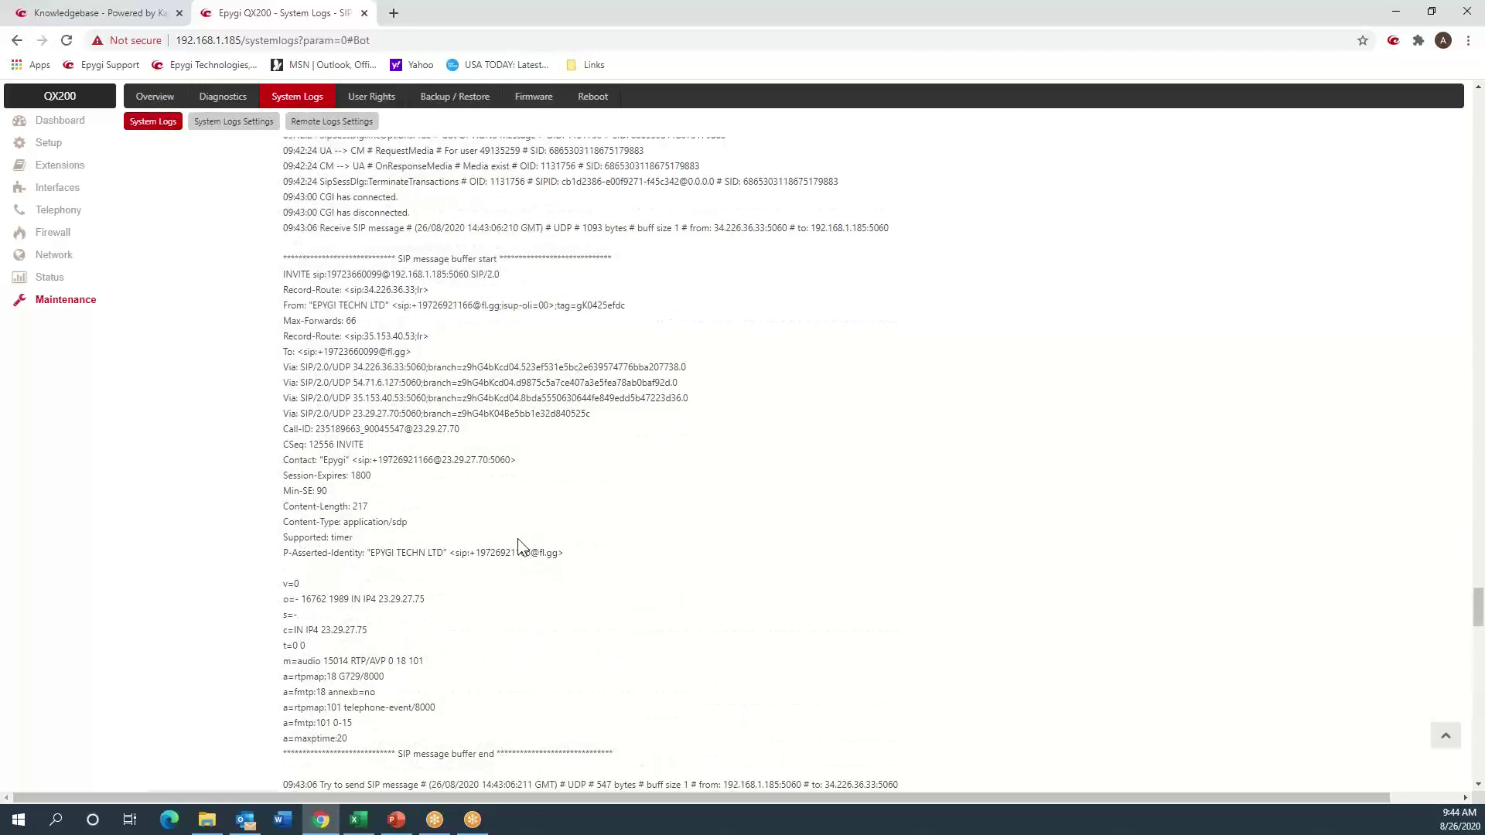
pyautogui.scroll(2, 495, 522)
pyautogui.scroll(2, 494, 521)
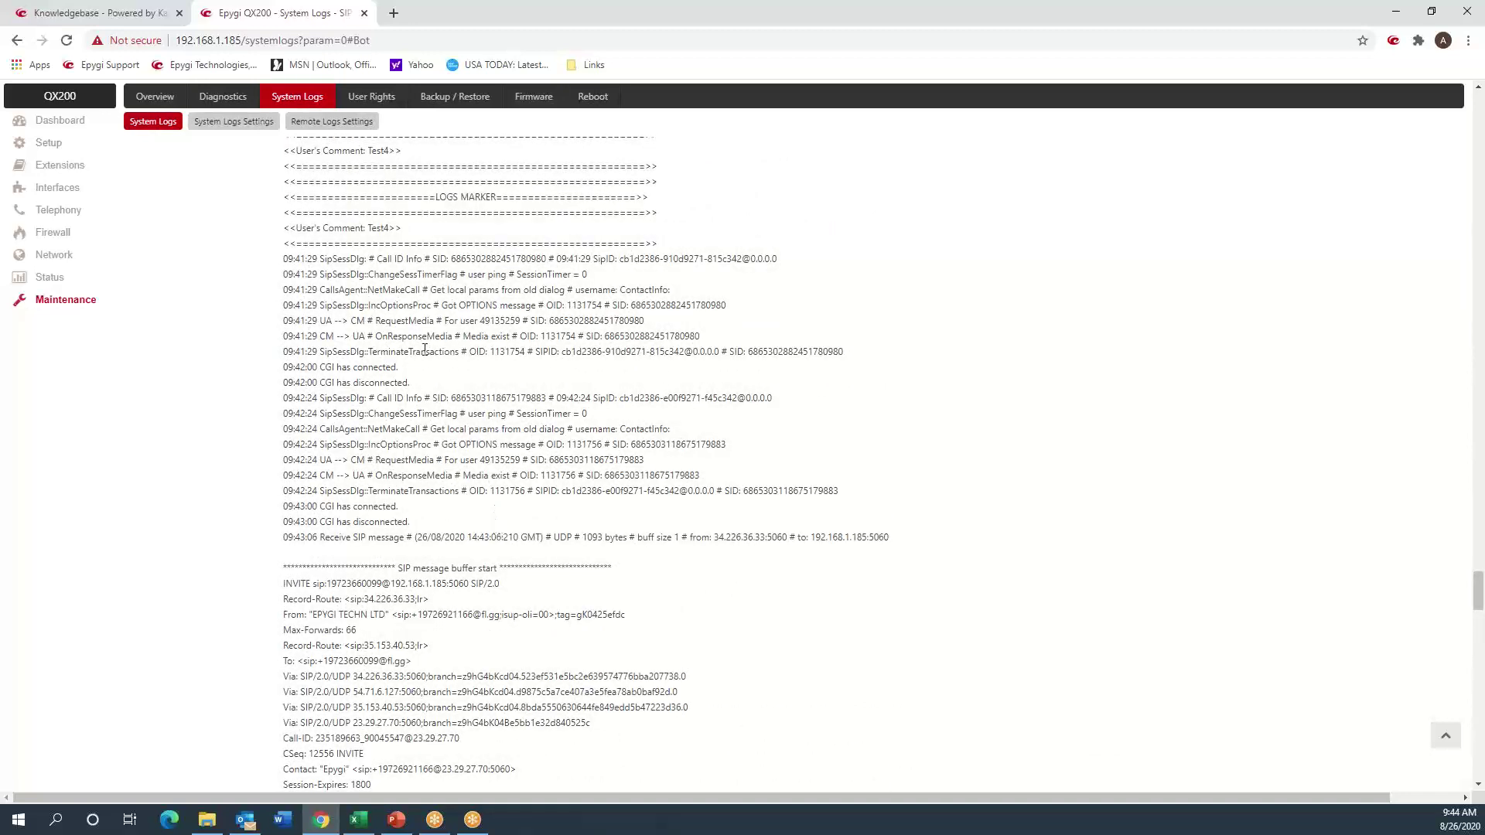
pyautogui.moveTo(373, 236); pyautogui.dragTo(394, 234)
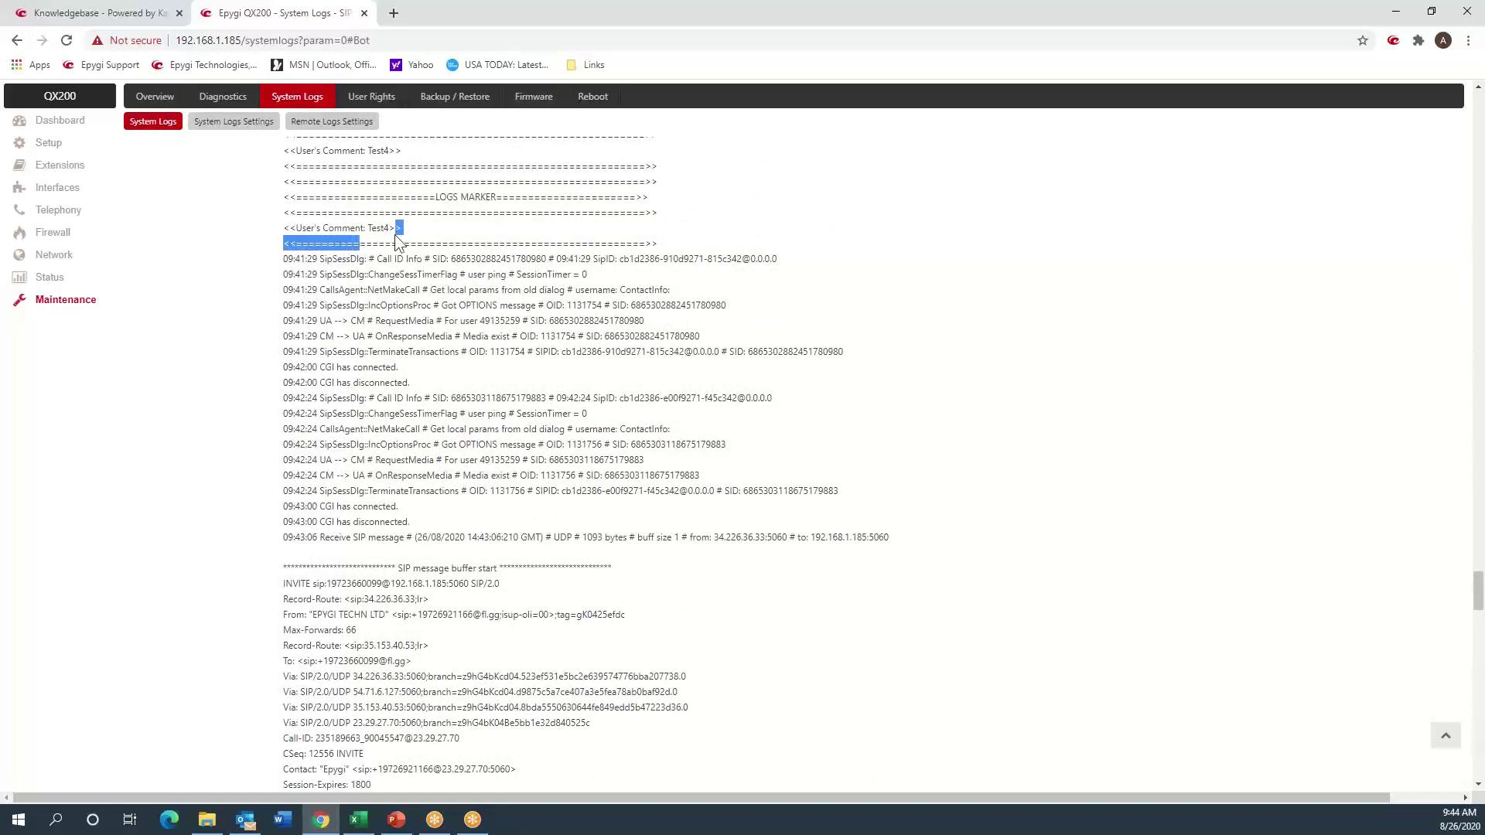
pyautogui.scroll(-2, 449, 481)
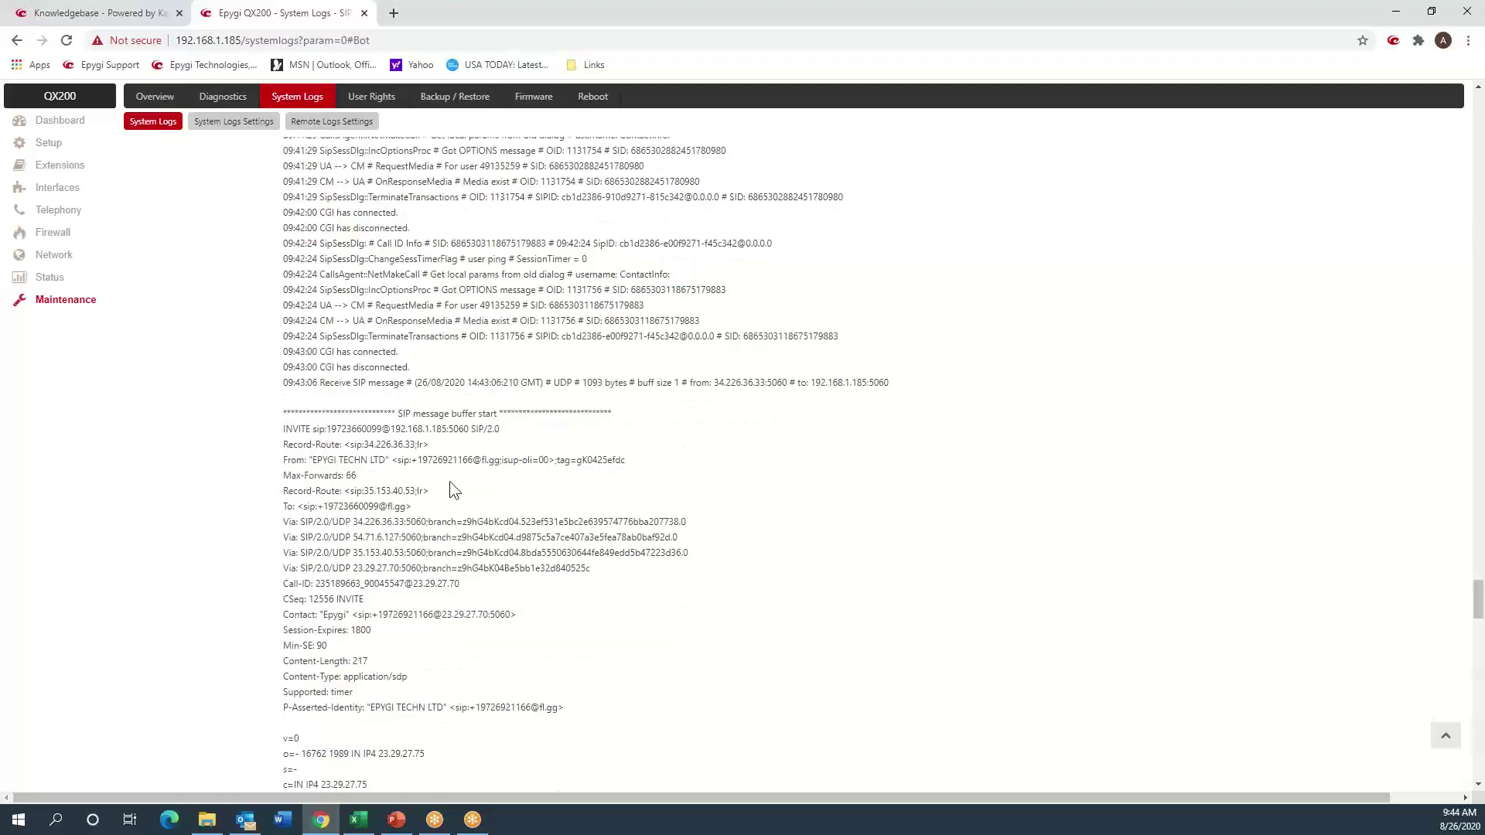
pyautogui.scroll(-2, 448, 488)
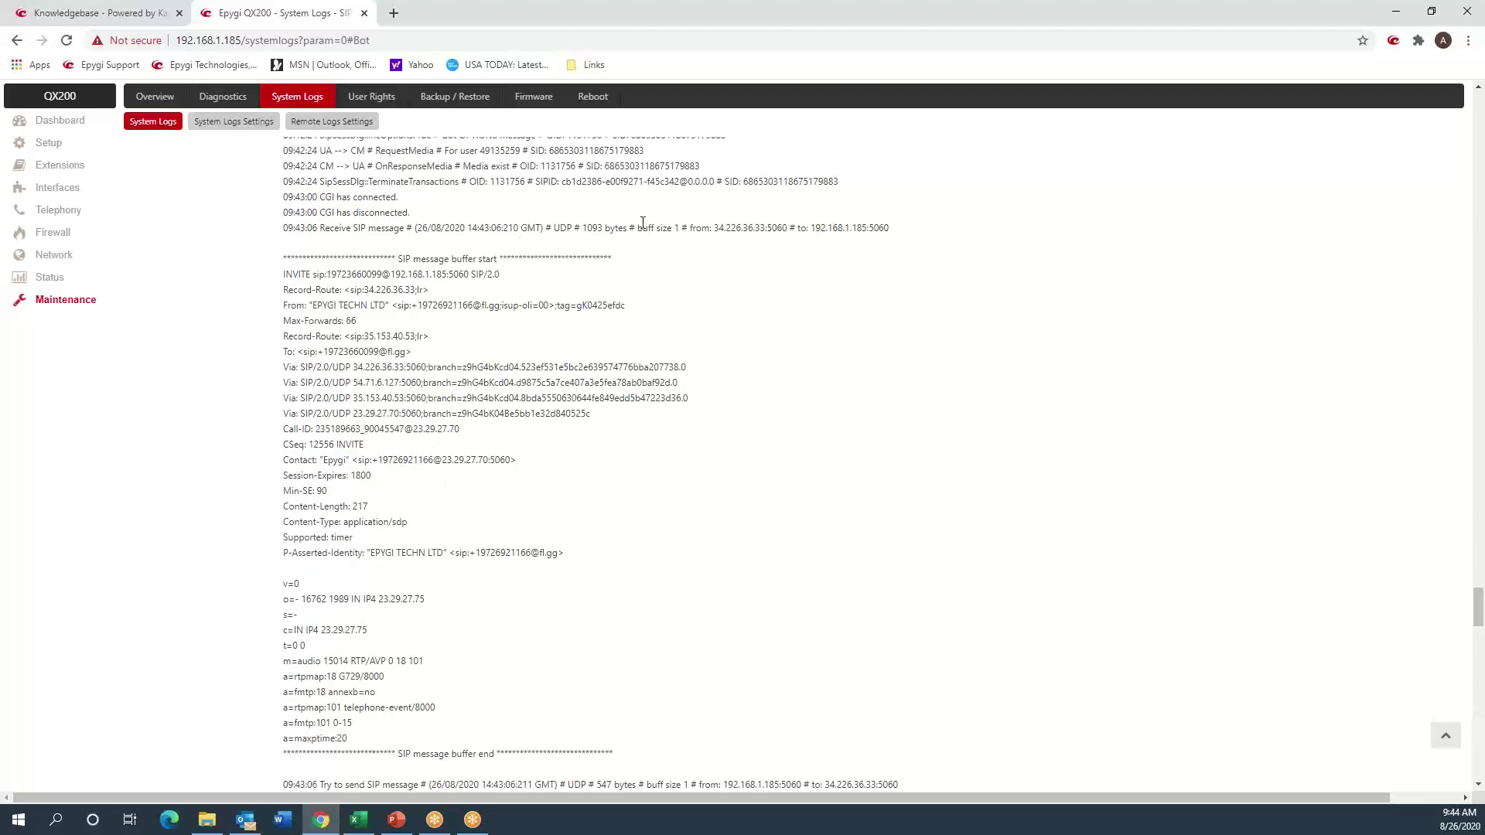
pyautogui.moveTo(680, 228); pyautogui.dragTo(871, 226)
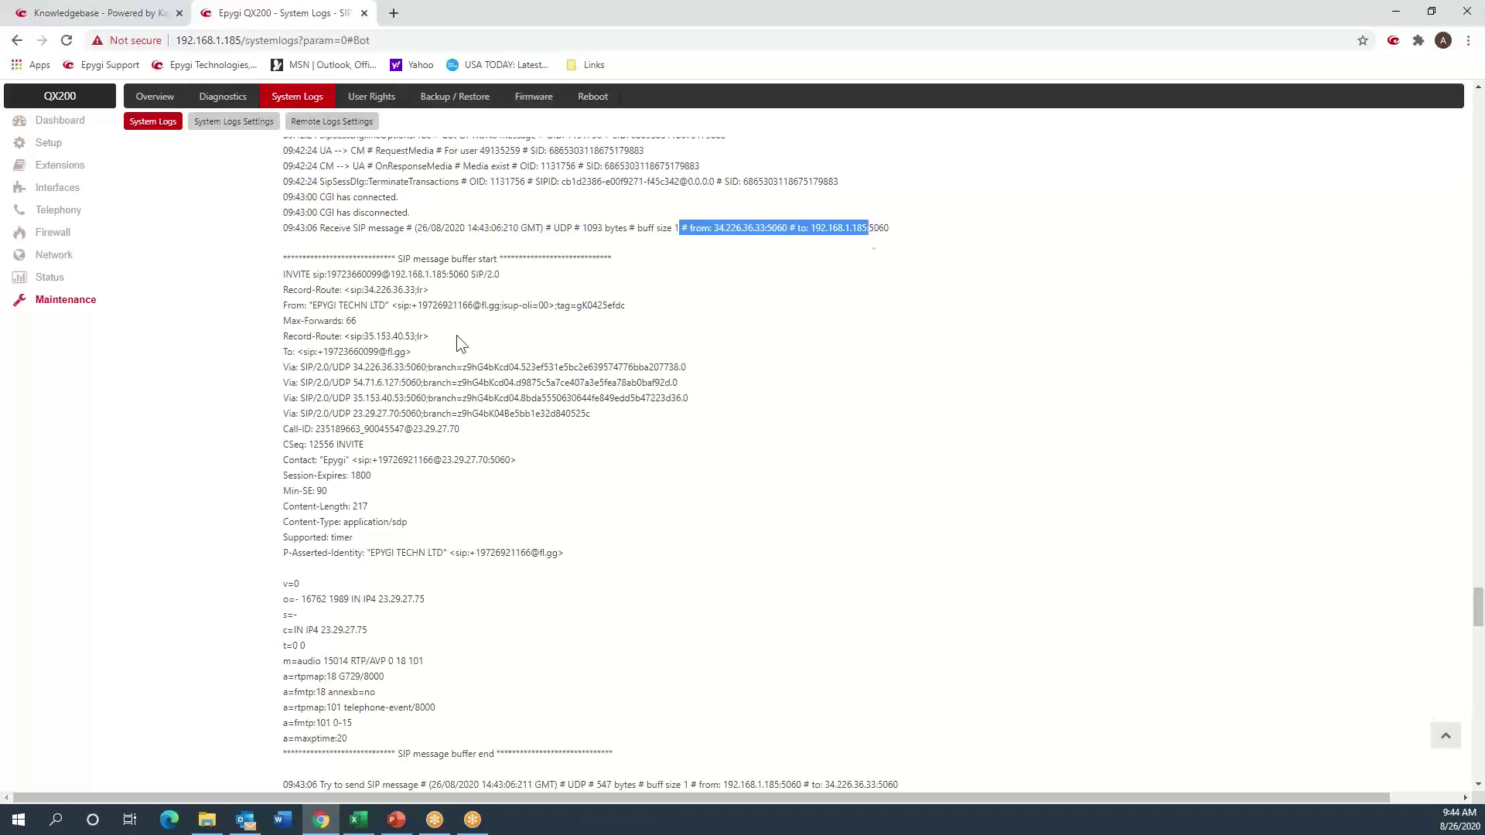
pyautogui.doubleClick(337, 276)
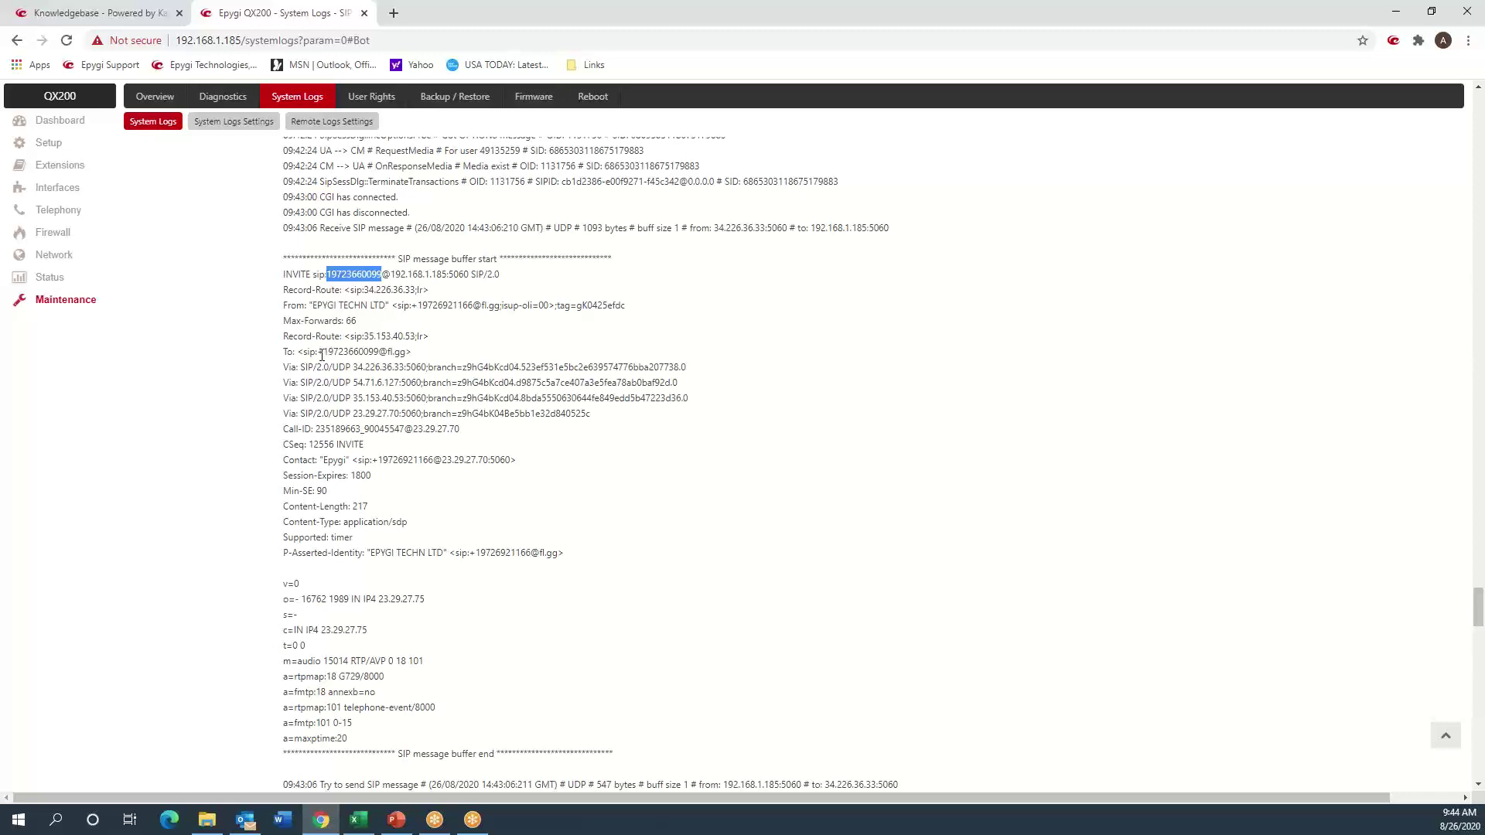
pyautogui.moveTo(318, 351); pyautogui.dragTo(378, 349)
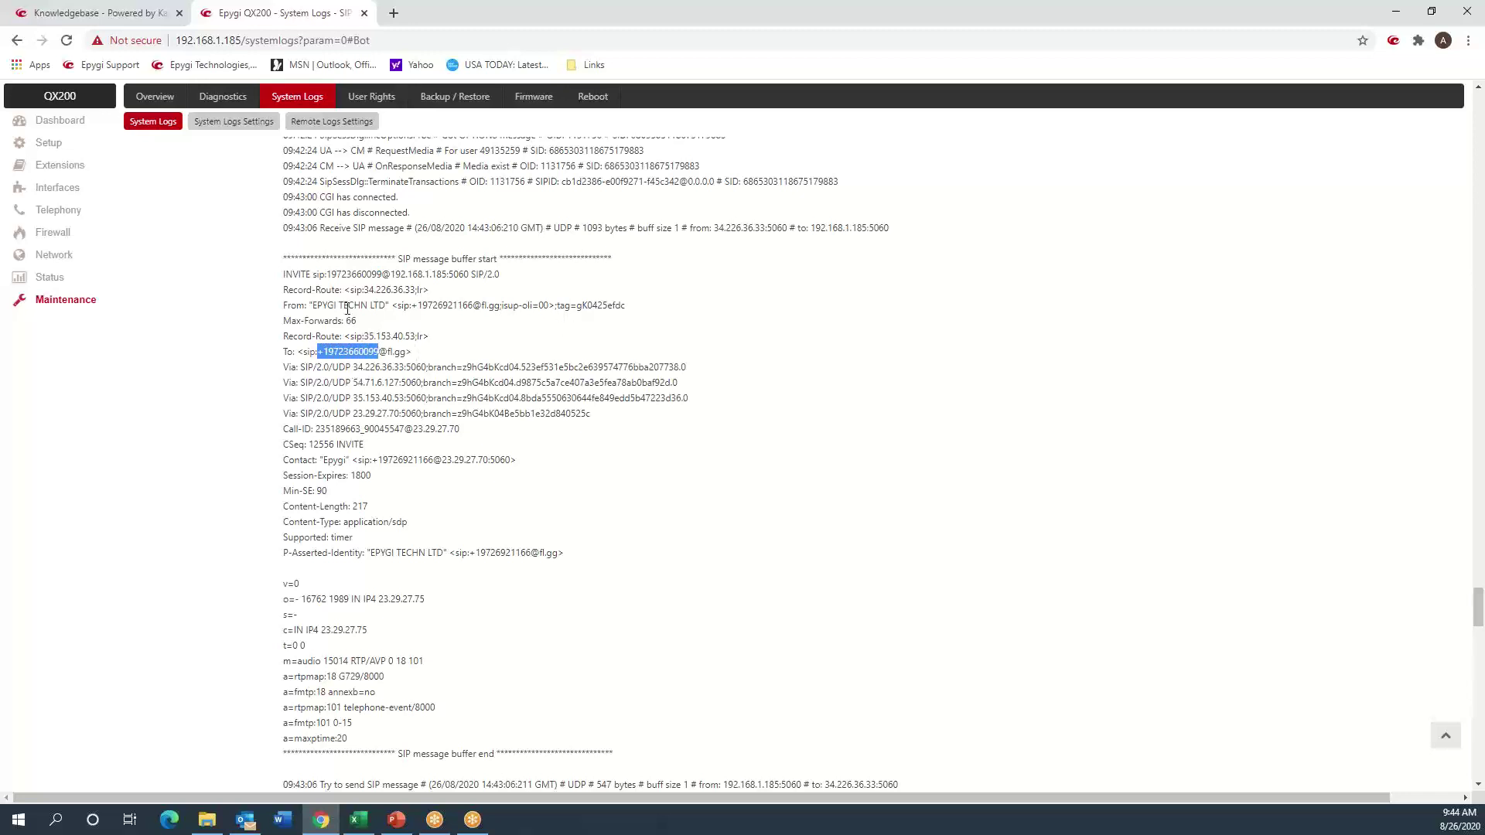
pyautogui.doubleClick(353, 273)
pyautogui.click(359, 351)
pyautogui.moveTo(381, 351); pyautogui.dragTo(319, 353)
pyautogui.click(403, 355)
pyautogui.moveTo(378, 353); pyautogui.dragTo(317, 353)
pyautogui.scroll(-8, 367, 416)
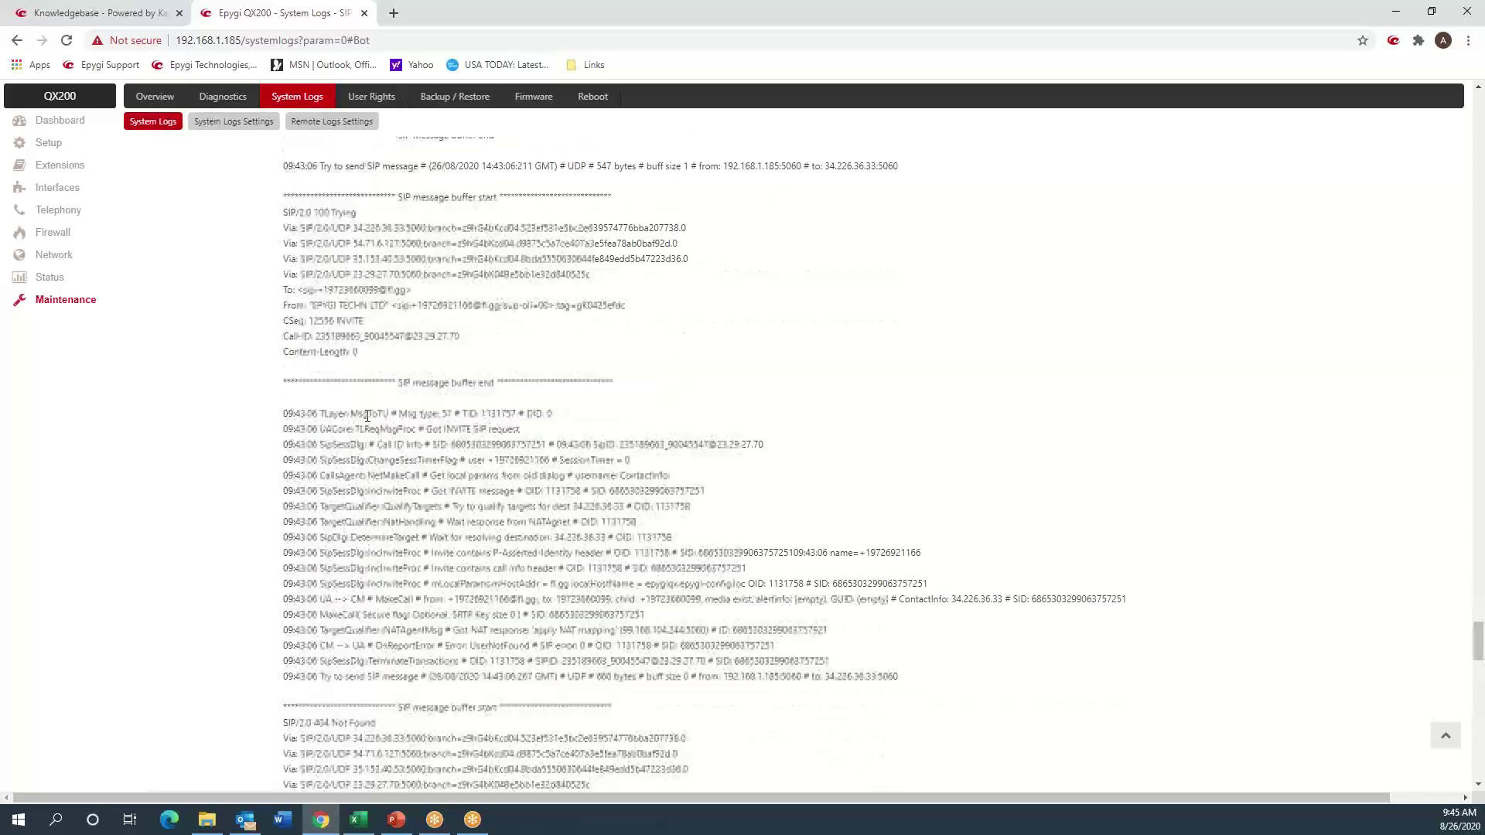
pyautogui.scroll(-4, 367, 416)
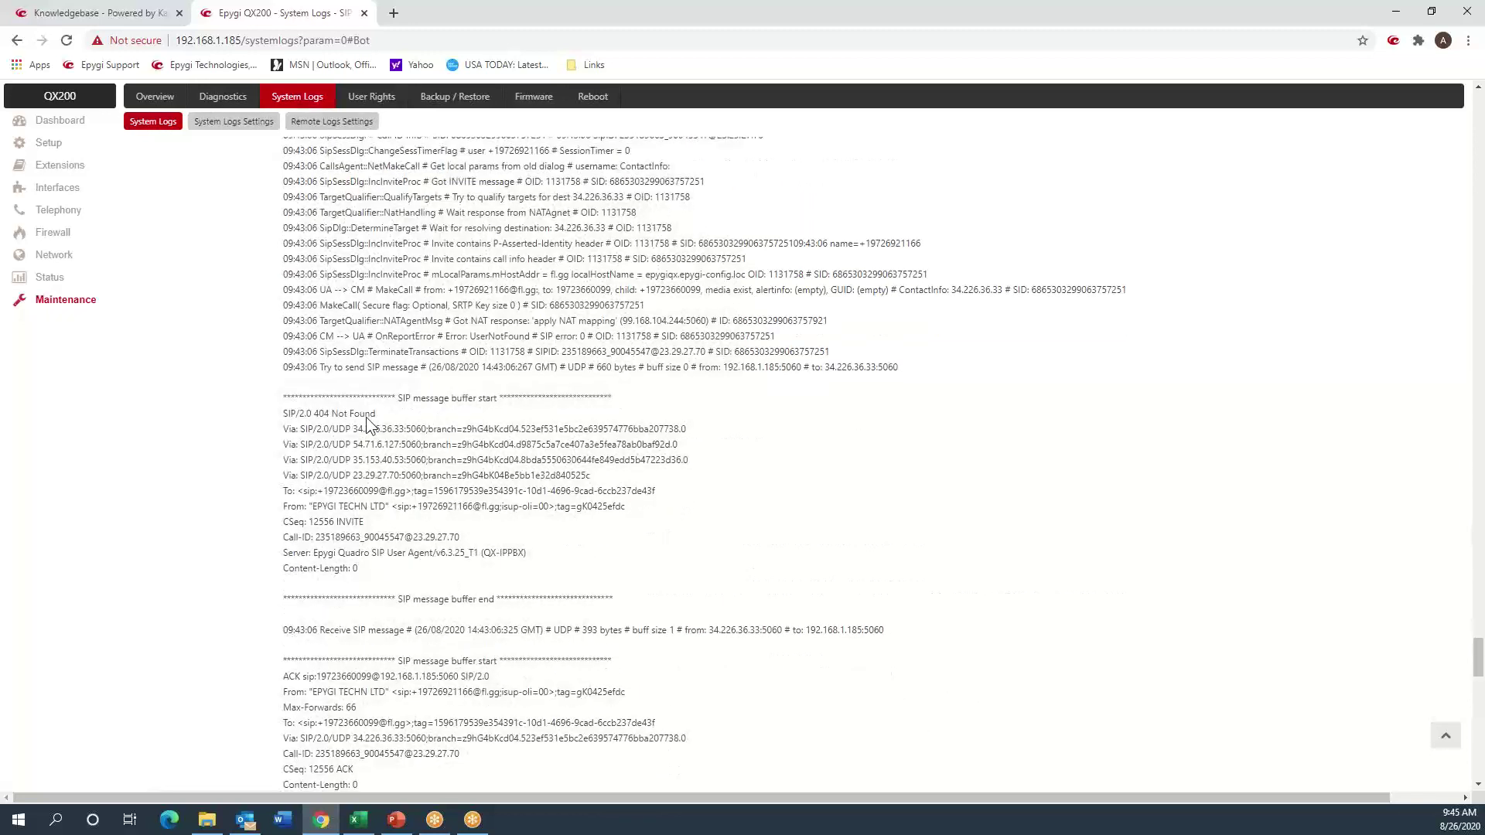
pyautogui.moveTo(284, 413); pyautogui.dragTo(331, 415)
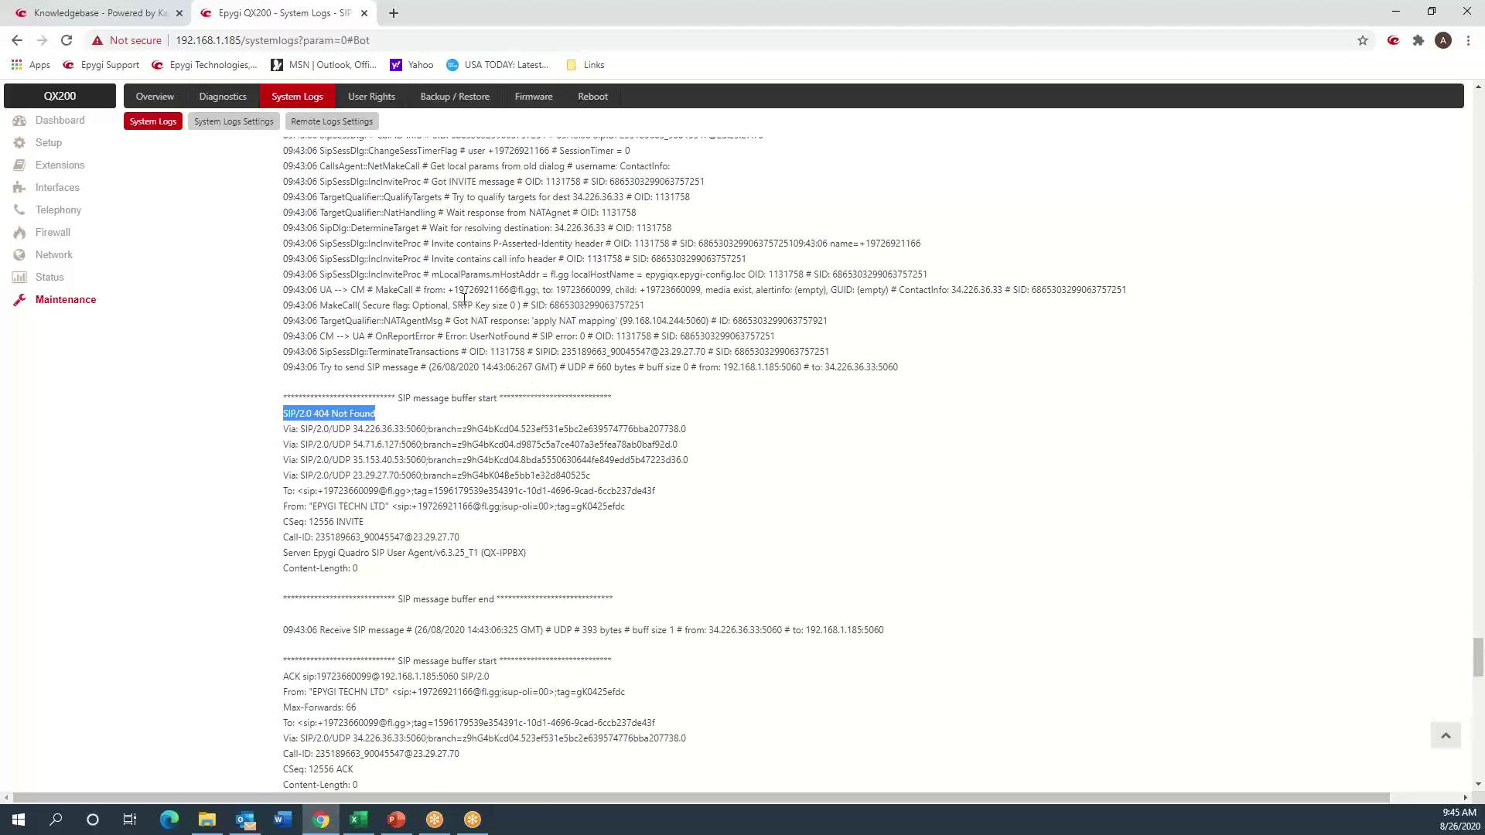
# - Go to the Extensions Management list from the sidebar
pyautogui.click(58, 167)
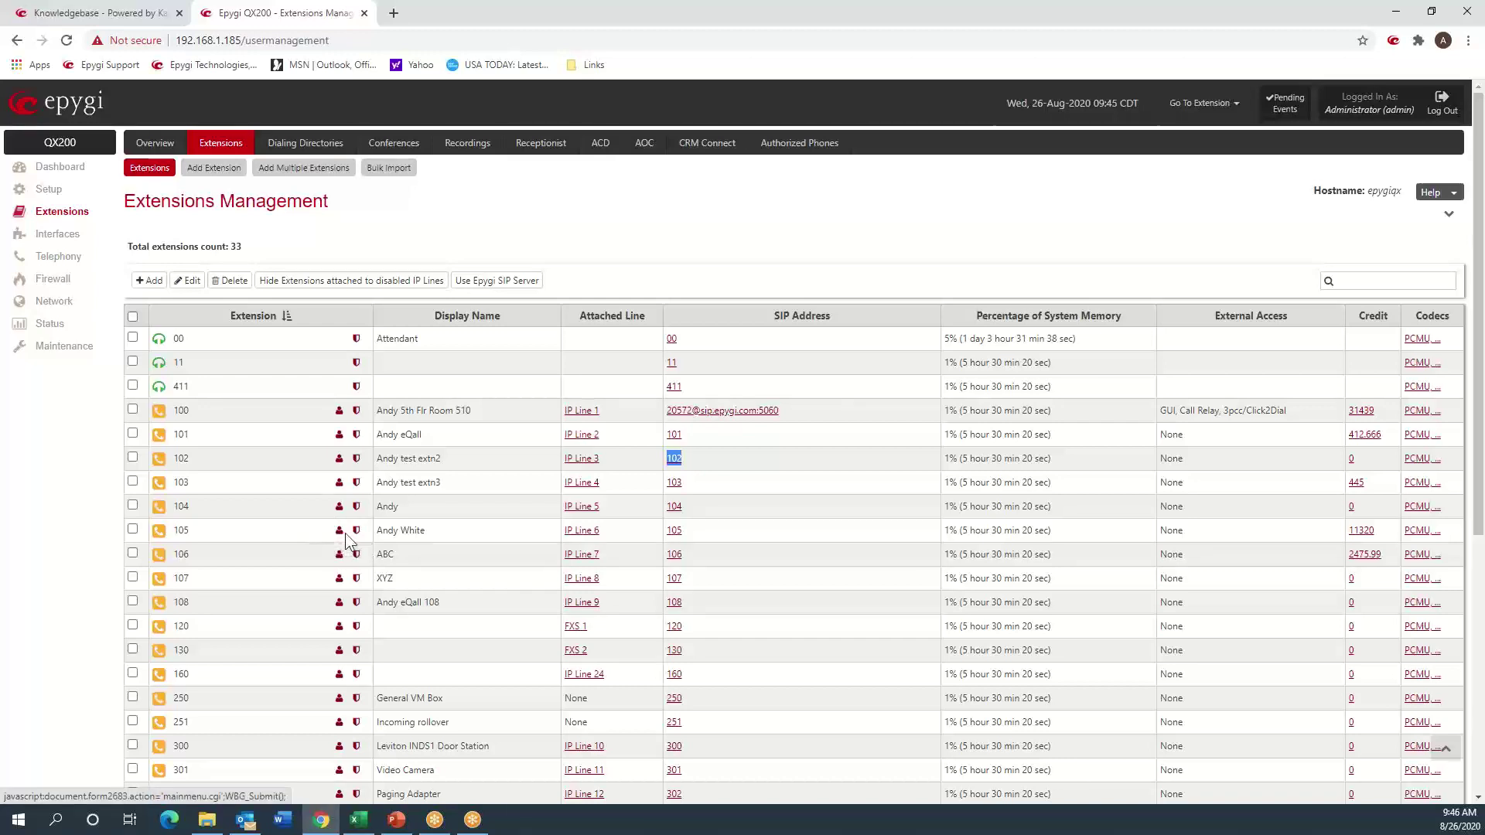
pyautogui.click(358, 533)
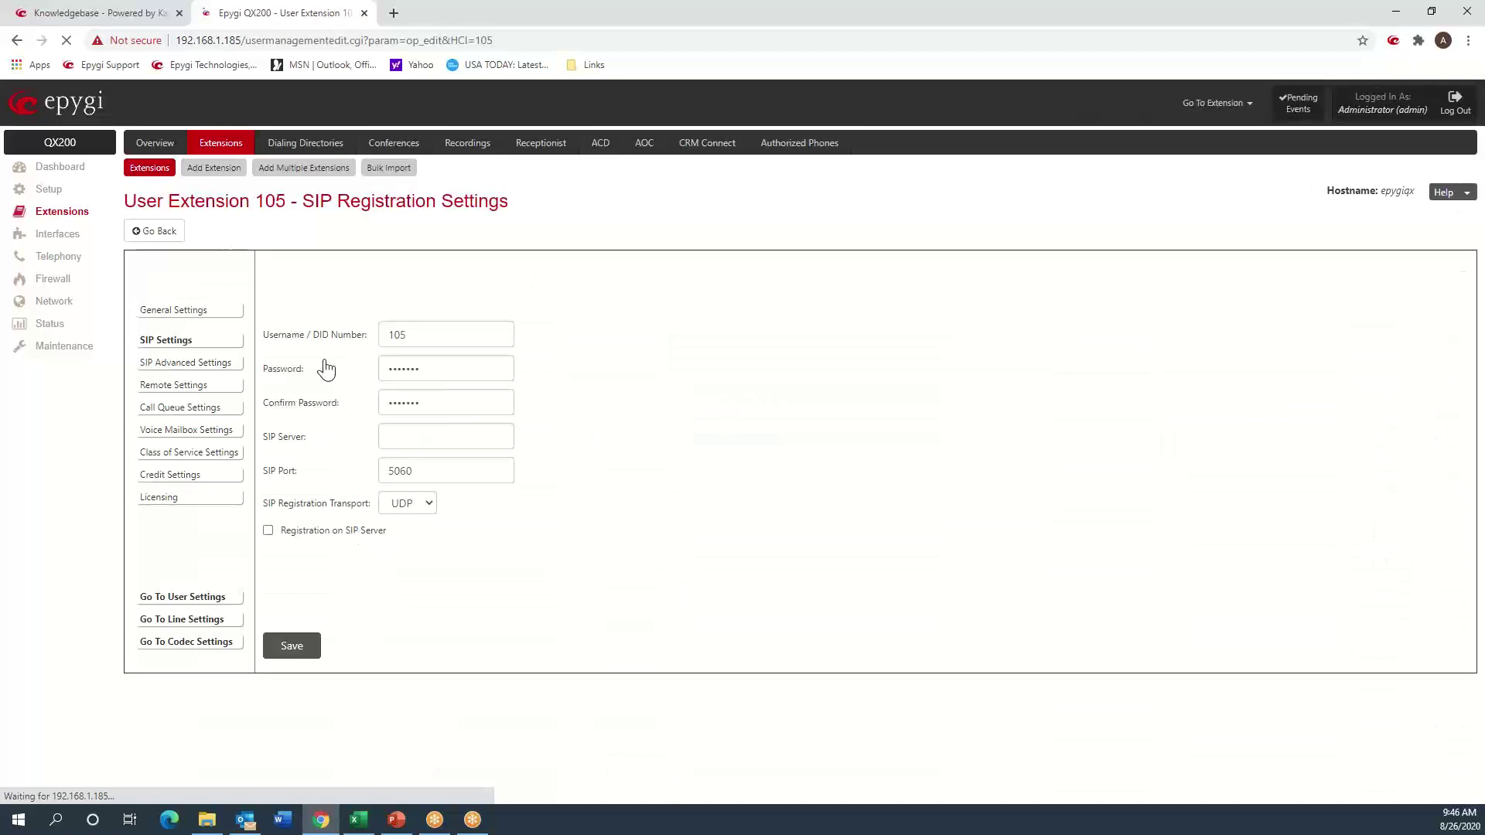
pyautogui.doubleClick(281, 334)
pyautogui.click(330, 336)
pyautogui.moveTo(330, 336); pyautogui.dragTo(376, 340)
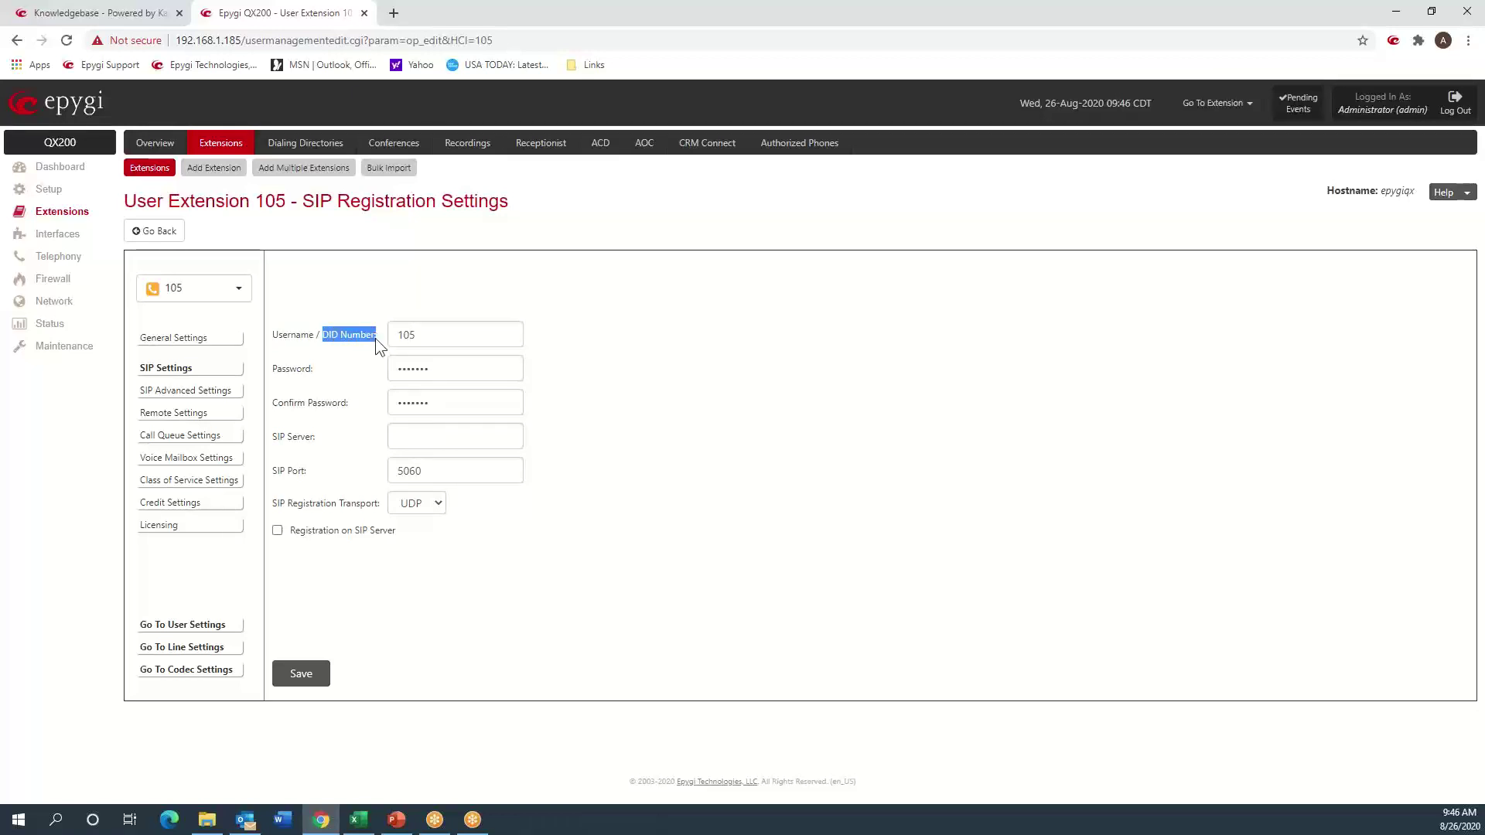
pyautogui.doubleClick(401, 333)
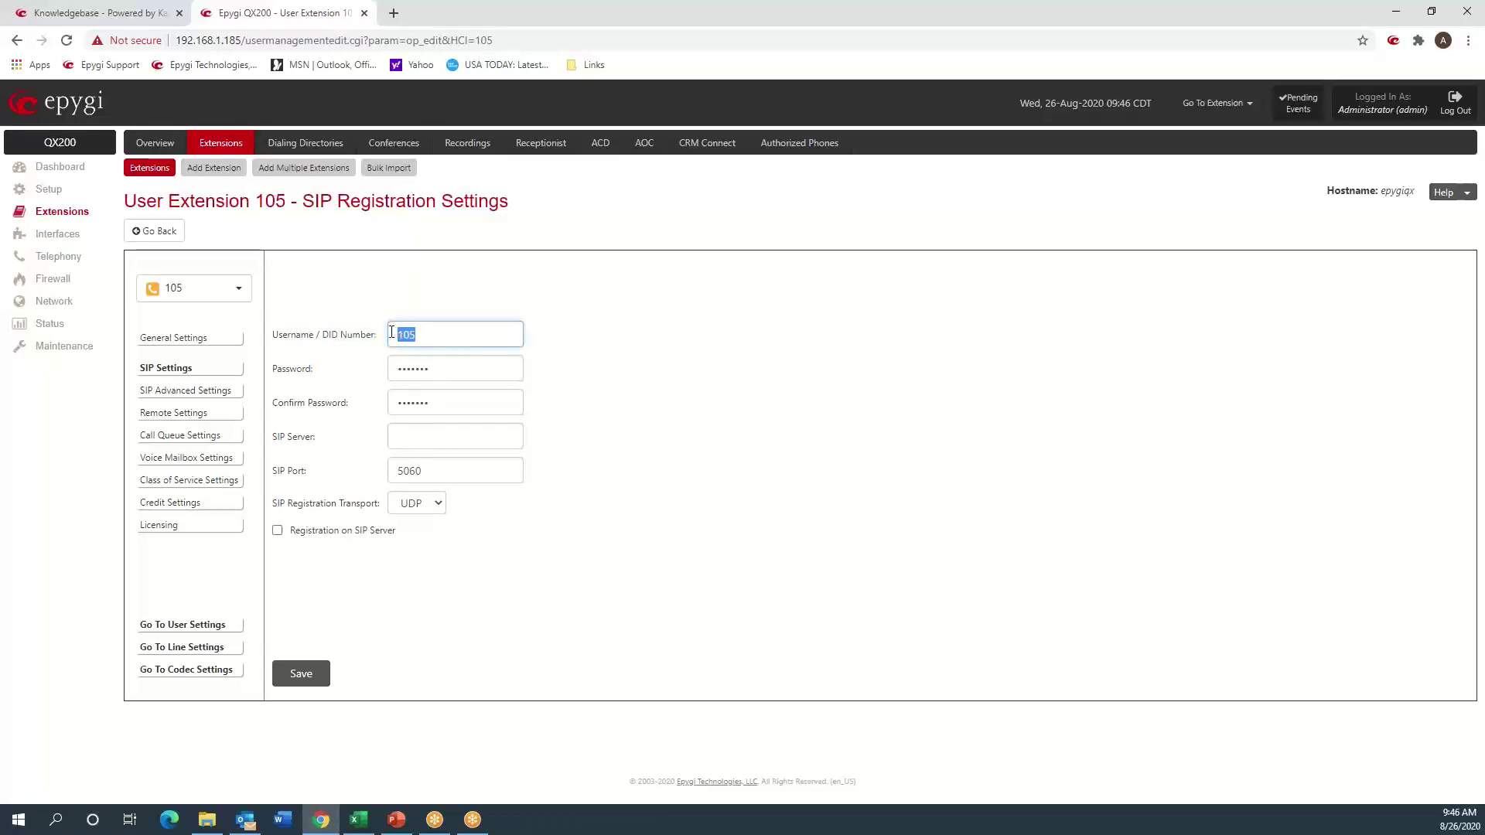
pyautogui.hotkey('ctrl', 'v')
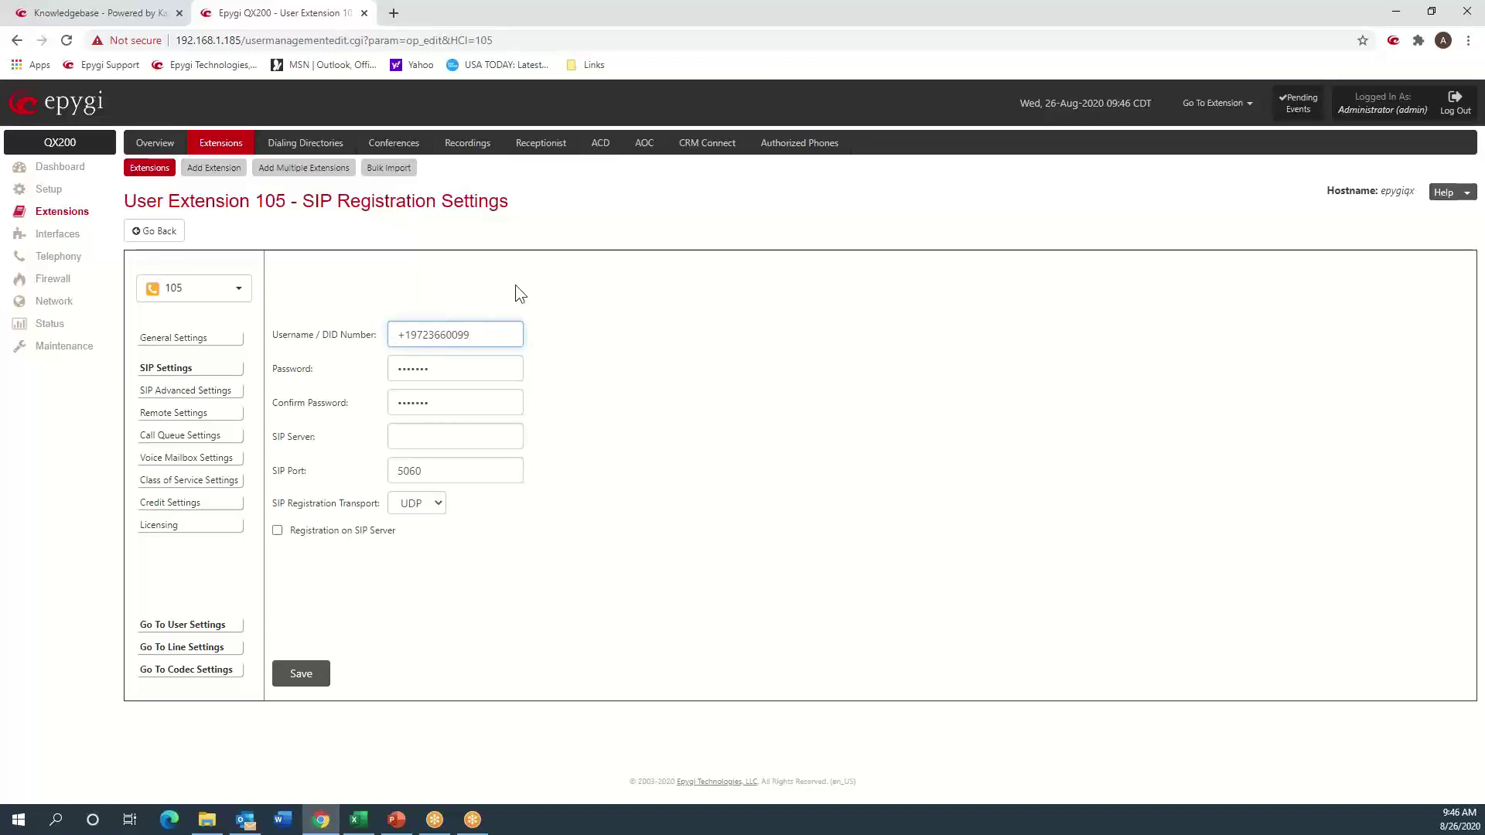
pyautogui.click(461, 579)
pyautogui.click(310, 672)
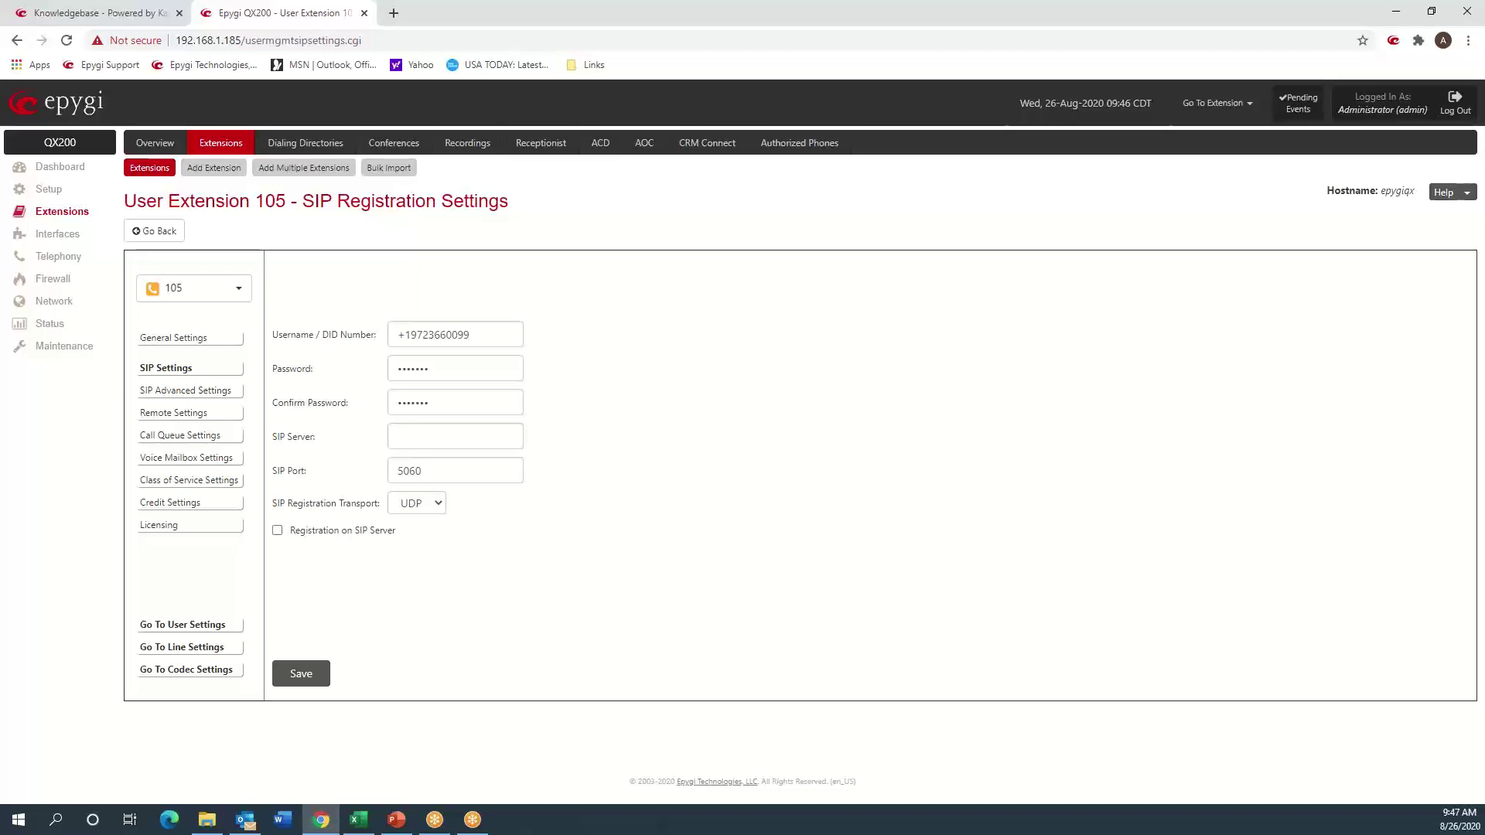
pyautogui.click(399, 335)
pyautogui.click(415, 639)
pyautogui.click(298, 685)
# - Look through the Call Routing Table and Call Routing pages, then go to System Logs Settings
pyautogui.click(58, 256)
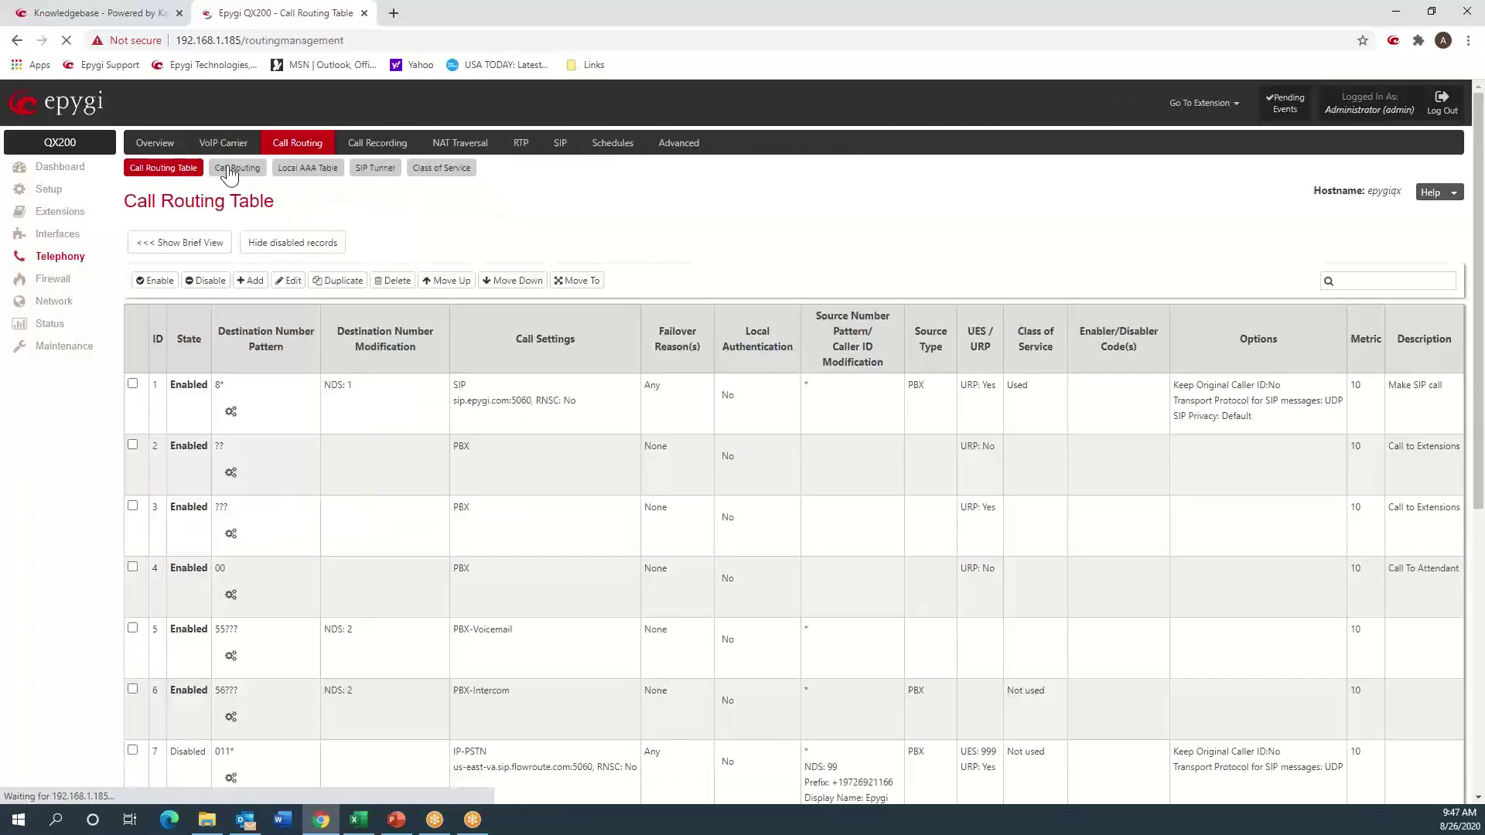
pyautogui.click(229, 168)
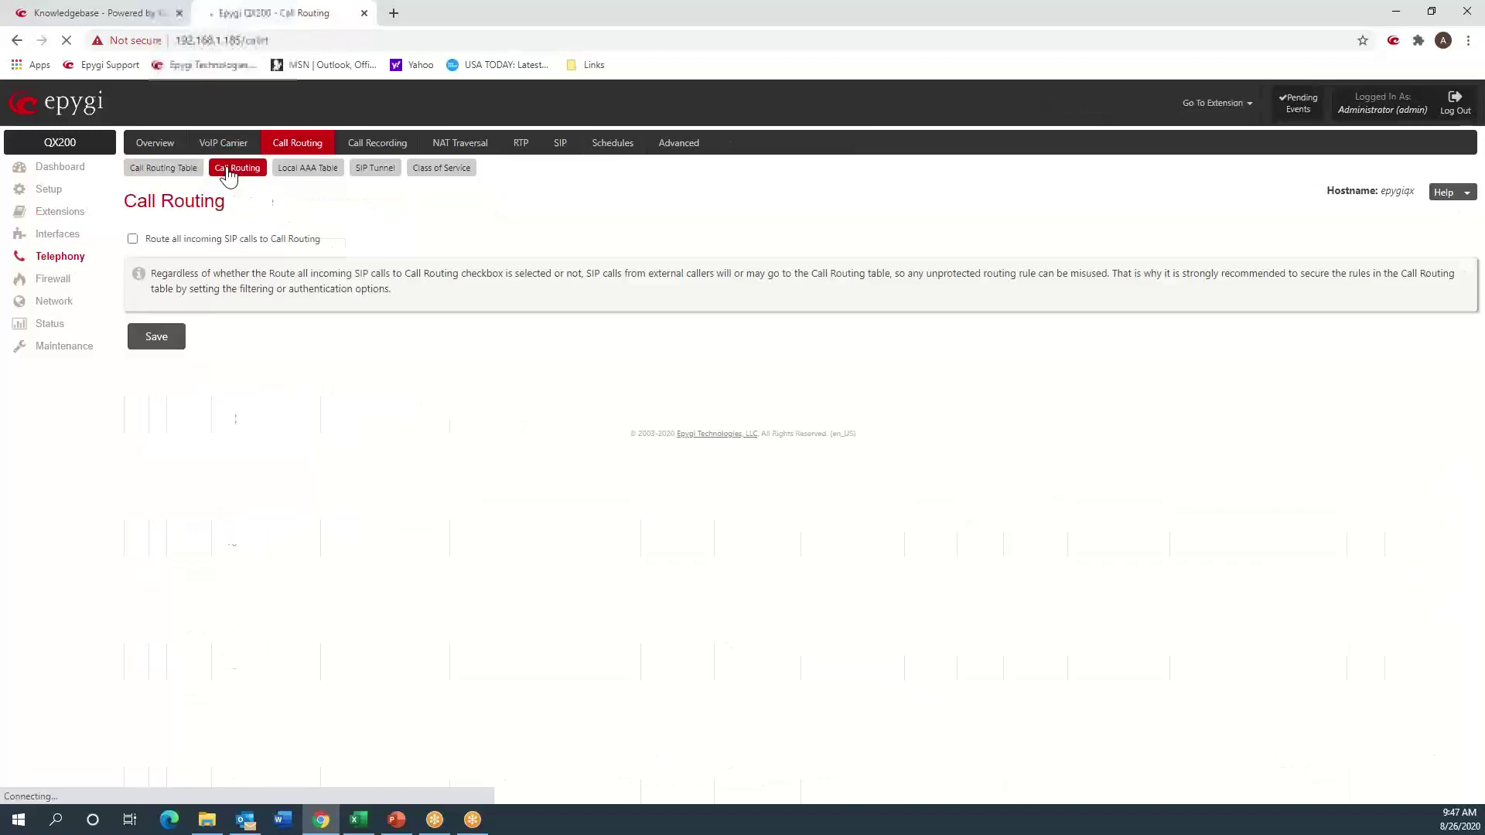
pyautogui.click(160, 167)
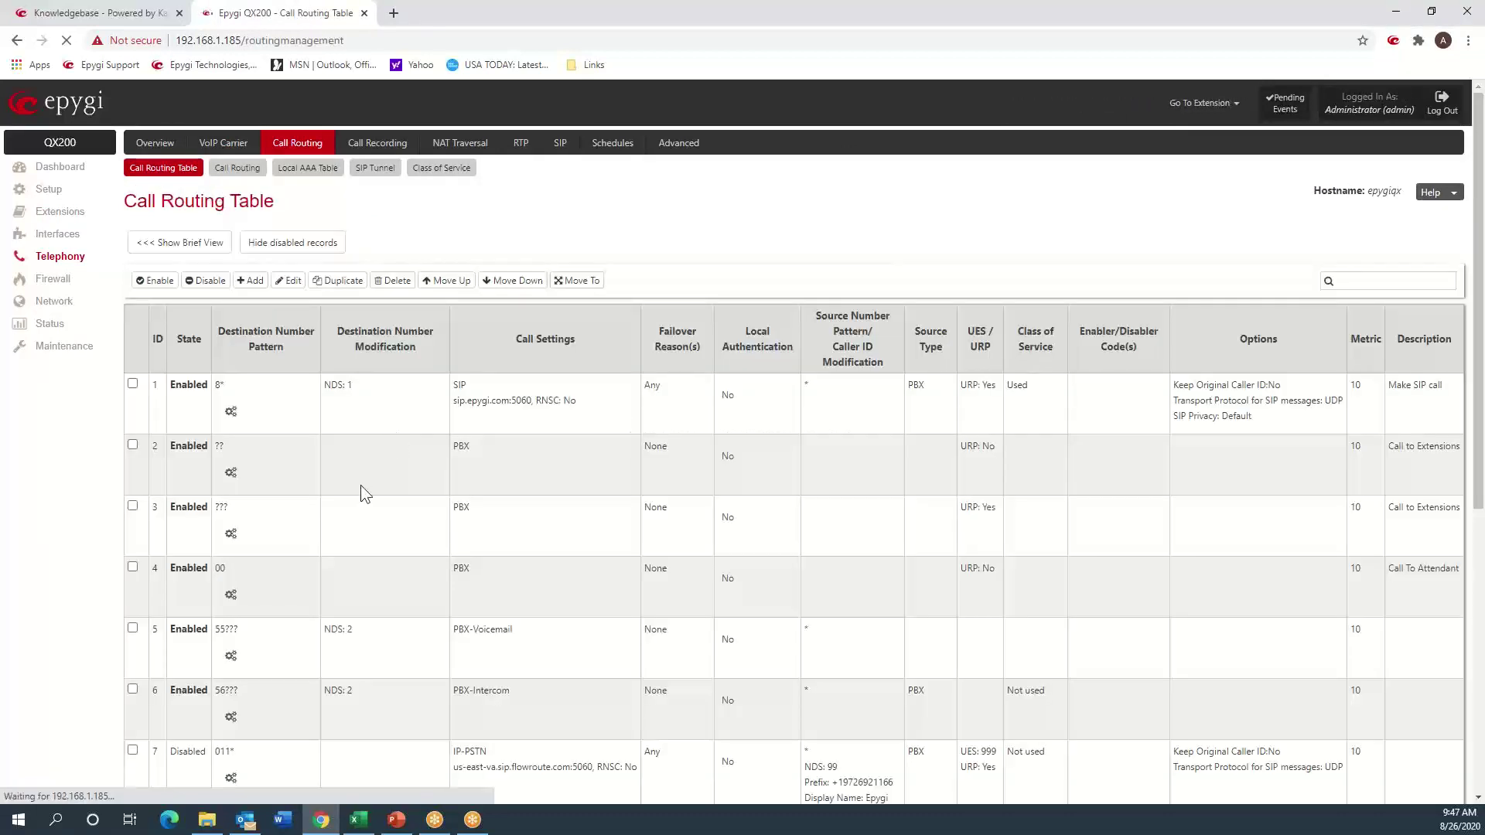
pyautogui.click(74, 350)
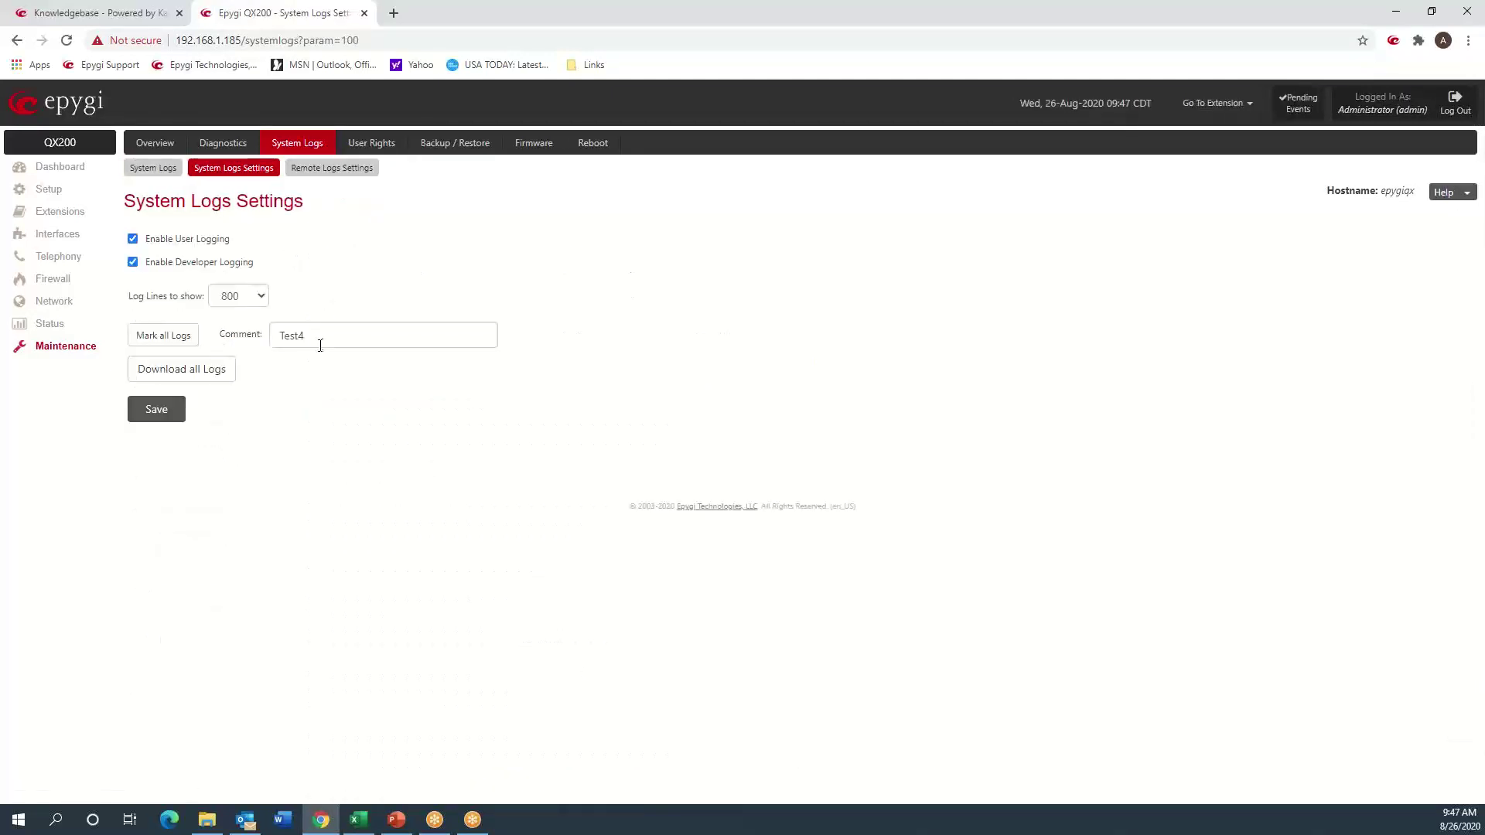
# - Set the log marker comment to Test5, mark all logs, and return to System Logs
pyautogui.click(319, 325)
pyautogui.press('BackSpace')
pyautogui.write('5')
pyautogui.press('Return')
pyautogui.click(190, 339)
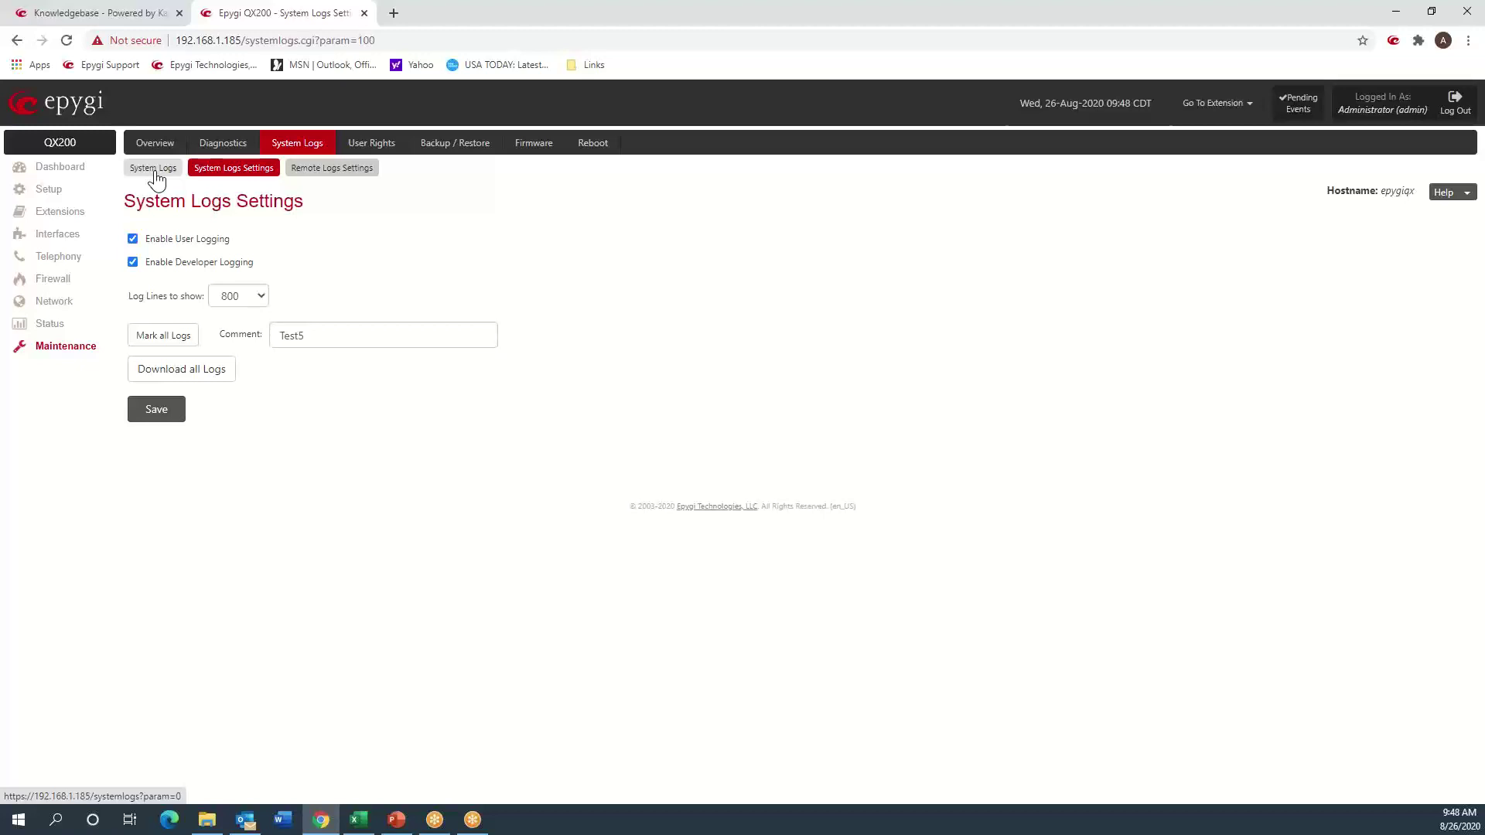
pyautogui.click(154, 171)
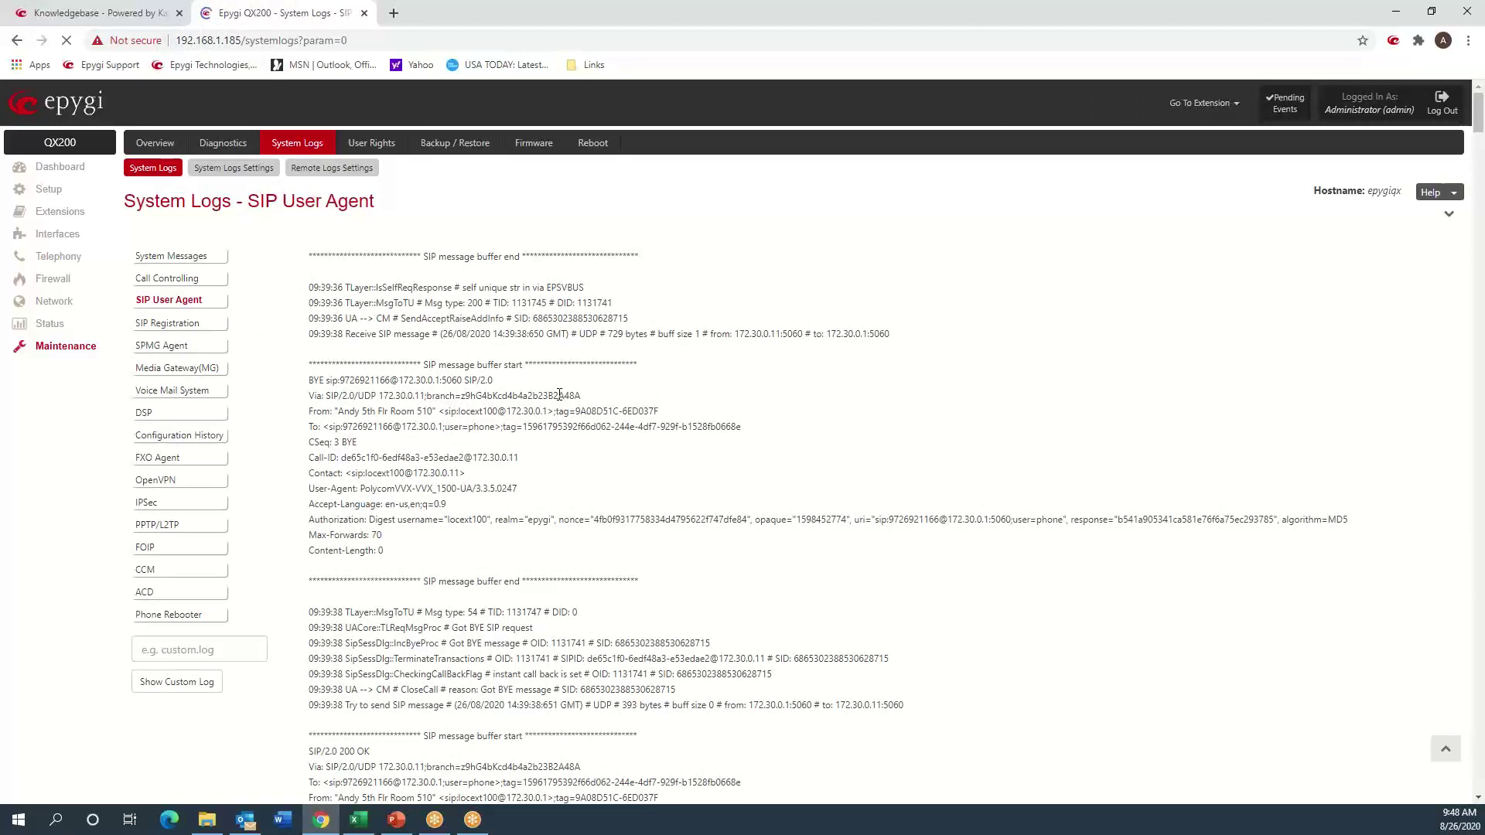
pyautogui.hotkey('ctrl', 'f')
pyautogui.write('test5')
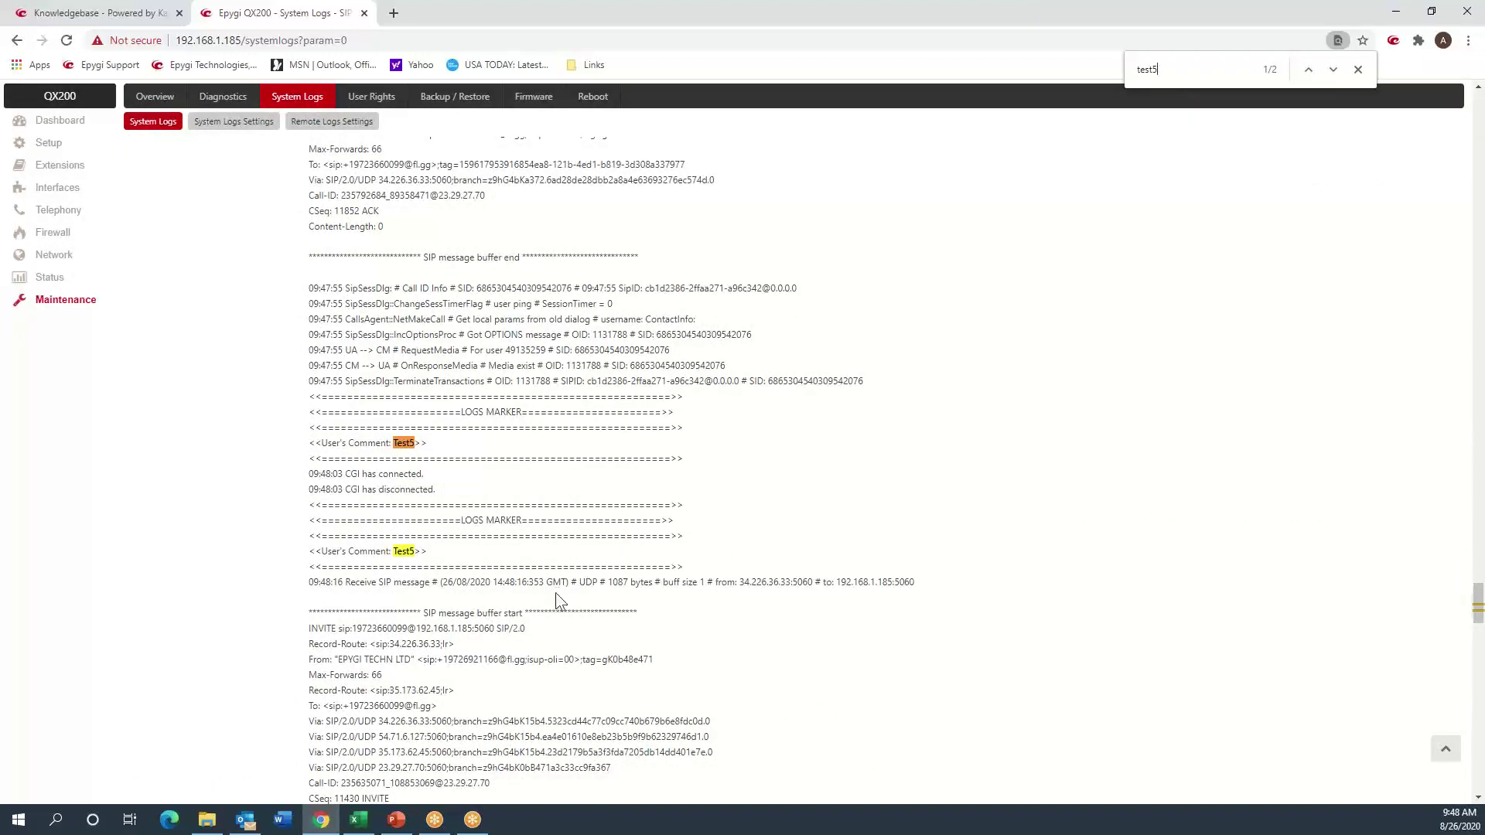
pyautogui.scroll(-2, 479, 638)
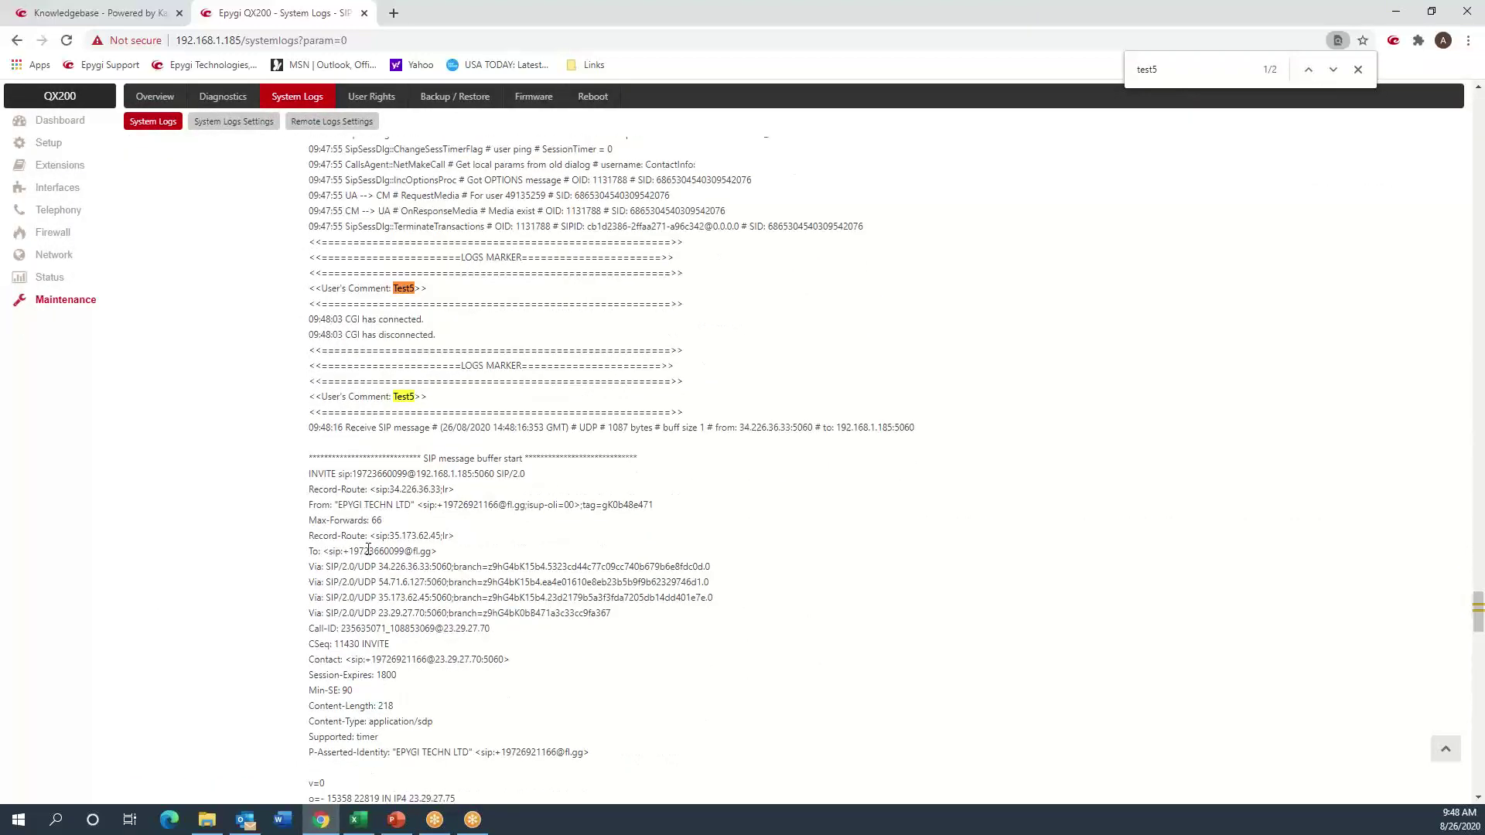
pyautogui.scroll(-8, 368, 549)
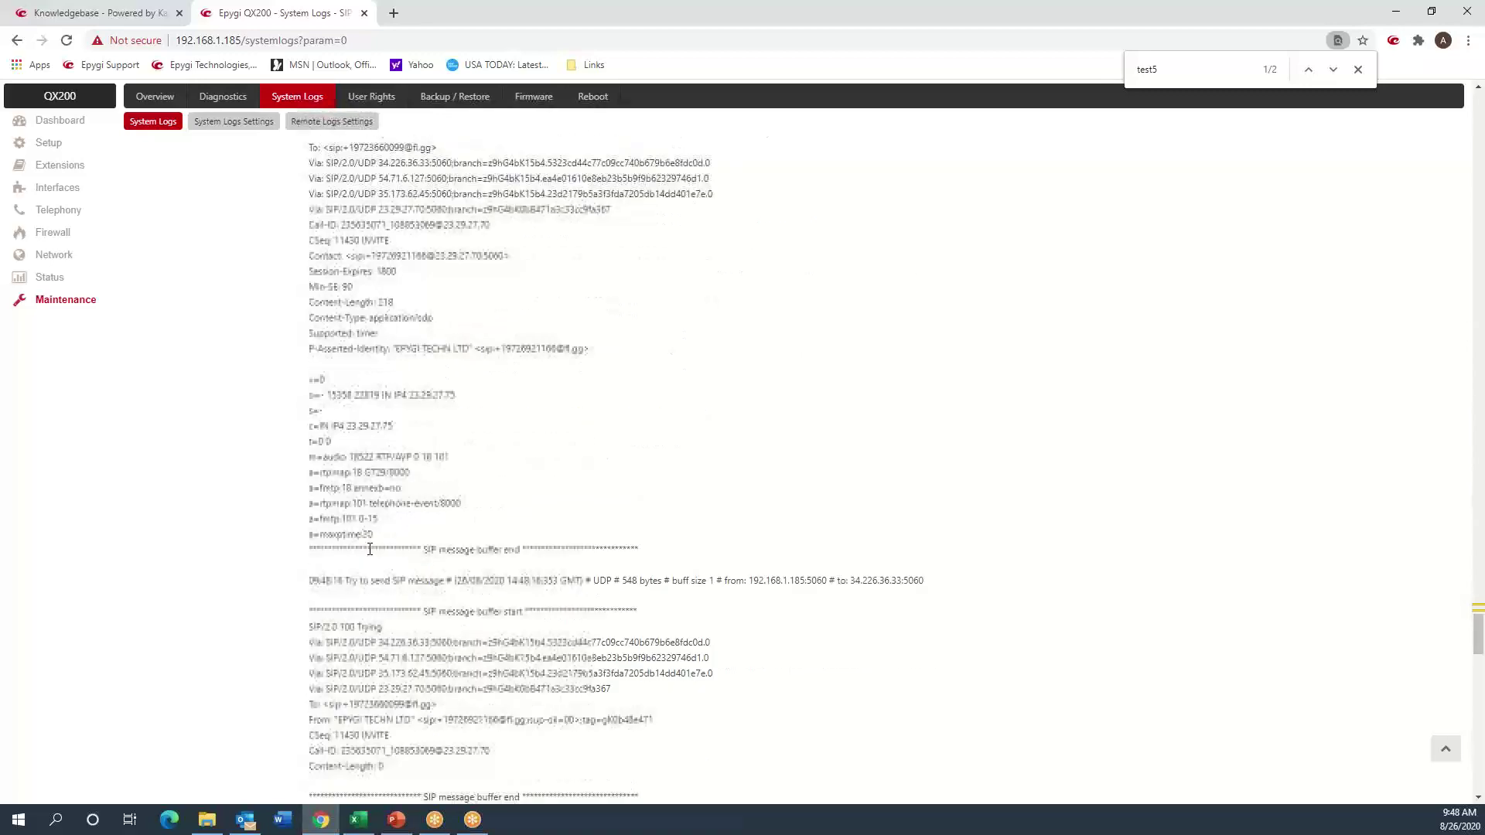
pyautogui.scroll(-8, 368, 550)
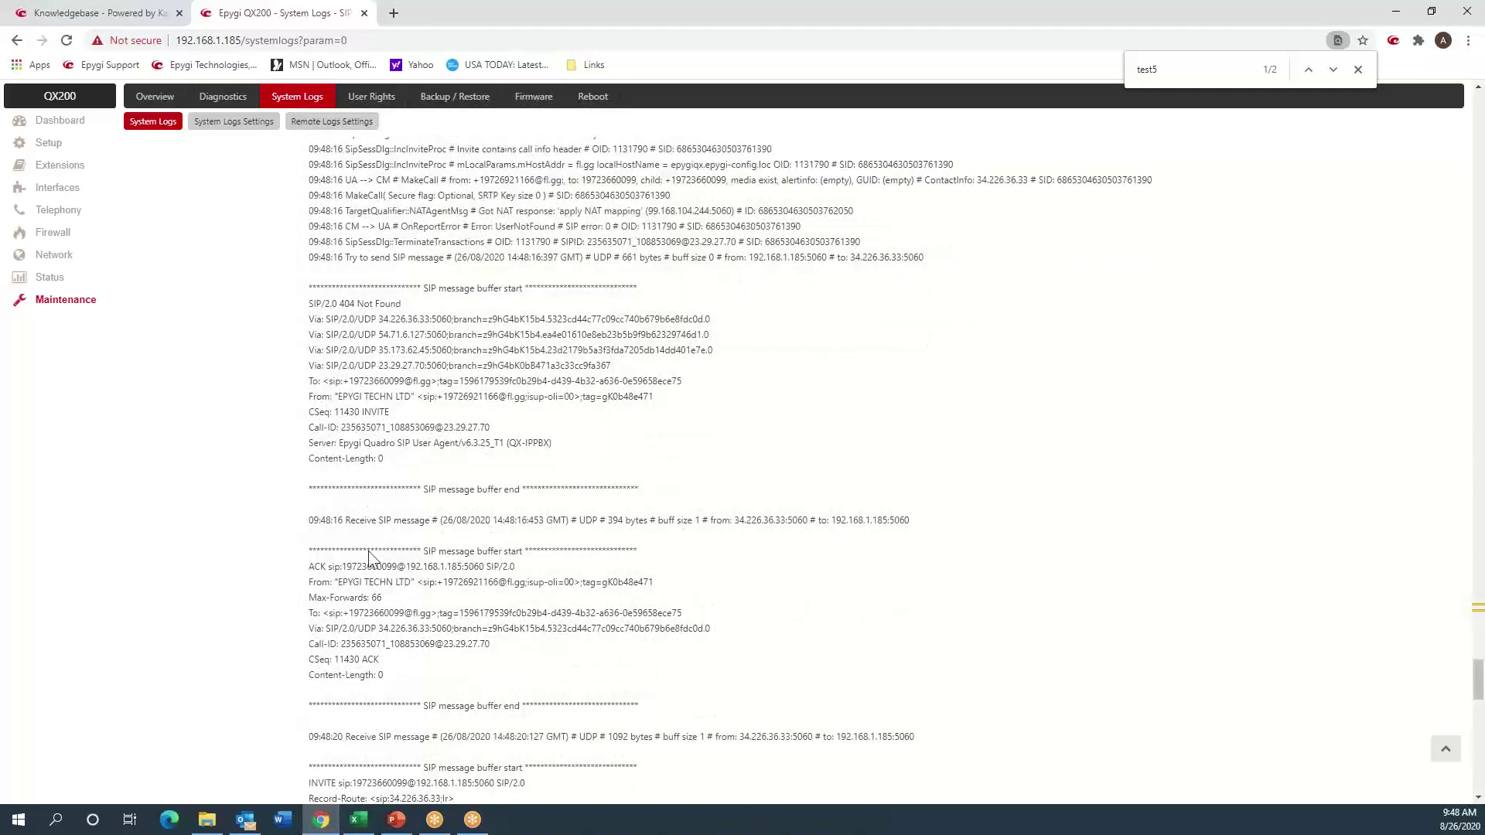
pyautogui.scroll(16, 369, 461)
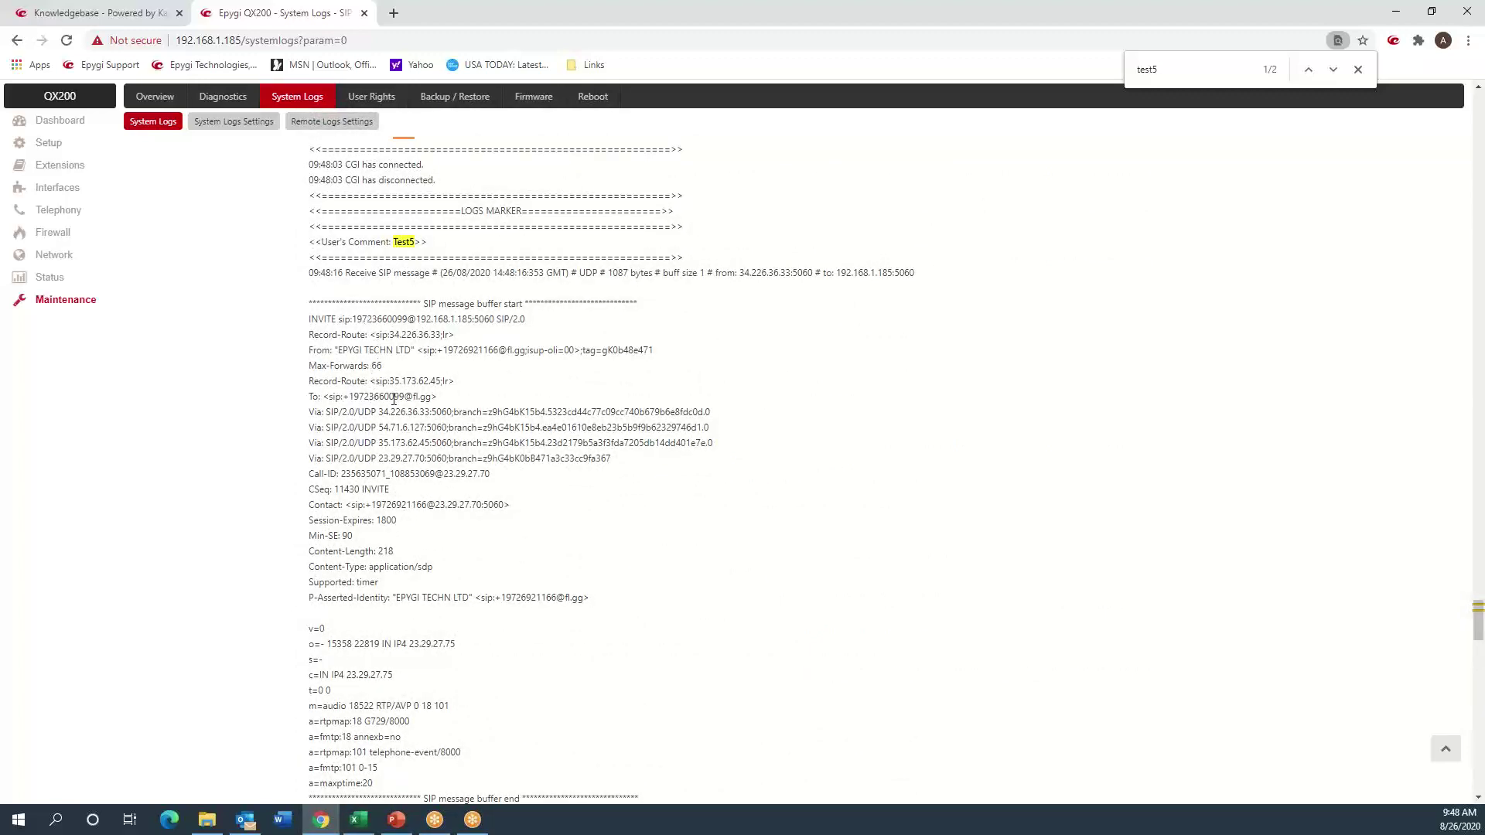
pyautogui.moveTo(405, 396); pyautogui.dragTo(343, 396)
pyautogui.hotkey('ctrl', 'c')
pyautogui.scroll(10, 372, 453)
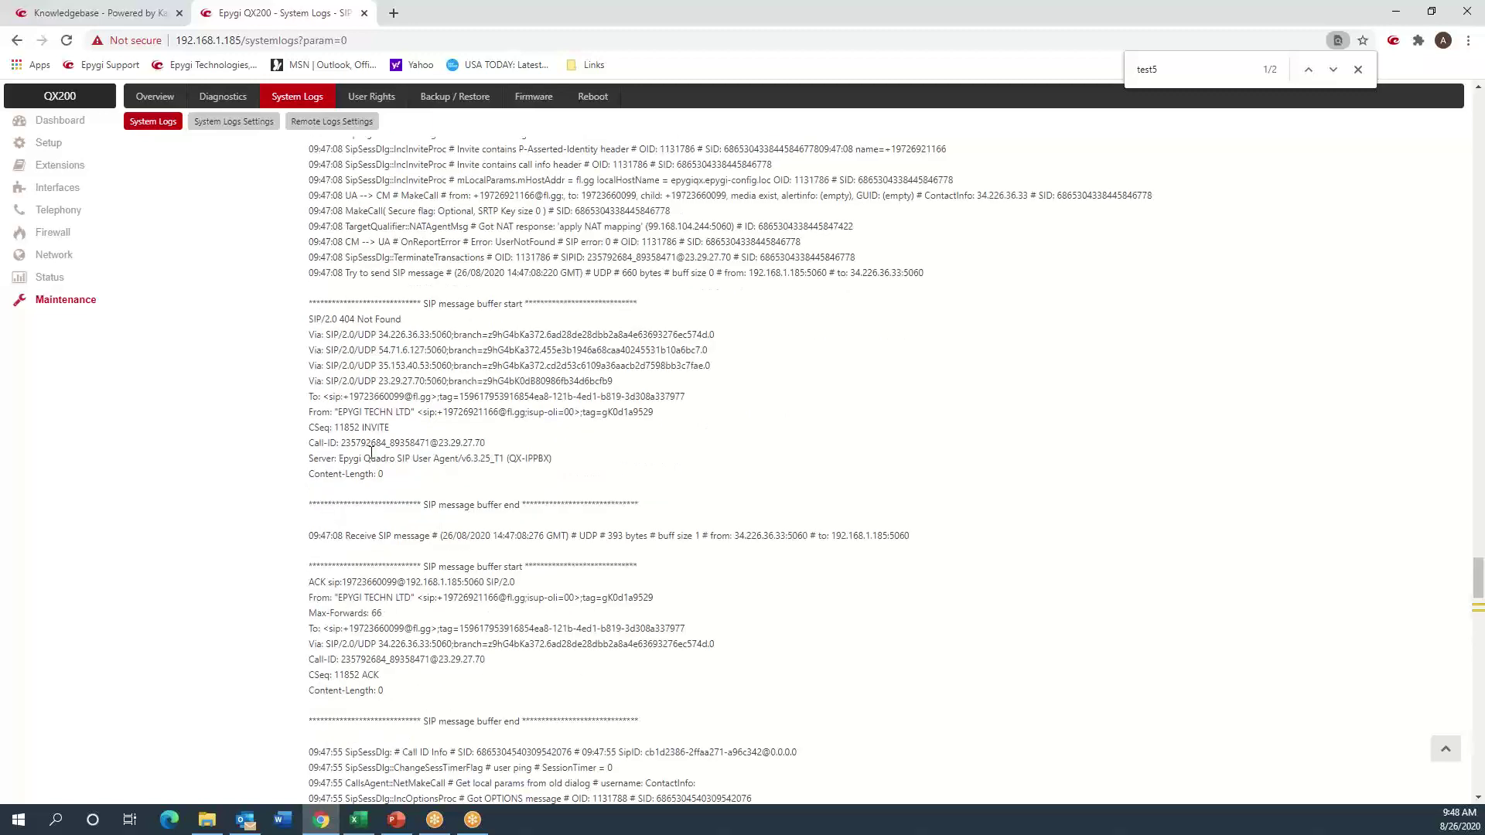
pyautogui.scroll(6, 372, 453)
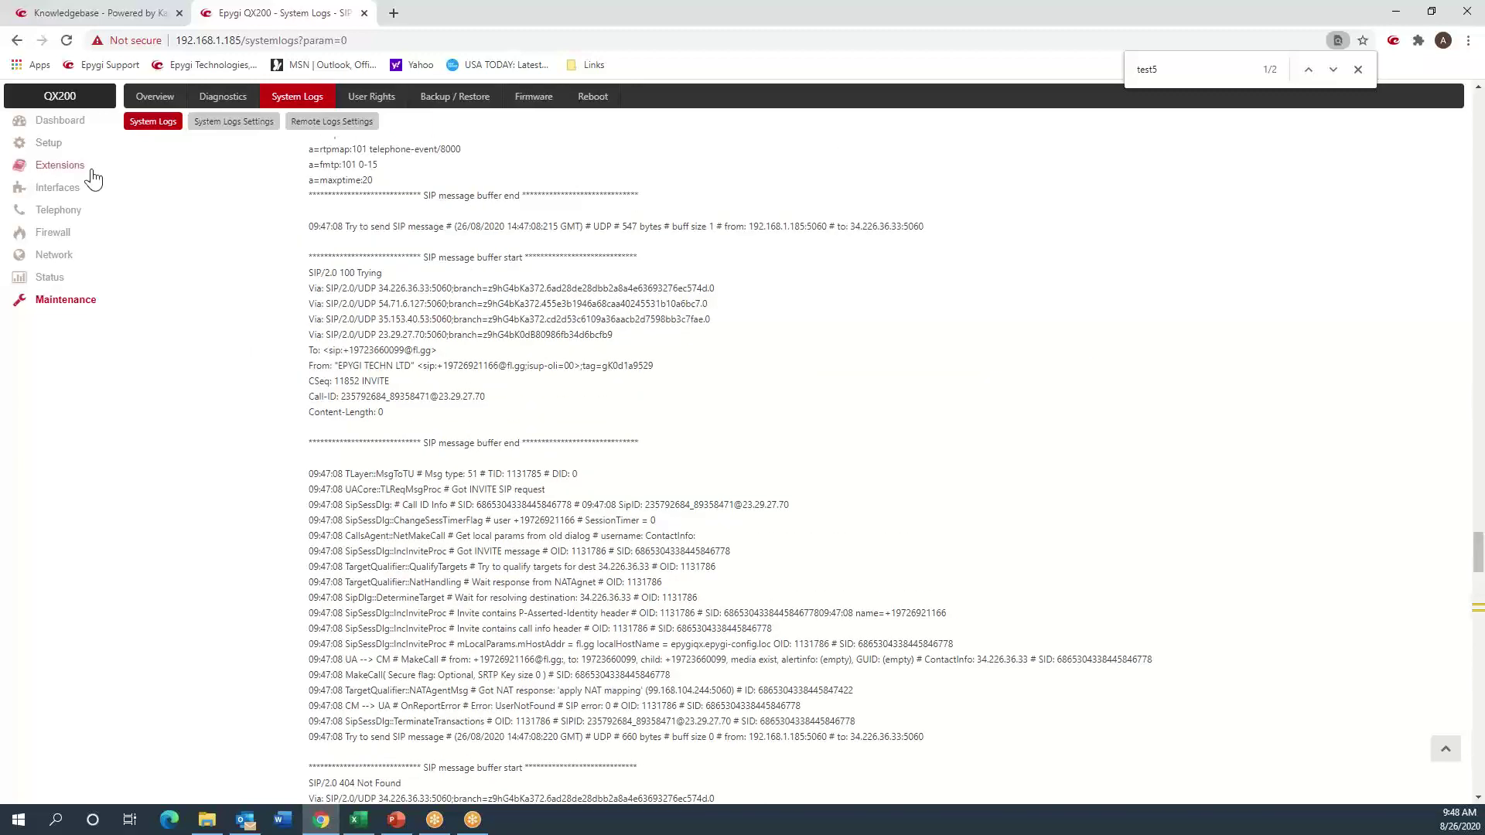
pyautogui.click(65, 169)
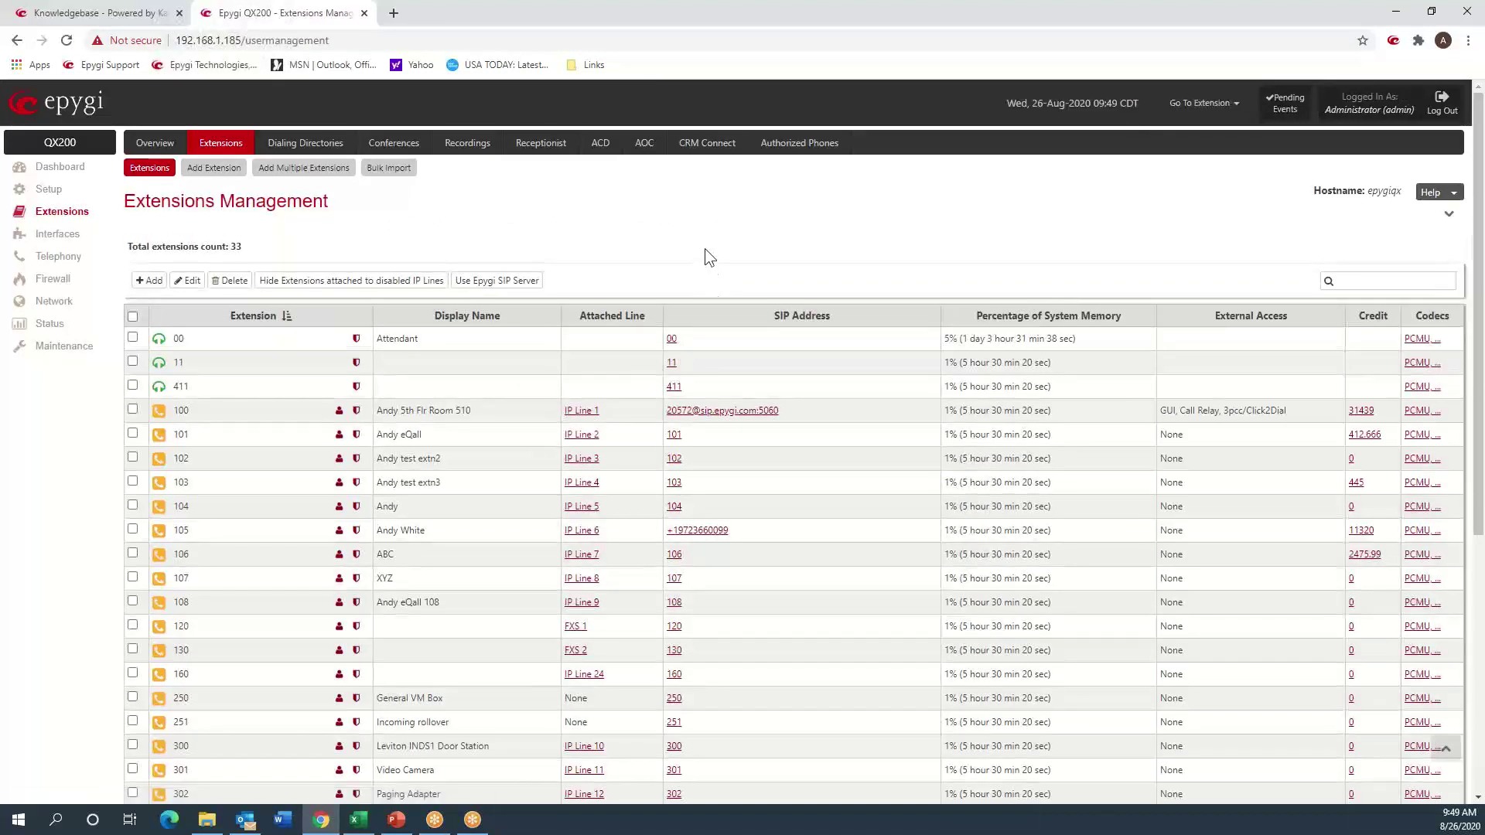
pyautogui.hotkey('ctrl', 'f')
pyautogui.hotkey('ctrl', 'v')
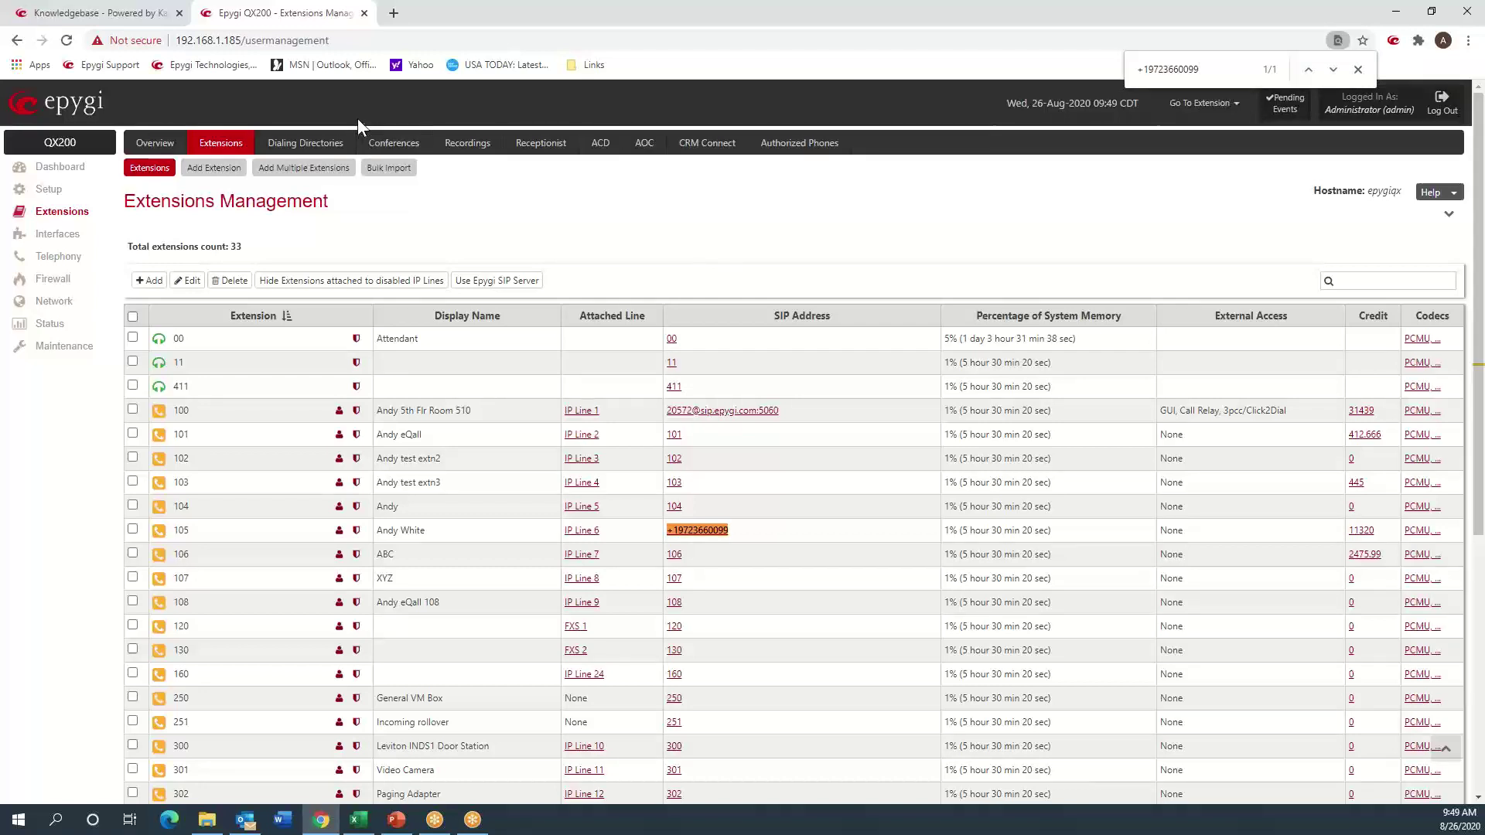
pyautogui.doubleClick(294, 34)
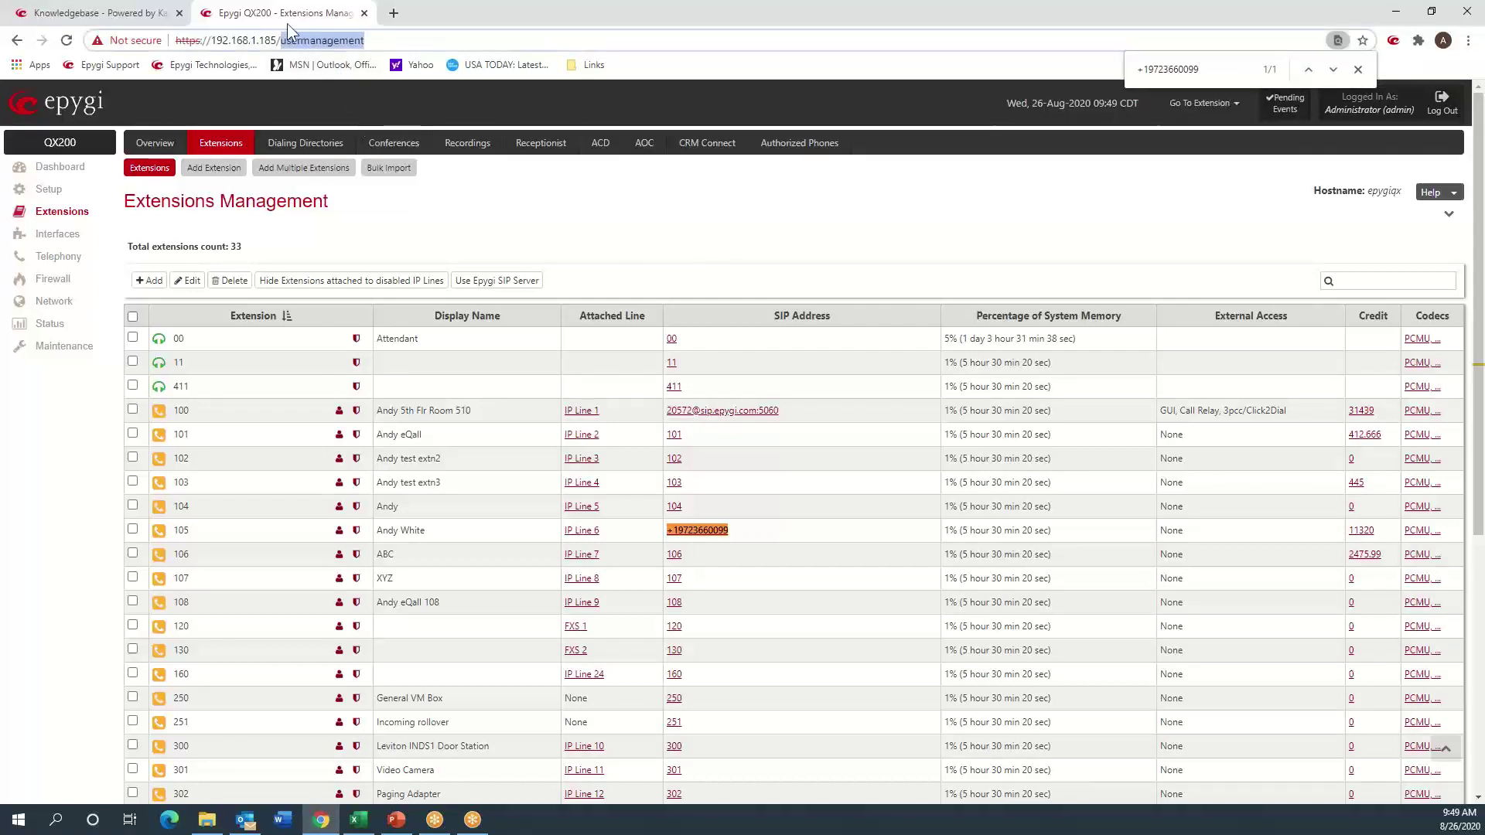
pyautogui.write('gen')
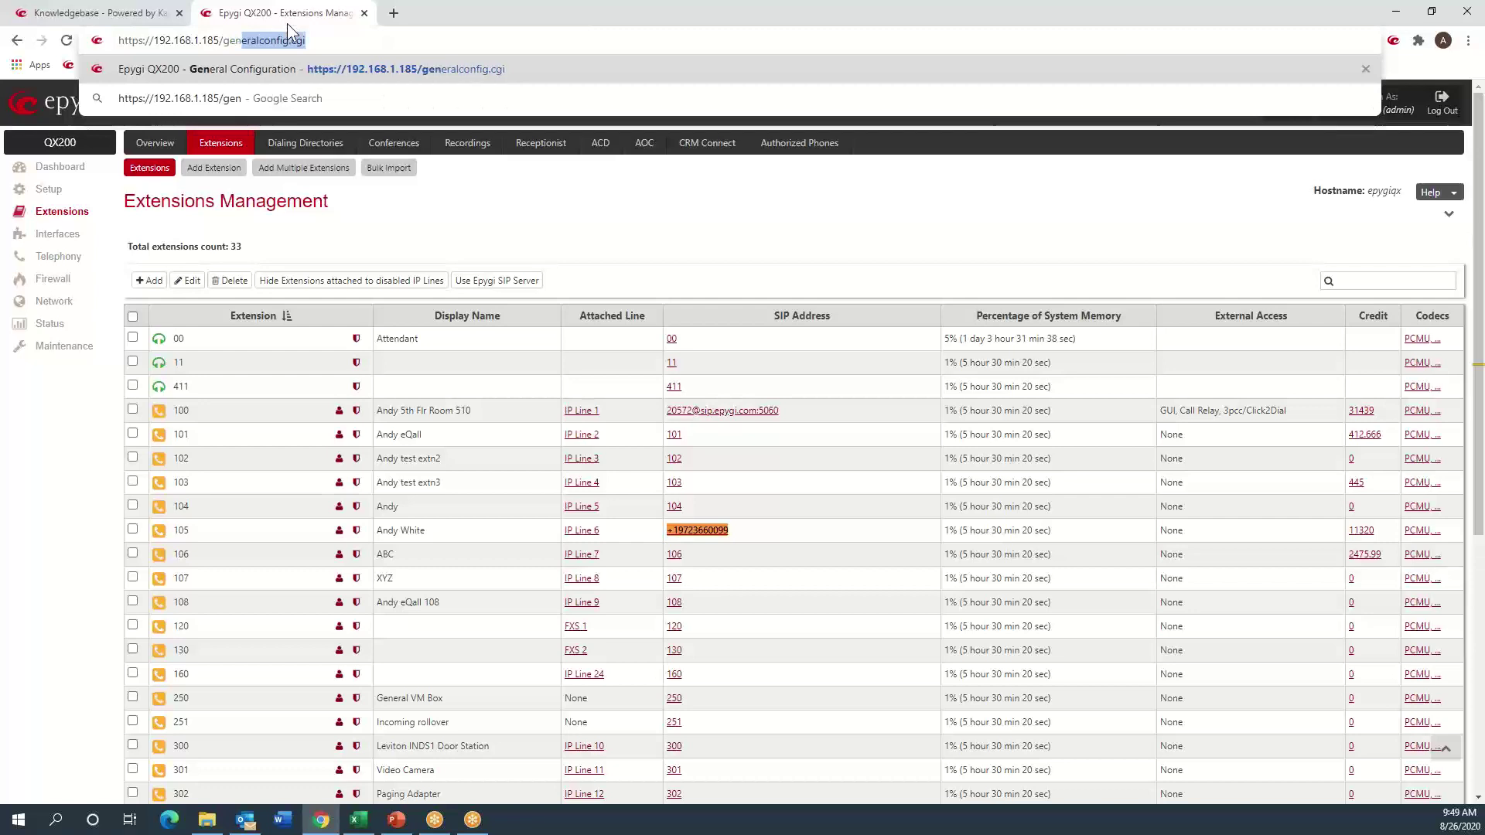
pyautogui.press('Delete')
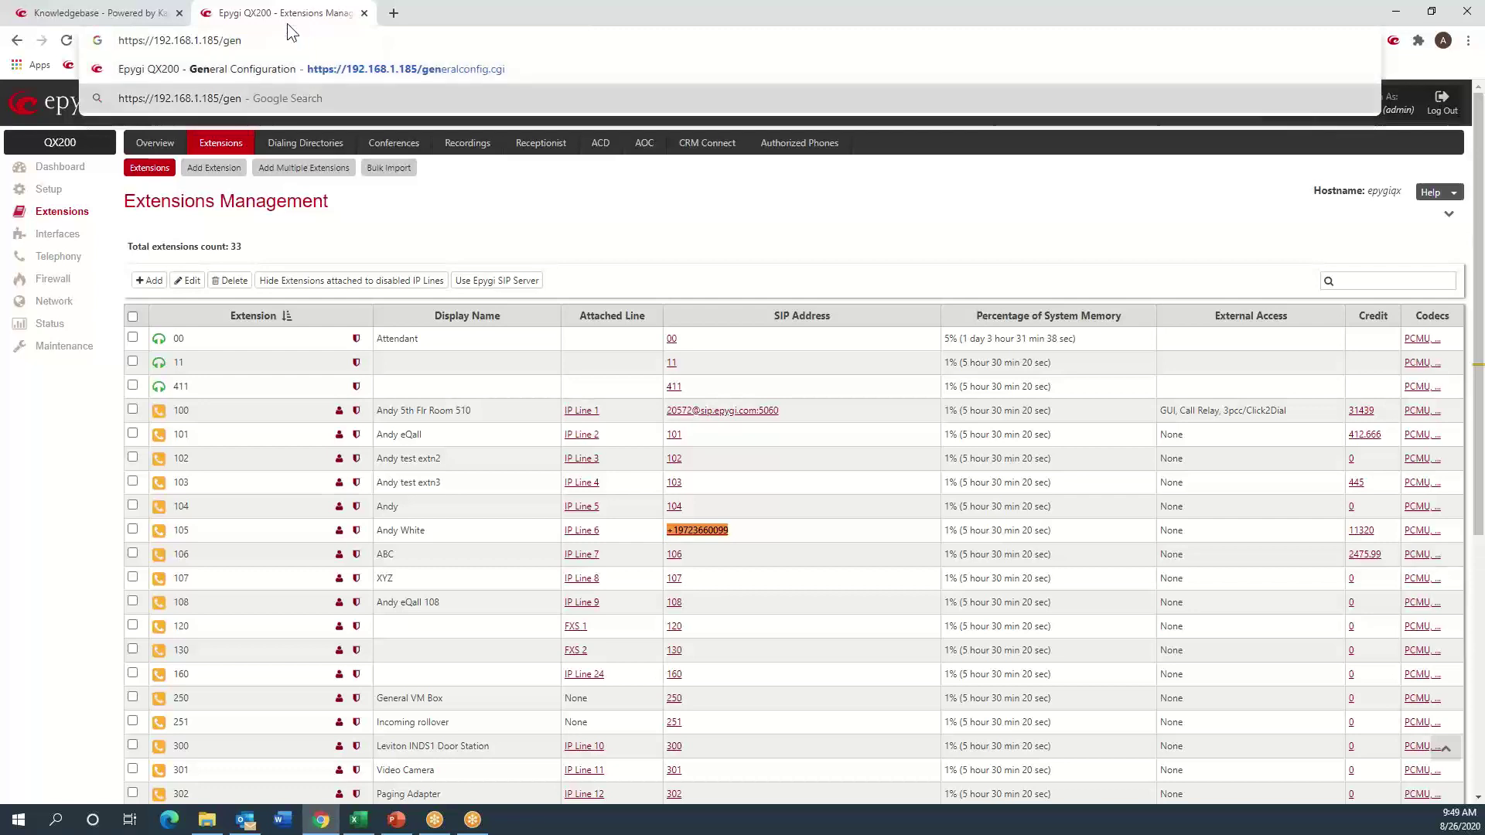
pyautogui.press('Return')
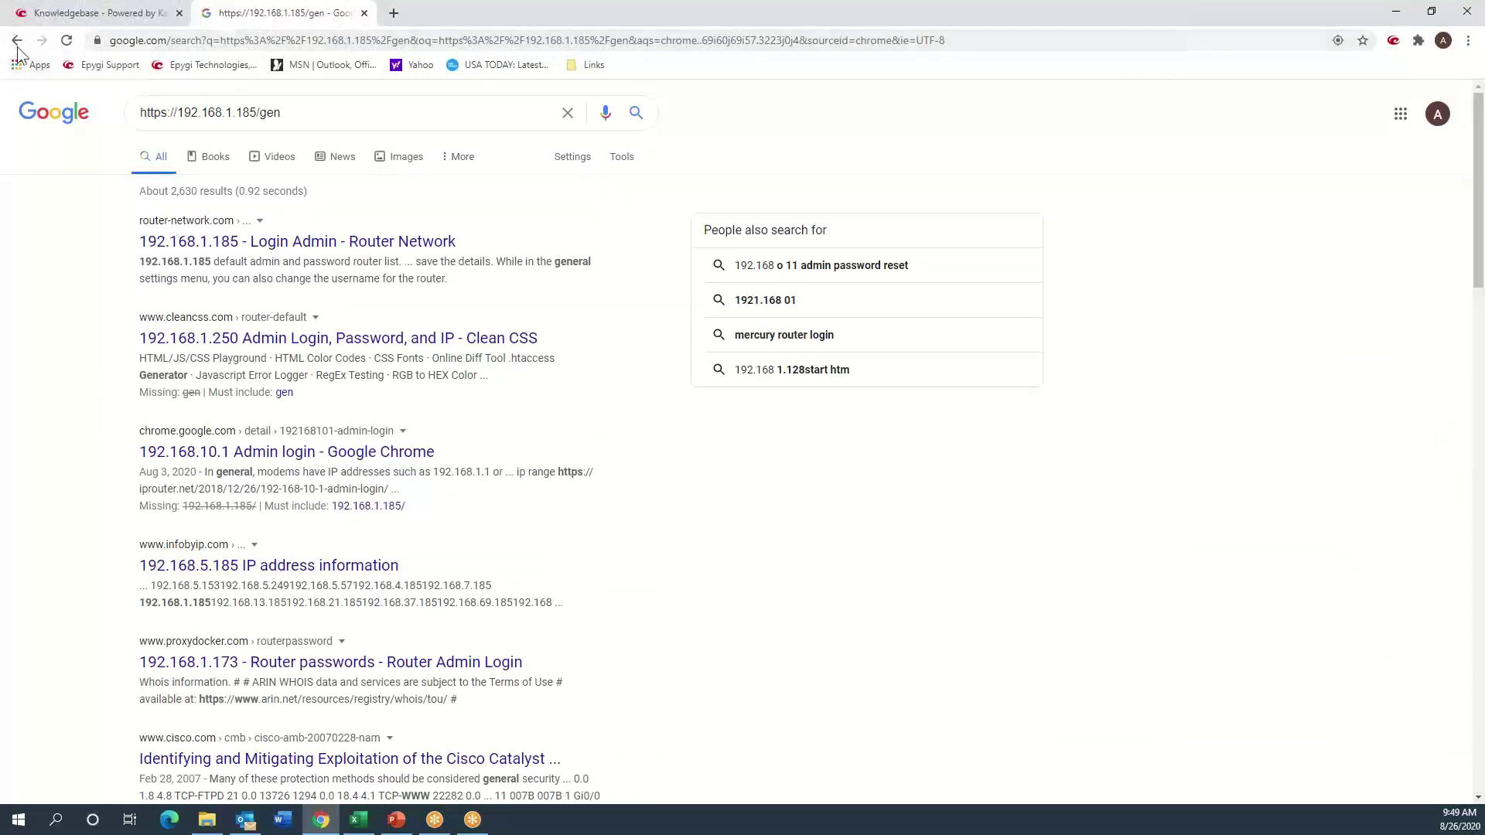
pyautogui.hotkey('alt', 'Left')
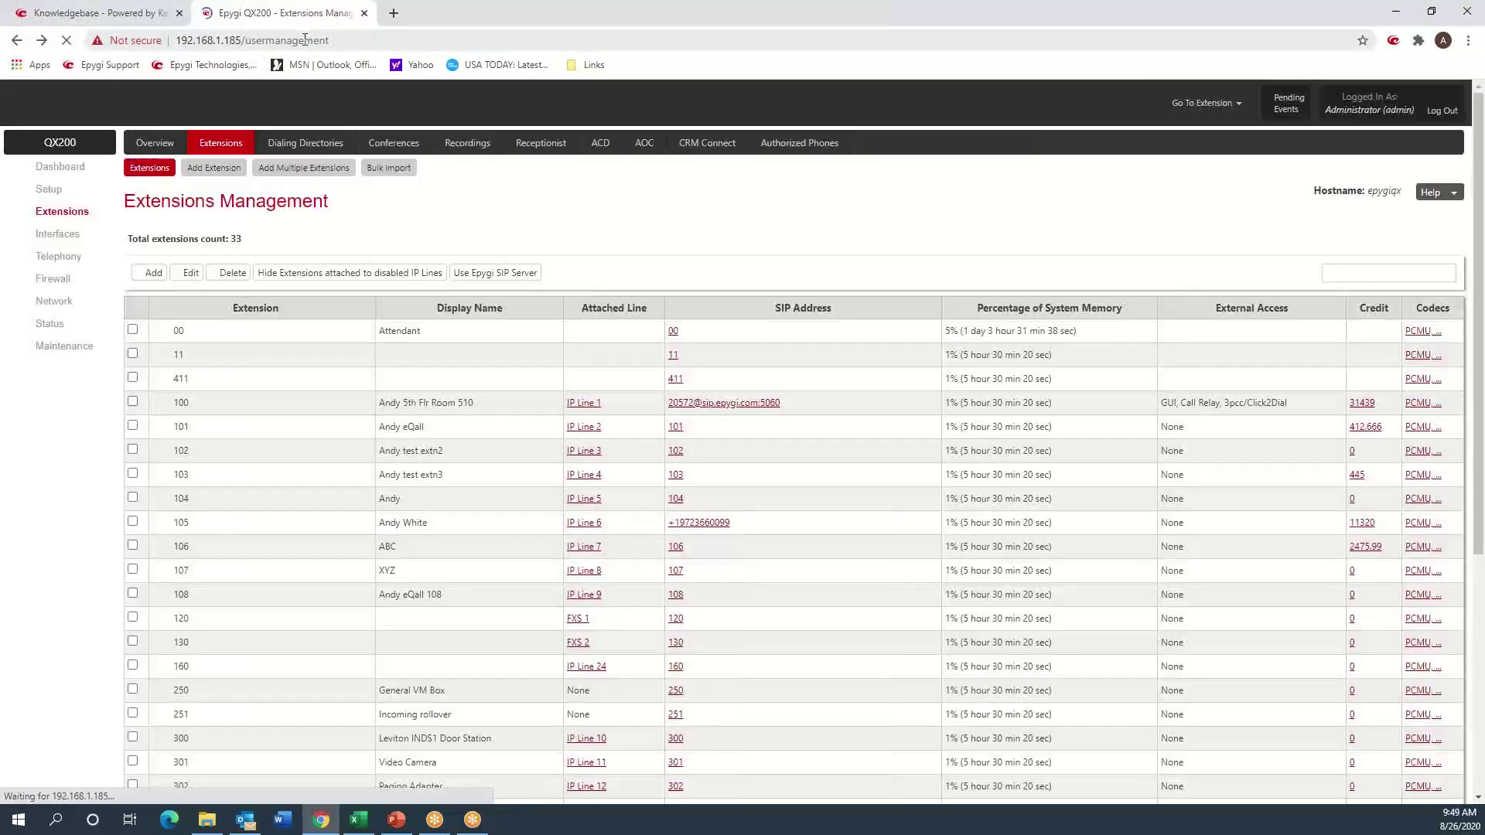
# - Open the General Configuration page (generalconfig.cgi) through the address bar
pyautogui.doubleClick(303, 38)
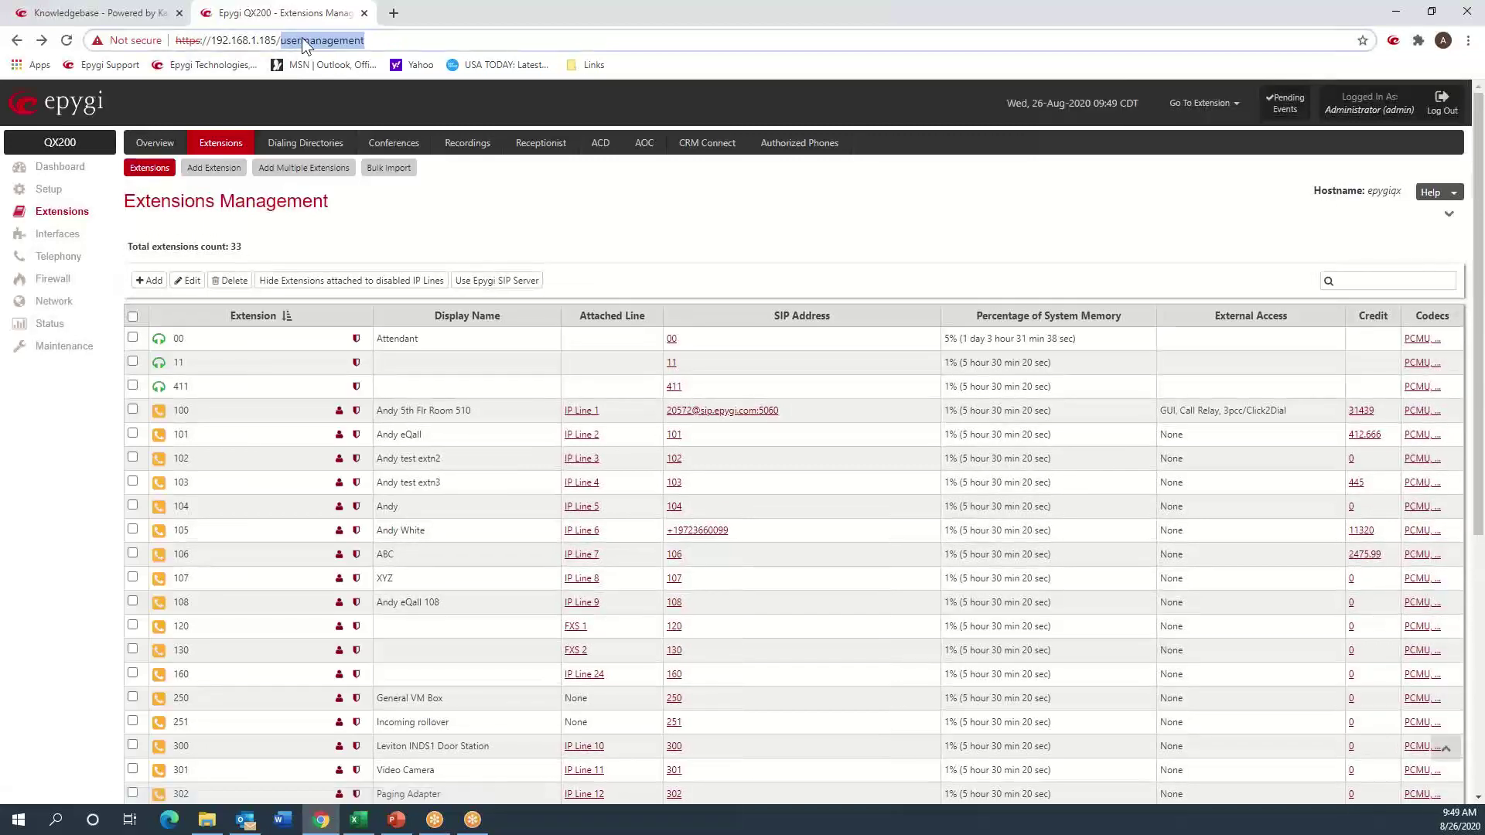
pyautogui.write('gen')
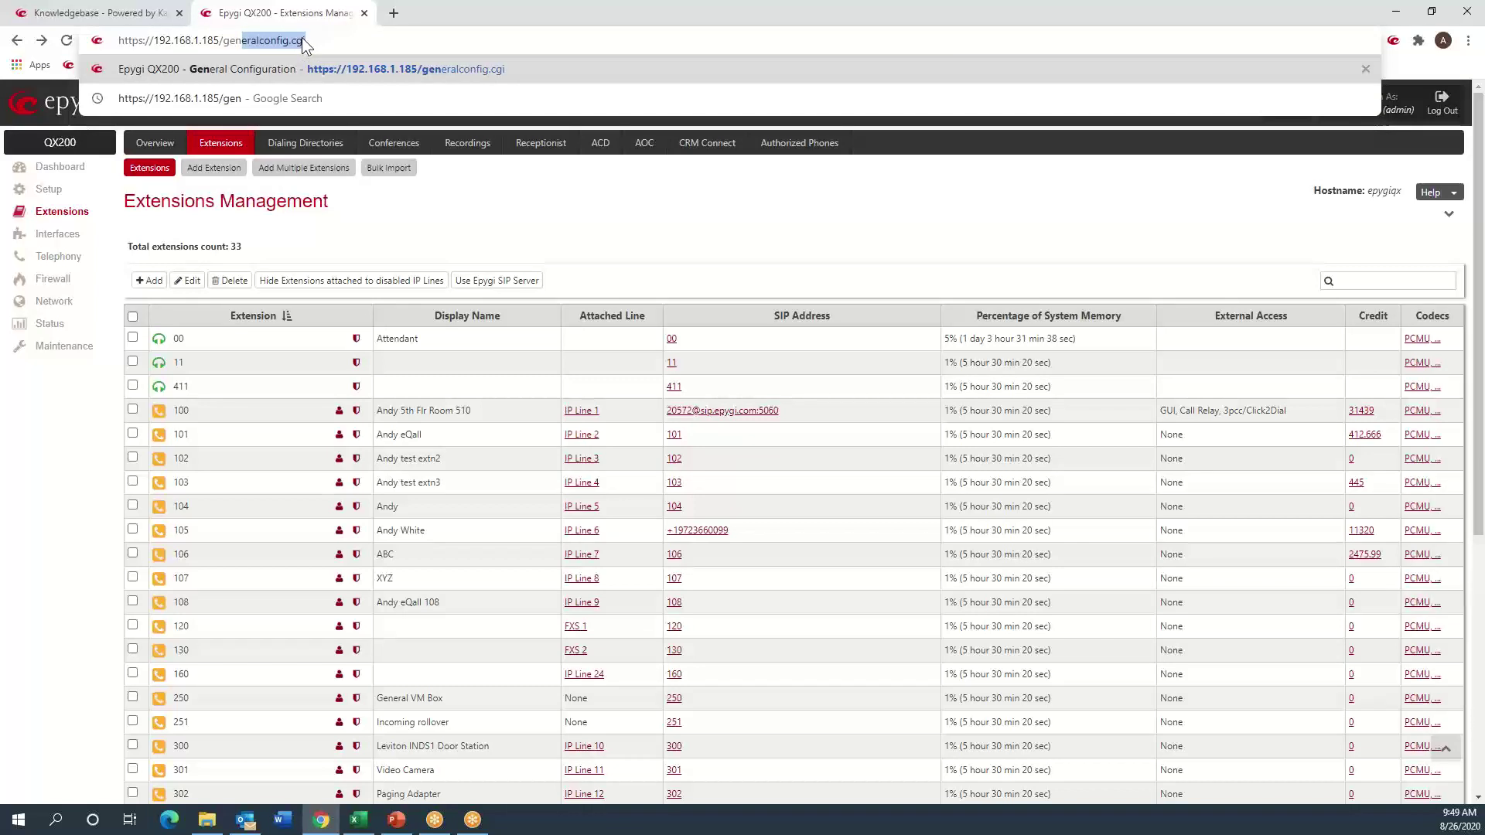
pyautogui.press('Return')
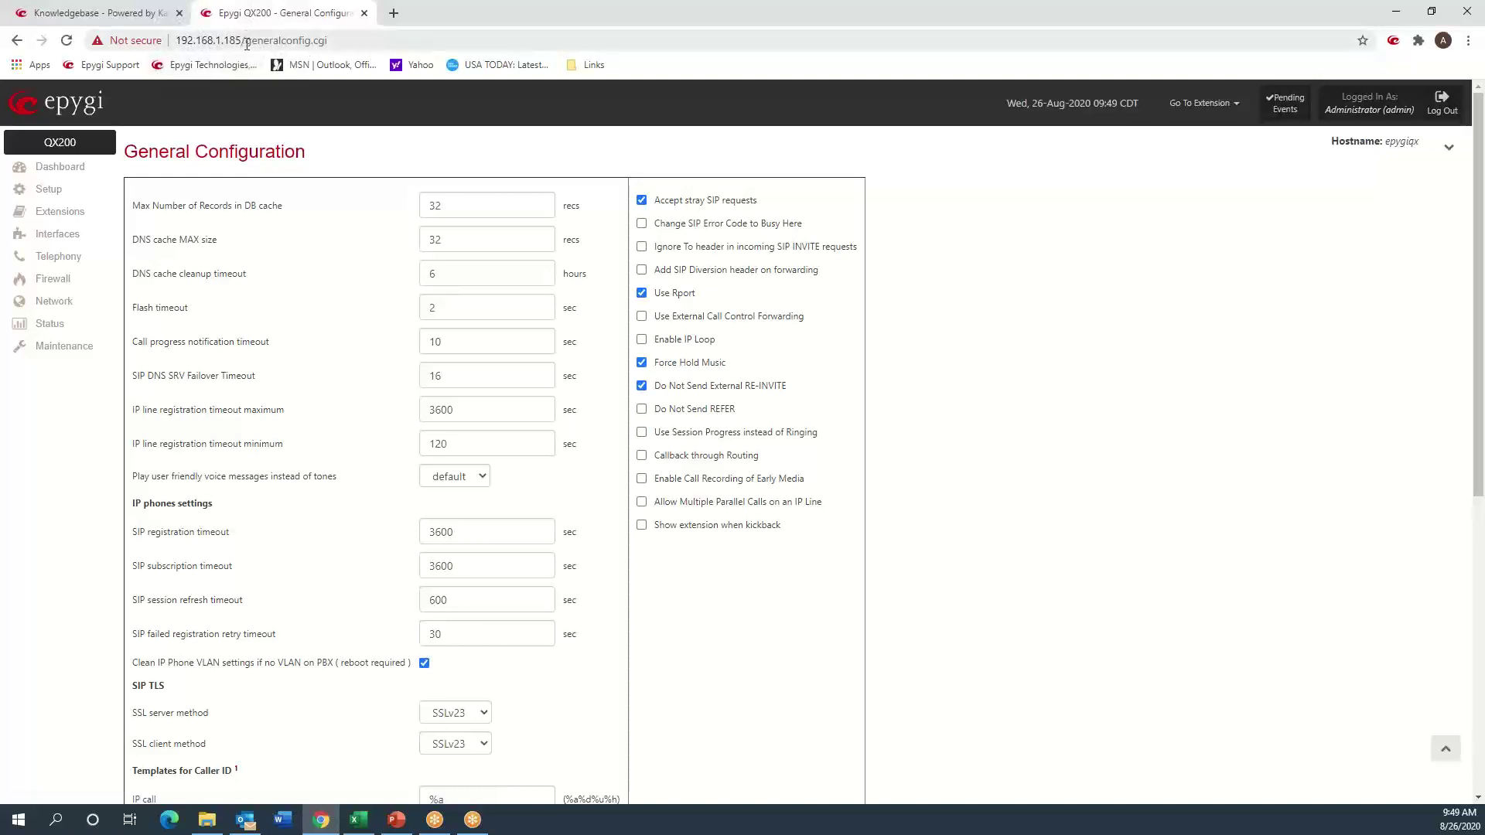
# - Highlight the page name in the address bar and the Do Not Send External RE-INVITE option
pyautogui.moveTo(245, 36); pyautogui.dragTo(340, 34)
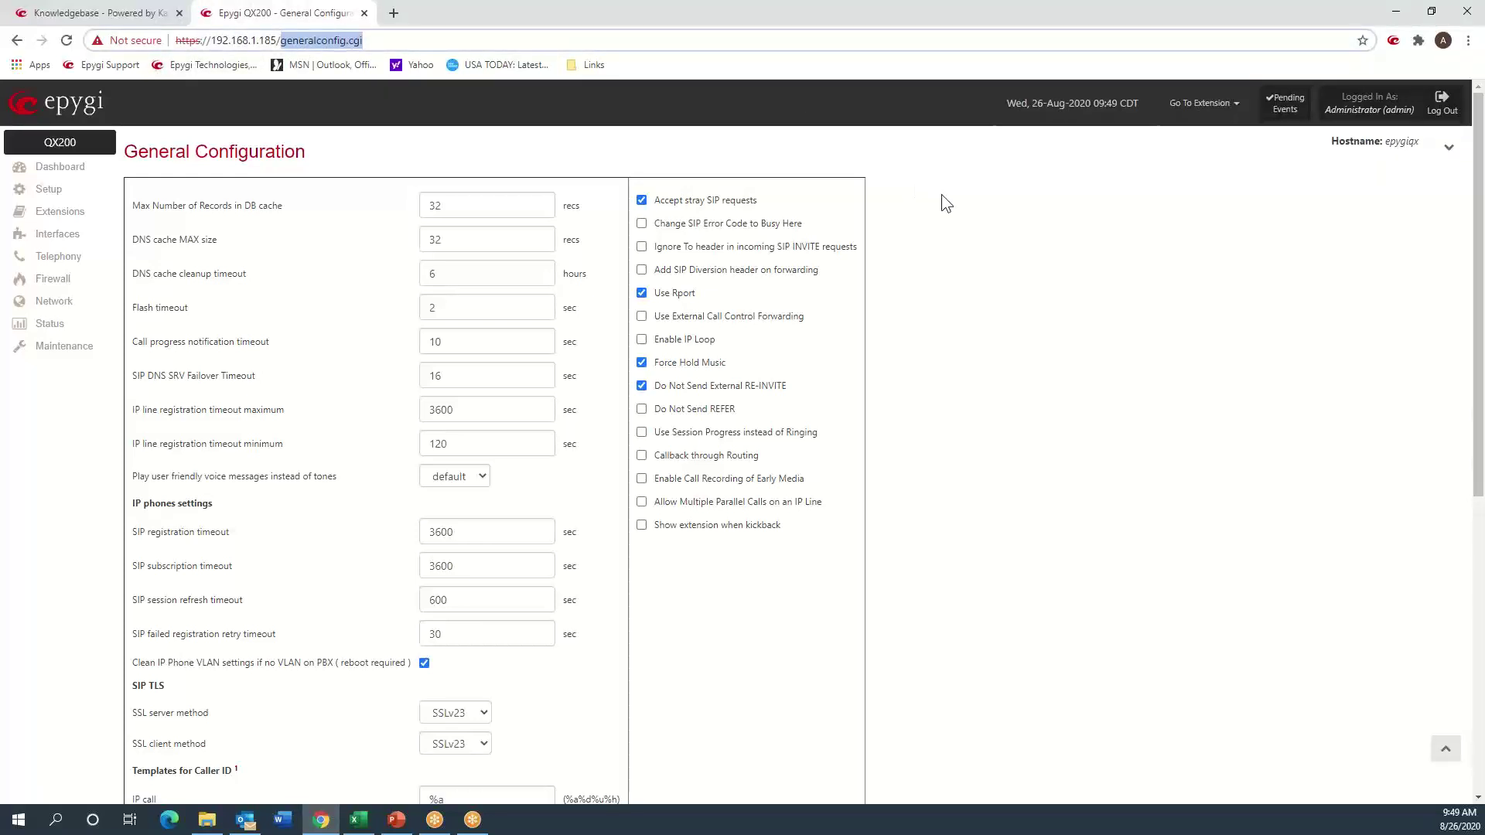
pyautogui.click(948, 260)
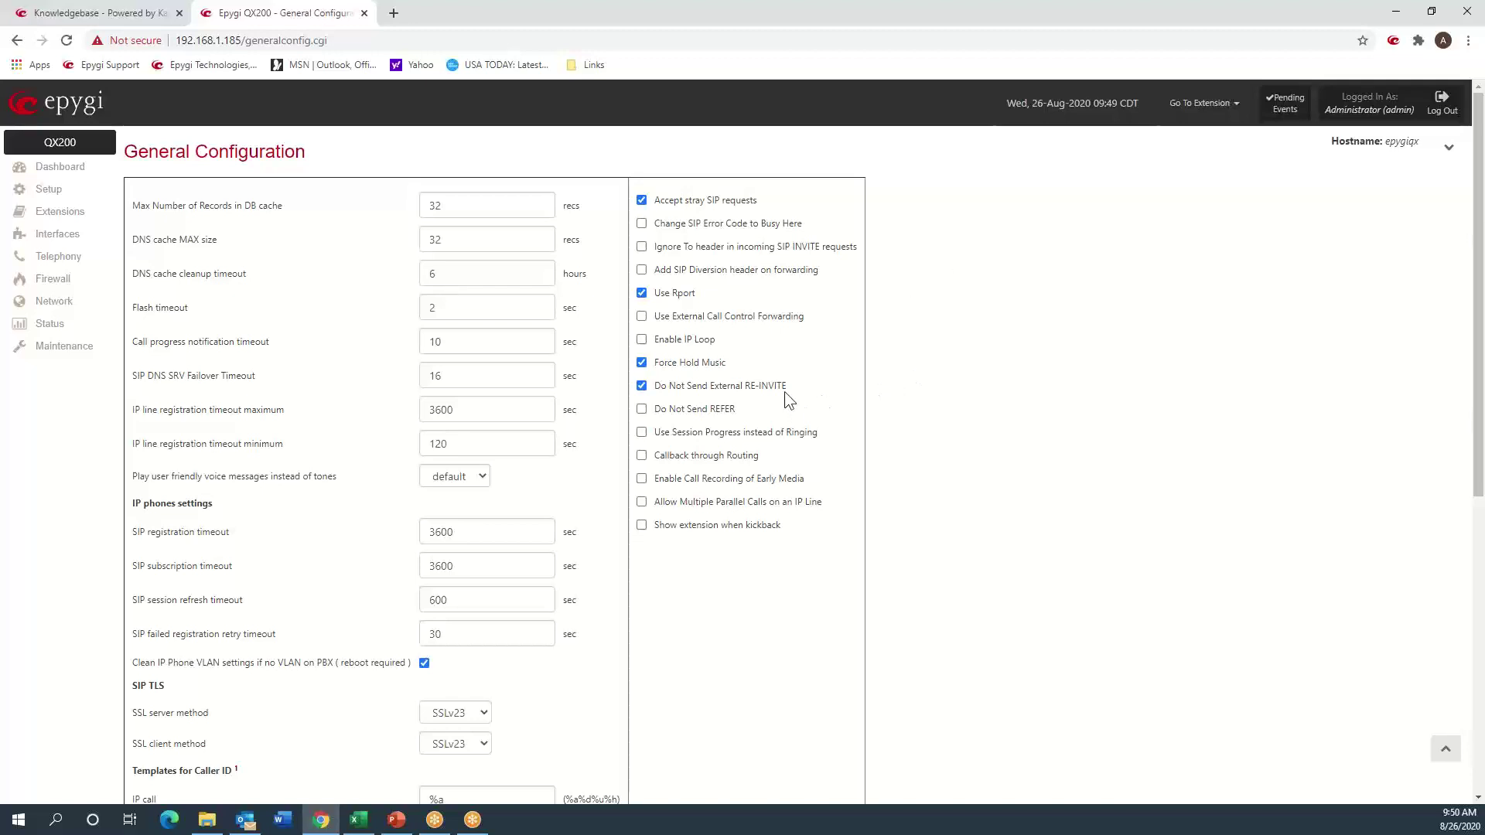
pyautogui.moveTo(787, 384); pyautogui.dragTo(656, 393)
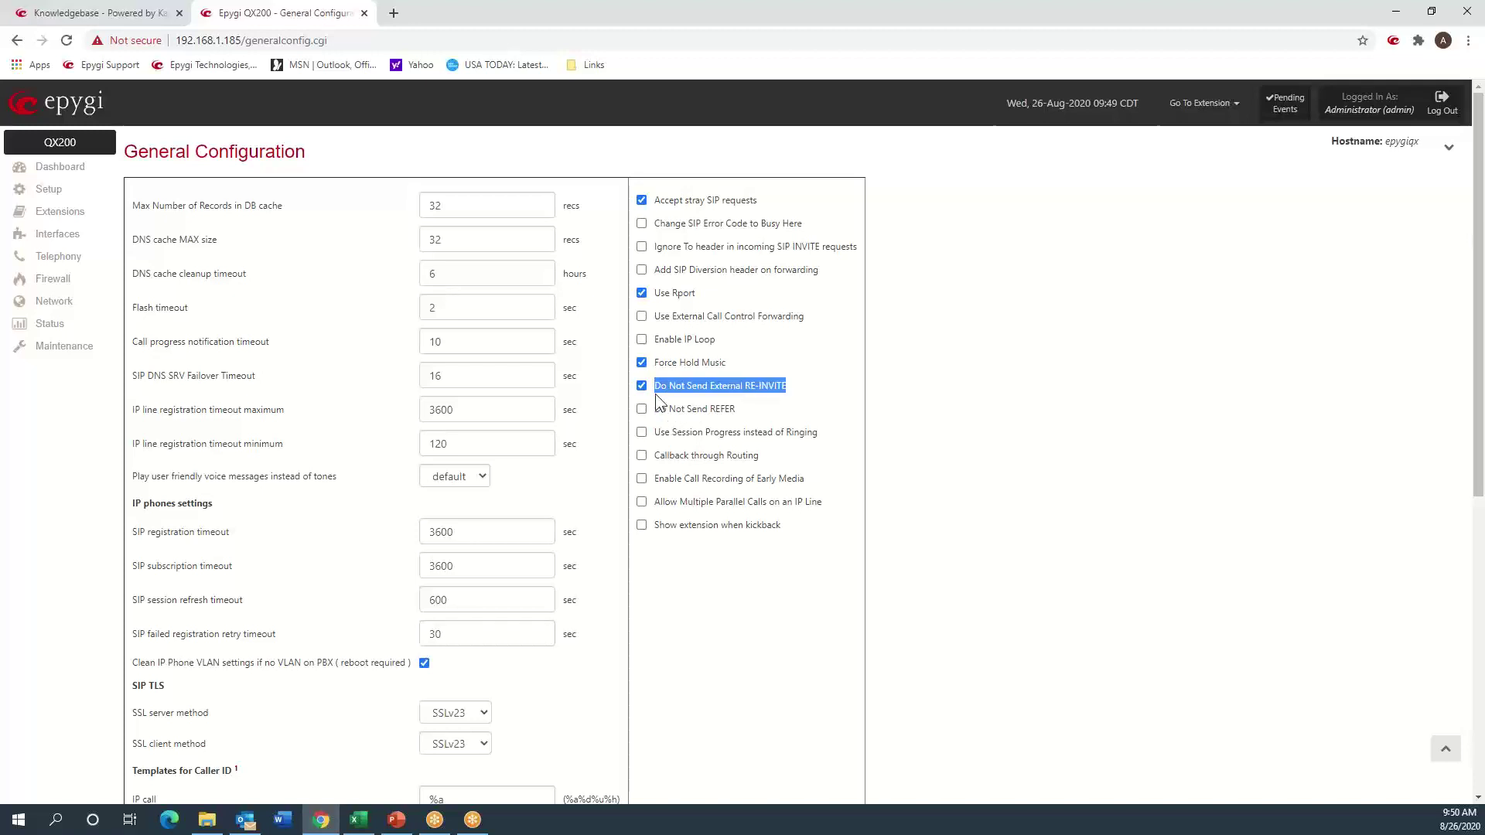
pyautogui.click(917, 335)
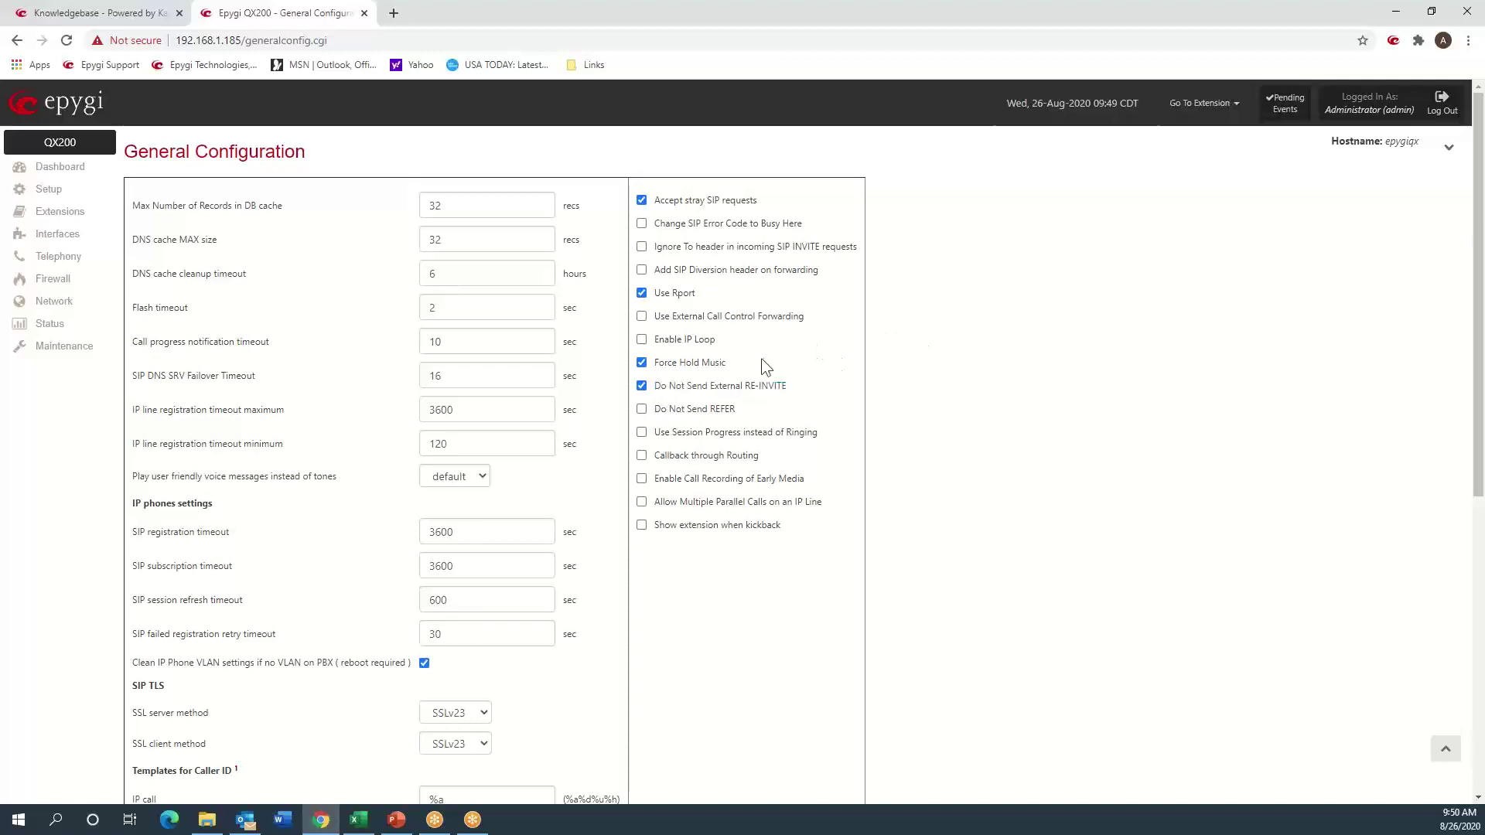
# - Highlight the Force Hold Music option, then return to the Extensions Management list
pyautogui.moveTo(685, 369); pyautogui.dragTo(655, 369)
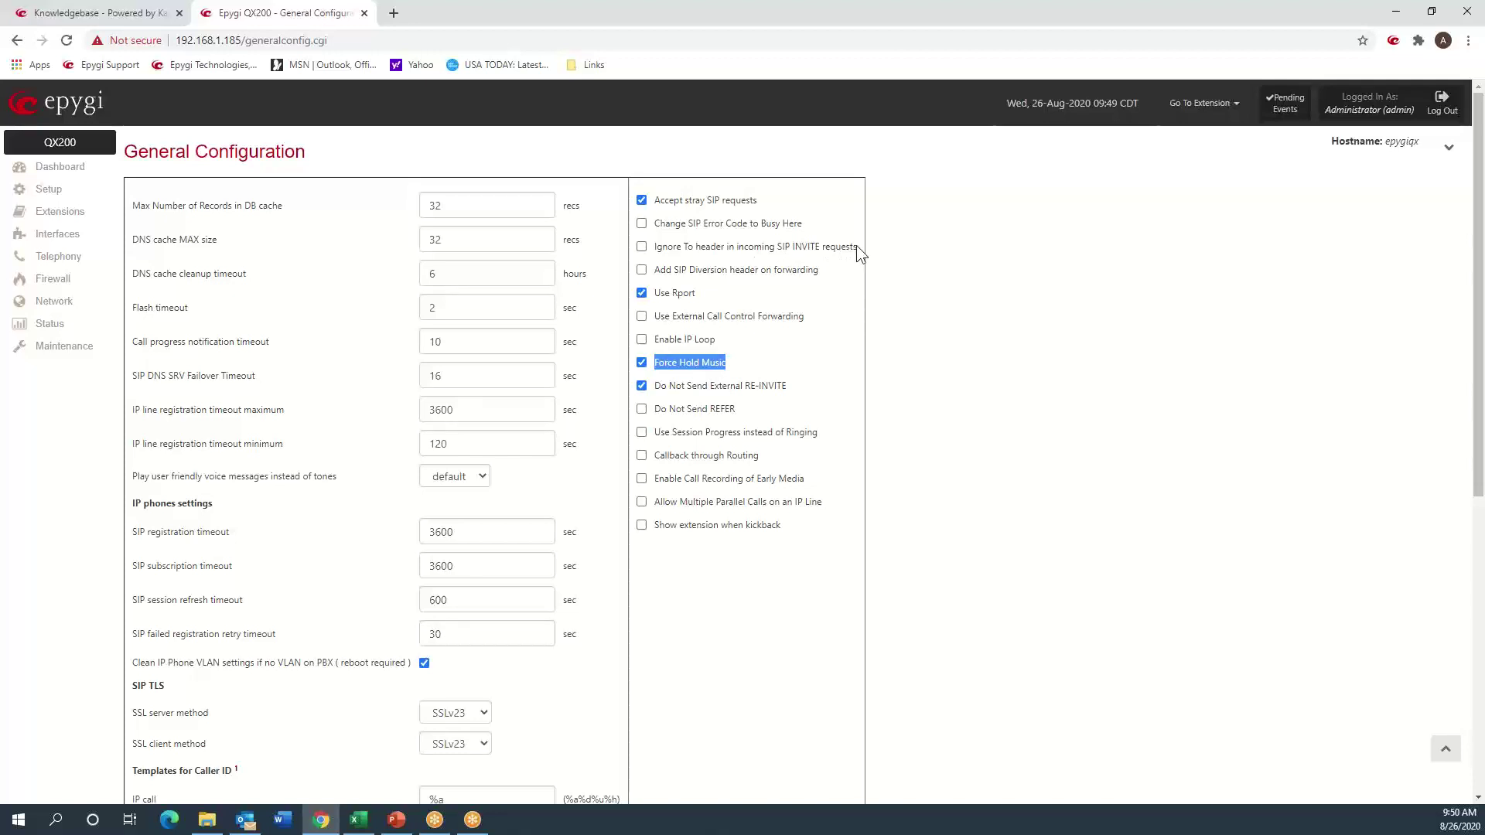
pyautogui.click(1004, 308)
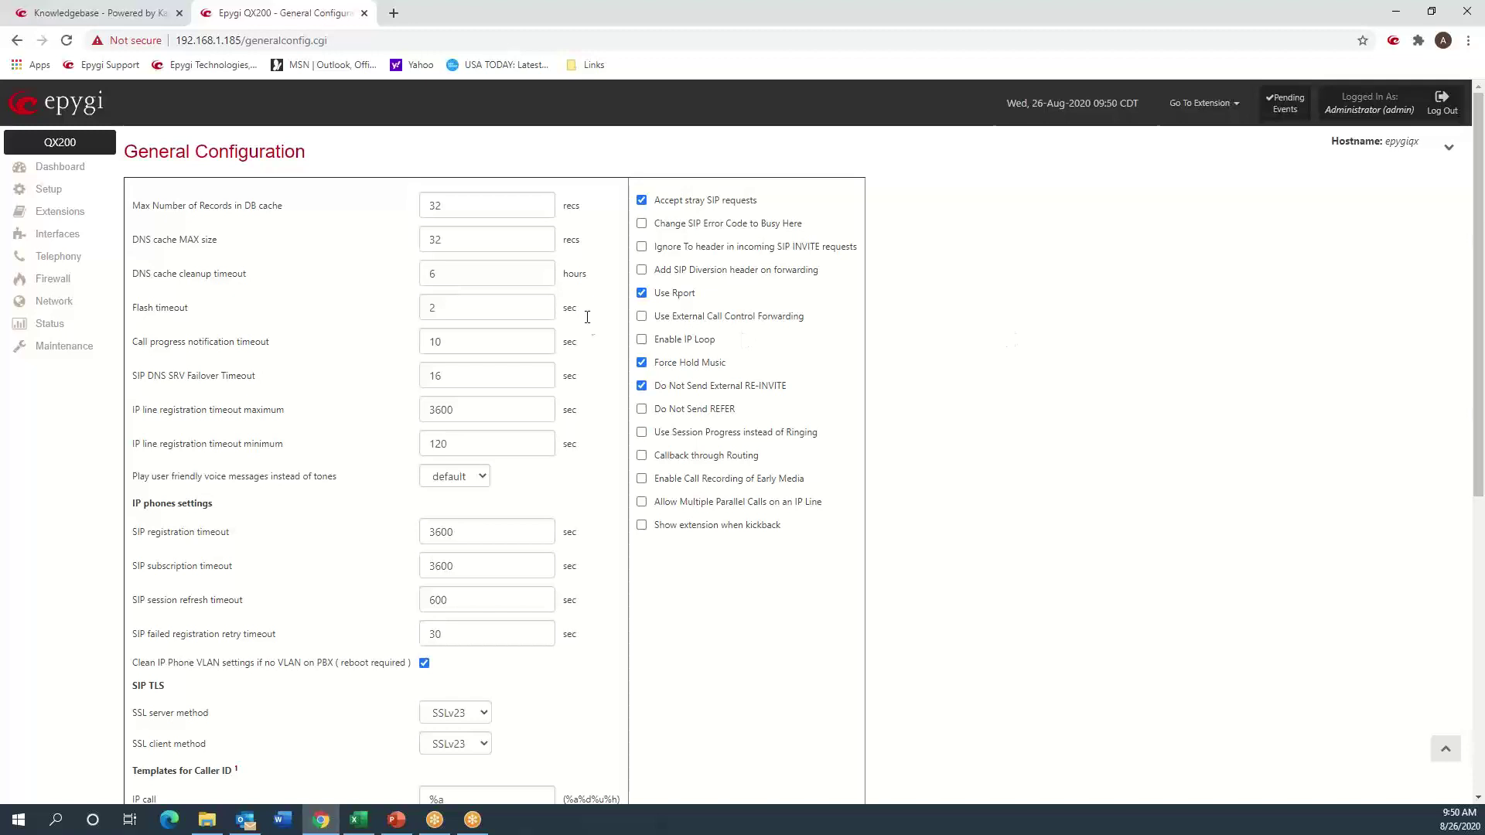
pyautogui.click(58, 211)
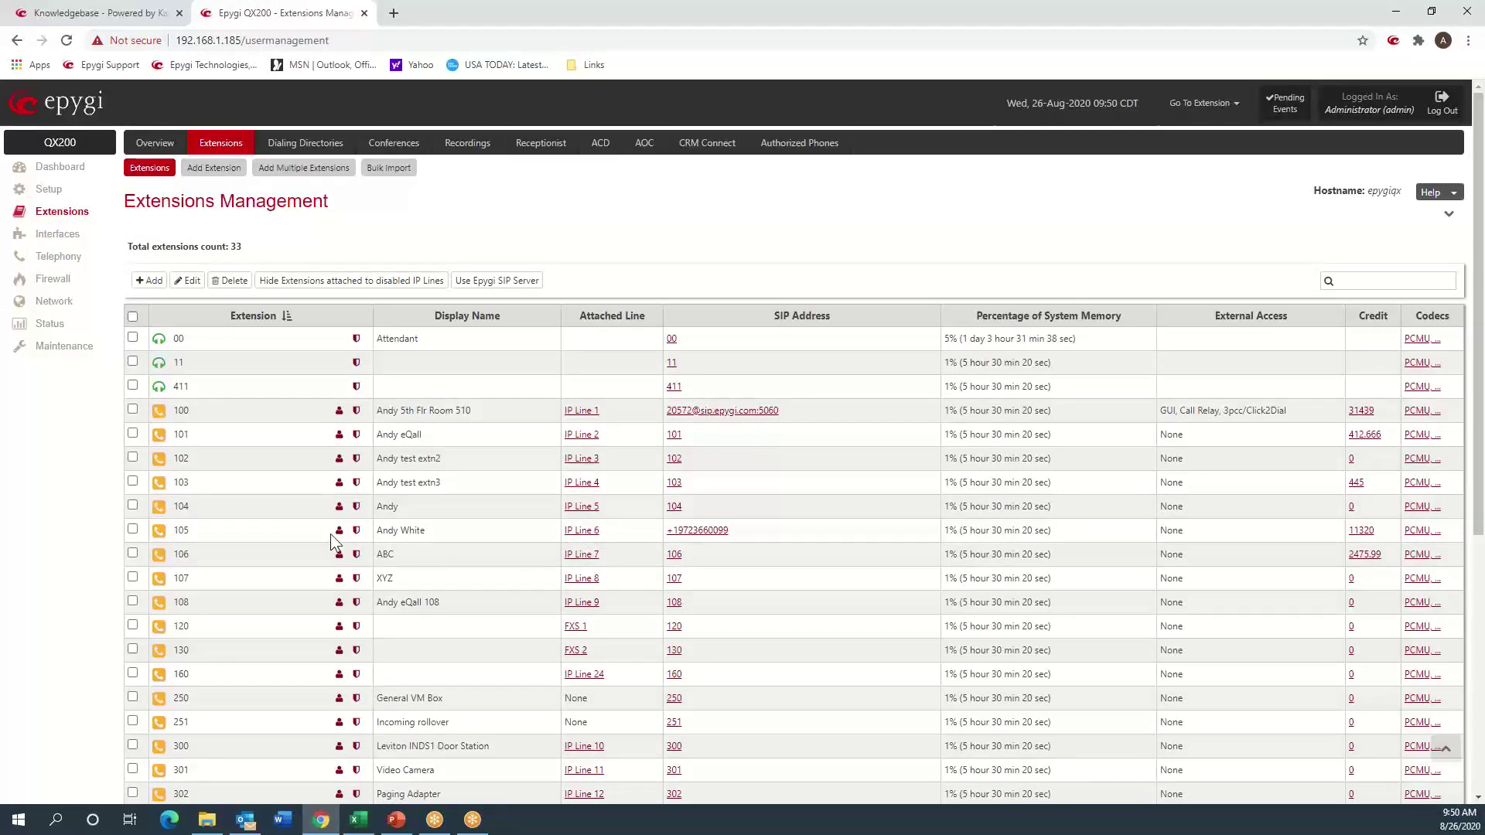
pyautogui.moveTo(675, 536)
pyautogui.click(68, 345)
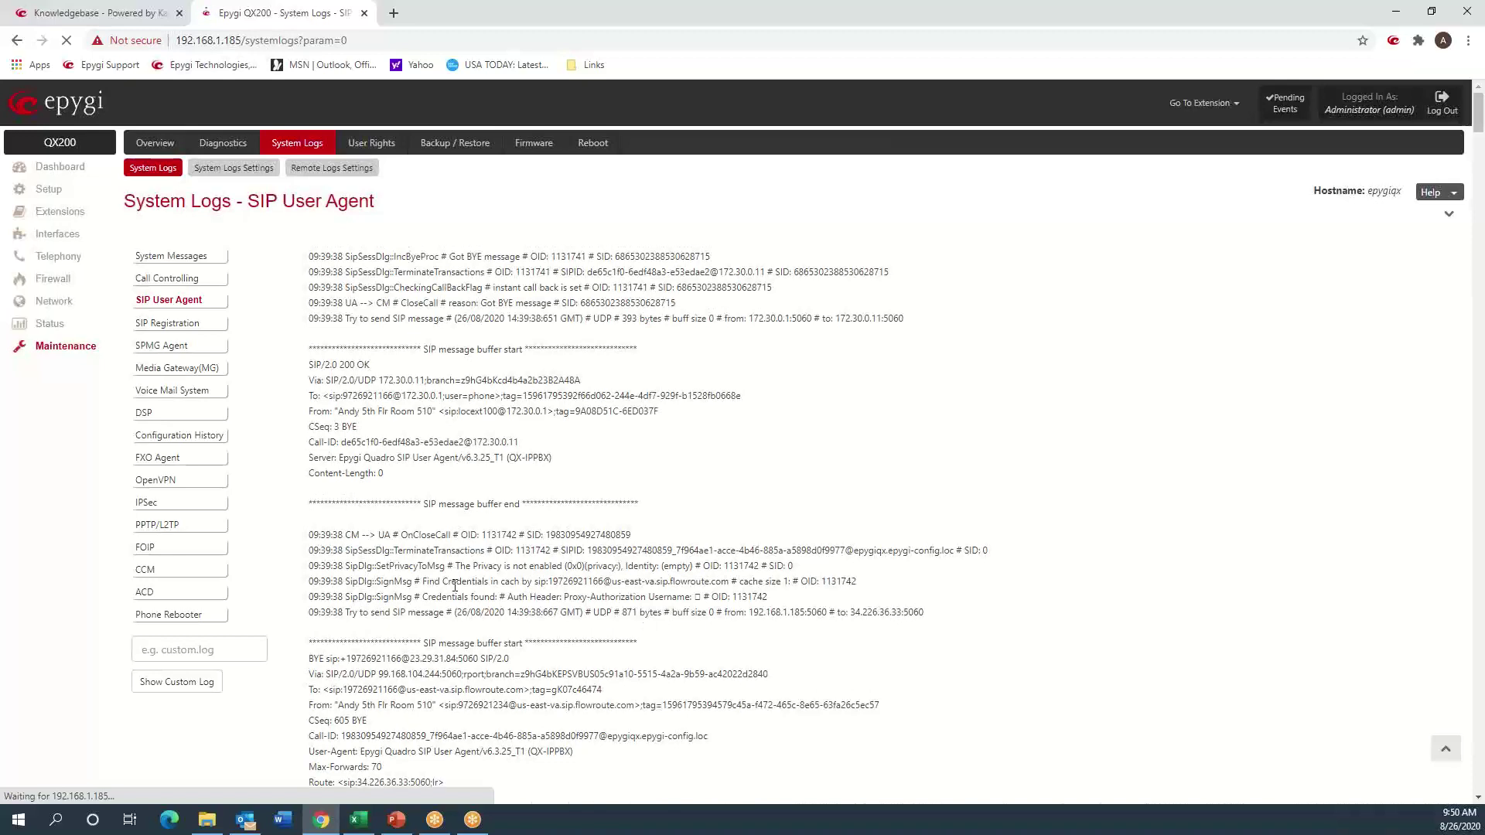
pyautogui.click(1449, 214)
pyautogui.scroll(15, 666, 399)
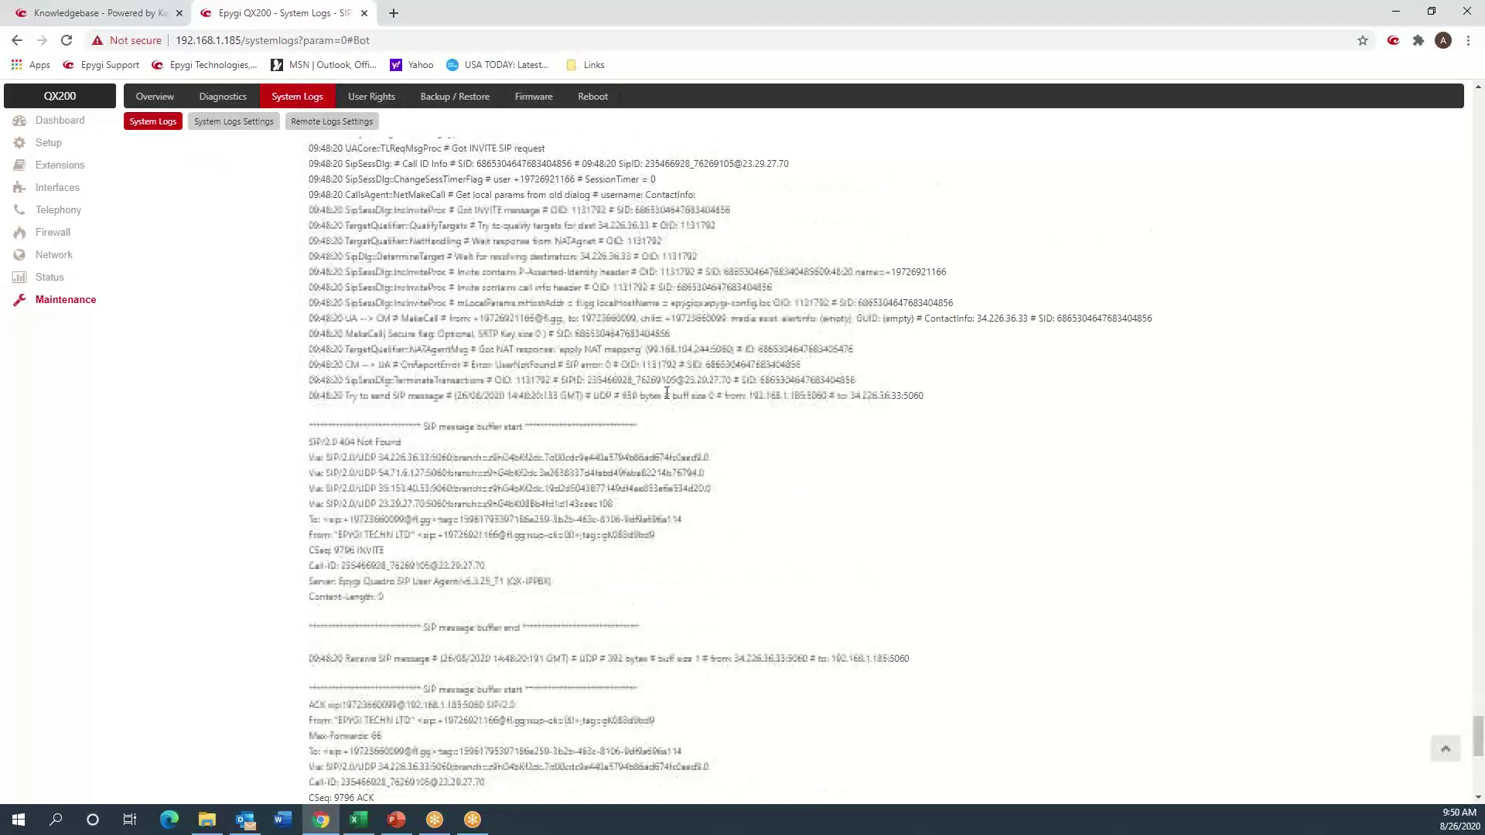
pyautogui.scroll(-4, 666, 396)
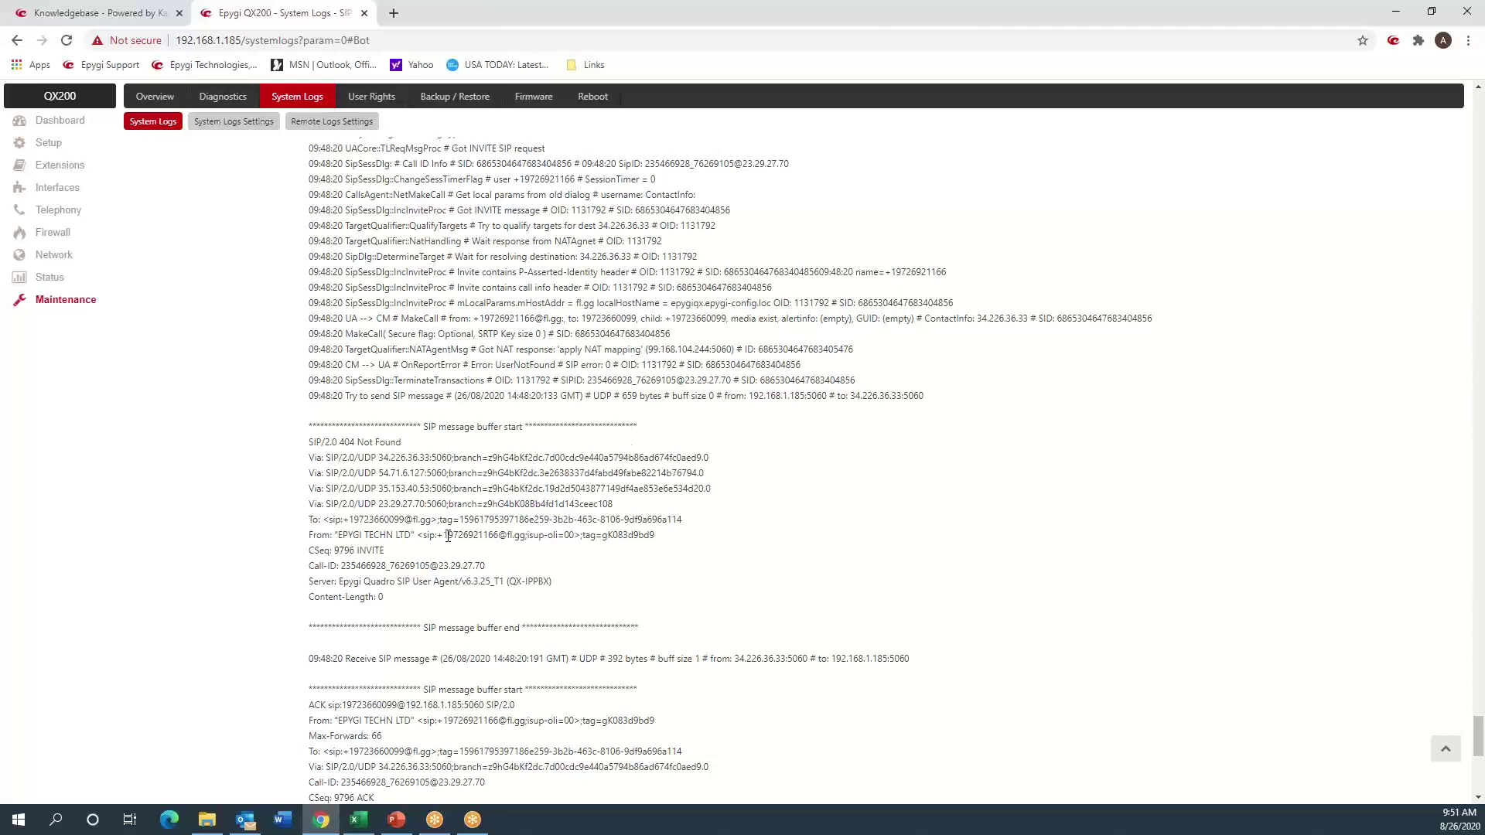
pyautogui.doubleClick(377, 519)
pyautogui.scroll(9, 464, 406)
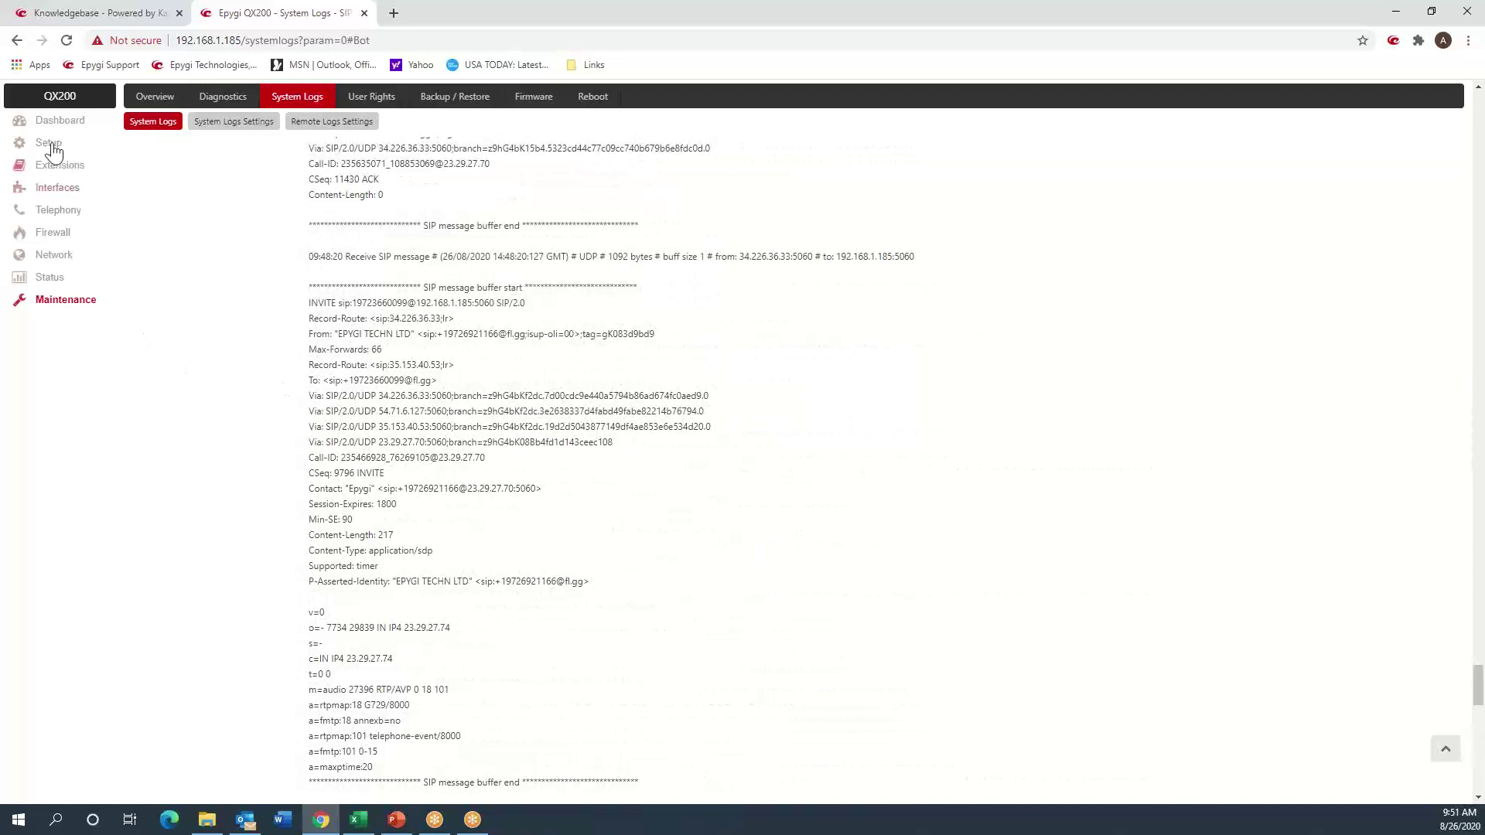
pyautogui.click(16, 40)
pyautogui.click(16, 40)
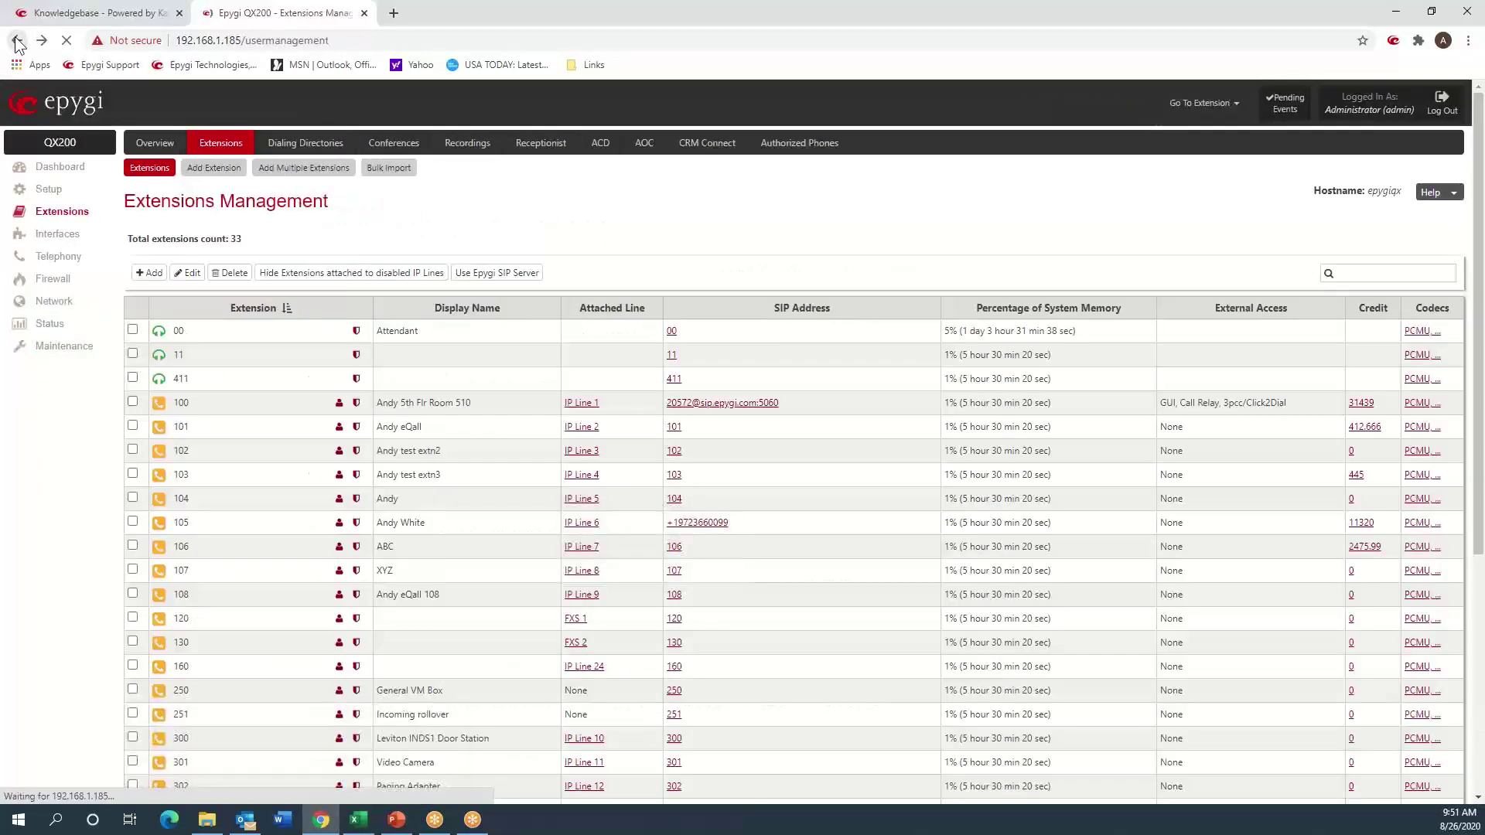
pyautogui.click(16, 40)
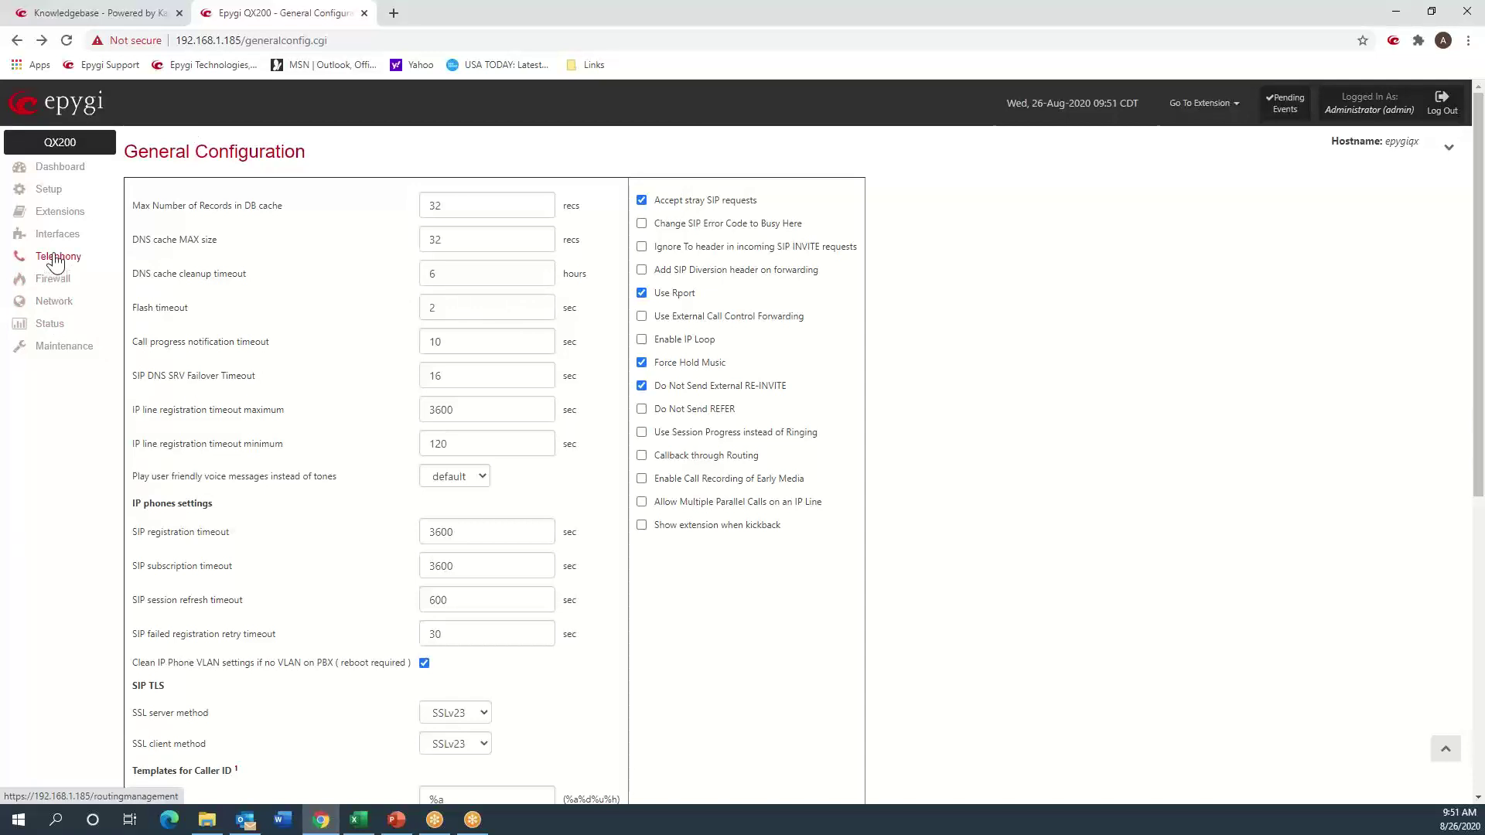
pyautogui.click(56, 212)
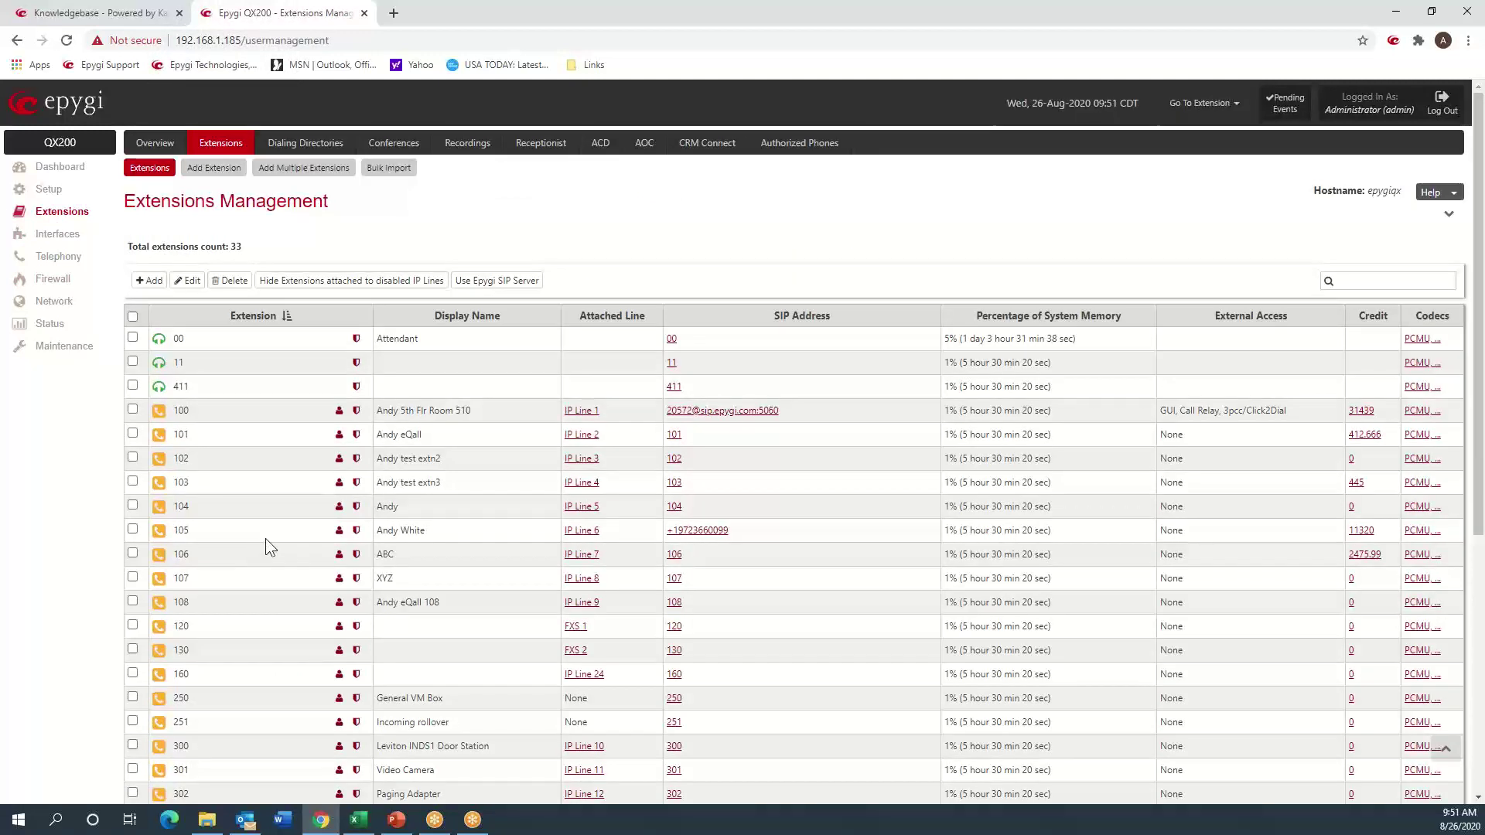
pyautogui.click(352, 529)
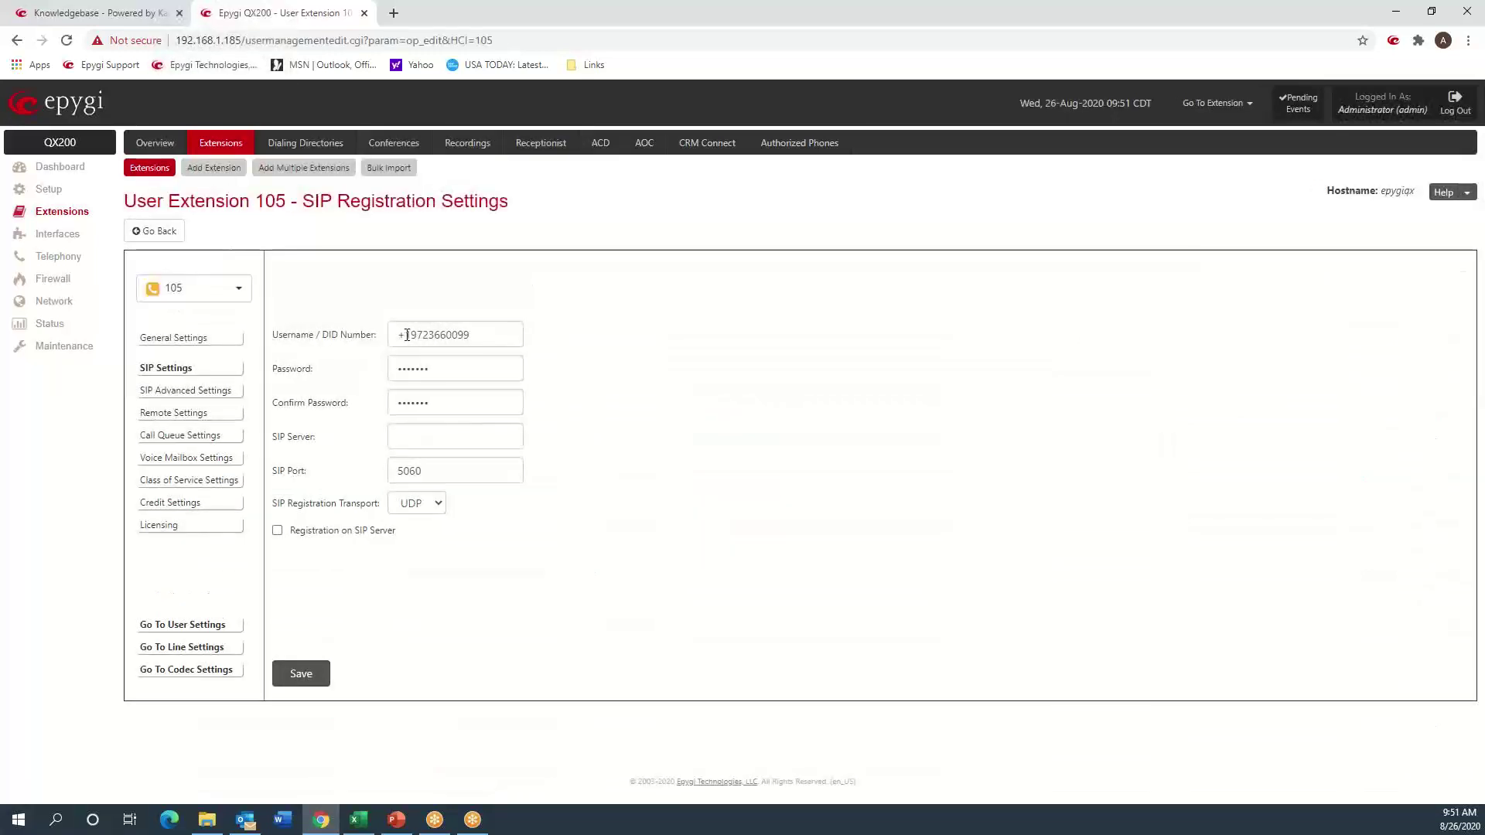
pyautogui.click(440, 339)
pyautogui.press('BackSpace')
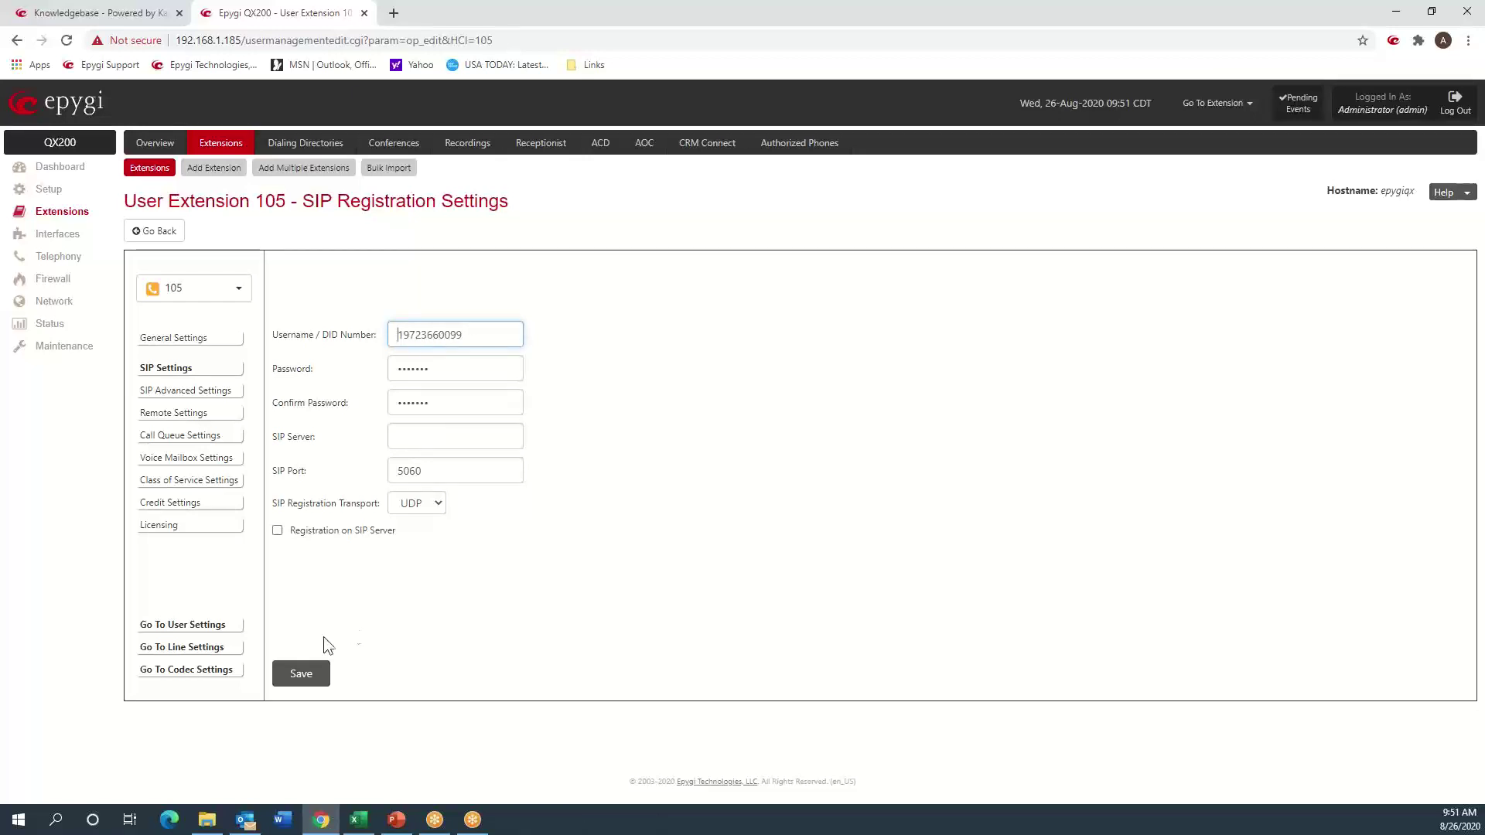
pyautogui.click(299, 680)
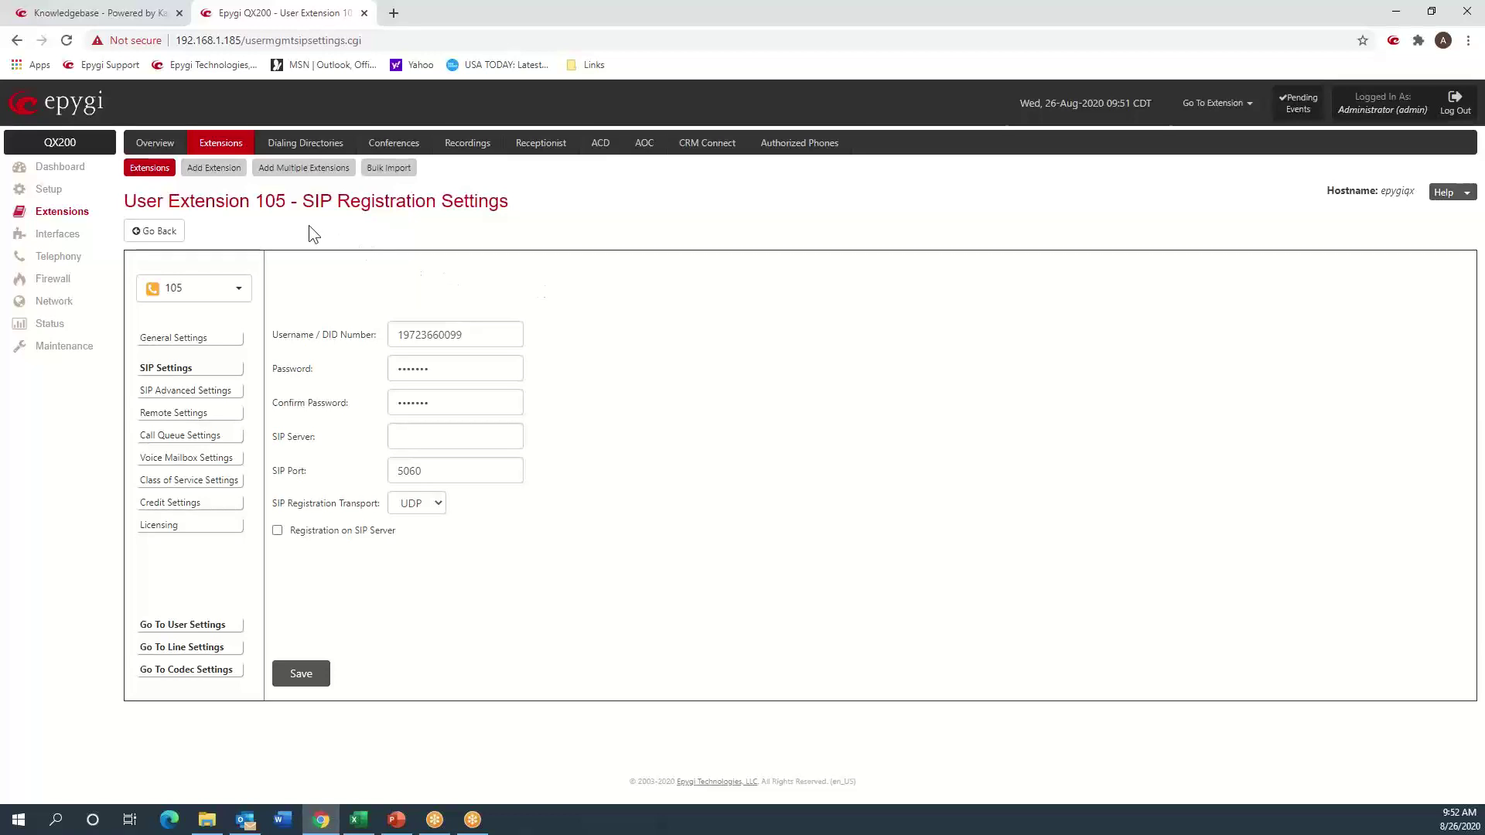
pyautogui.click(68, 349)
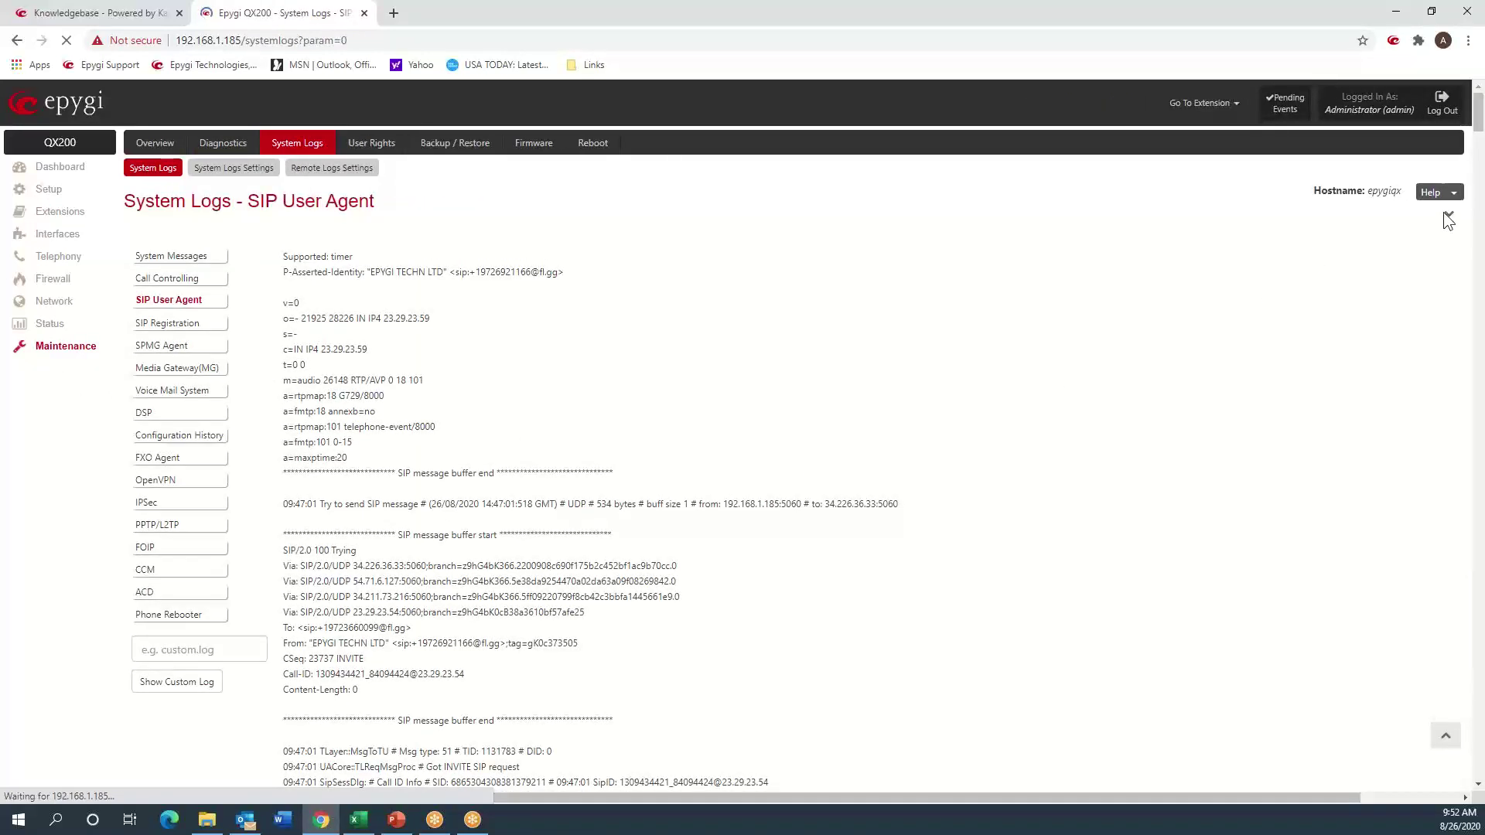
# - Jump to the latest System Logs entries and scroll up to the INVITE message
pyautogui.click(1445, 213)
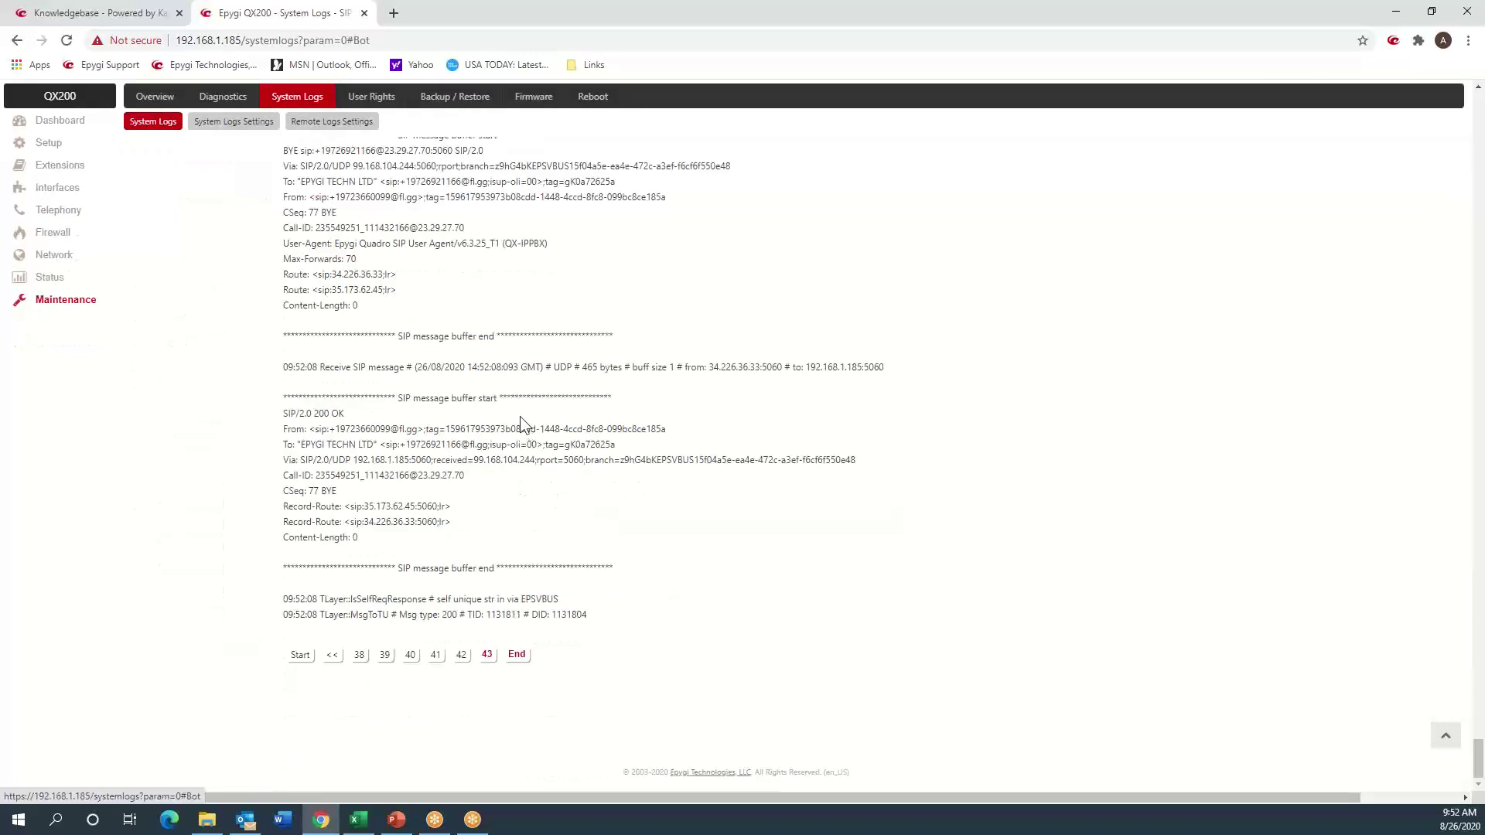
pyautogui.scroll(5, 522, 416)
pyautogui.scroll(10, 521, 416)
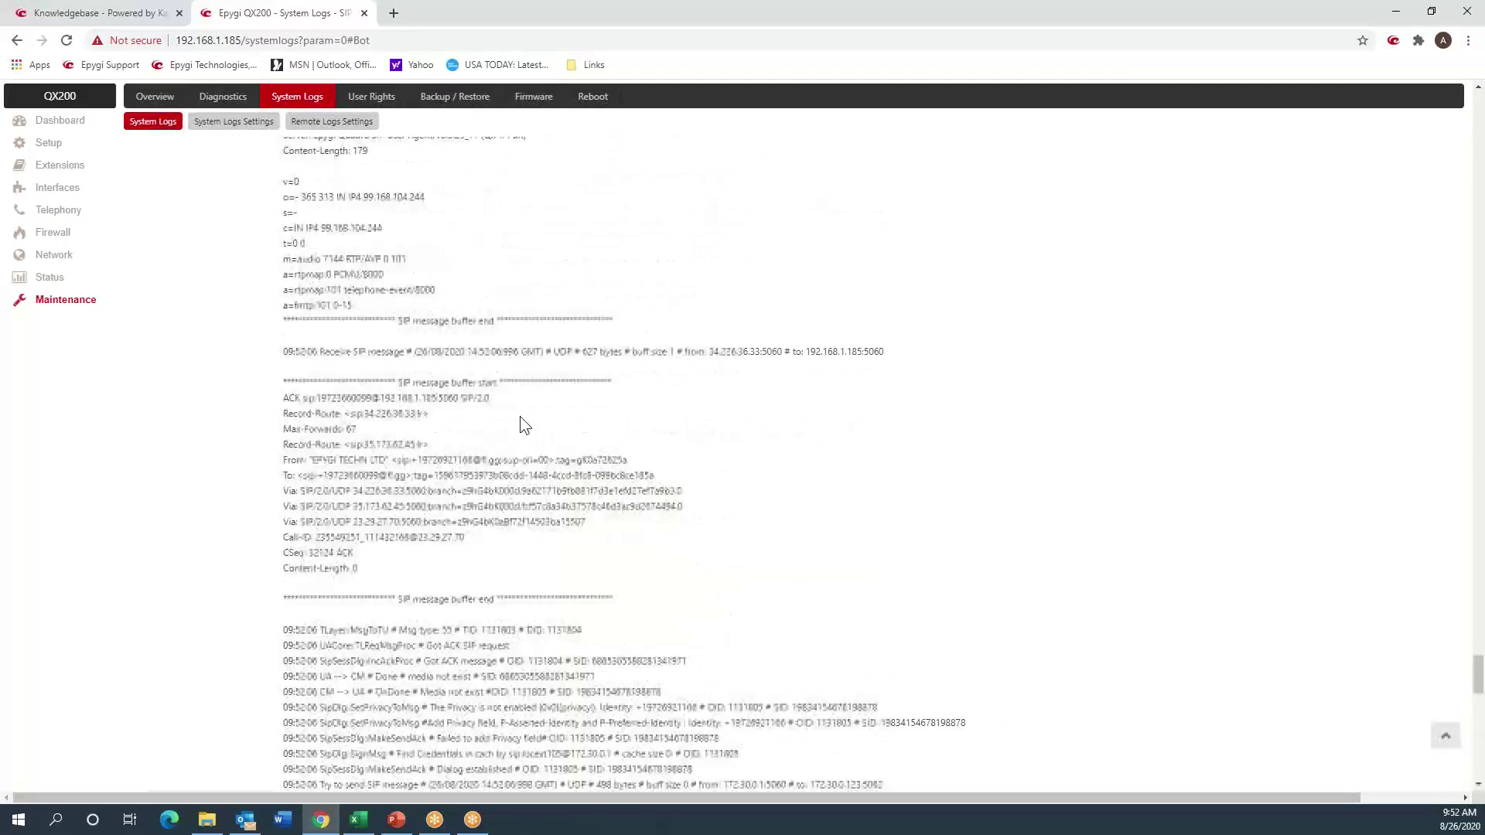
pyautogui.scroll(1, 520, 416)
pyautogui.scroll(10, 521, 416)
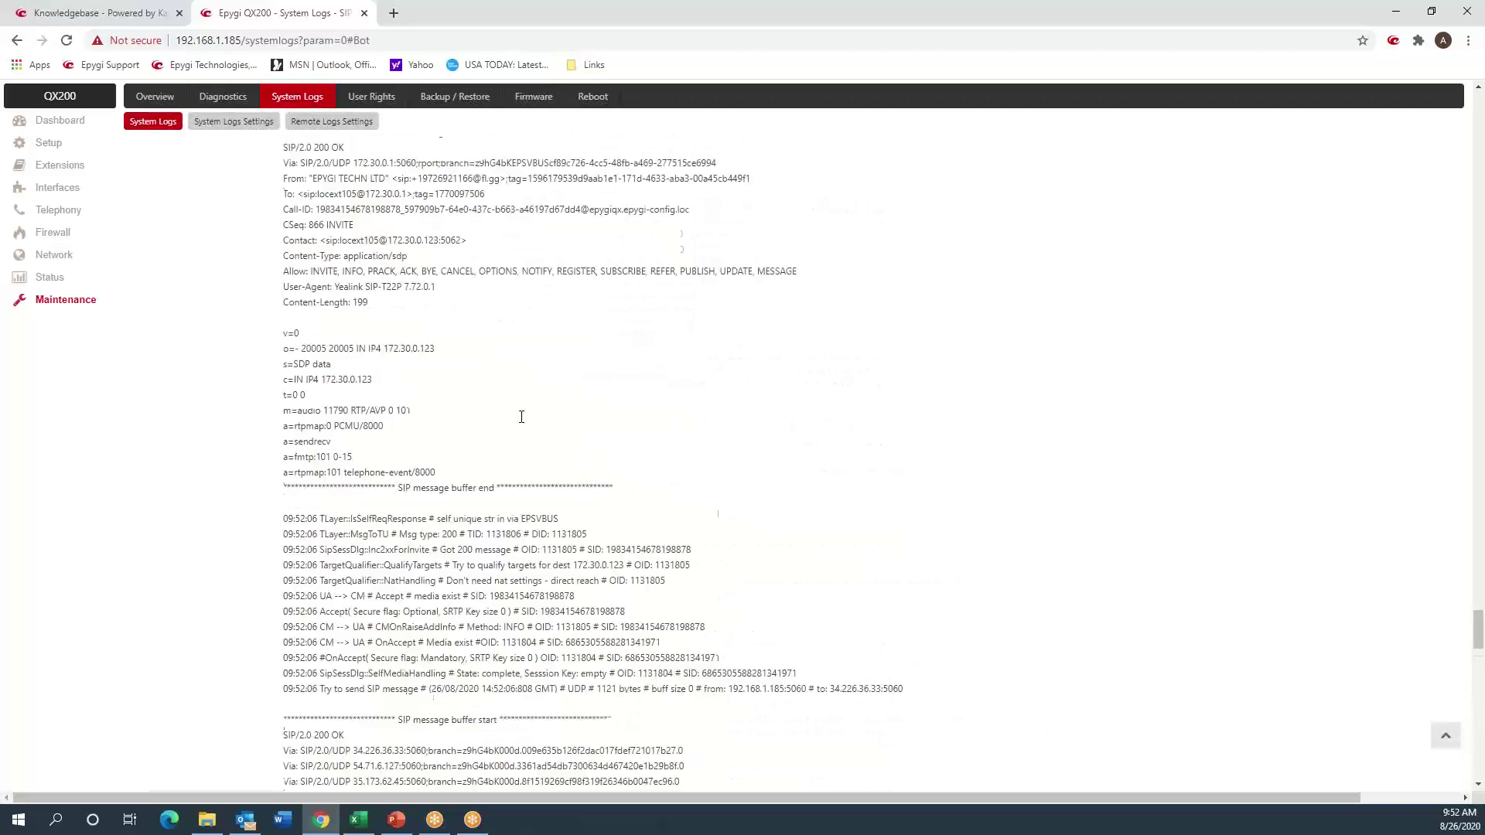
pyautogui.scroll(10, 520, 416)
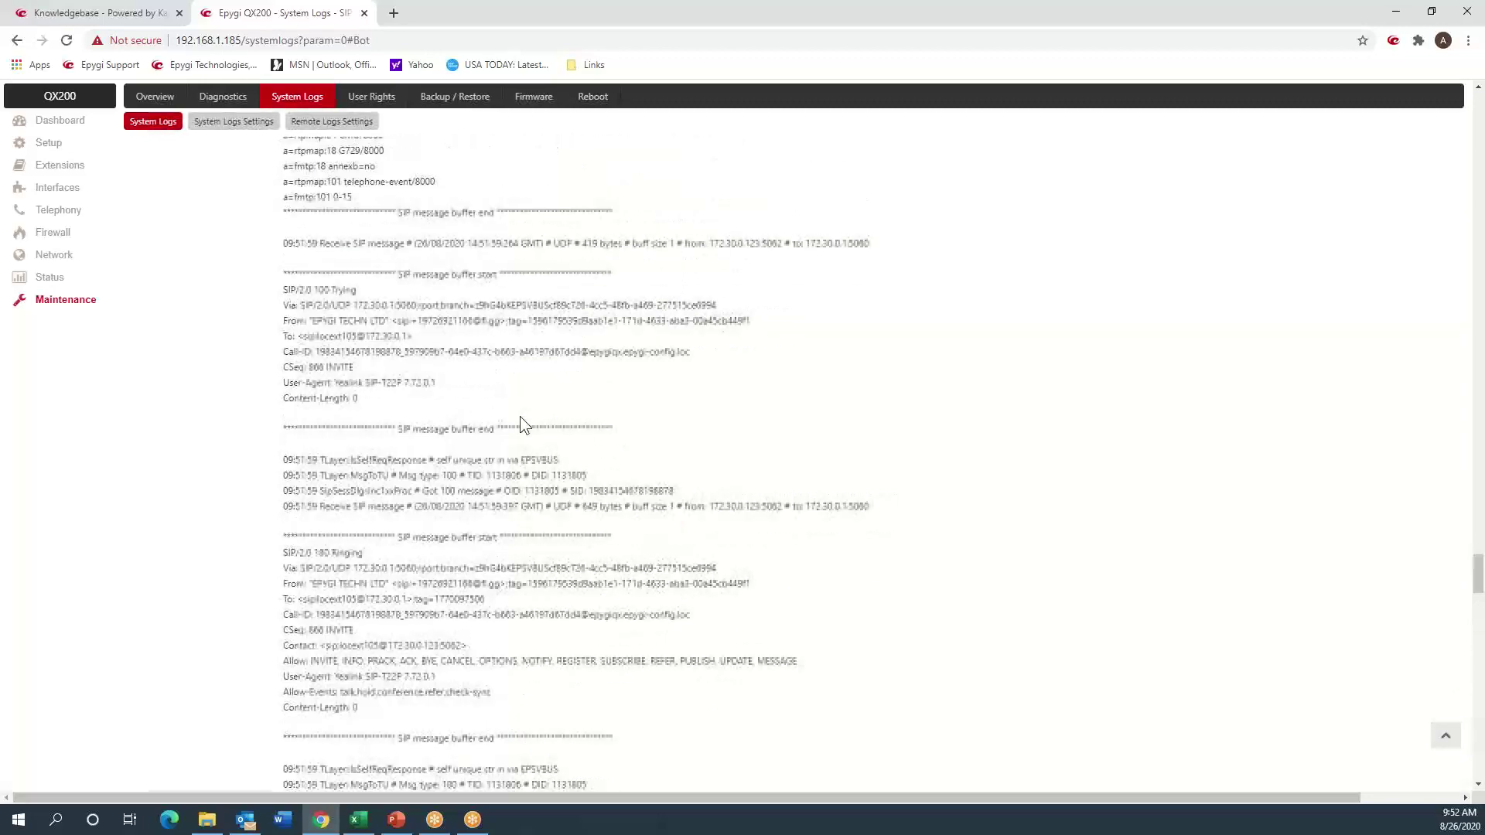
pyautogui.scroll(10, 439, 462)
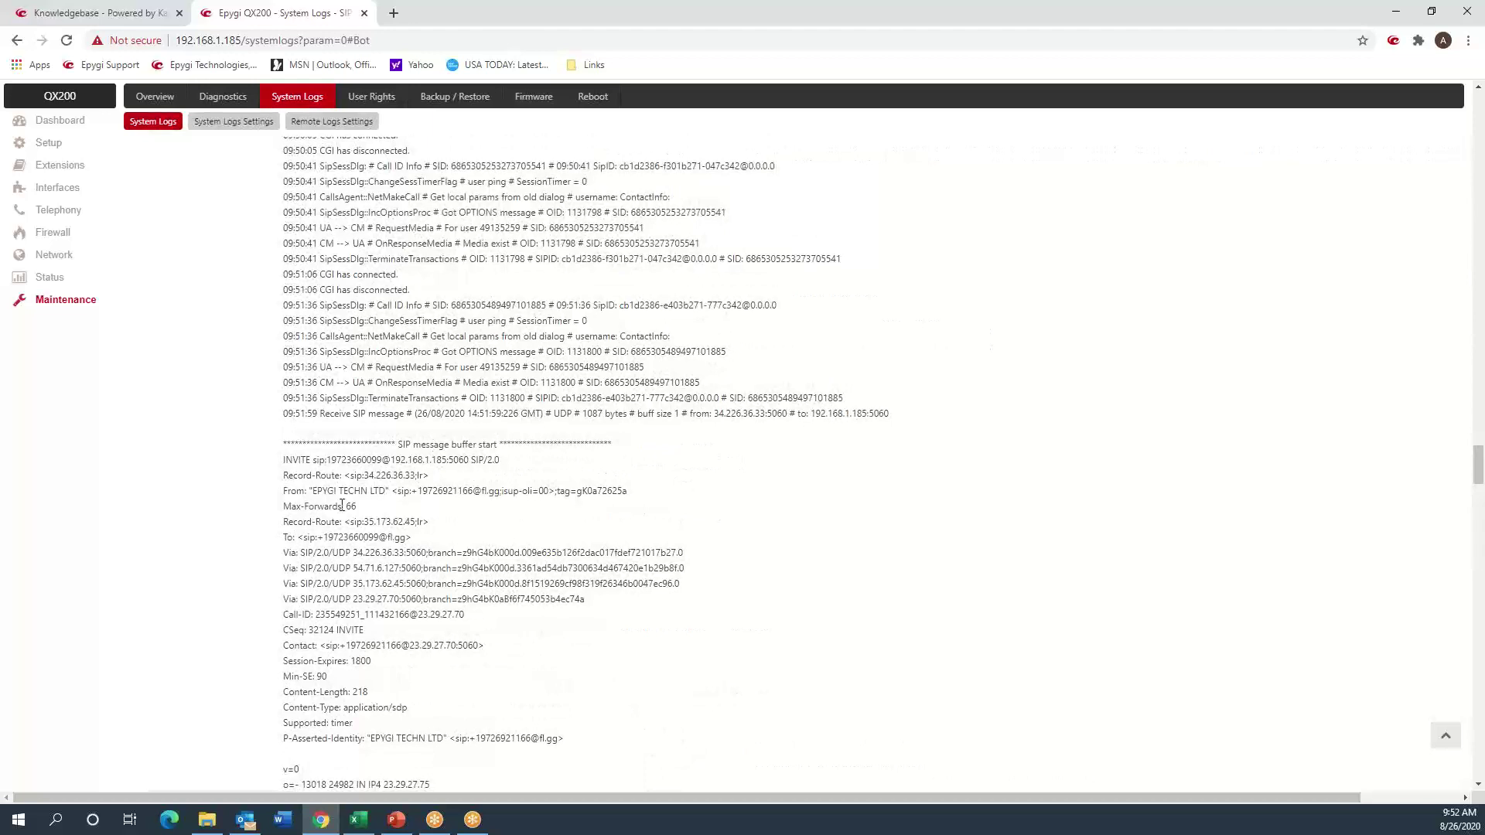
pyautogui.doubleClick(358, 459)
pyautogui.moveTo(303, 461); pyautogui.dragTo(397, 460)
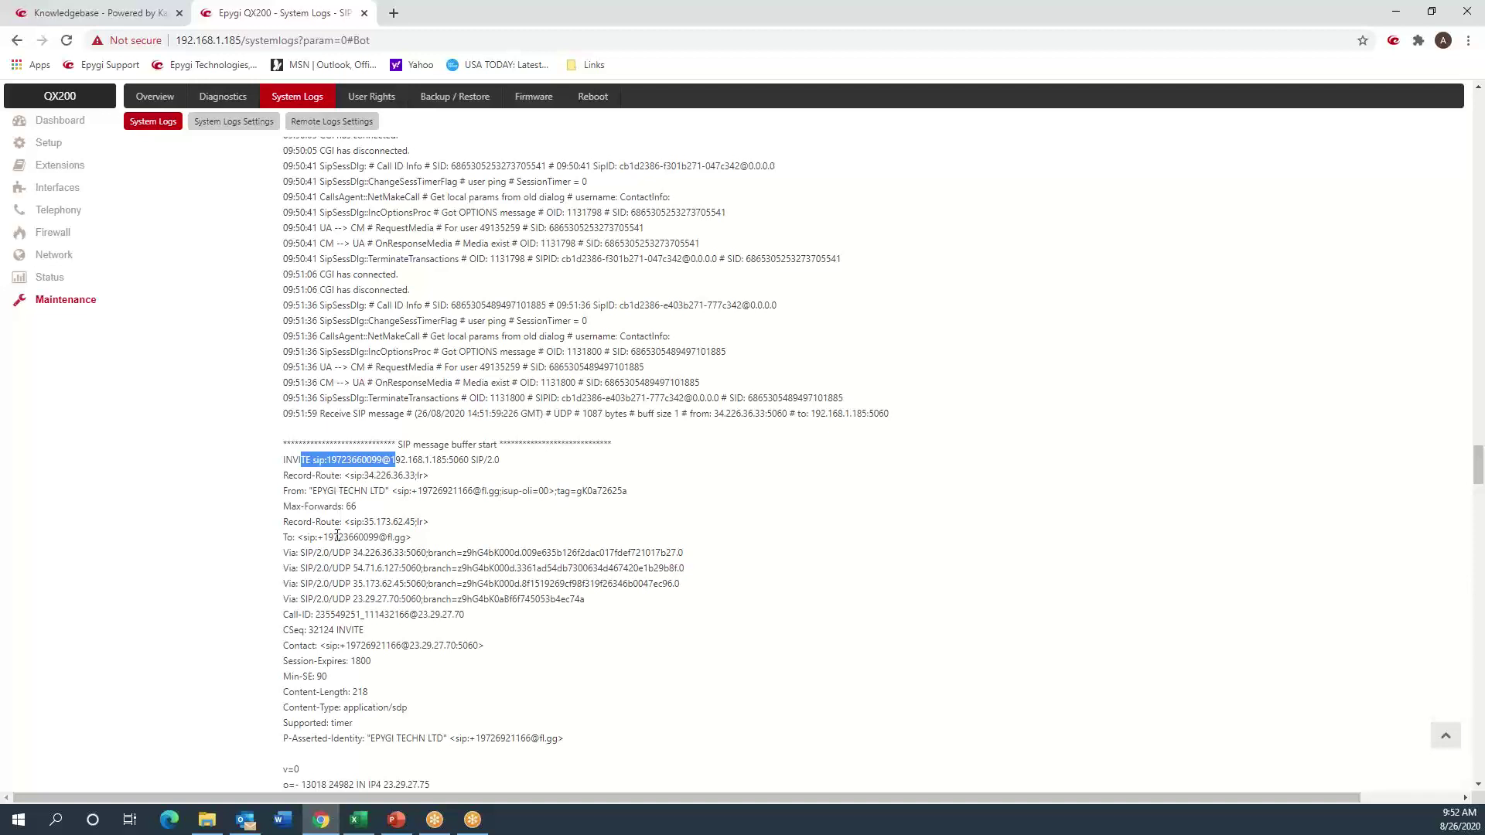
pyautogui.moveTo(318, 539); pyautogui.dragTo(368, 542)
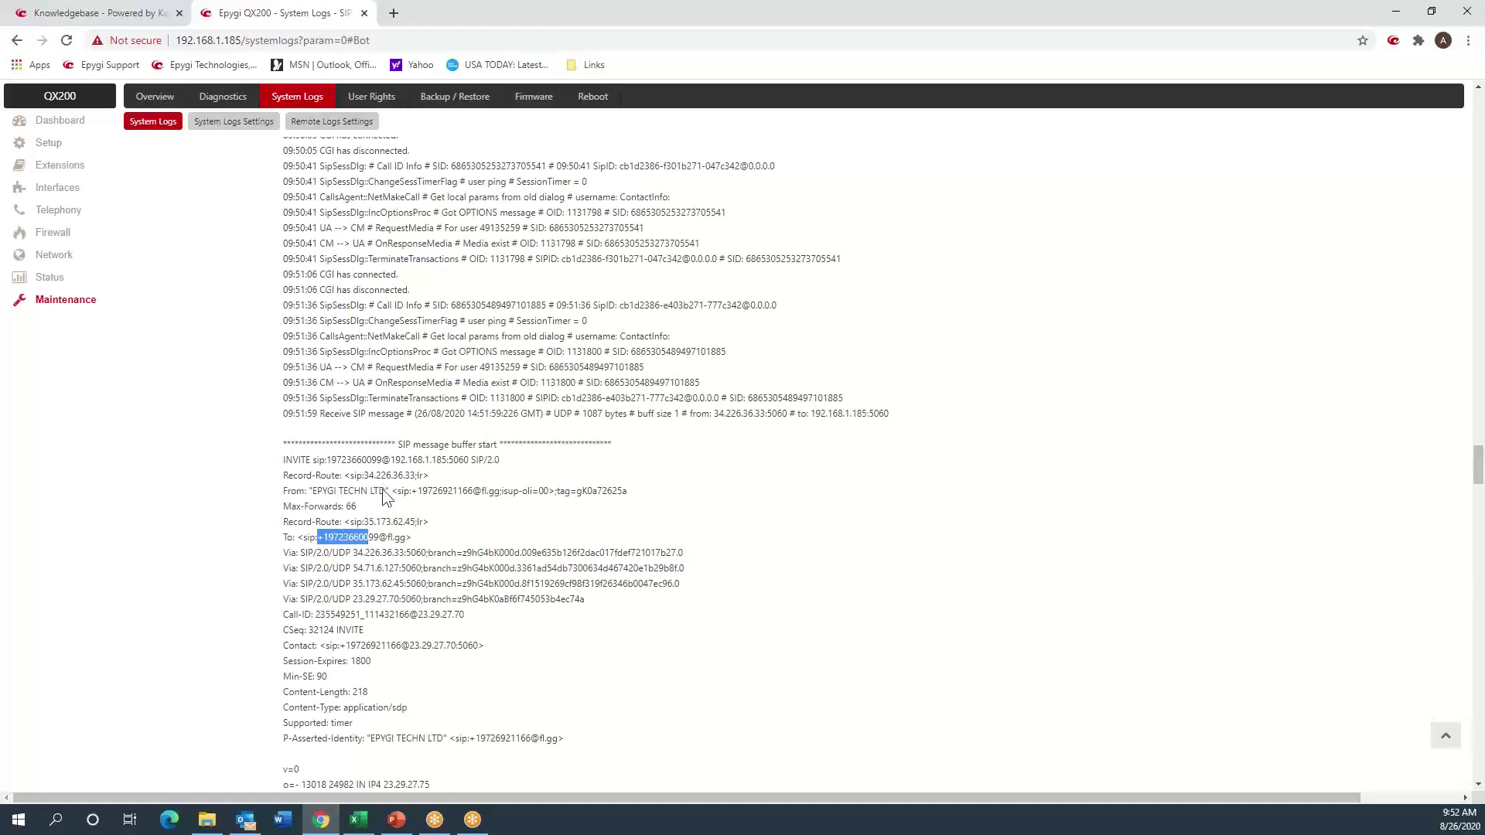
pyautogui.moveTo(390, 461); pyautogui.dragTo(450, 461)
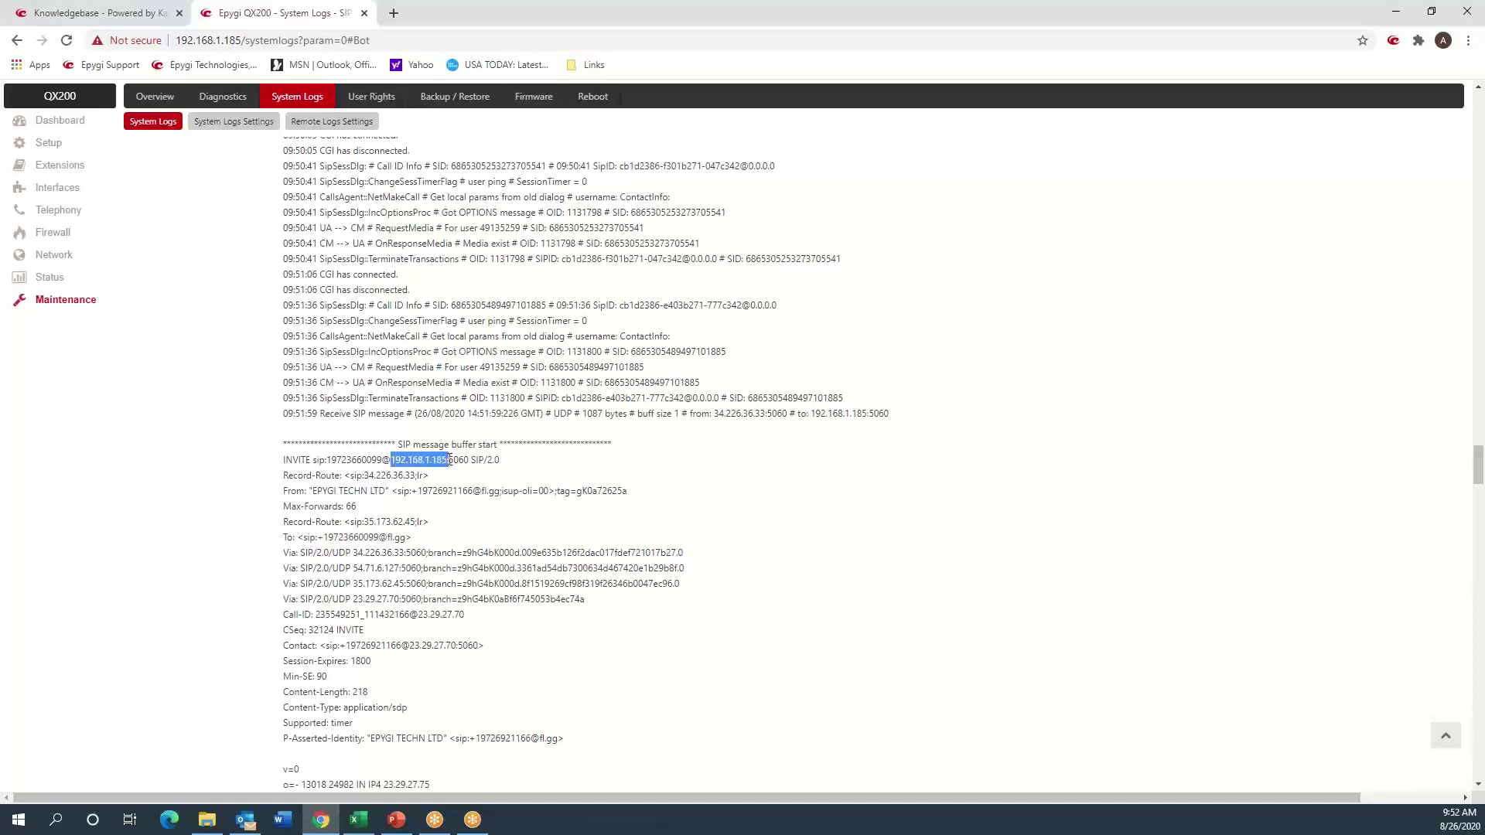
pyautogui.doubleClick(370, 460)
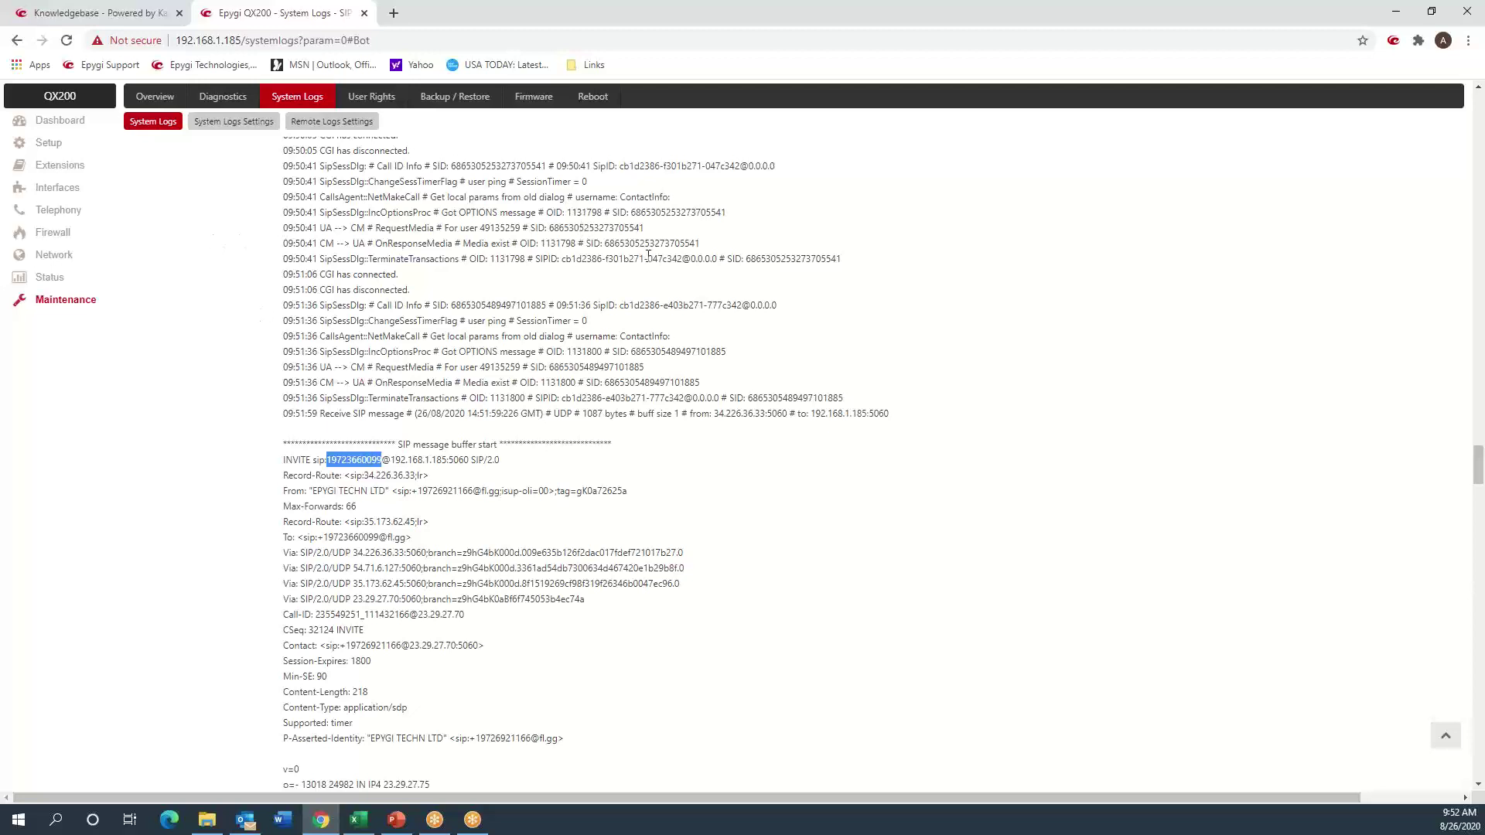
pyautogui.click(244, 287)
pyautogui.click(59, 167)
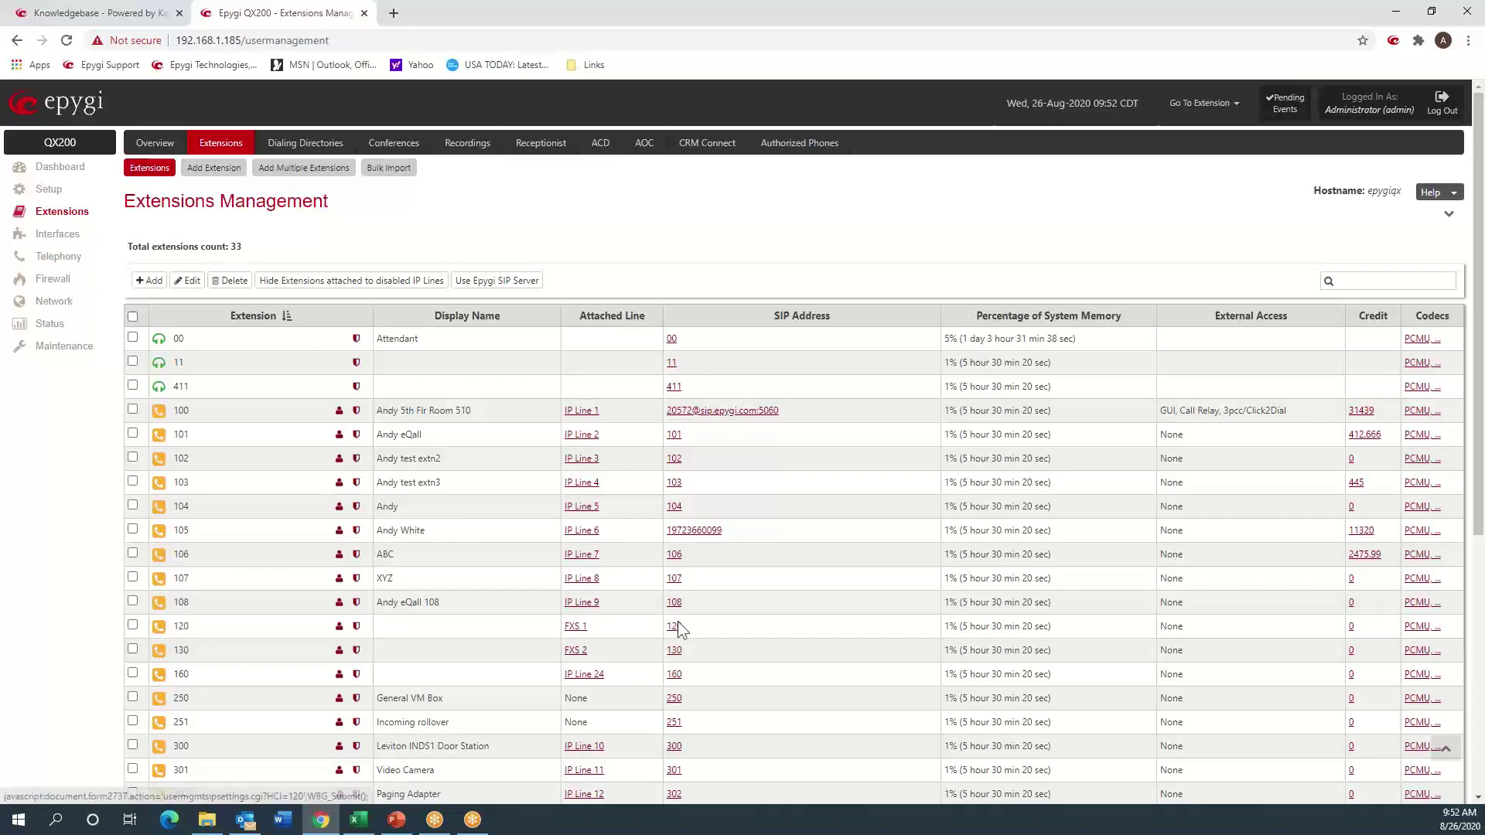
pyautogui.click(356, 534)
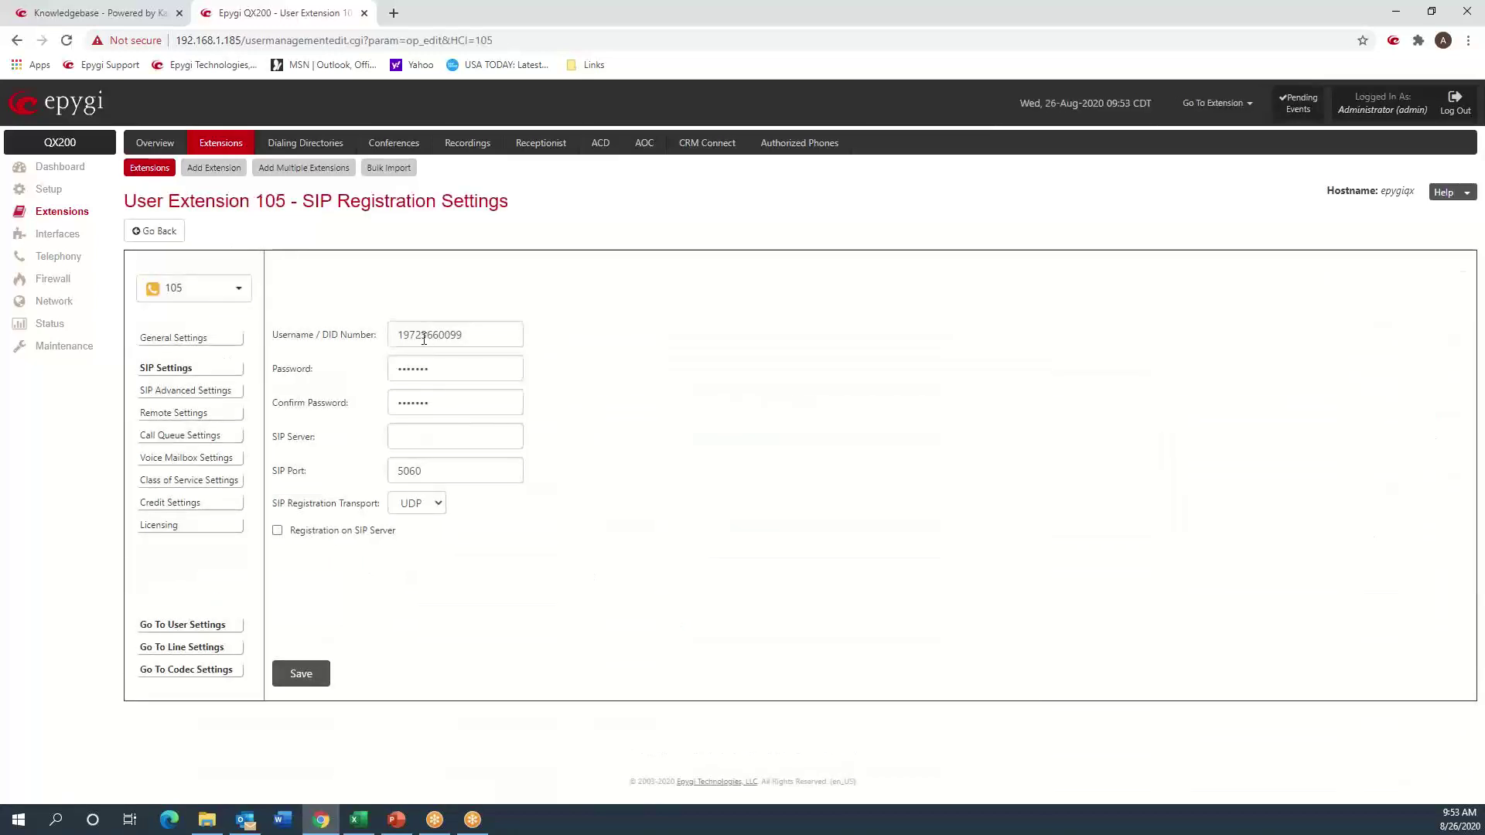
pyautogui.doubleClick(423, 335)
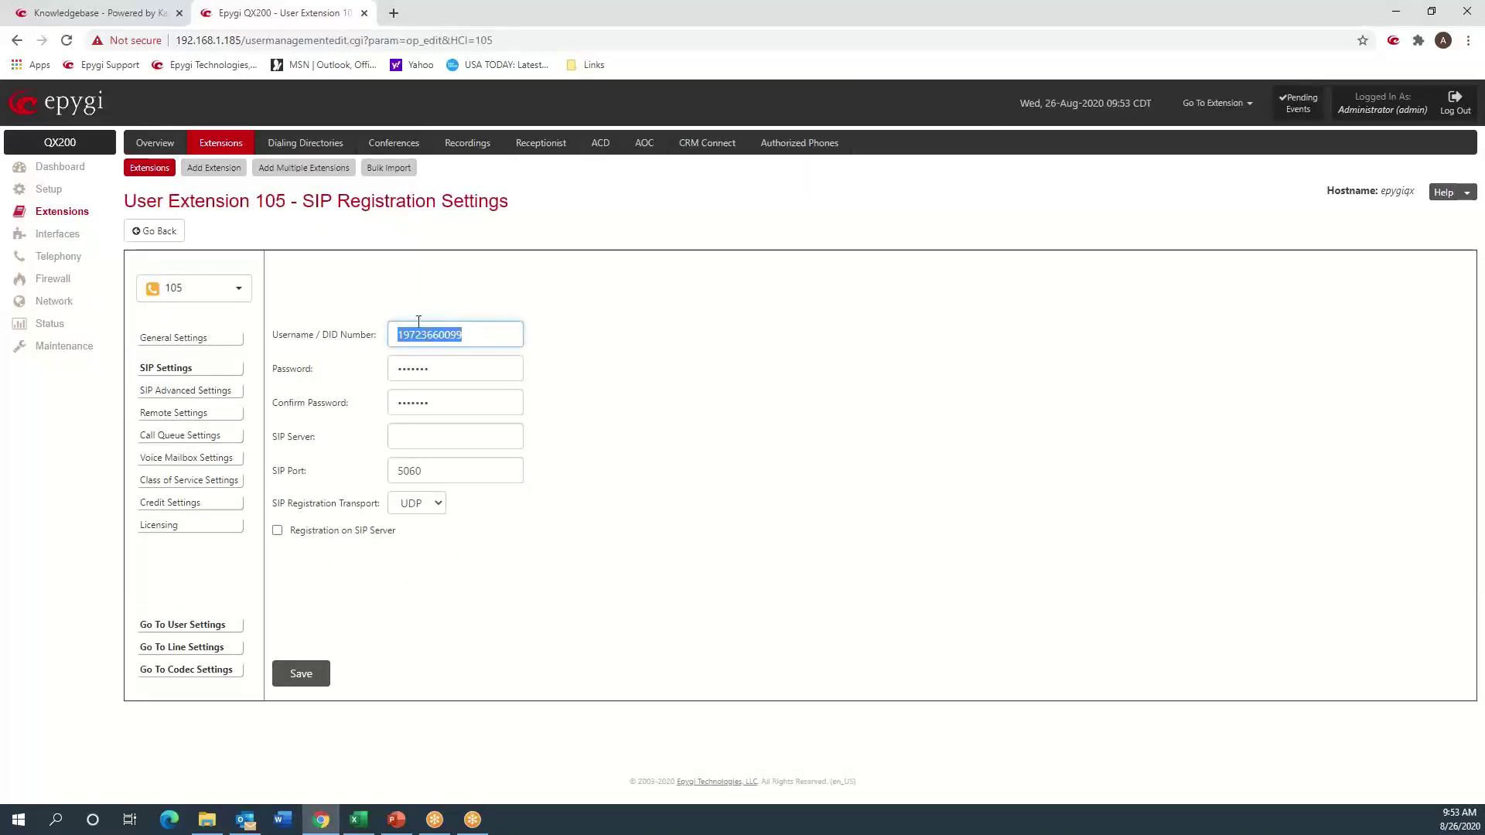
pyautogui.press('BackSpace')
pyautogui.write('10')
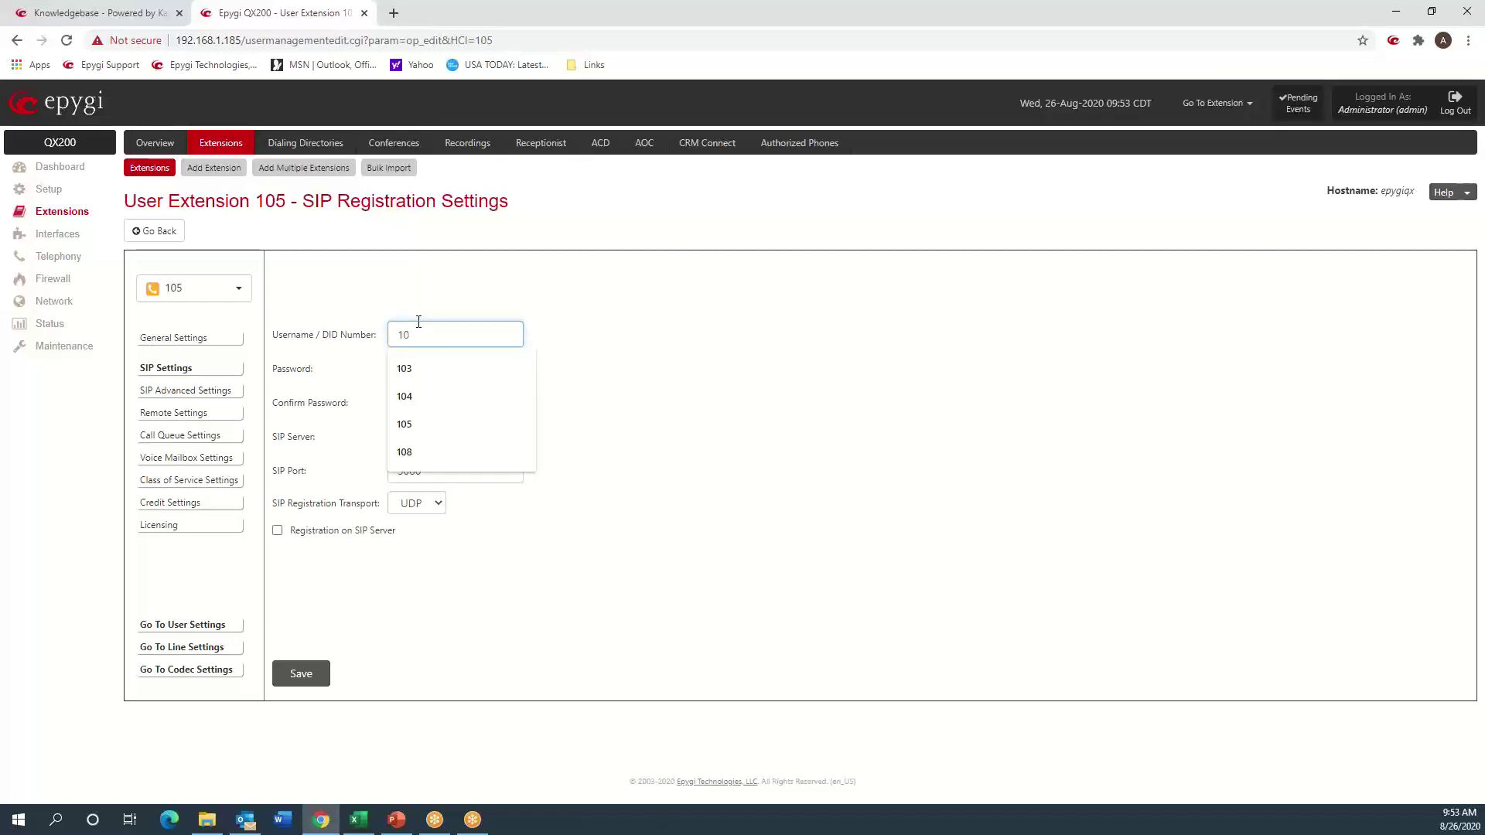
pyautogui.write('5')
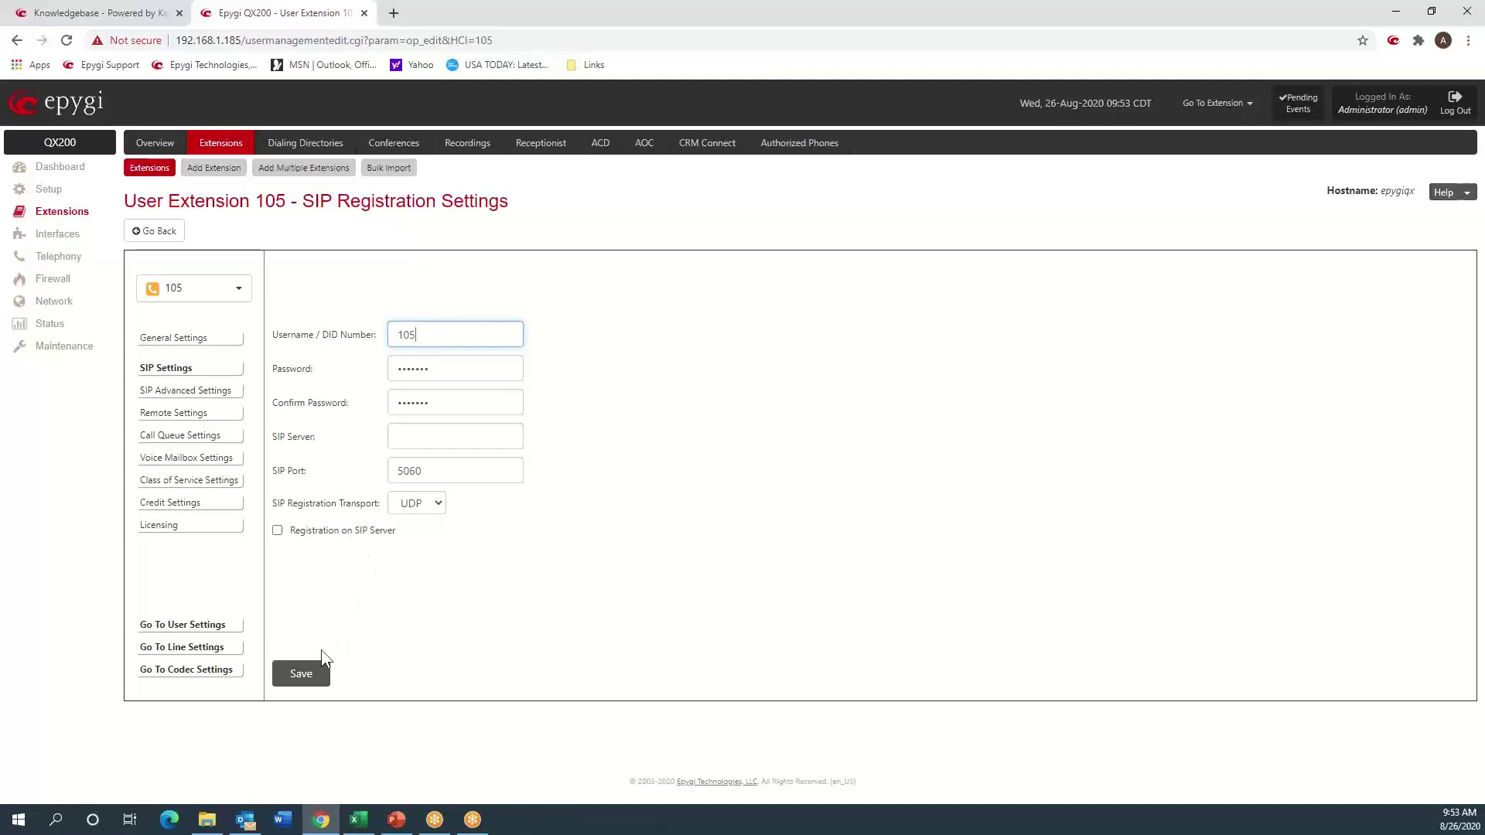
pyautogui.click(312, 676)
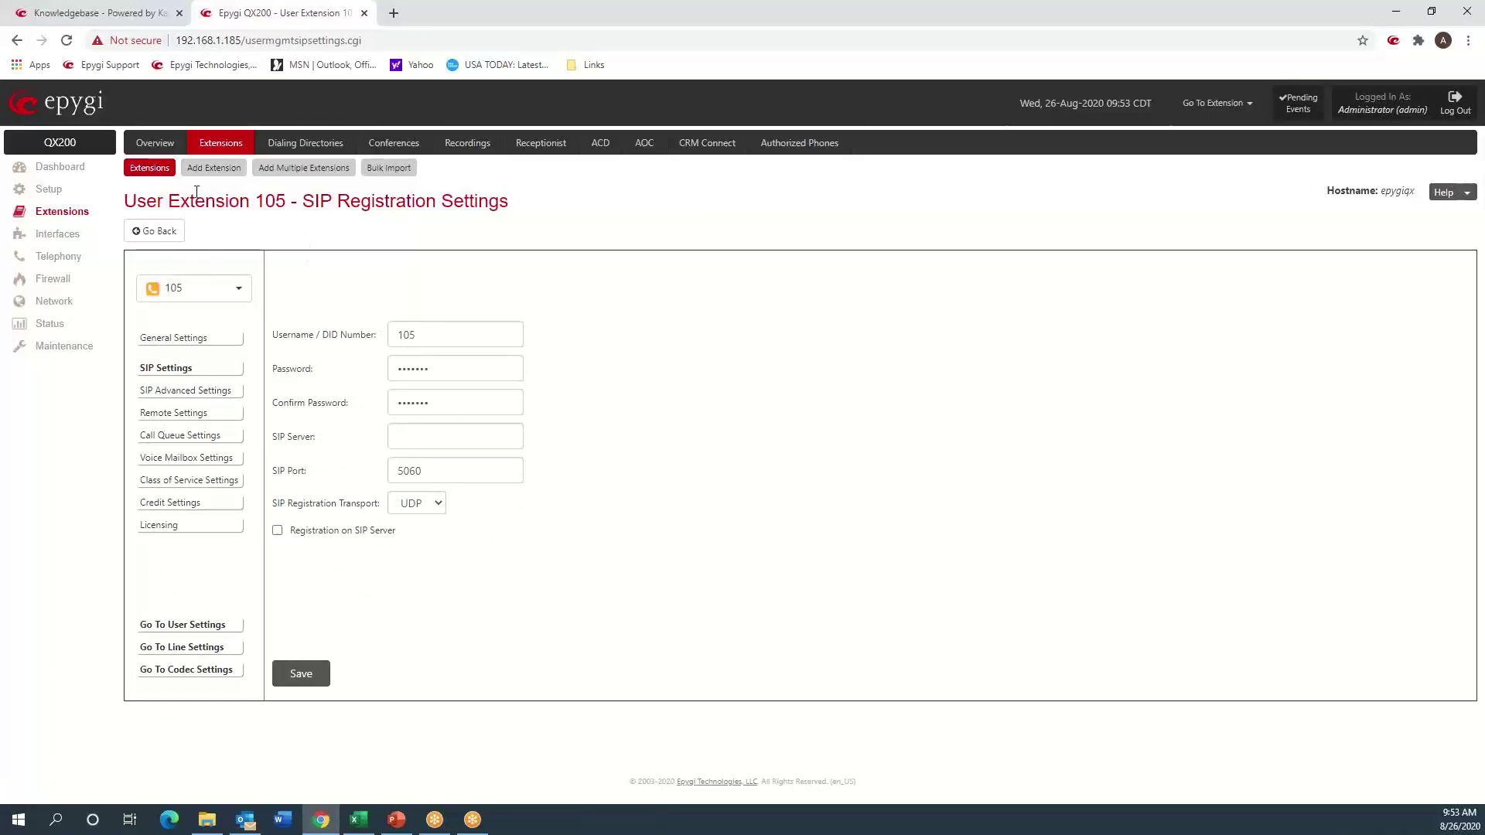
pyautogui.click(150, 170)
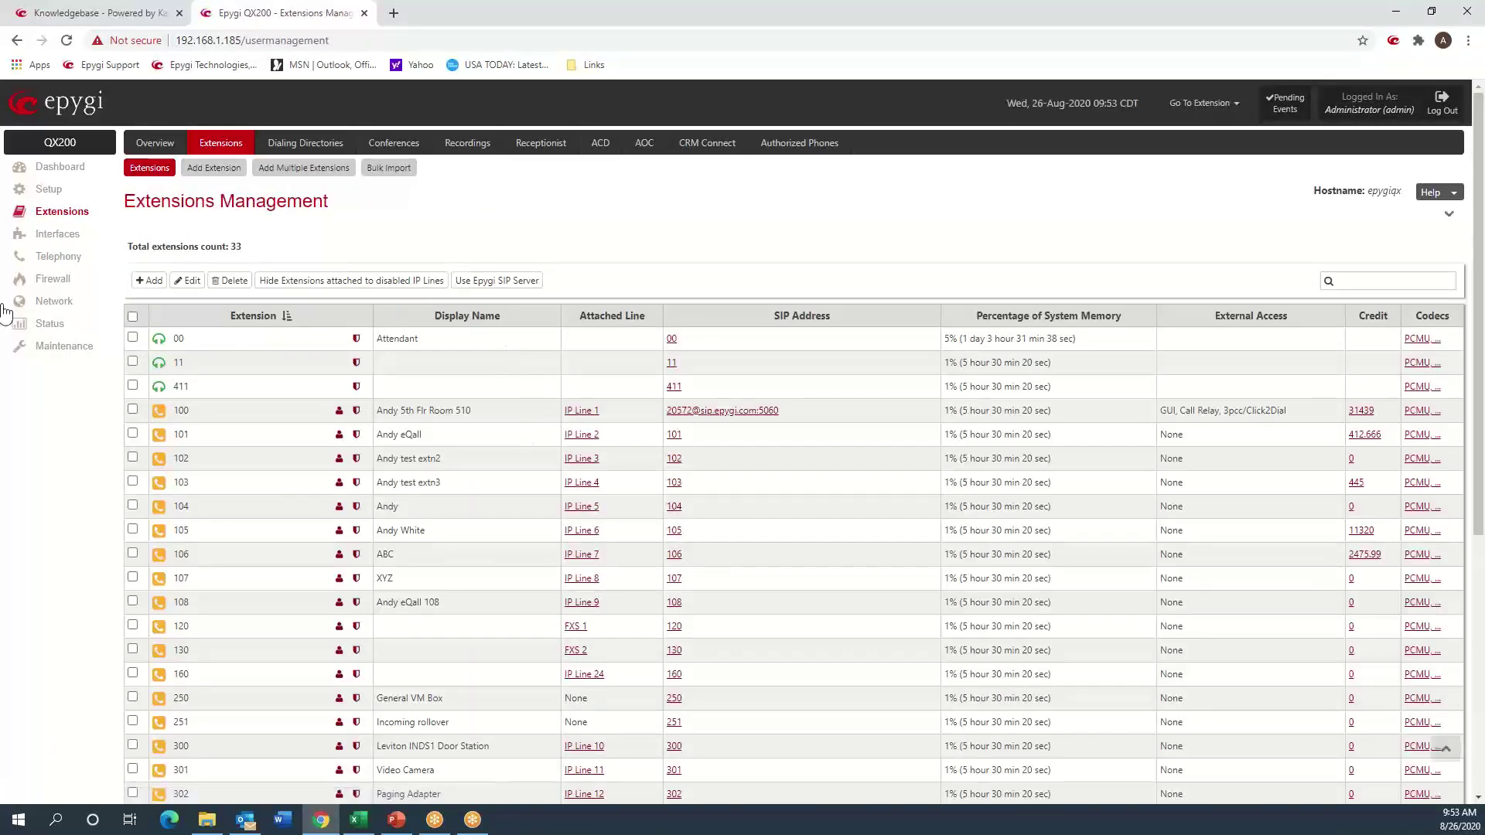
# - Open the Telephony Call Routing Table and launch the Call Routing Wizard to add an entry
pyautogui.click(62, 263)
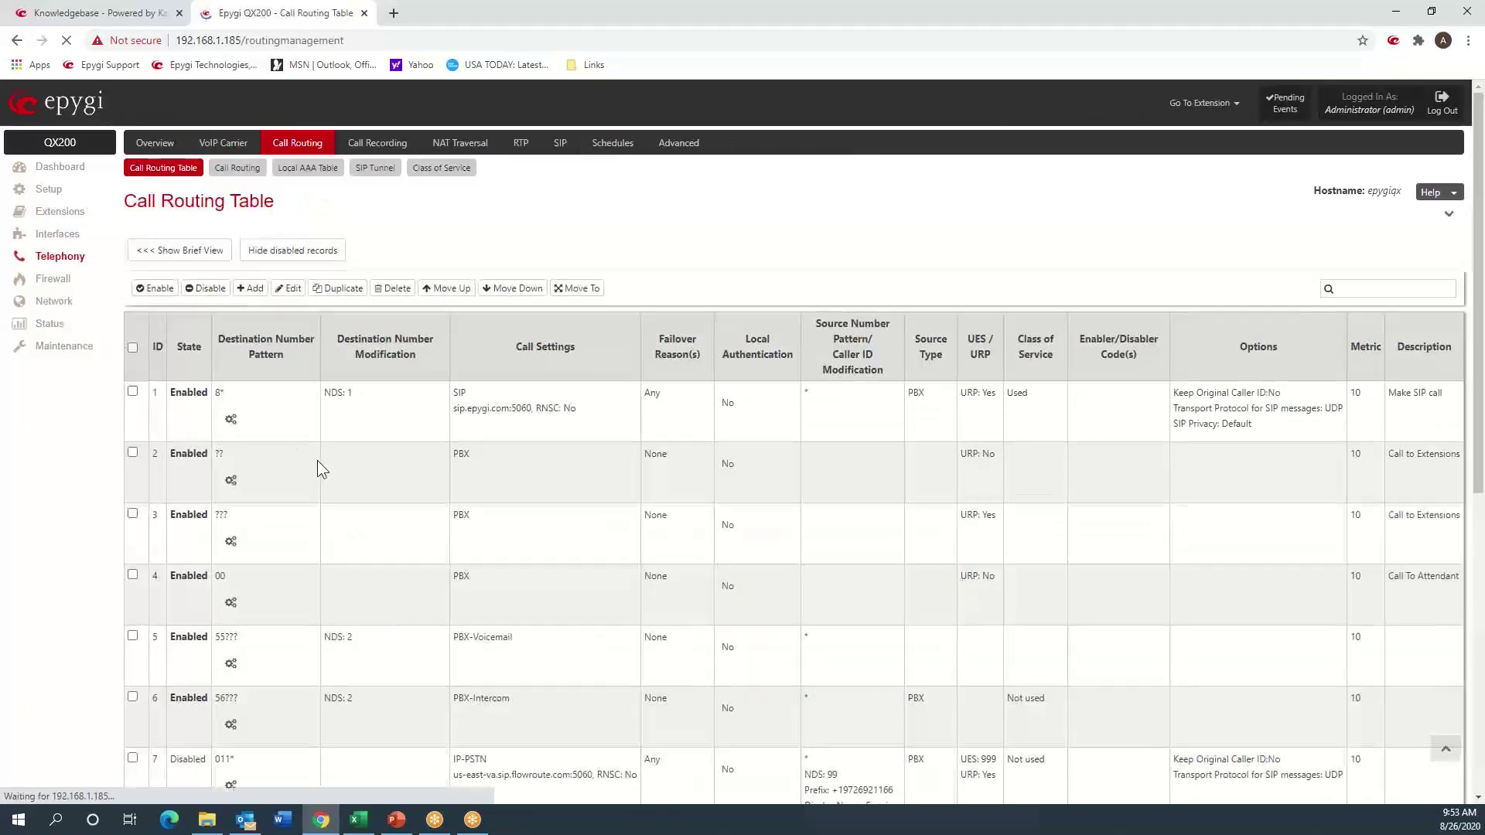
pyautogui.scroll(-7, 317, 461)
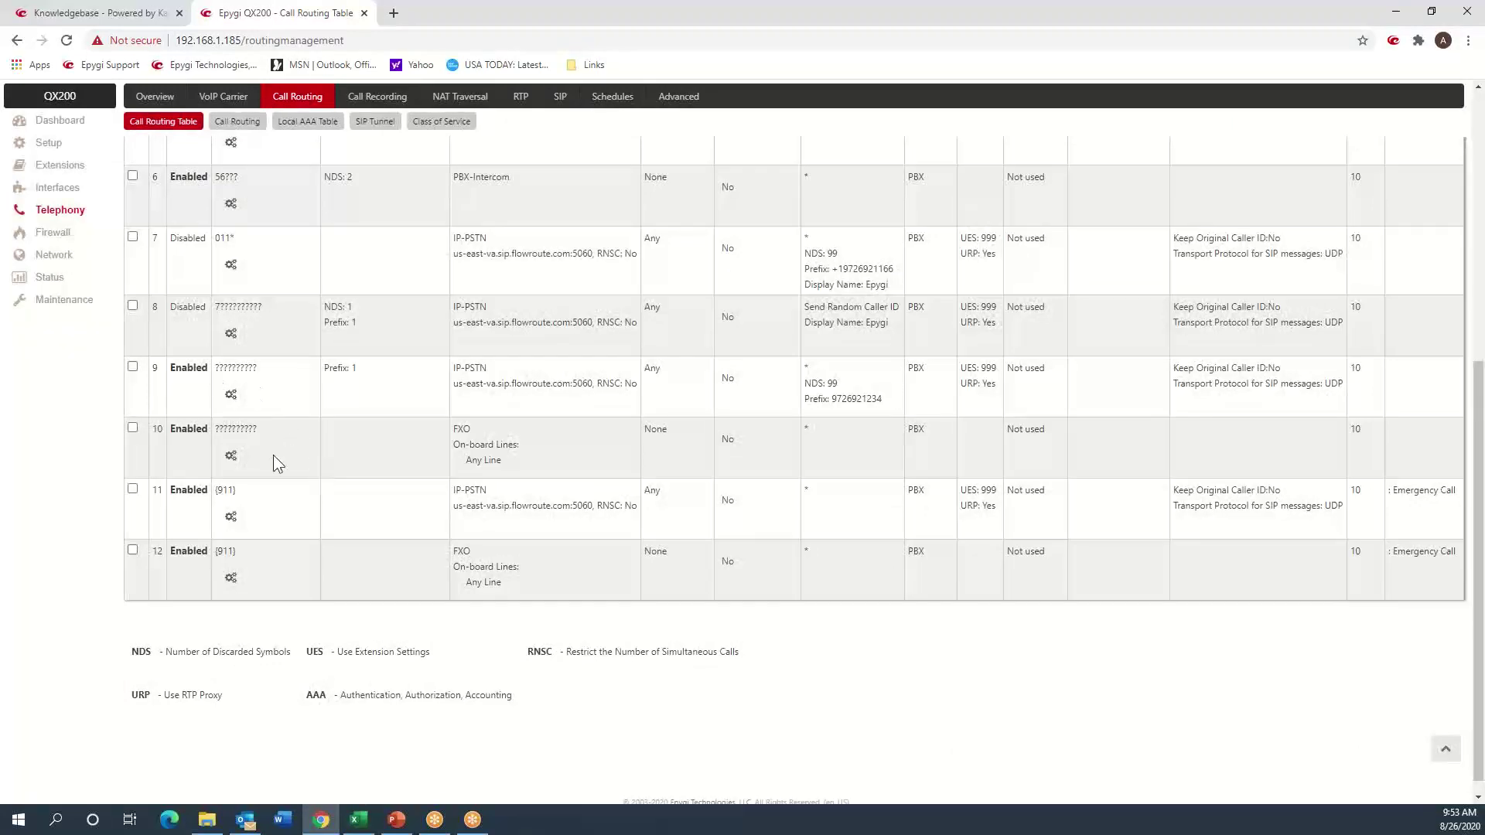
pyautogui.scroll(7, 272, 455)
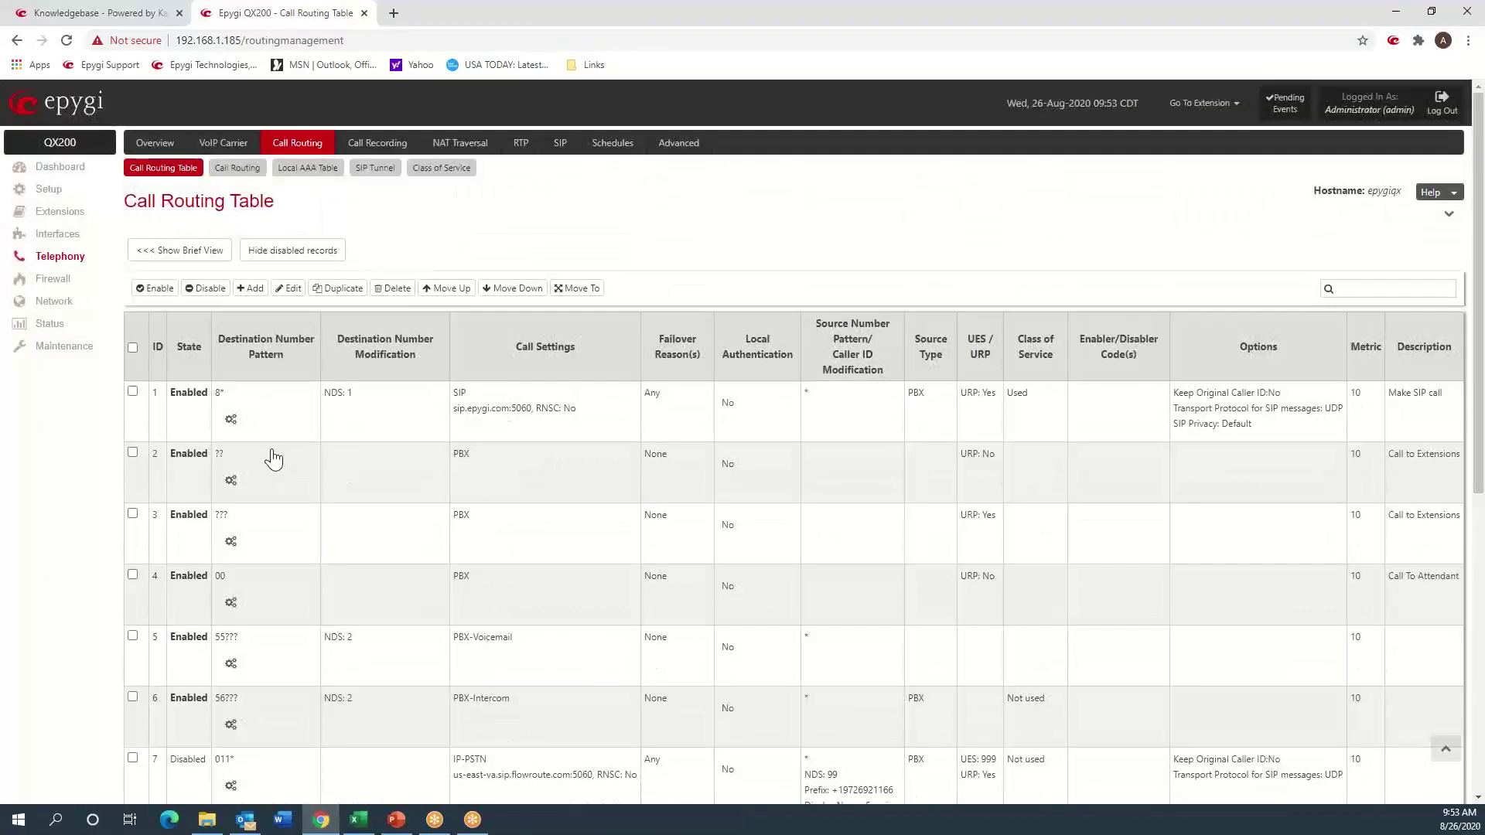
pyautogui.click(252, 292)
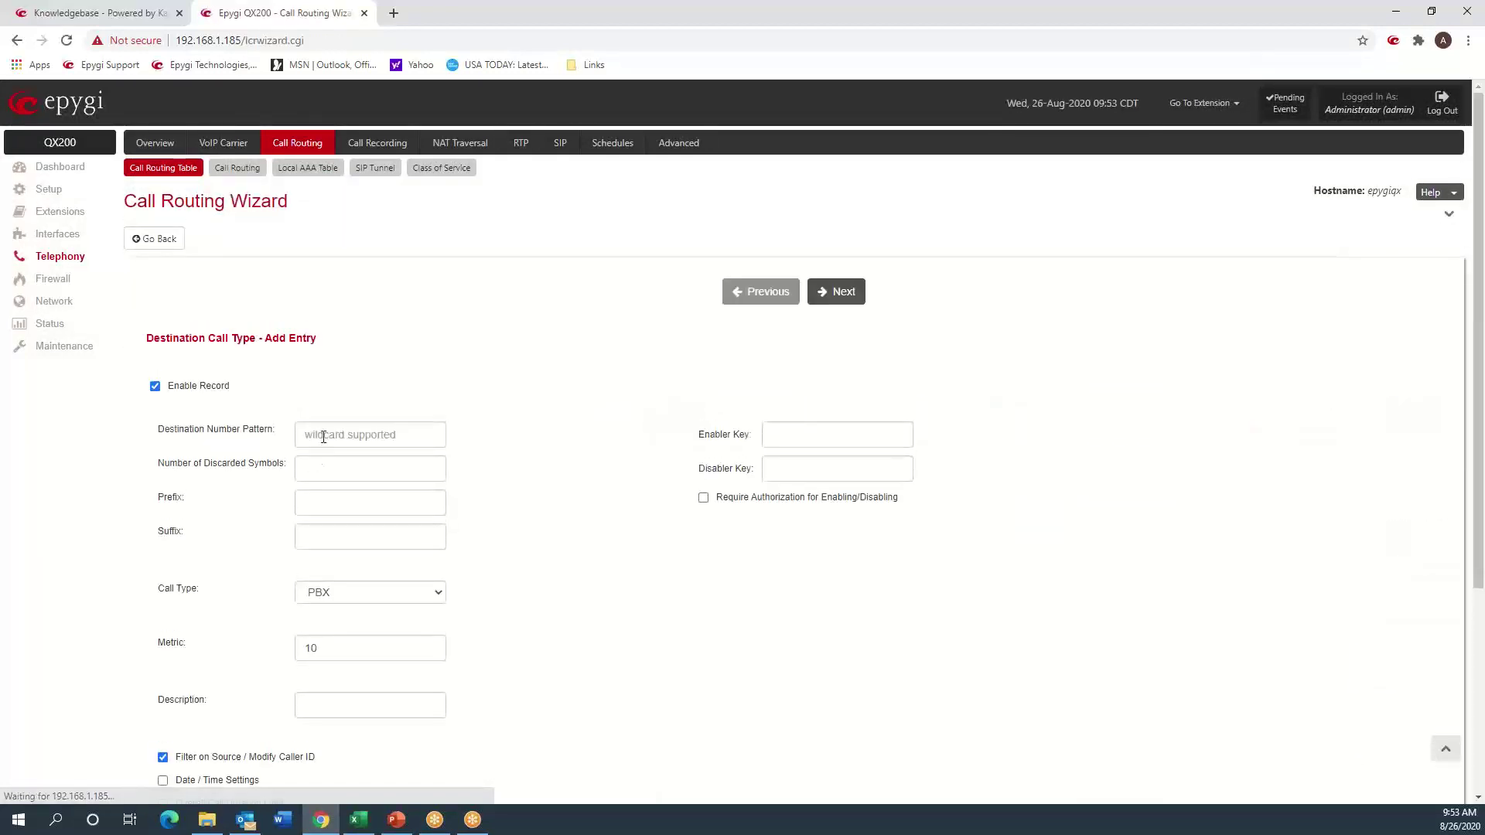
pyautogui.click(319, 423)
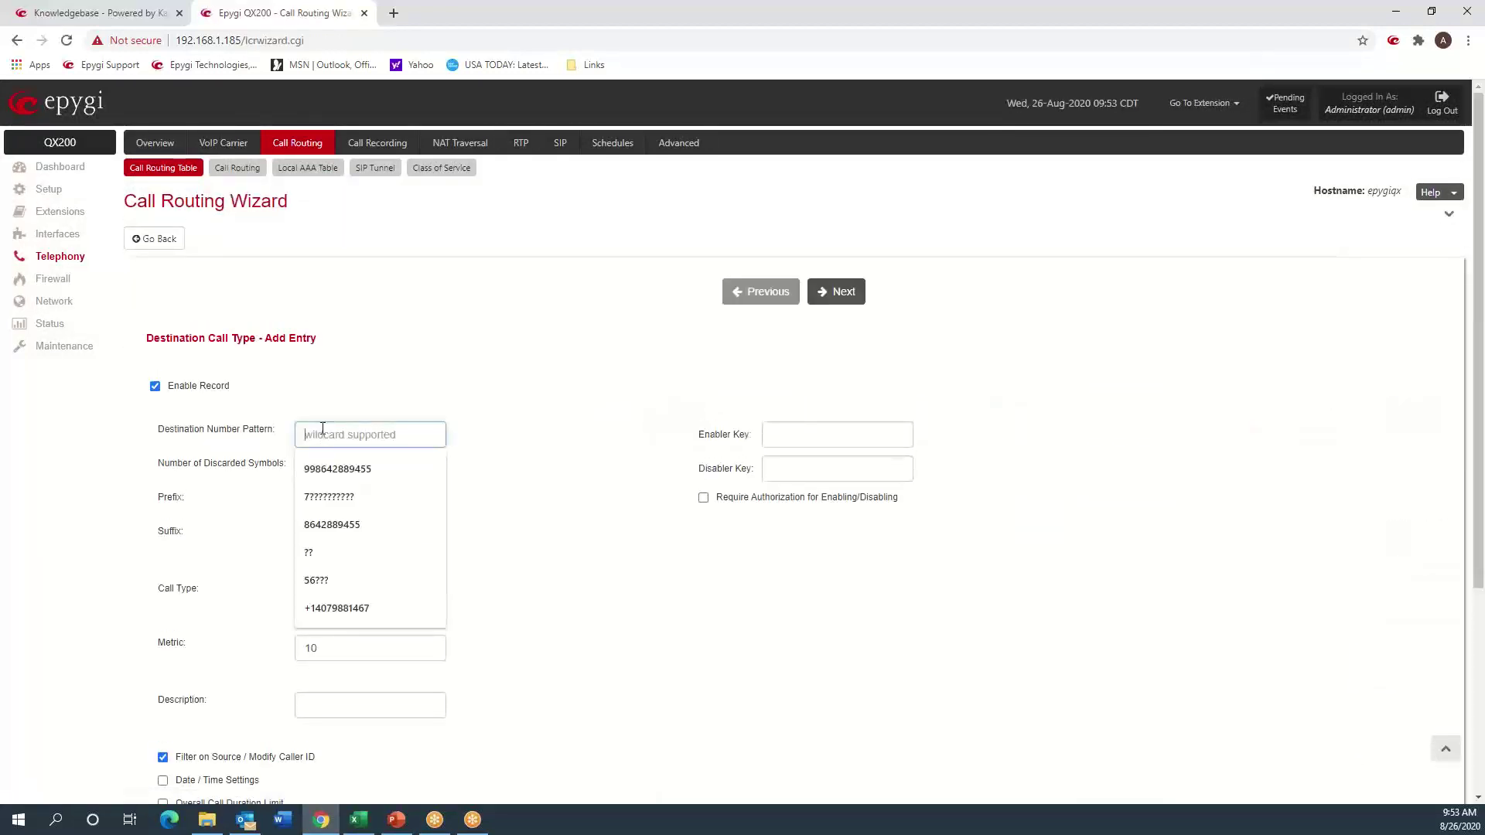
pyautogui.hotkey('ctrl', 'v')
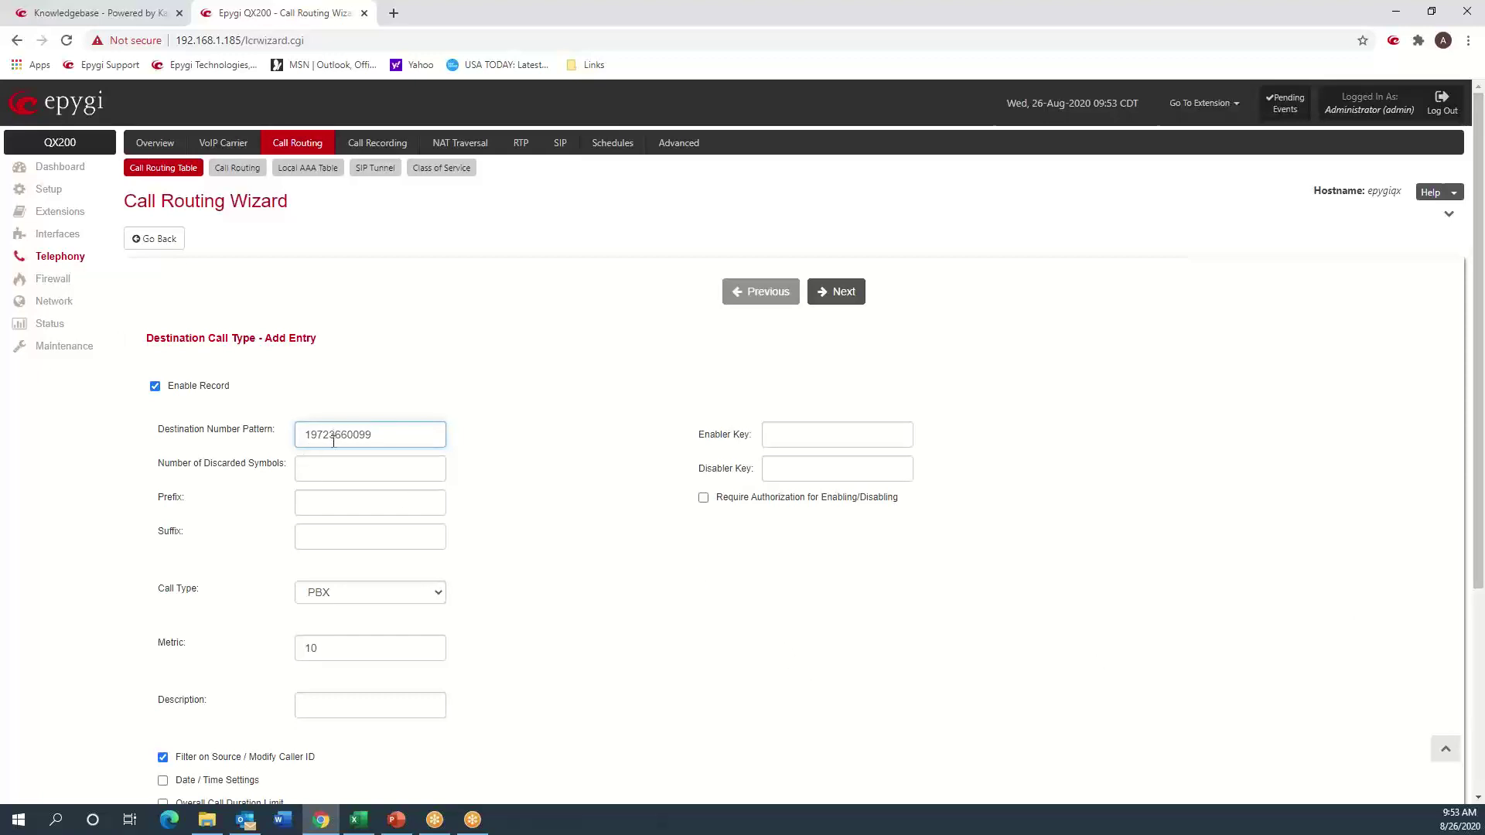
pyautogui.click(341, 471)
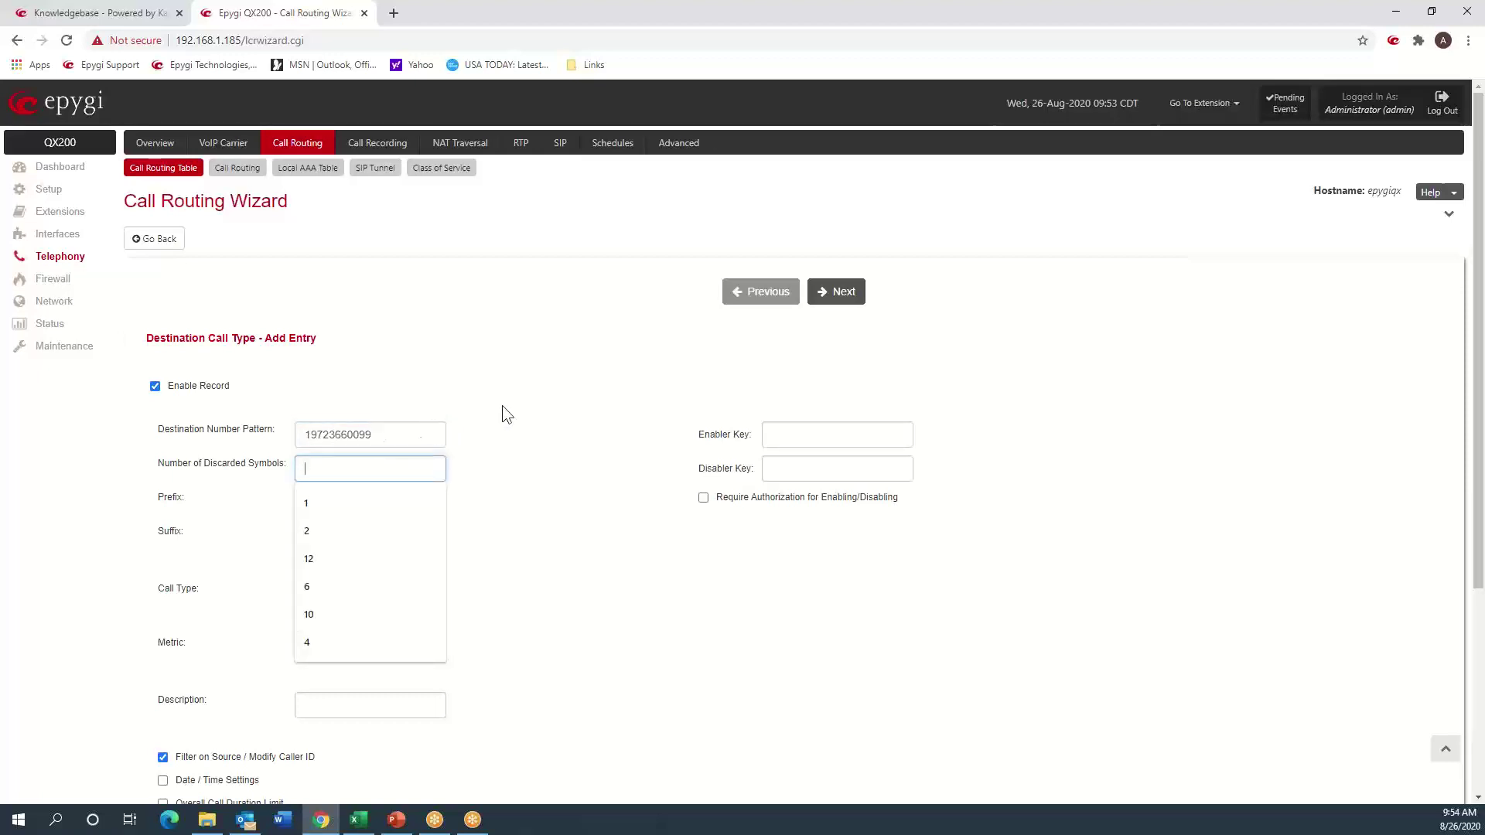
pyautogui.write('11')
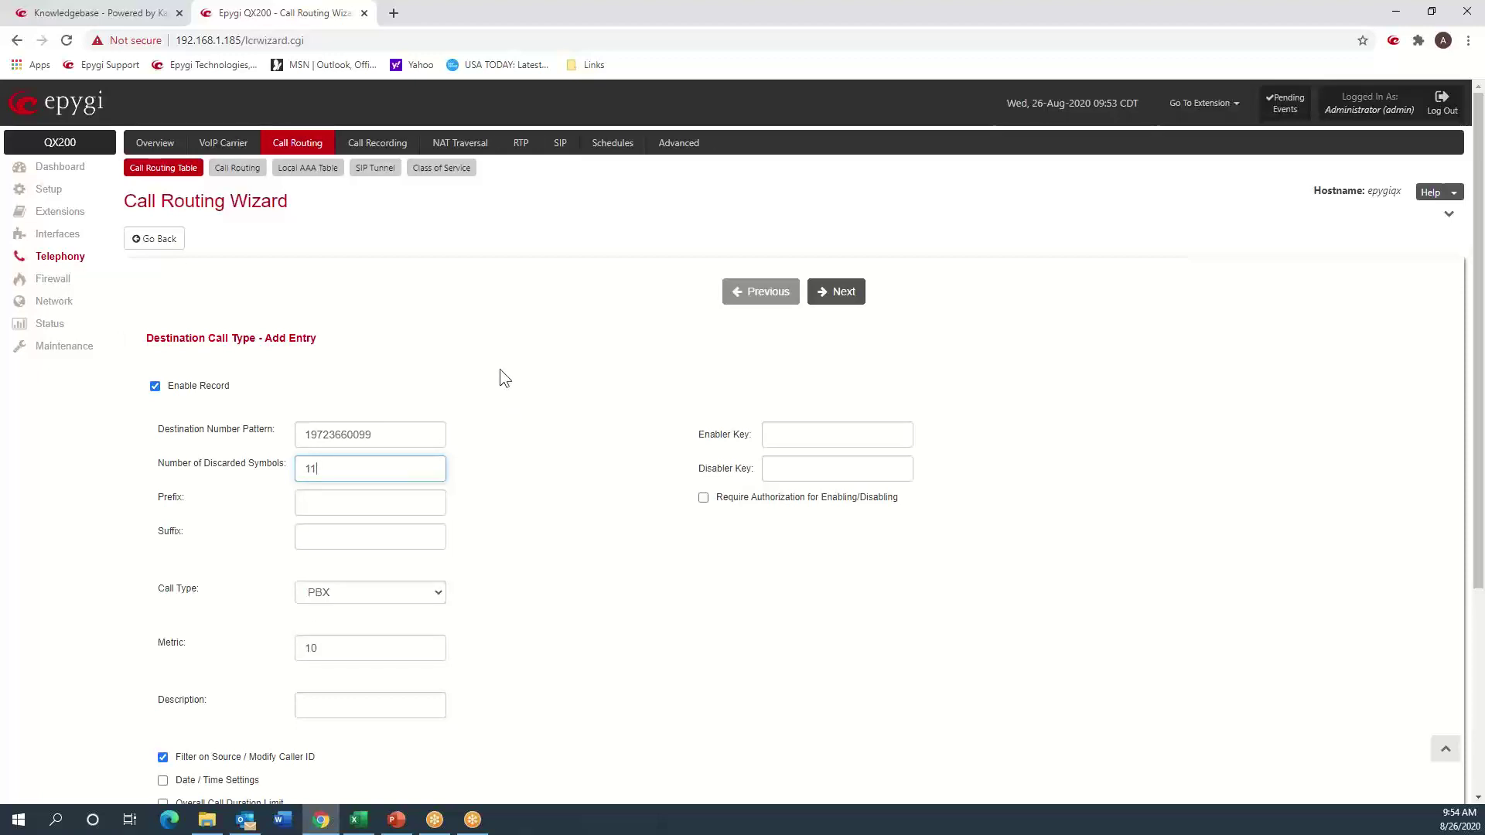
pyautogui.click(523, 390)
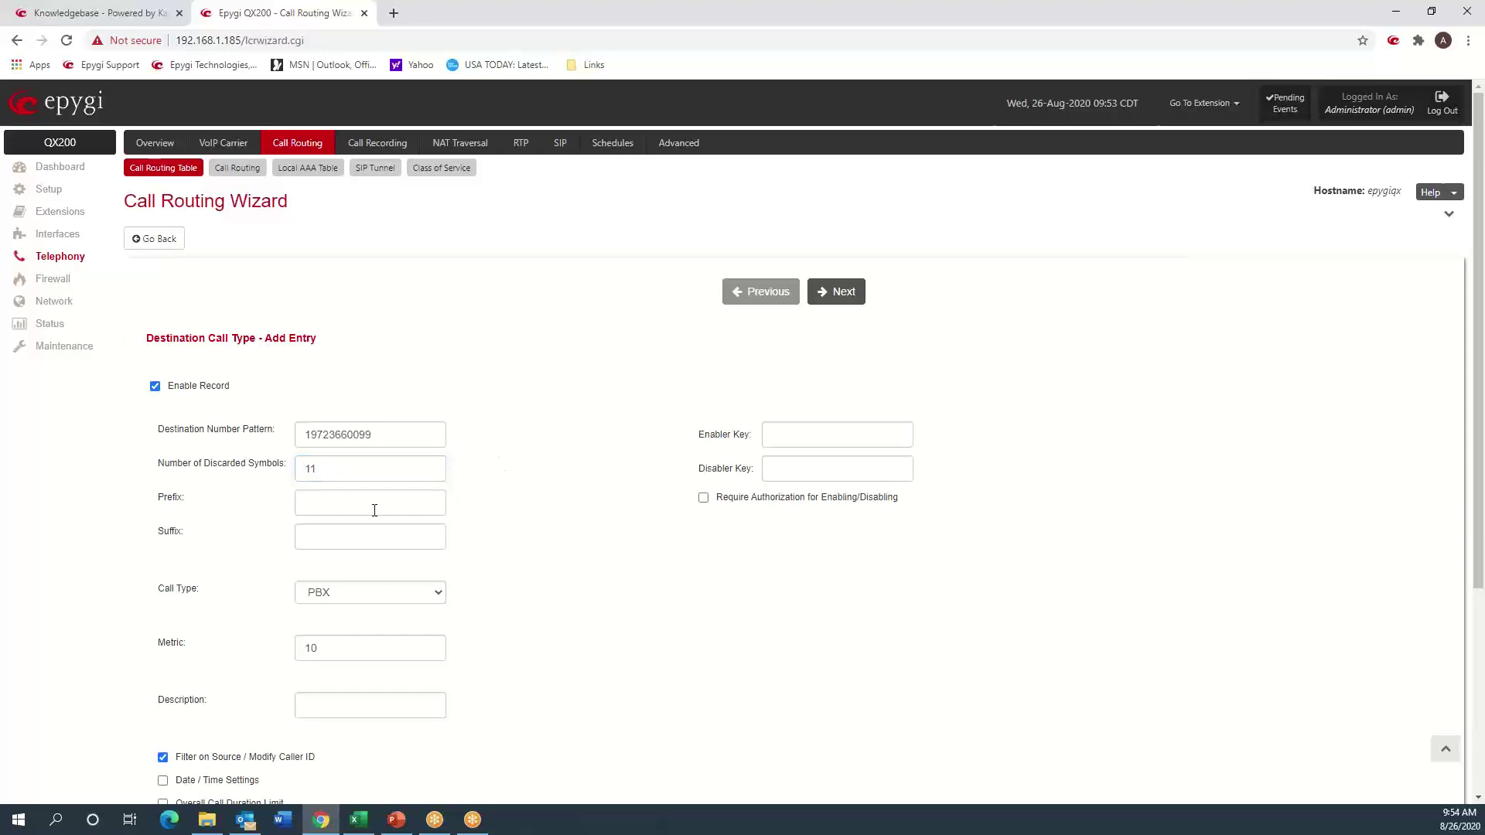
pyautogui.click(373, 509)
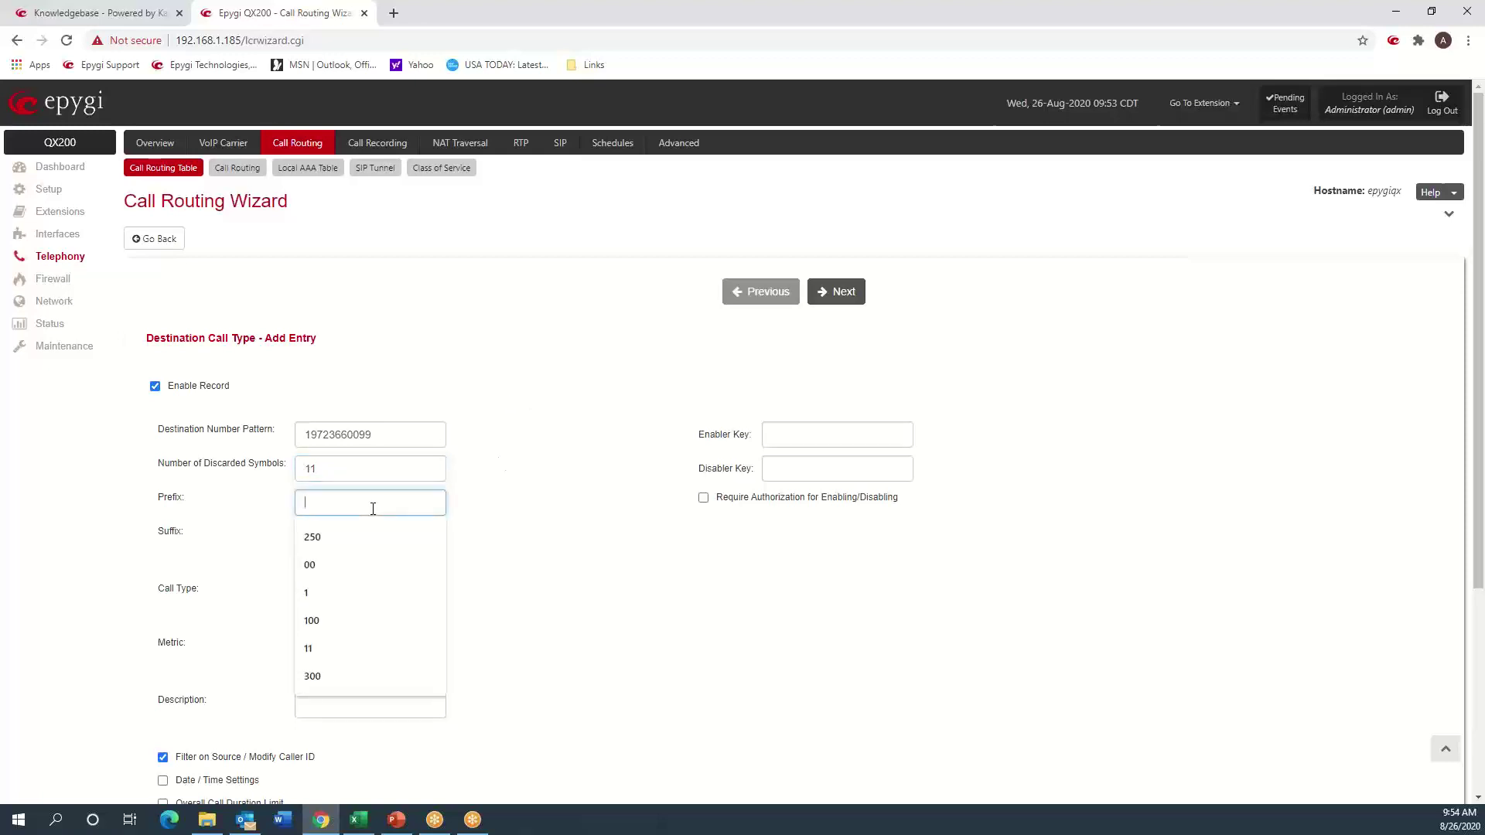
pyautogui.write('105')
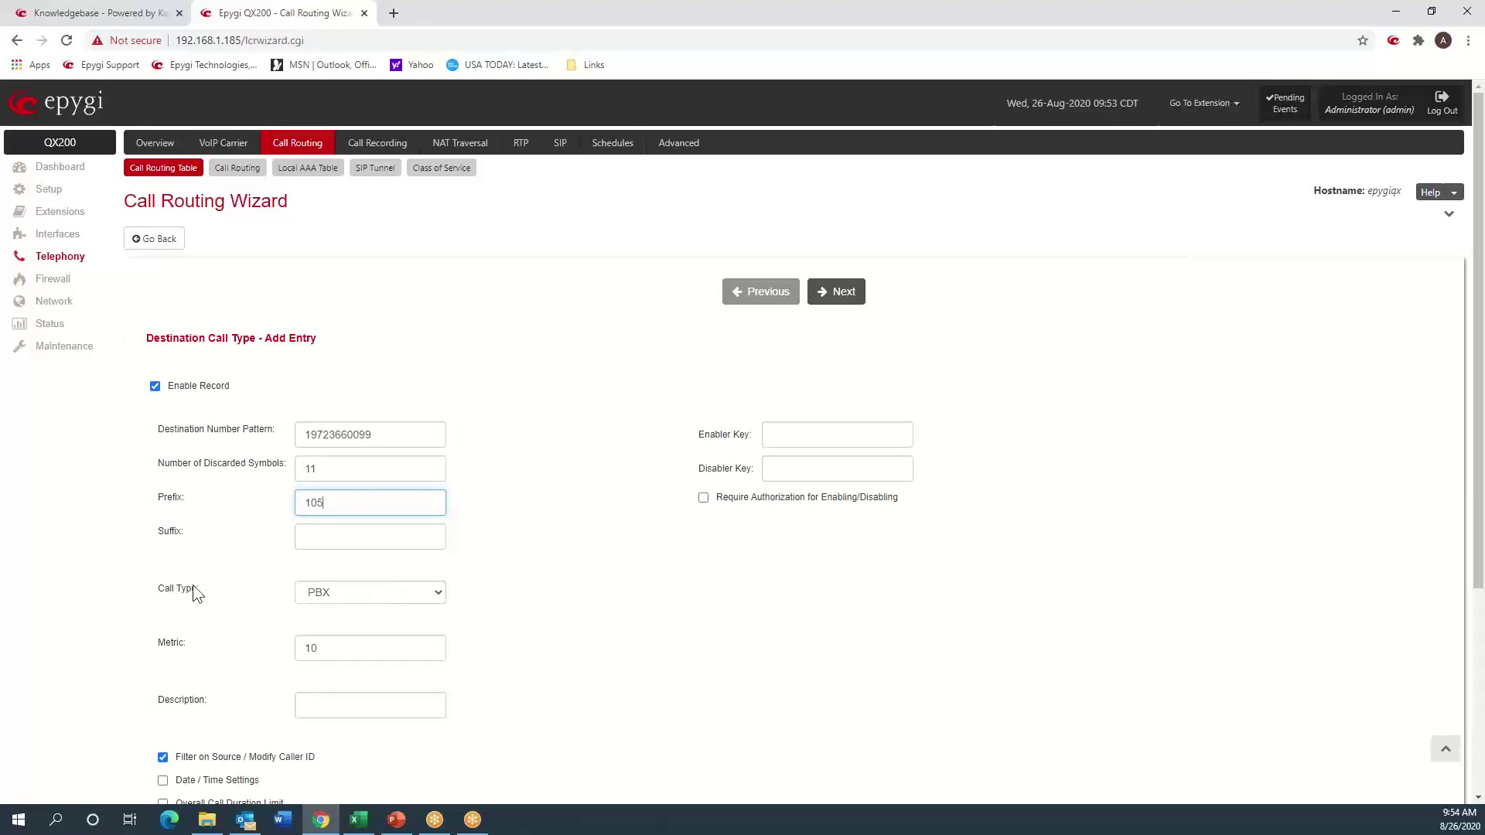
# - Highlight the Call Type, prefix and destination pattern values, then advance to Call Settings
pyautogui.moveTo(160, 594); pyautogui.dragTo(180, 594)
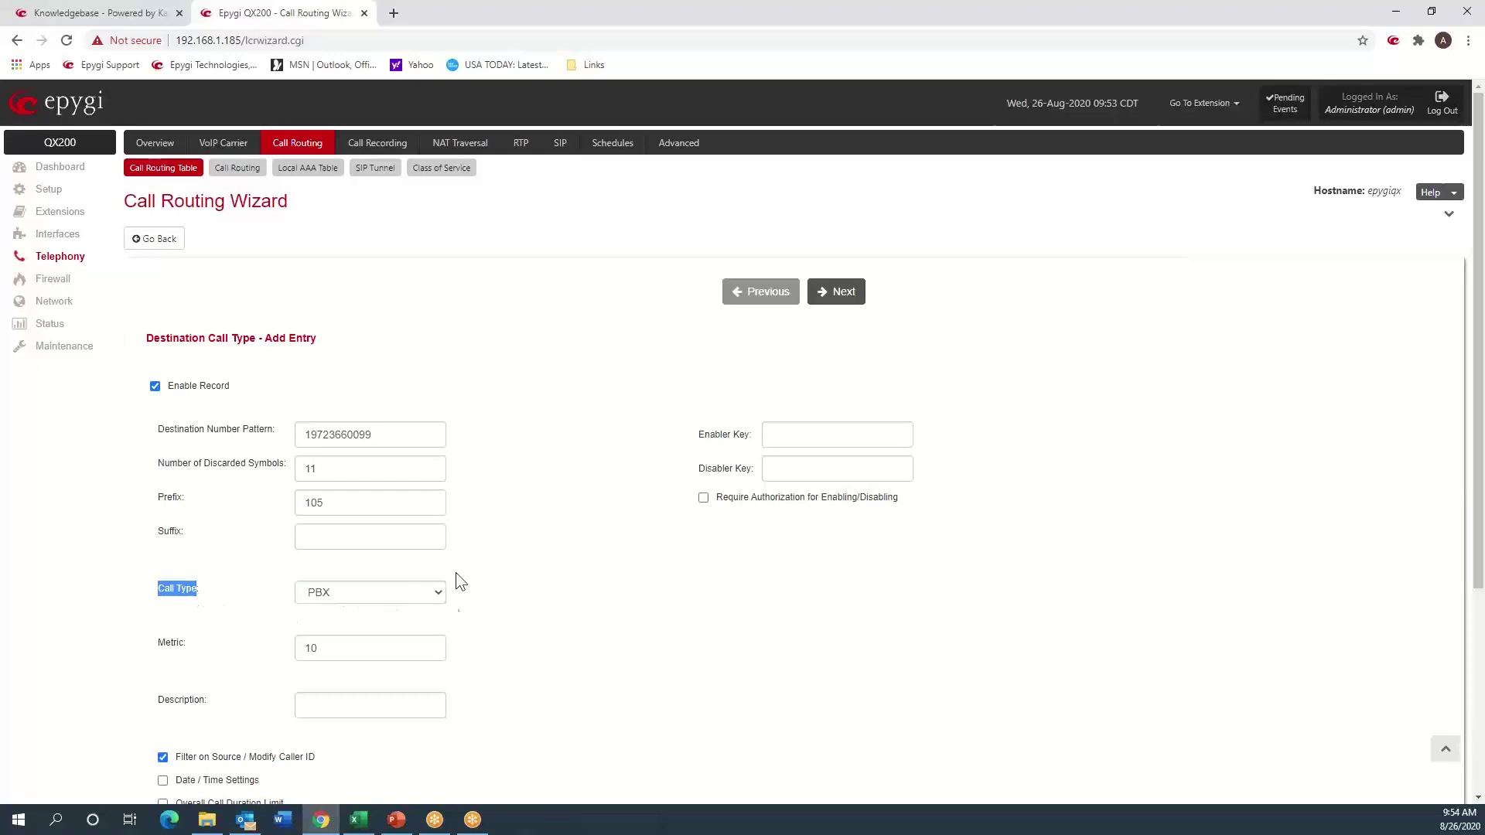
pyautogui.click(346, 504)
pyautogui.moveTo(346, 503); pyautogui.dragTo(299, 504)
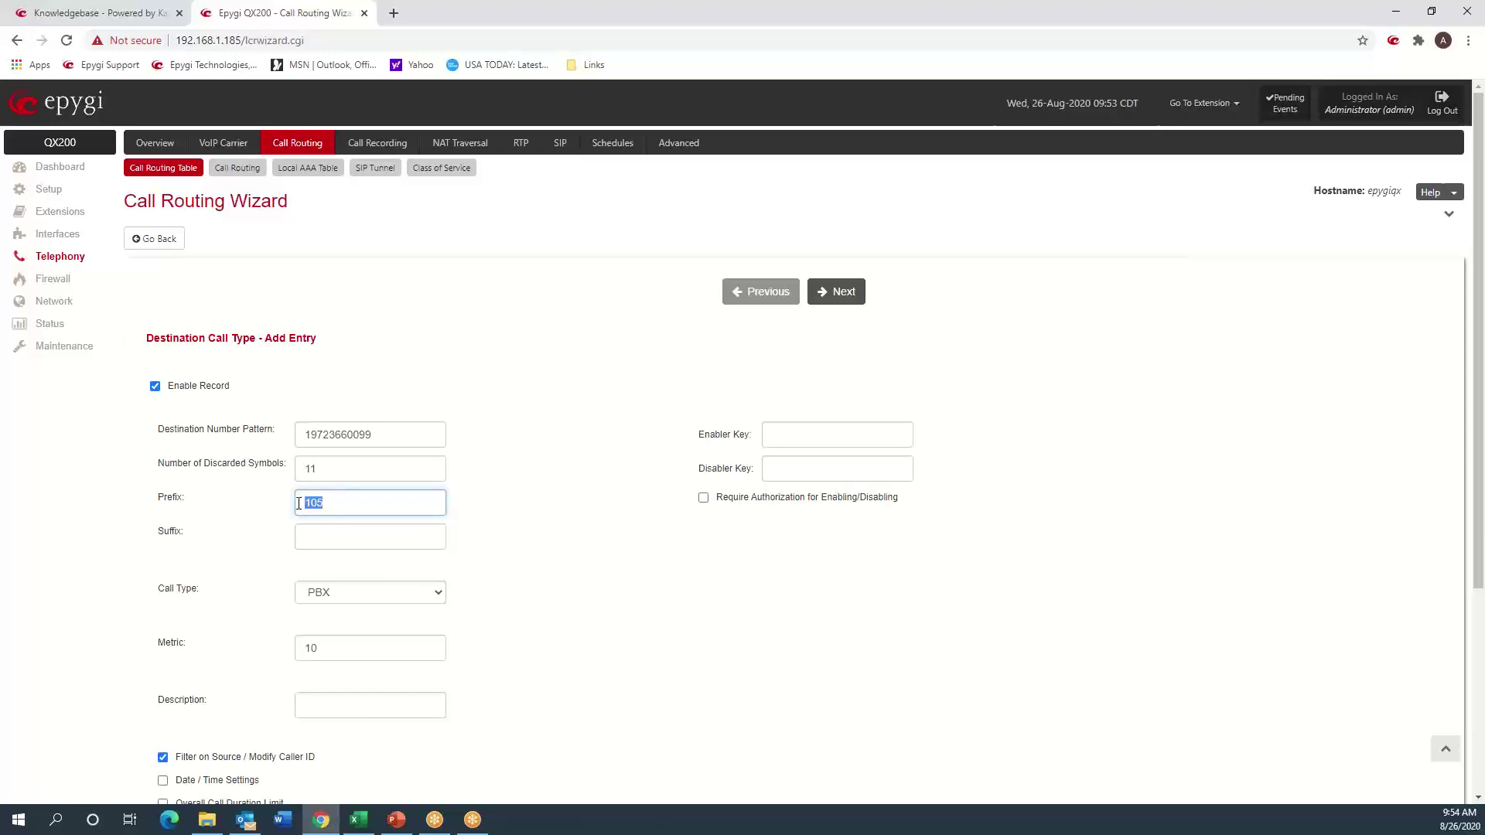
pyautogui.doubleClick(350, 434)
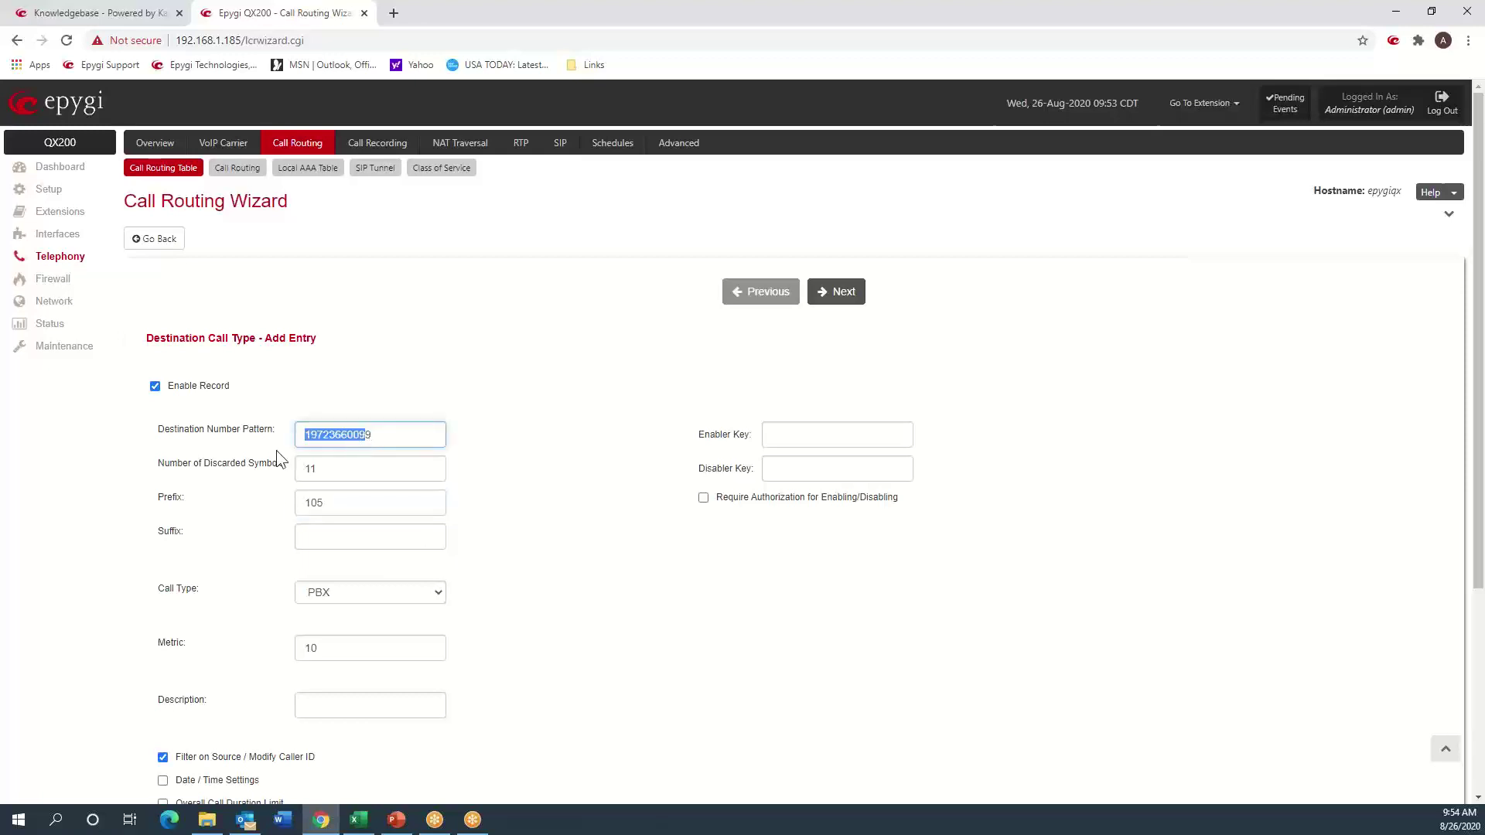
pyautogui.moveTo(314, 466); pyautogui.dragTo(294, 478)
pyautogui.press('Tab')
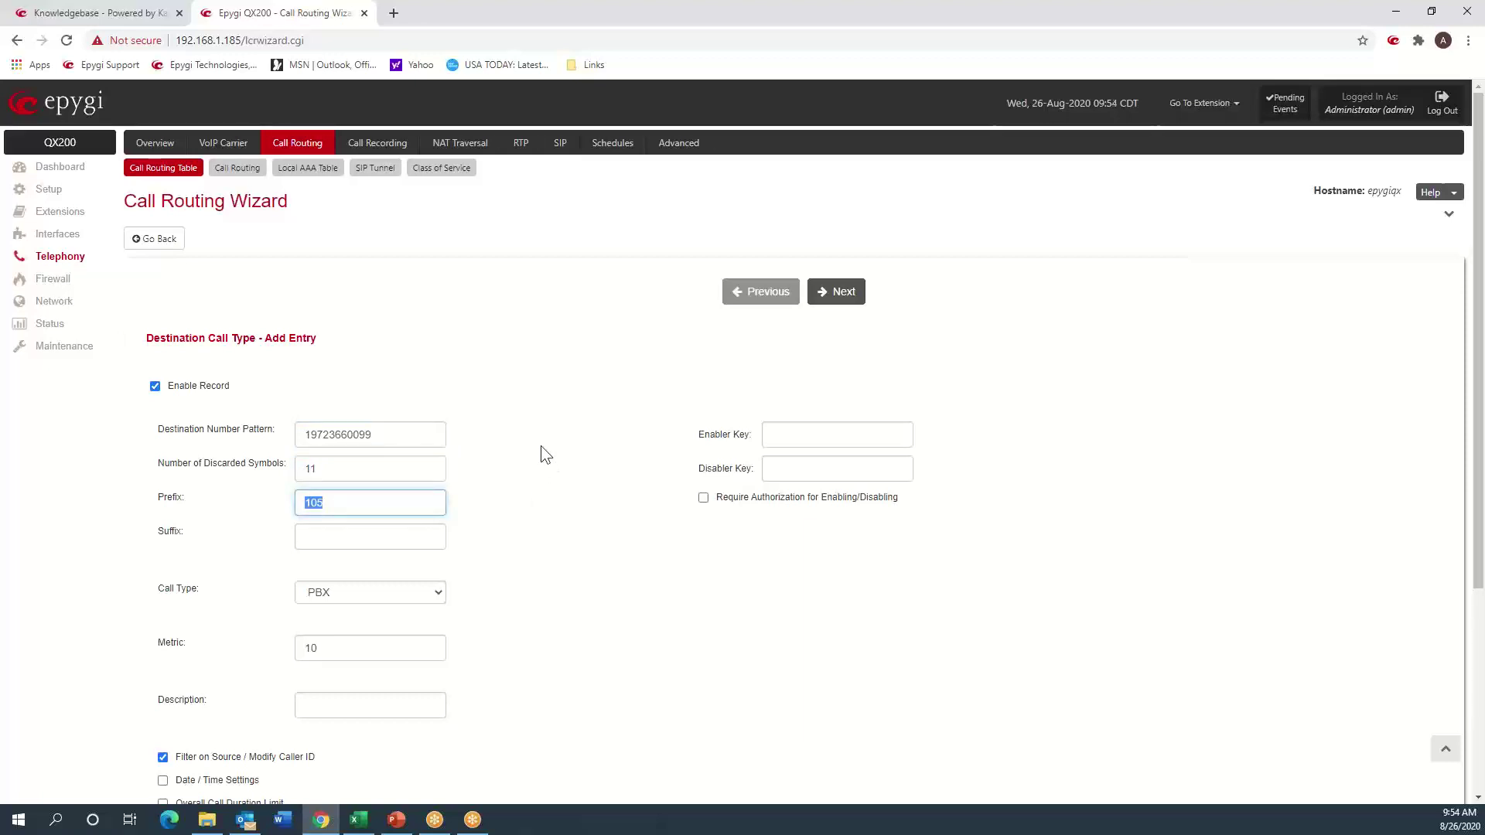
pyautogui.click(826, 293)
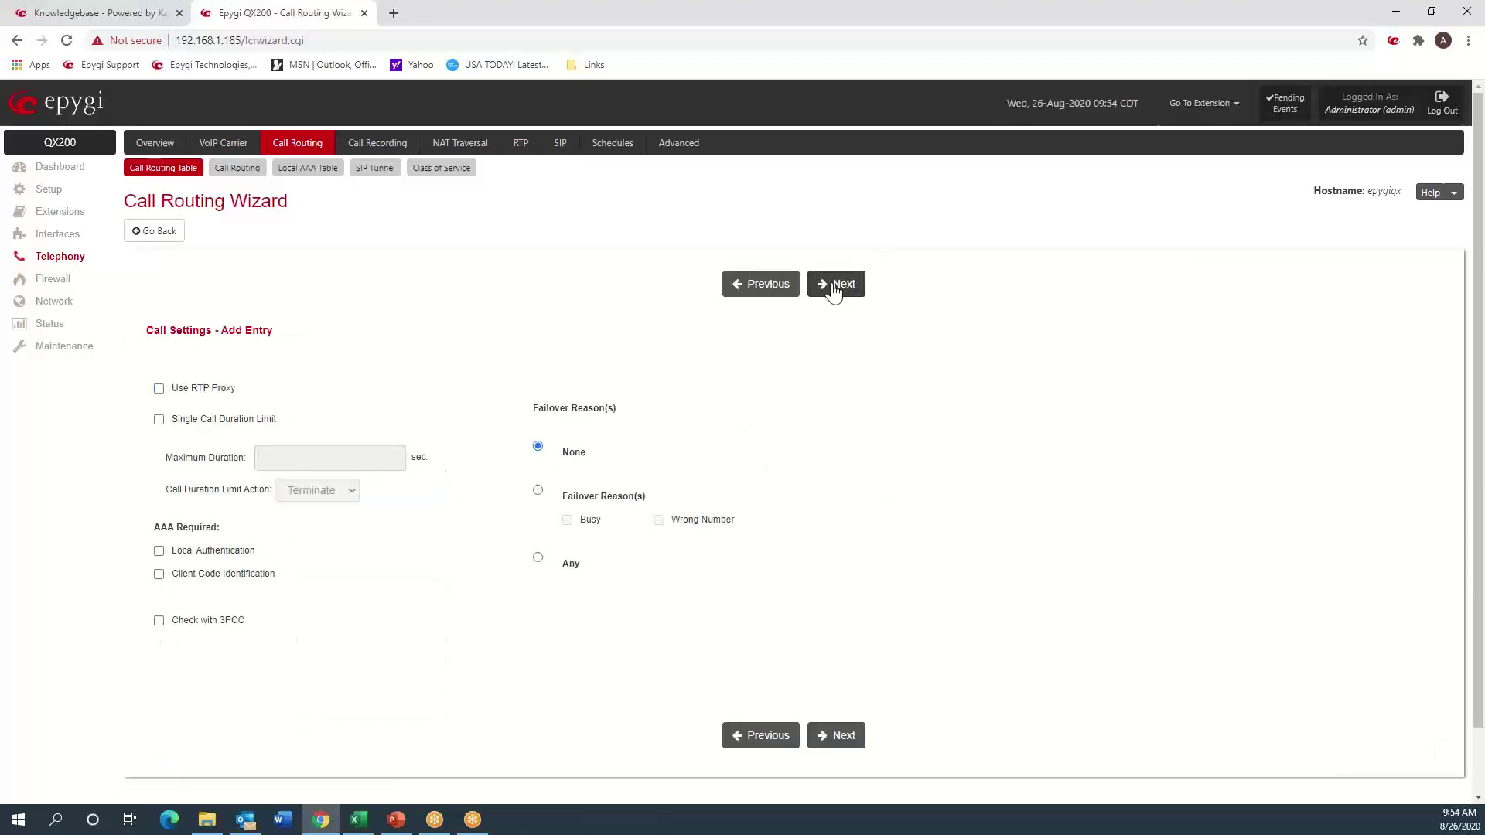
# - Set Source Type to SIP and finish the wizard, adding rule 13 to the routing table
pyautogui.click(832, 286)
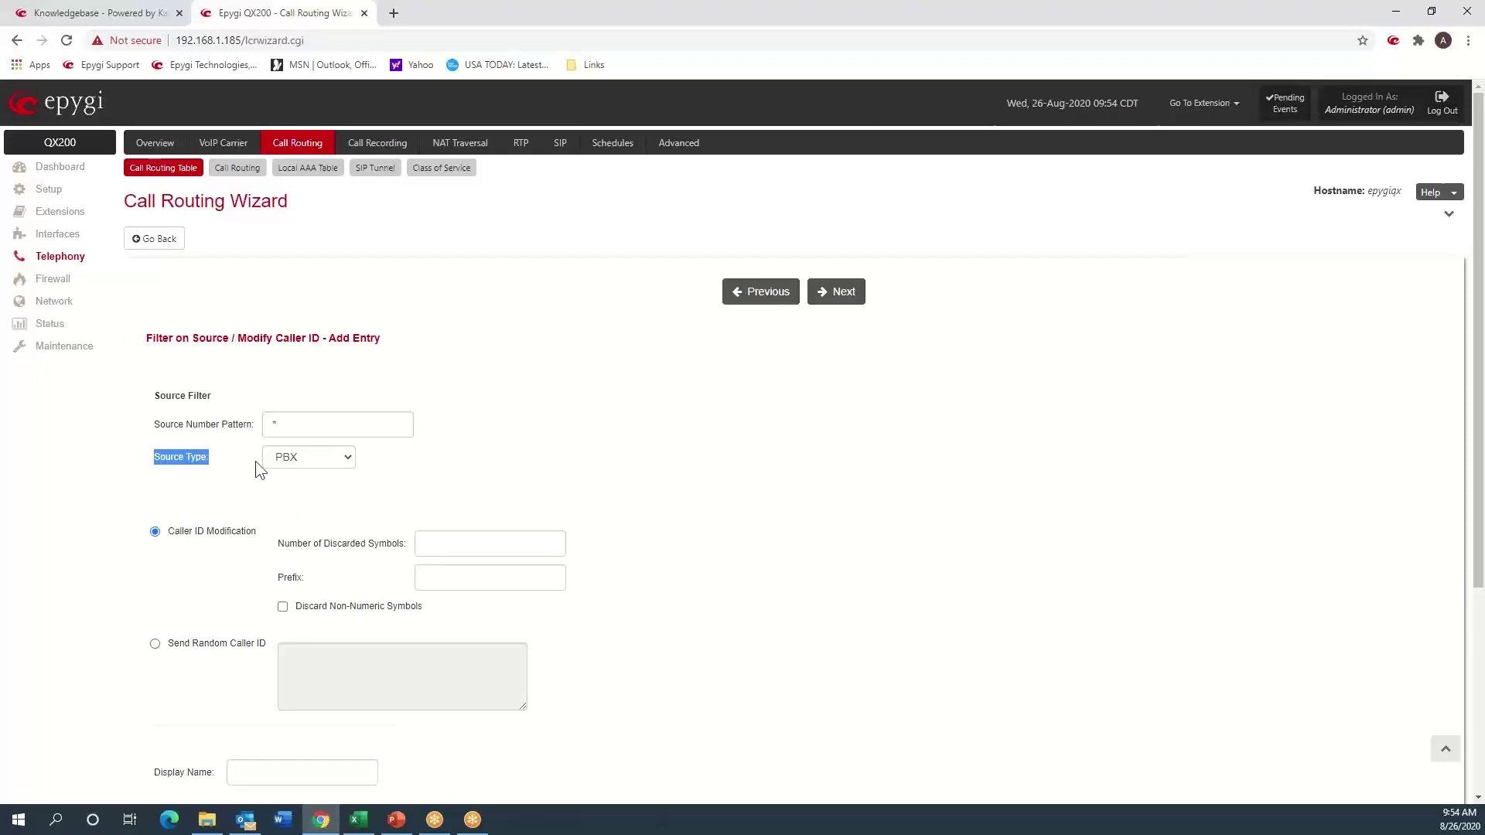
pyautogui.click(350, 457)
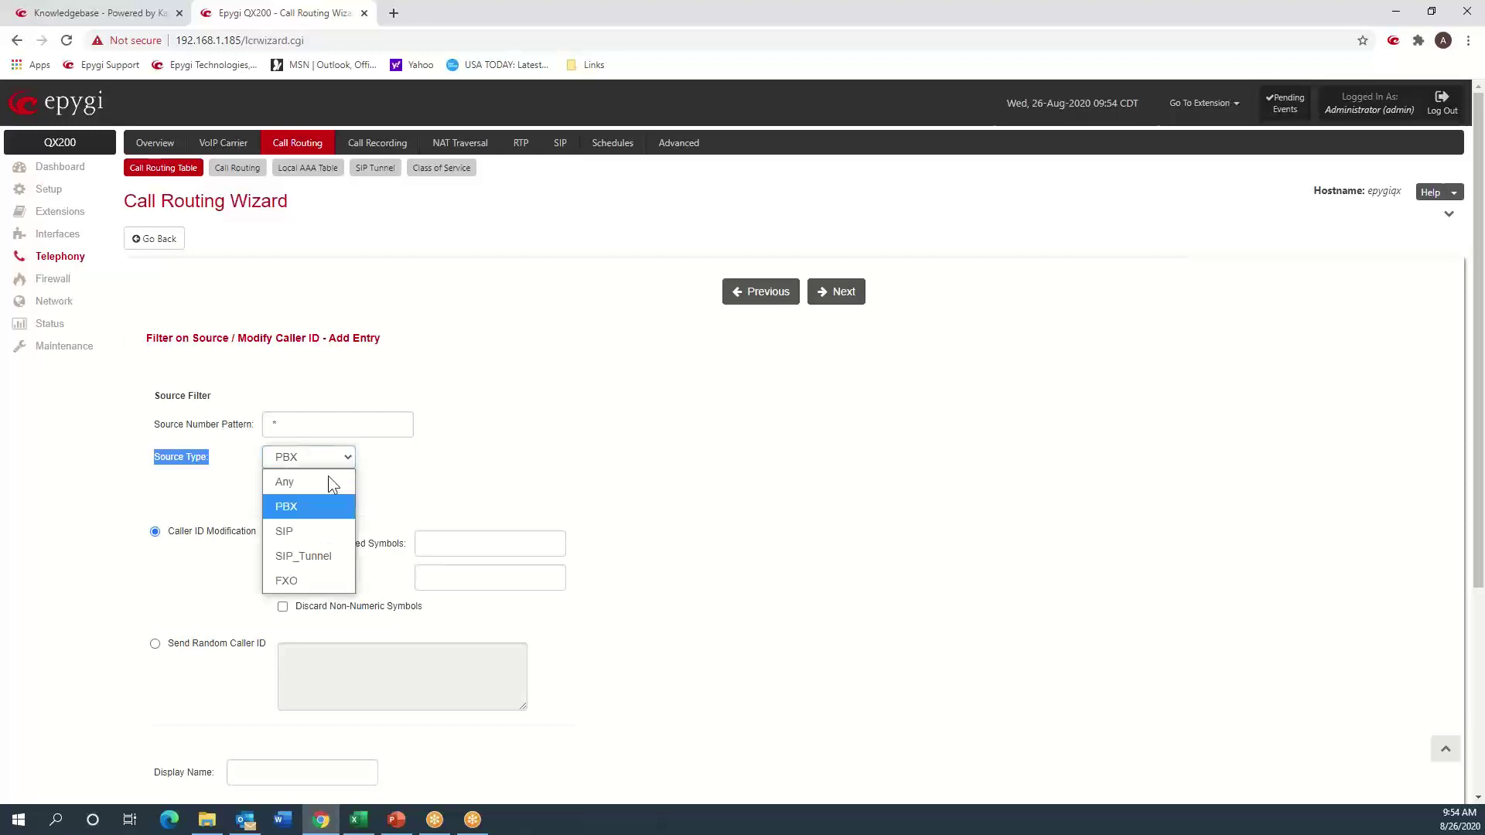
pyautogui.click(314, 533)
pyautogui.click(596, 424)
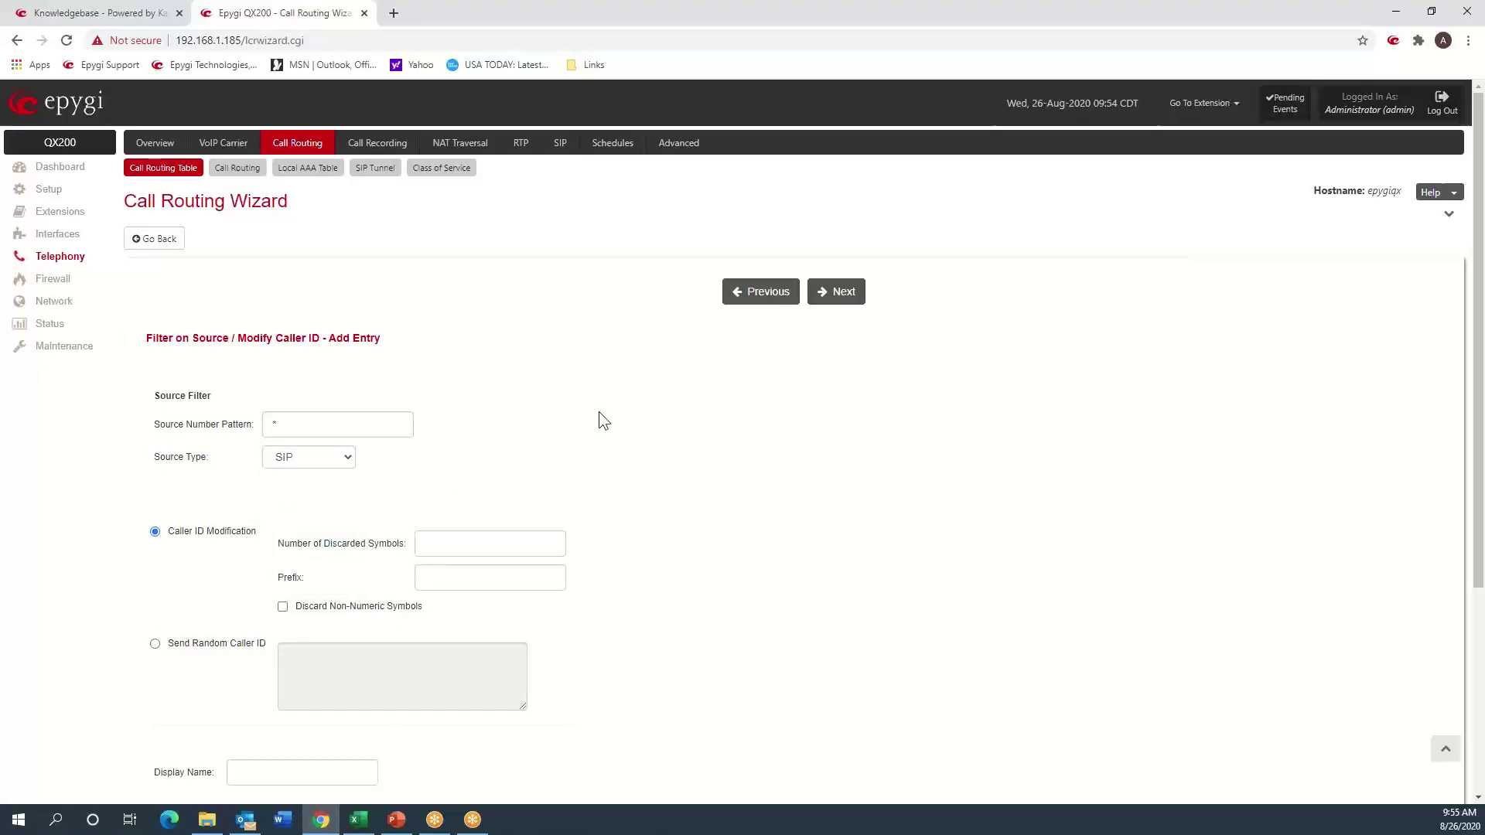
pyautogui.click(849, 294)
pyautogui.click(850, 292)
pyautogui.click(849, 292)
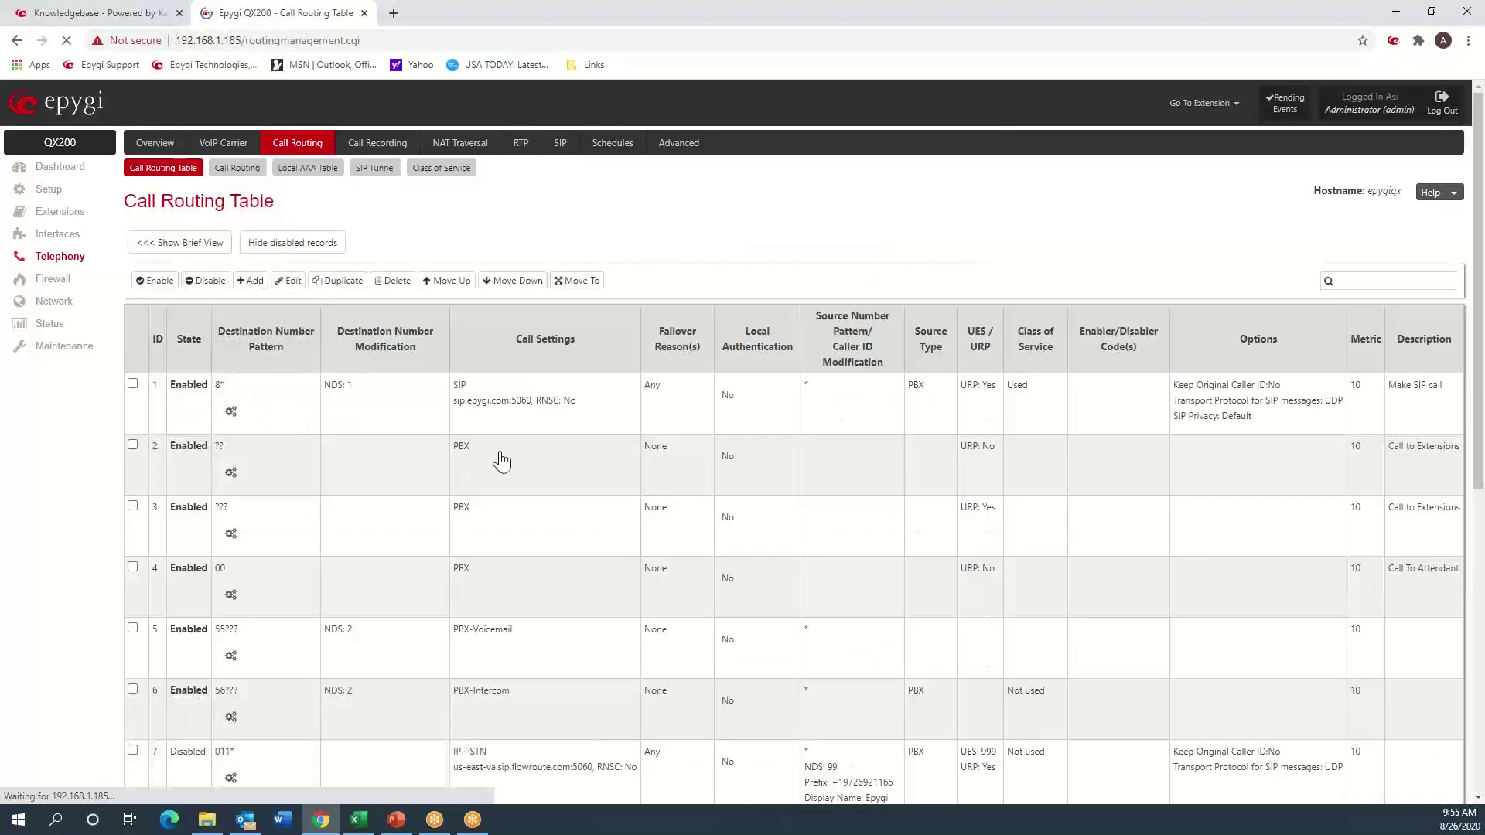
pyautogui.scroll(-8, 499, 457)
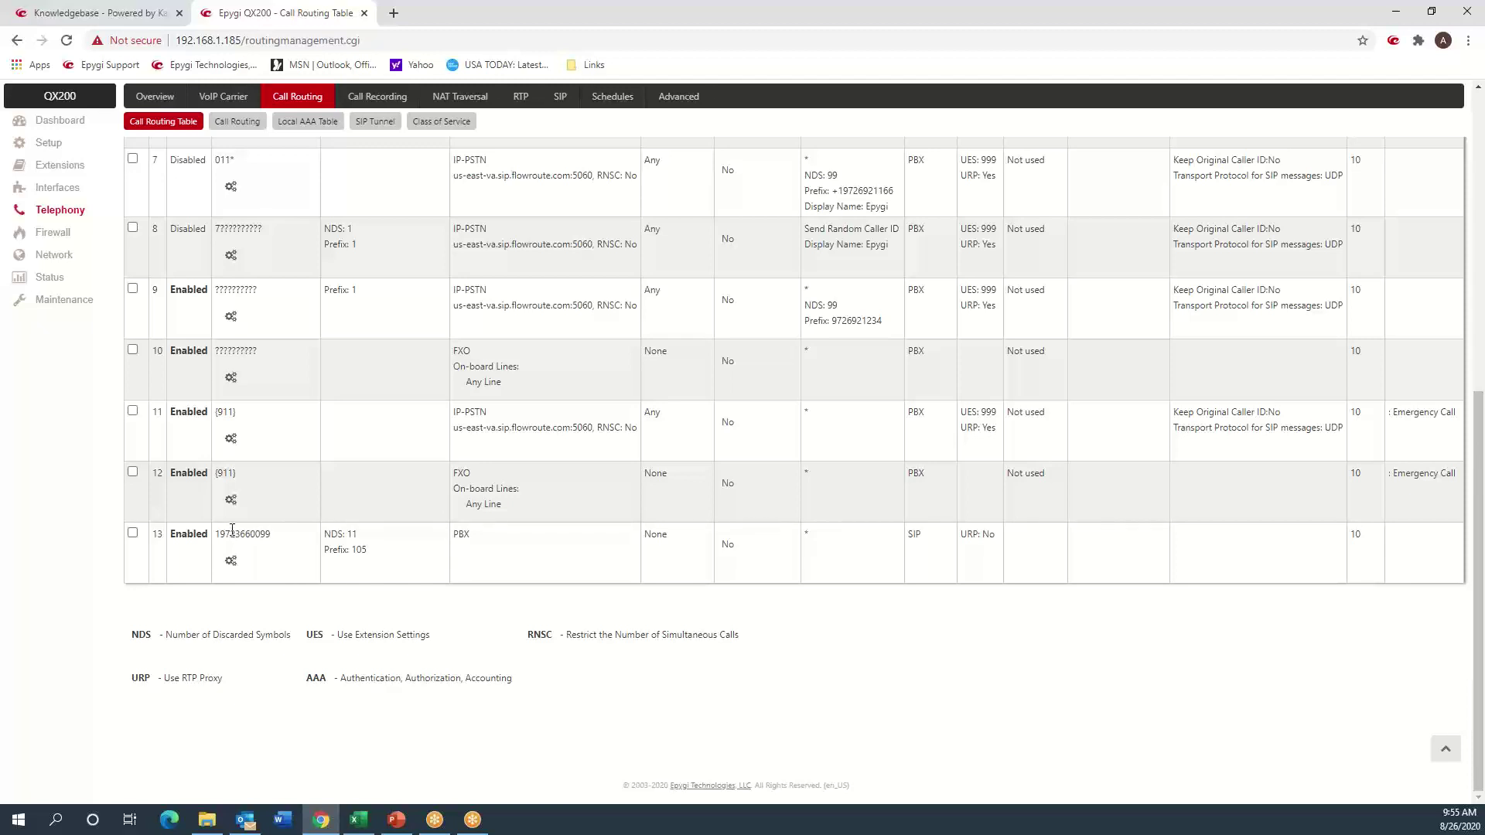
pyautogui.moveTo(232, 565)
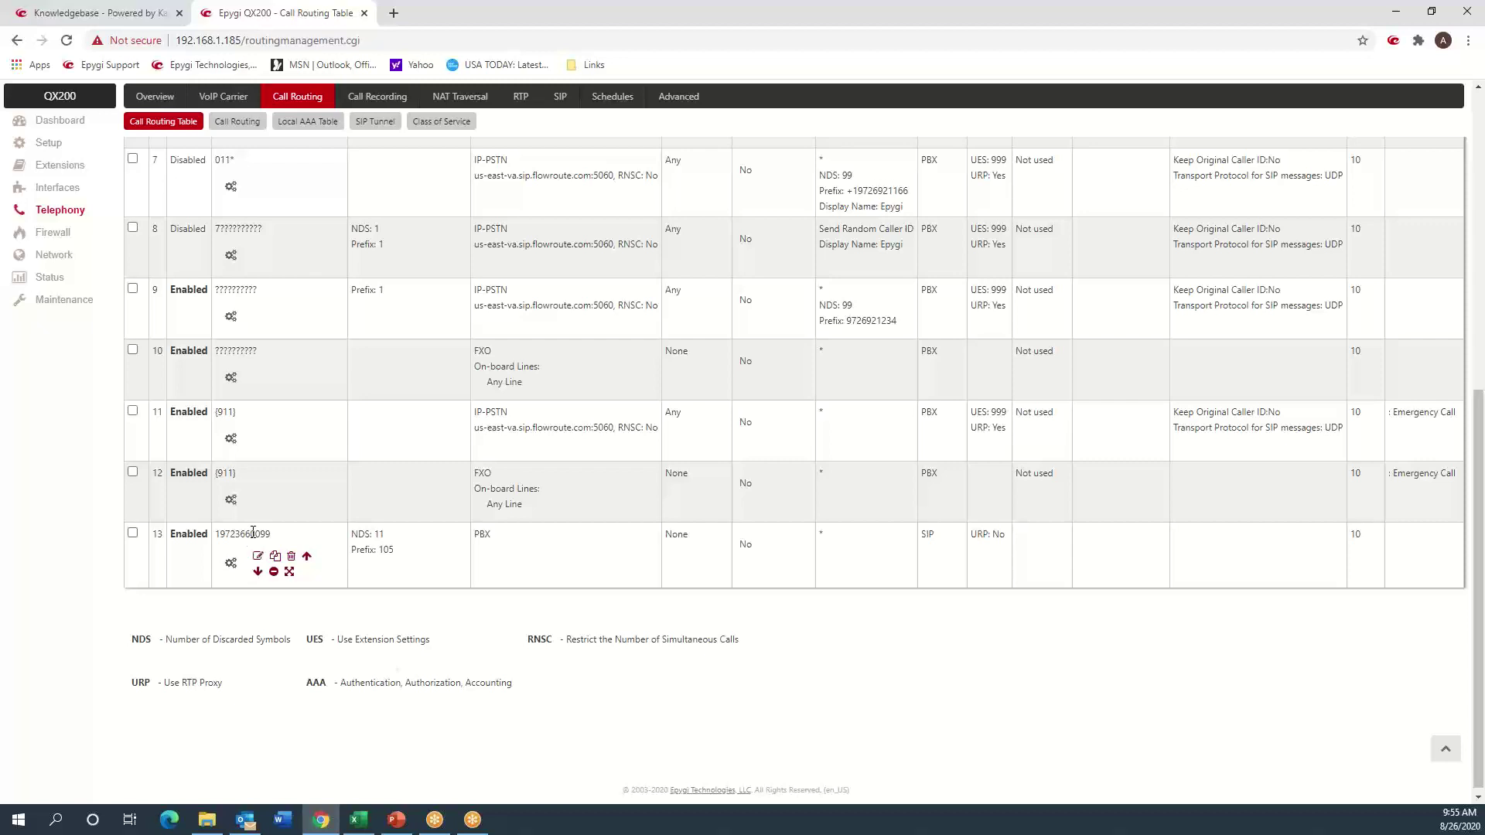
pyautogui.click(263, 560)
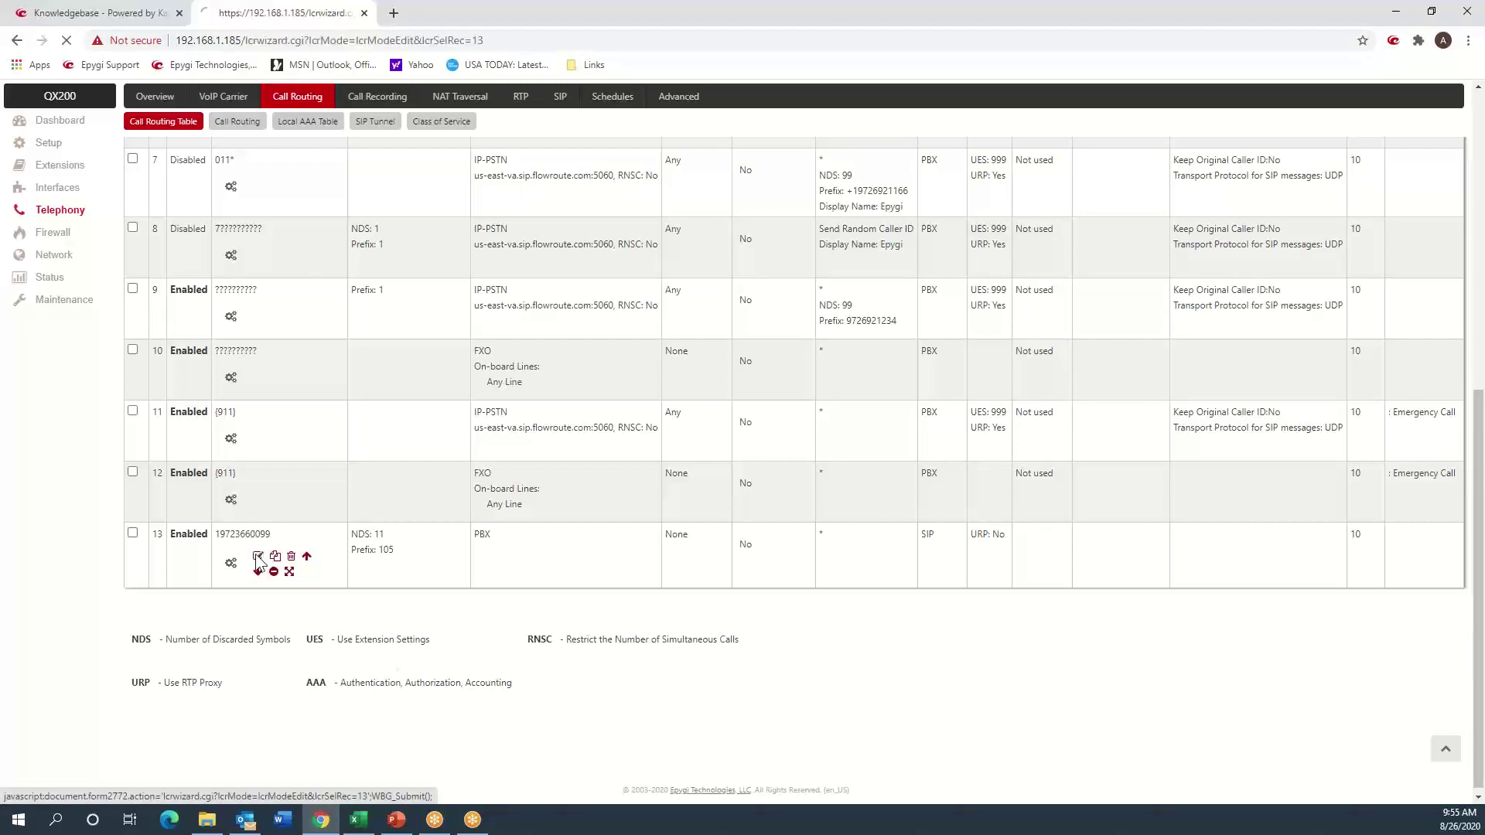
pyautogui.click(300, 434)
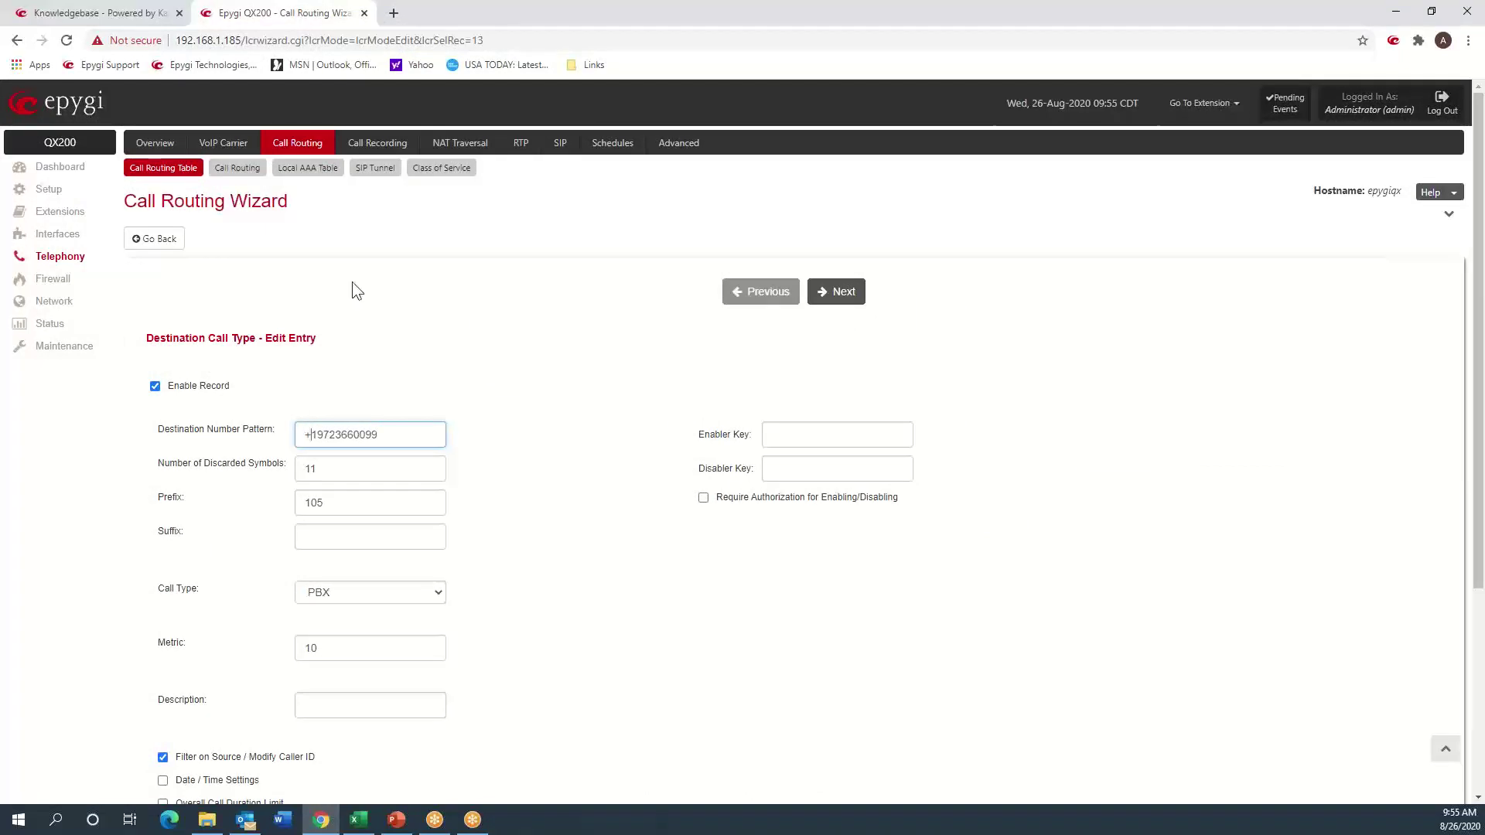
pyautogui.click(337, 473)
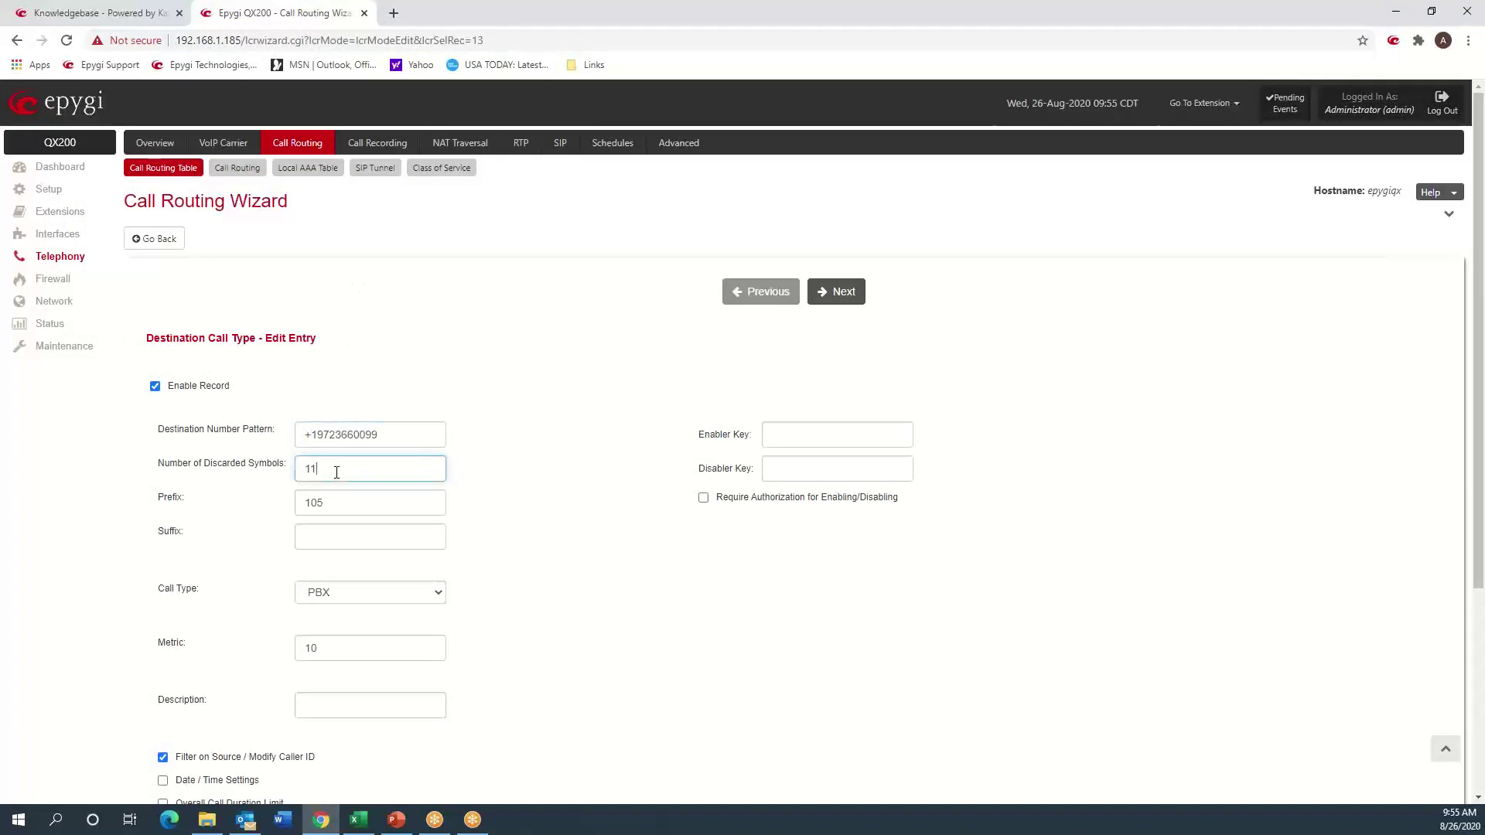
pyautogui.press('BackSpace')
pyautogui.write('2')
# - Step through the remaining wizard pages and finish to save the edited rule 13
pyautogui.click(833, 298)
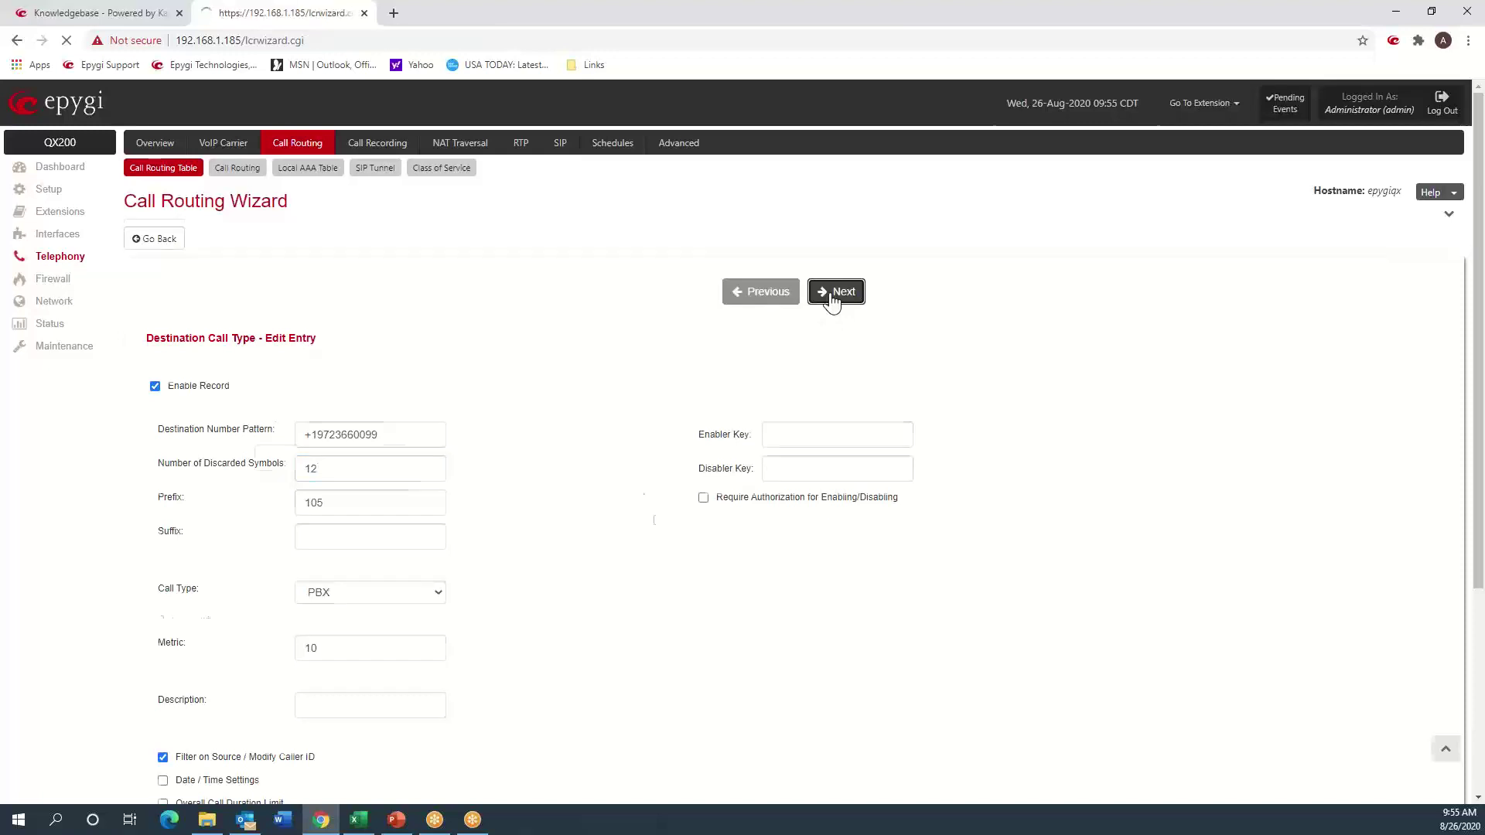
pyautogui.click(833, 294)
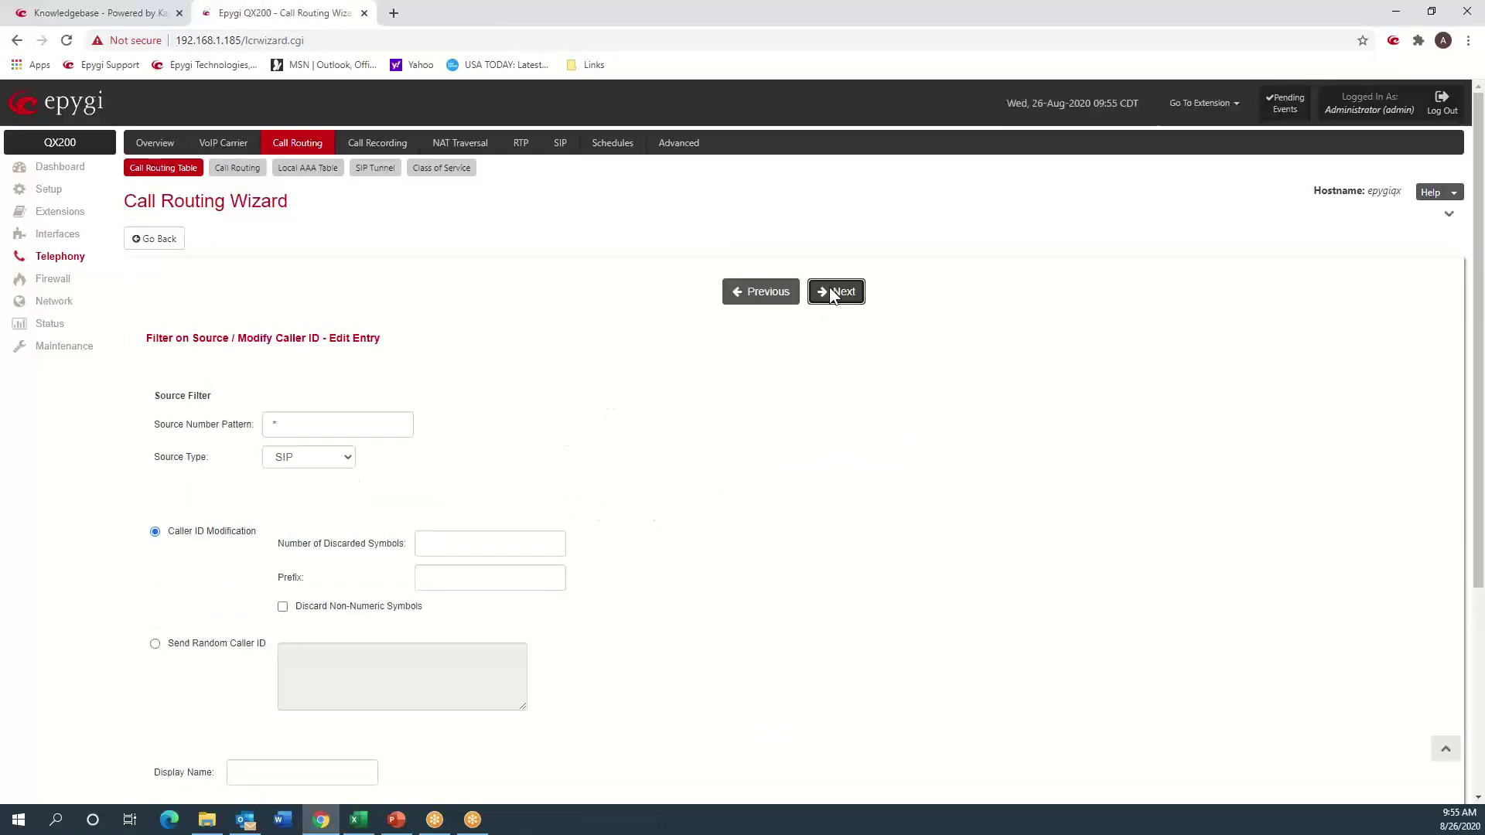
pyautogui.click(833, 295)
pyautogui.click(832, 294)
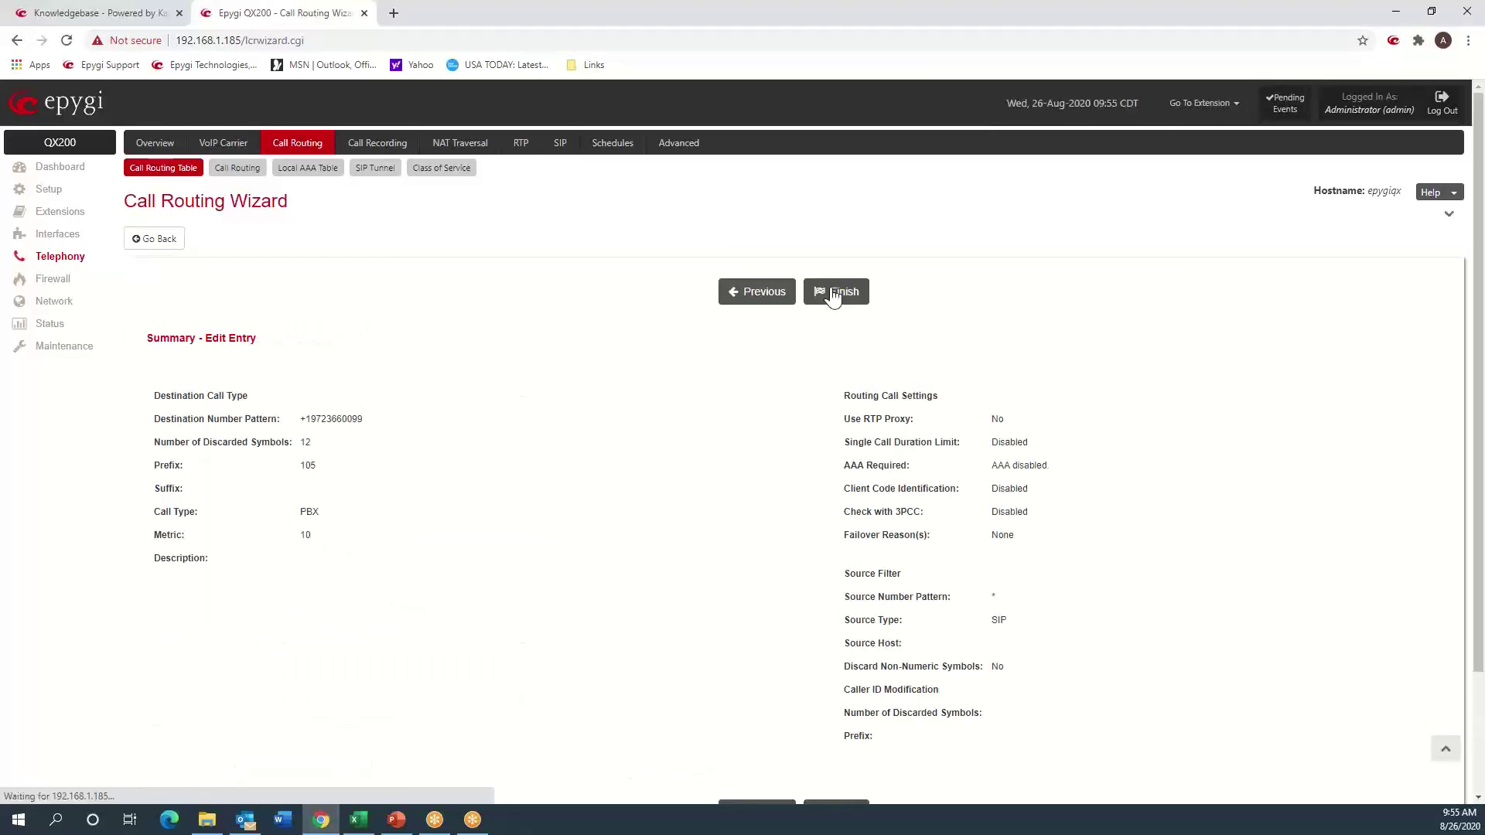
pyautogui.click(833, 295)
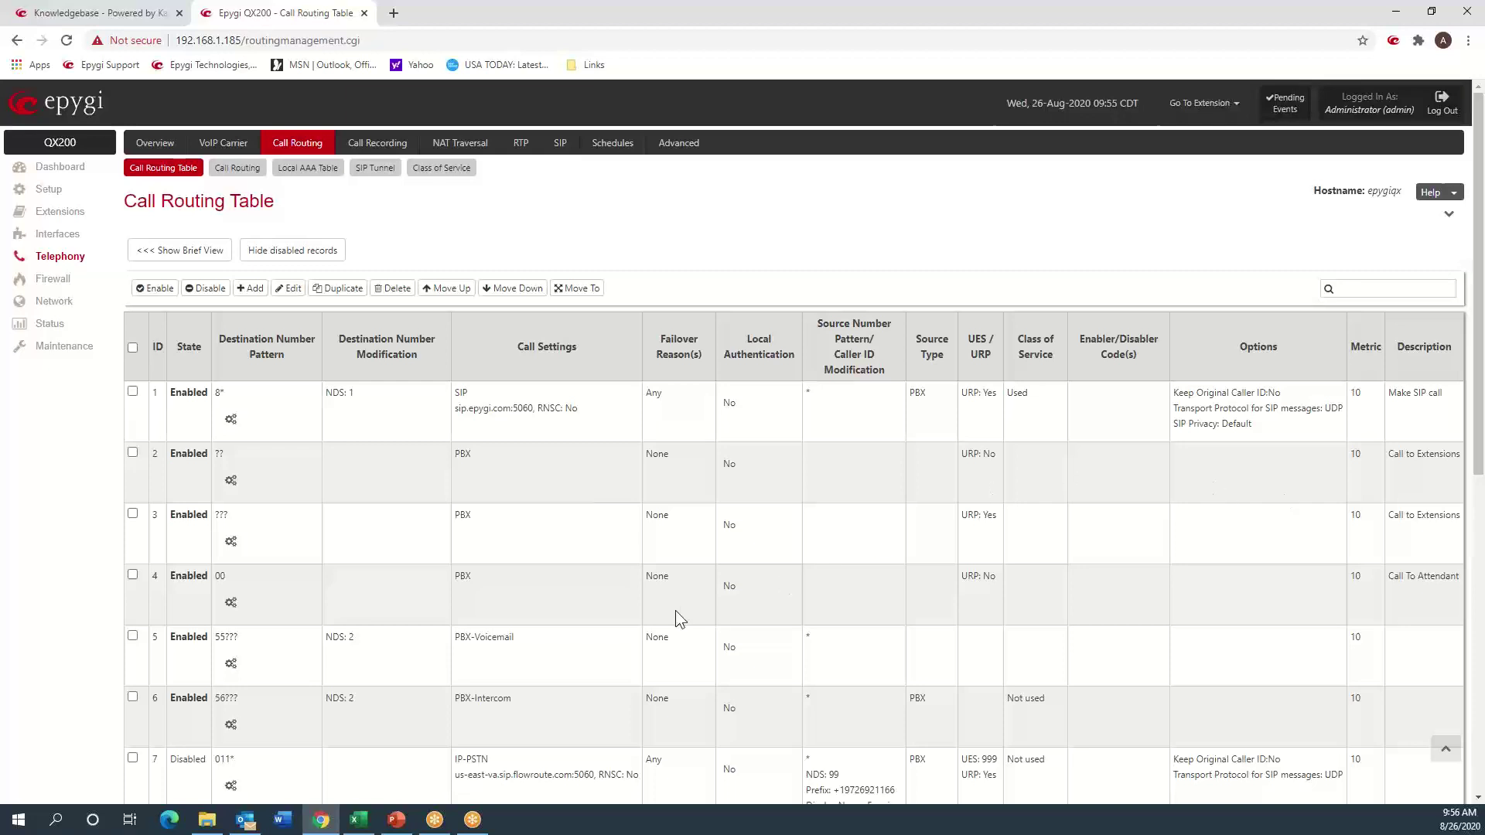
# - Scroll to rule 13 and highlight its 105 prefix, then go to the Schedules tab
pyautogui.scroll(-5, 675, 610)
pyautogui.scroll(-2, 675, 610)
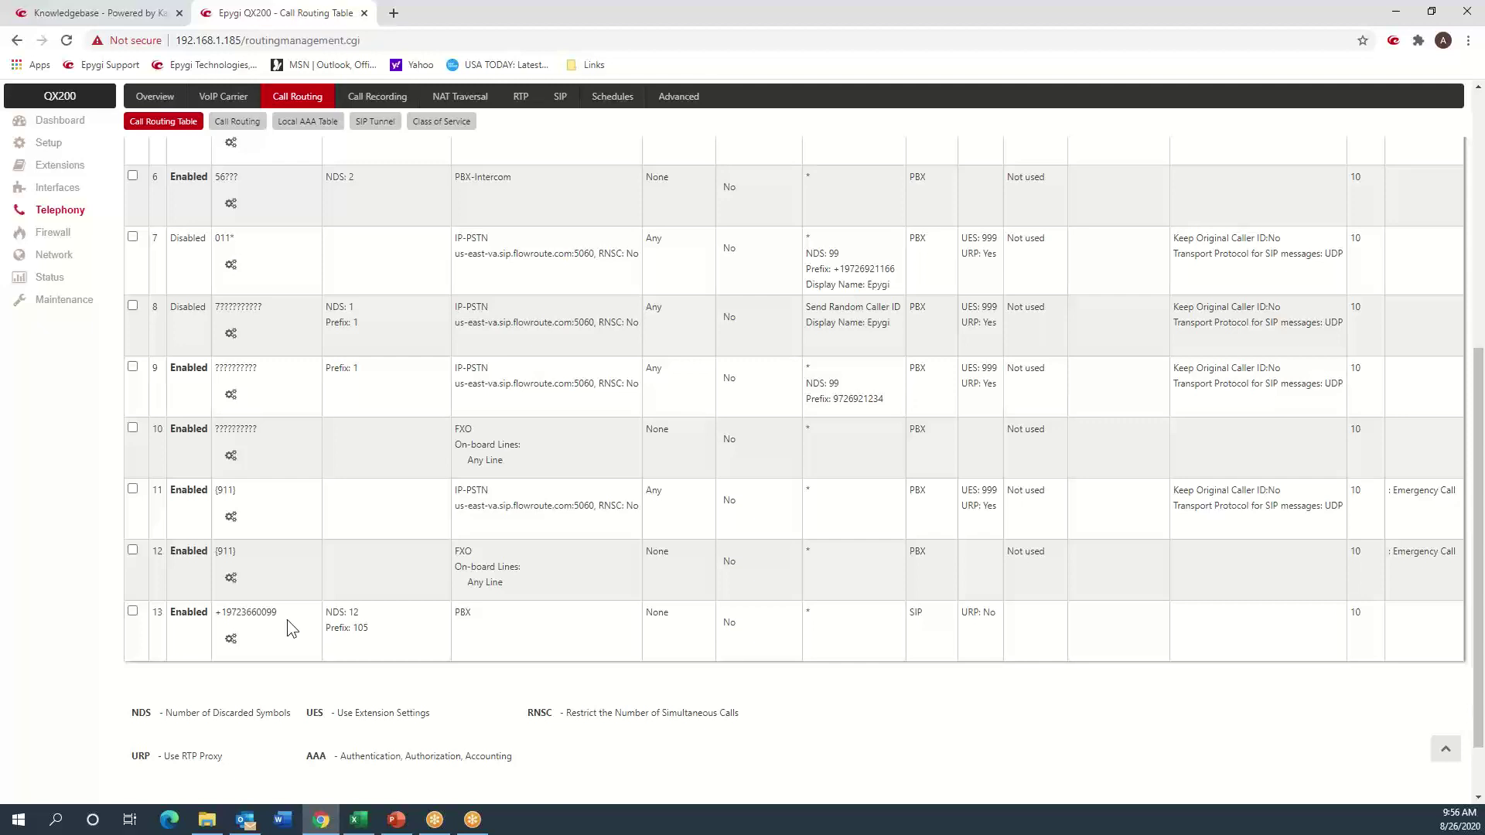
pyautogui.moveTo(369, 627); pyautogui.dragTo(352, 632)
pyautogui.scroll(2, 386, 618)
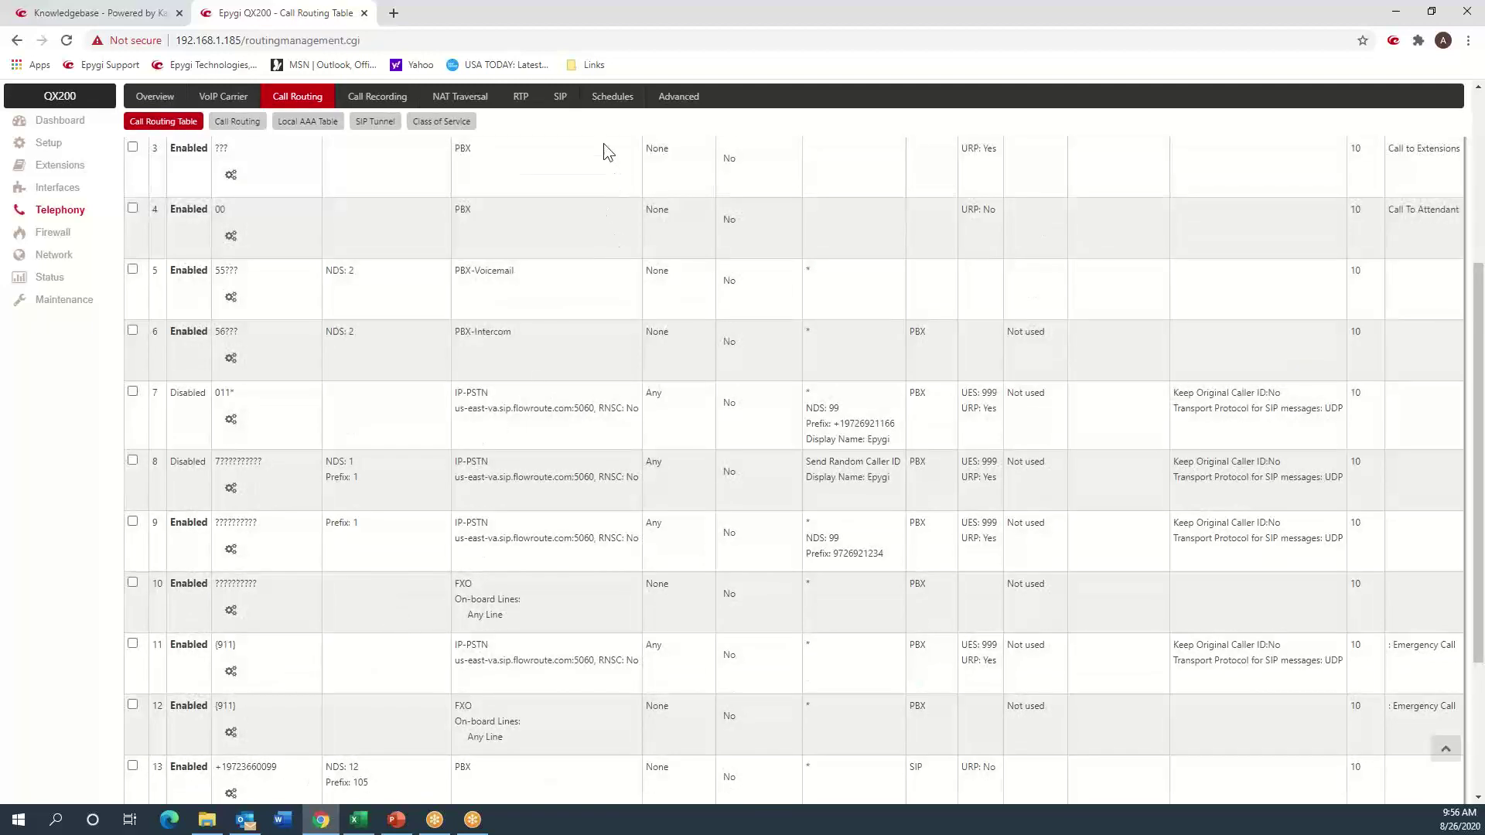
pyautogui.click(610, 100)
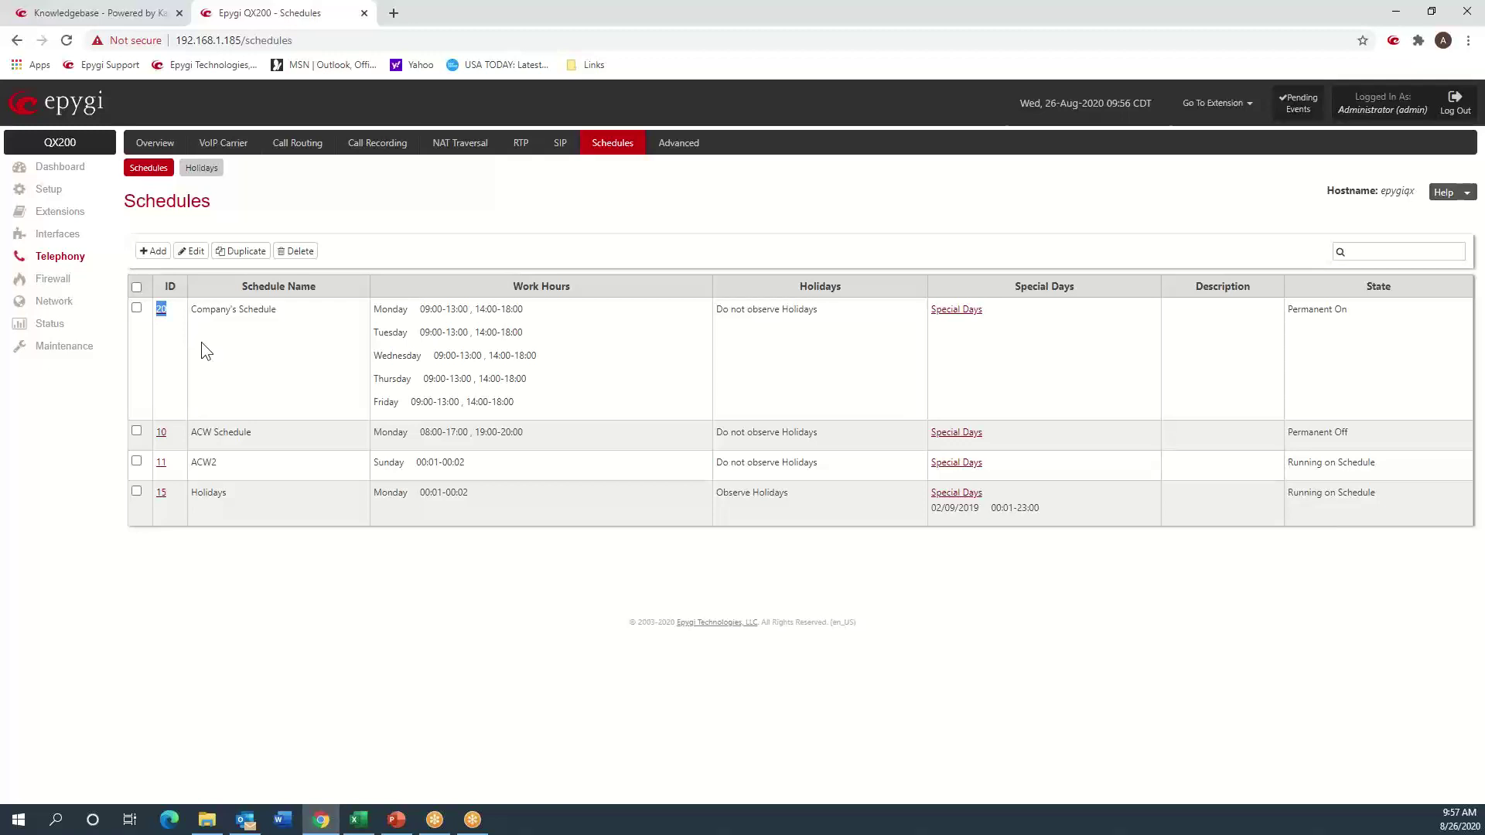
# - Highlight Company's Schedule Monday work hours (09:00-13:00, 14:00-18:00), then clear the highlight
pyautogui.moveTo(418, 308); pyautogui.dragTo(524, 308)
pyautogui.click(519, 372)
# - Open rule 13 of the Call Routing Table for editing and tick Date / Time Settings
pyautogui.click(297, 144)
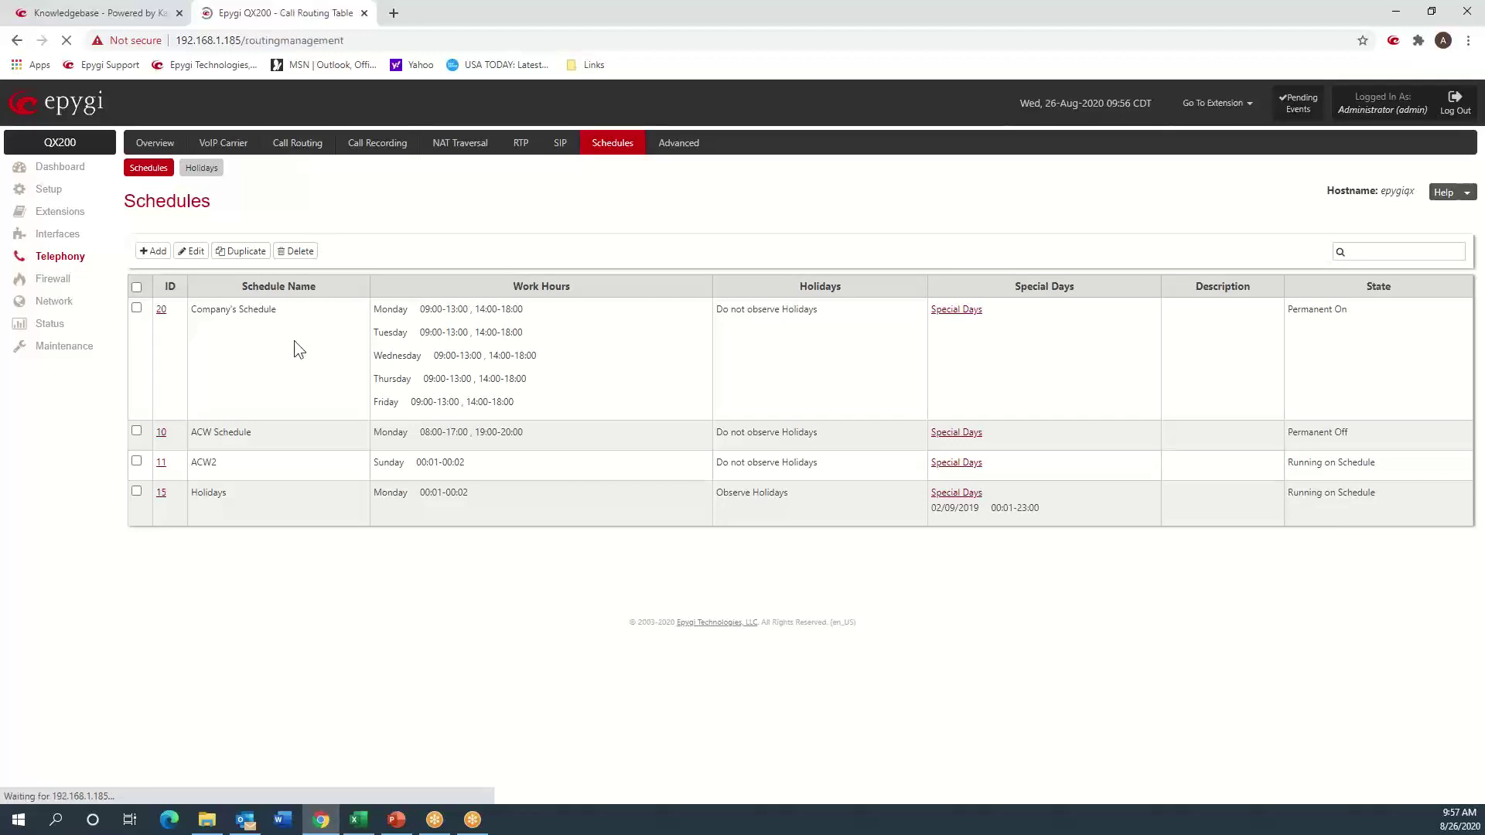
pyautogui.scroll(-7, 259, 536)
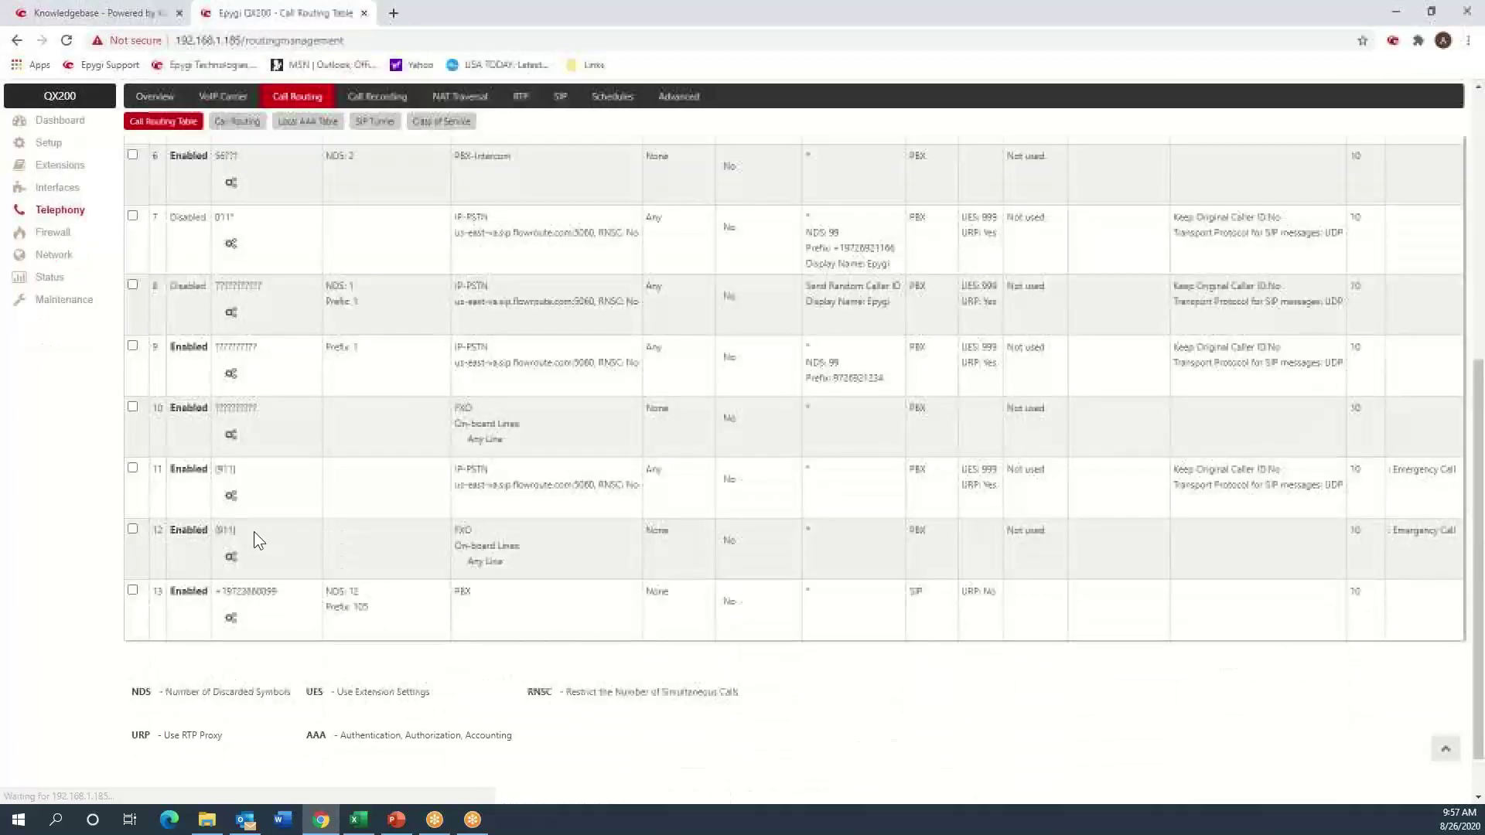
pyautogui.click(232, 619)
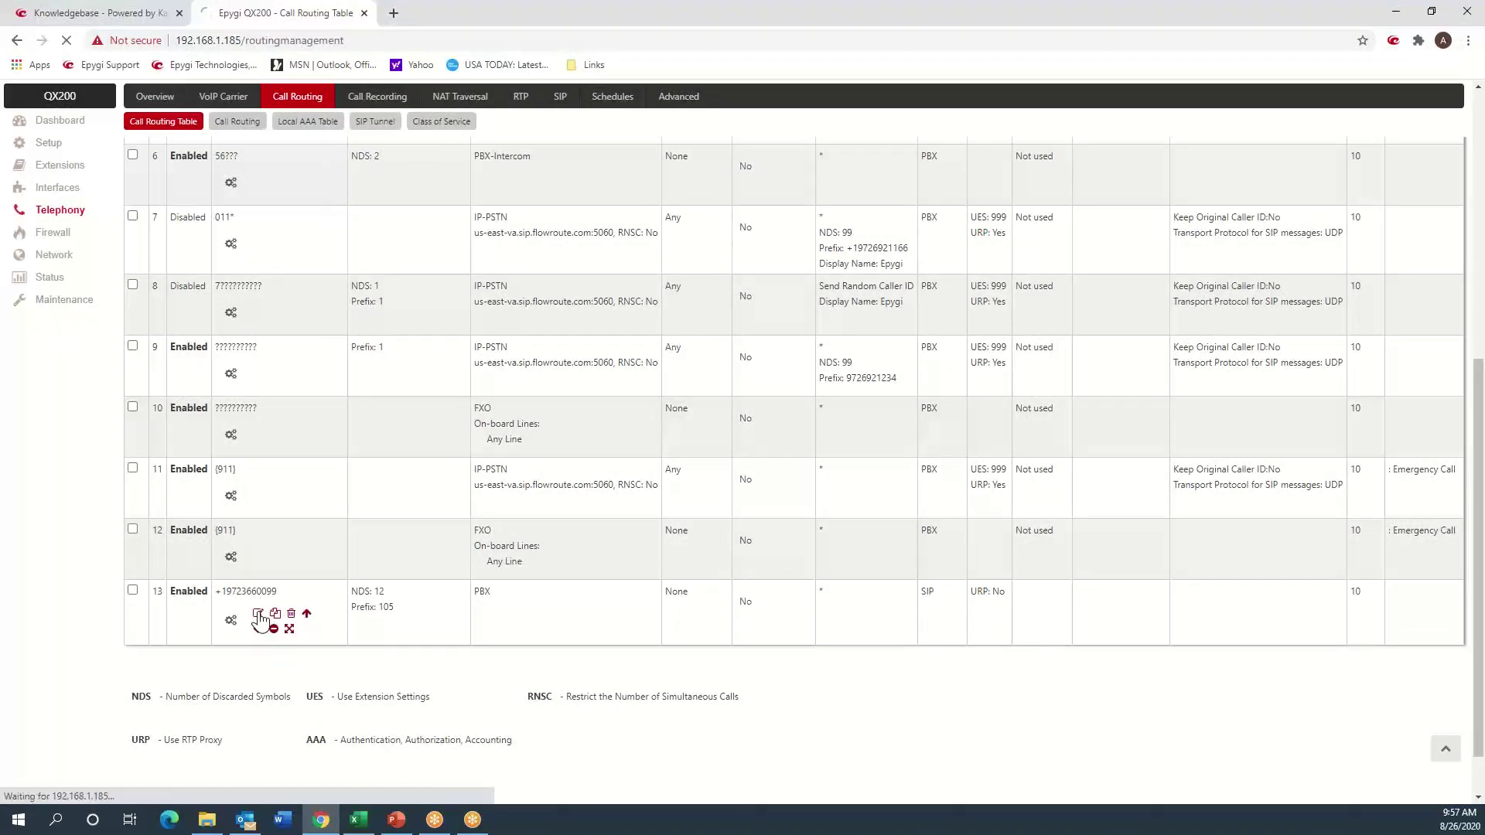
pyautogui.click(258, 613)
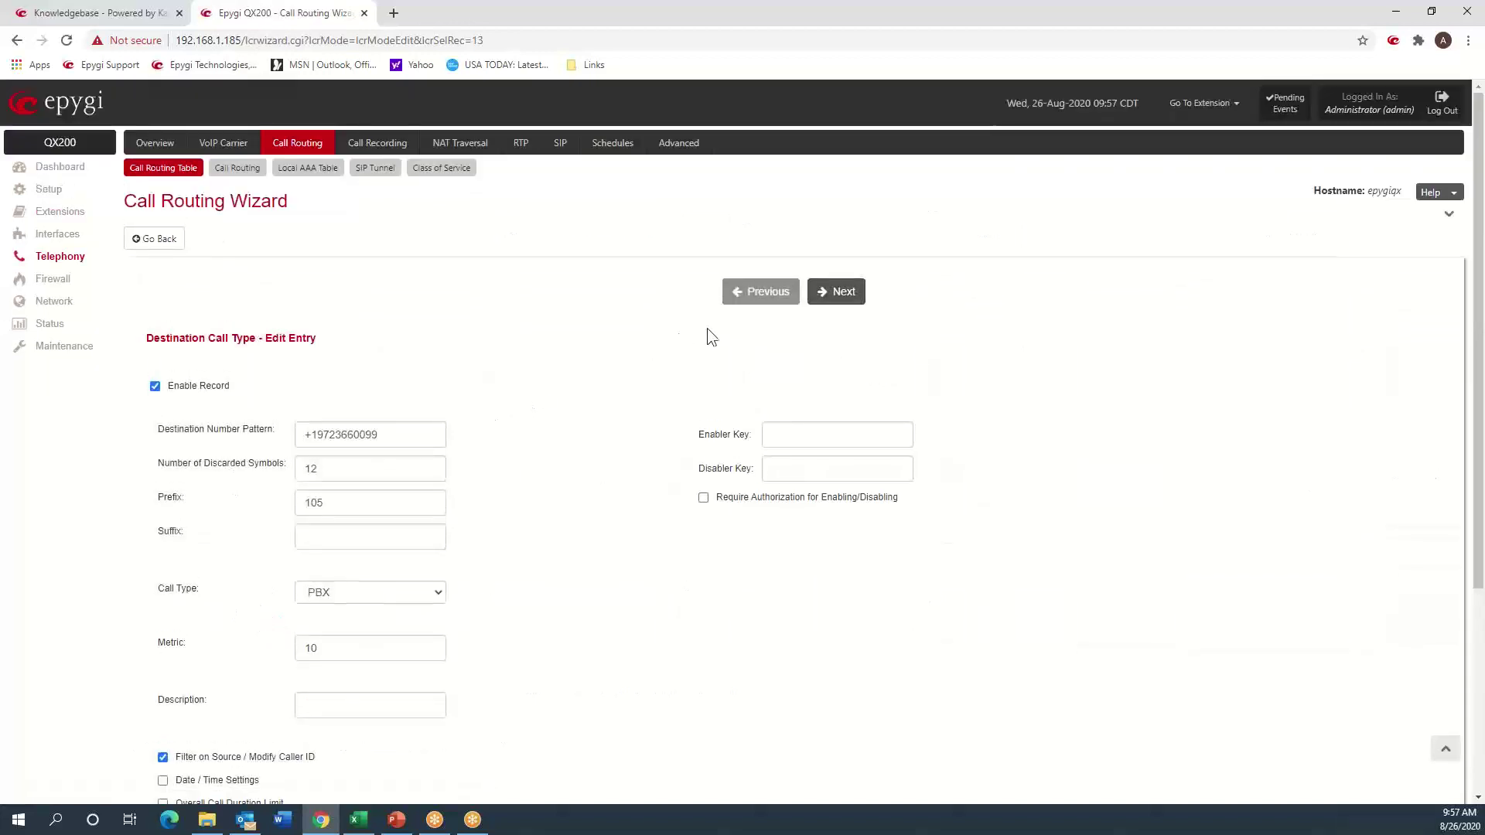
pyautogui.scroll(-4, 519, 486)
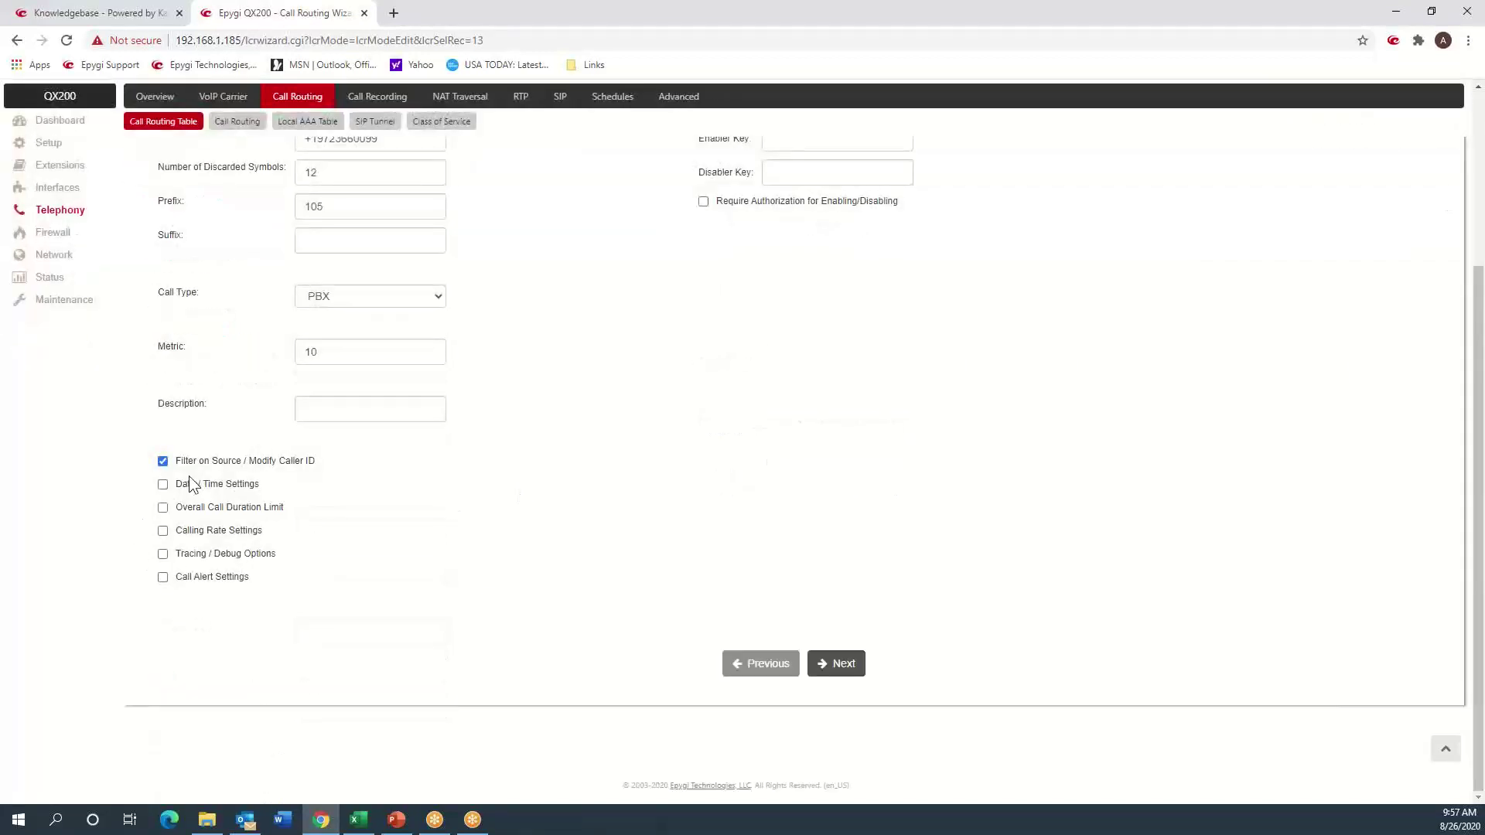
pyautogui.click(190, 487)
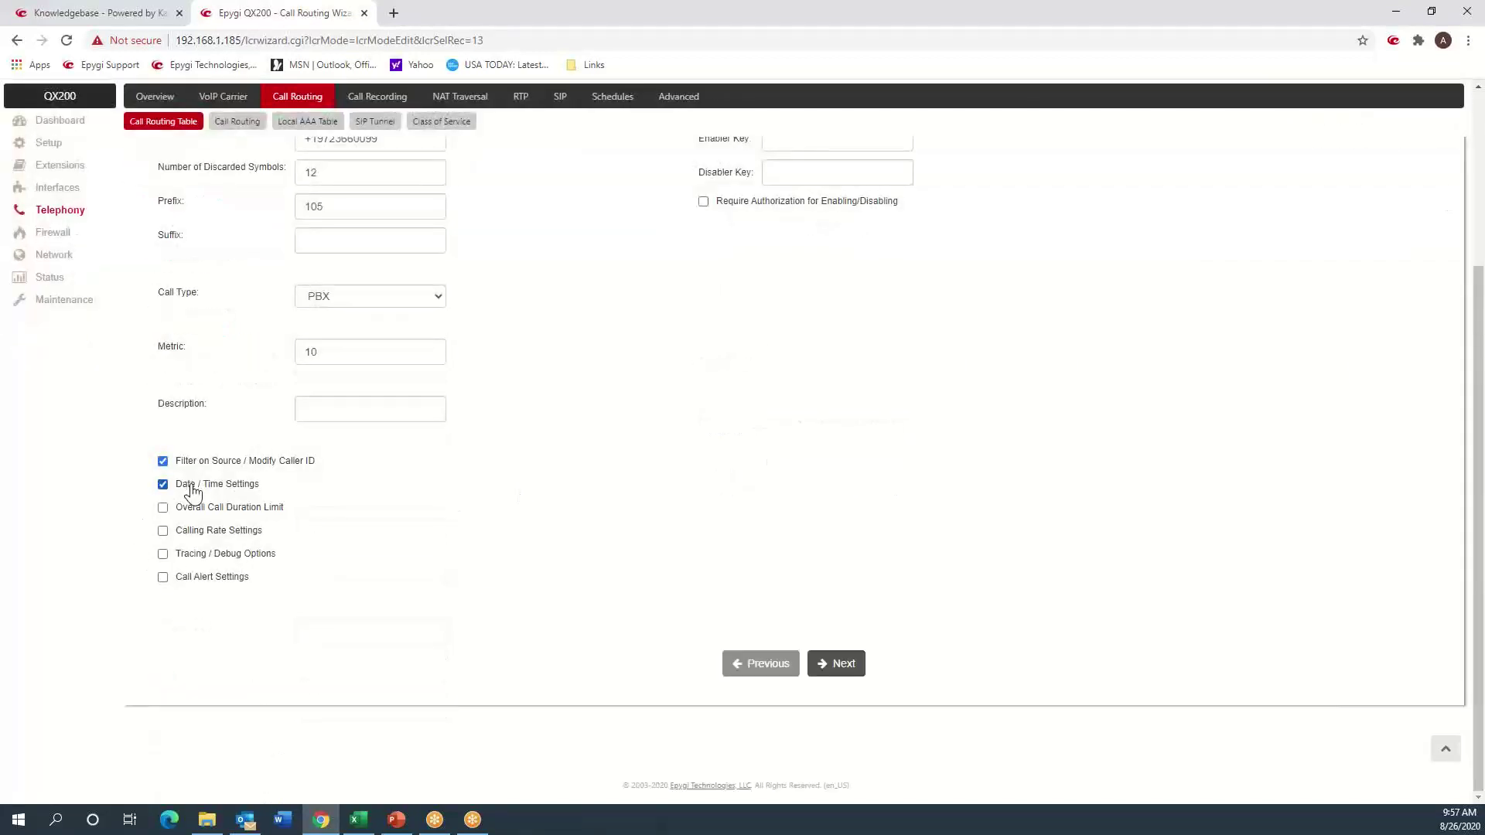
# - Step through the wizard, choose Company's Schedule for rule 13, and finish
pyautogui.click(842, 680)
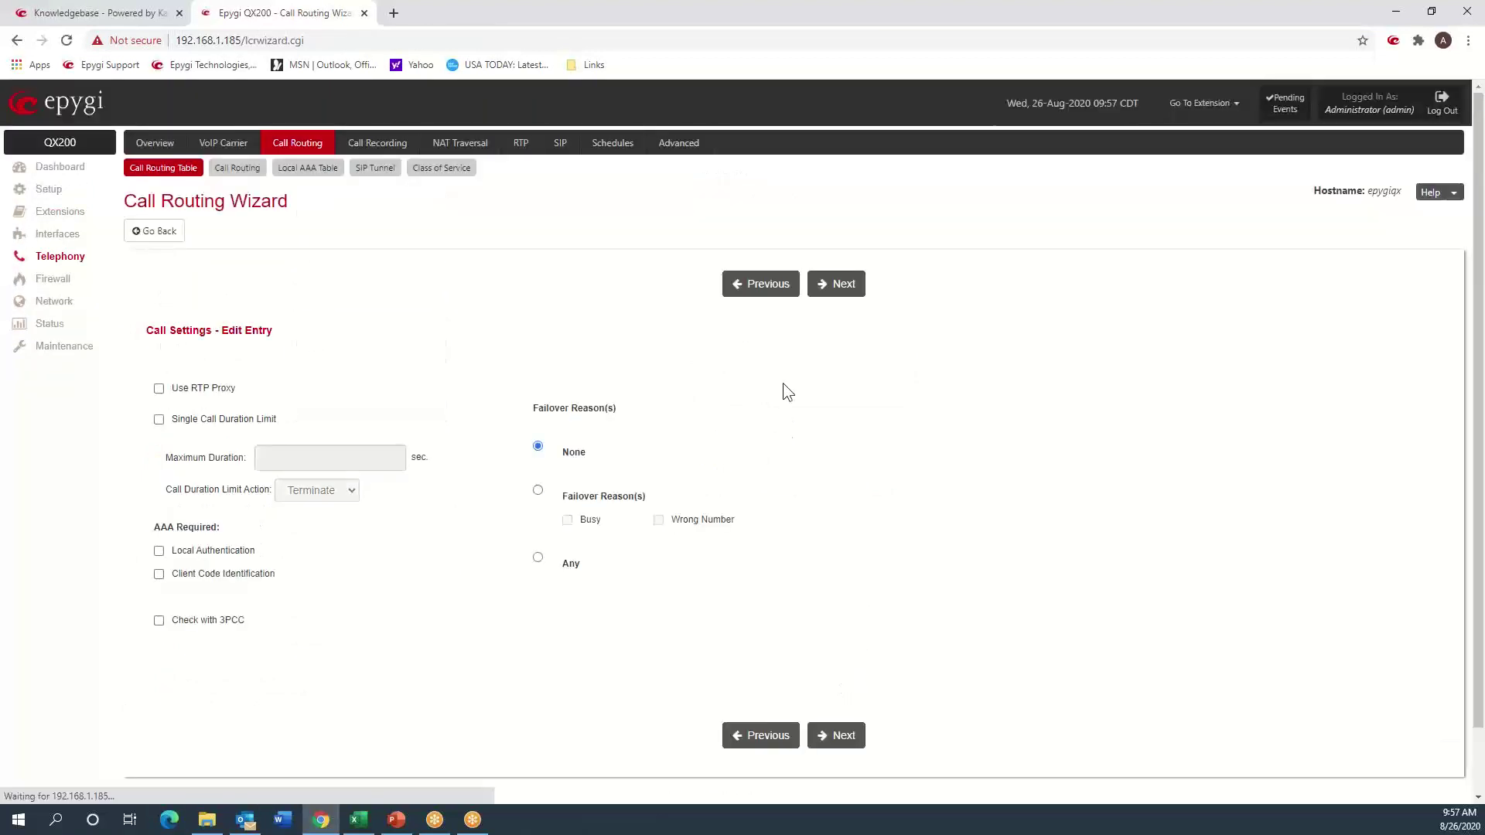
pyautogui.click(834, 283)
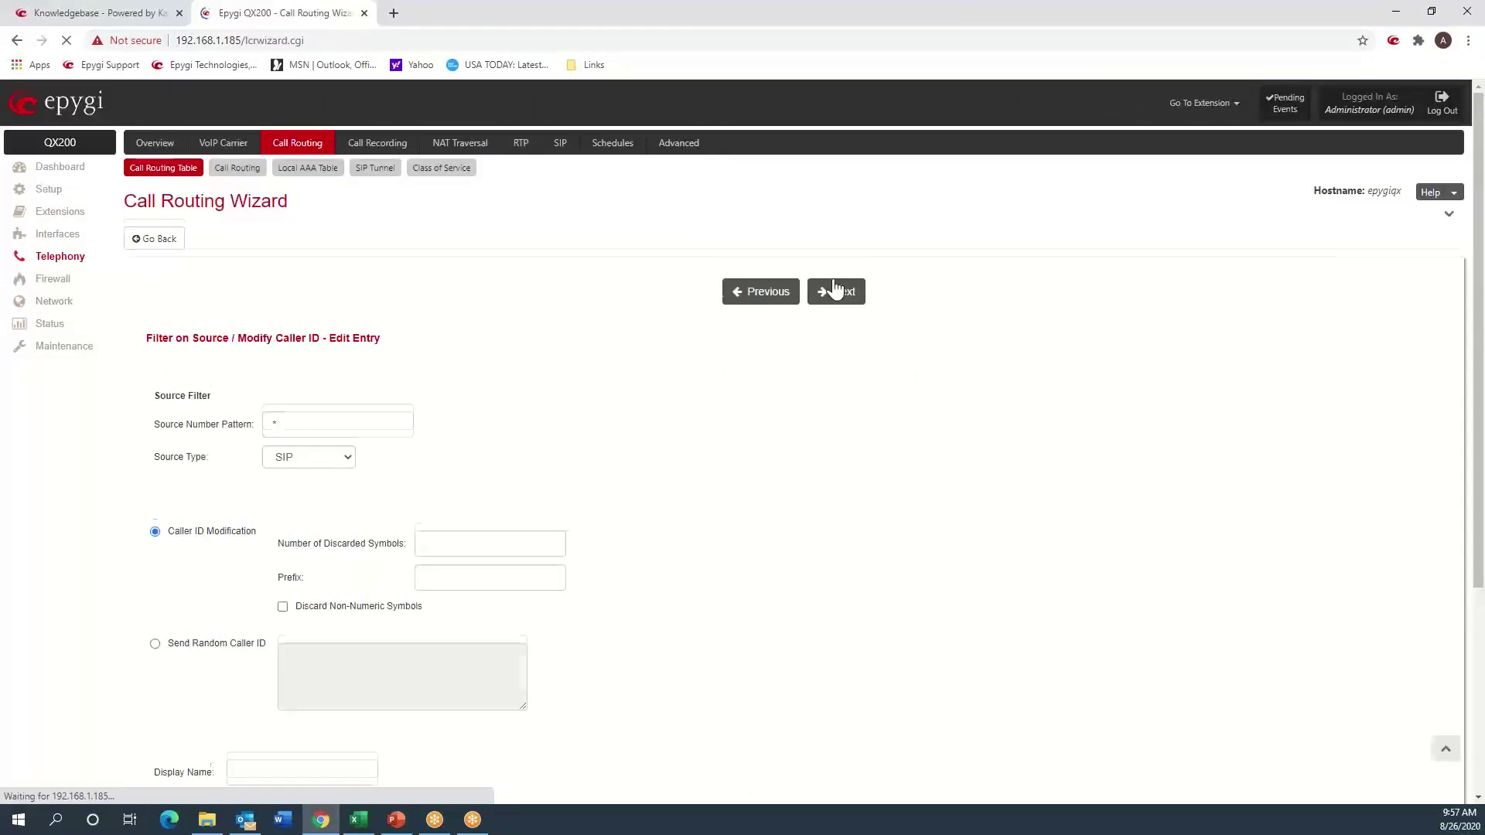
pyautogui.click(833, 283)
pyautogui.click(838, 292)
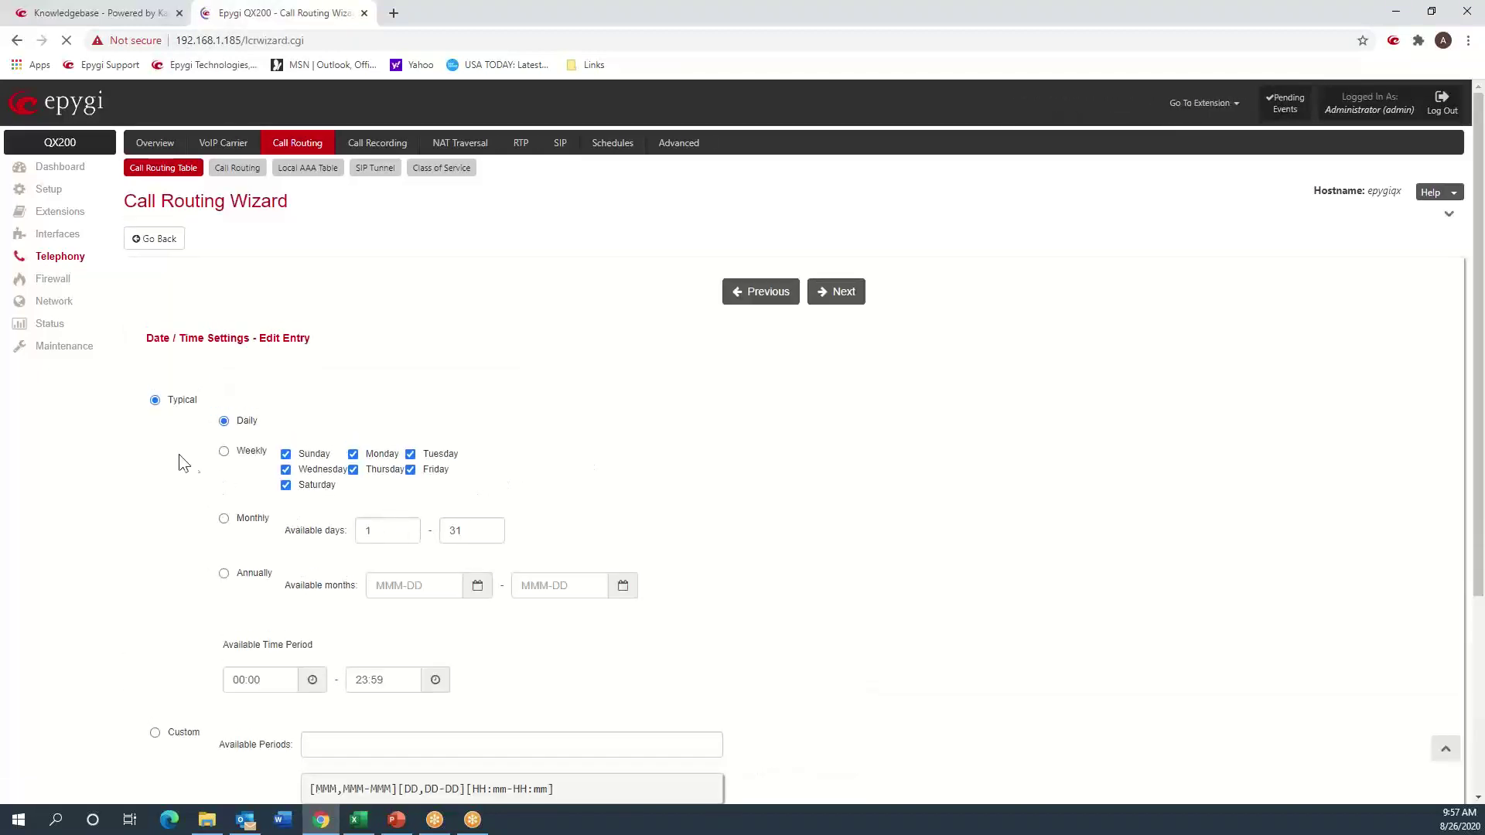
pyautogui.scroll(-4, 172, 481)
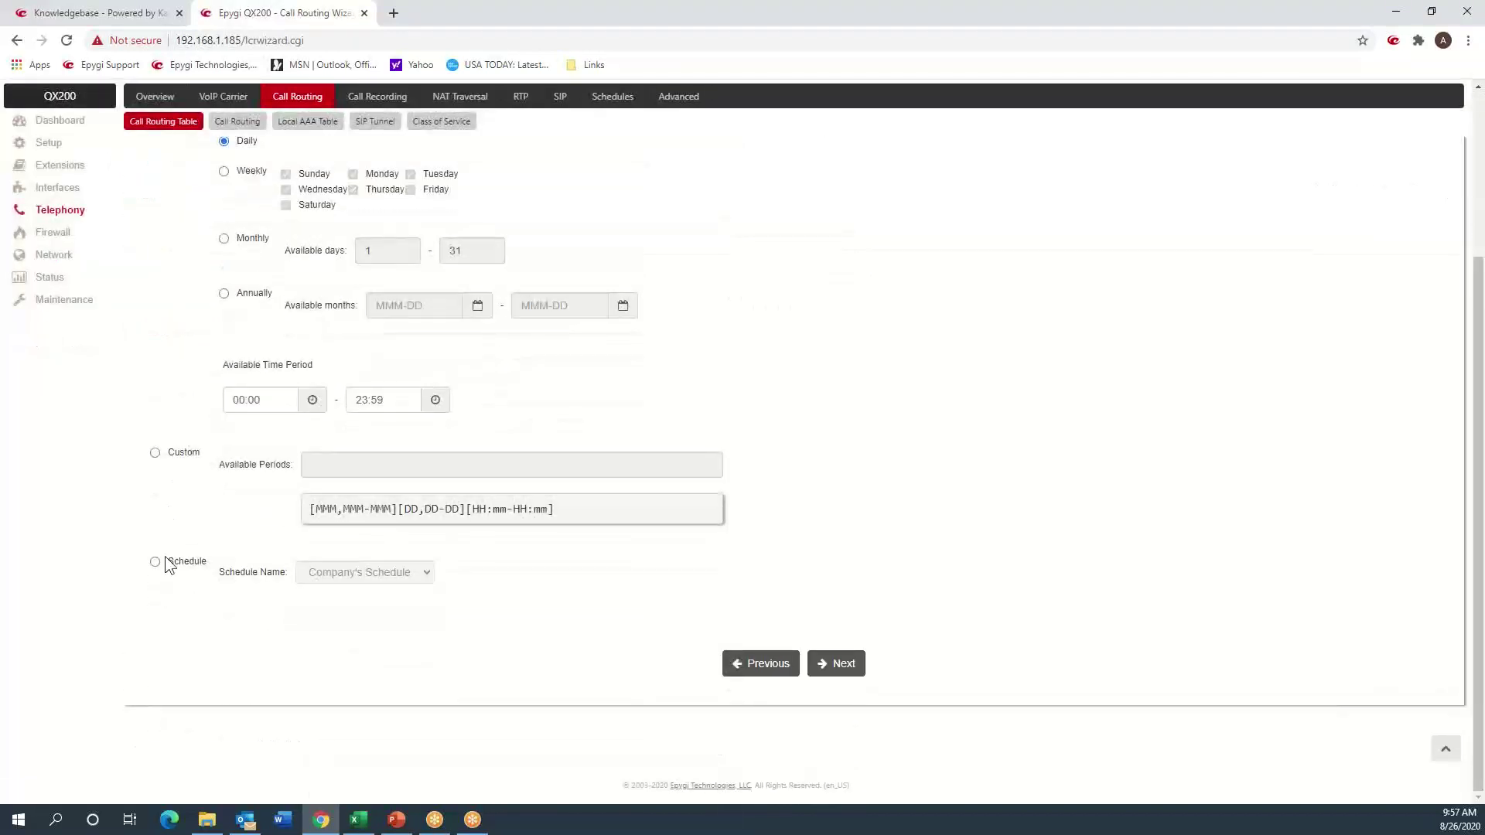
pyautogui.click(156, 562)
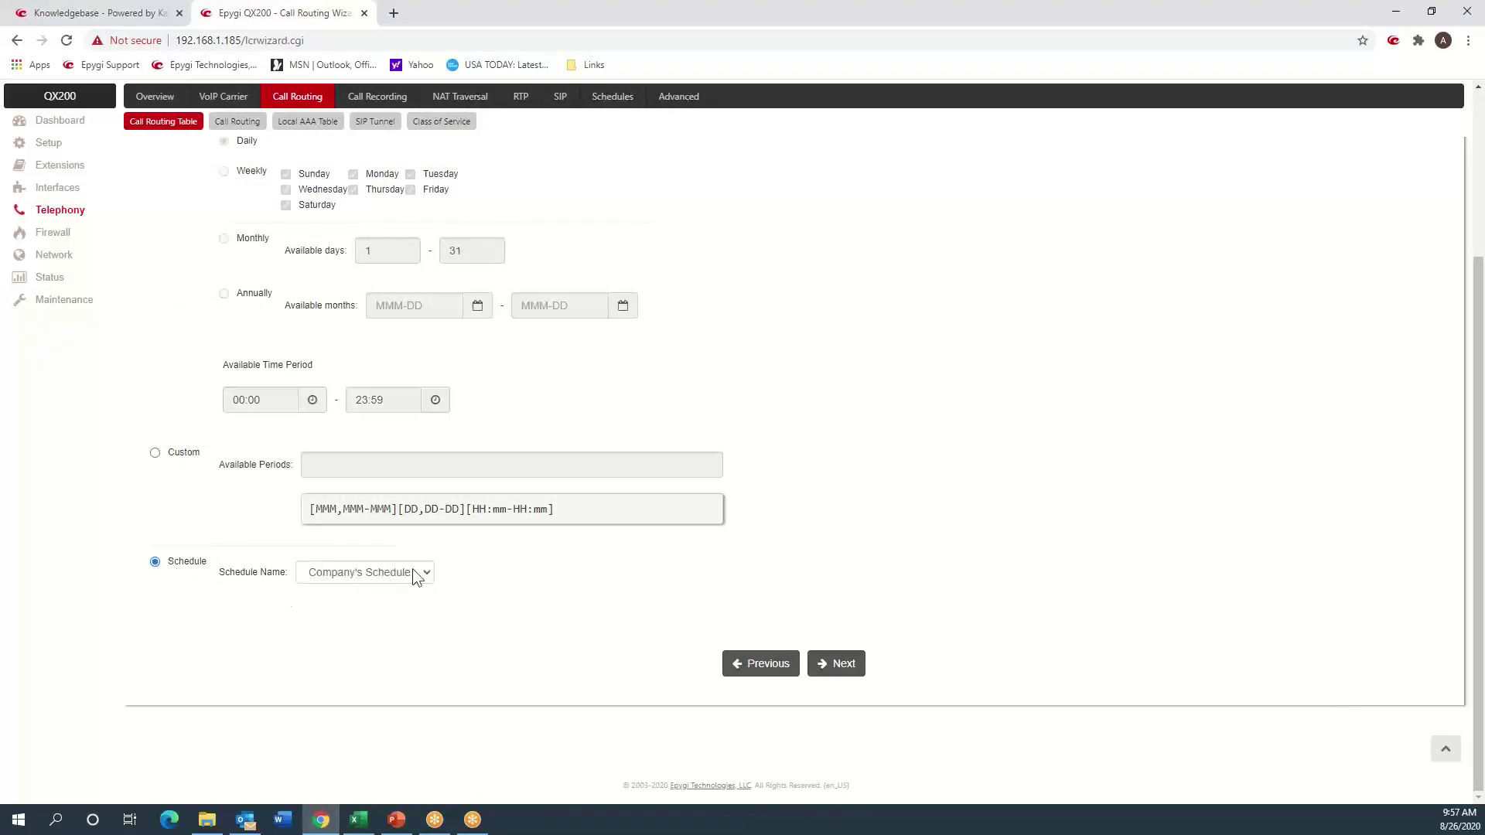
pyautogui.click(830, 661)
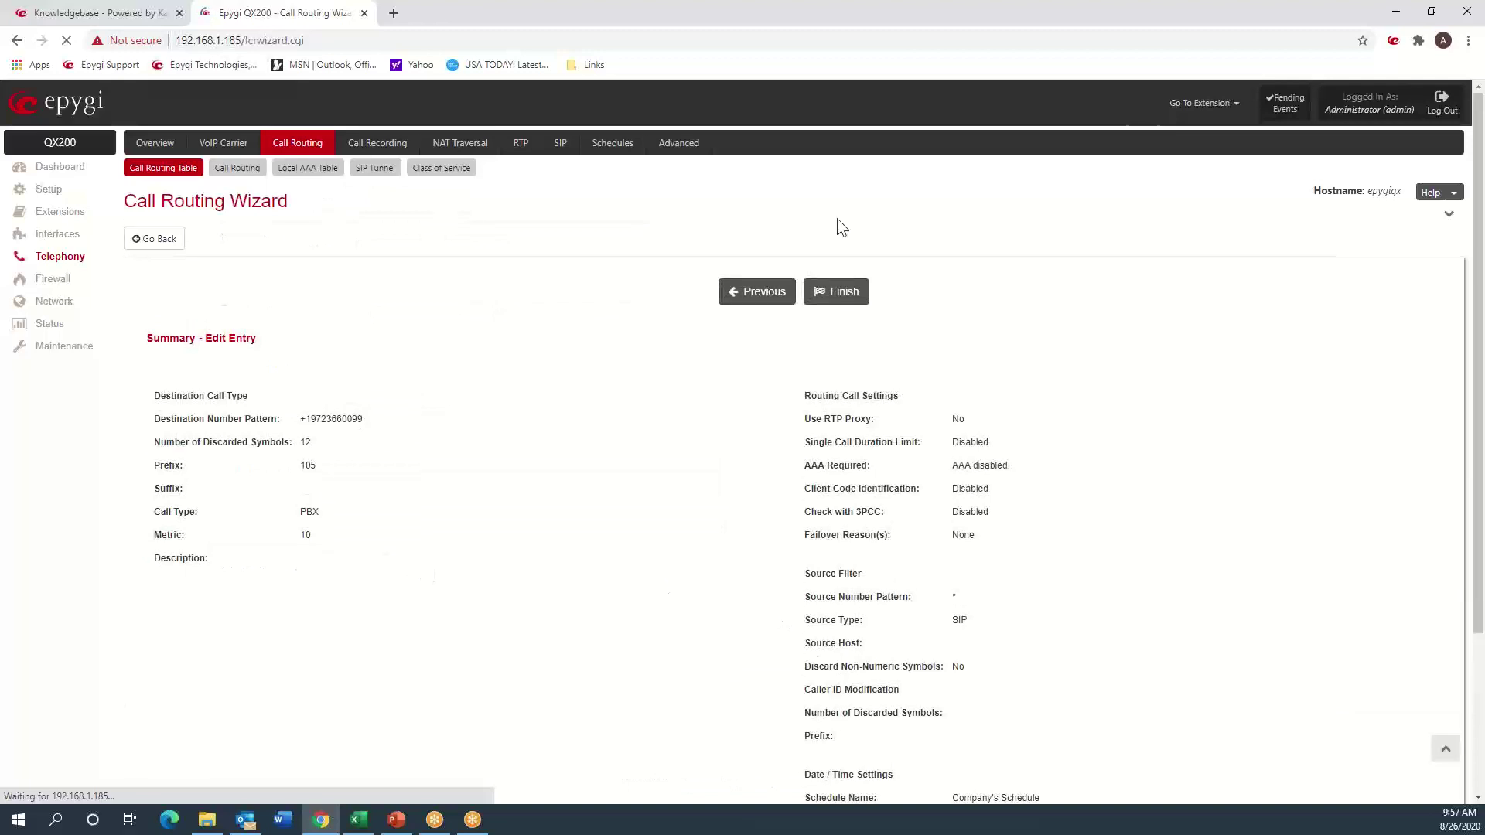
pyautogui.click(838, 292)
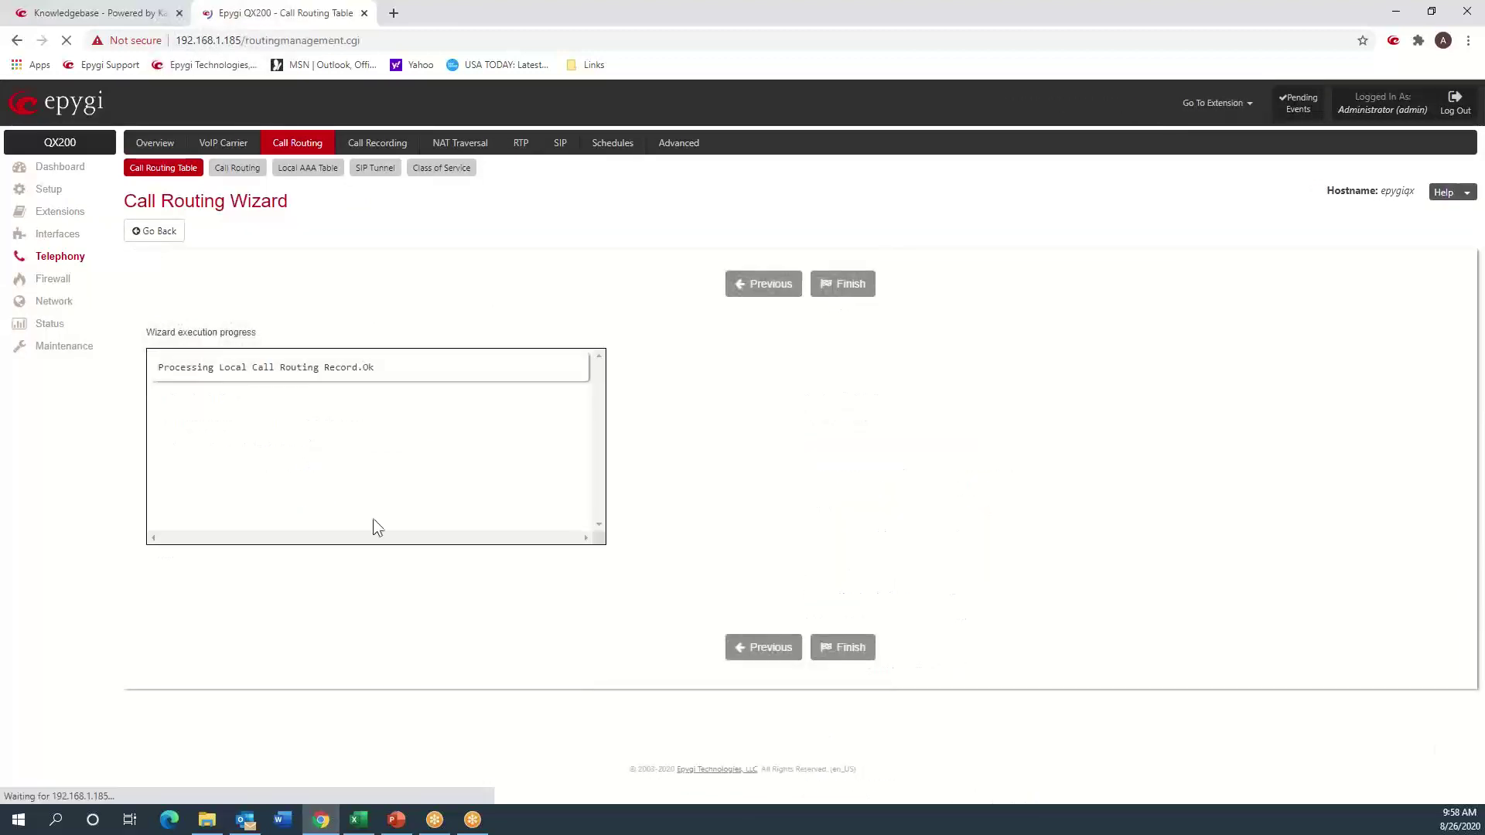
pyautogui.scroll(-8, 296, 555)
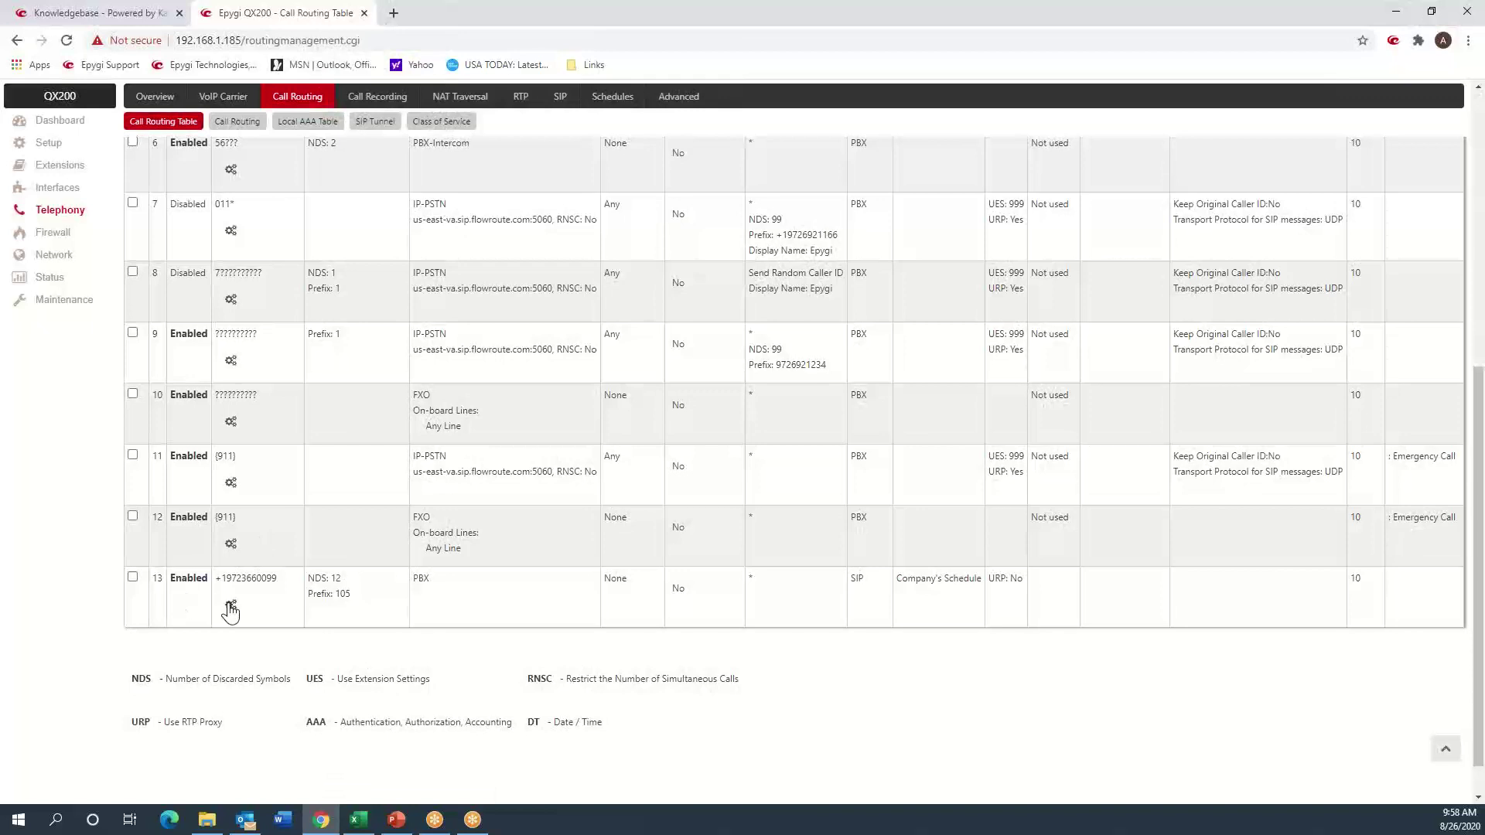
pyautogui.moveTo(231, 611)
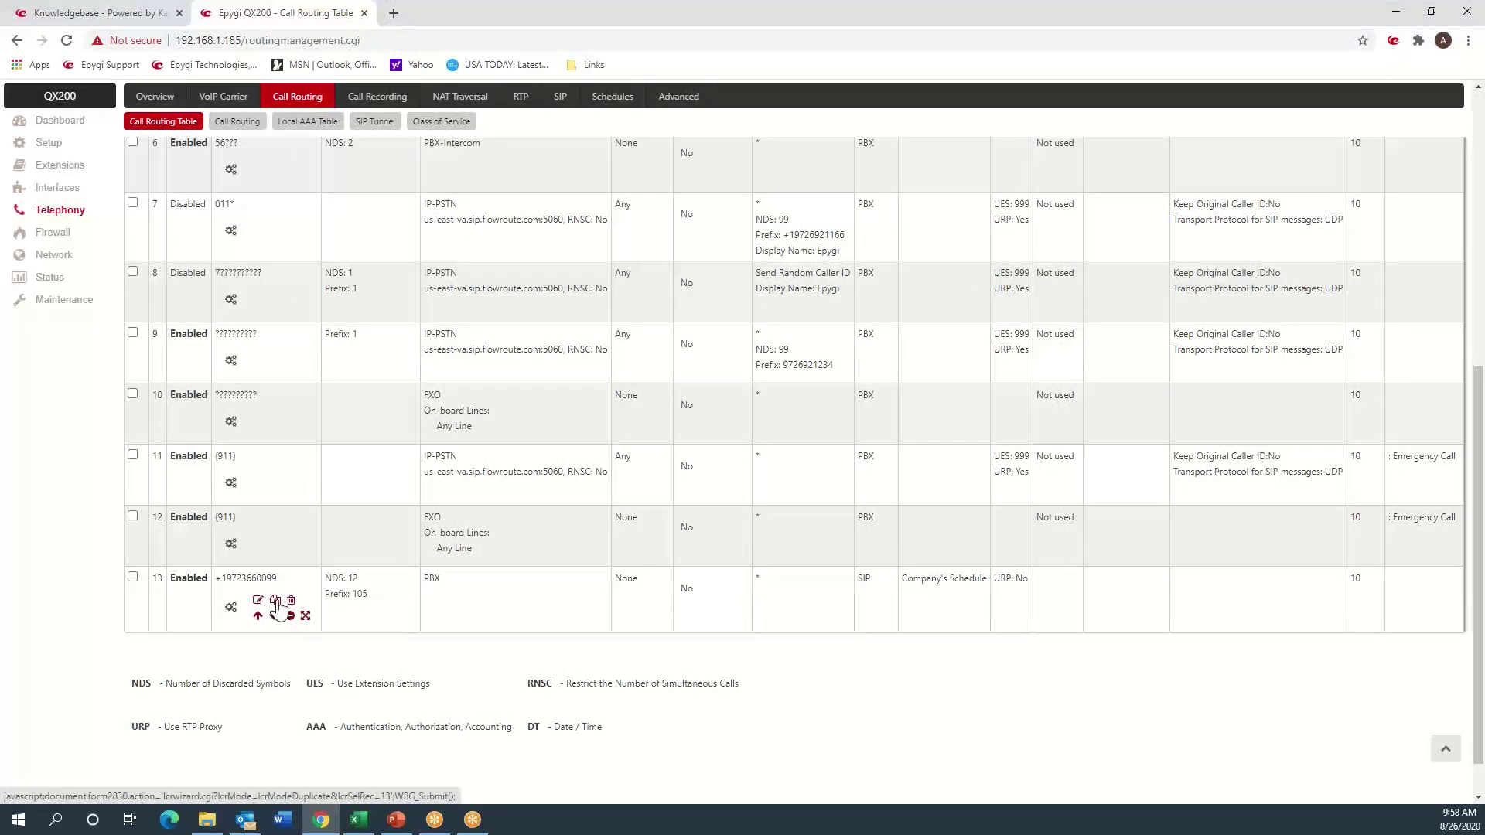
pyautogui.click(277, 607)
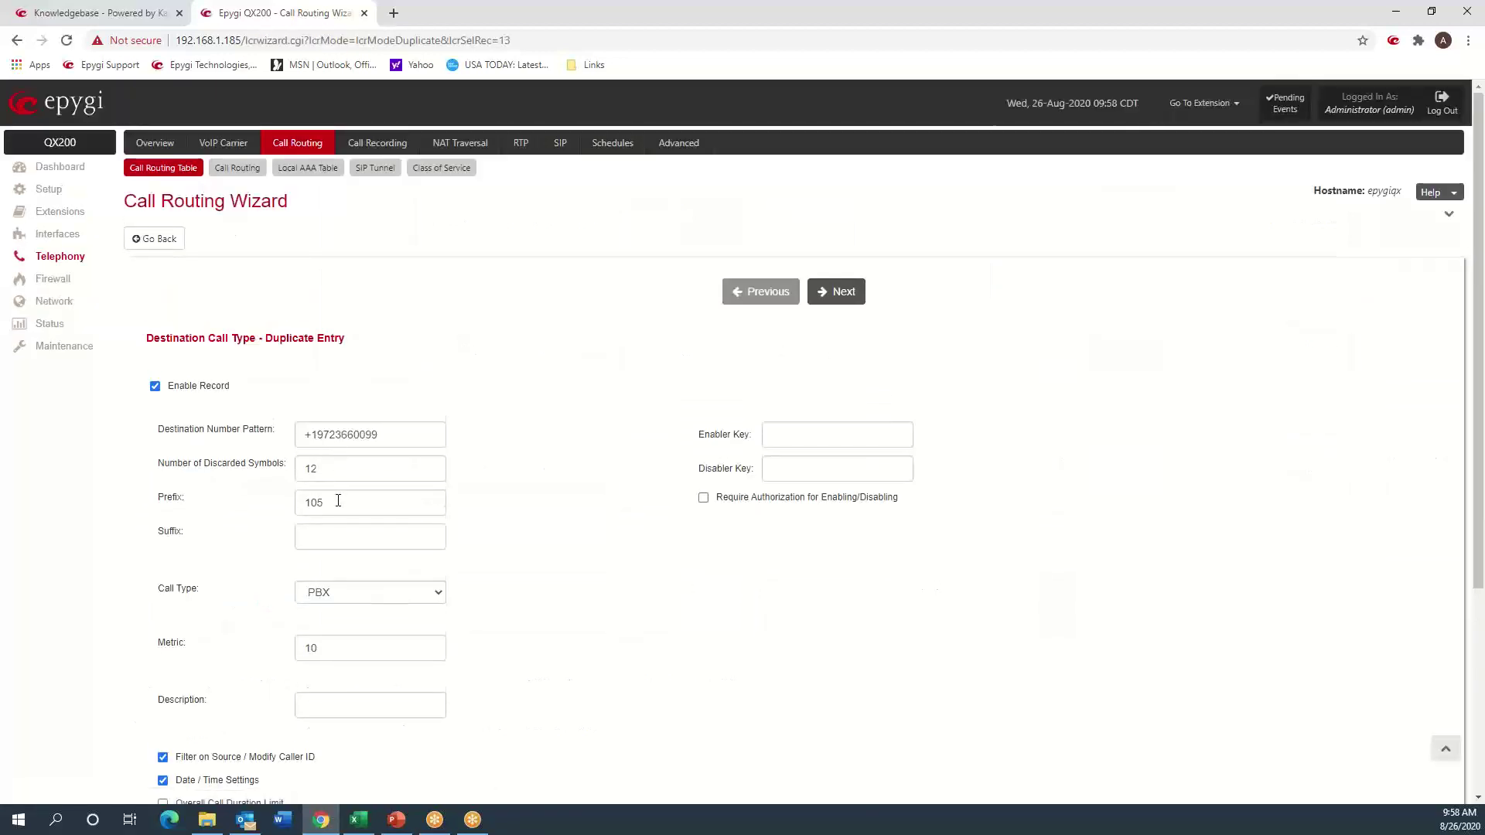
pyautogui.moveTo(338, 501); pyautogui.dragTo(299, 509)
pyautogui.write('00')
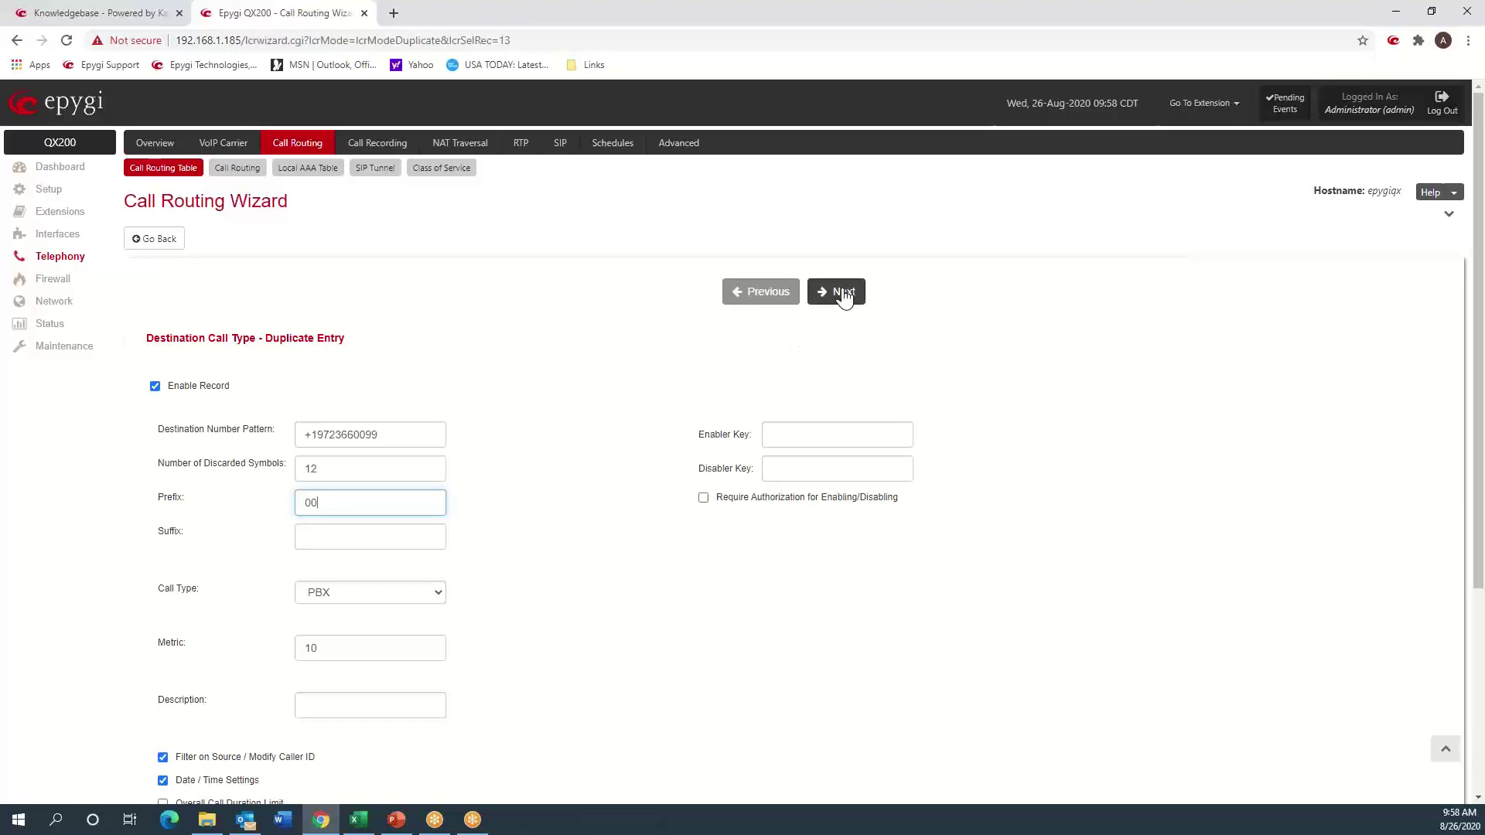
pyautogui.click(203, 778)
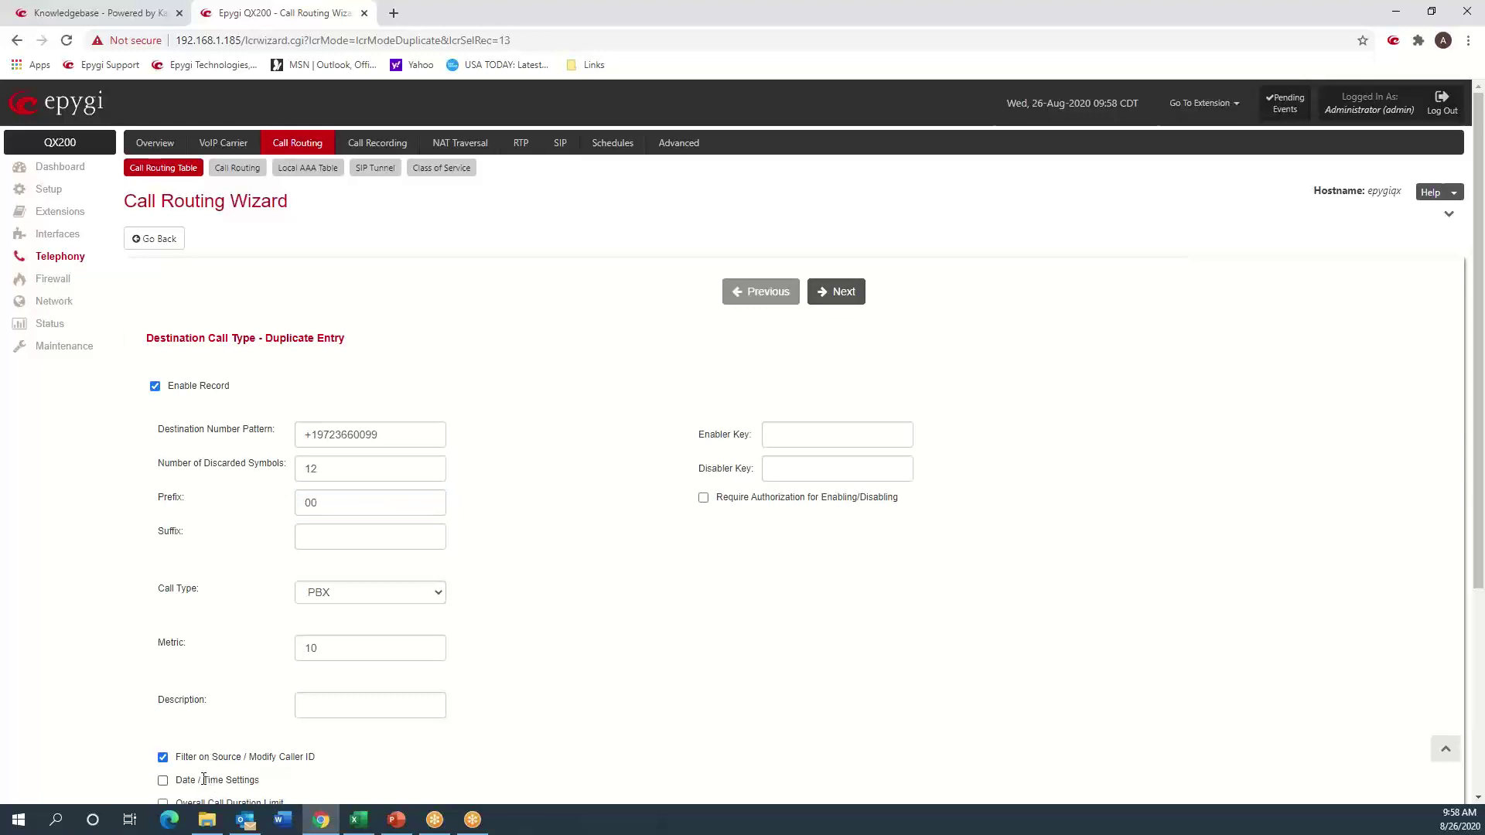
pyautogui.click(833, 294)
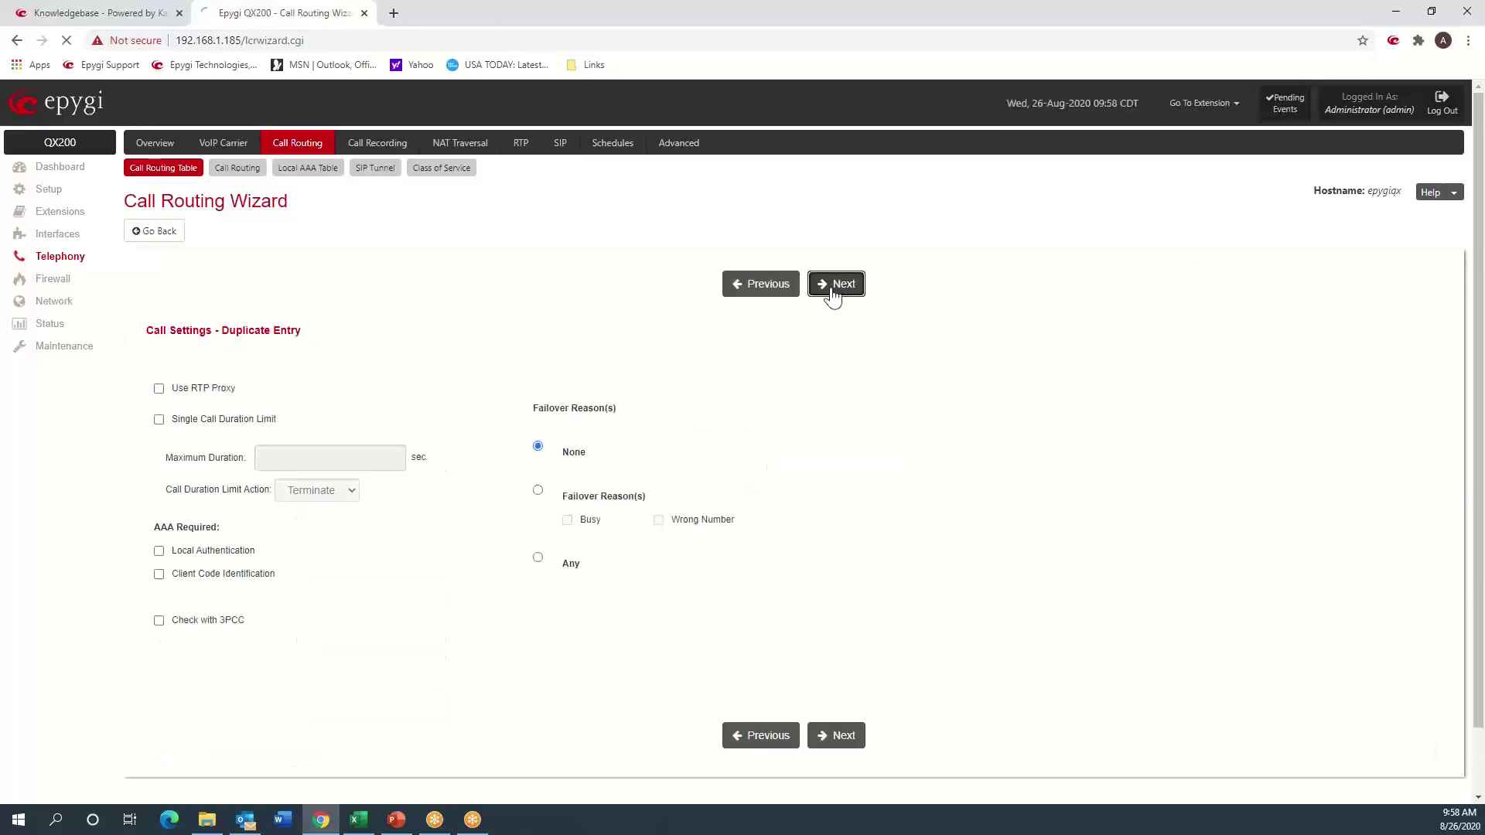
pyautogui.click(833, 294)
pyautogui.click(833, 294)
pyautogui.click(829, 286)
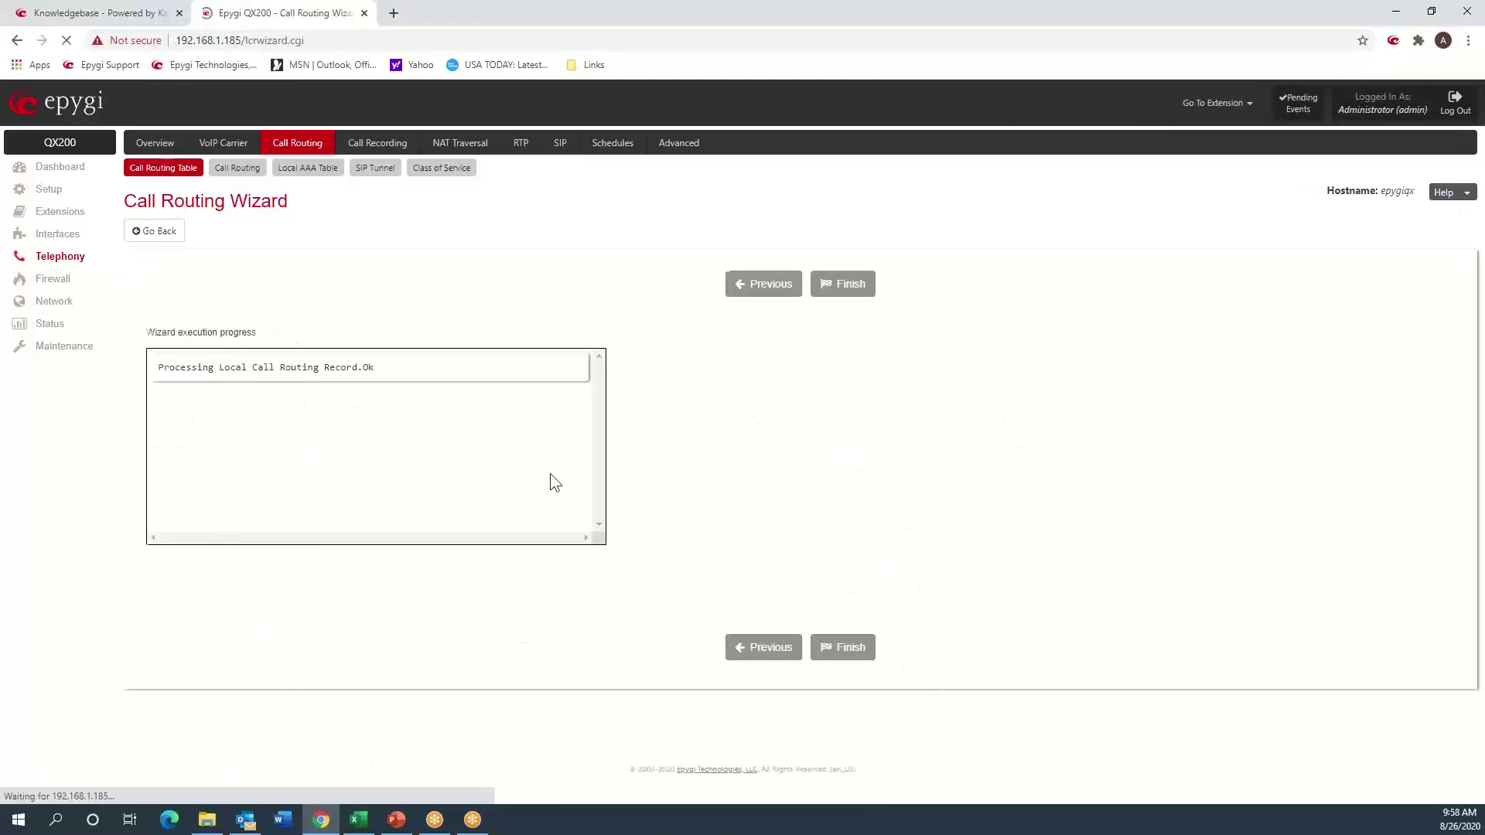
pyautogui.scroll(-4, 552, 471)
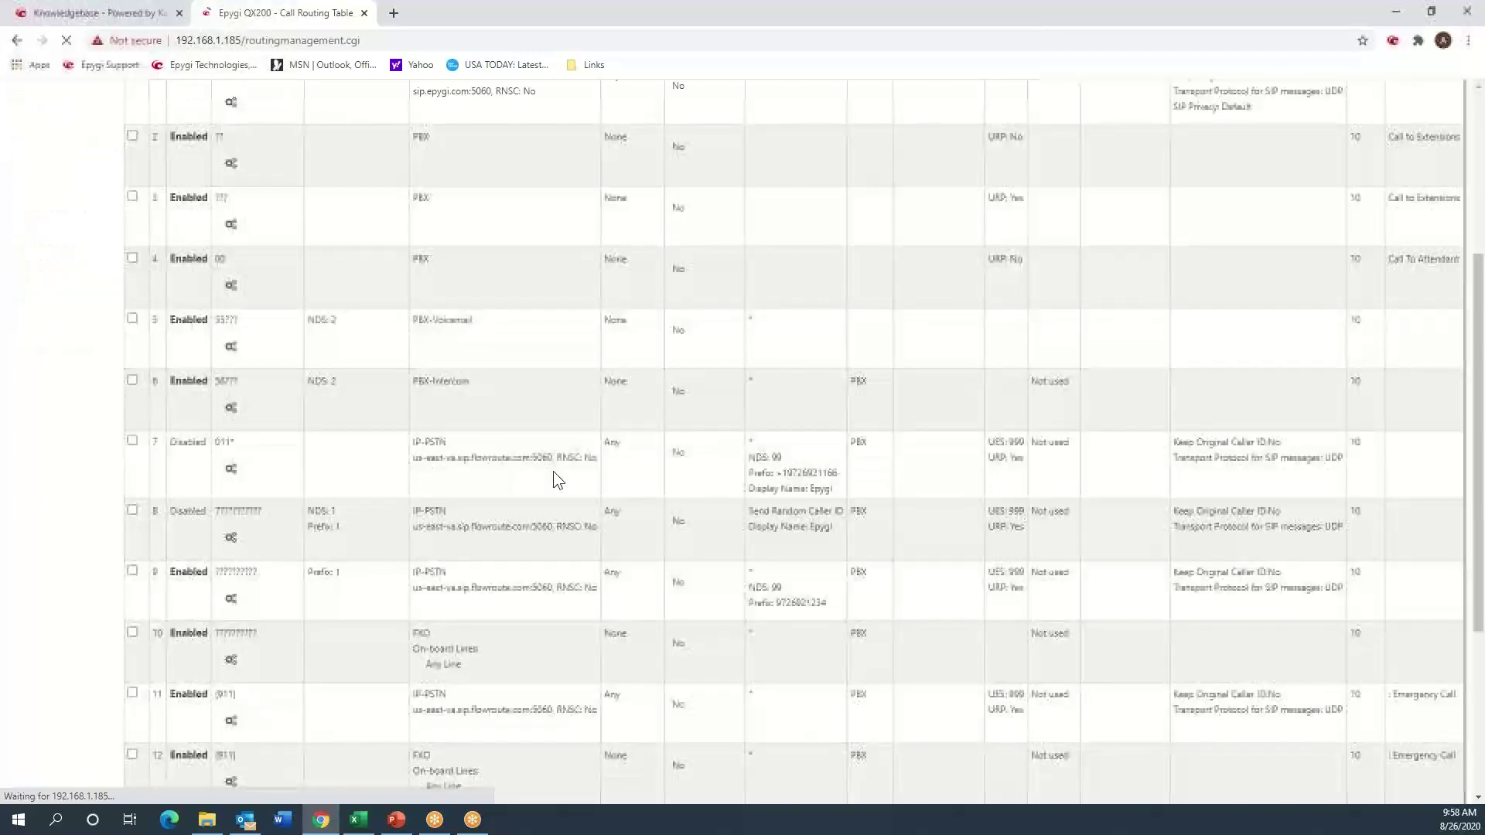
pyautogui.scroll(-4, 554, 471)
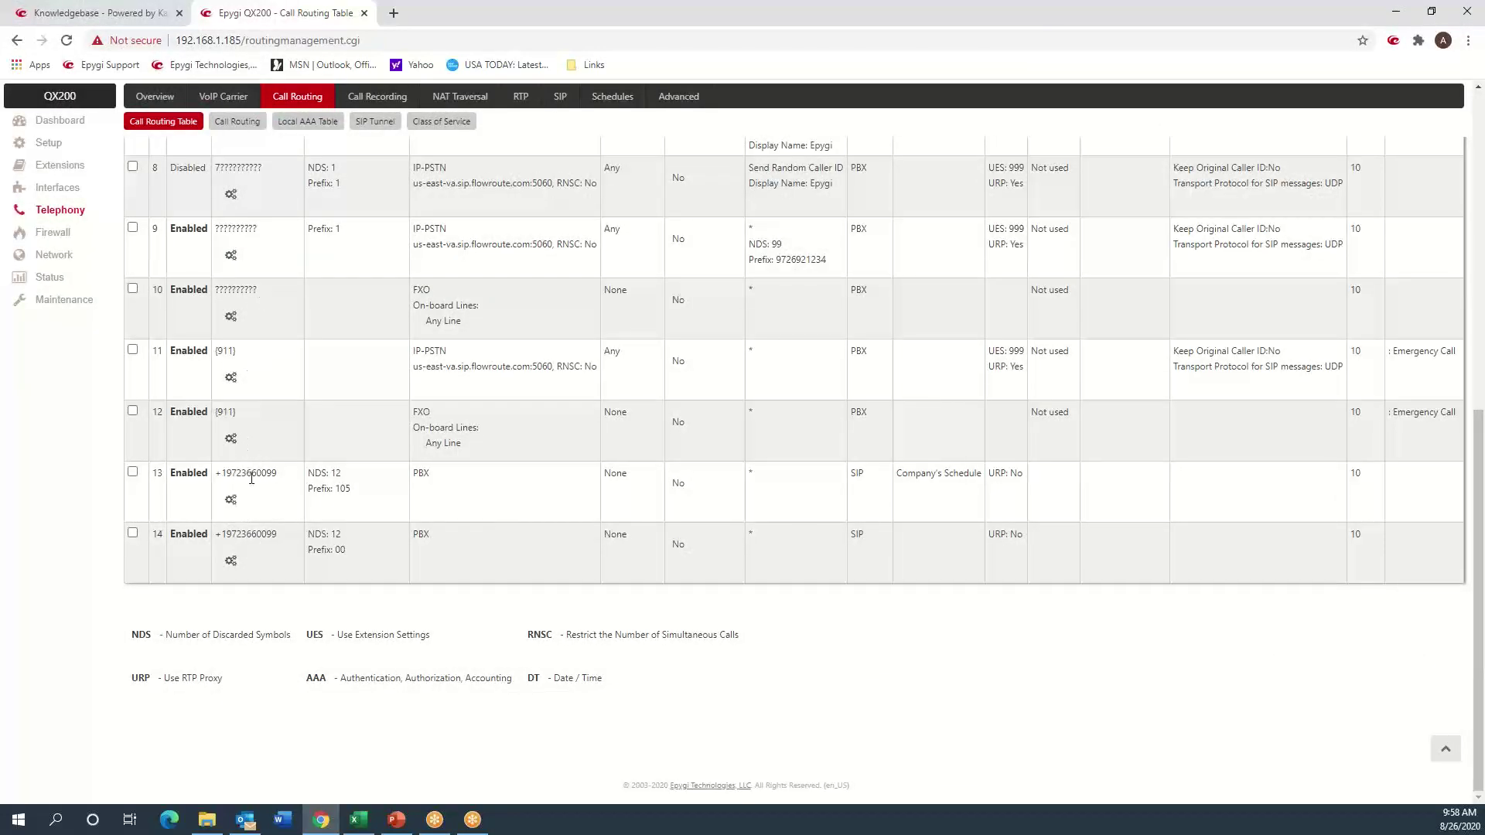
pyautogui.moveTo(279, 474); pyautogui.dragTo(212, 480)
pyautogui.moveTo(312, 489); pyautogui.dragTo(342, 494)
pyautogui.moveTo(981, 475); pyautogui.dragTo(895, 479)
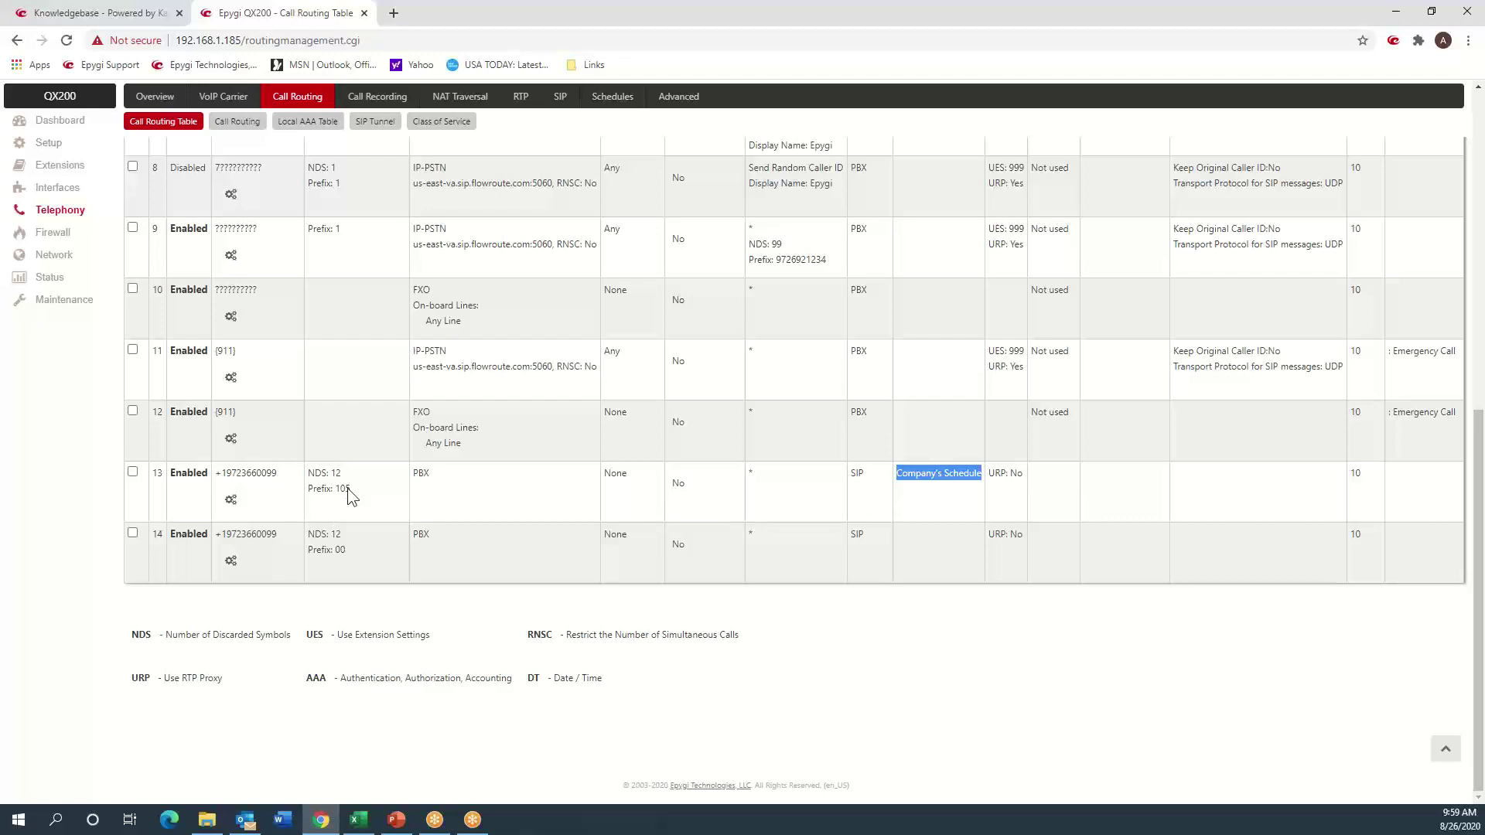
pyautogui.click(358, 500)
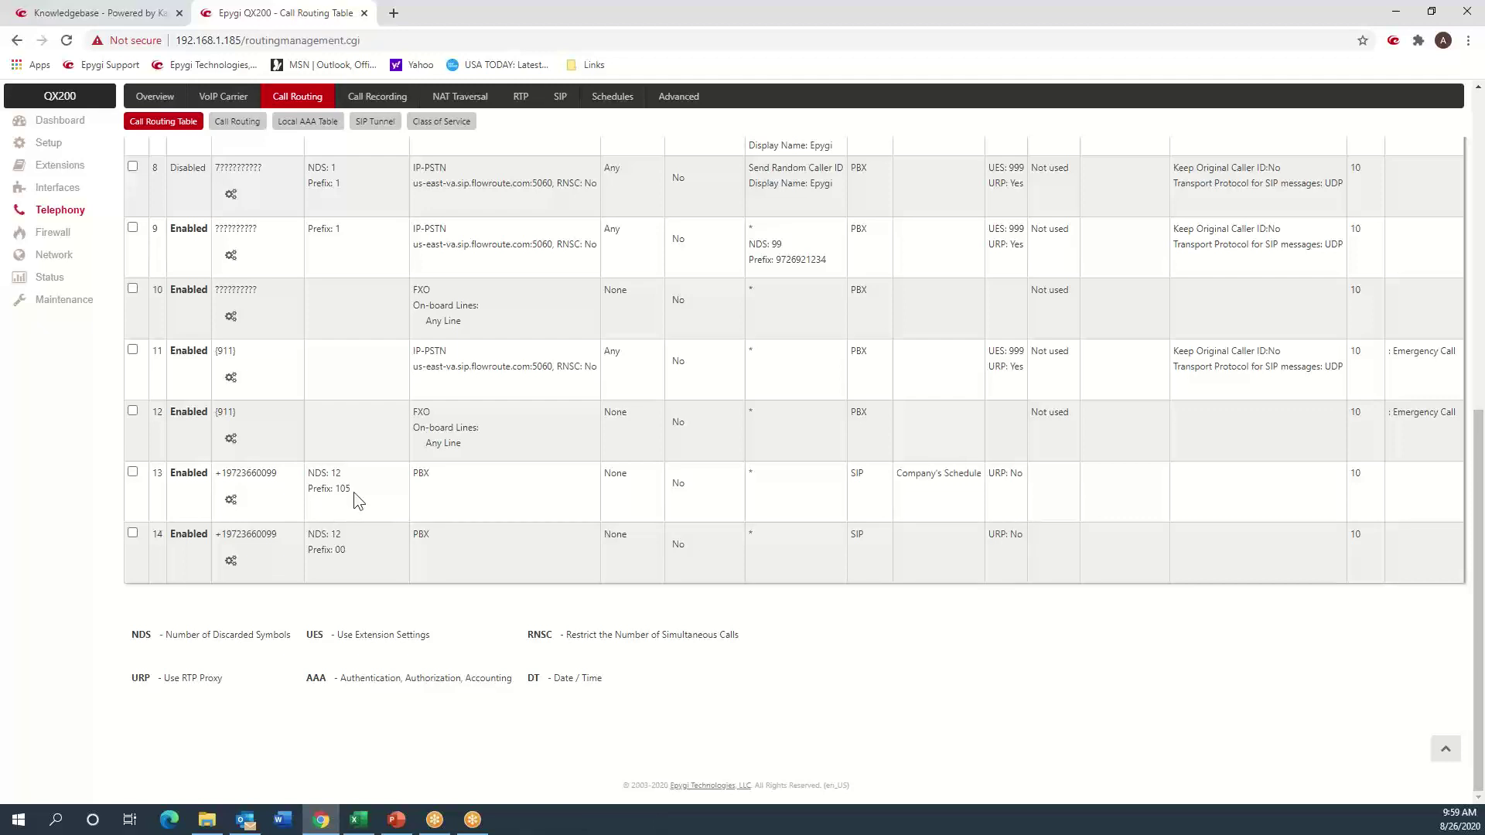
pyautogui.click(341, 556)
pyautogui.doubleClick(341, 552)
pyautogui.click(473, 485)
pyautogui.click(232, 504)
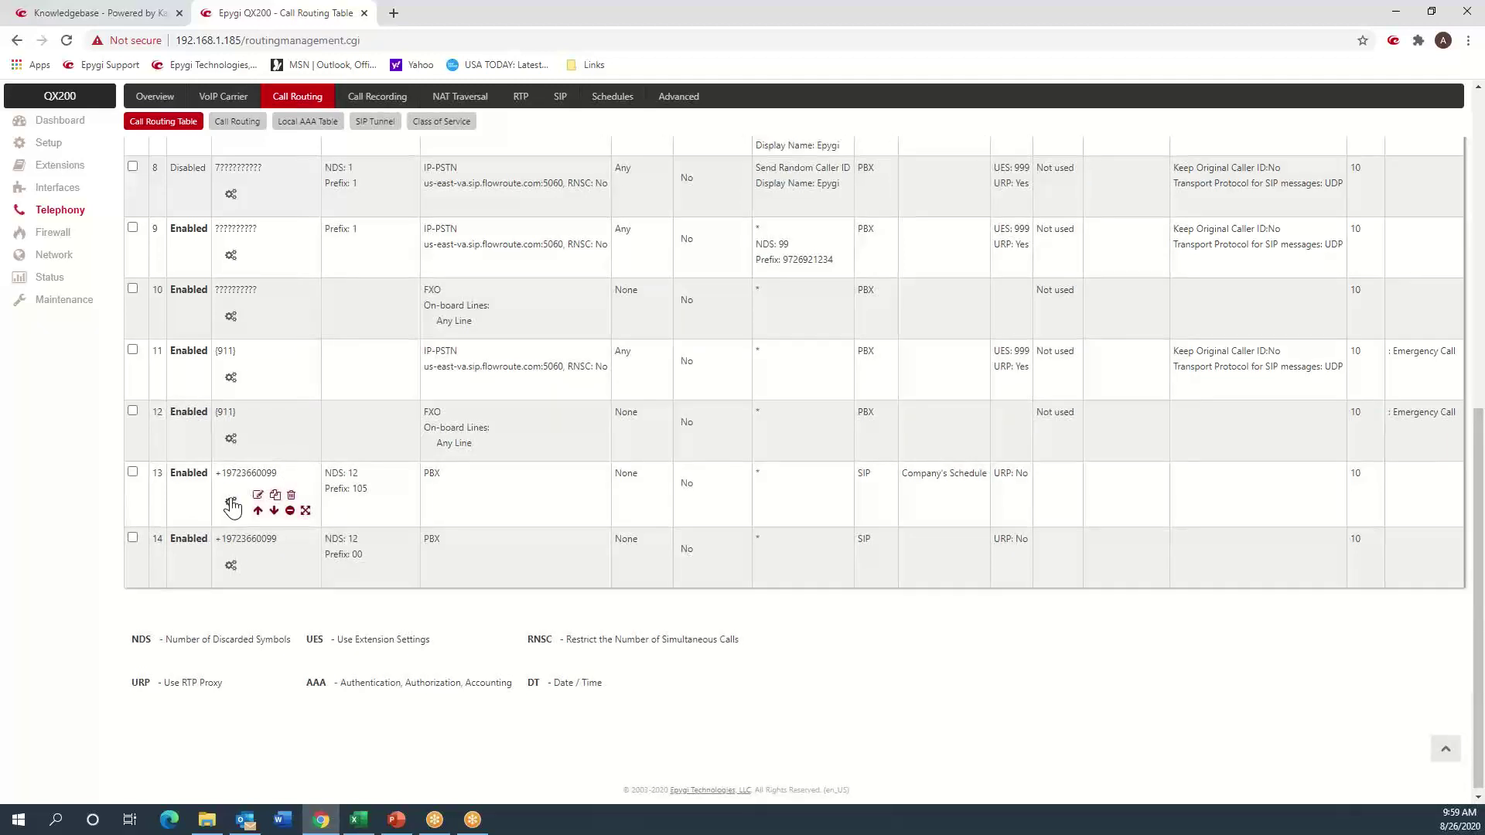
# - Replace the trailing 99 in route 13's destination pattern with ?? and save the edit
pyautogui.click(256, 496)
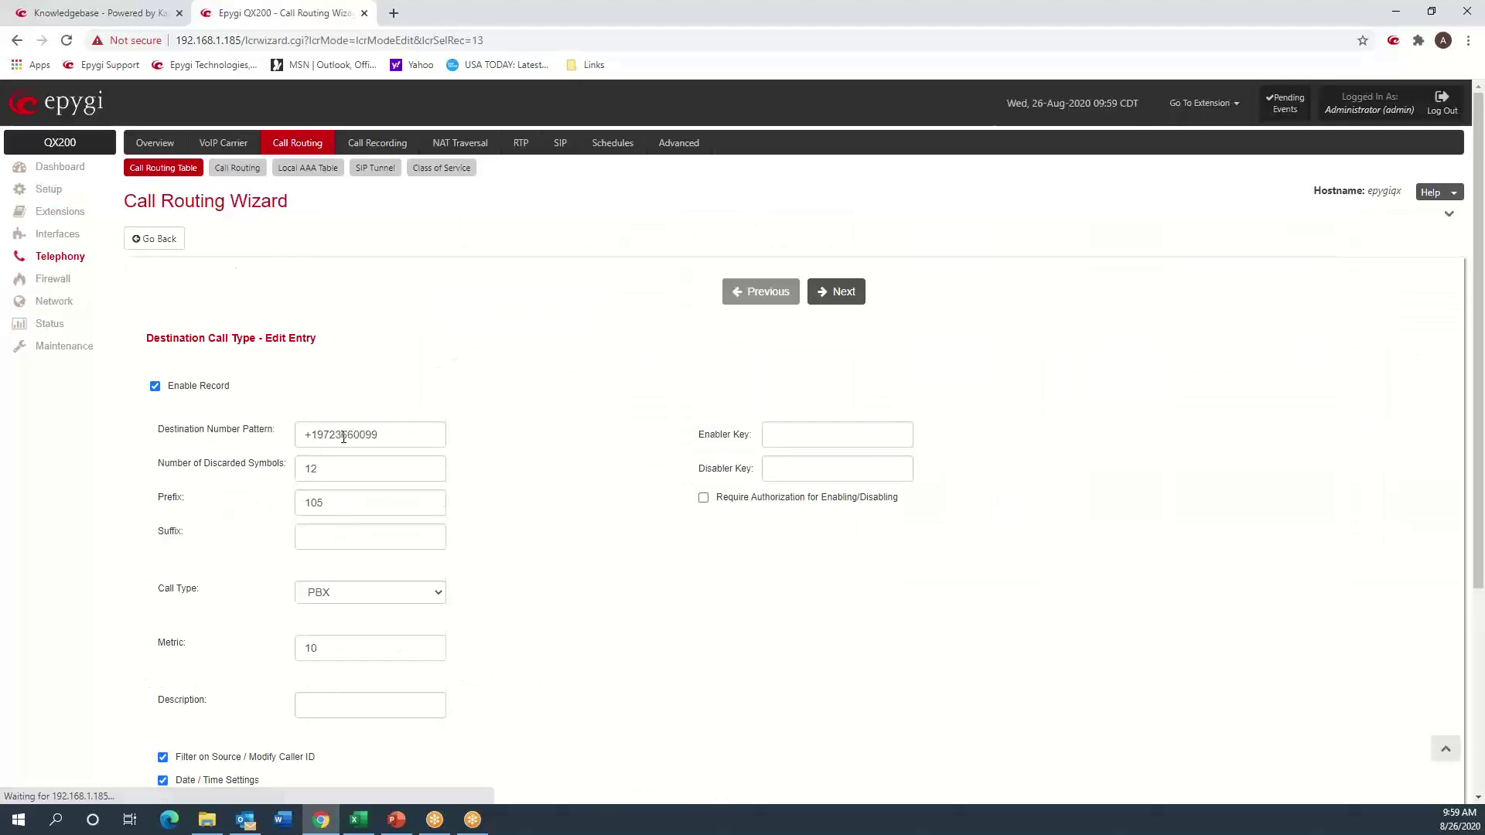
pyautogui.moveTo(366, 433); pyautogui.dragTo(381, 433)
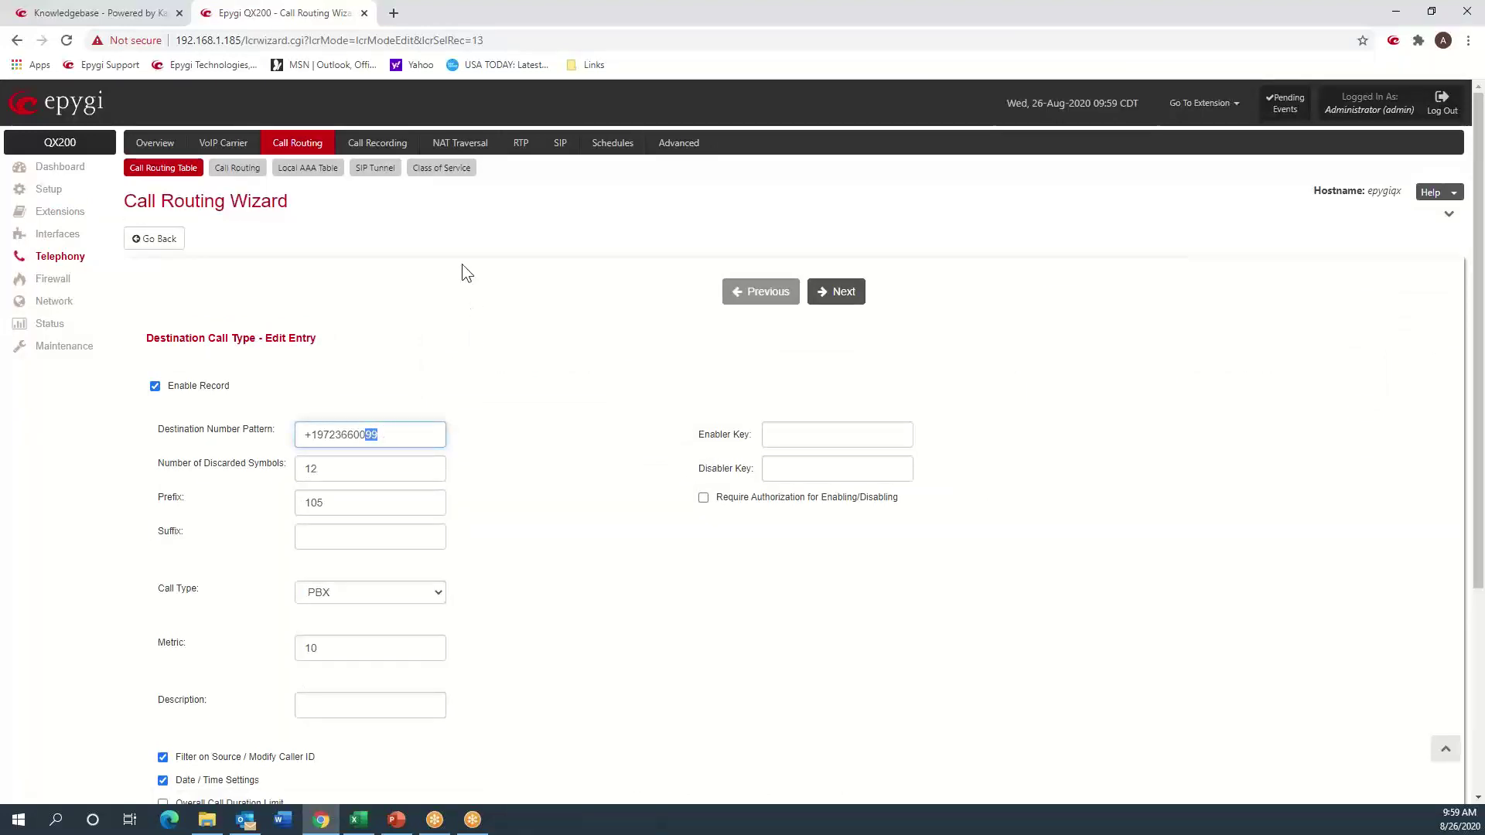
pyautogui.write('??')
pyautogui.click(845, 293)
pyautogui.click(846, 293)
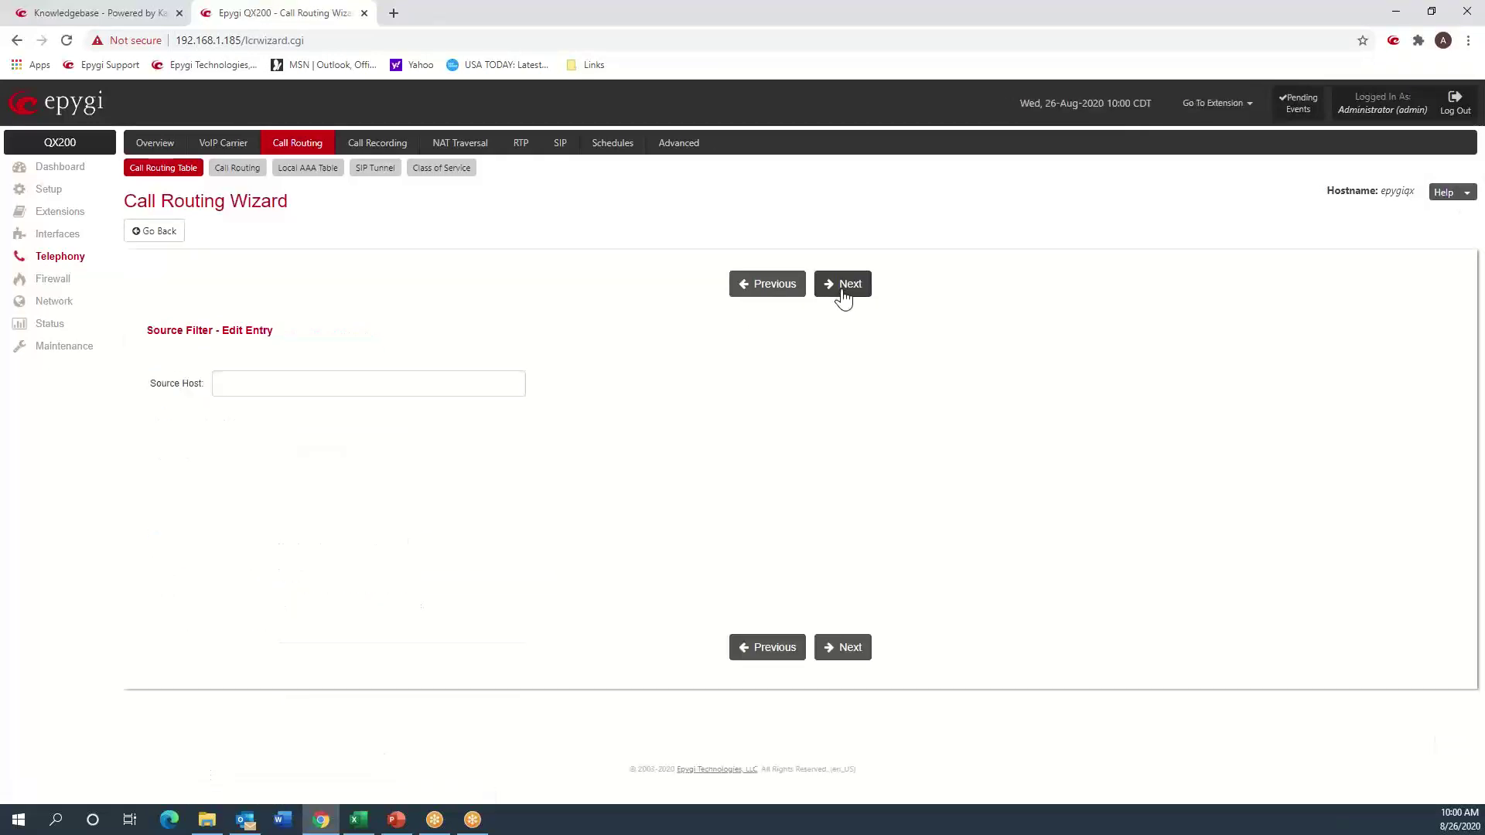
pyautogui.click(843, 294)
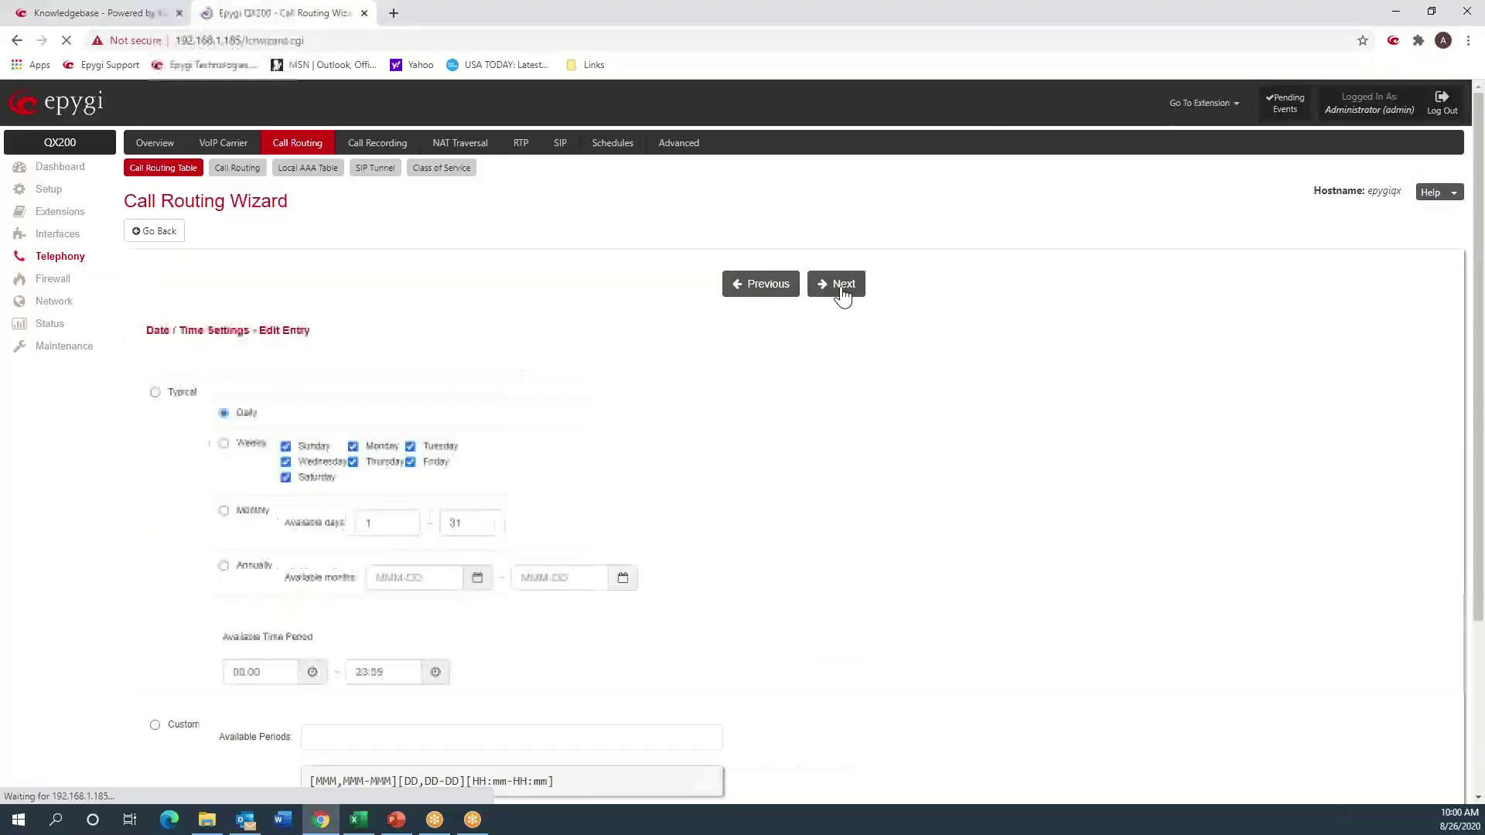
pyautogui.click(843, 294)
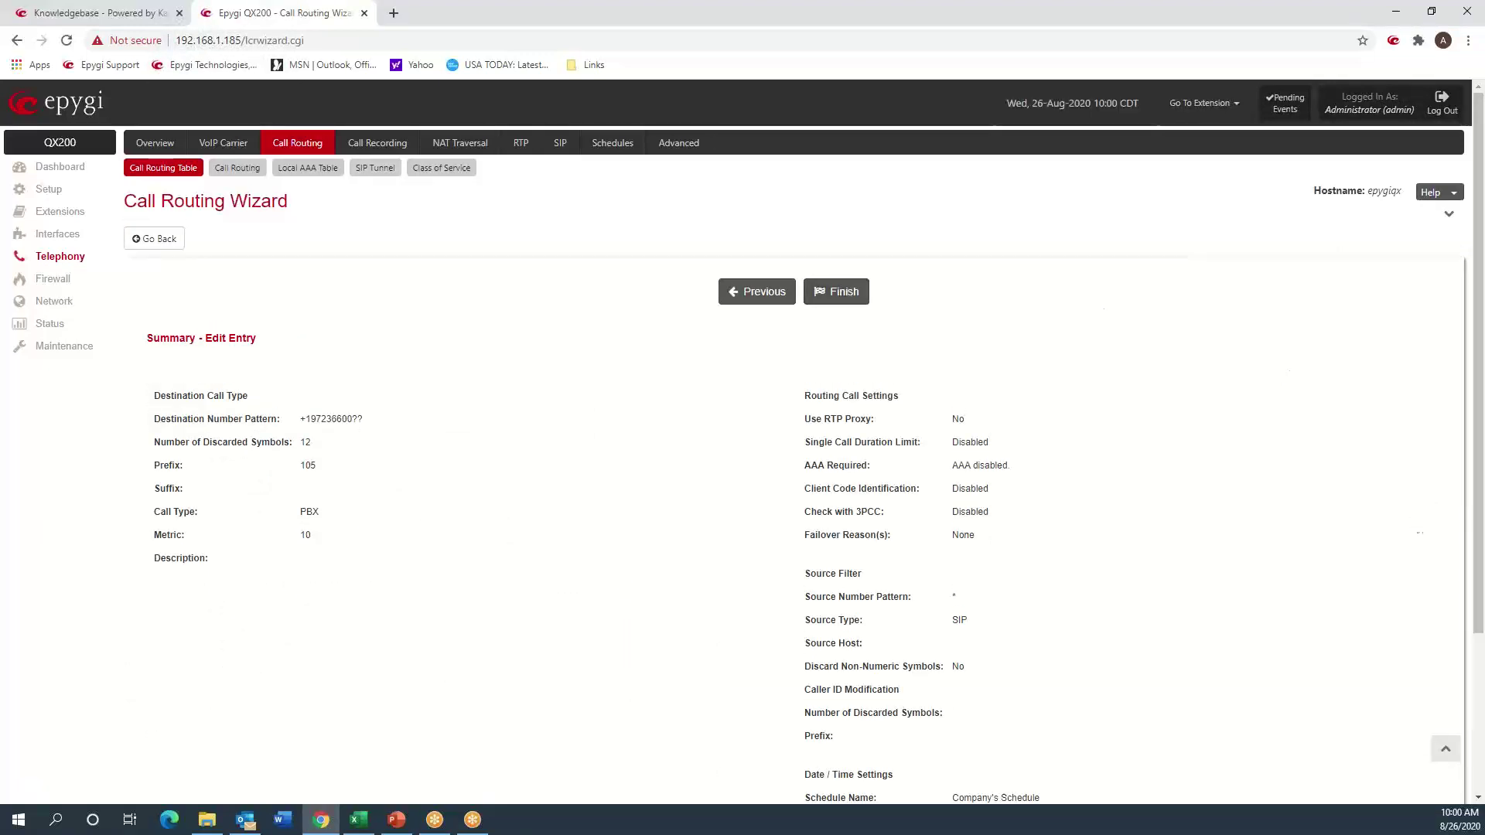
pyautogui.click(826, 303)
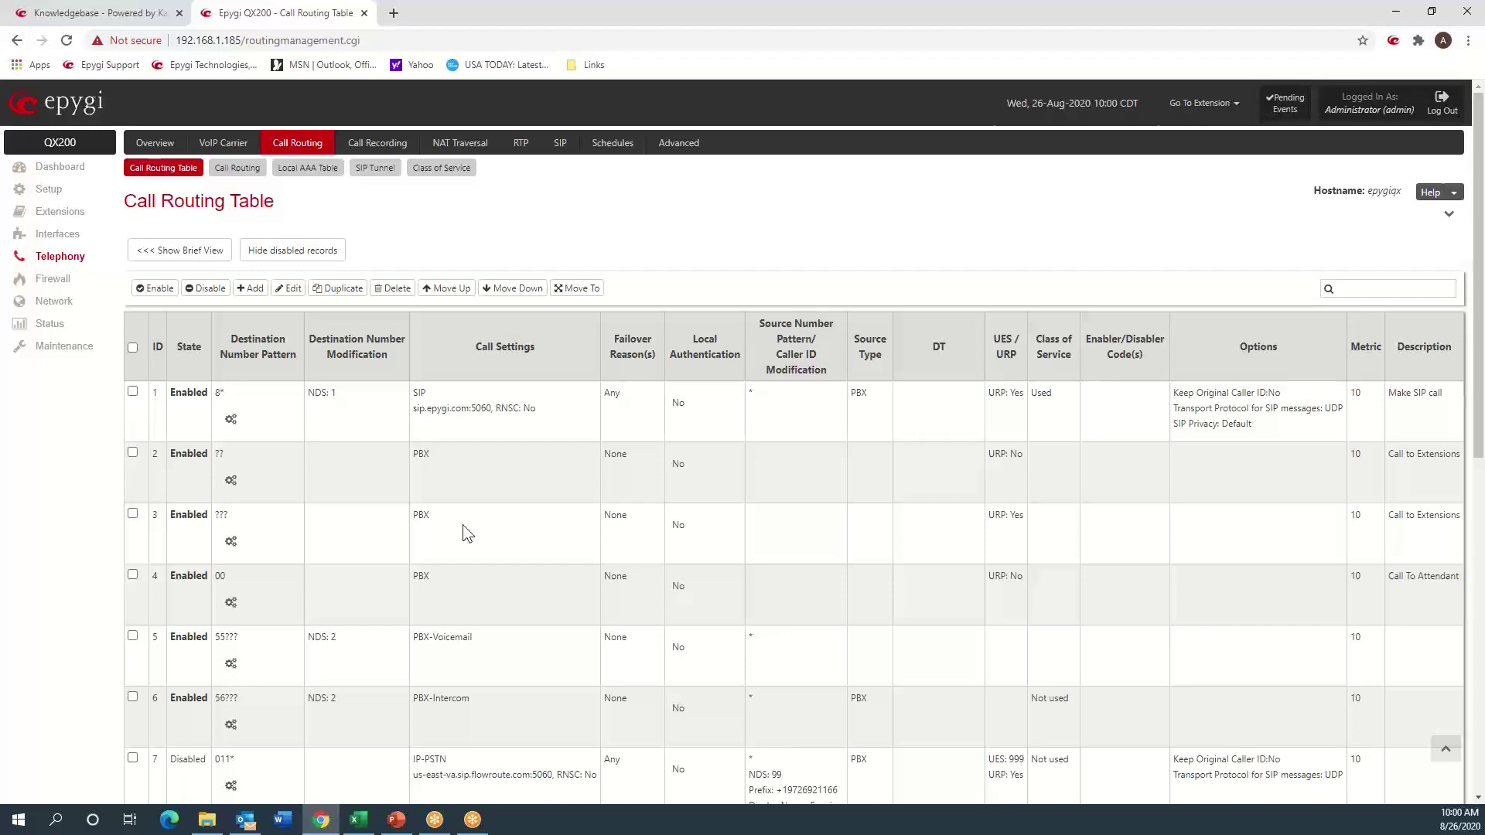
# - Scroll the Call Routing Table down to rows 13 and 14
pyautogui.scroll(-5, 462, 524)
pyautogui.scroll(-2, 463, 524)
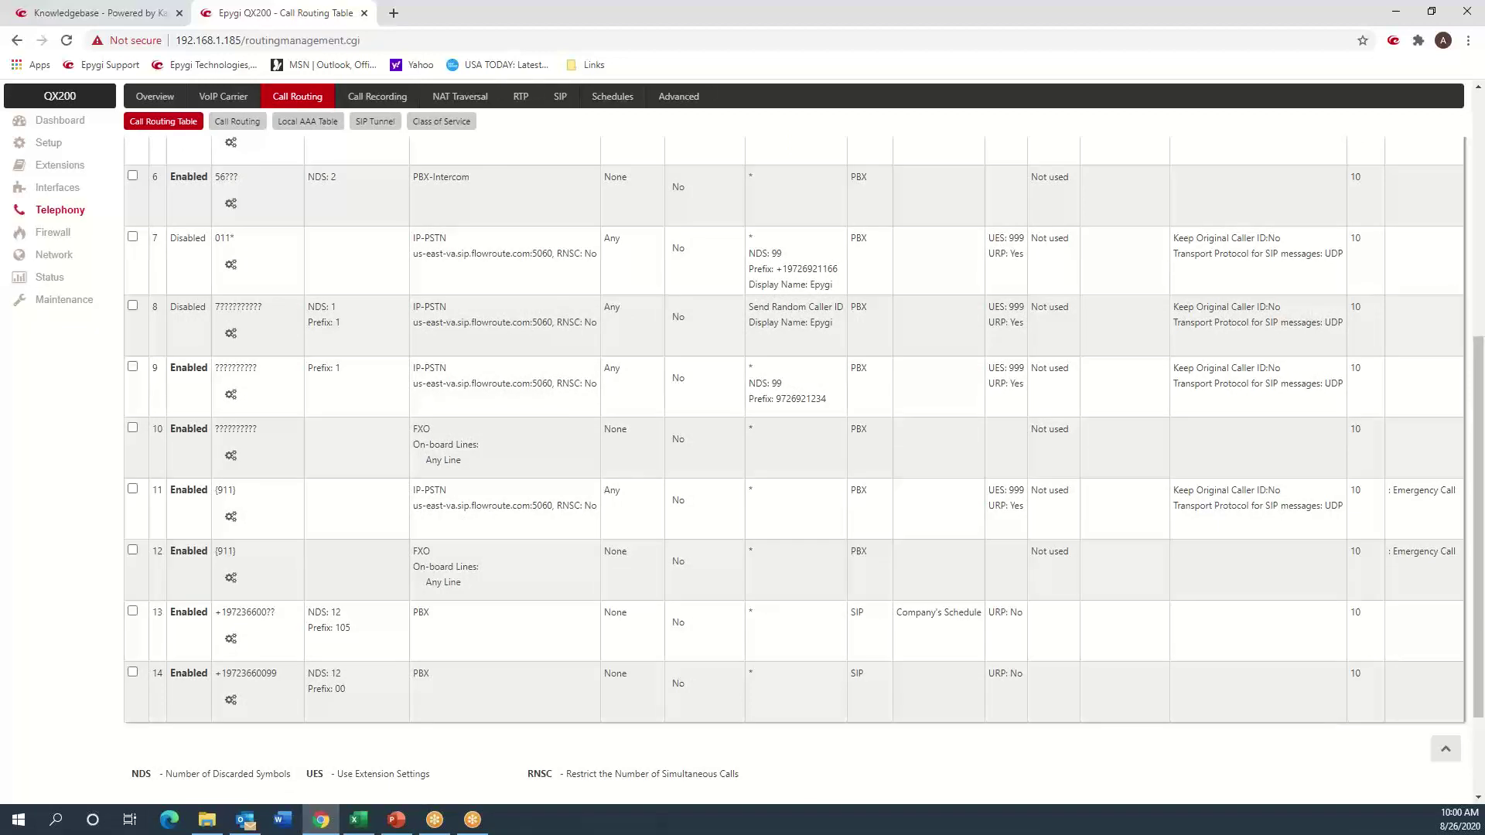
# - Select Low Security on the Firewall configuration page and save it
pyautogui.click(45, 238)
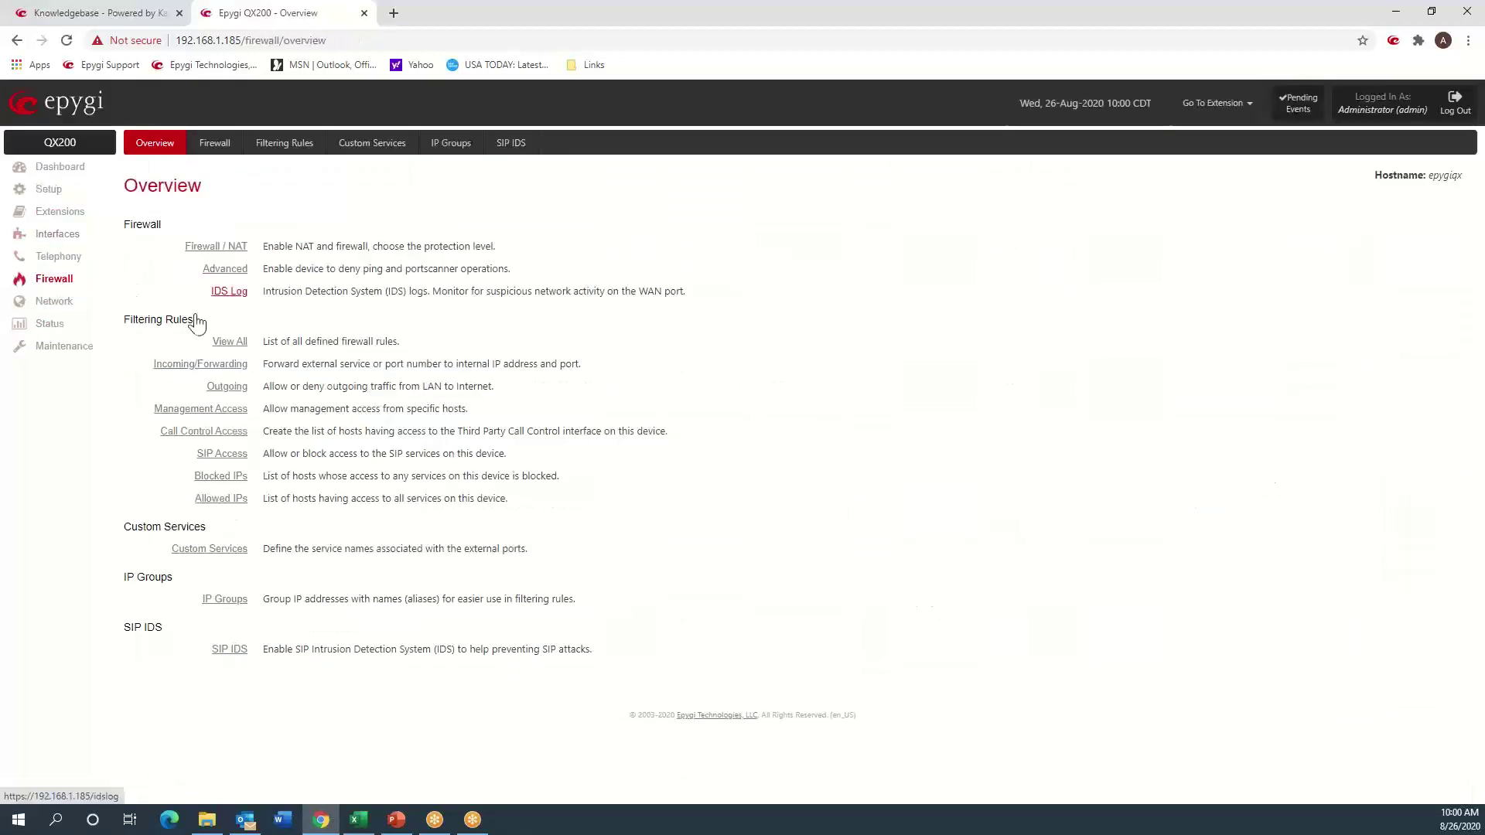
pyautogui.click(215, 144)
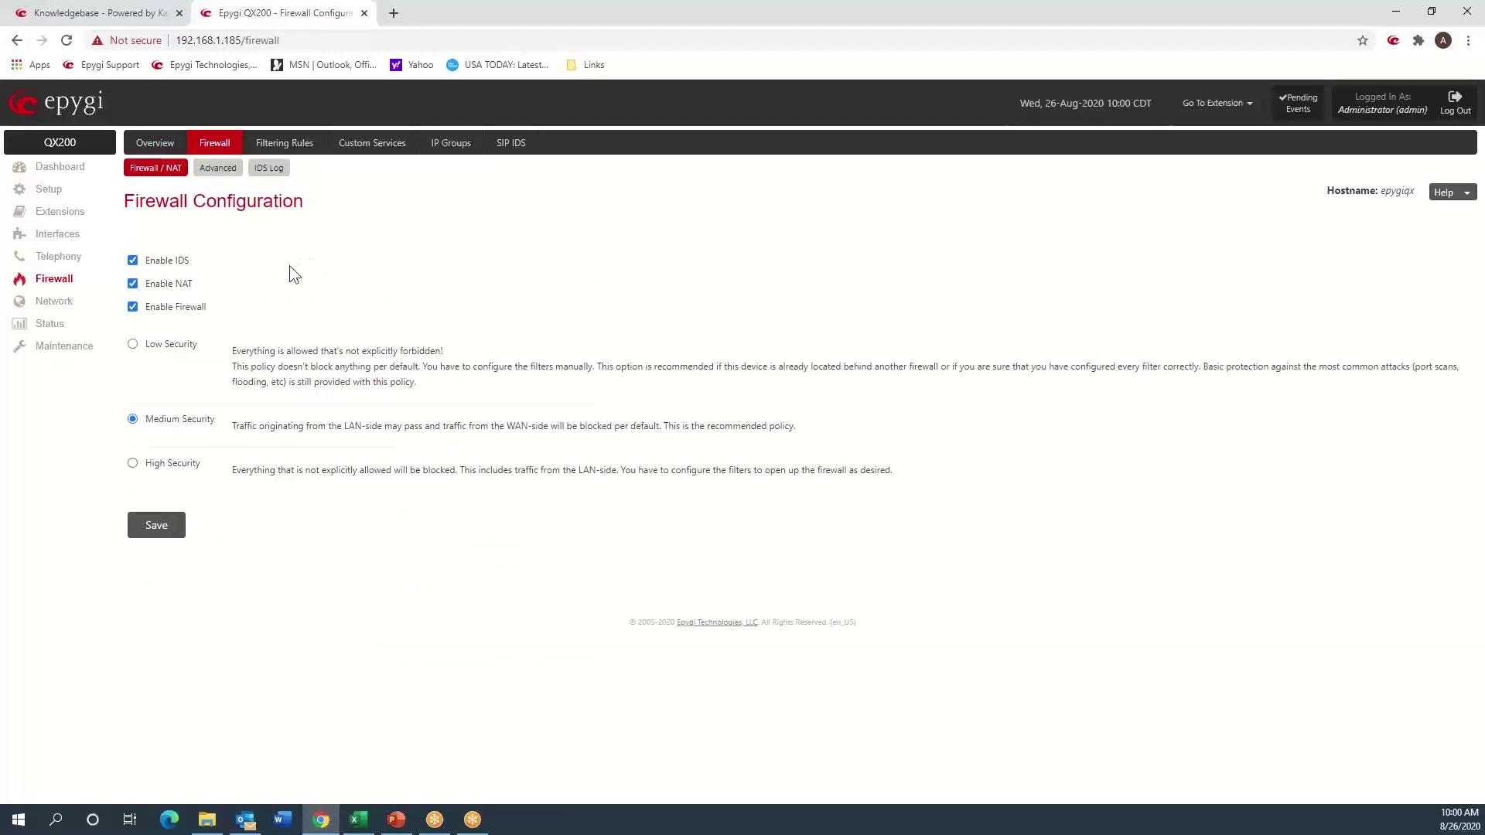
pyautogui.click(132, 345)
pyautogui.click(155, 528)
pyautogui.click(288, 147)
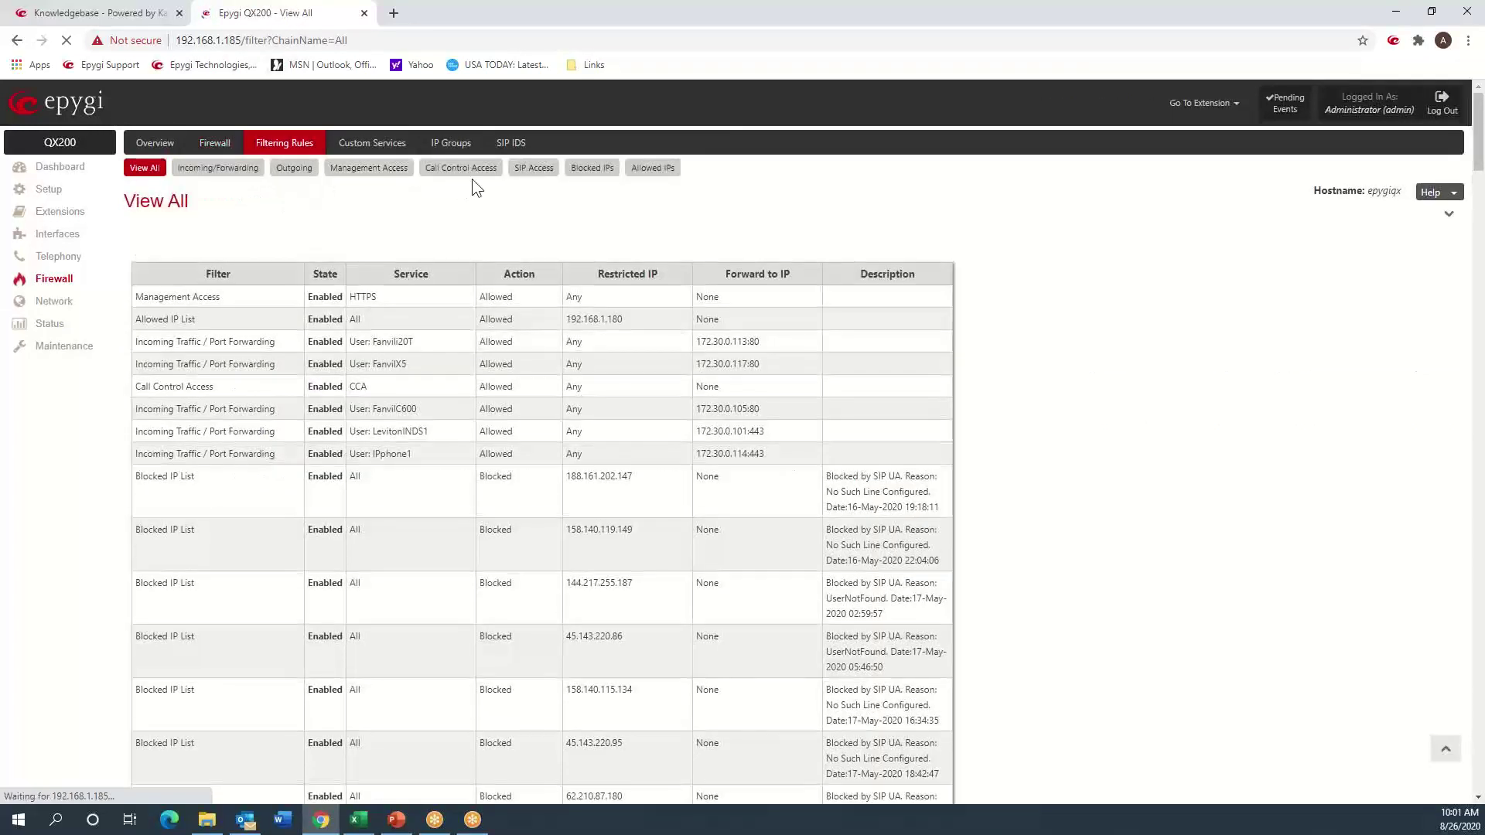
# - Edit the SIP Access rule for SIP, changing its Group from MgmtAccess to SIPAccess, and save
pyautogui.click(532, 170)
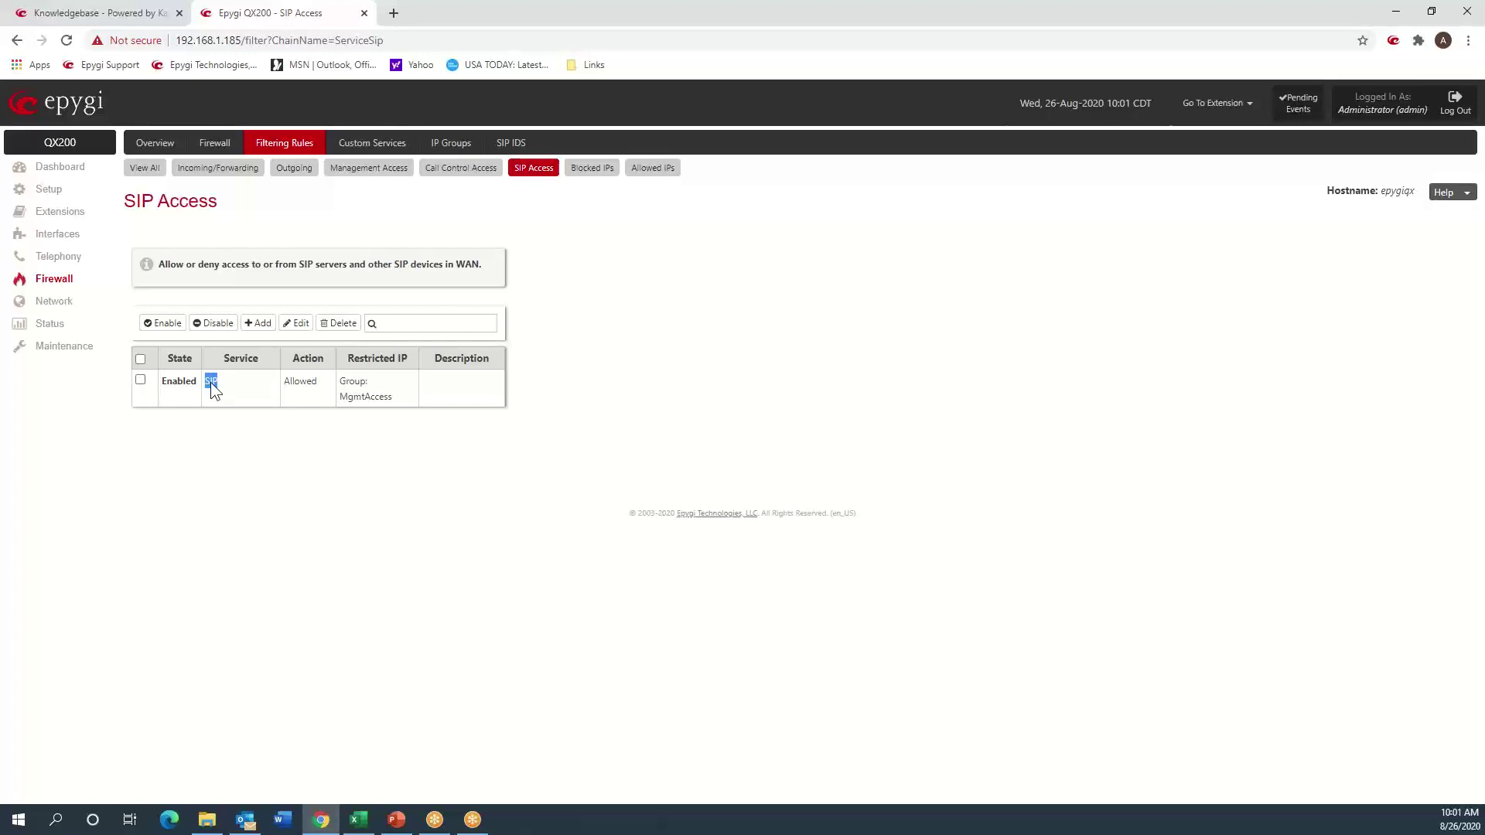
pyautogui.click(282, 424)
pyautogui.moveTo(340, 380); pyautogui.dragTo(392, 400)
pyautogui.click(293, 448)
pyautogui.click(140, 380)
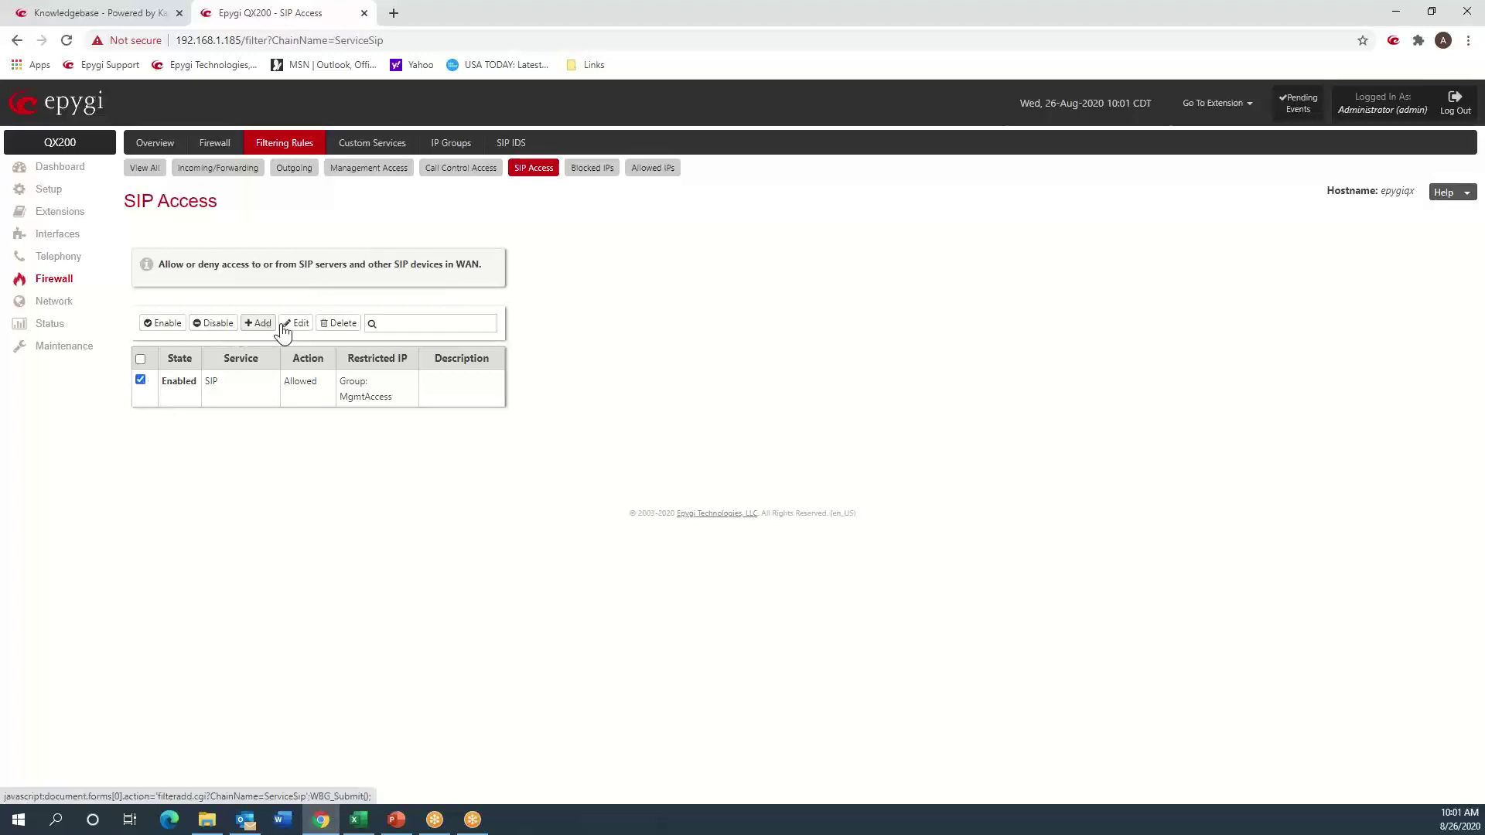
pyautogui.click(297, 325)
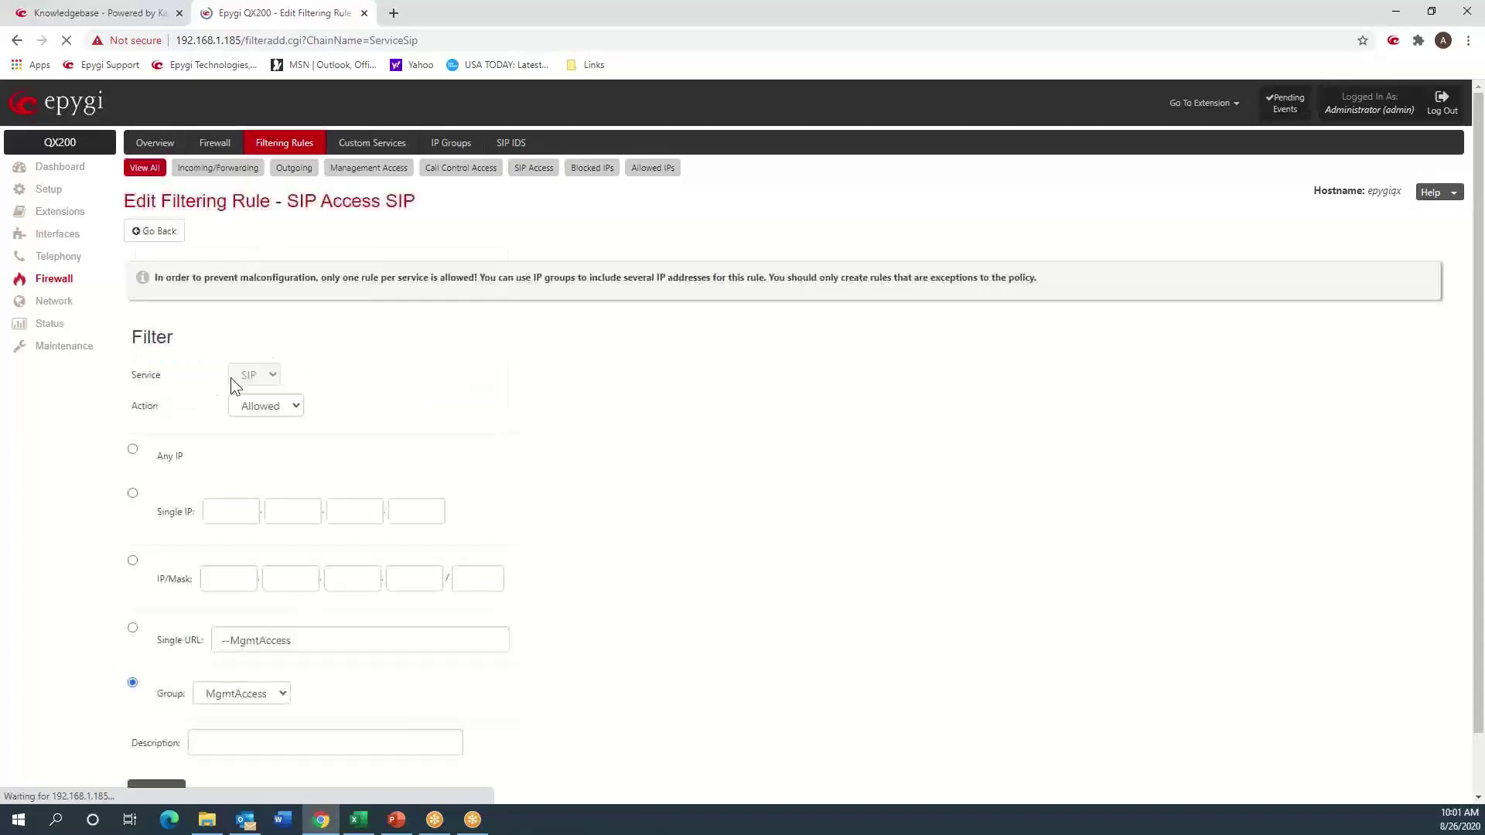
pyautogui.click(286, 698)
pyautogui.click(258, 750)
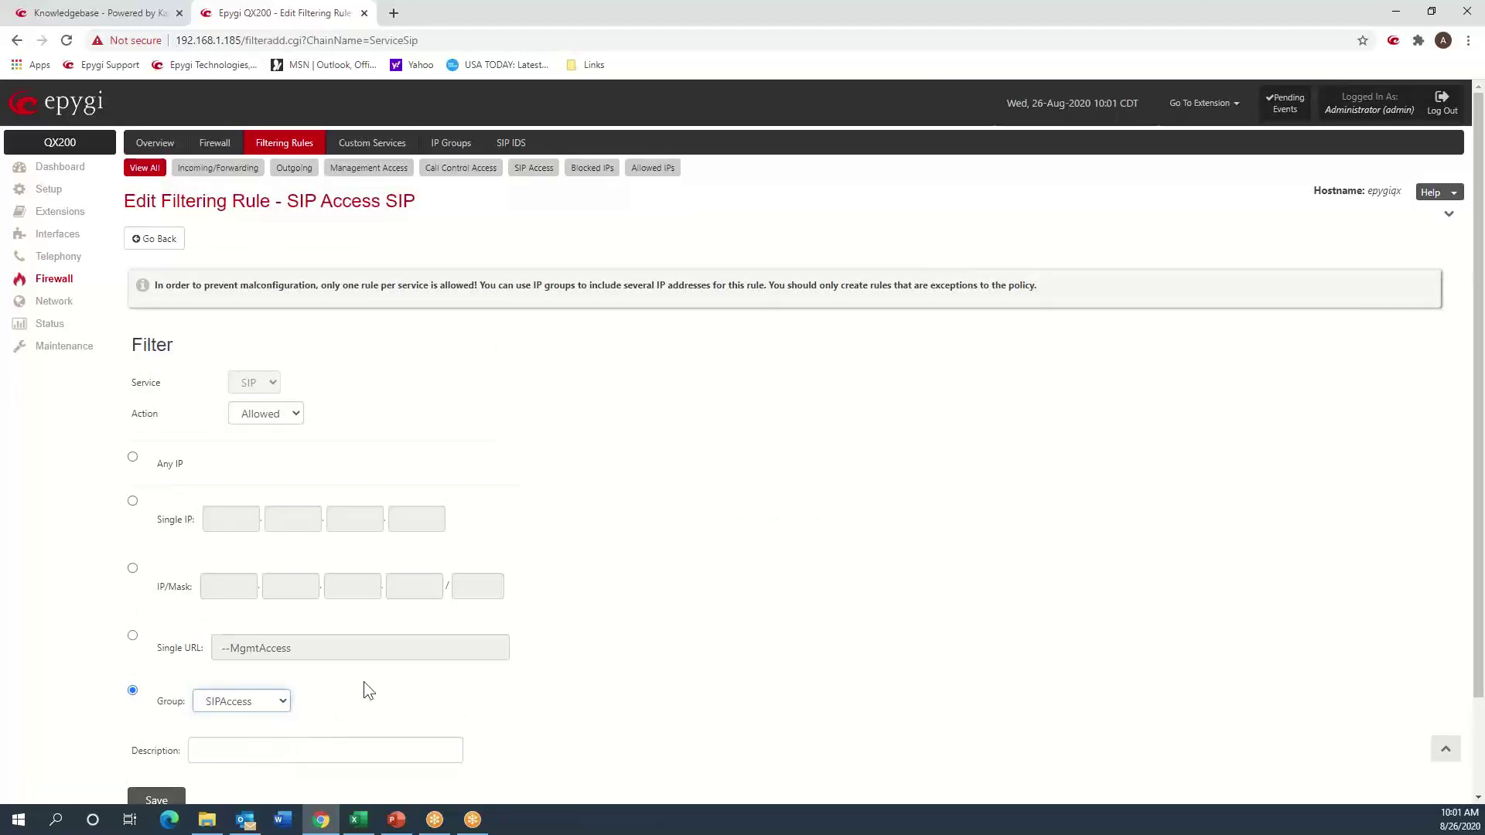
pyautogui.scroll(-2, 368, 676)
pyautogui.click(166, 688)
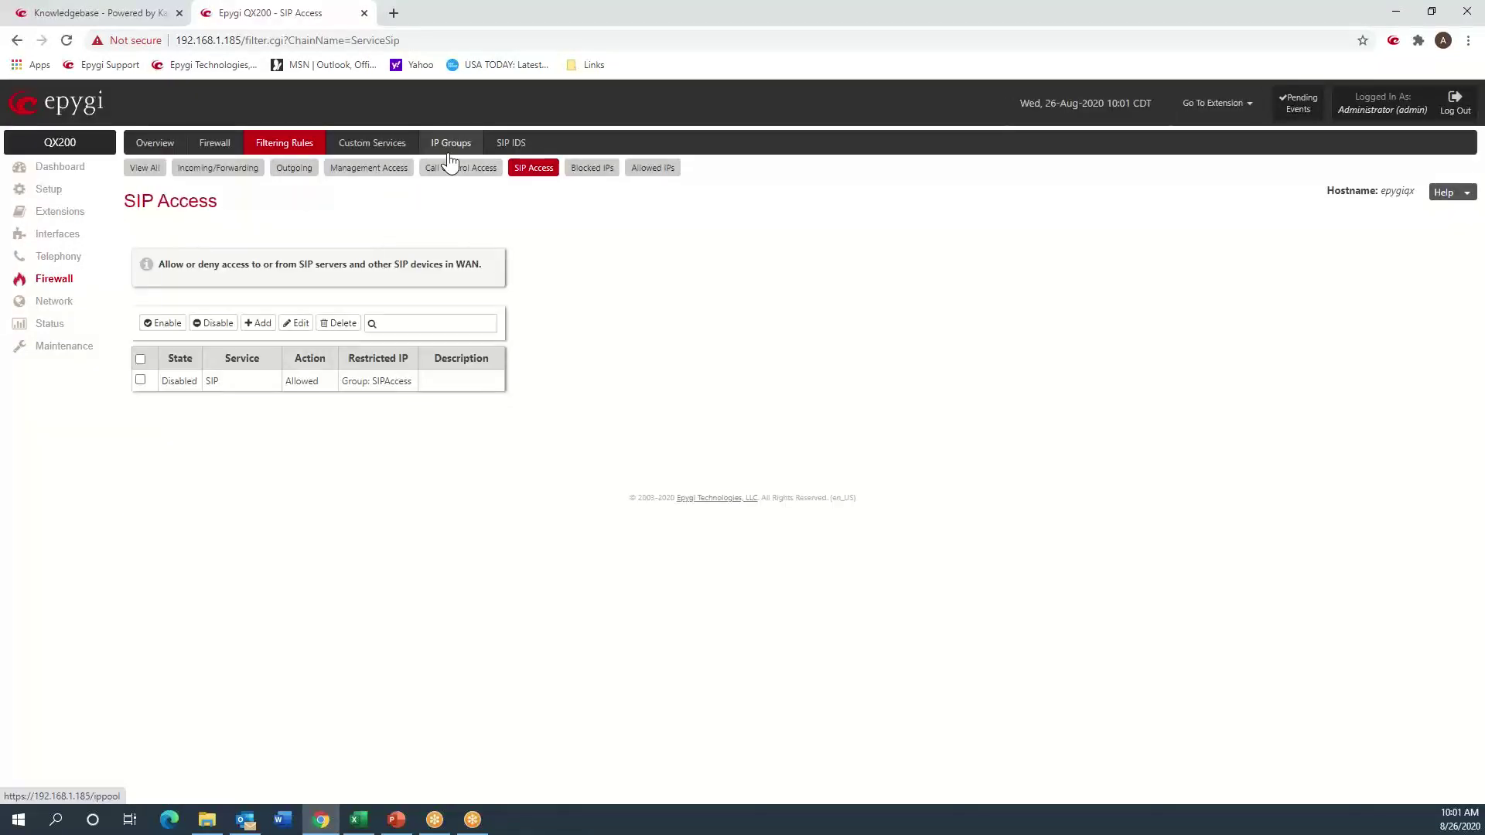
# - Look at the IP Groups list, then return to the SIP Access filtering rules
pyautogui.click(450, 152)
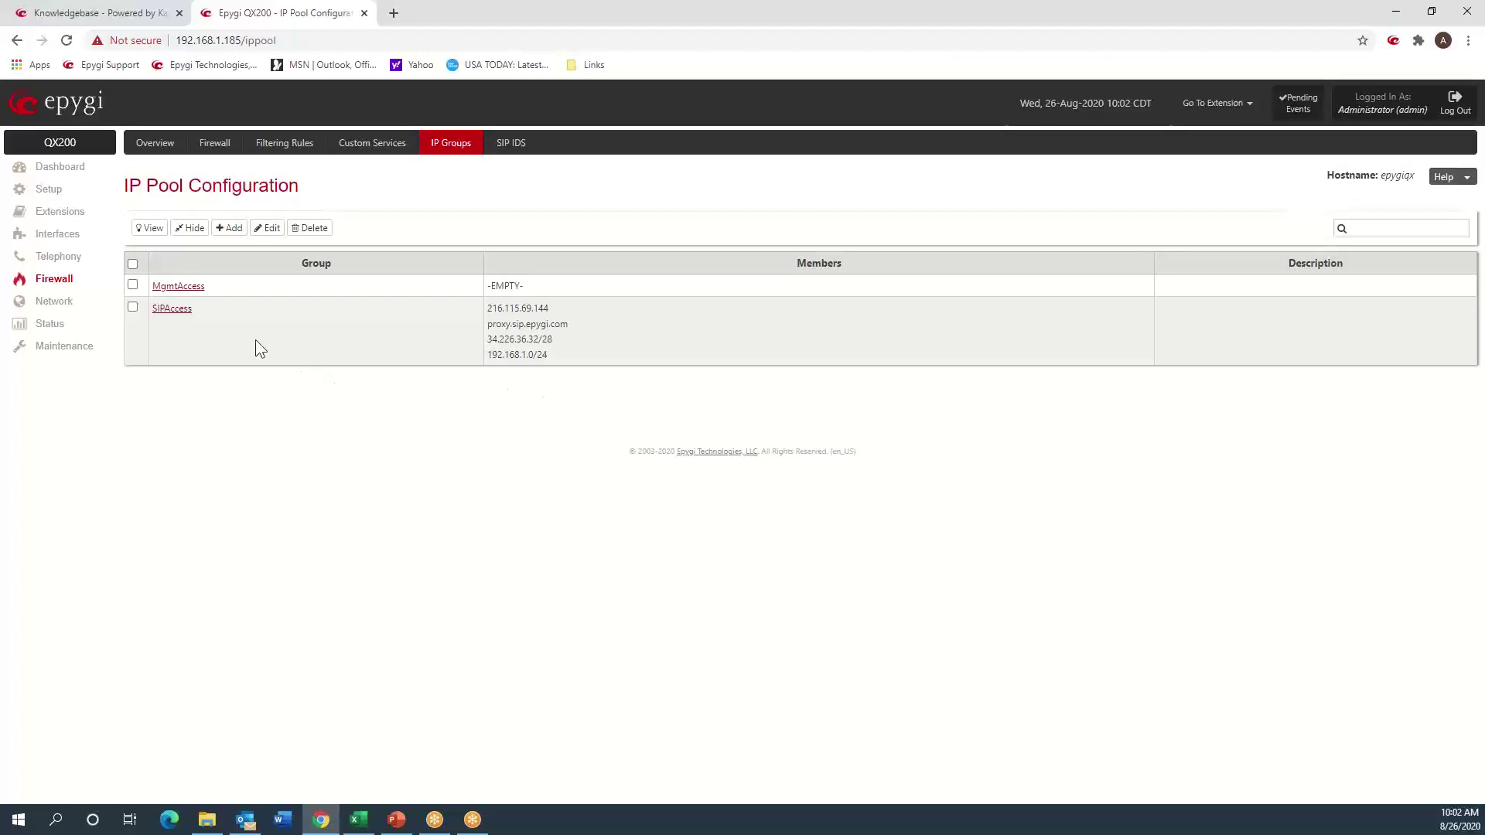
pyautogui.moveTo(212, 289); pyautogui.dragTo(147, 285)
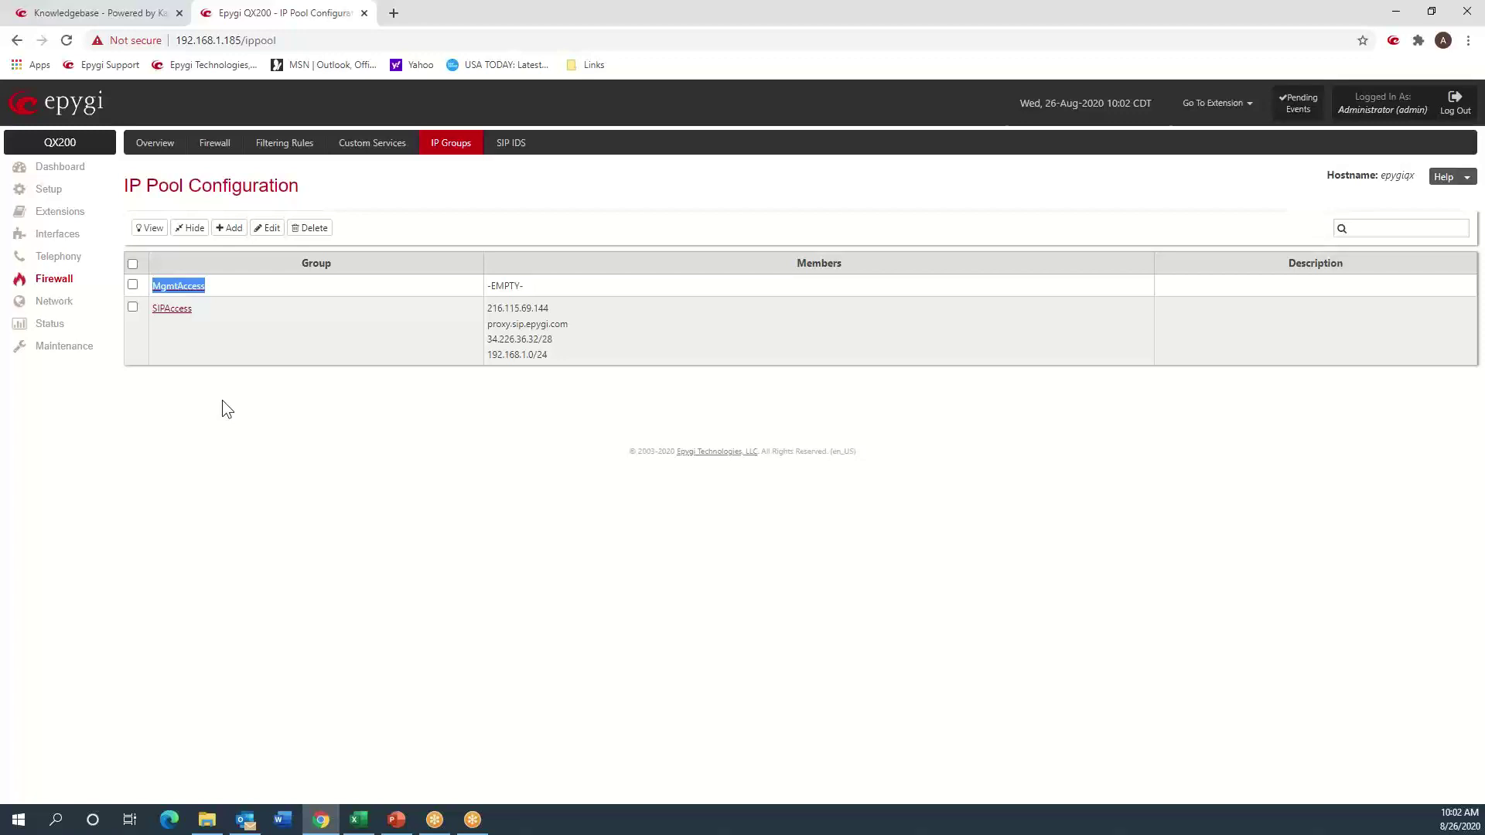
pyautogui.click(246, 402)
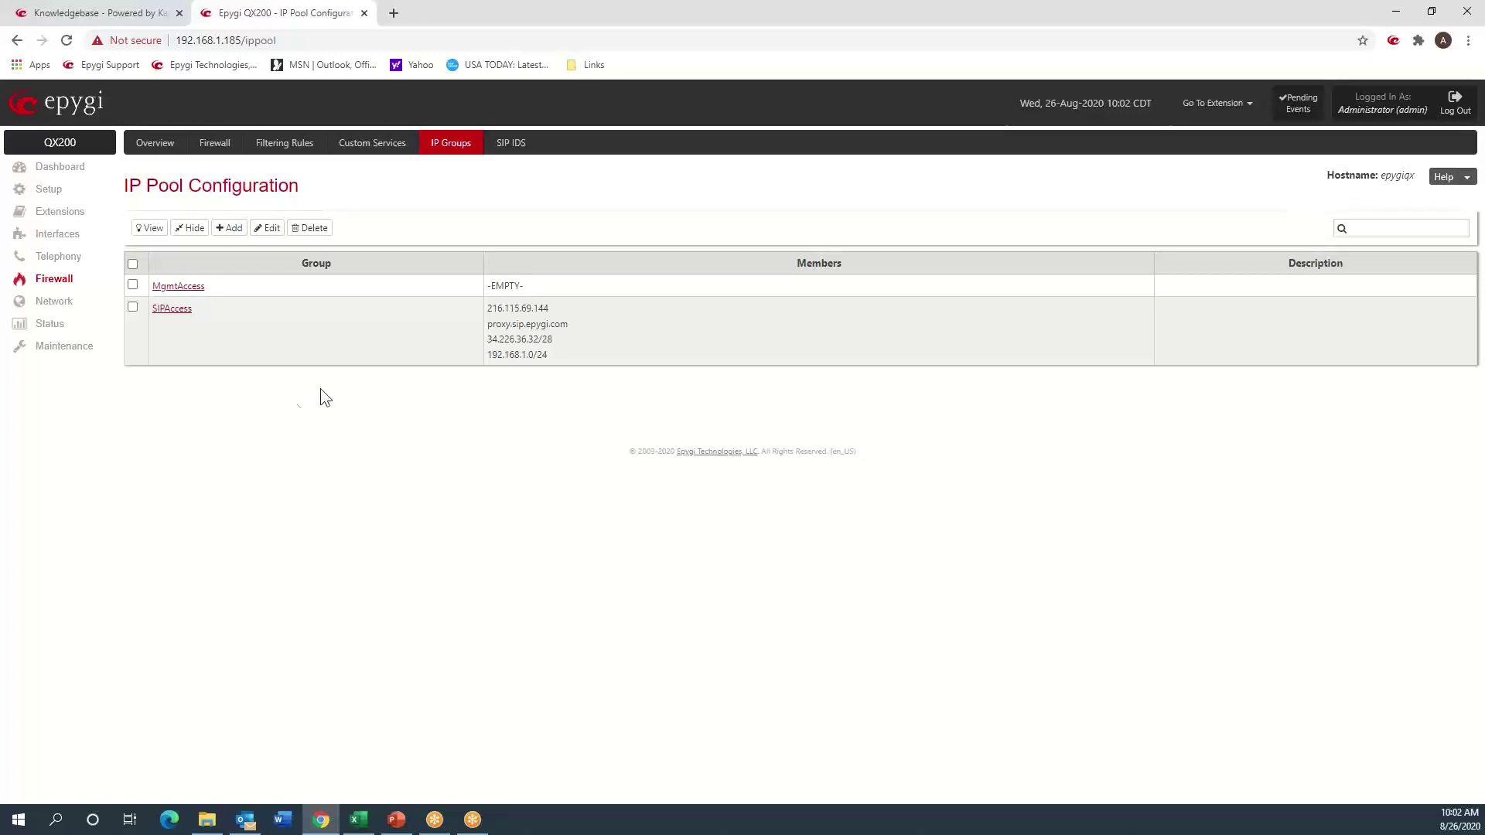
pyautogui.click(290, 148)
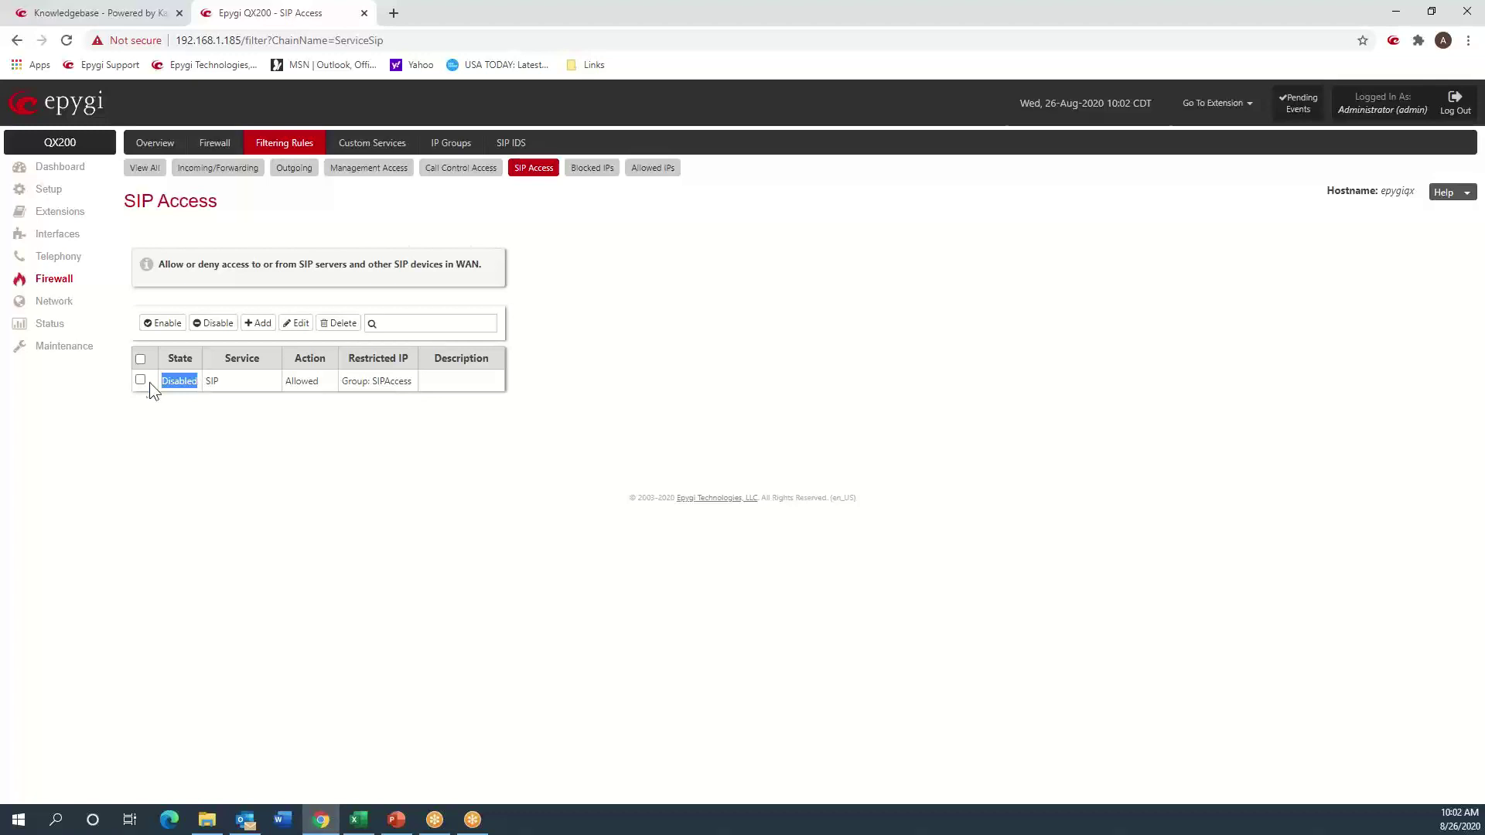
# - Enable the SIP rule on the SIP Access page, restricted to group SIPAccess
pyautogui.click(161, 323)
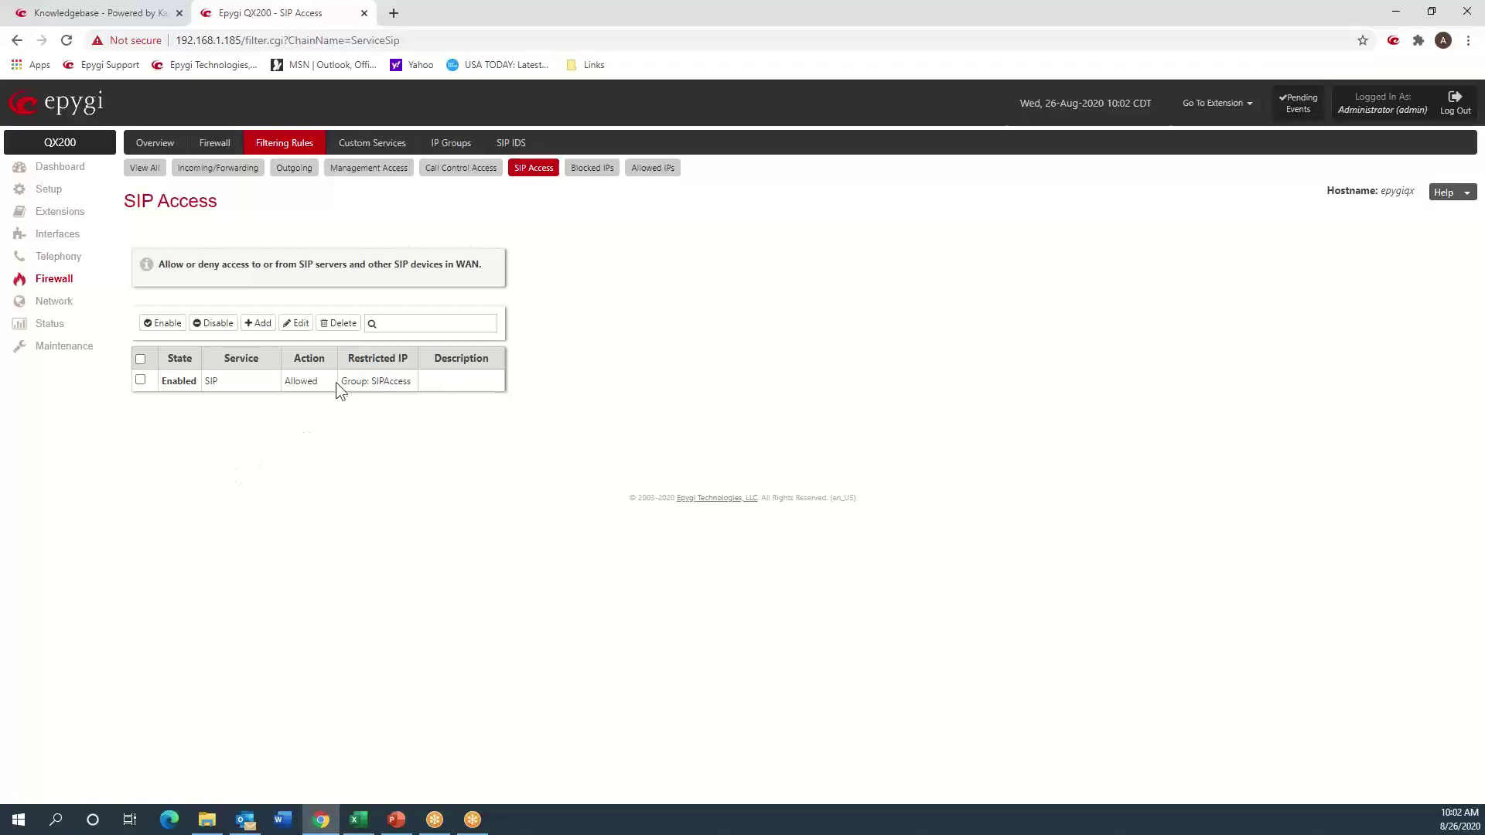
pyautogui.doubleClick(381, 383)
pyautogui.click(612, 297)
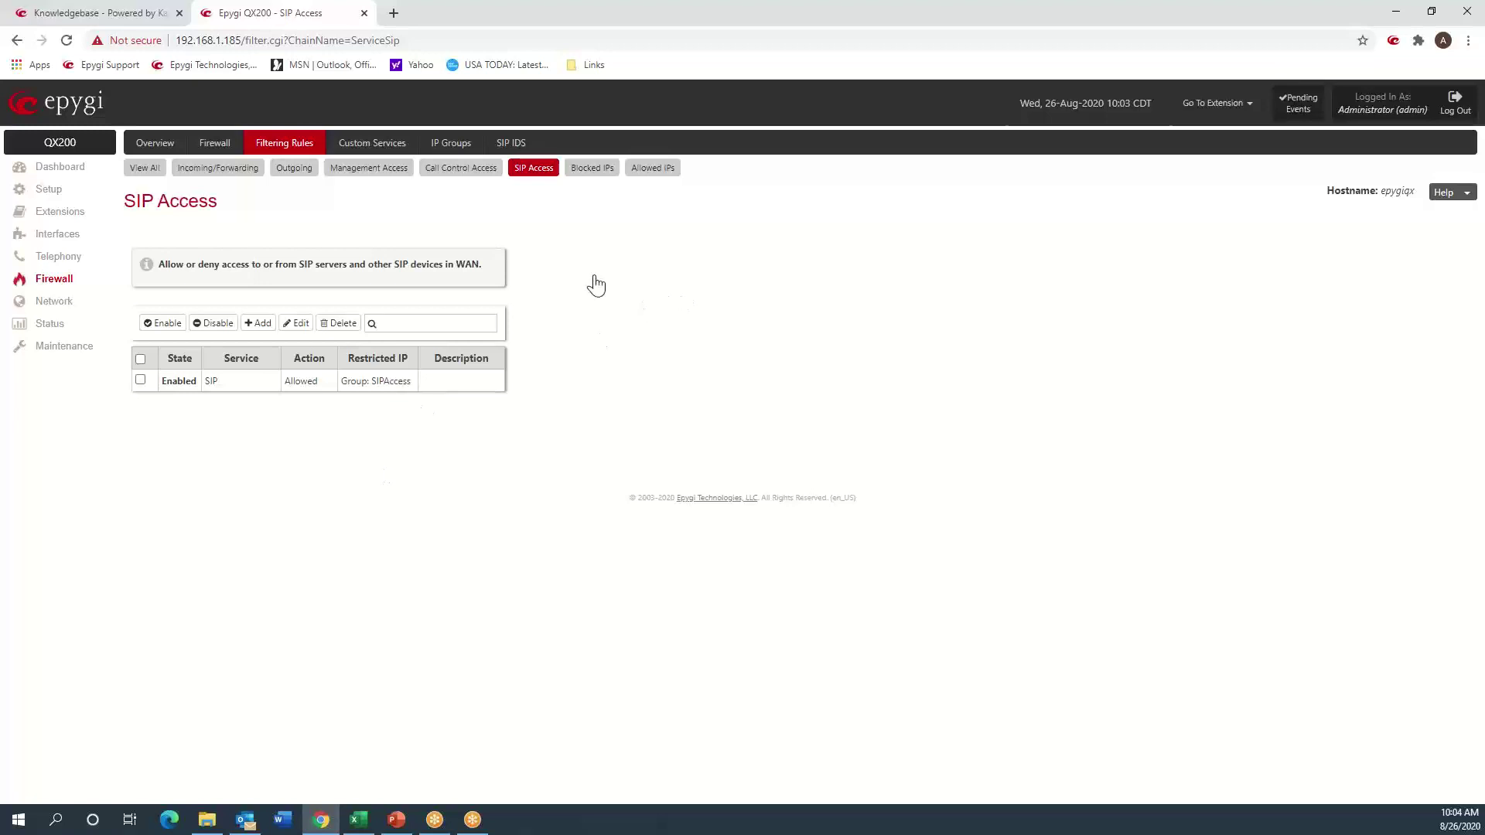
# - Open SIP IDS settings, review the SIP IDS Exceptions list, and go back
pyautogui.click(515, 147)
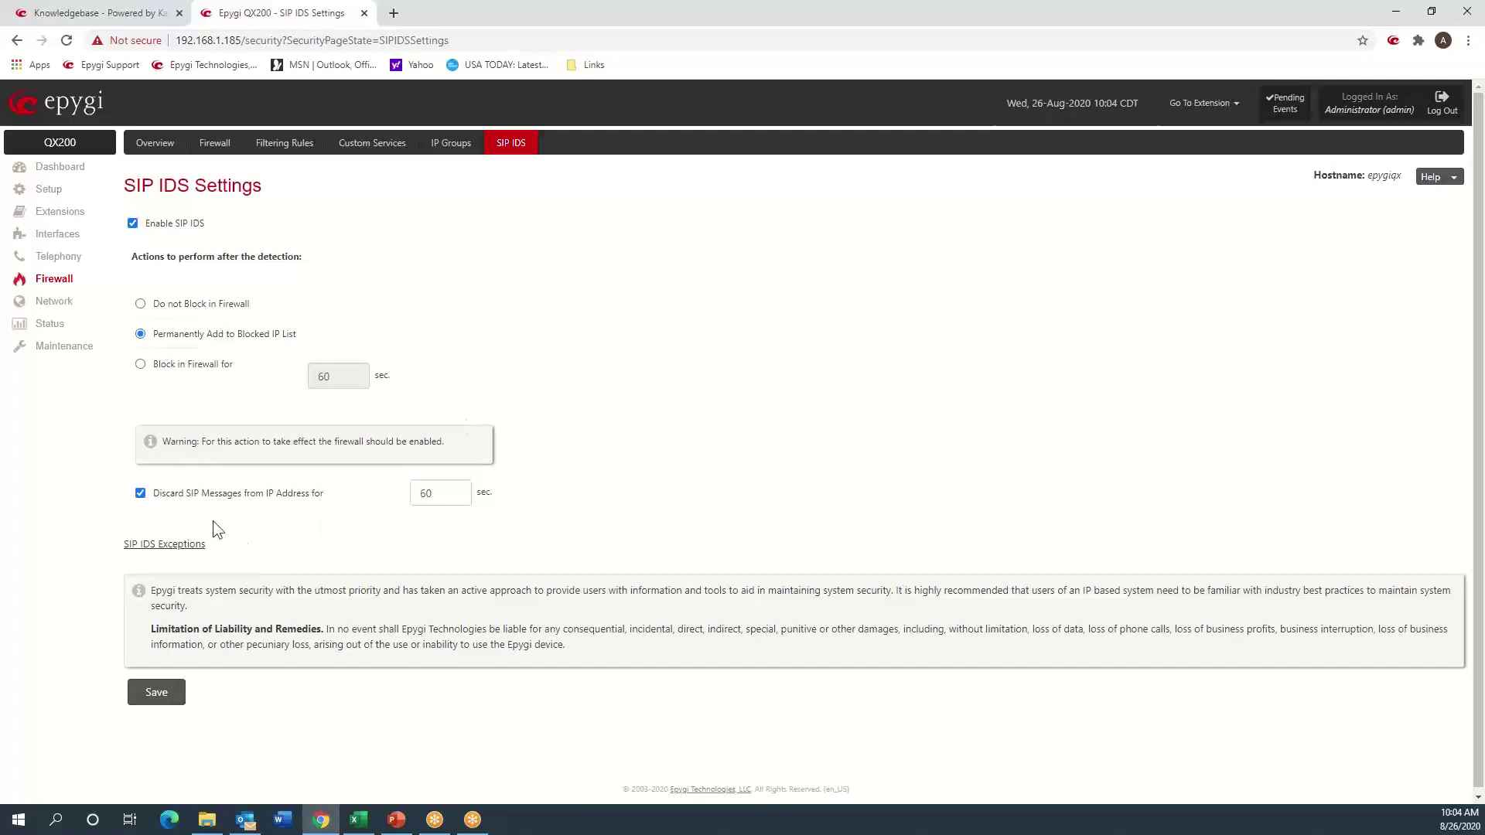
pyautogui.click(198, 548)
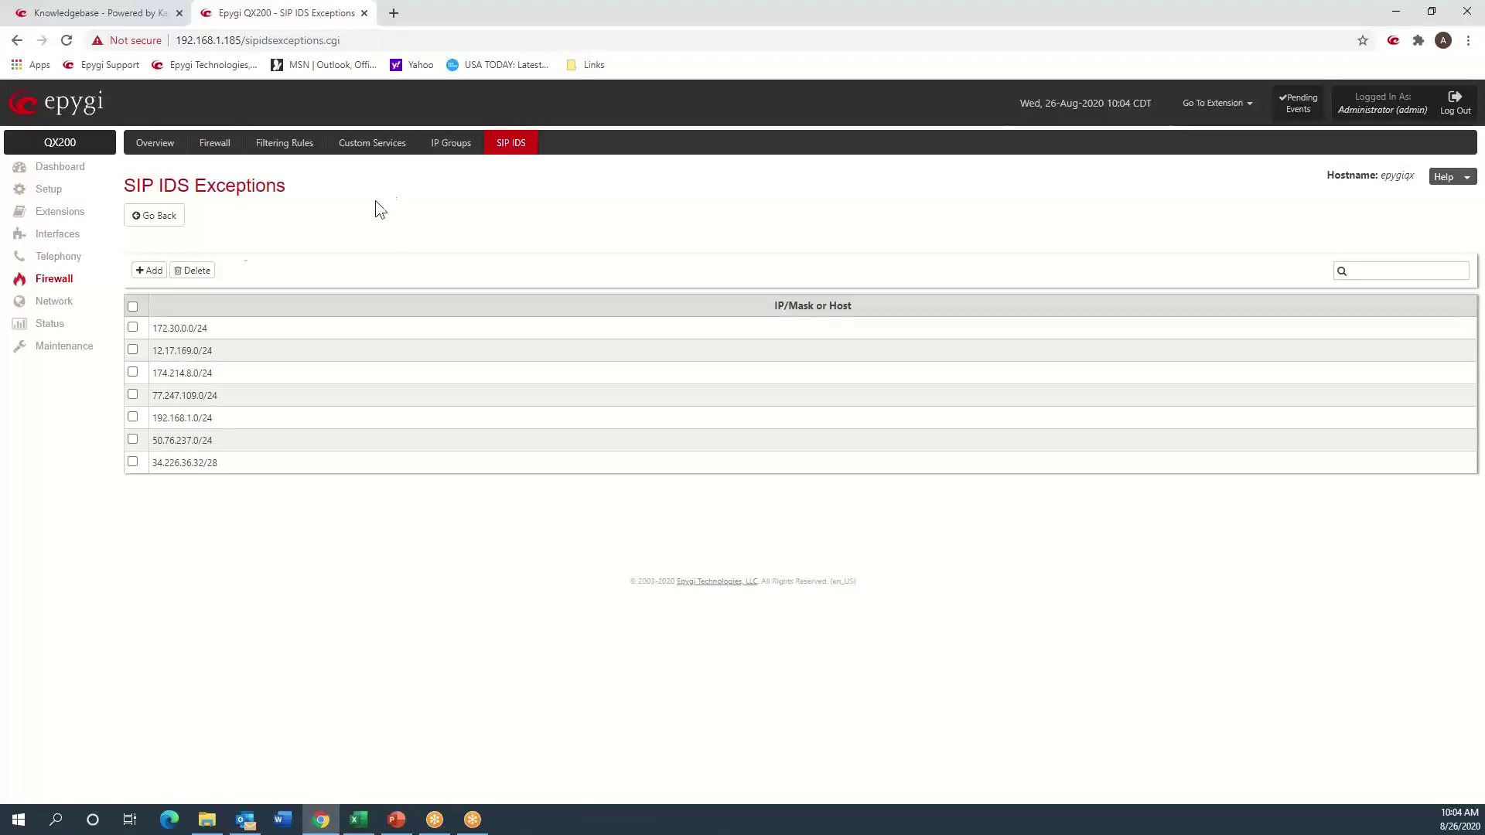
pyautogui.click(170, 221)
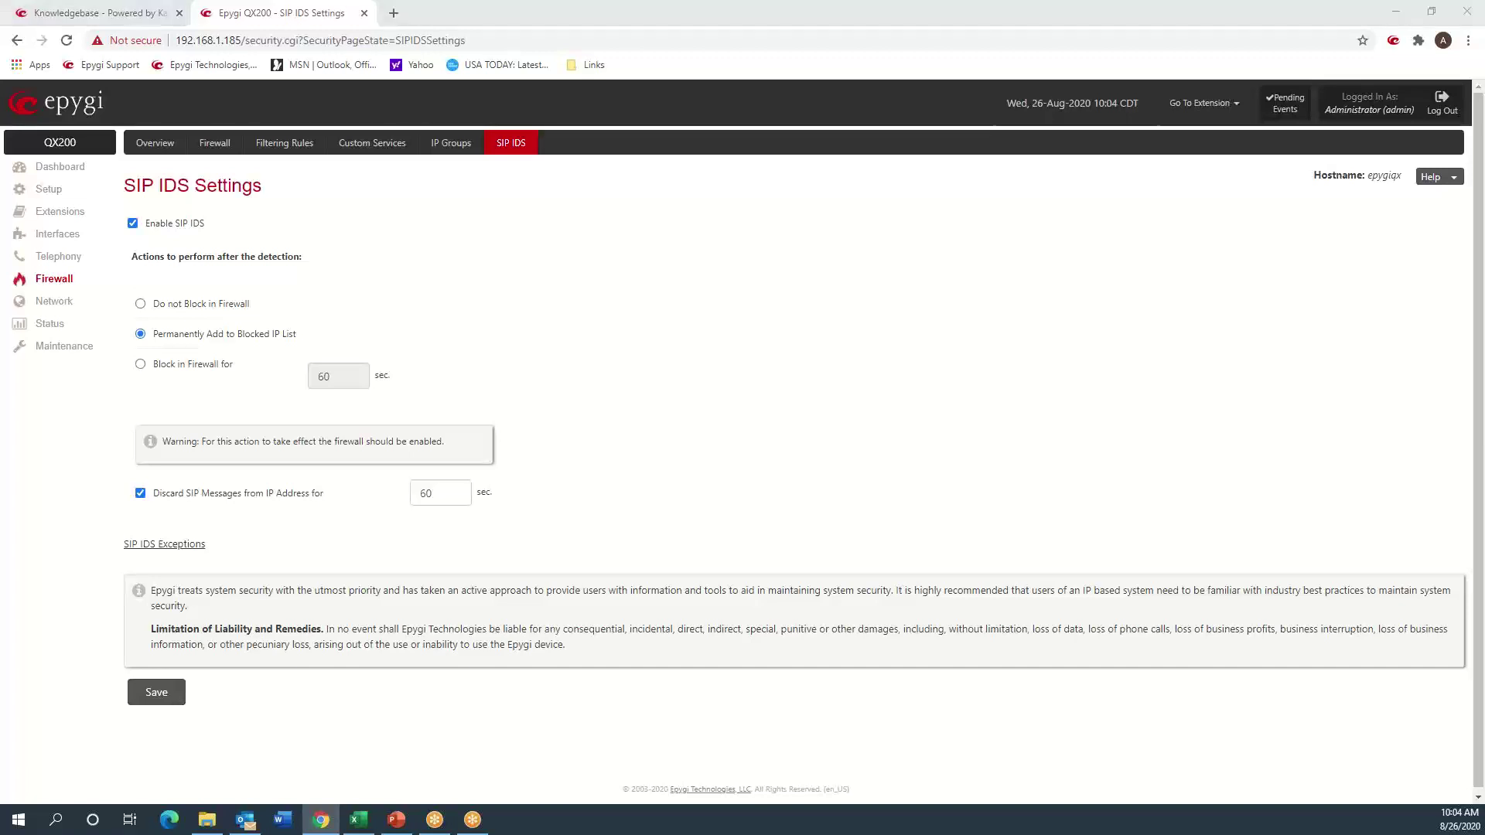
pyautogui.hotkey('alt', 'Tab')
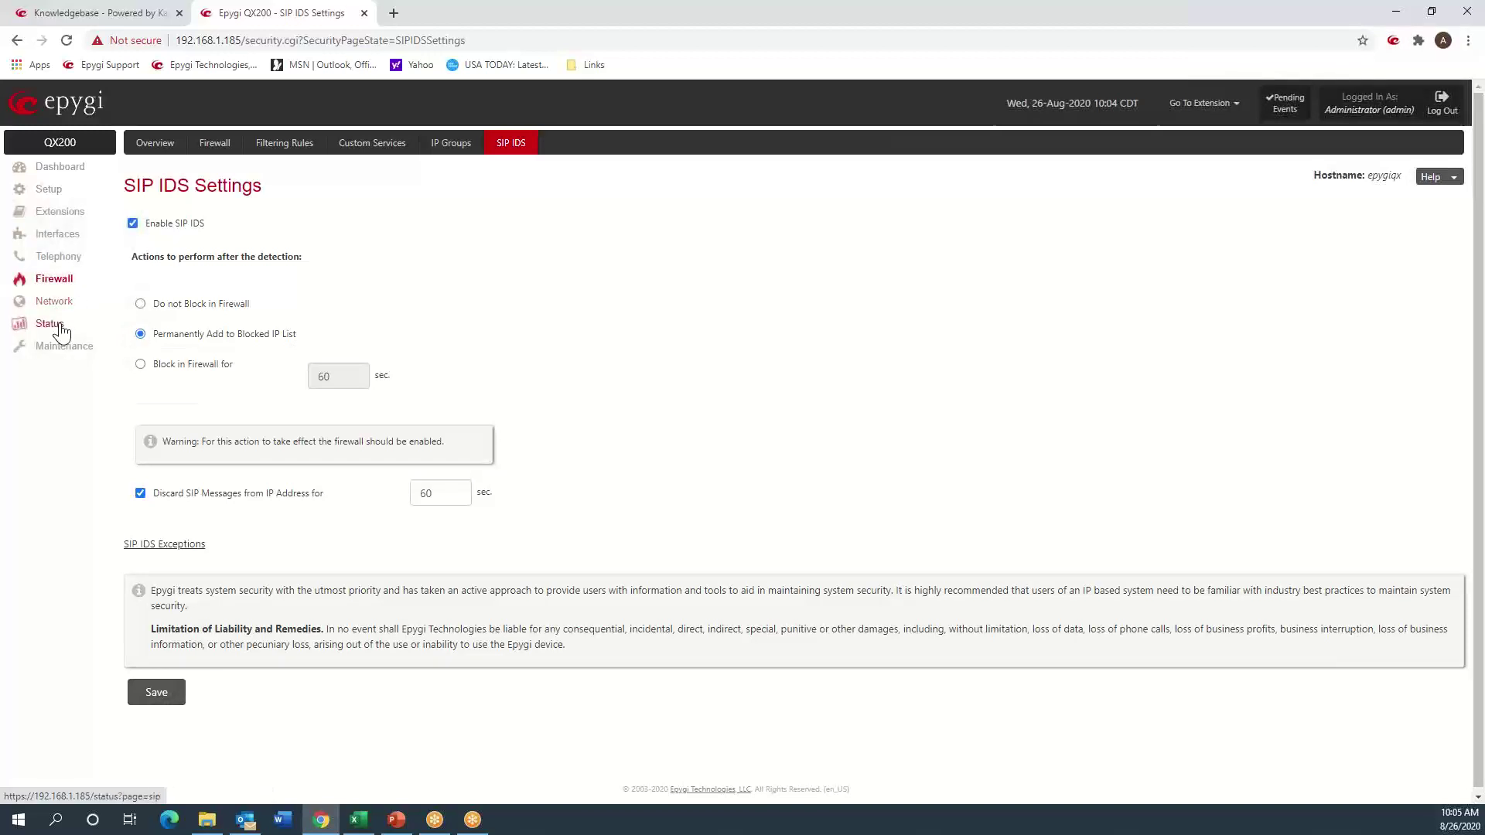
# - Open routing rule 9 from the Call Routing Table and advance to its call settings
pyautogui.click(69, 259)
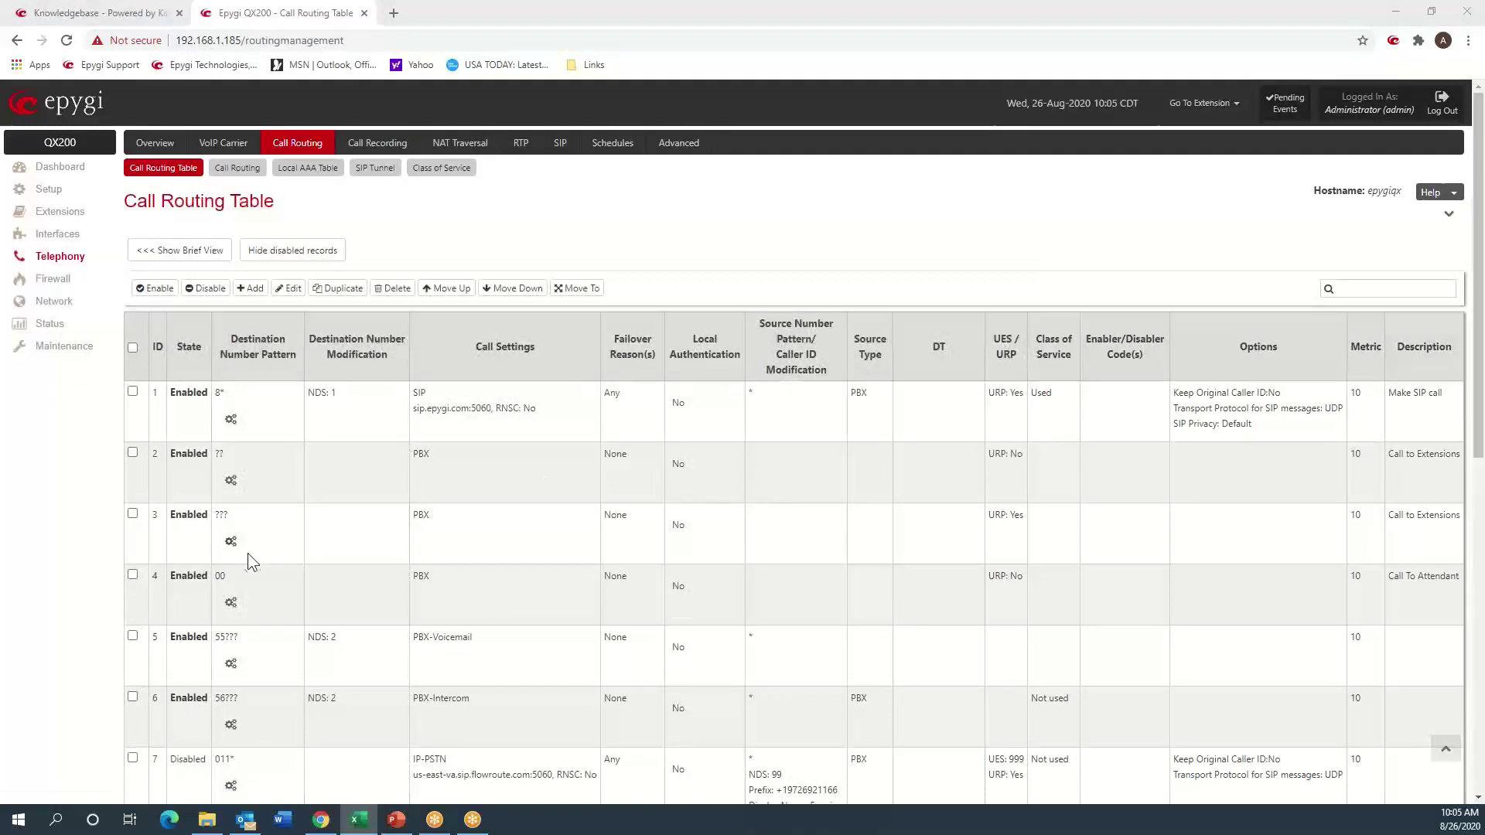
pyautogui.scroll(-7, 263, 511)
pyautogui.scroll(-2, 263, 512)
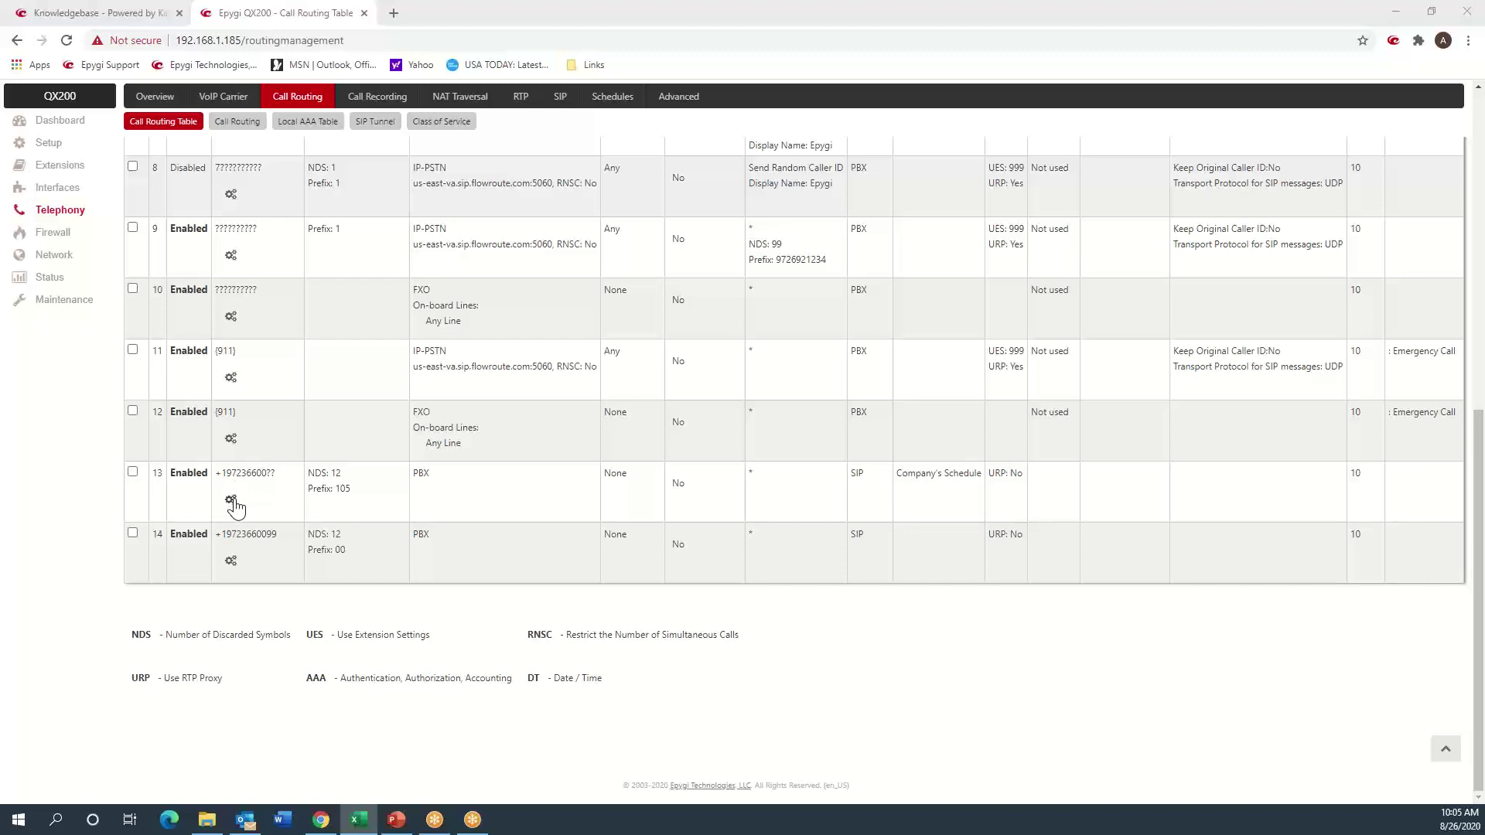
pyautogui.click(231, 257)
pyautogui.click(259, 252)
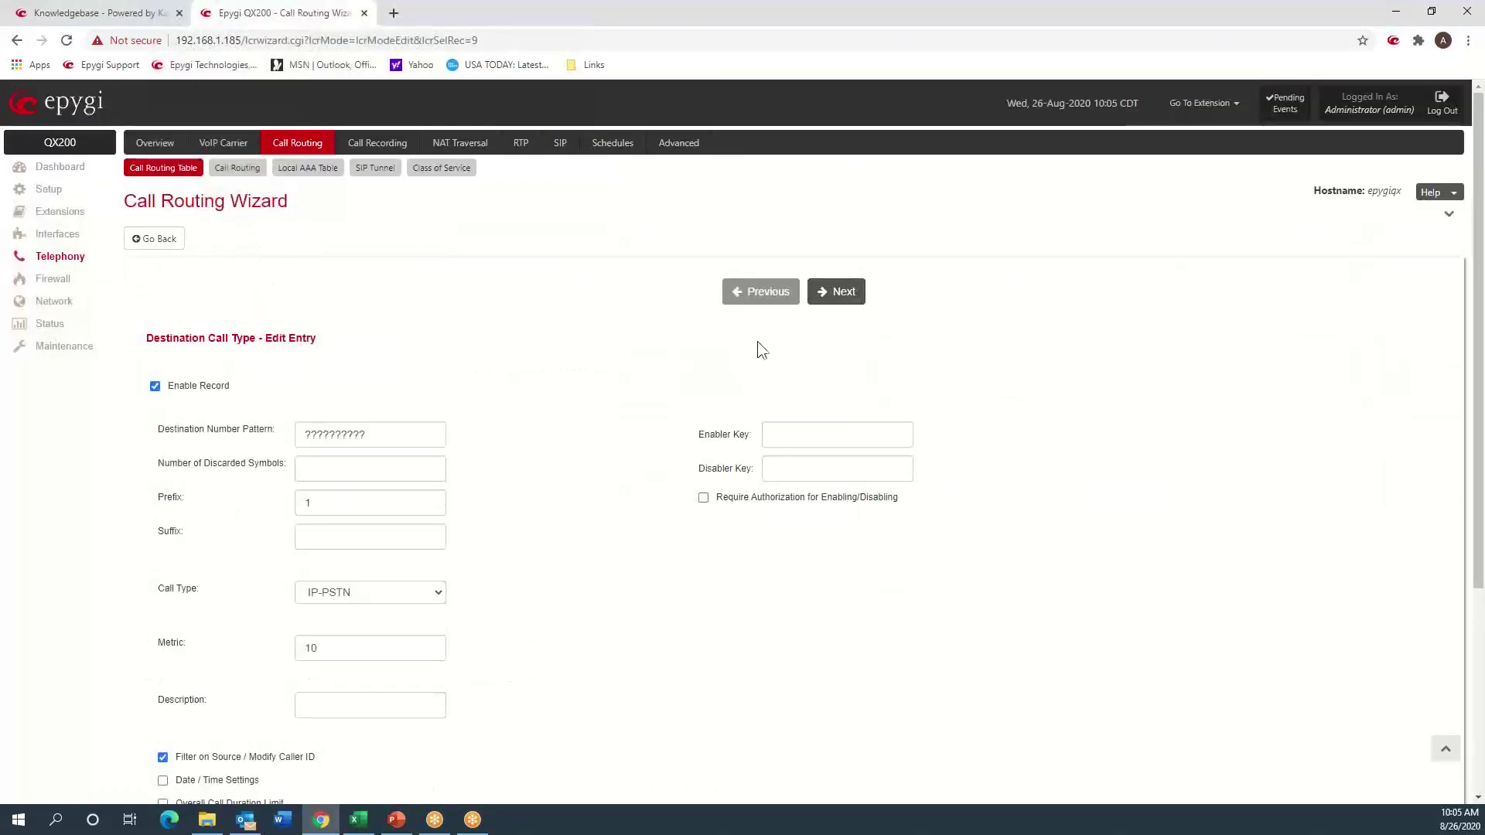
pyautogui.click(844, 299)
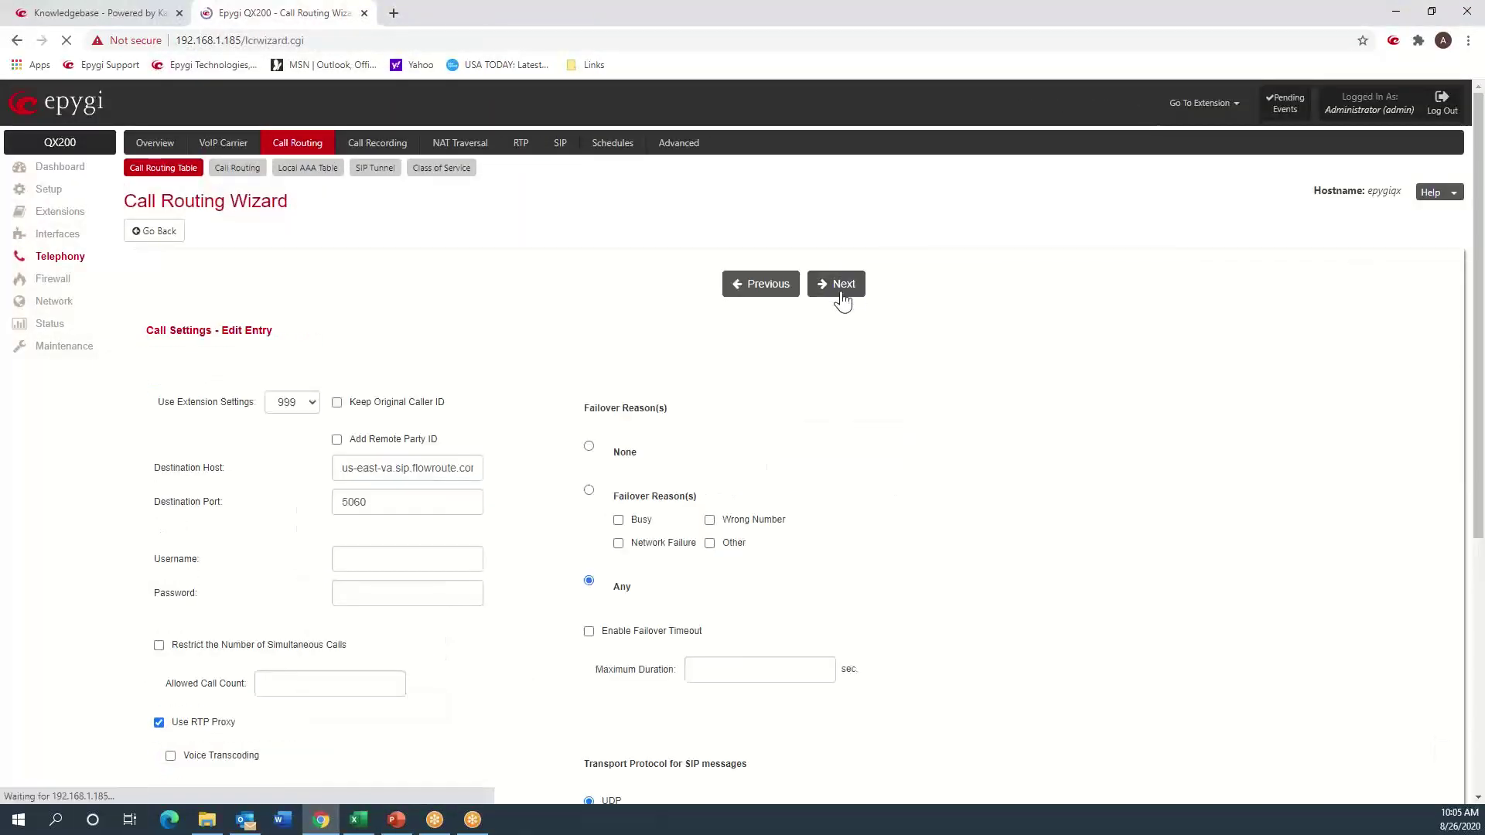
# - Change rule 9's destination host to 67.110.32.123, save it, and open the system logs
pyautogui.click(363, 476)
pyautogui.tripleClick(364, 477)
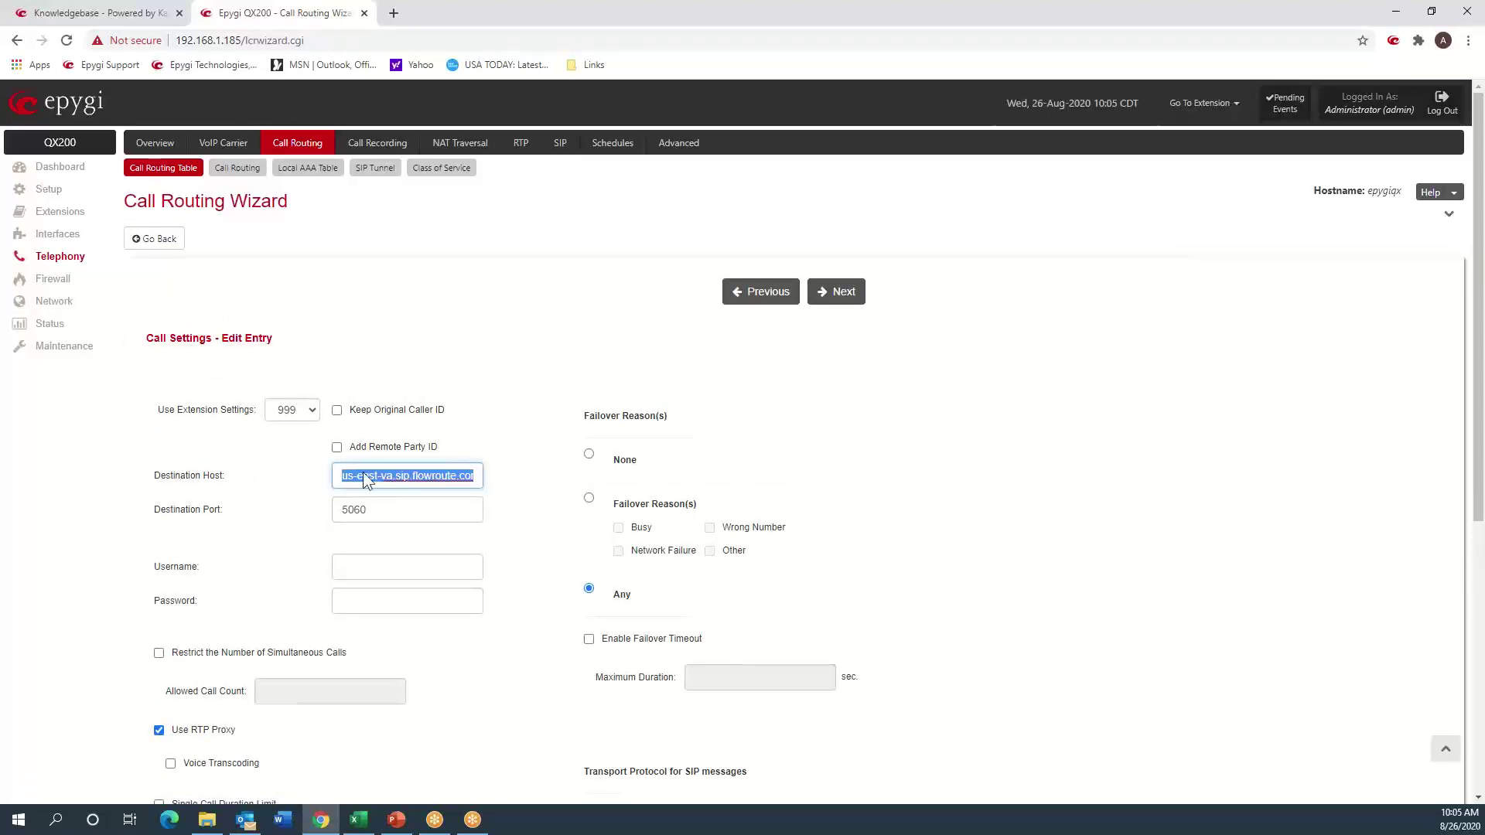
pyautogui.press('BackSpace')
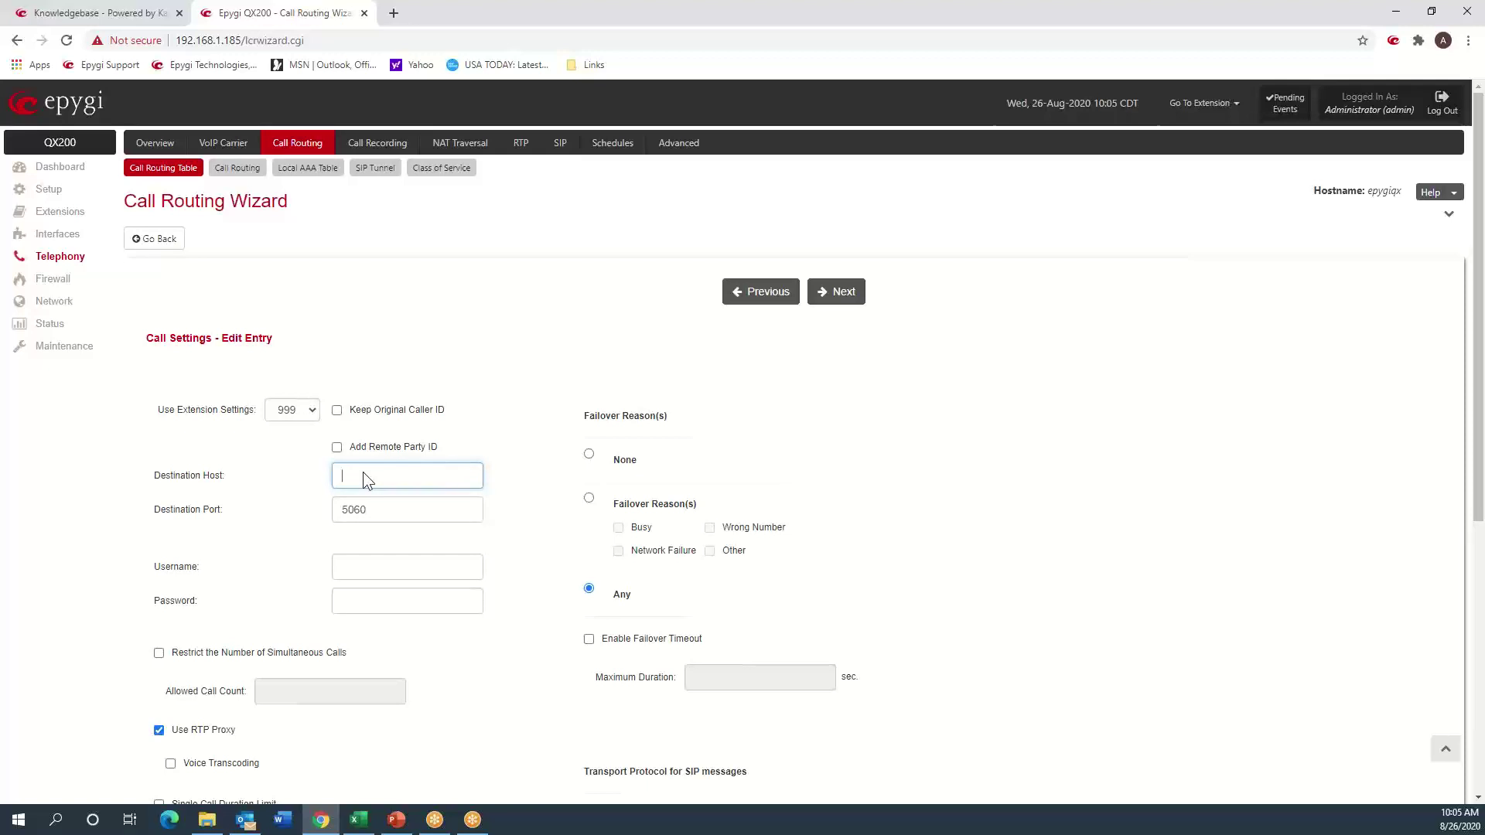
pyautogui.write('67.110.32.123')
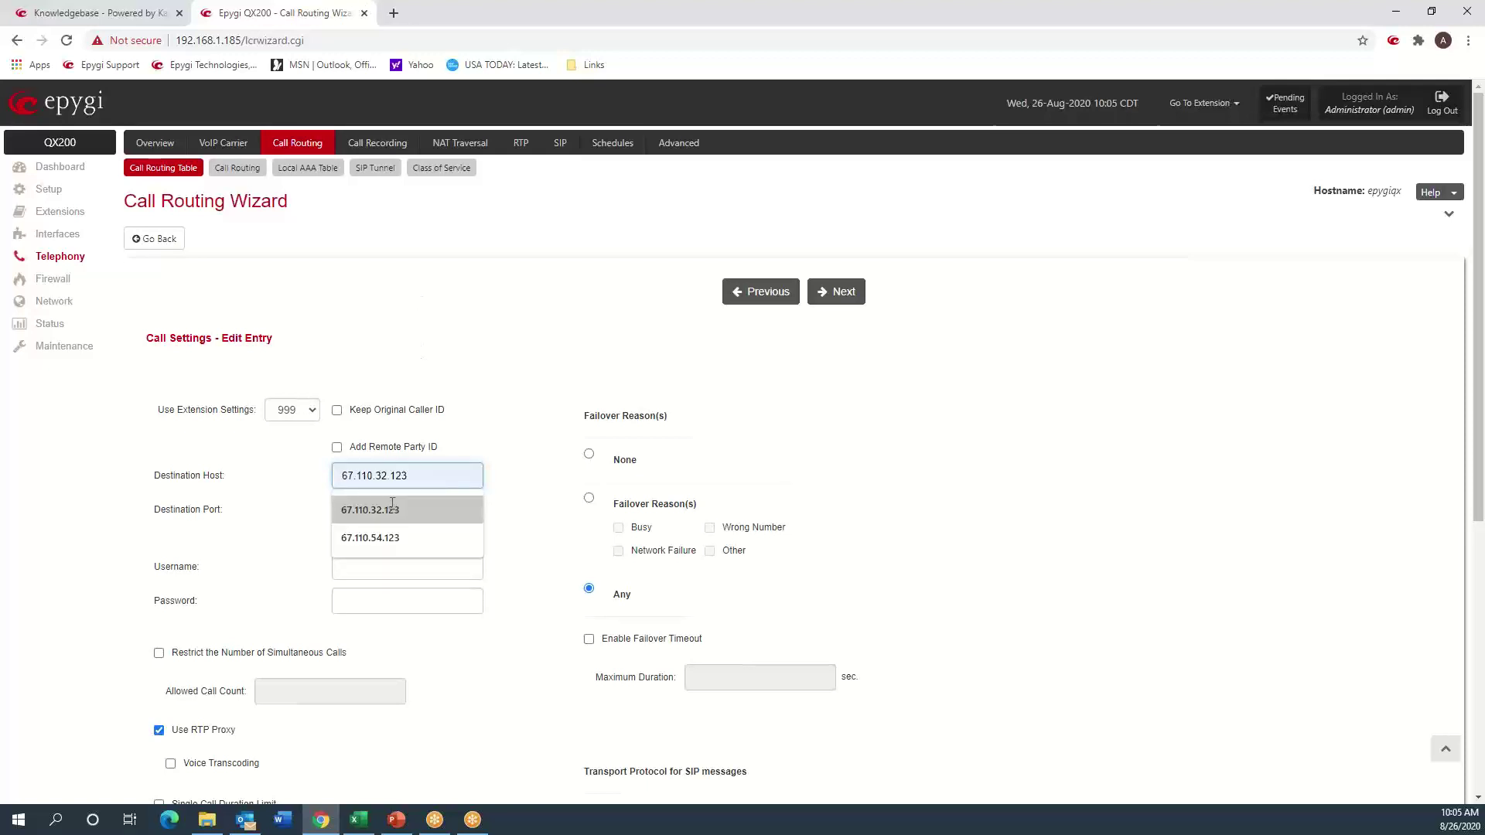
pyautogui.click(387, 510)
pyautogui.click(842, 294)
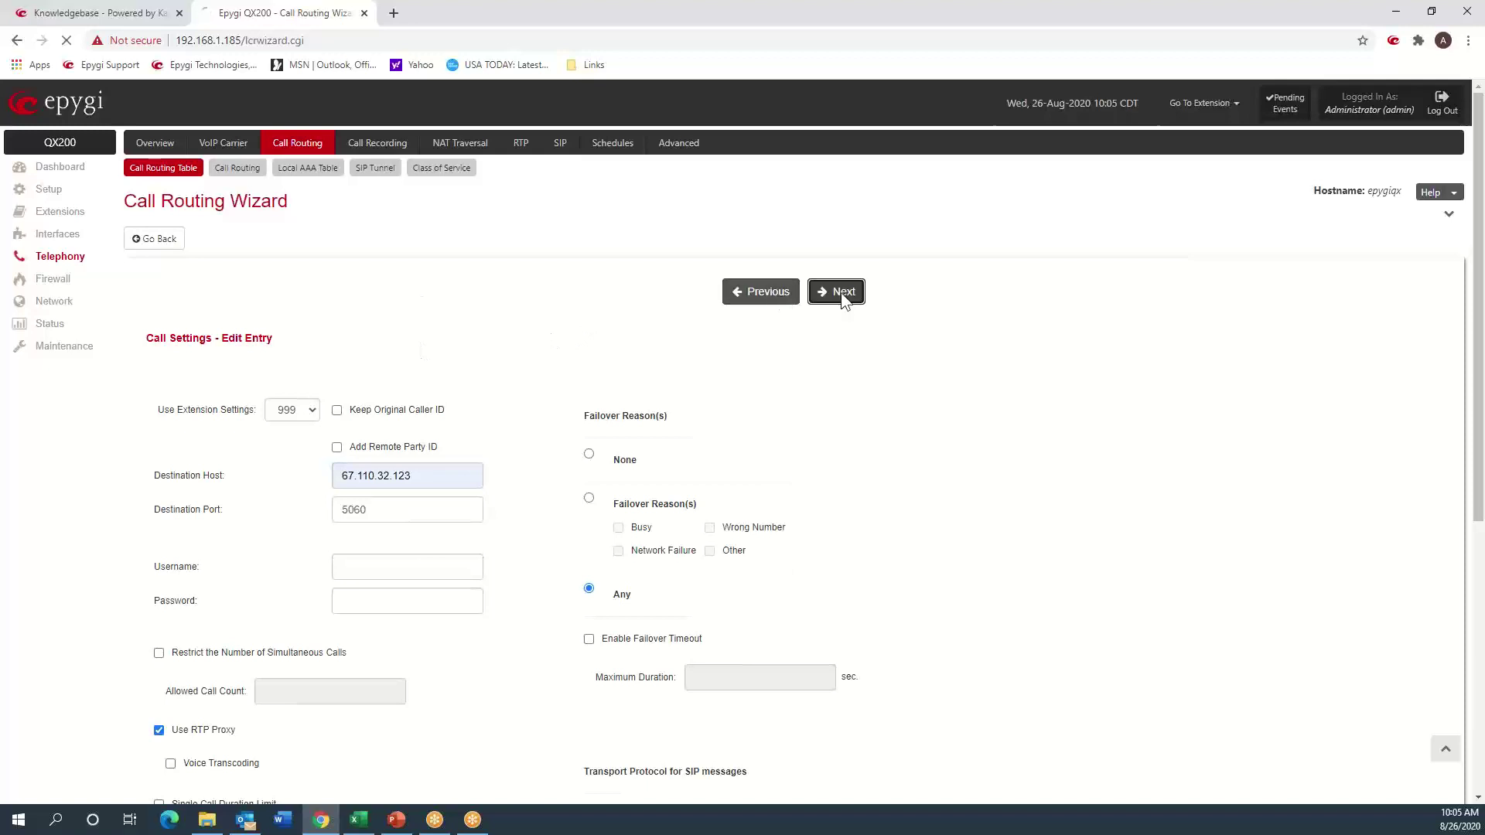
pyautogui.click(844, 297)
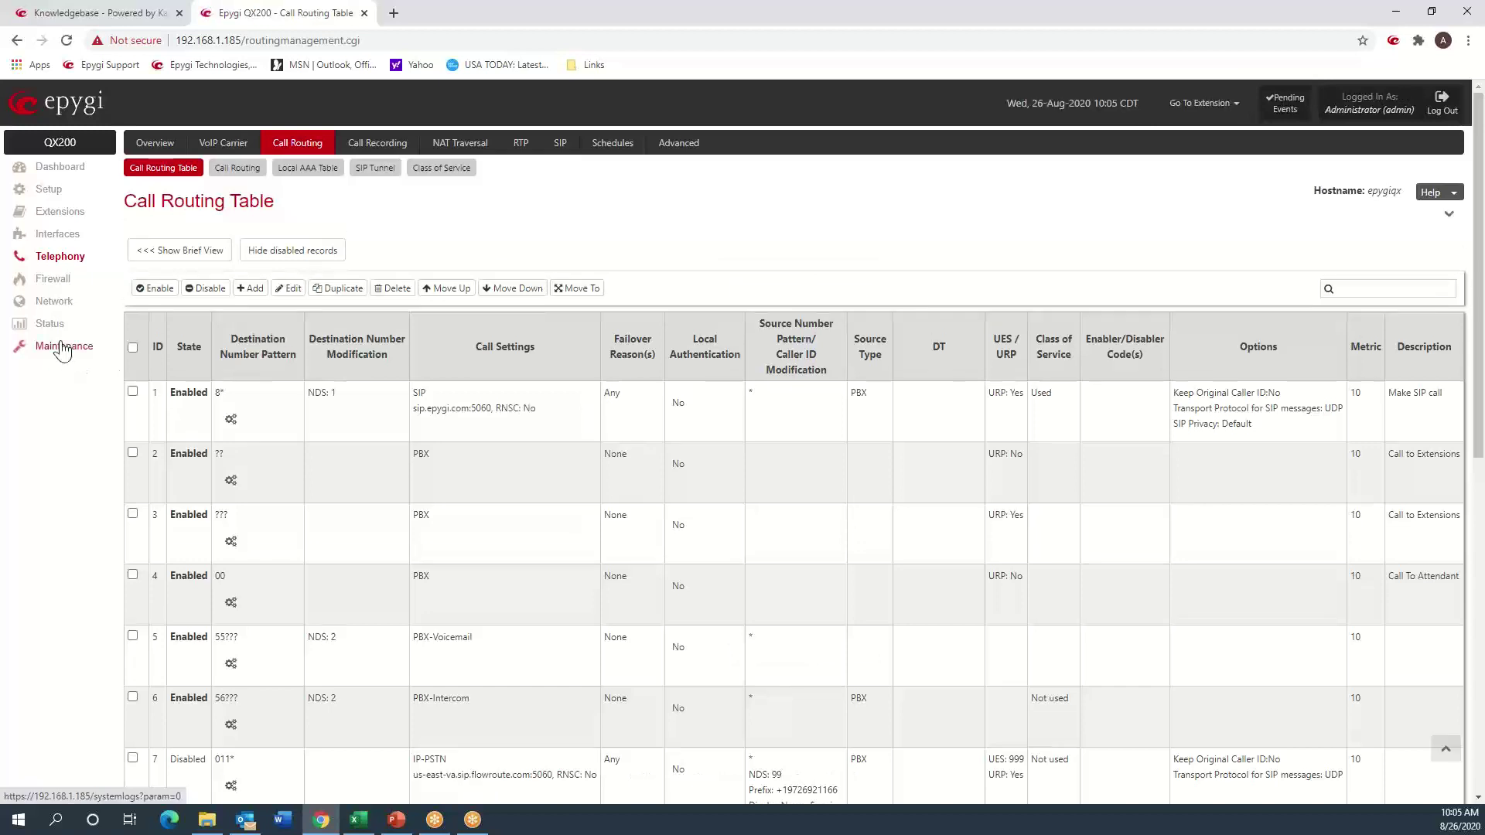
pyautogui.click(63, 348)
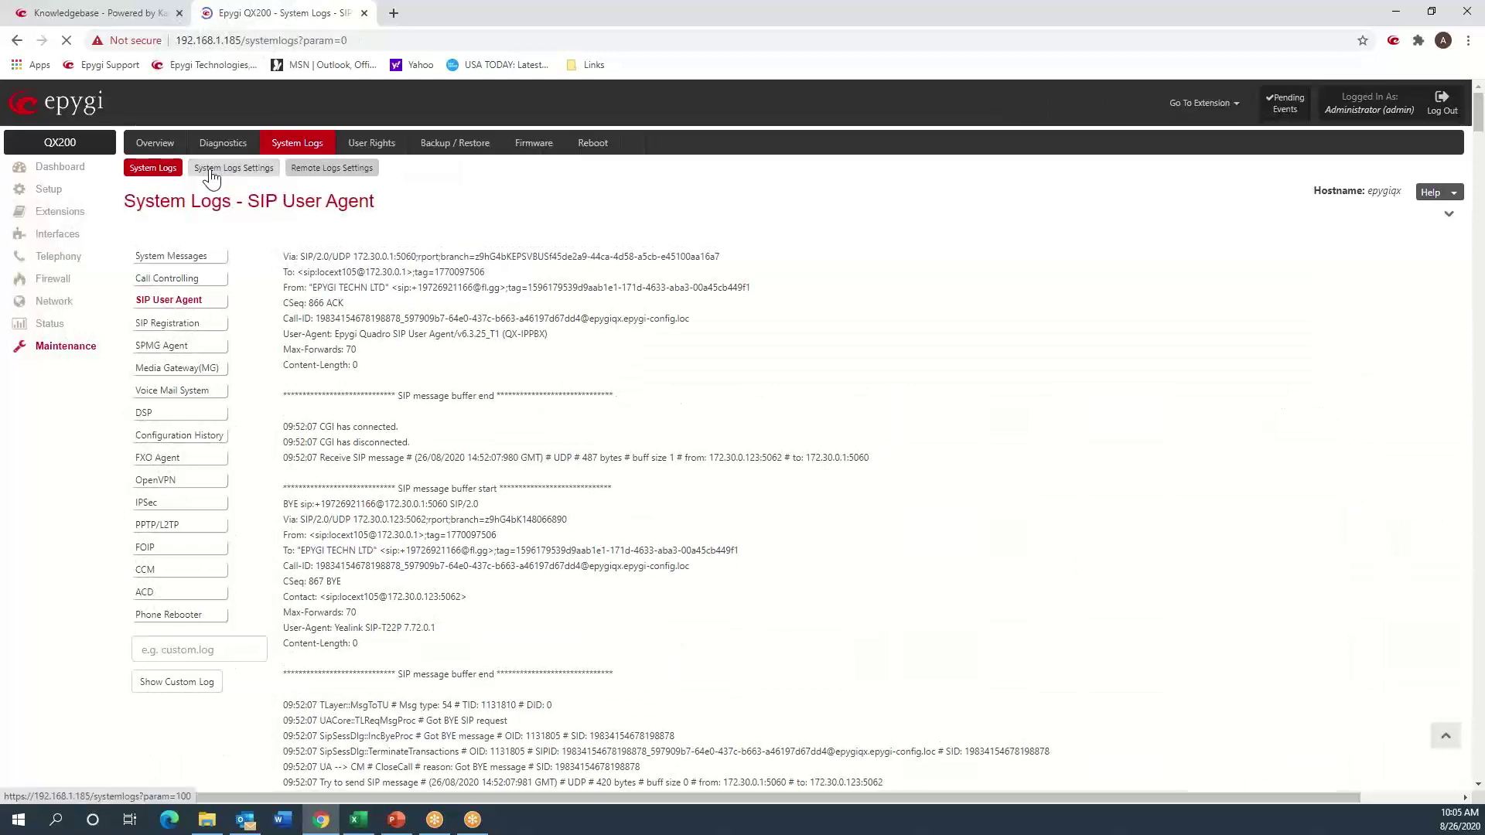
# - Change the System Logs log-marker comment to Test6 and mark all logs with it
pyautogui.click(214, 175)
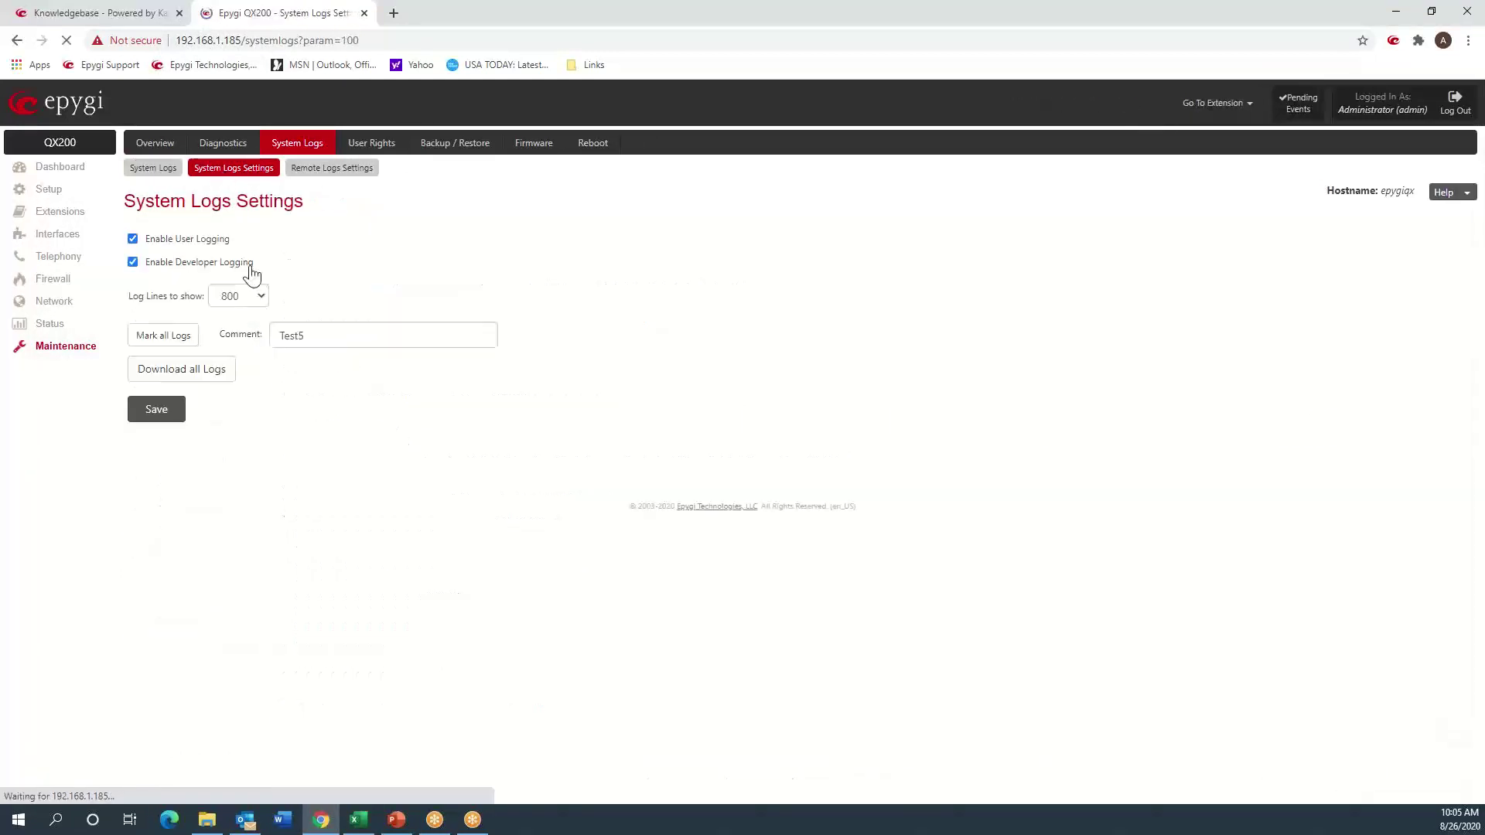
pyautogui.click(305, 335)
pyautogui.press('BackSpace')
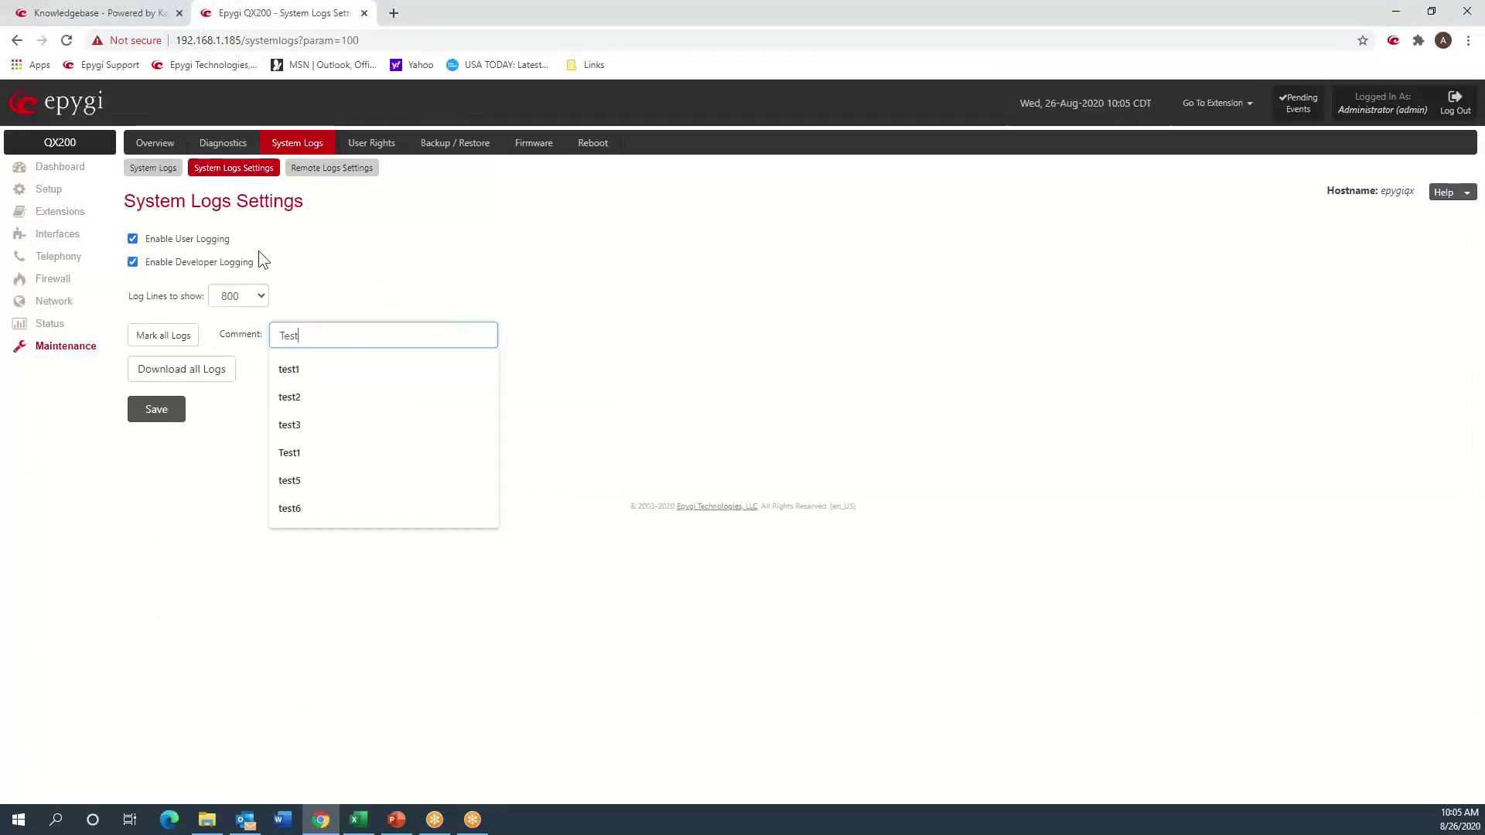
pyautogui.write('6')
pyautogui.press('Return')
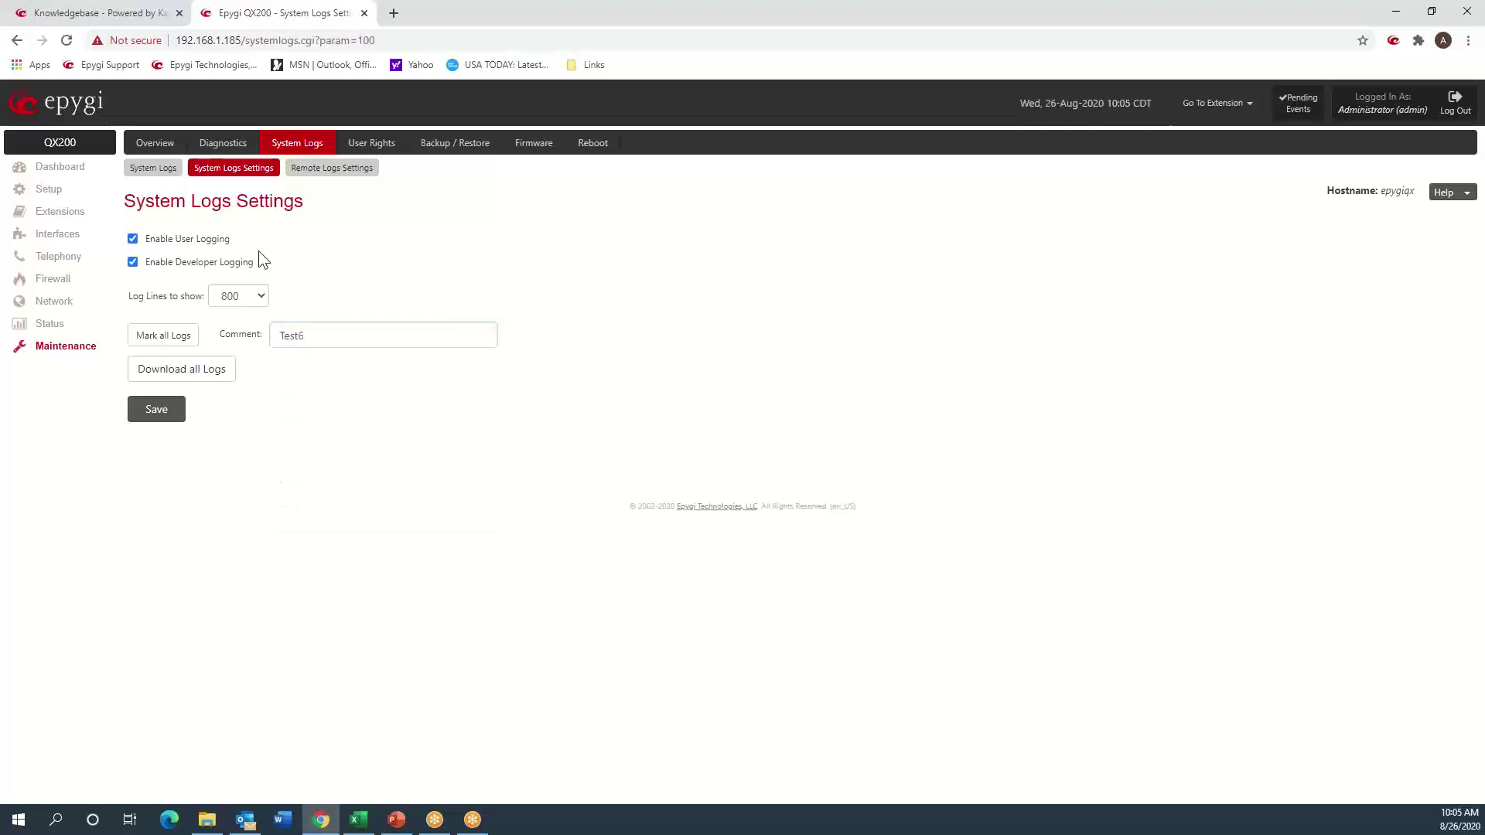
pyautogui.click(178, 339)
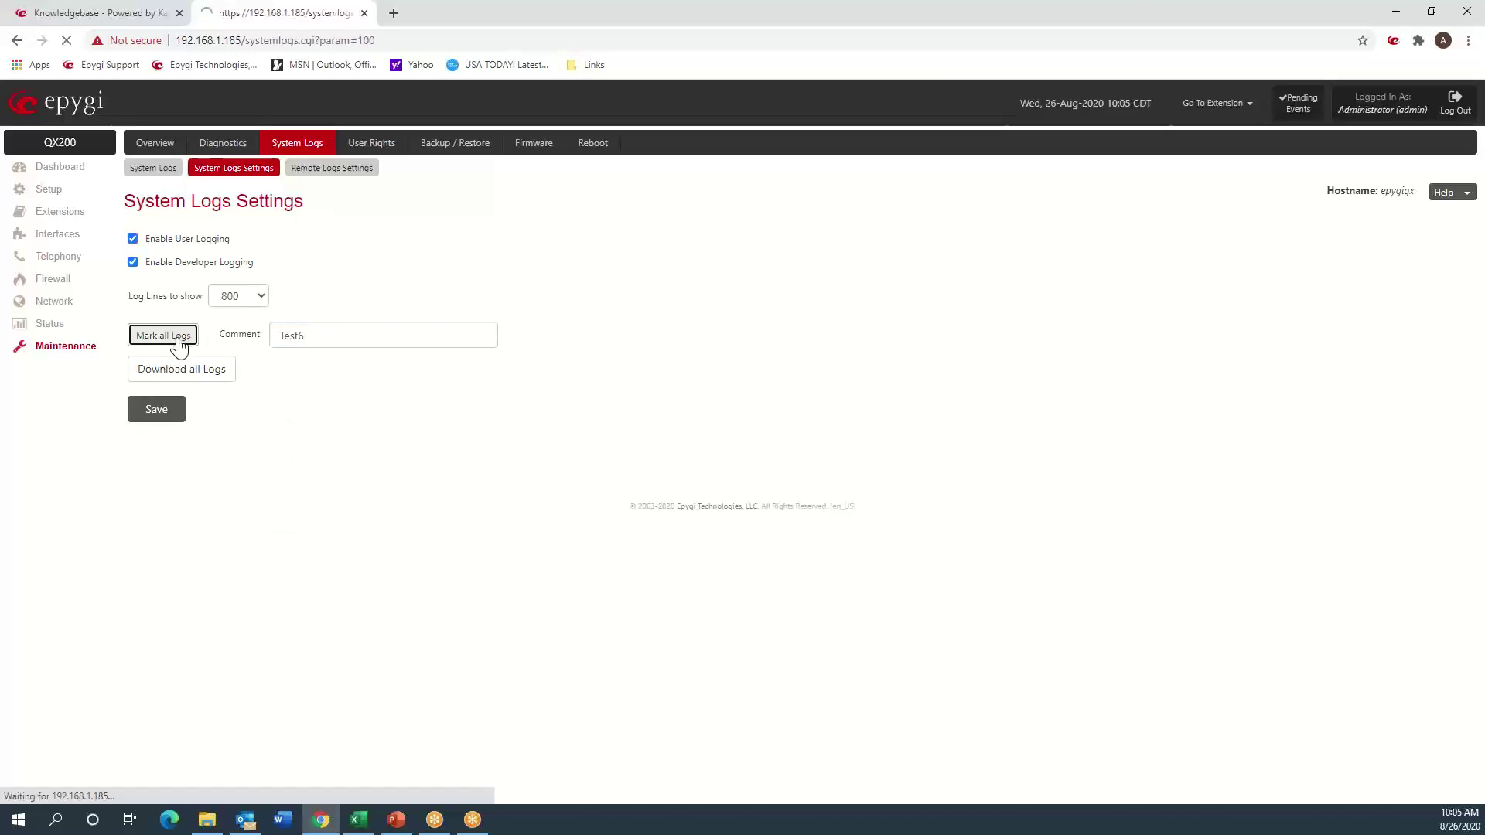
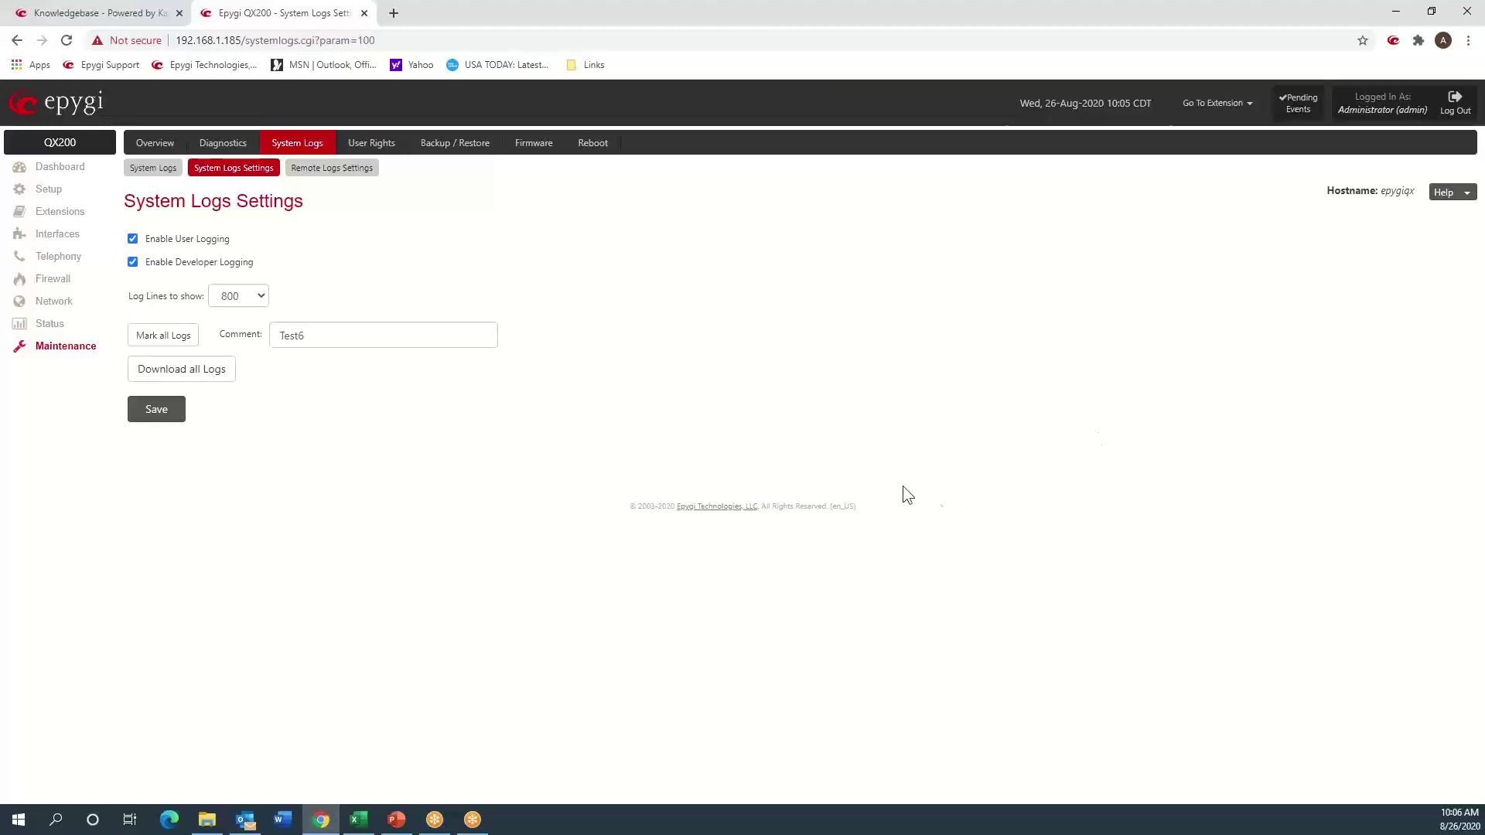
# - Open the SIP User Agent log and search it for the 'test' marker
pyautogui.click(152, 178)
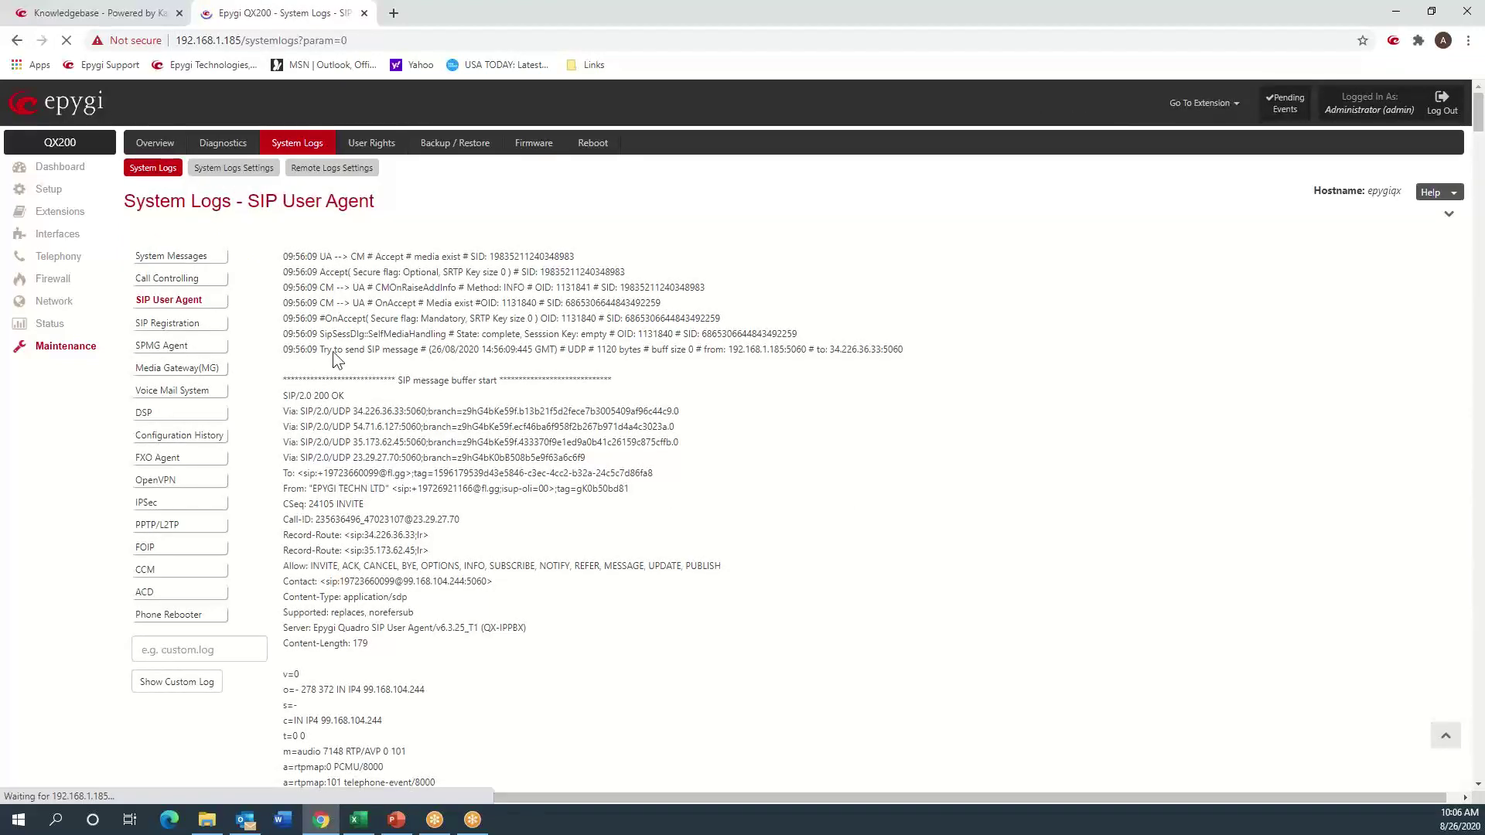
pyautogui.hotkey('ctrl', 'f')
pyautogui.write('test')
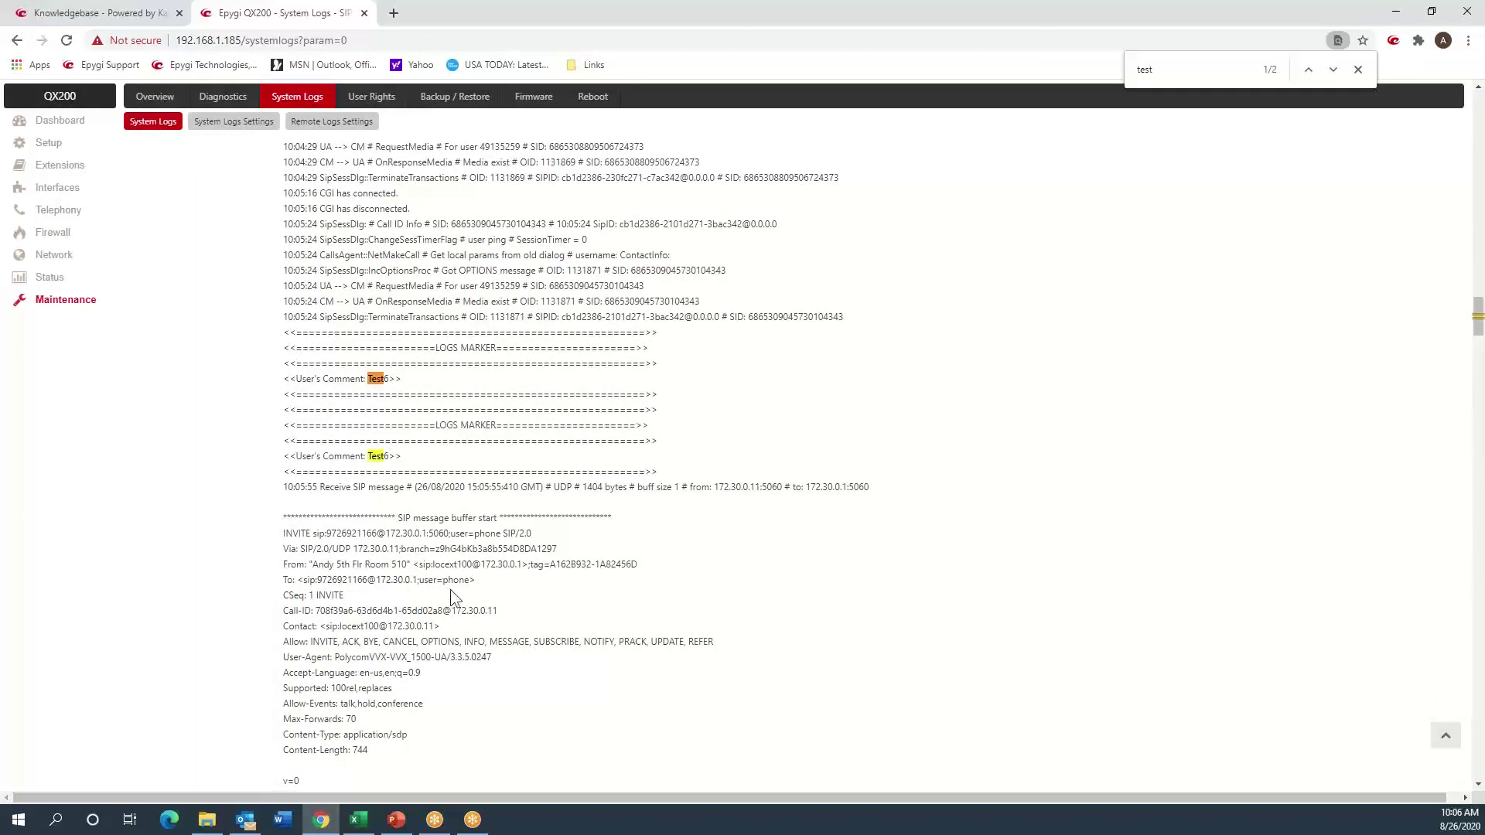
pyautogui.scroll(-6, 454, 597)
pyautogui.scroll(-15, 450, 589)
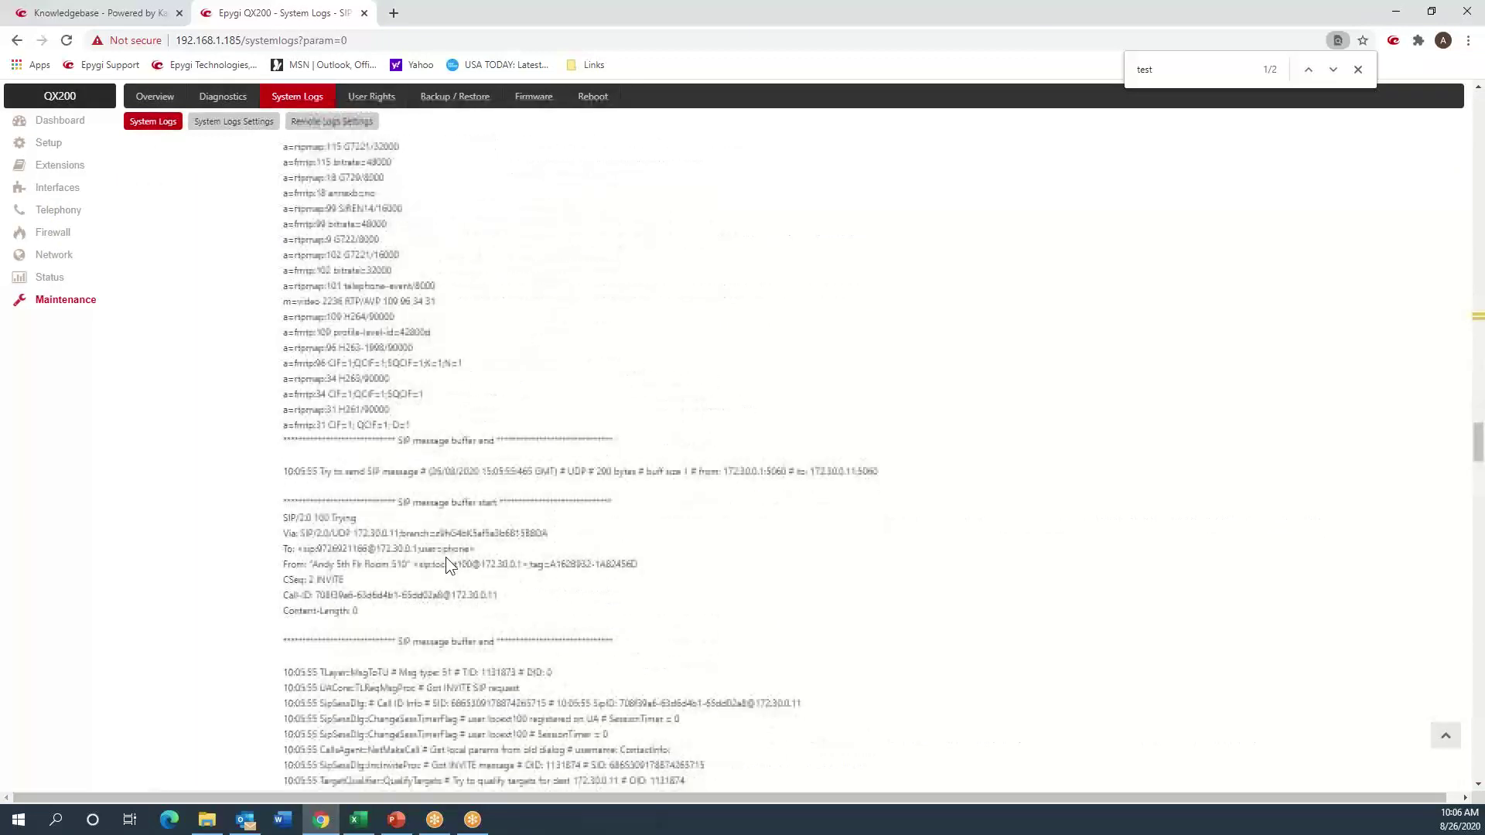
pyautogui.scroll(-6, 446, 557)
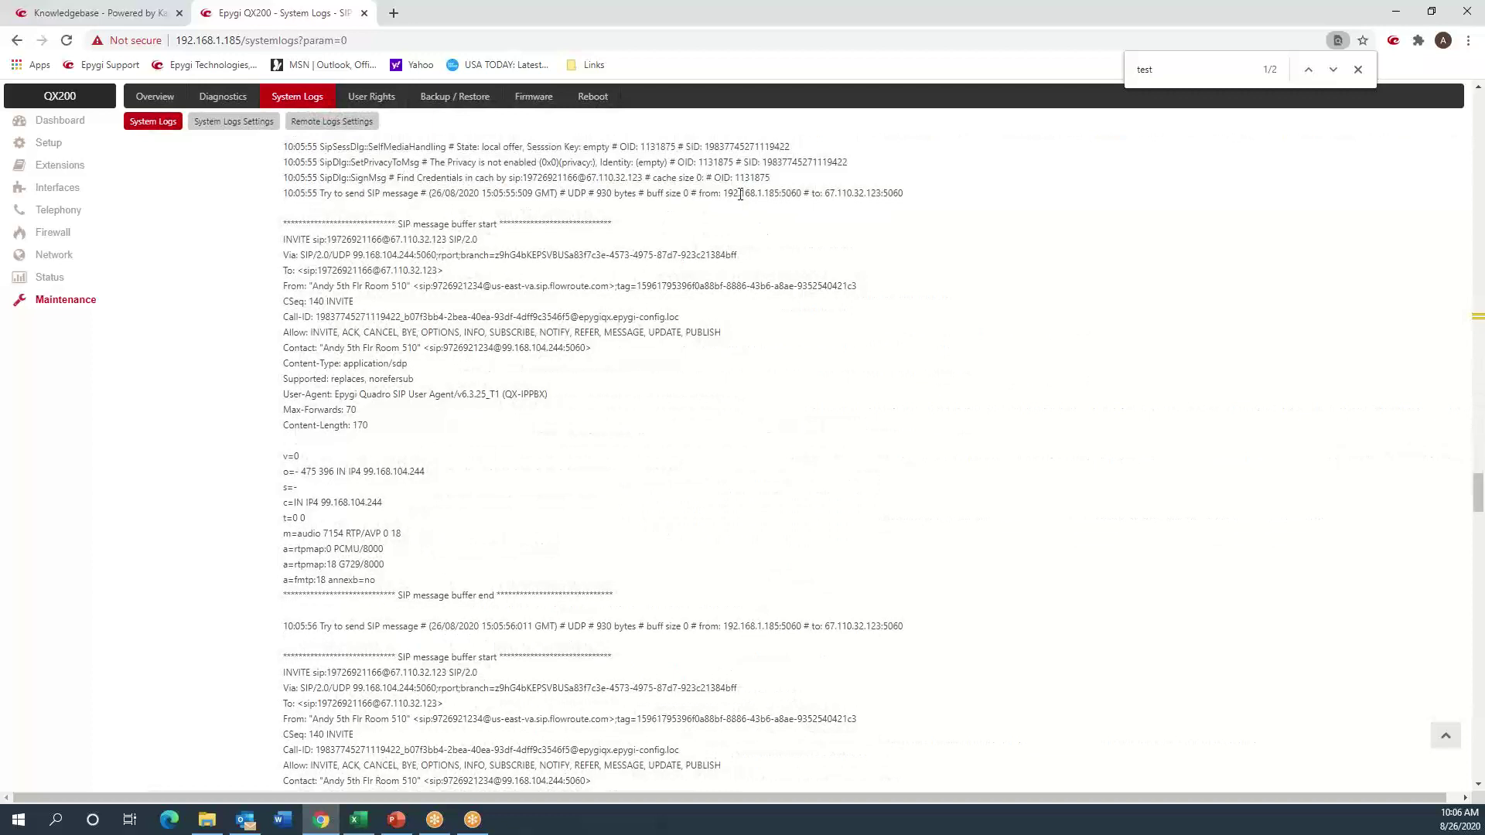
# - Examine the INVITE sent to 67.110.32.123:5060 and the timestamp of its first attempt
pyautogui.moveTo(740, 194); pyautogui.dragTo(886, 201)
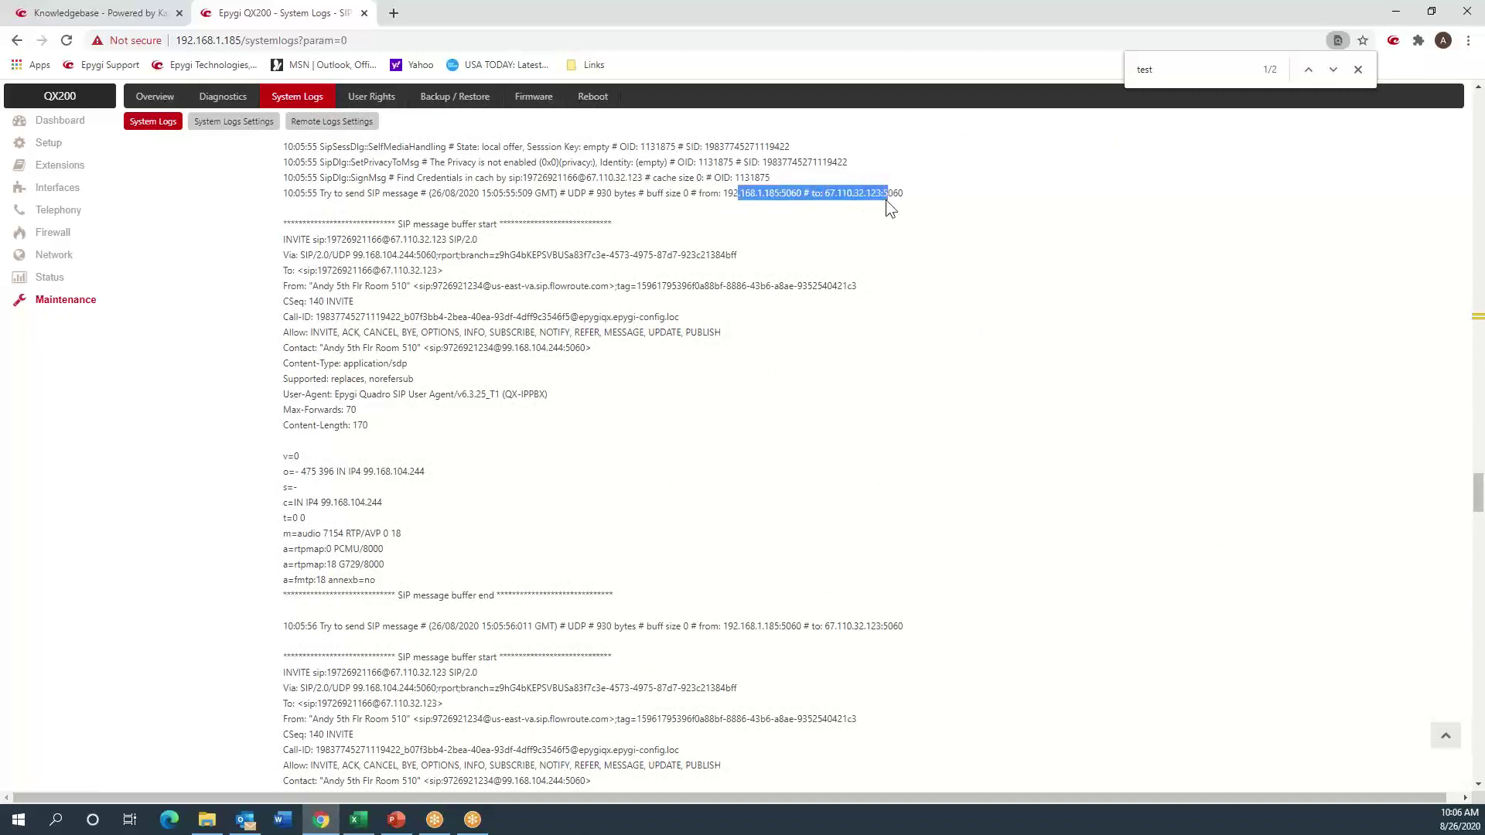
pyautogui.click(884, 229)
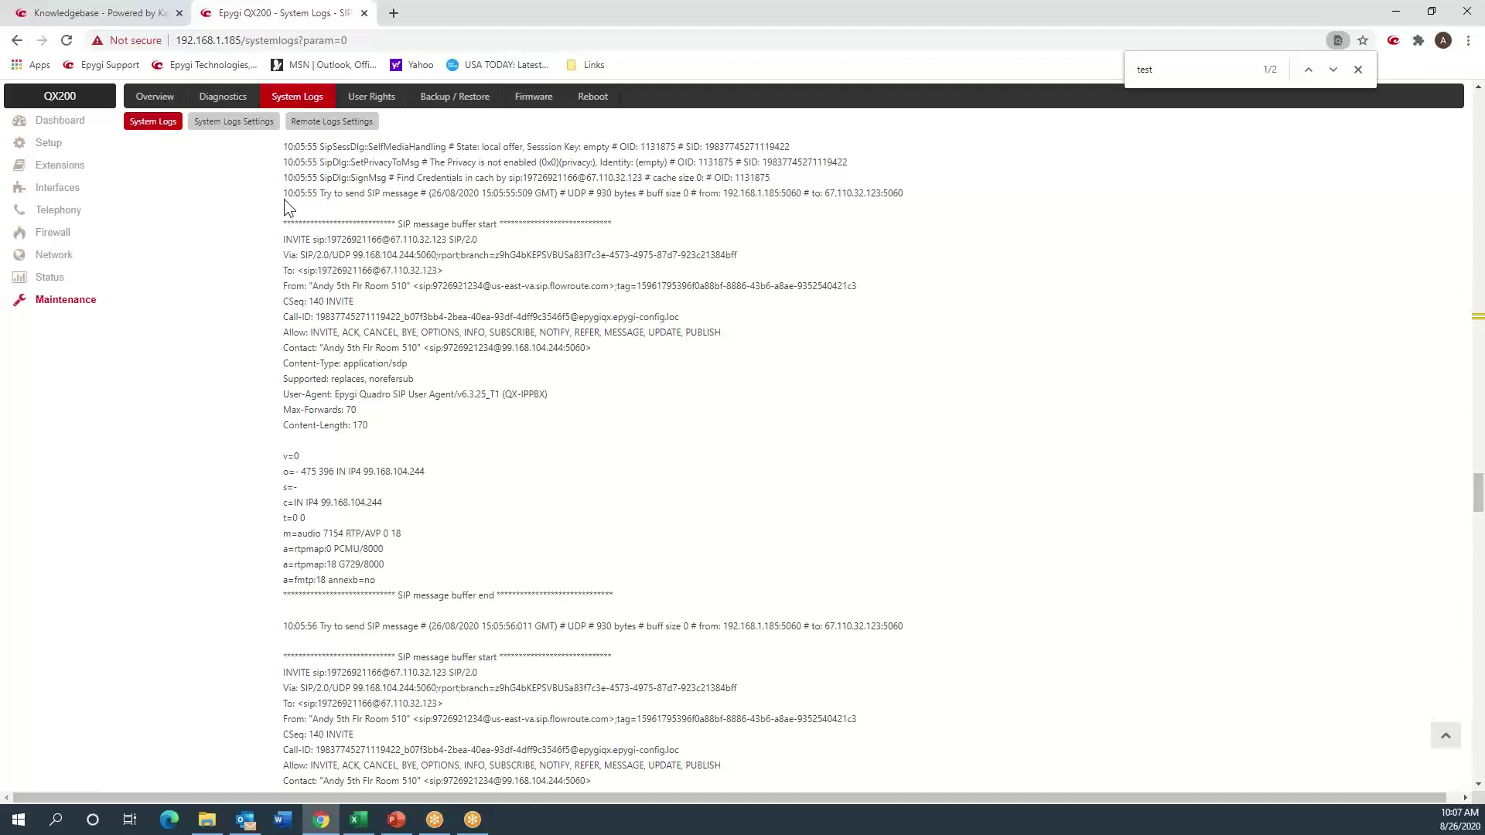
pyautogui.moveTo(283, 193); pyautogui.dragTo(414, 240)
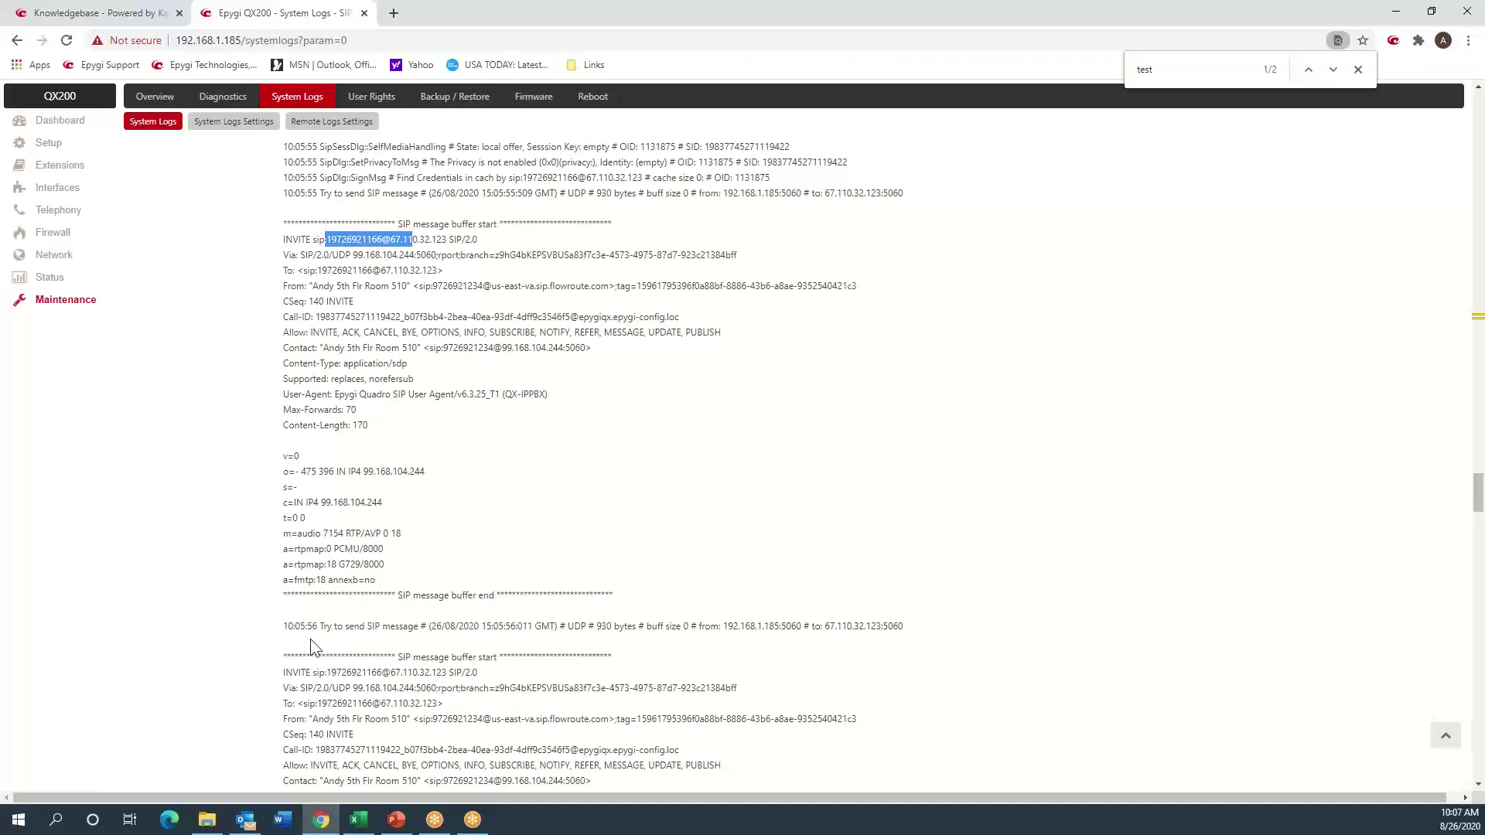
pyautogui.moveTo(299, 627); pyautogui.dragTo(328, 628)
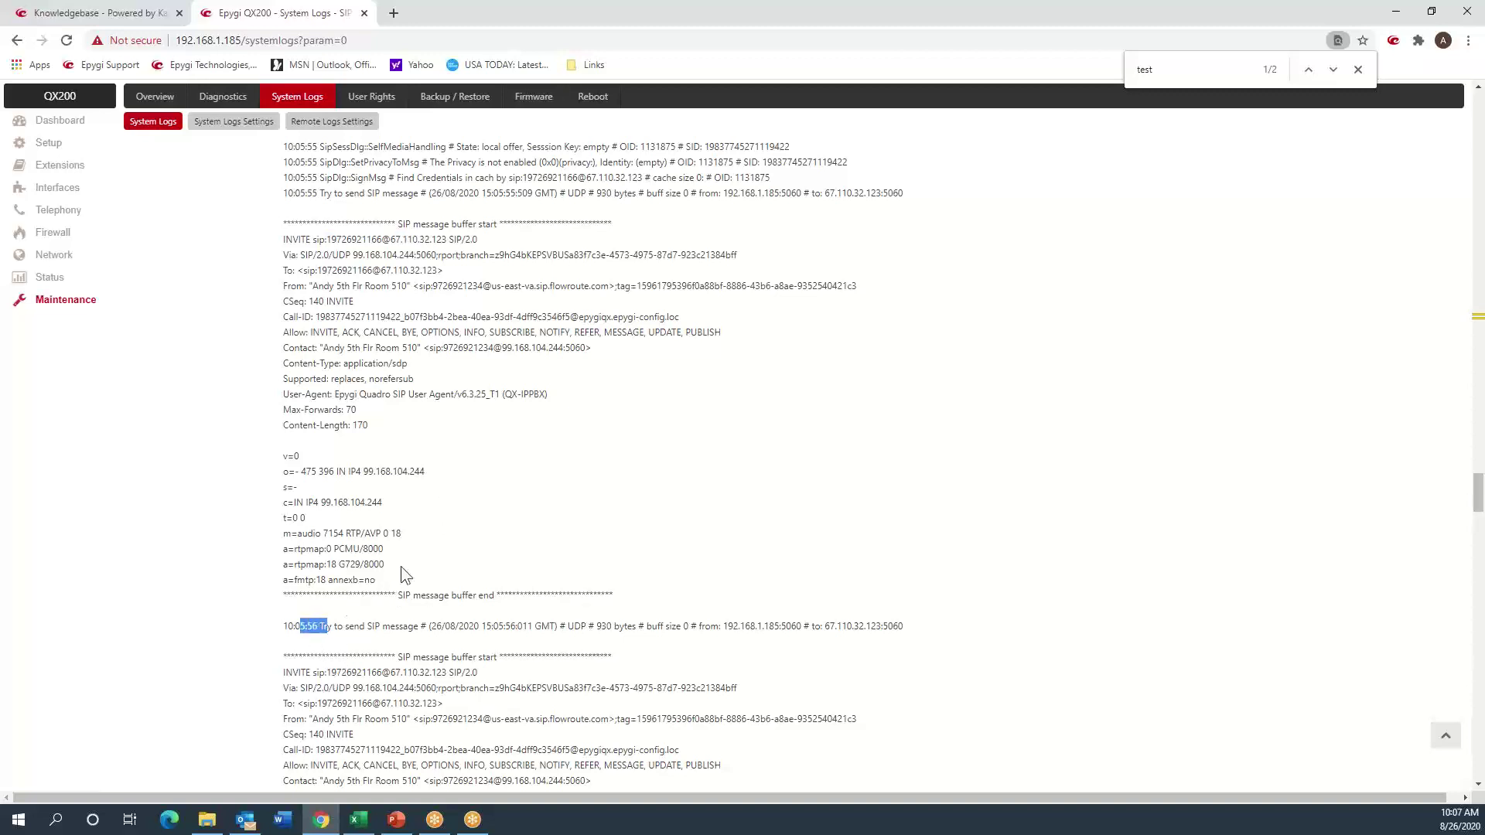
pyautogui.scroll(-2, 401, 572)
pyautogui.scroll(-6, 398, 565)
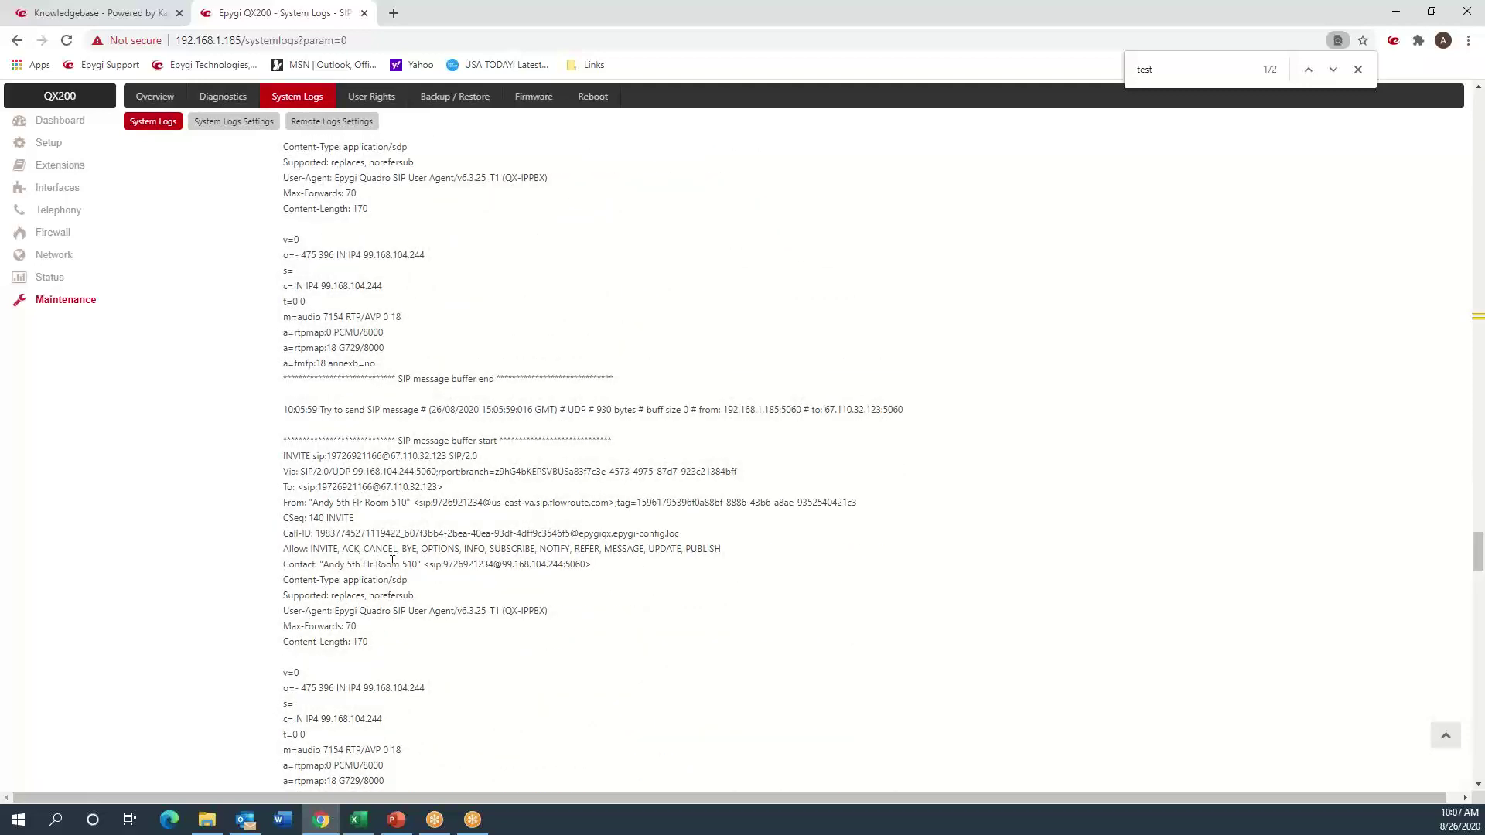
pyautogui.scroll(-10, 393, 561)
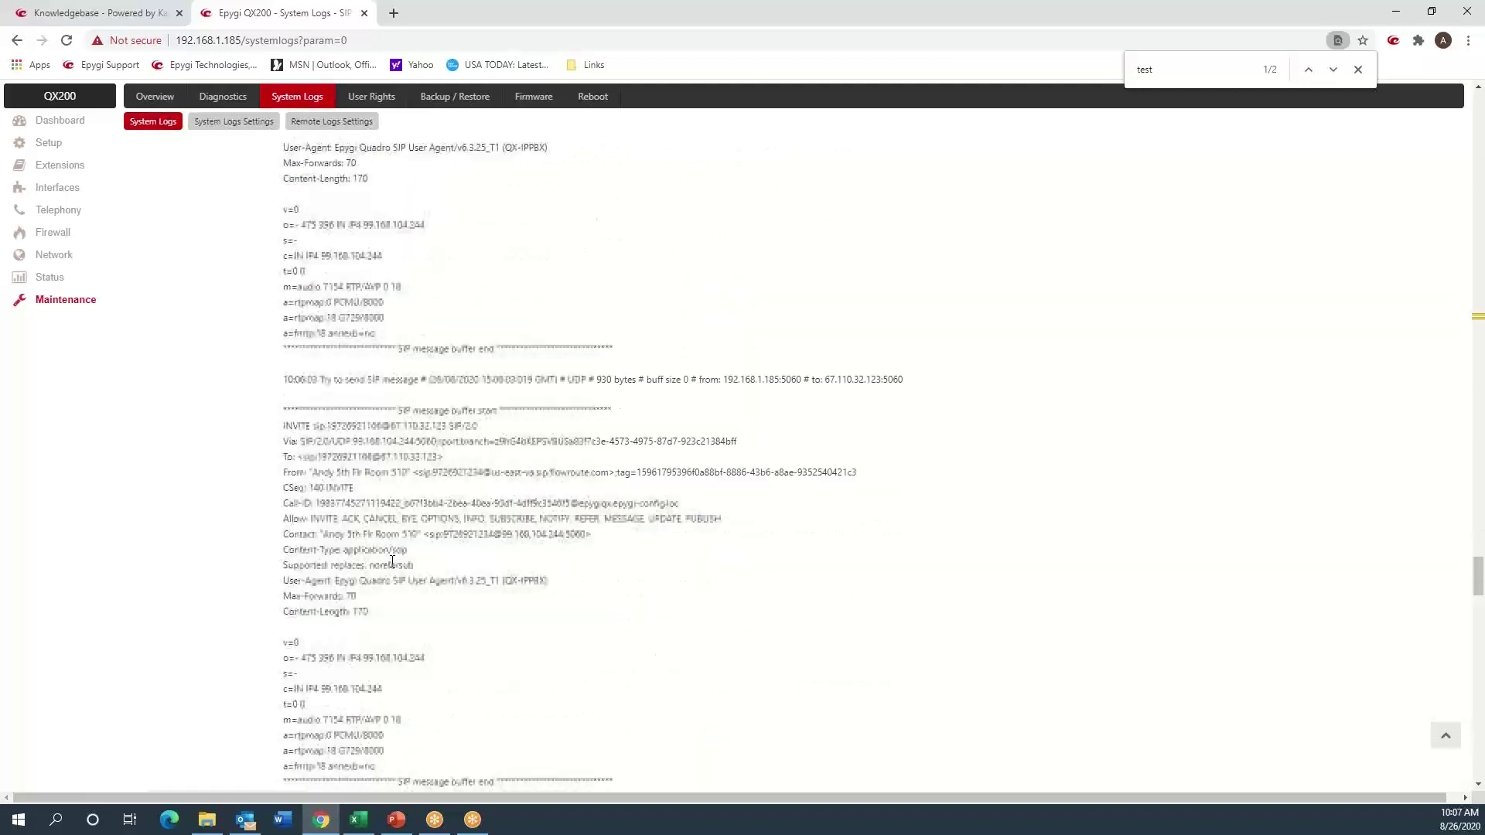
pyautogui.scroll(-15, 392, 561)
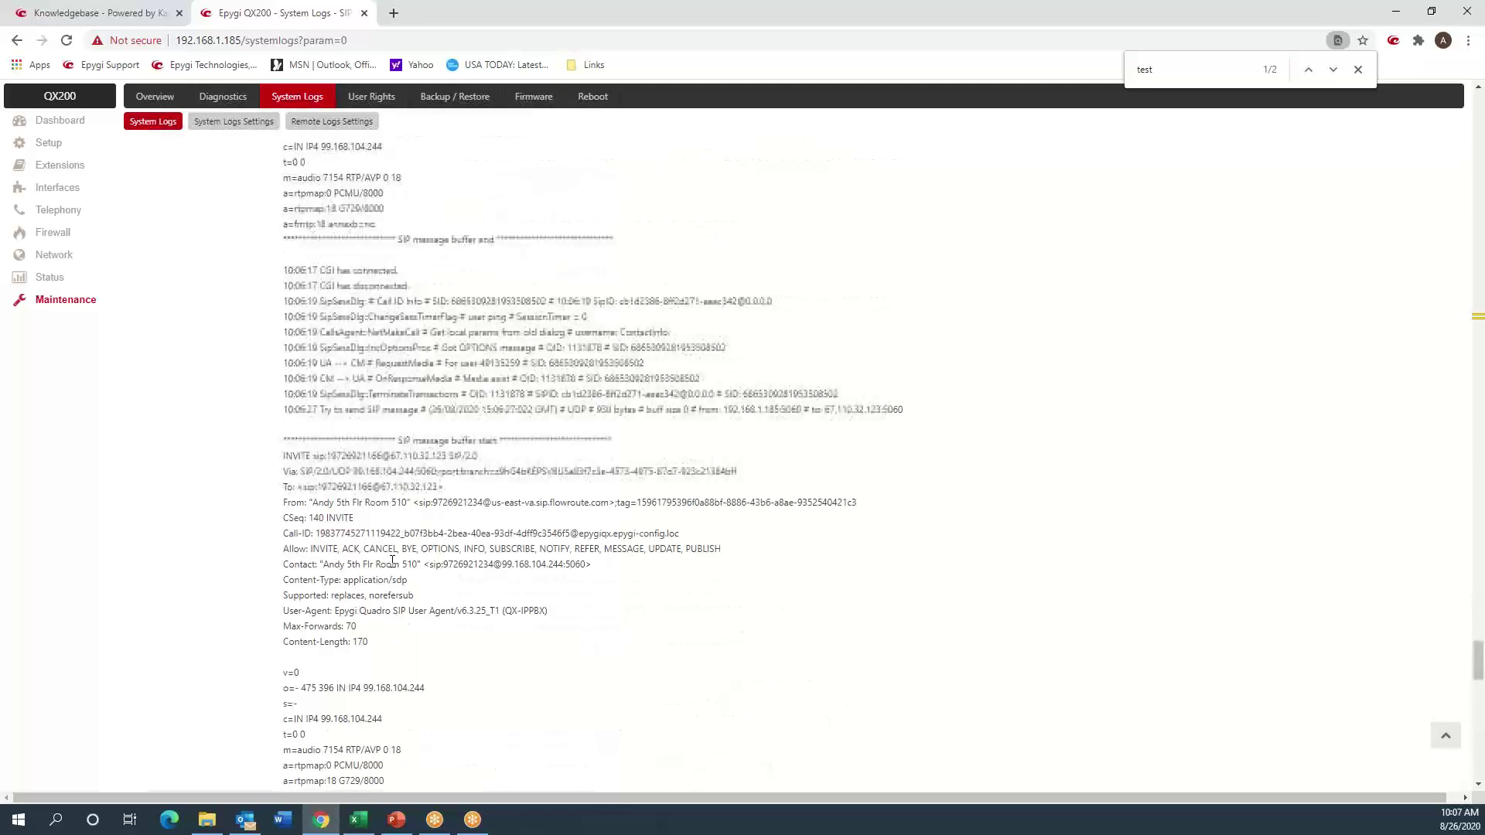
pyautogui.scroll(12, 392, 562)
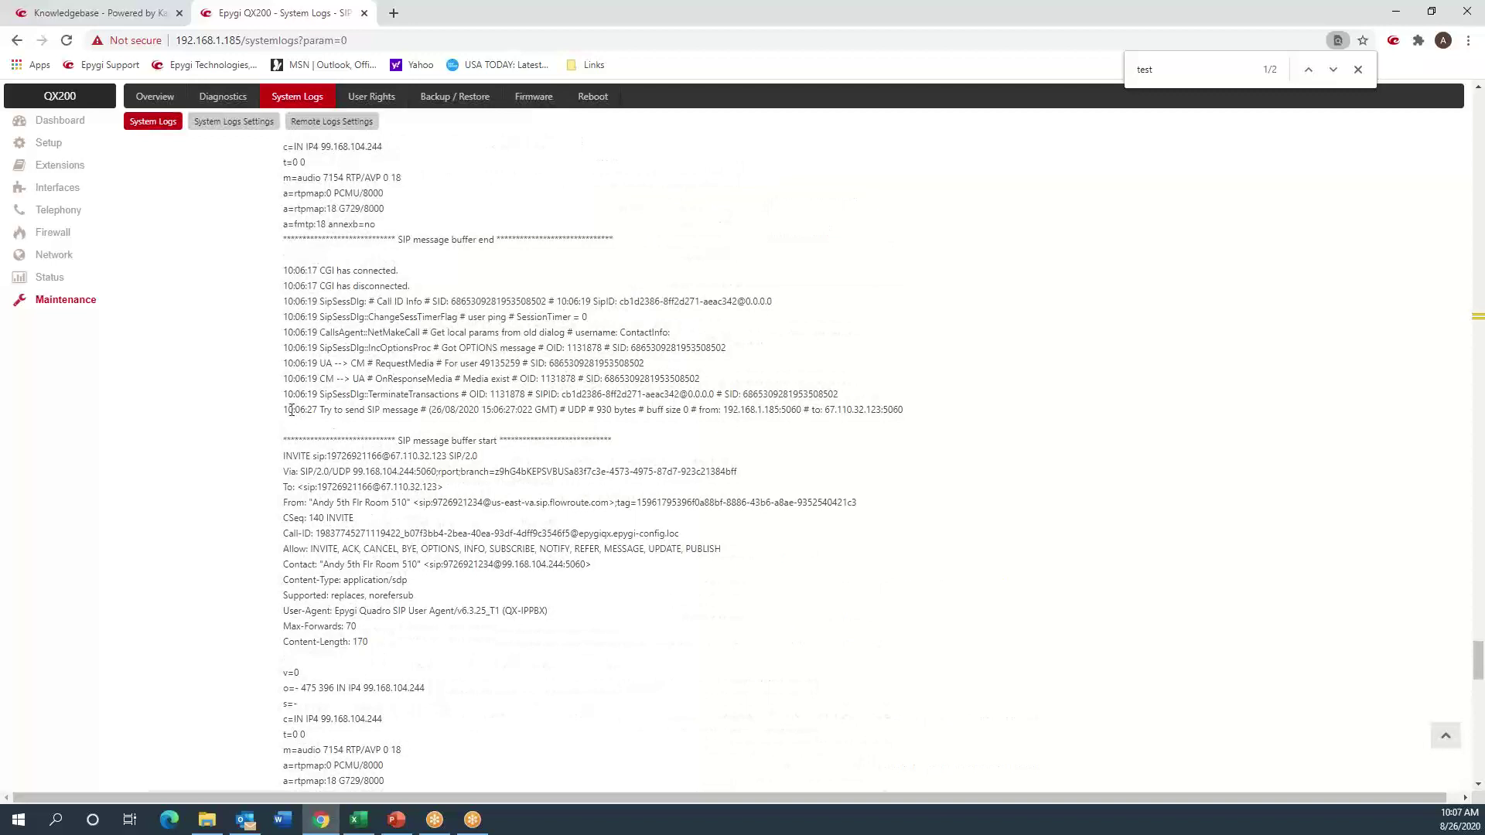
# - Inspect the 10:06:27 INVITE retry and the log lines that follow it
pyautogui.moveTo(289, 408); pyautogui.dragTo(321, 409)
pyautogui.click(378, 420)
pyautogui.scroll(-8, 398, 395)
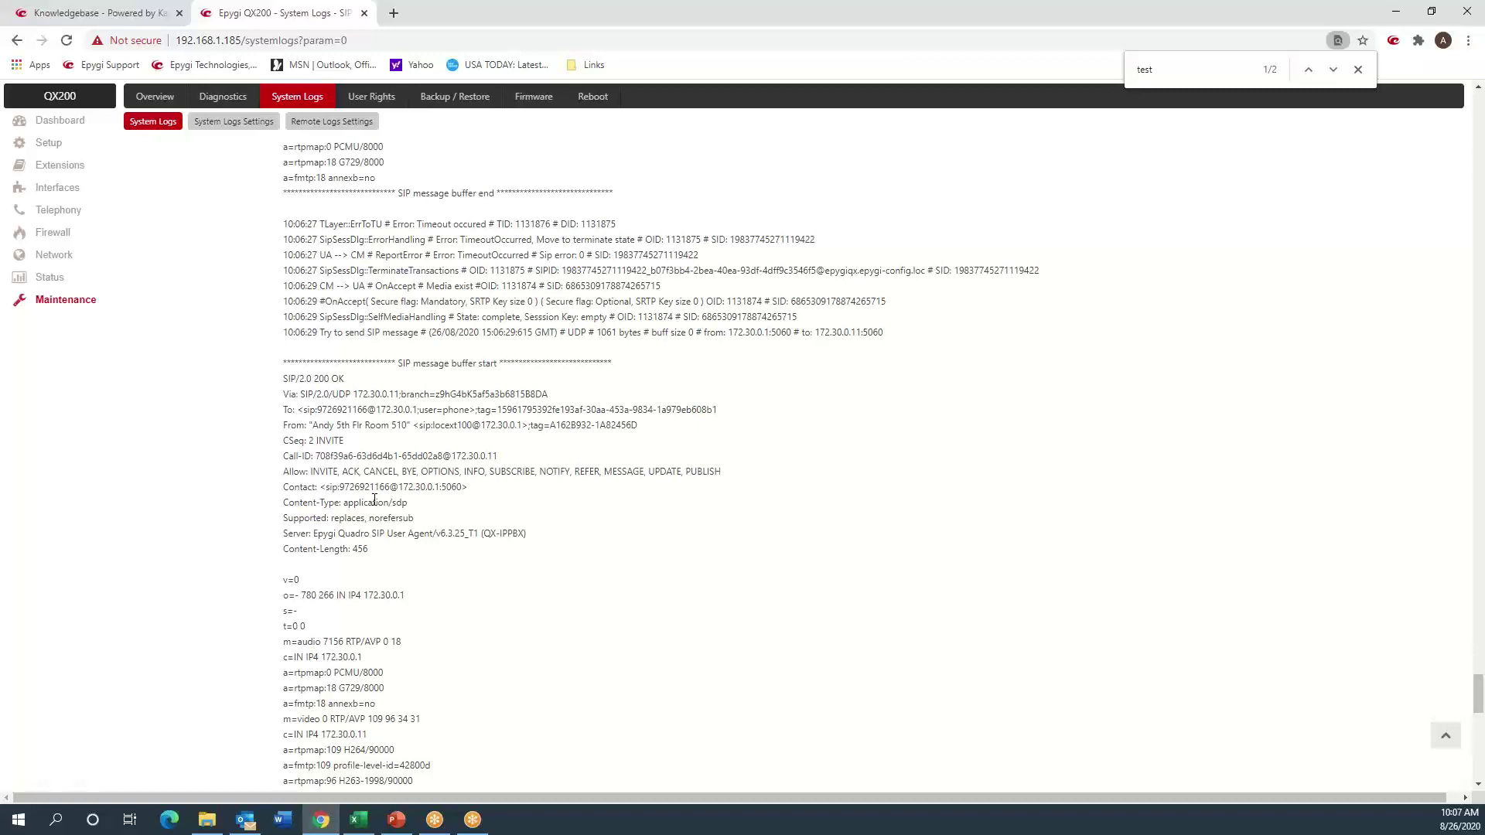
pyautogui.scroll(10, 374, 500)
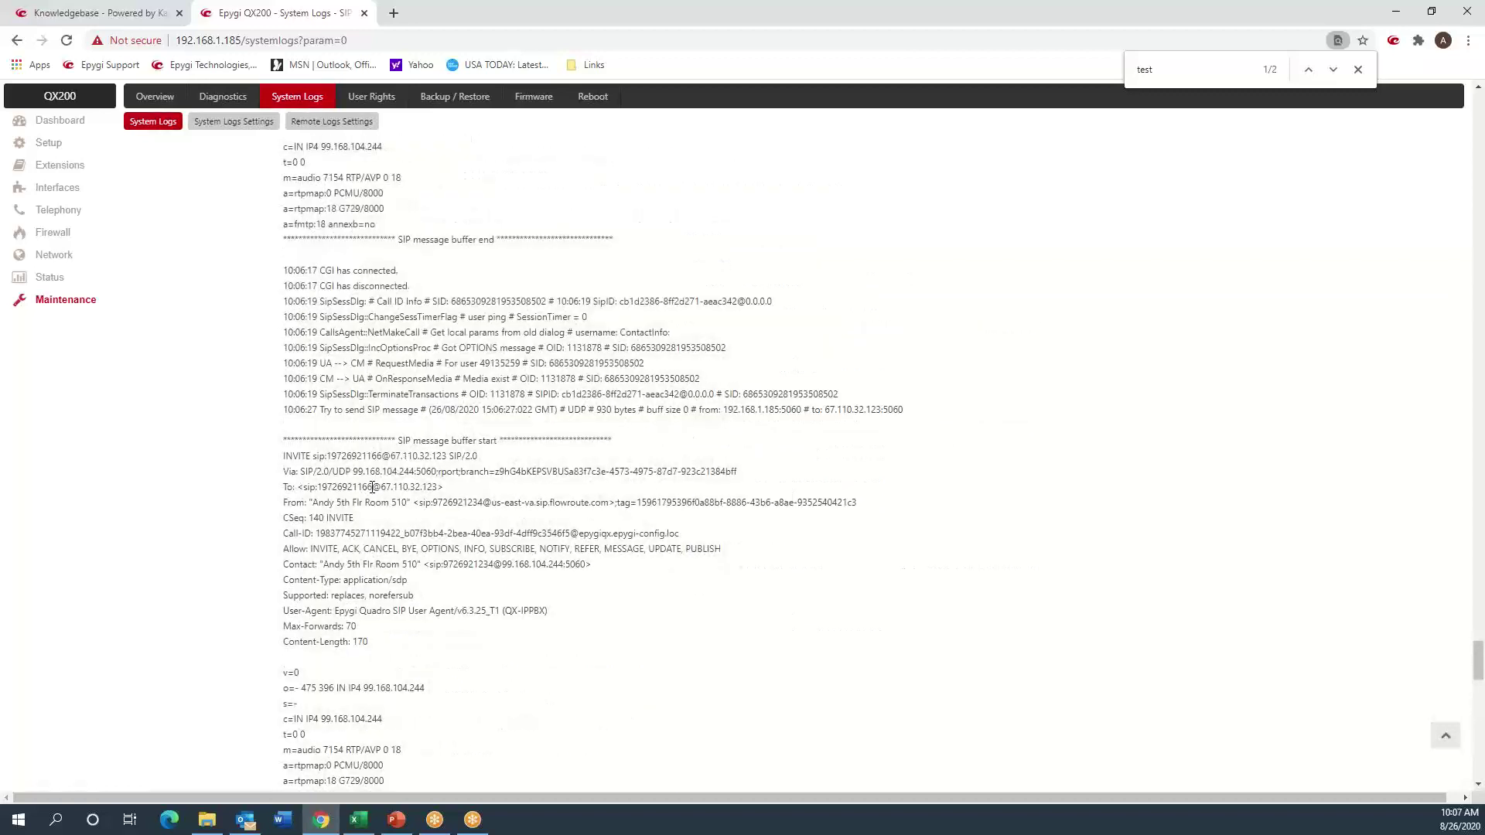
pyautogui.click(53, 215)
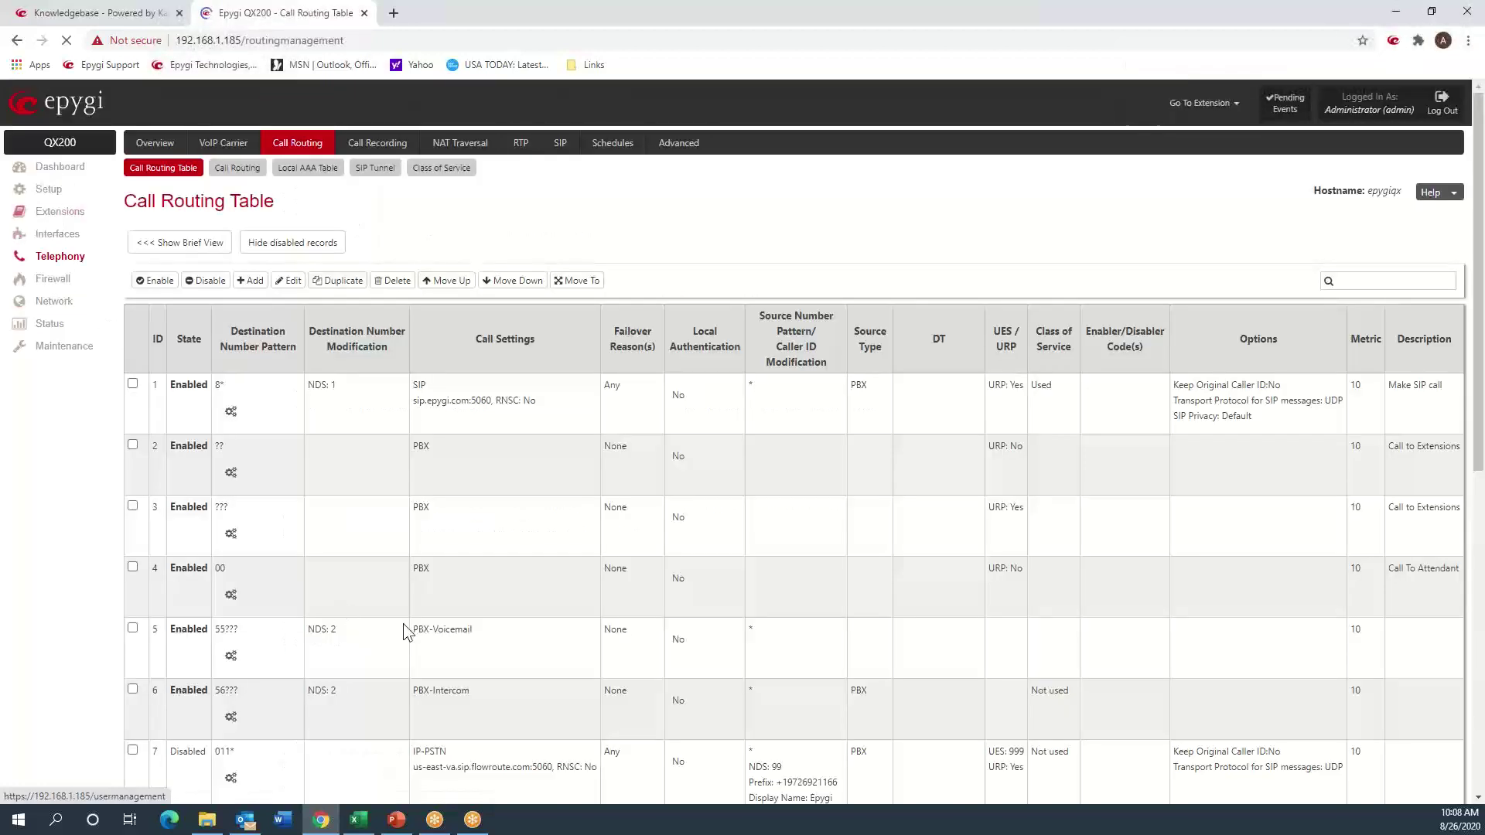
# - Open routing entry 9 for editing and move to its call settings
pyautogui.scroll(-7, 329, 540)
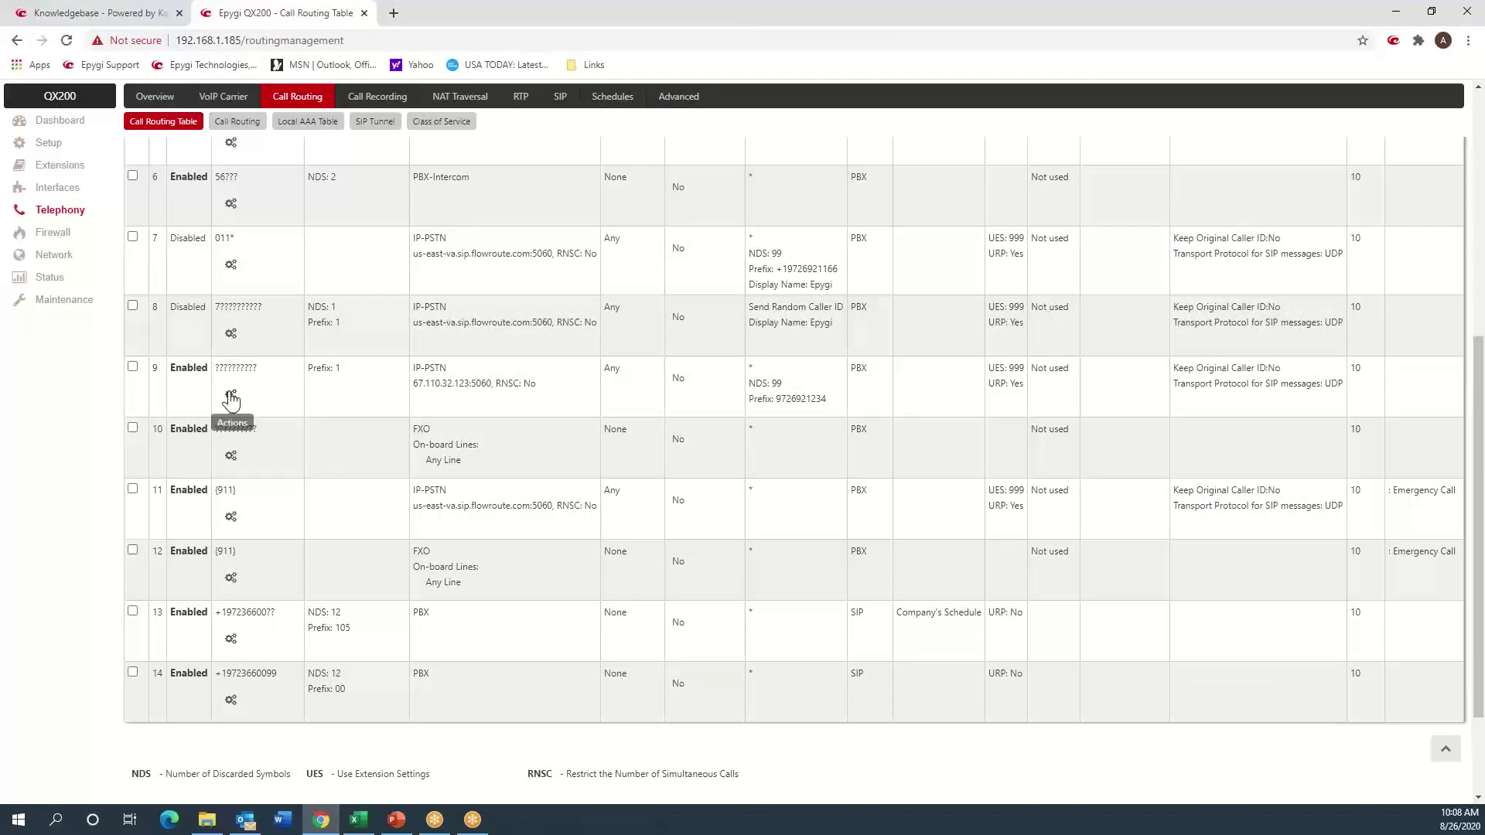
pyautogui.click(230, 398)
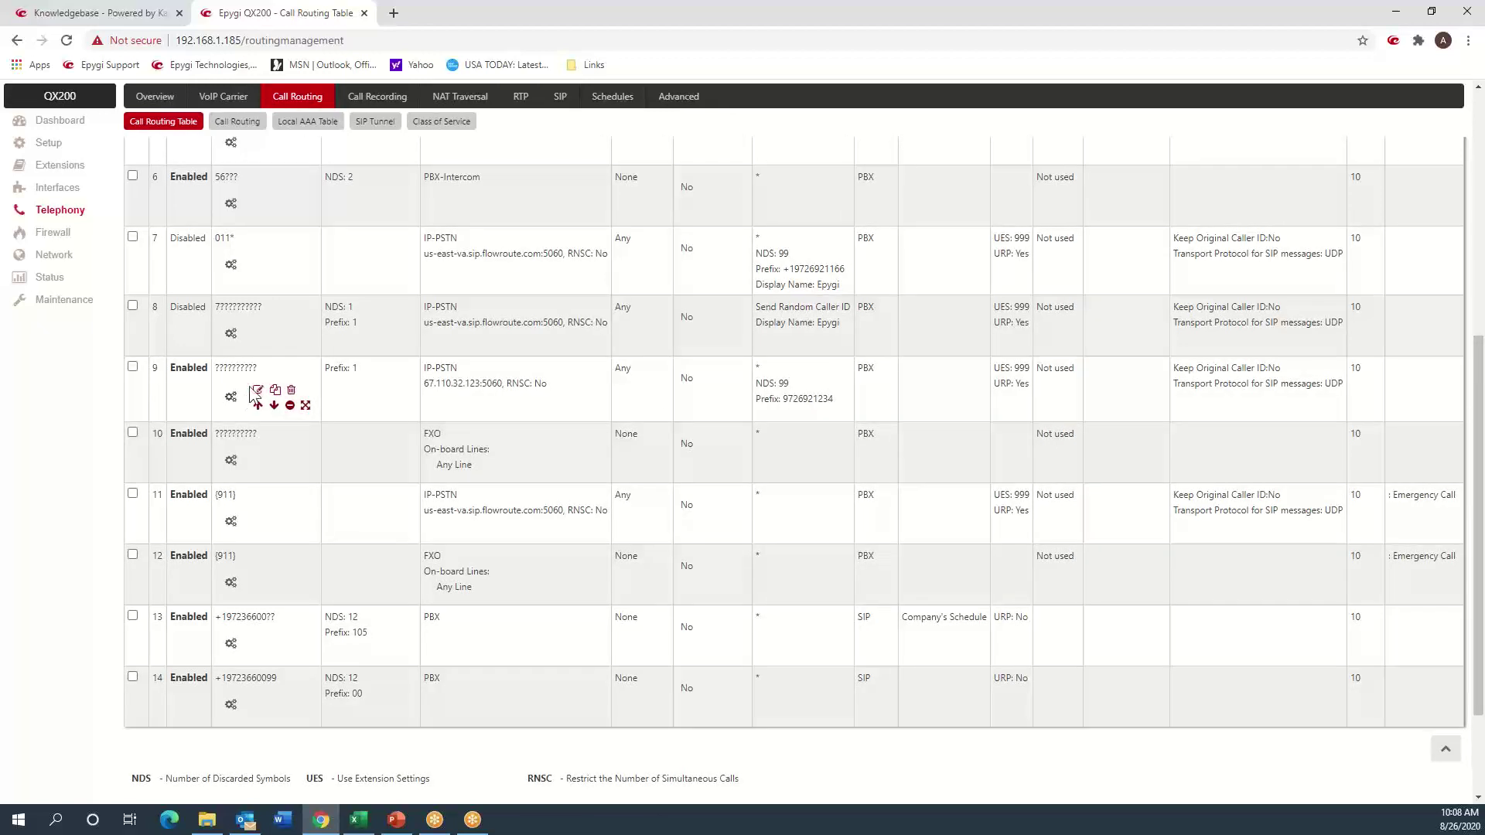
pyautogui.click(258, 389)
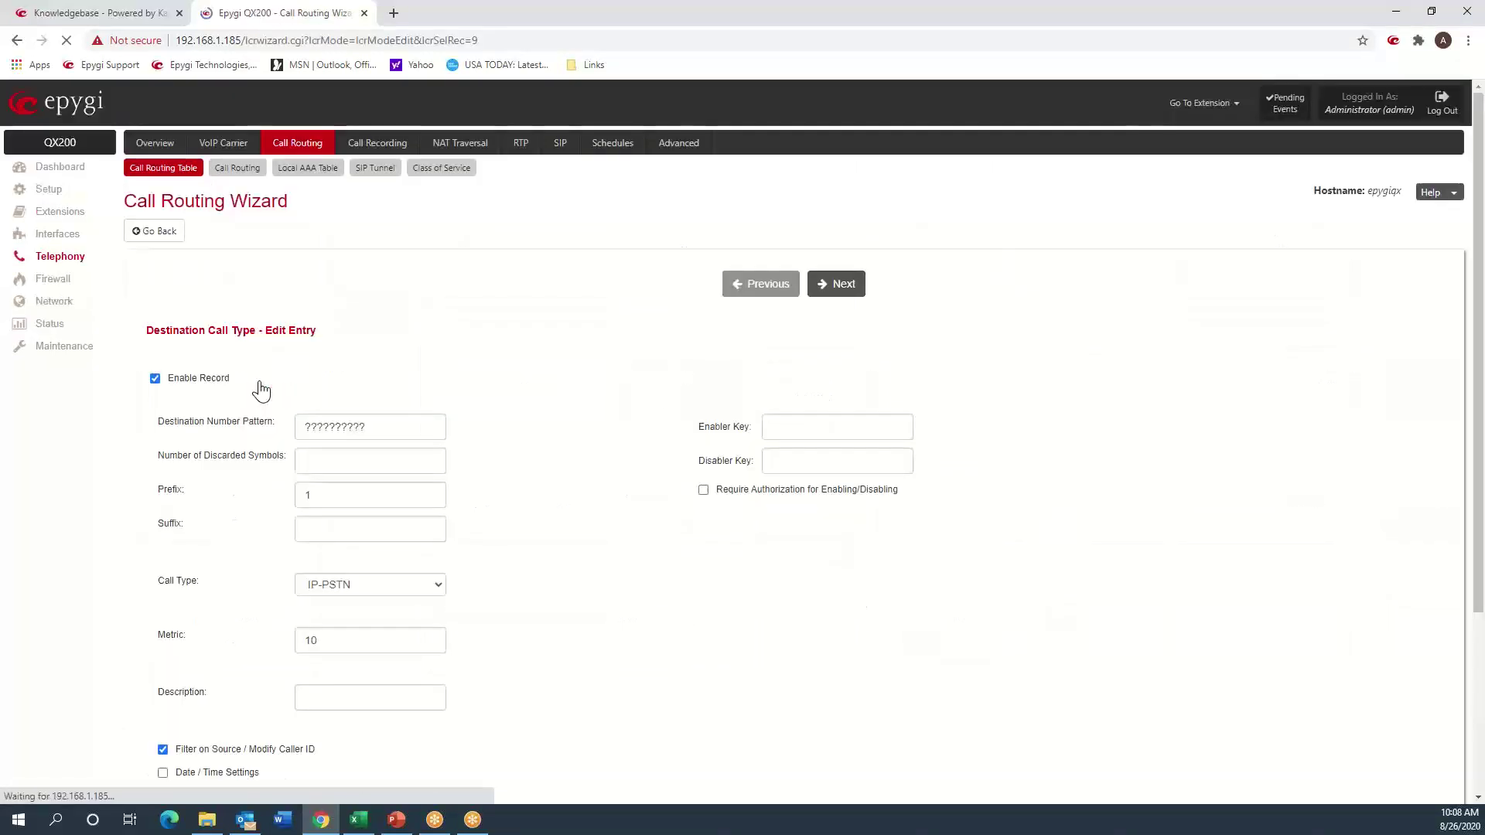
pyautogui.click(840, 293)
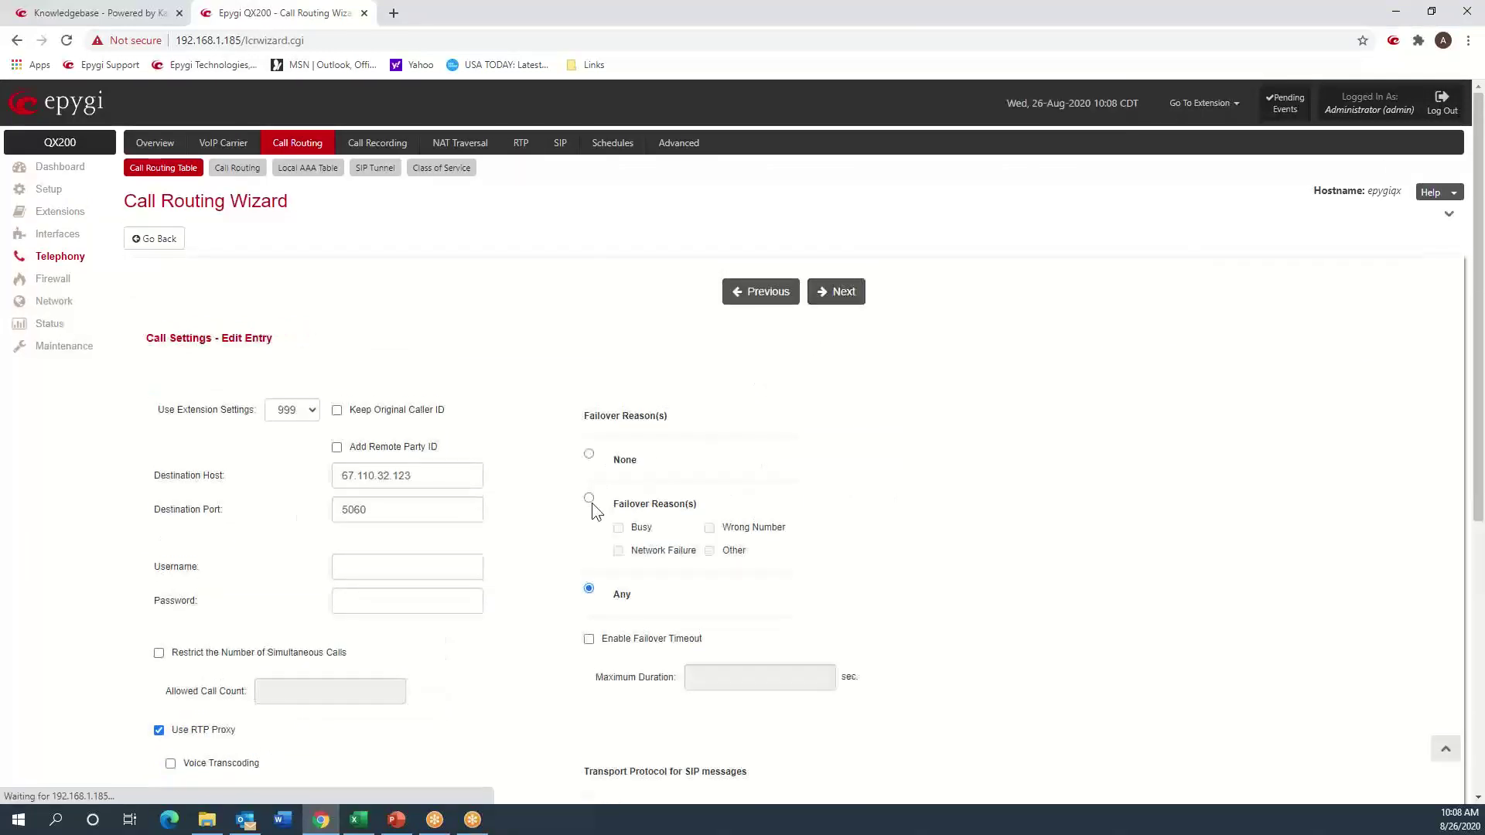
pyautogui.scroll(-5, 594, 504)
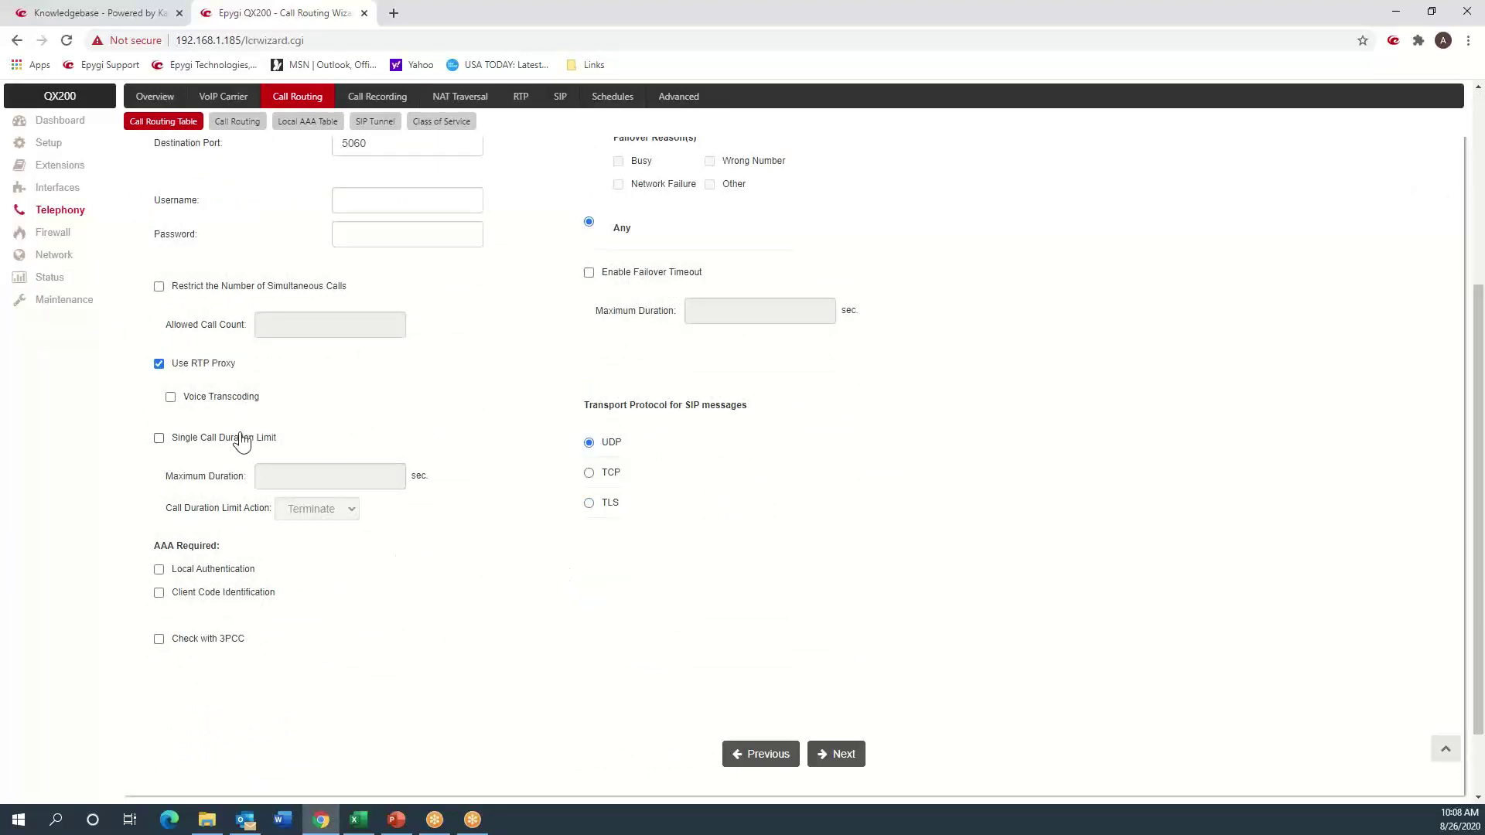
pyautogui.scroll(2, 373, 412)
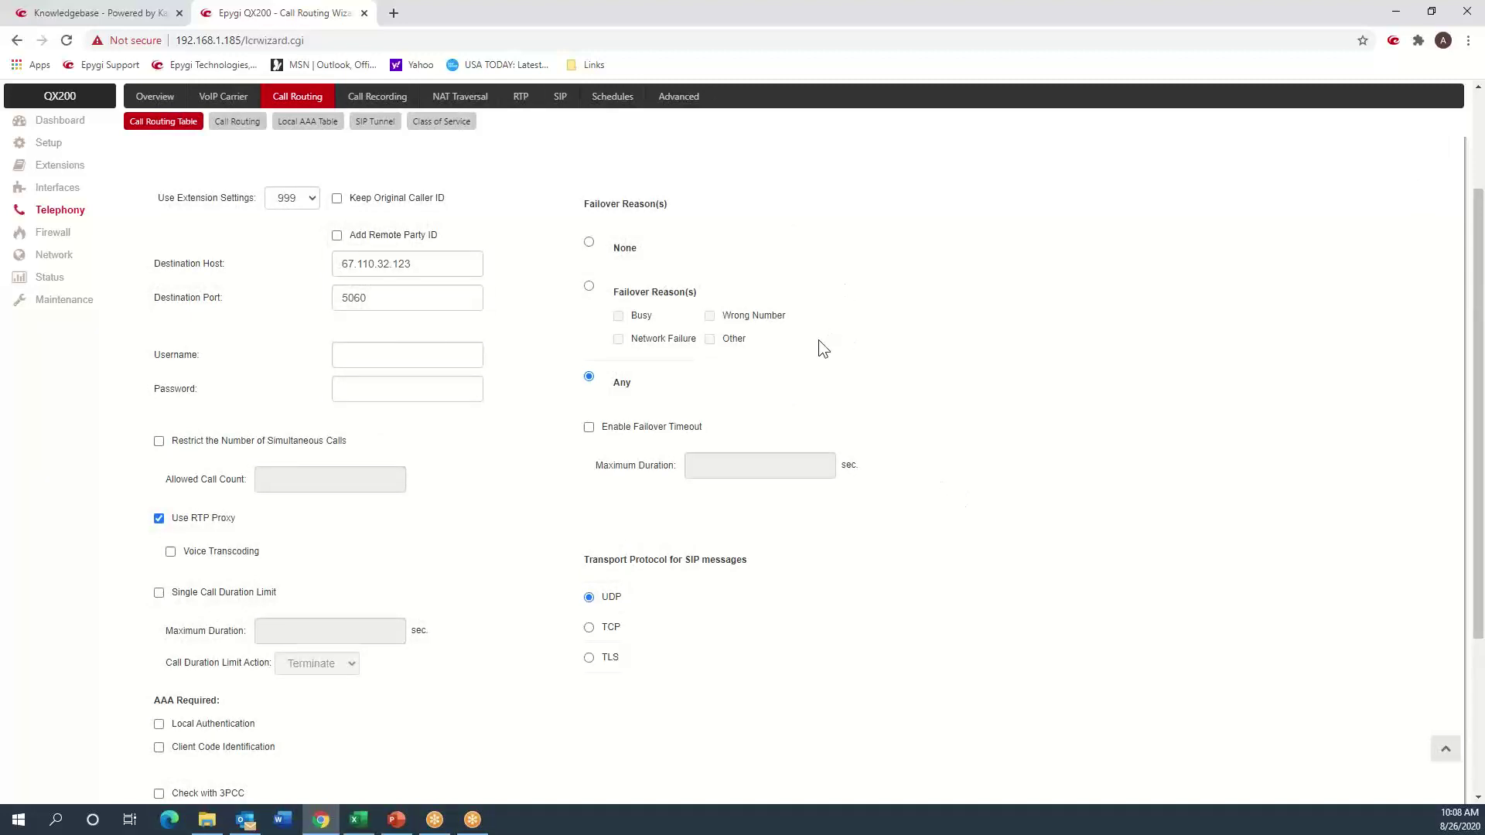
# - Enable failover with a 5-second maximum duration and finish saving entry 9
pyautogui.click(586, 429)
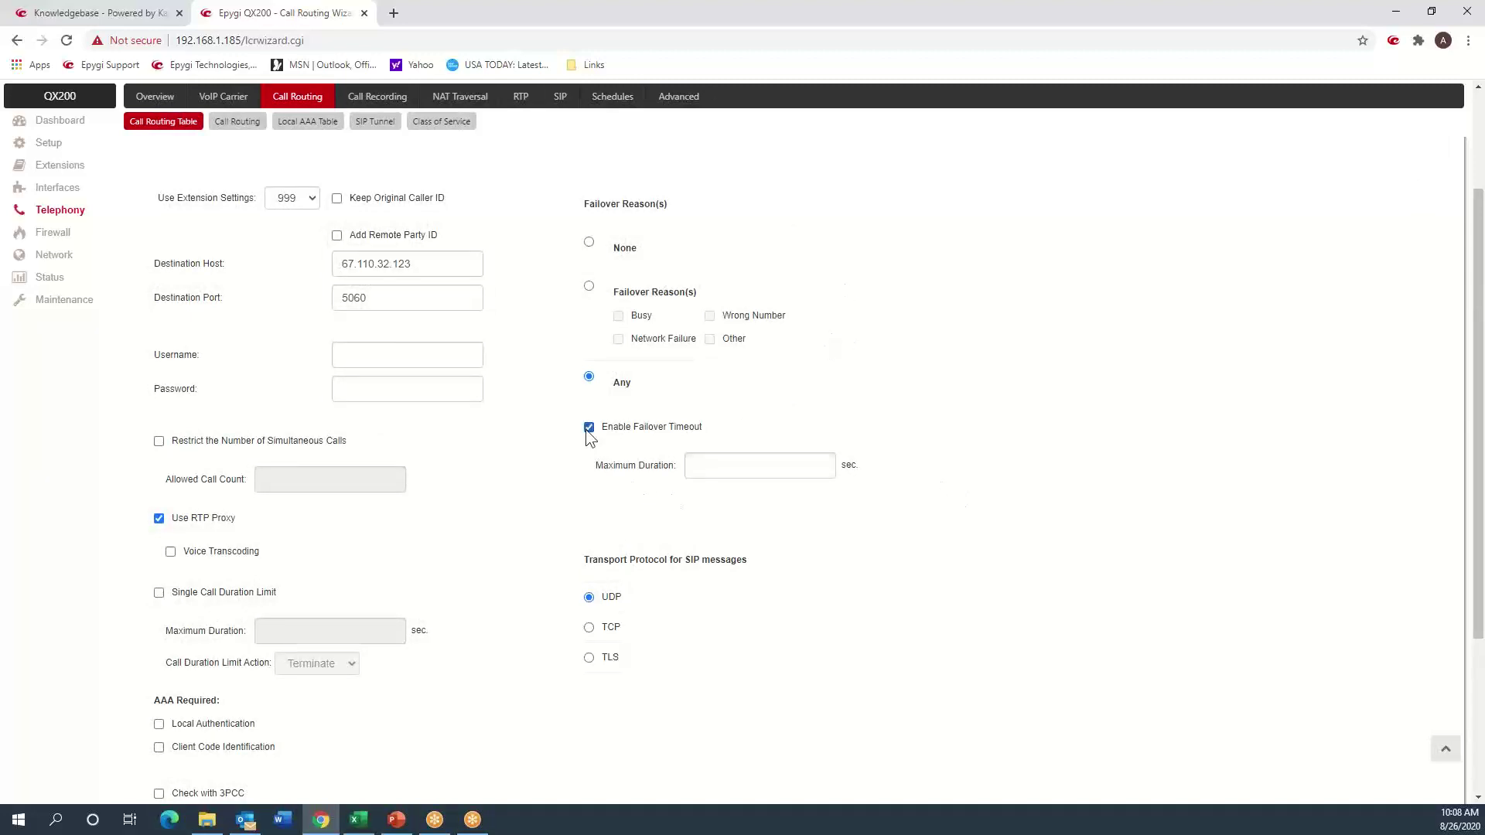
pyautogui.click(788, 466)
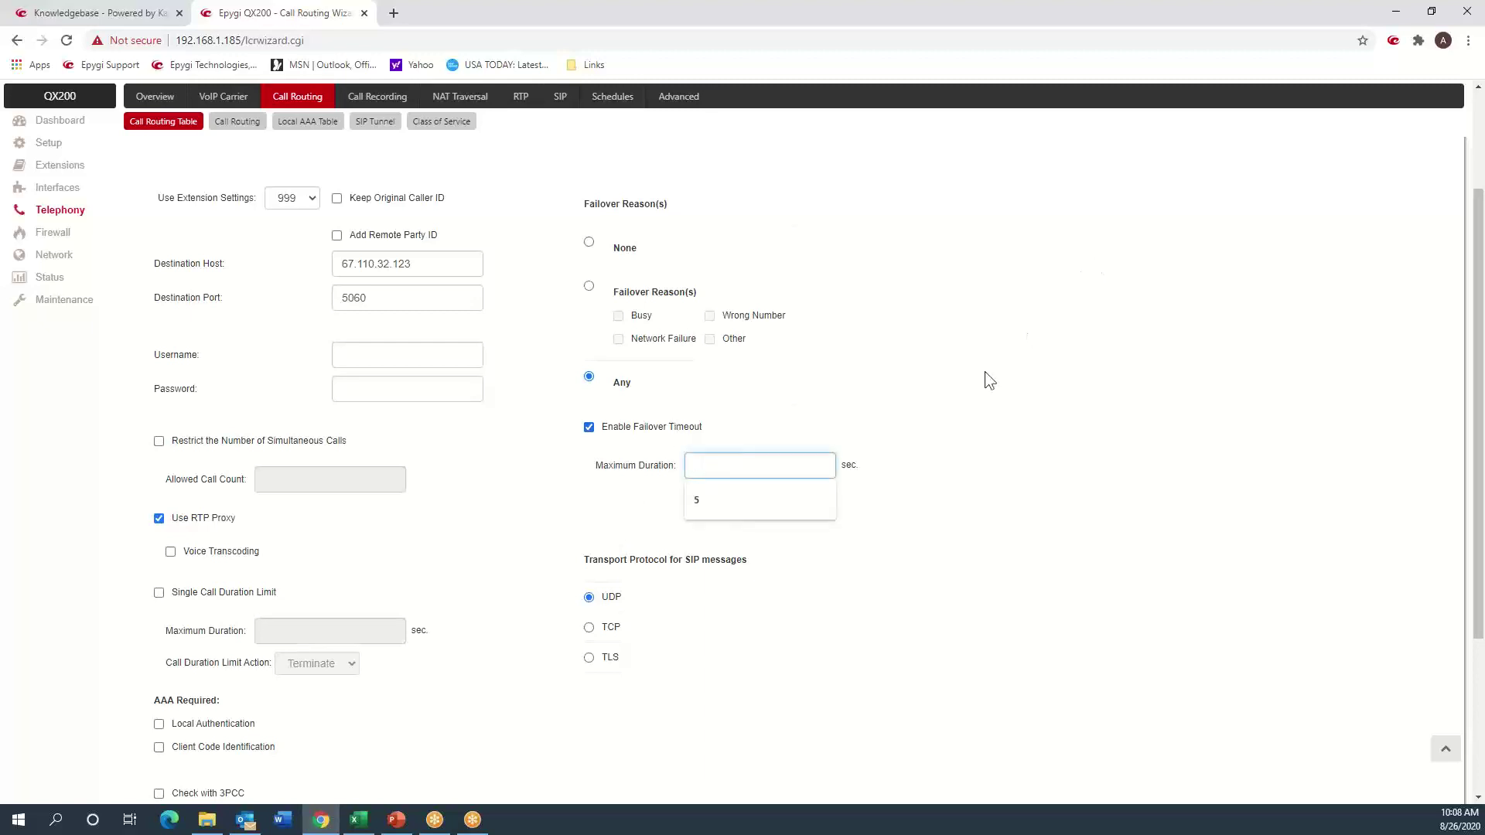
pyautogui.click(754, 506)
pyautogui.click(989, 423)
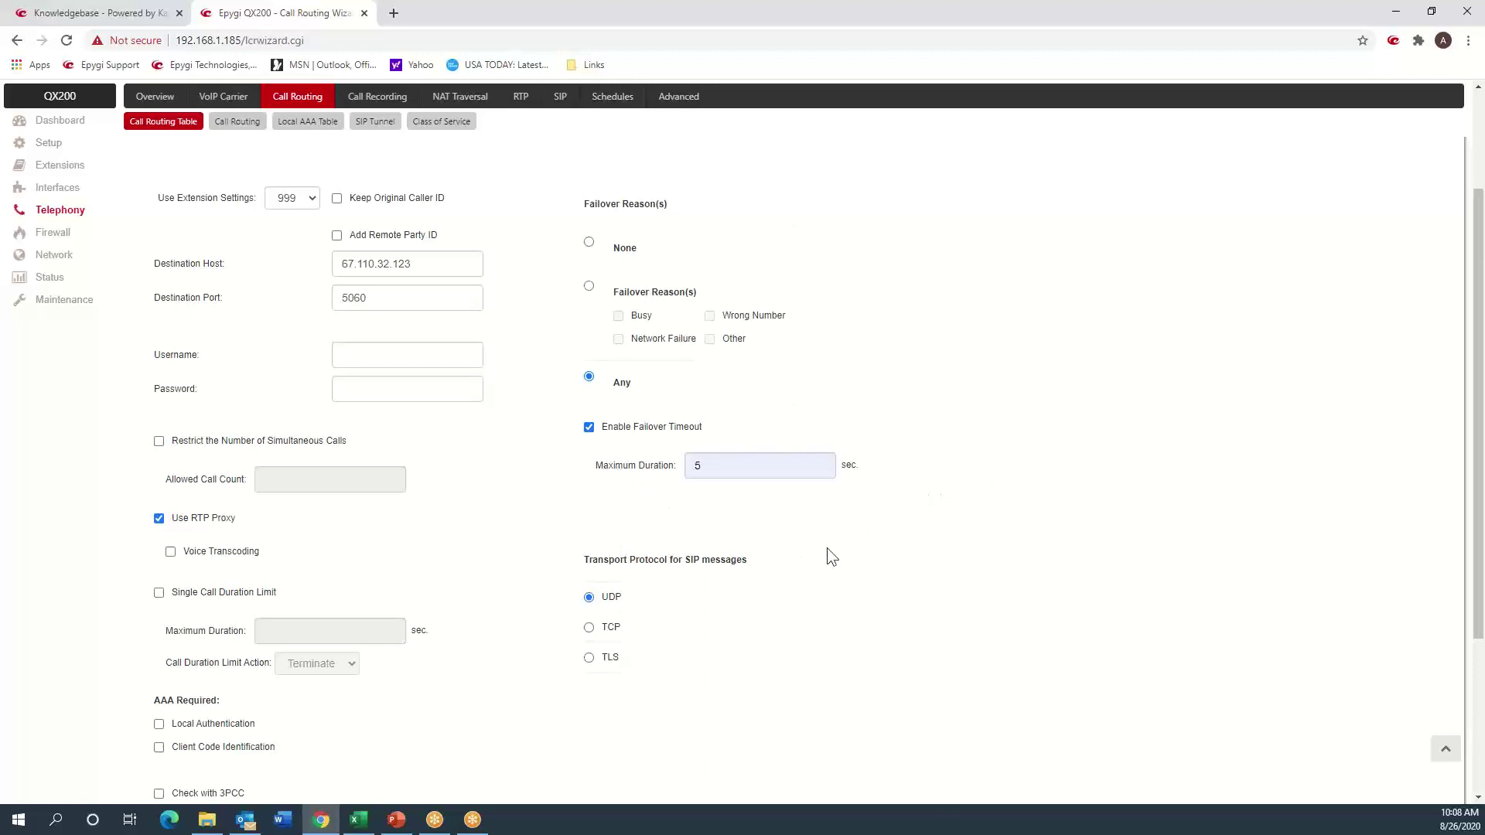
pyautogui.scroll(-3, 828, 547)
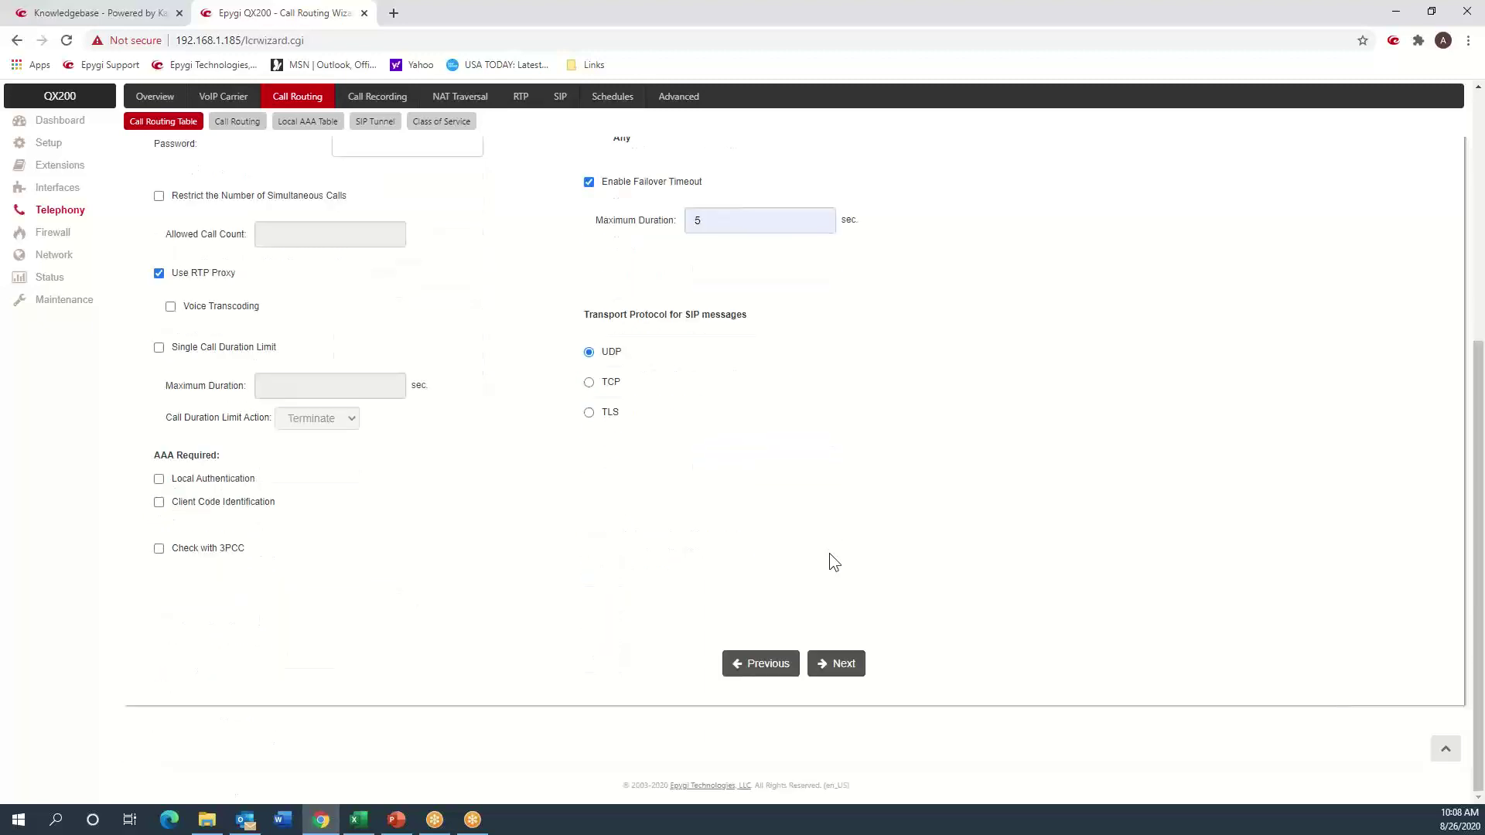
pyautogui.click(846, 663)
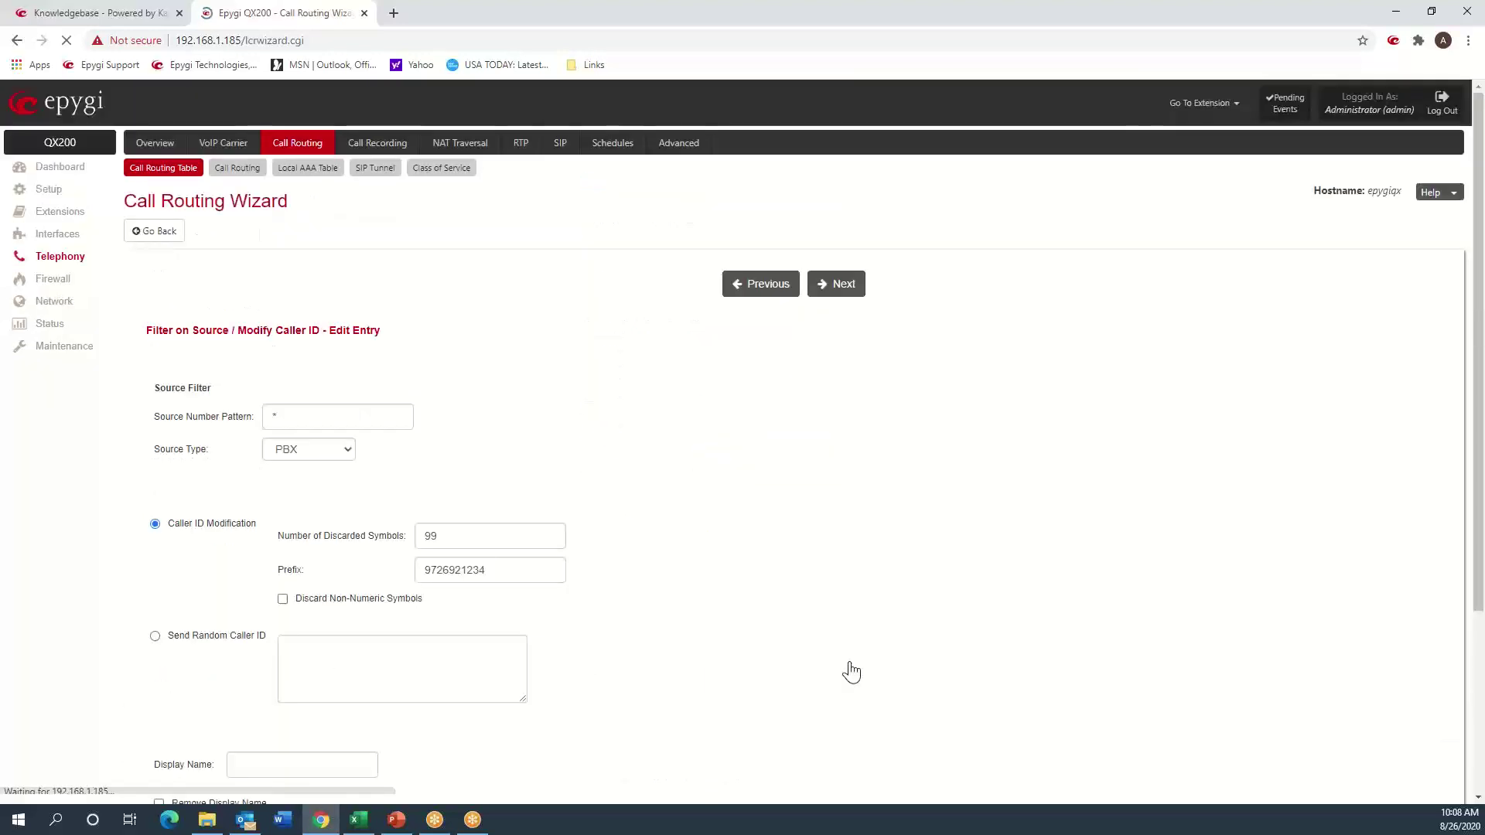
pyautogui.click(836, 301)
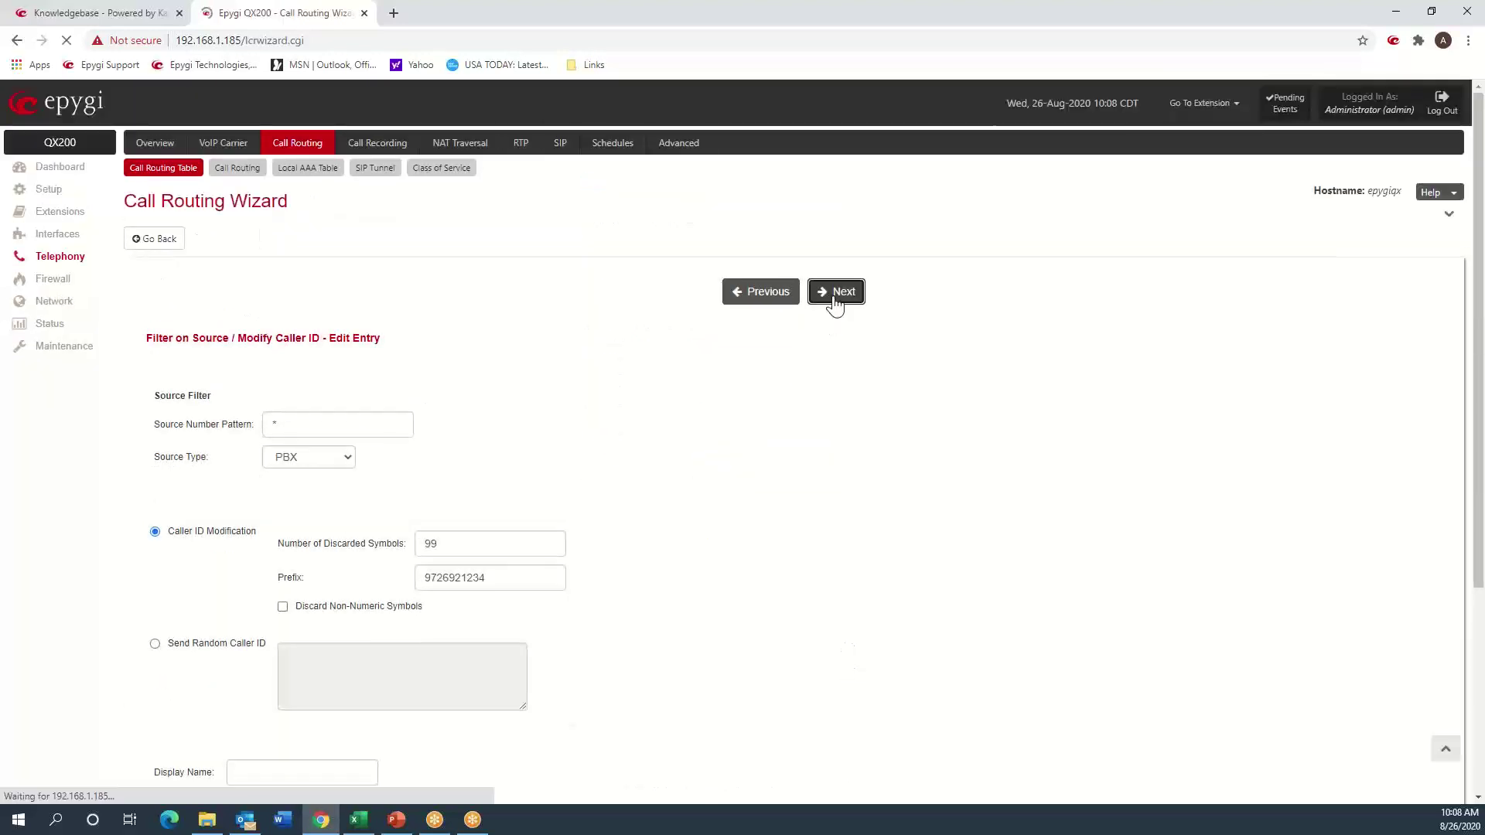
pyautogui.click(836, 293)
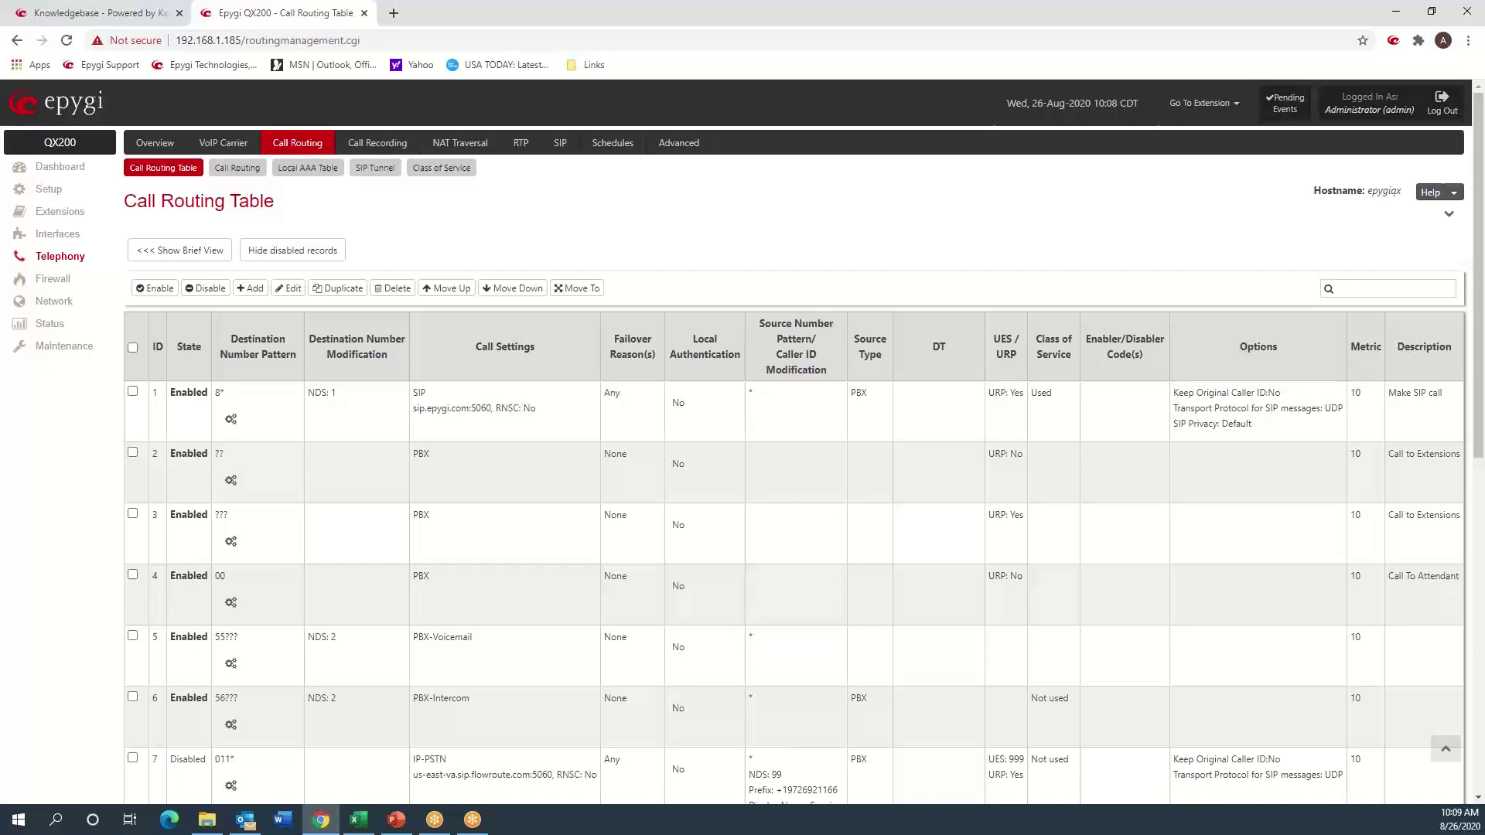
pyautogui.hotkey('alt', 'Tab')
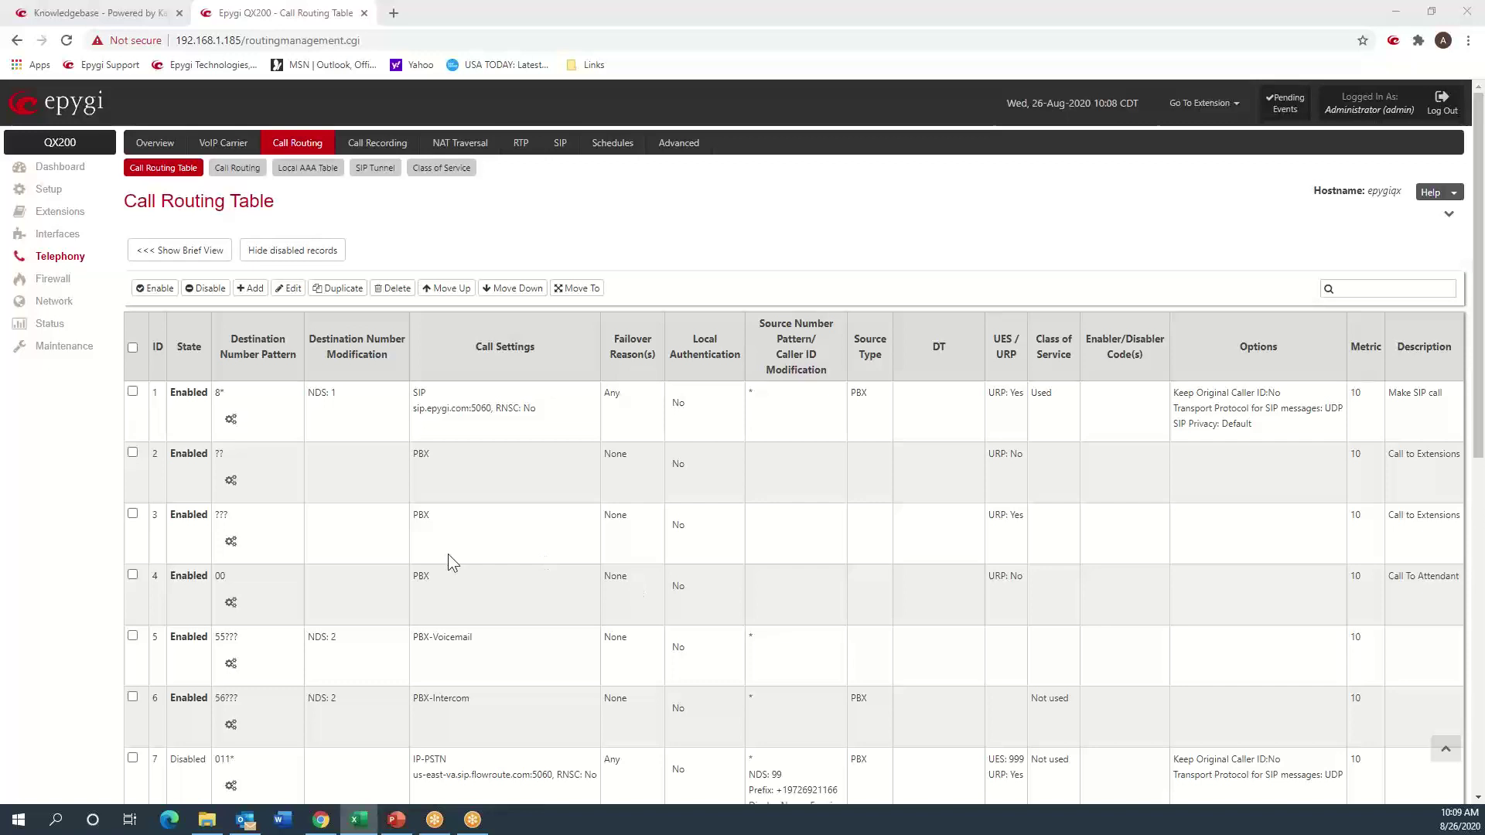
# - Replace routing record 9's Destination Host 67.110.32.123 with us-east-va.sip.flowroute.com and finish the wizard
pyautogui.scroll(-7, 447, 553)
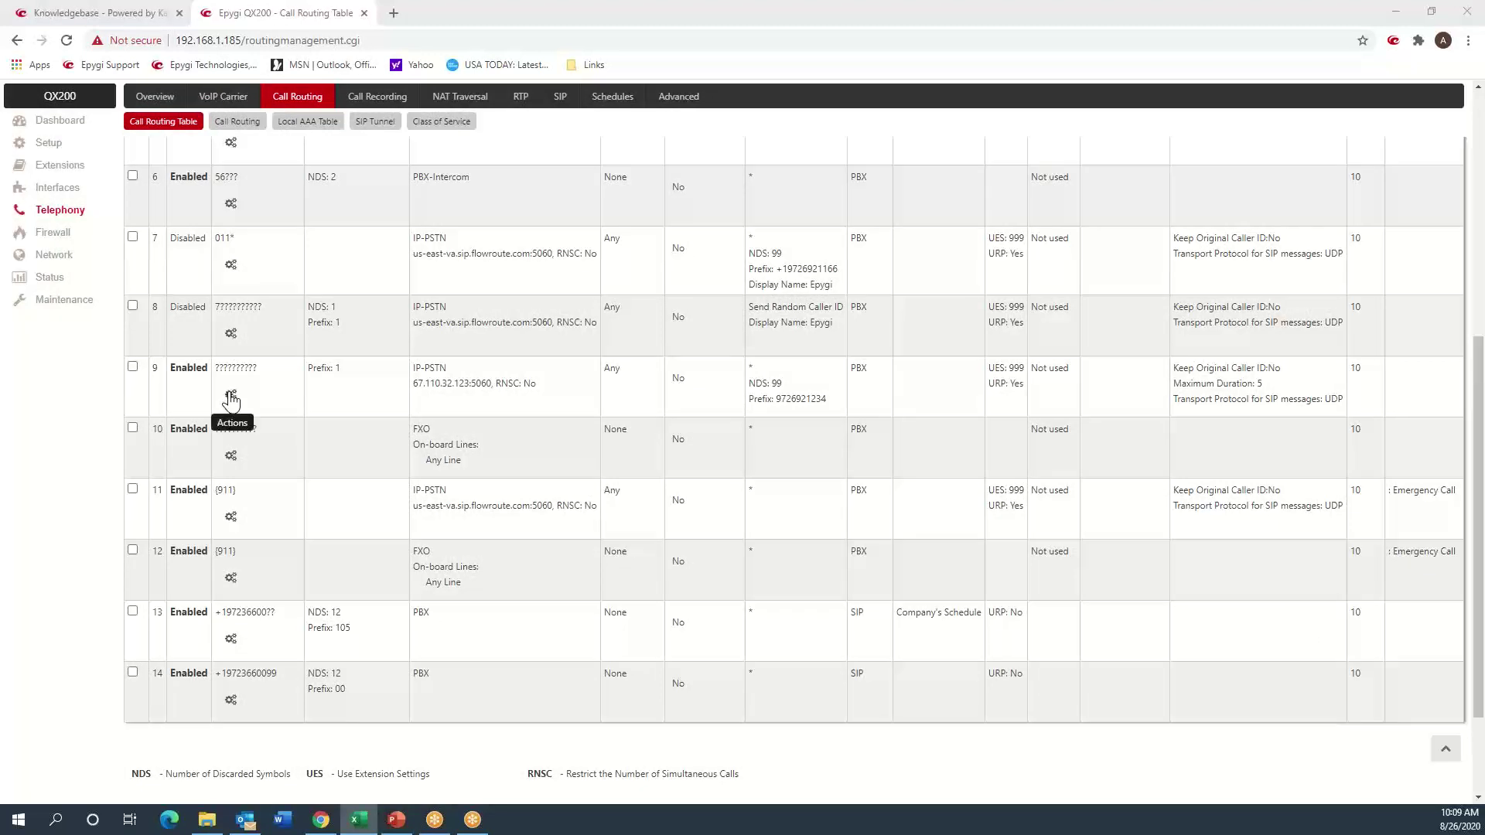
pyautogui.click(231, 395)
pyautogui.click(258, 390)
pyautogui.click(857, 289)
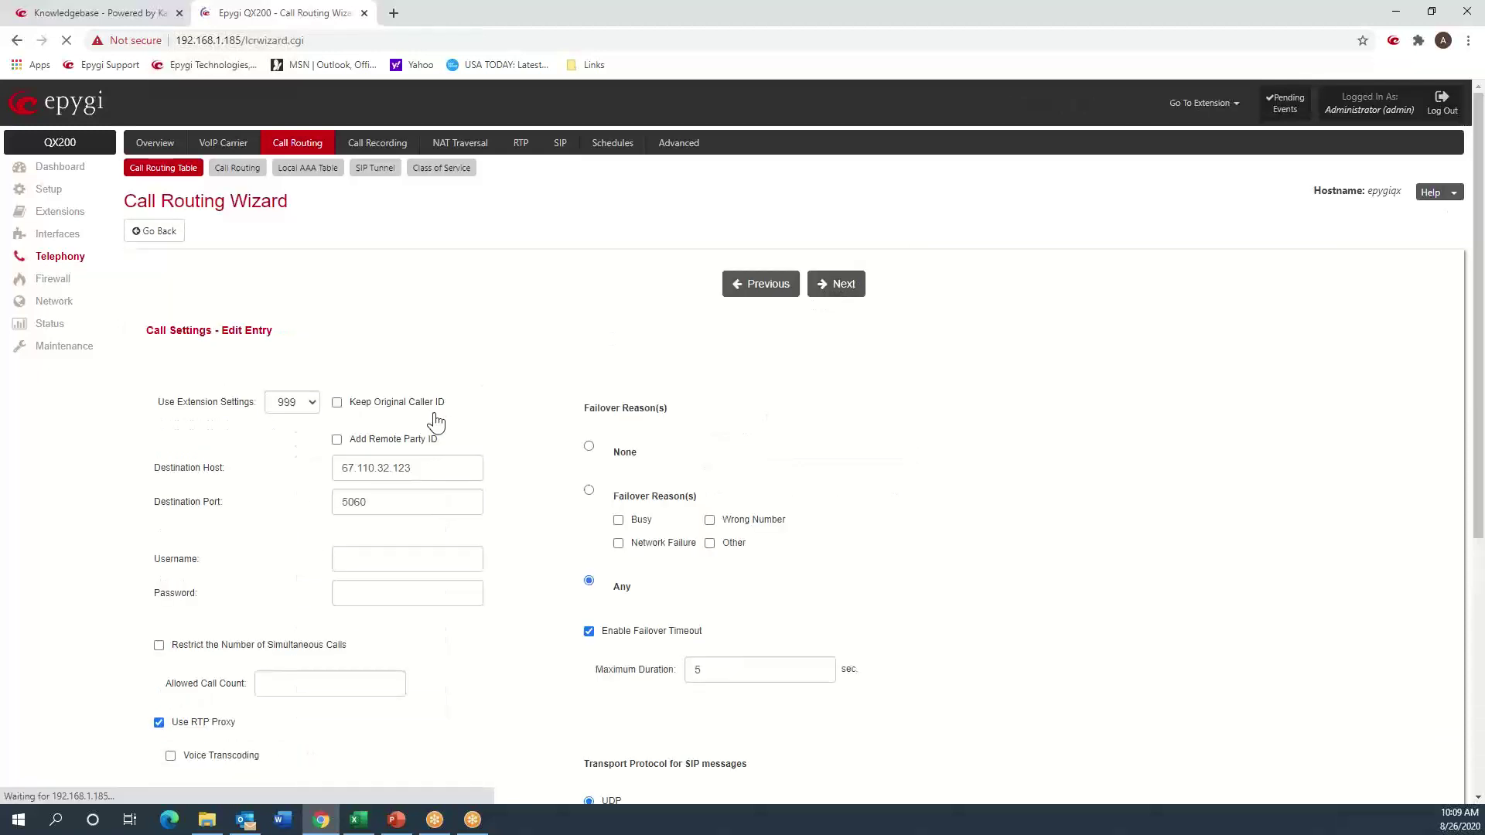
pyautogui.click(431, 465)
pyautogui.moveTo(431, 465); pyautogui.dragTo(297, 498)
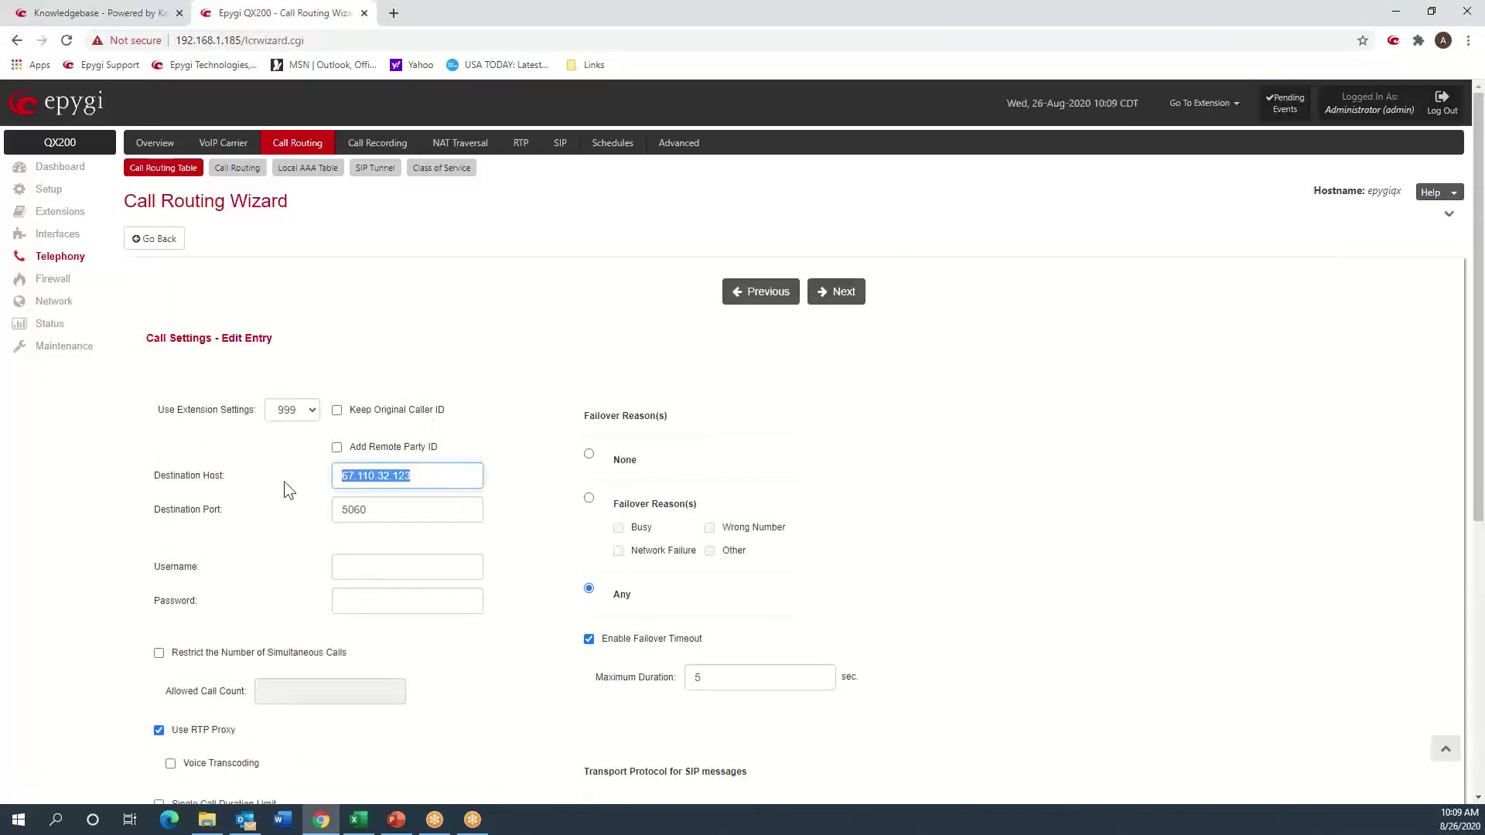
pyautogui.write('us-east-va.sip.flowroute.com')
pyautogui.click(837, 296)
pyautogui.click(836, 296)
pyautogui.click(837, 298)
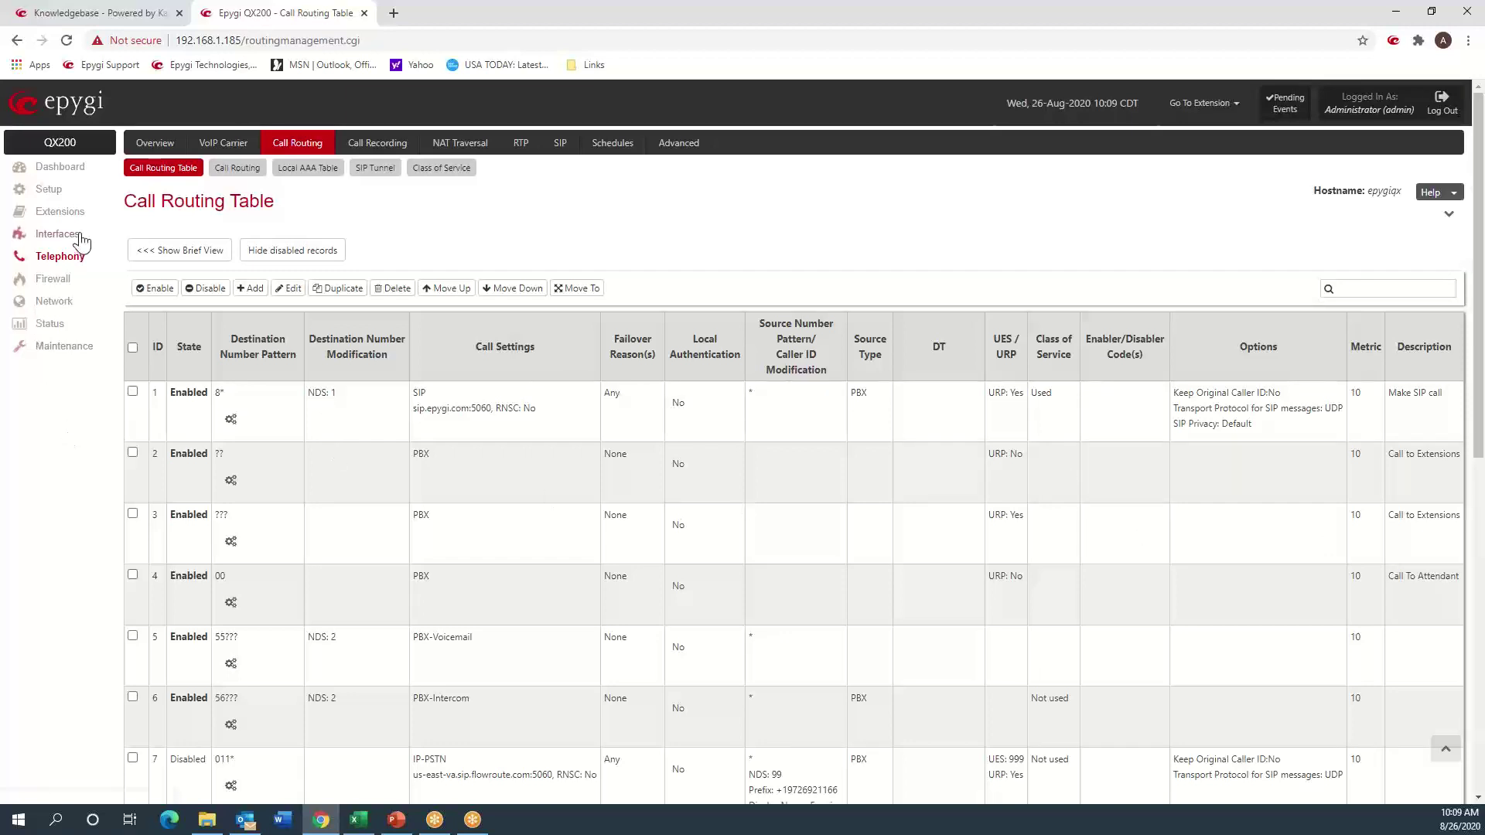
pyautogui.click(63, 211)
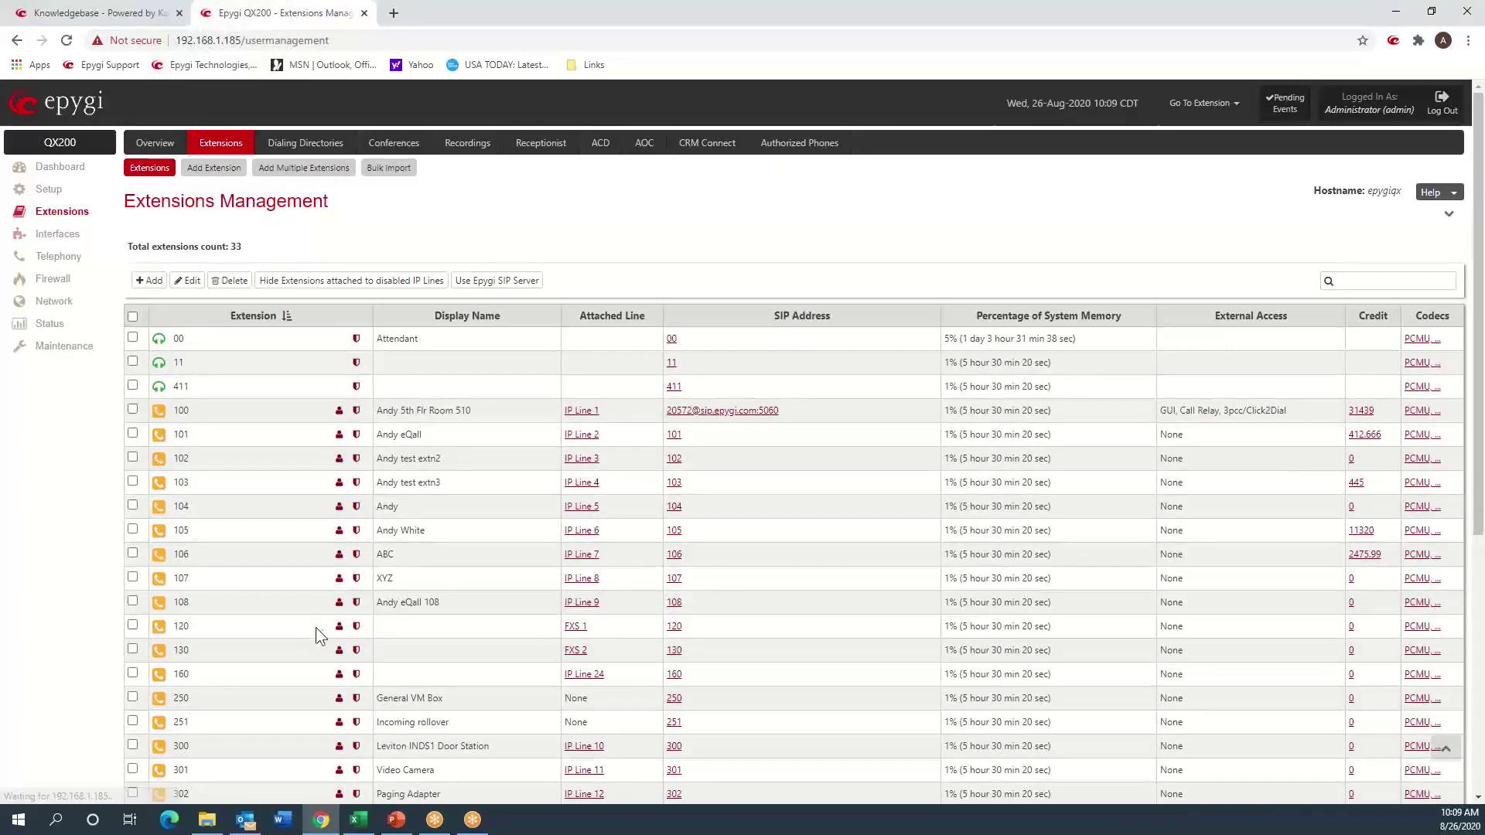
# - Open the SIP Advanced Settings for extension 999
pyautogui.scroll(-5, 316, 613)
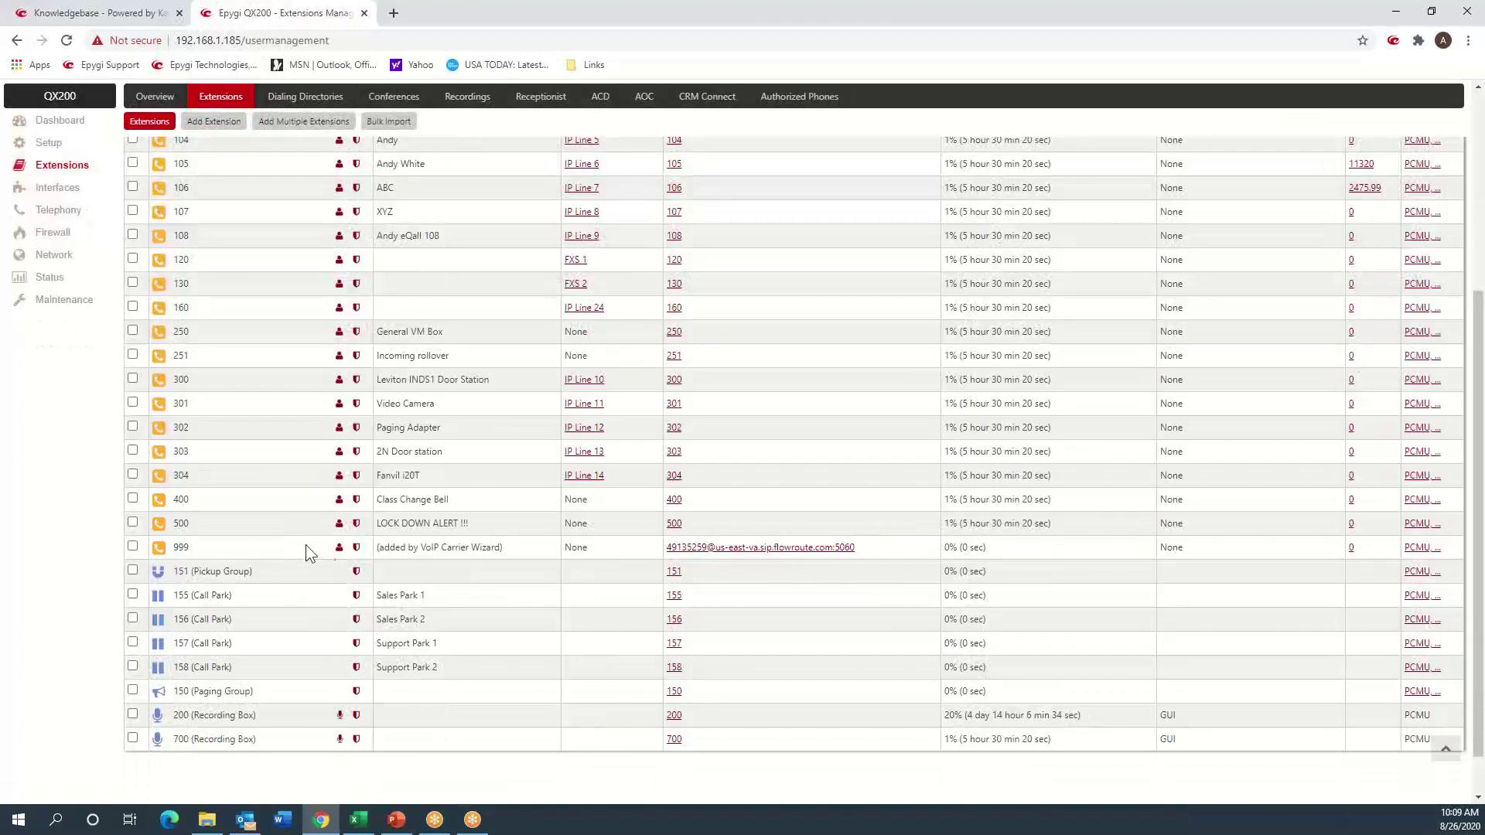
pyautogui.click(356, 549)
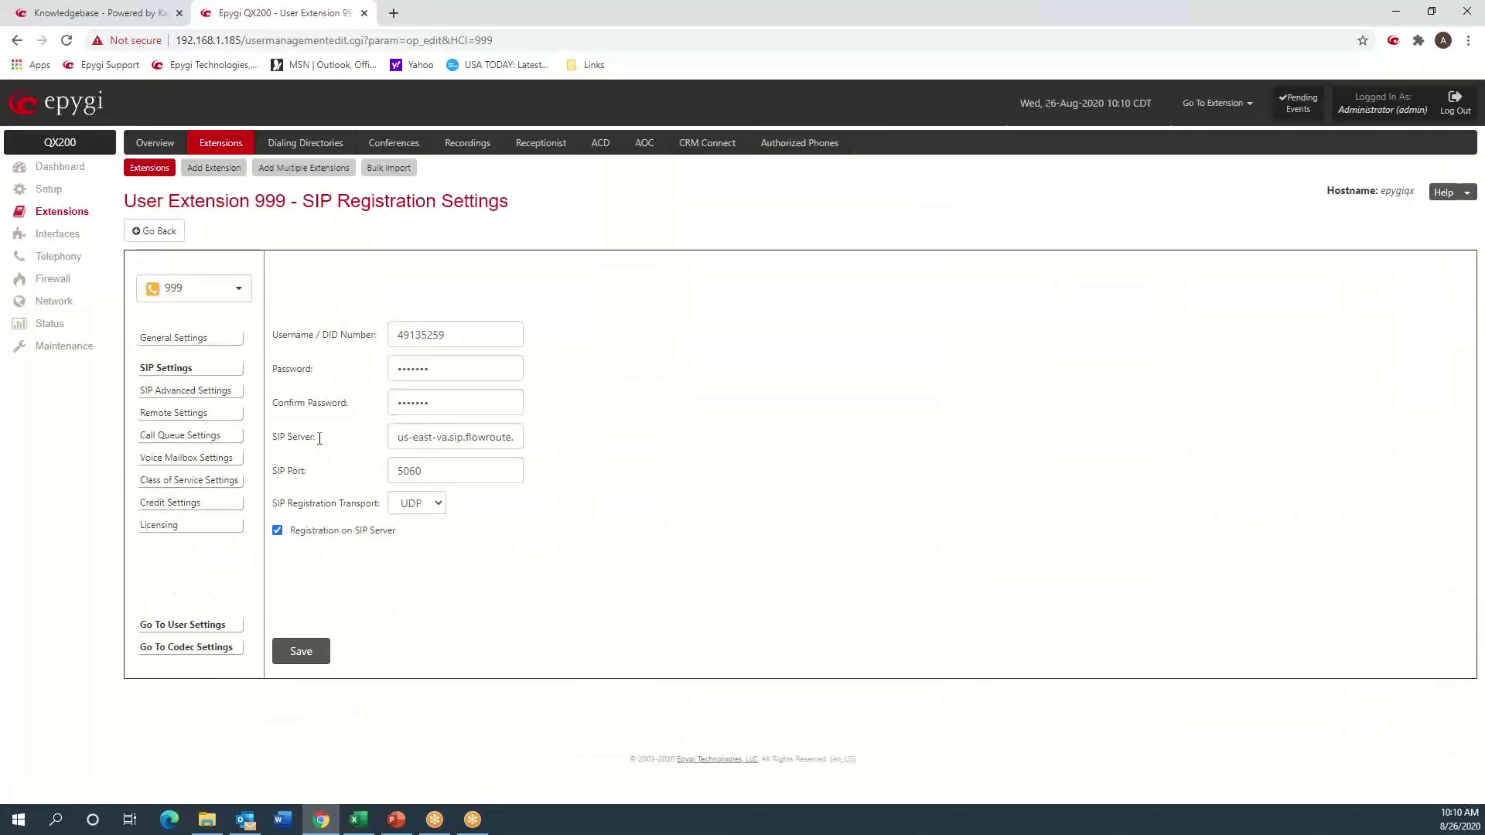
pyautogui.click(215, 399)
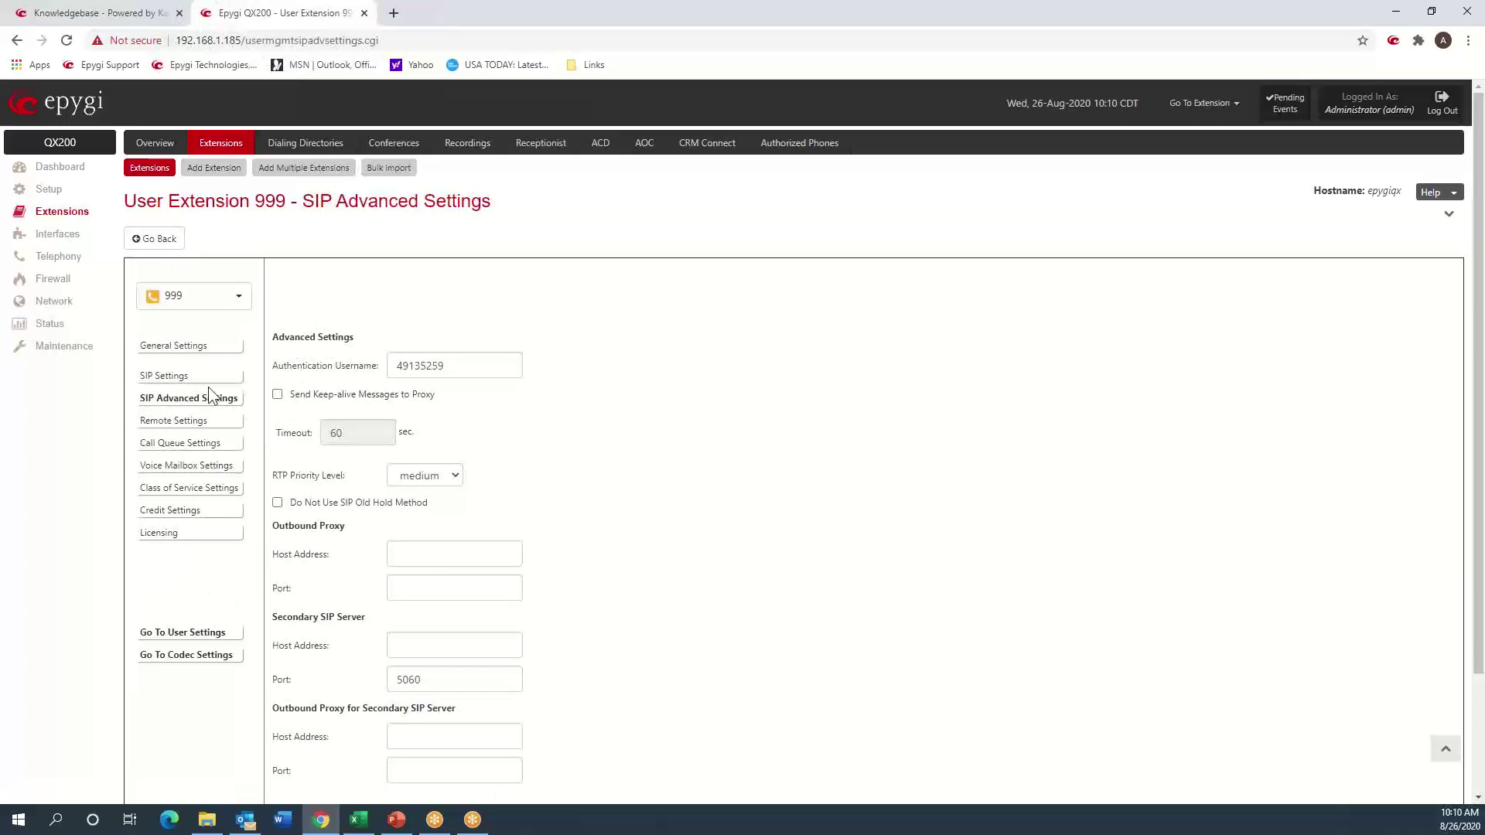
# - Enable Send Keep-alive Messages to Proxy with a 30 sec timeout and save
pyautogui.click(277, 396)
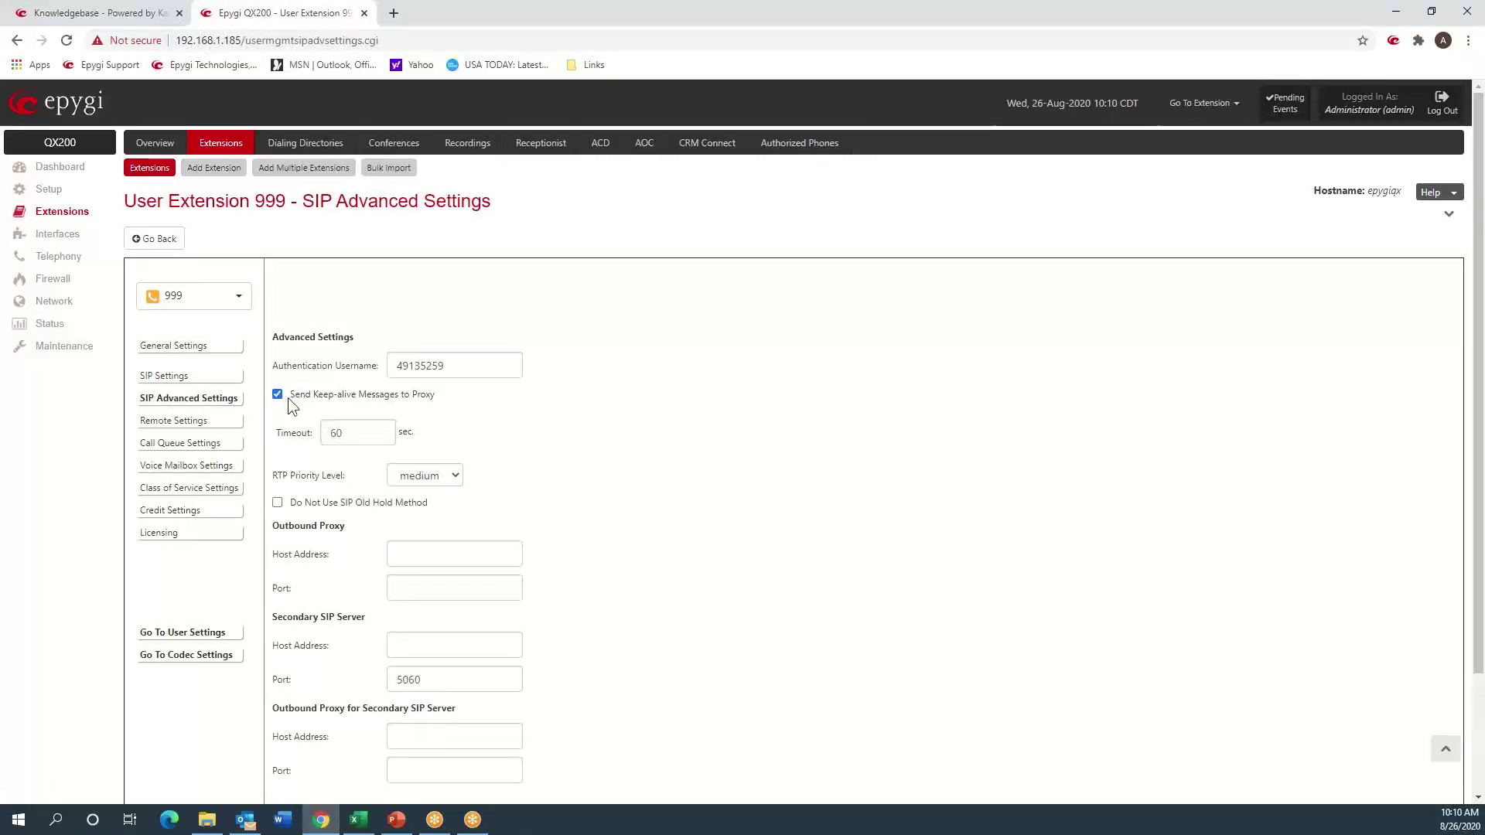
pyautogui.moveTo(288, 399); pyautogui.dragTo(429, 408)
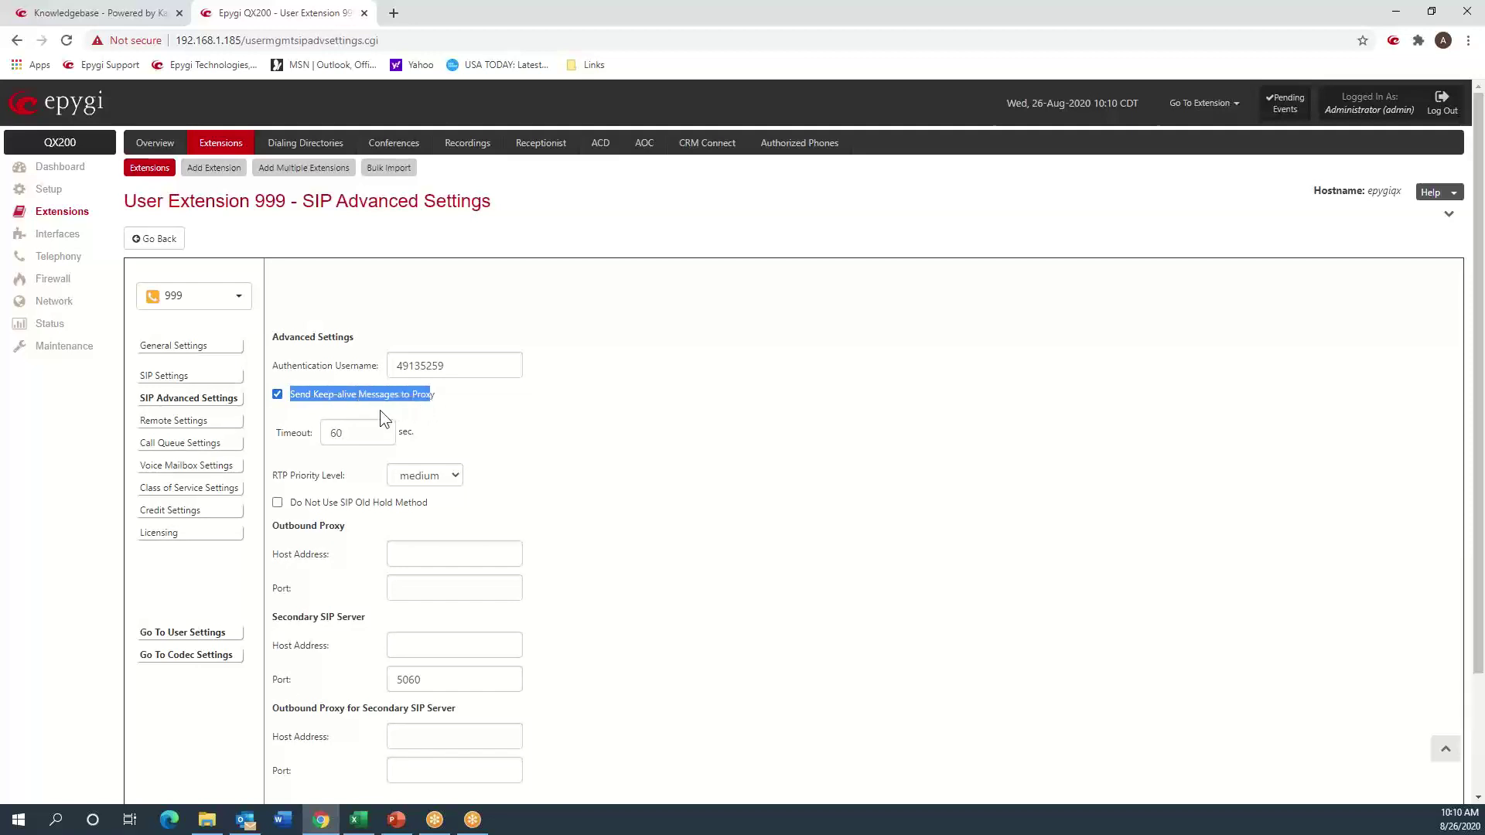
pyautogui.doubleClick(375, 427)
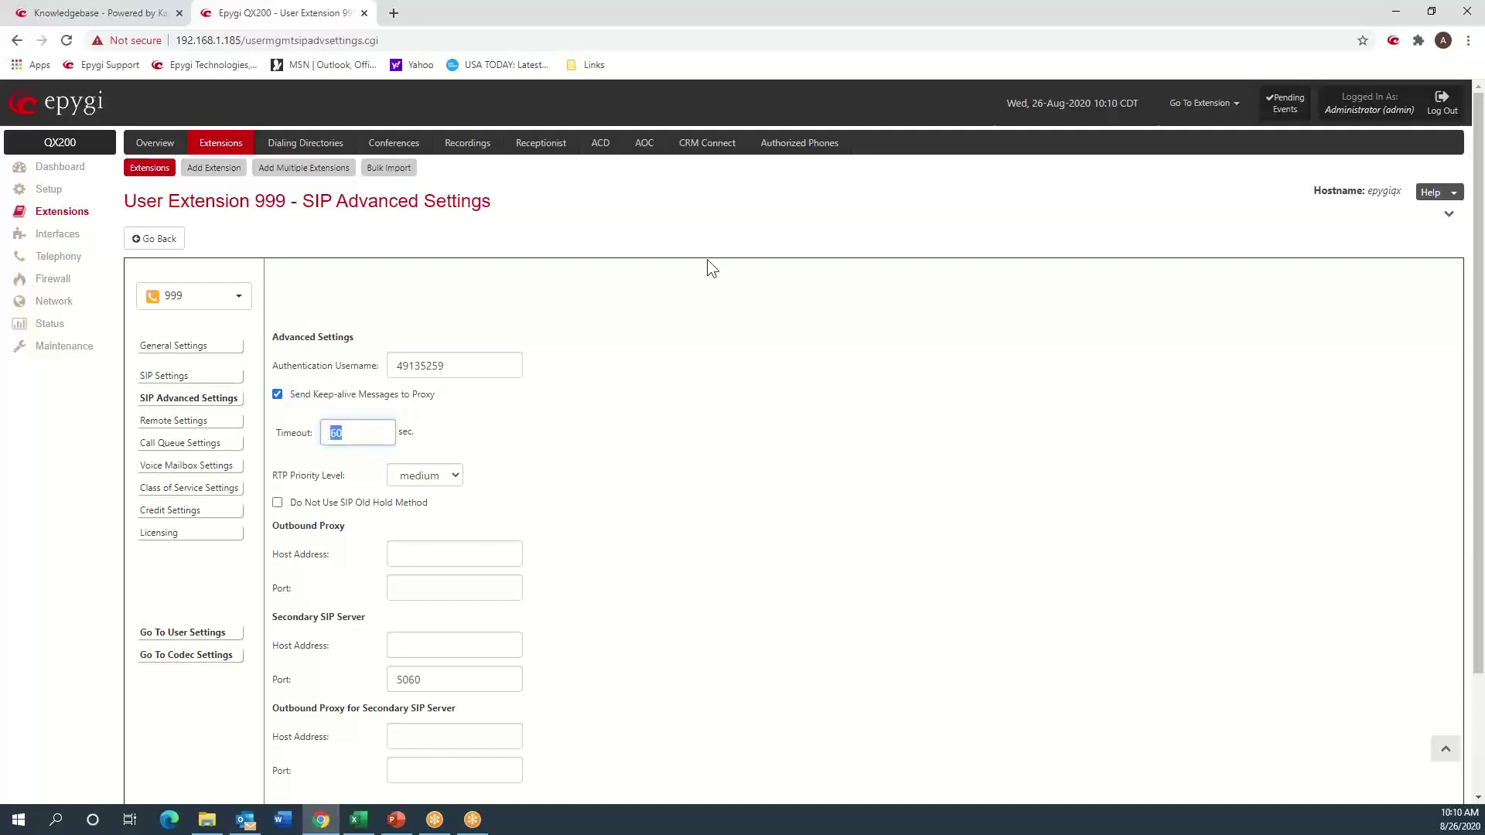
pyautogui.write('30')
pyautogui.scroll(-2, 625, 410)
pyautogui.click(300, 677)
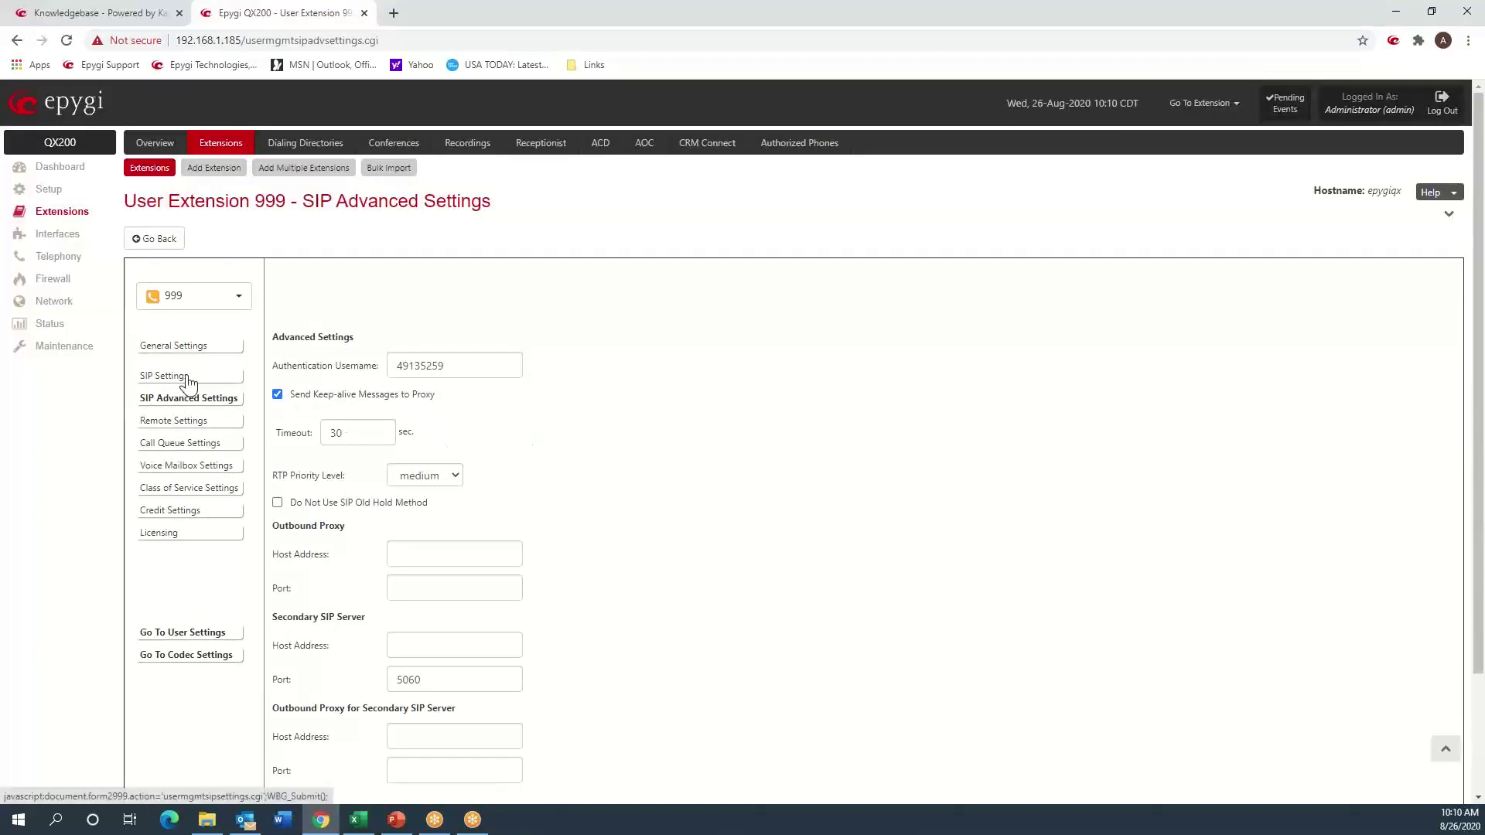
pyautogui.click(188, 379)
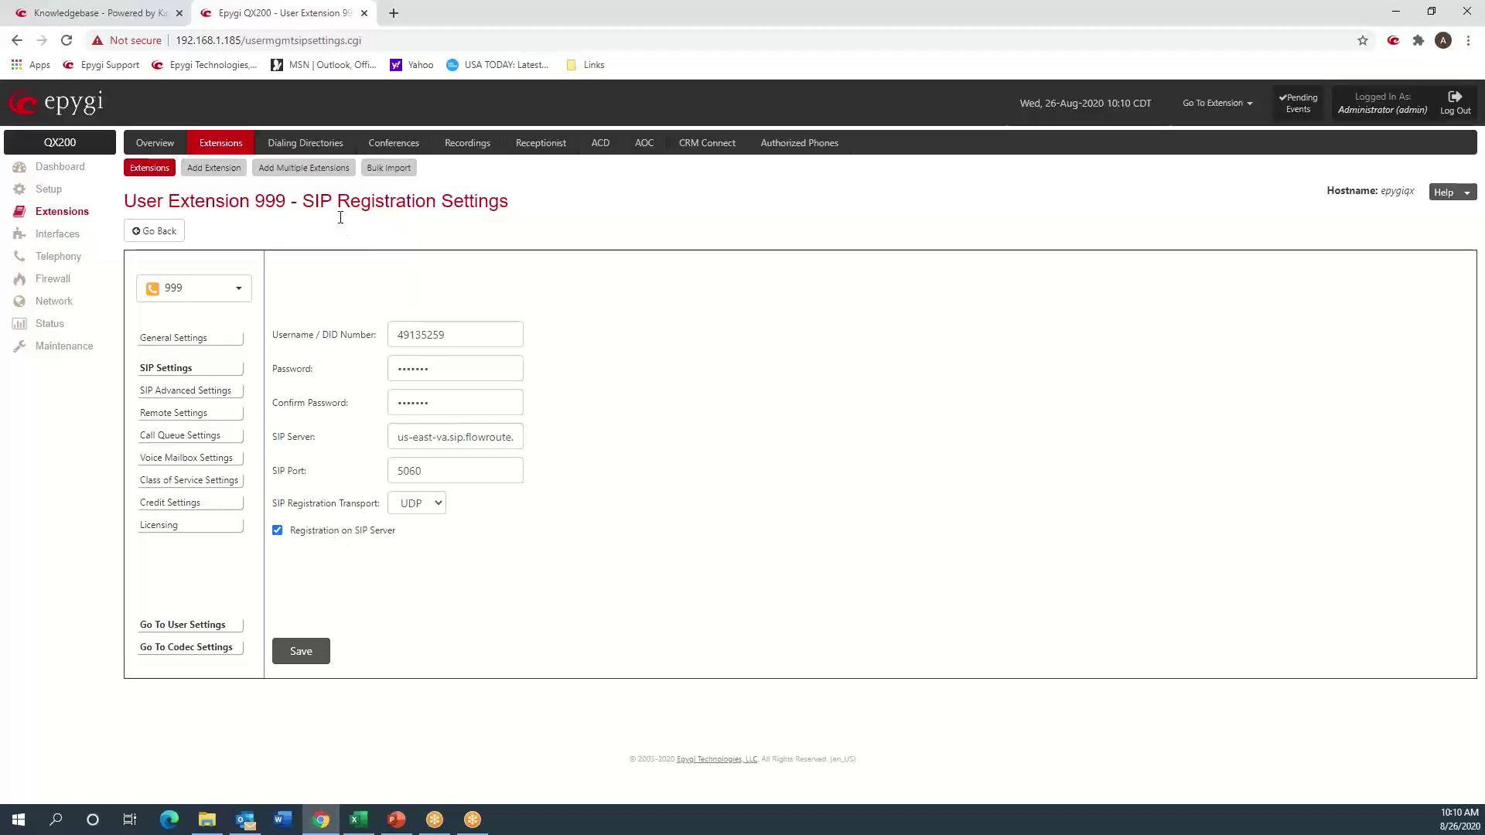
pyautogui.click(66, 348)
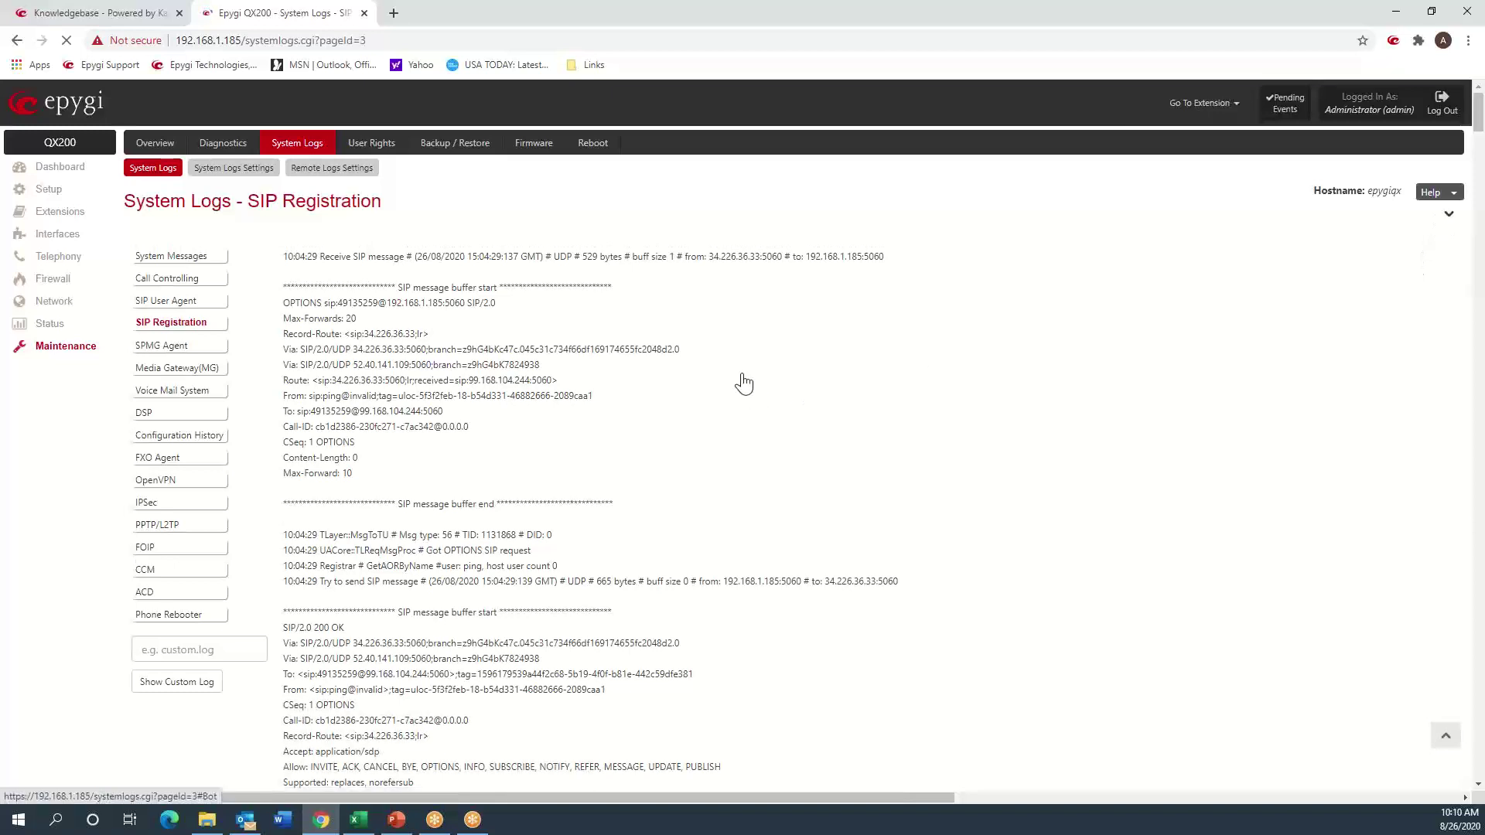
# - Scroll through the SIP Registration log's OPTIONS and REGISTER exchanges, then return to the top
pyautogui.scroll(2, 573, 389)
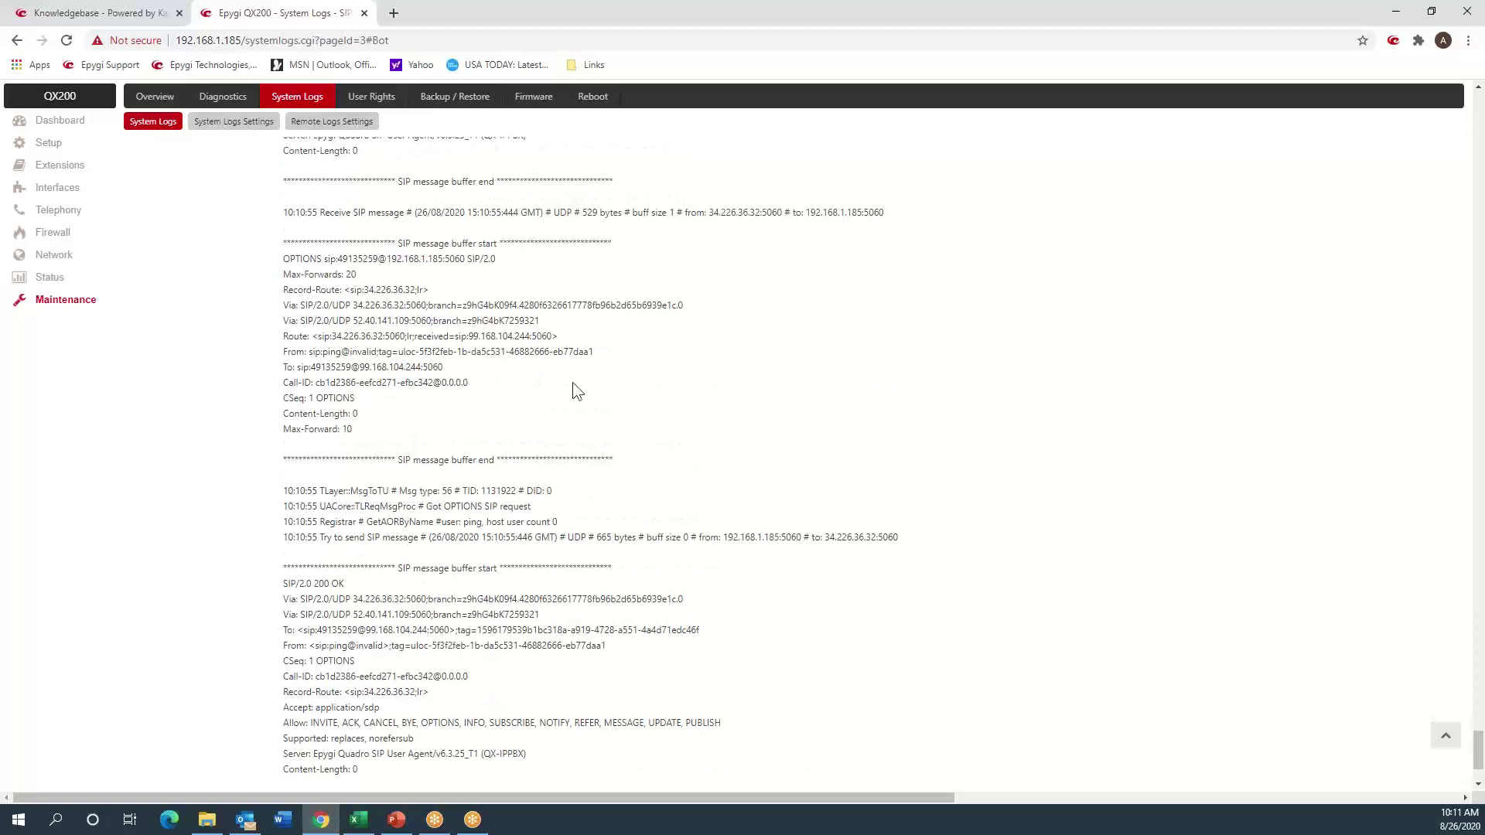
pyautogui.scroll(6, 572, 382)
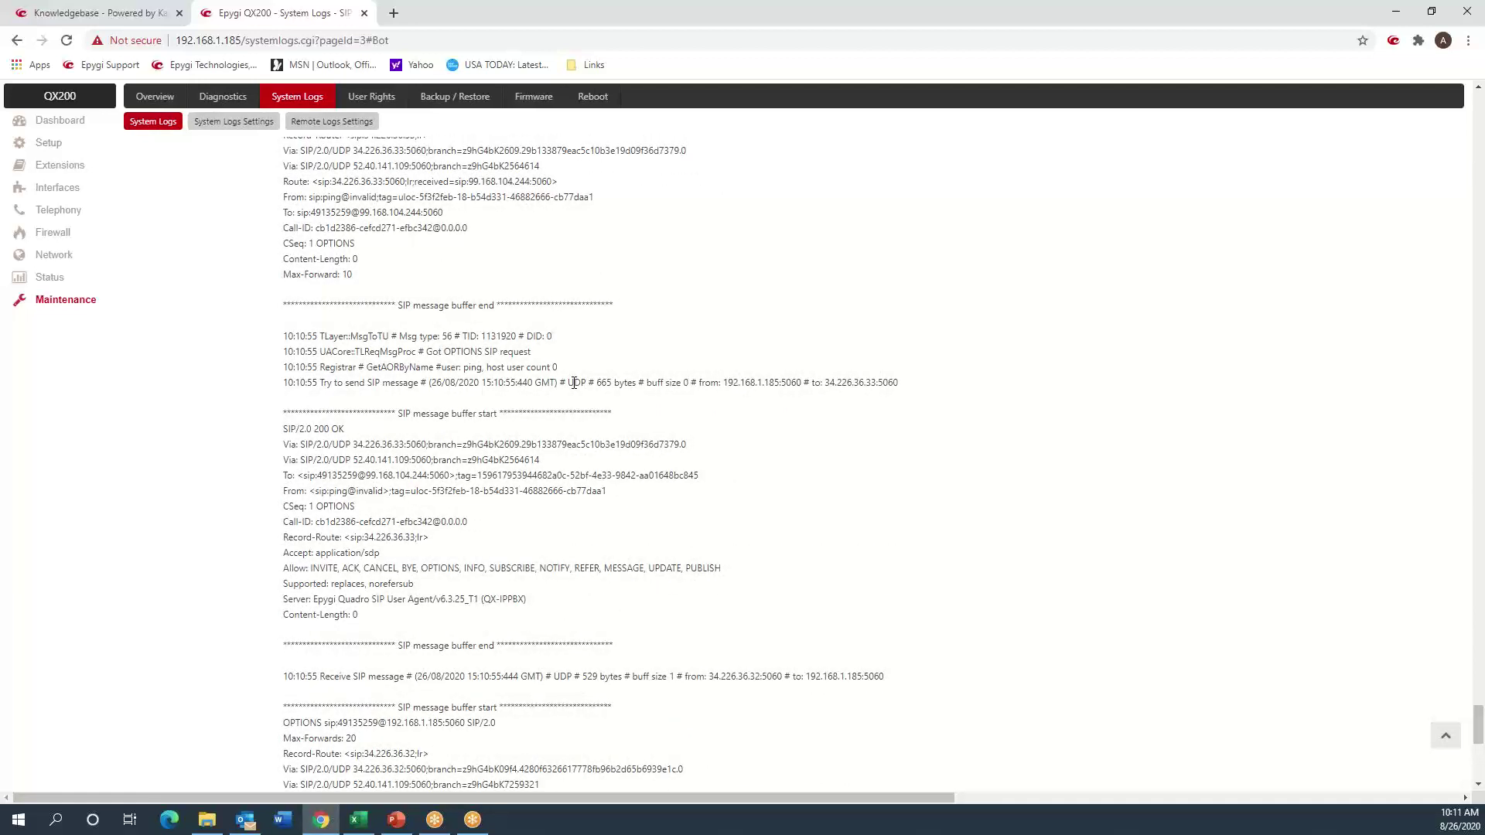
pyautogui.scroll(6, 574, 382)
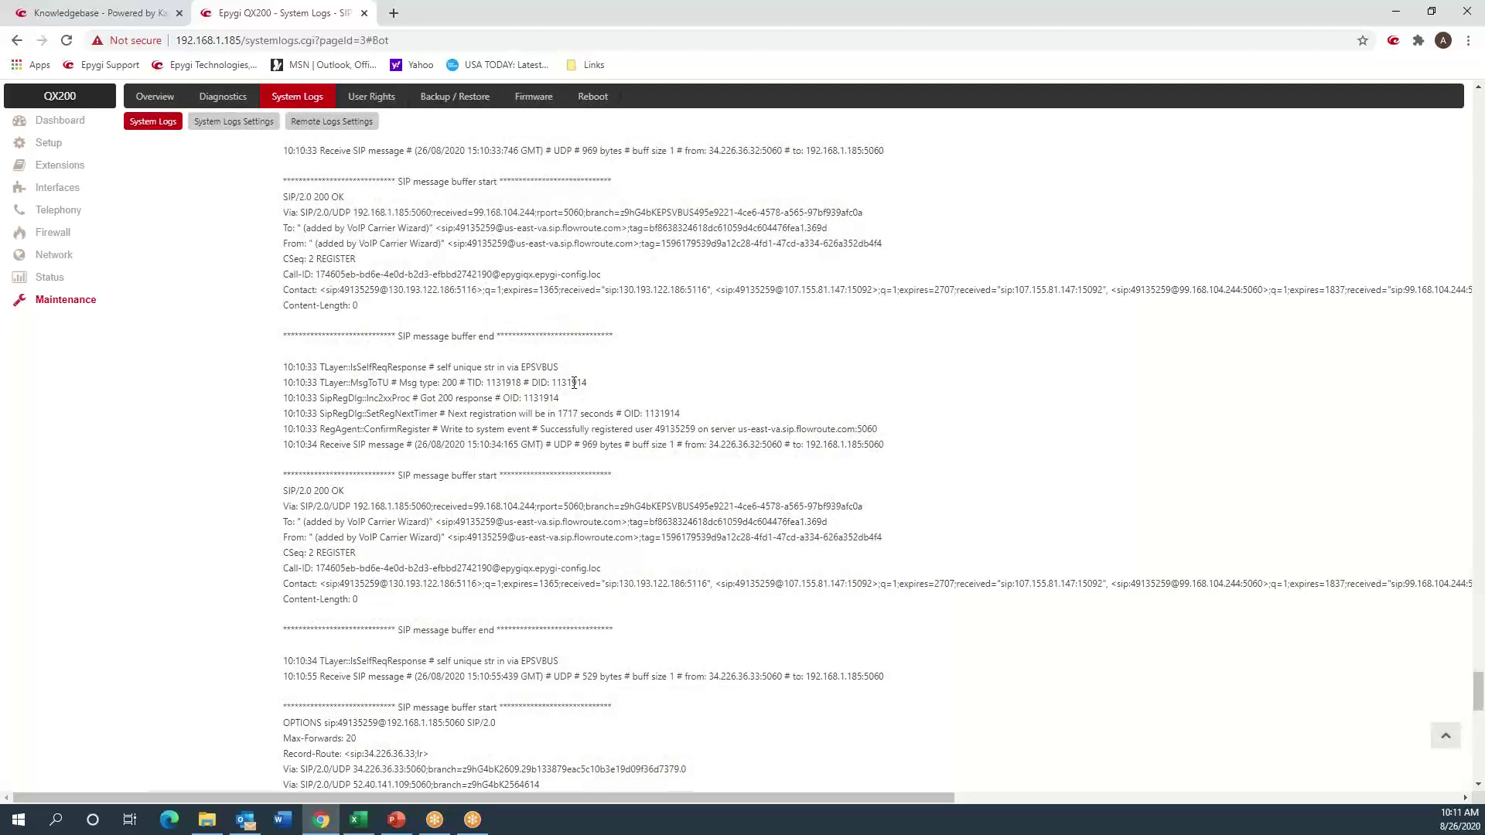
pyautogui.scroll(-6, 574, 382)
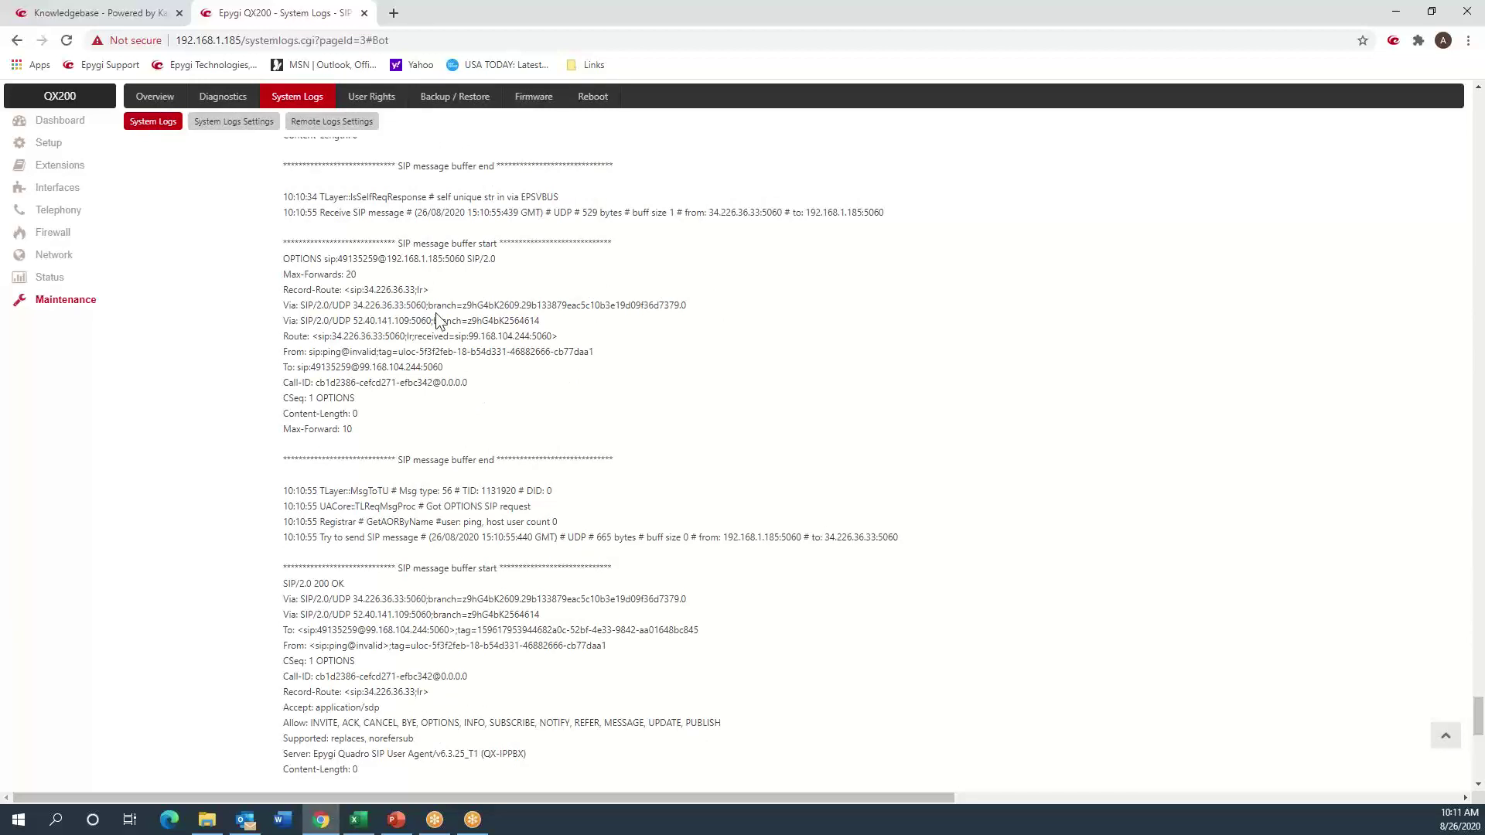
pyautogui.scroll(-4, 435, 312)
pyautogui.scroll(-2, 438, 312)
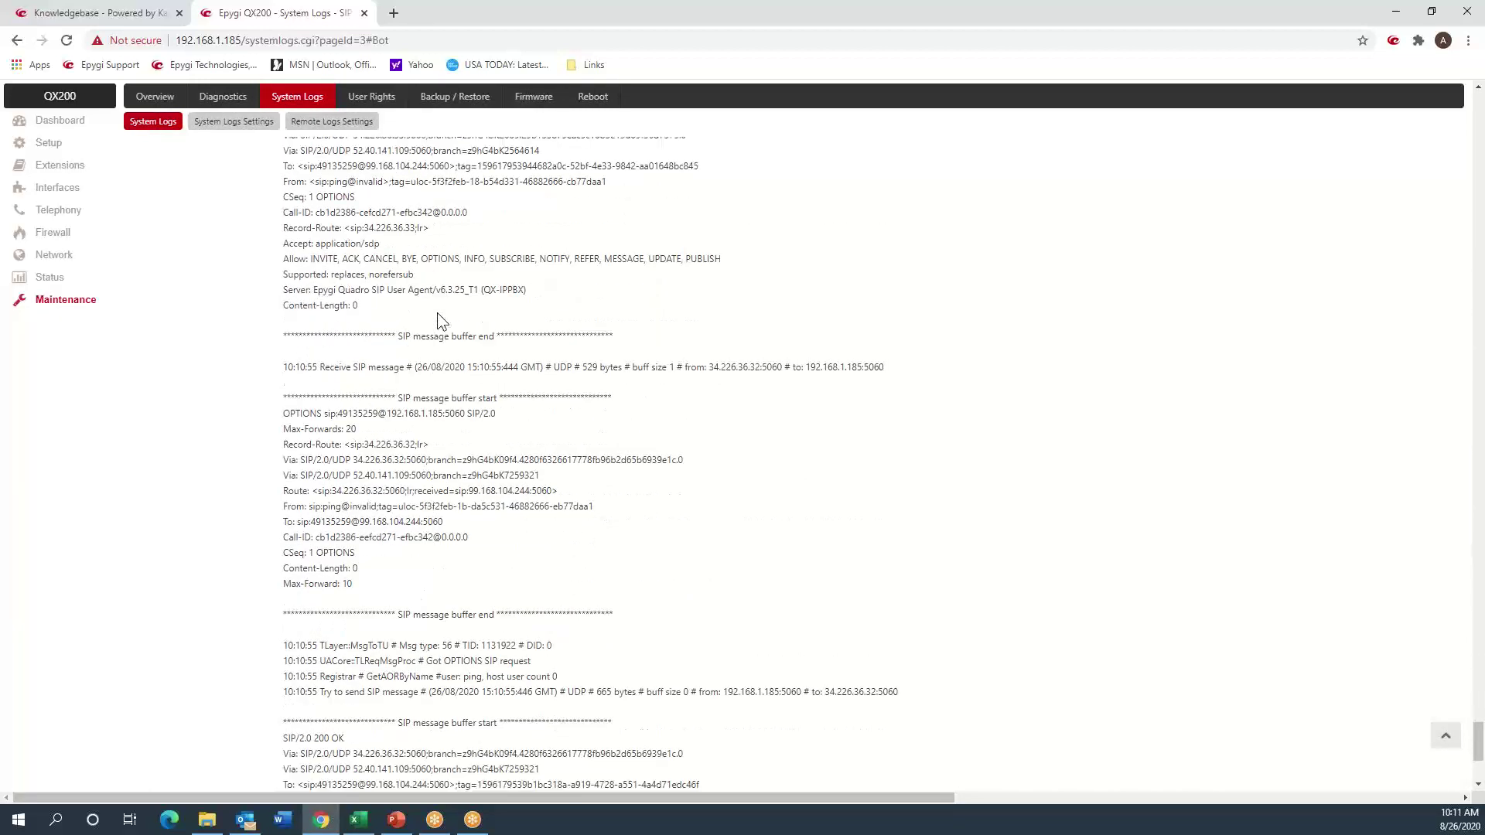
pyautogui.scroll(-4, 437, 312)
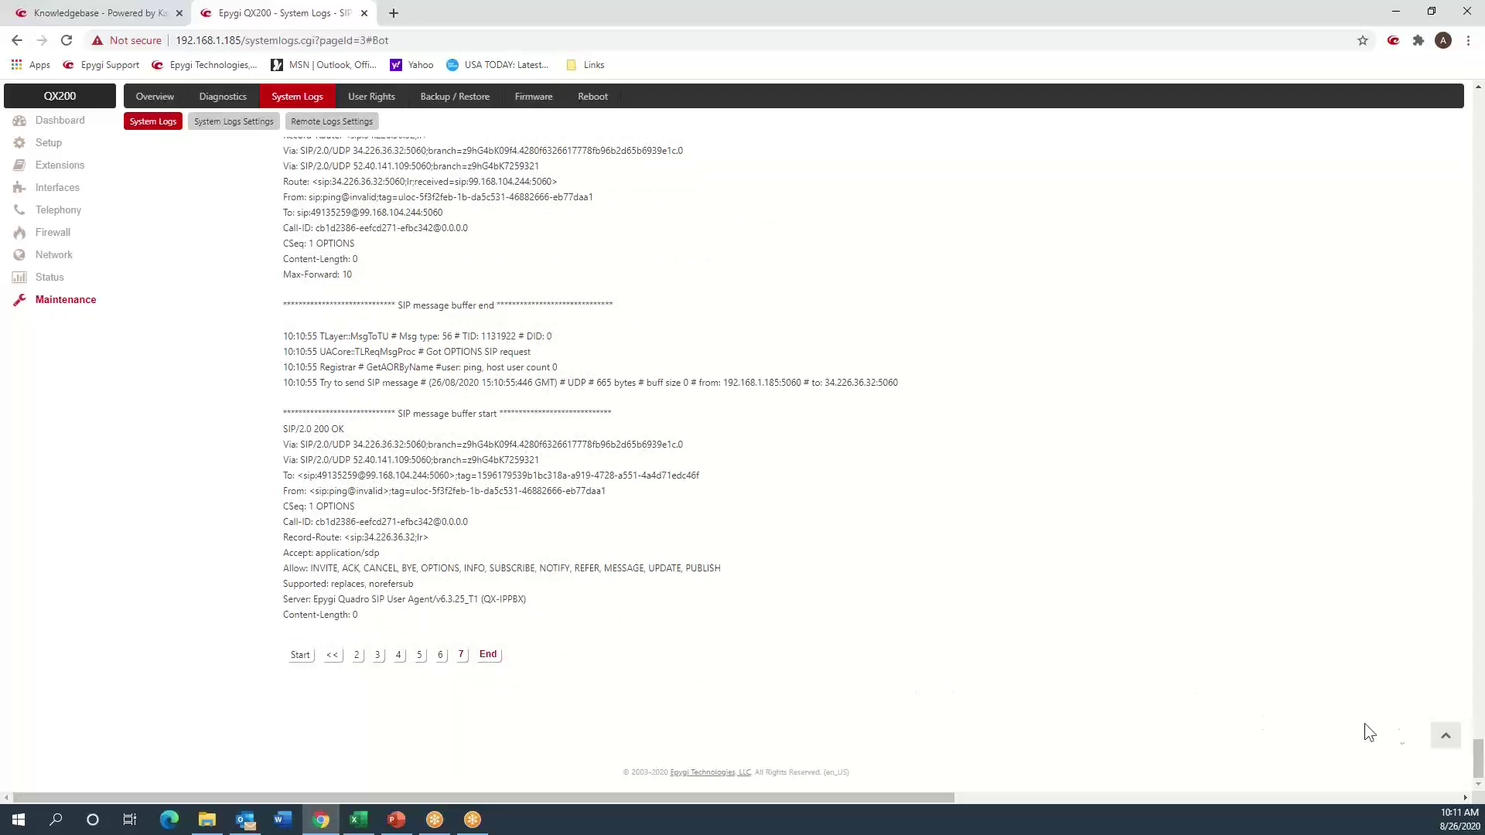
pyautogui.click(1445, 735)
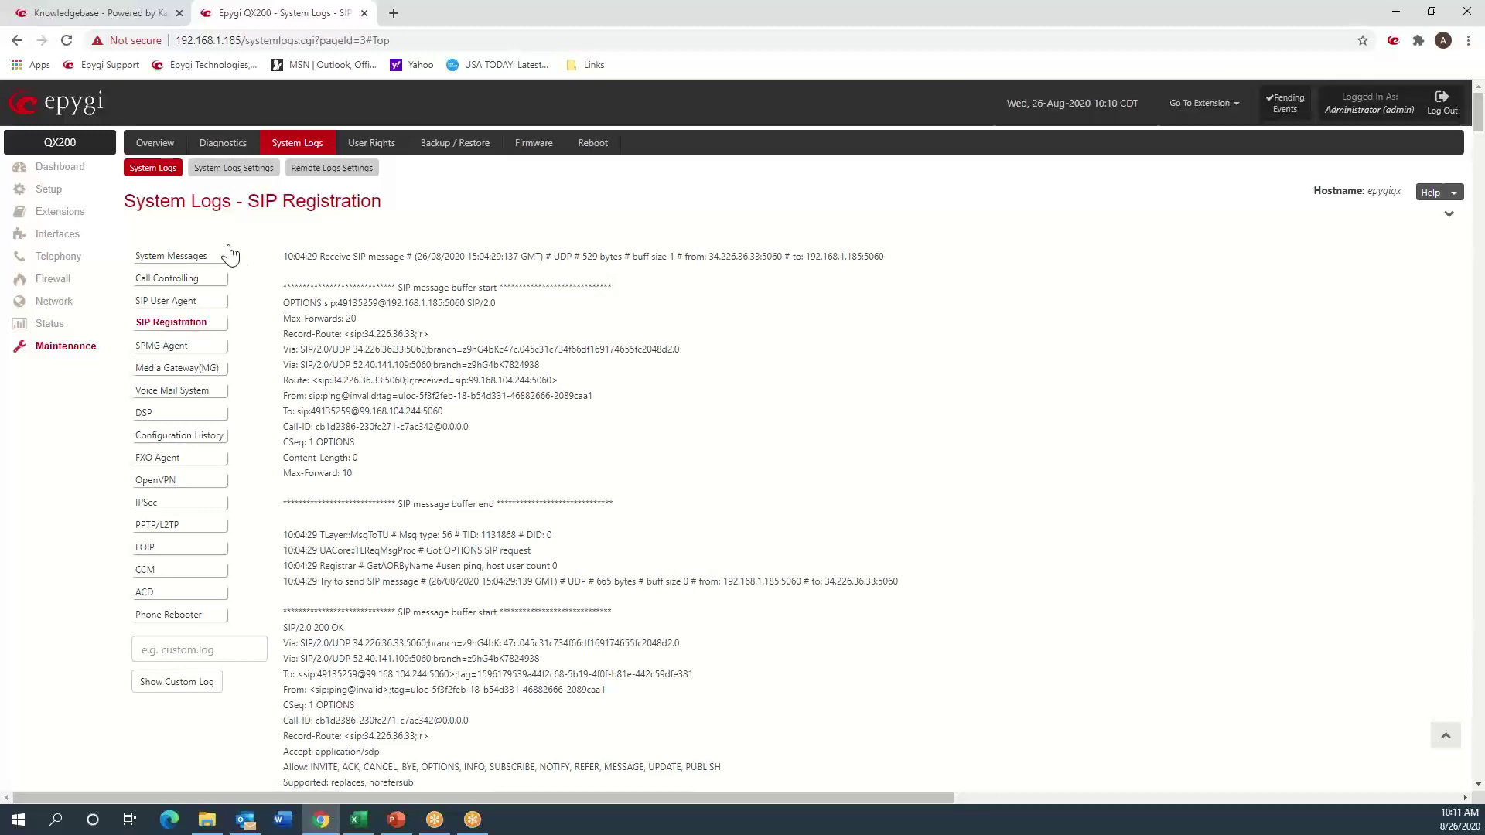
# - Change the log marker comment to Test7 and submit it
pyautogui.click(232, 168)
pyautogui.click(421, 338)
pyautogui.press('BackSpace')
pyautogui.write('7')
pyautogui.press('Return')
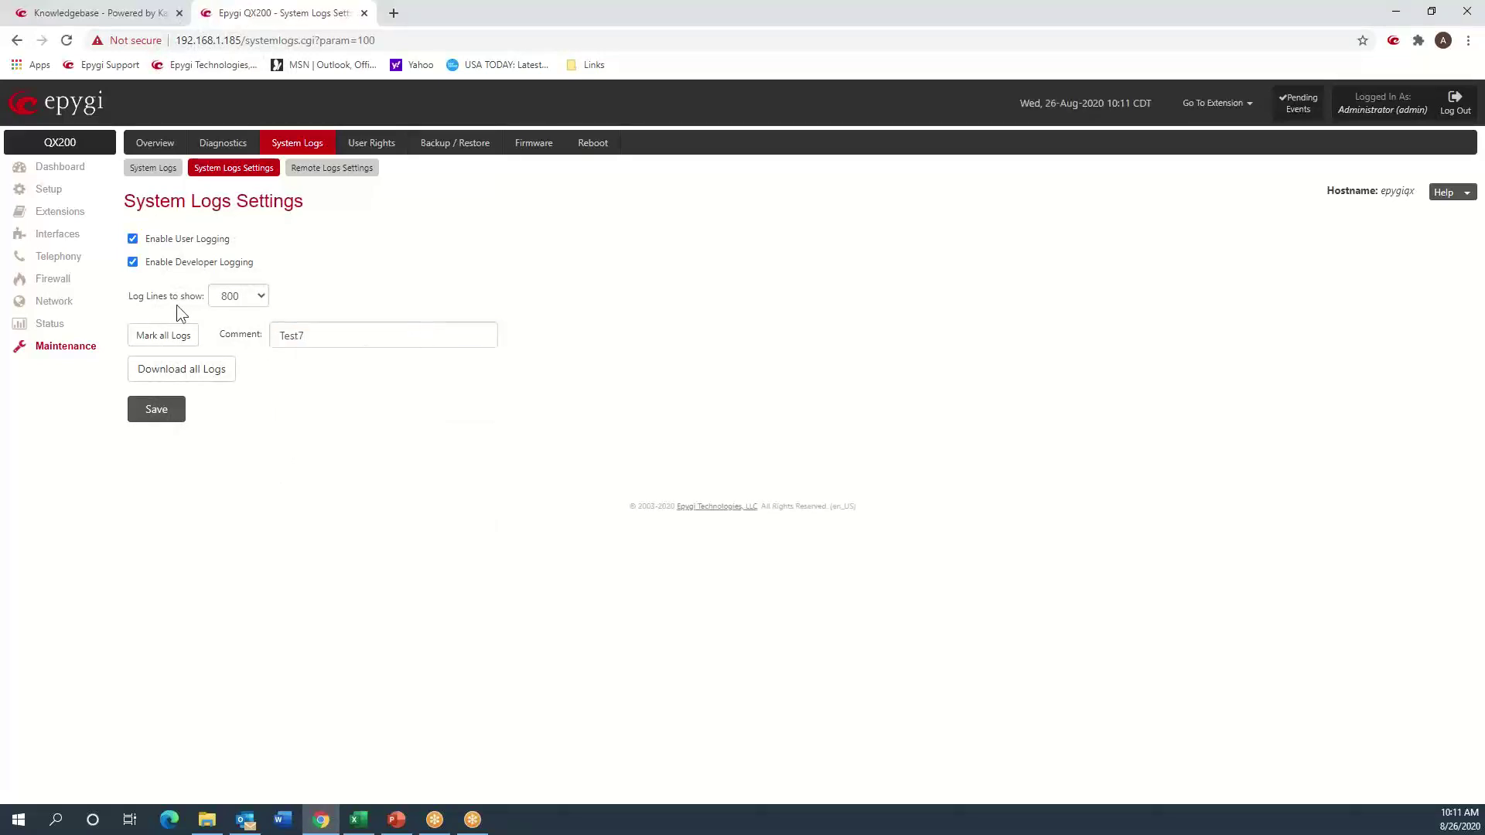
# - Review the Test7-marked OPTIONS request lines and their source and destination addresses
pyautogui.click(166, 170)
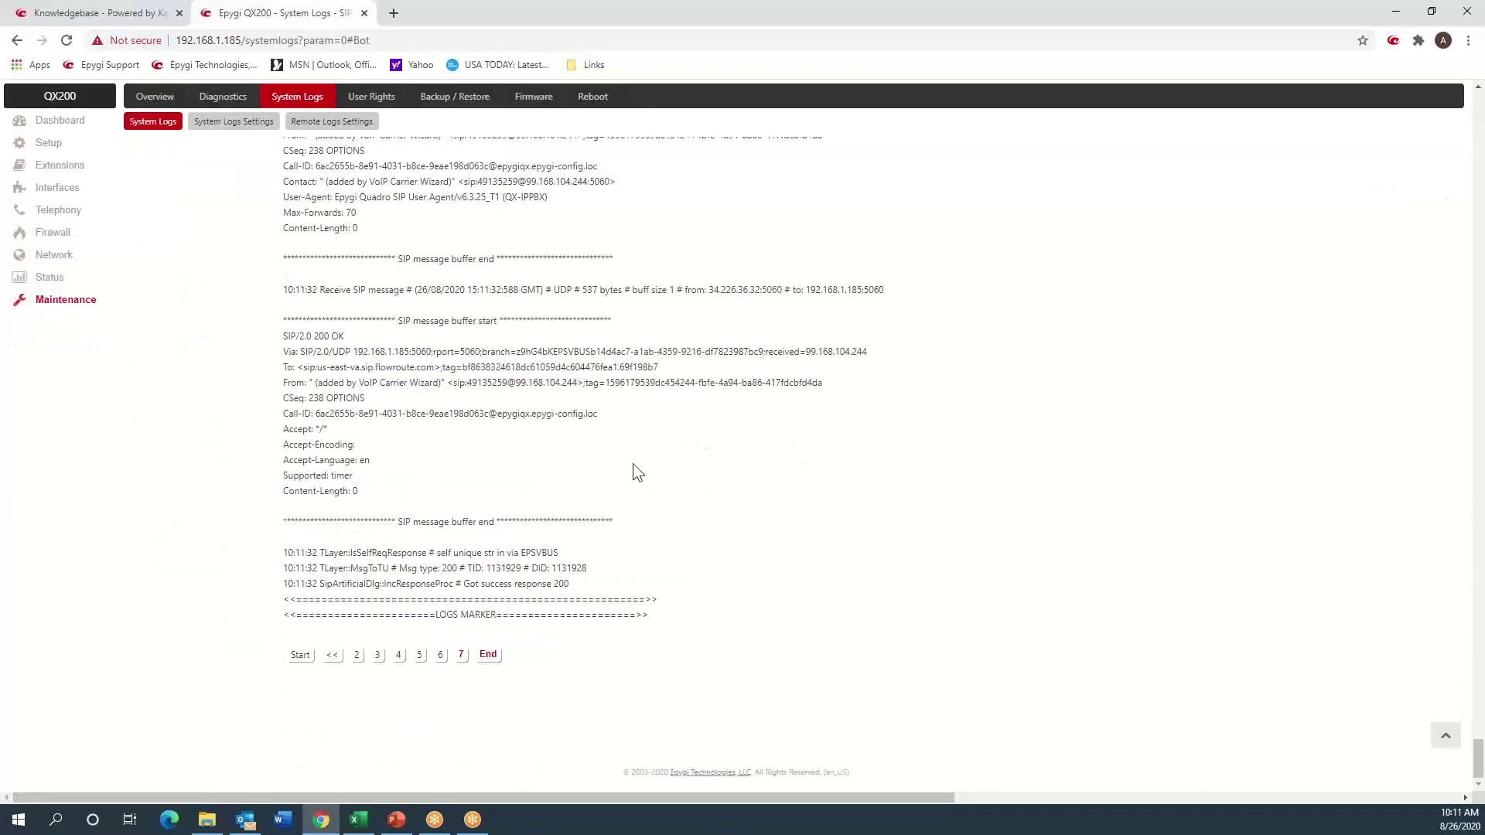
pyautogui.scroll(4, 633, 462)
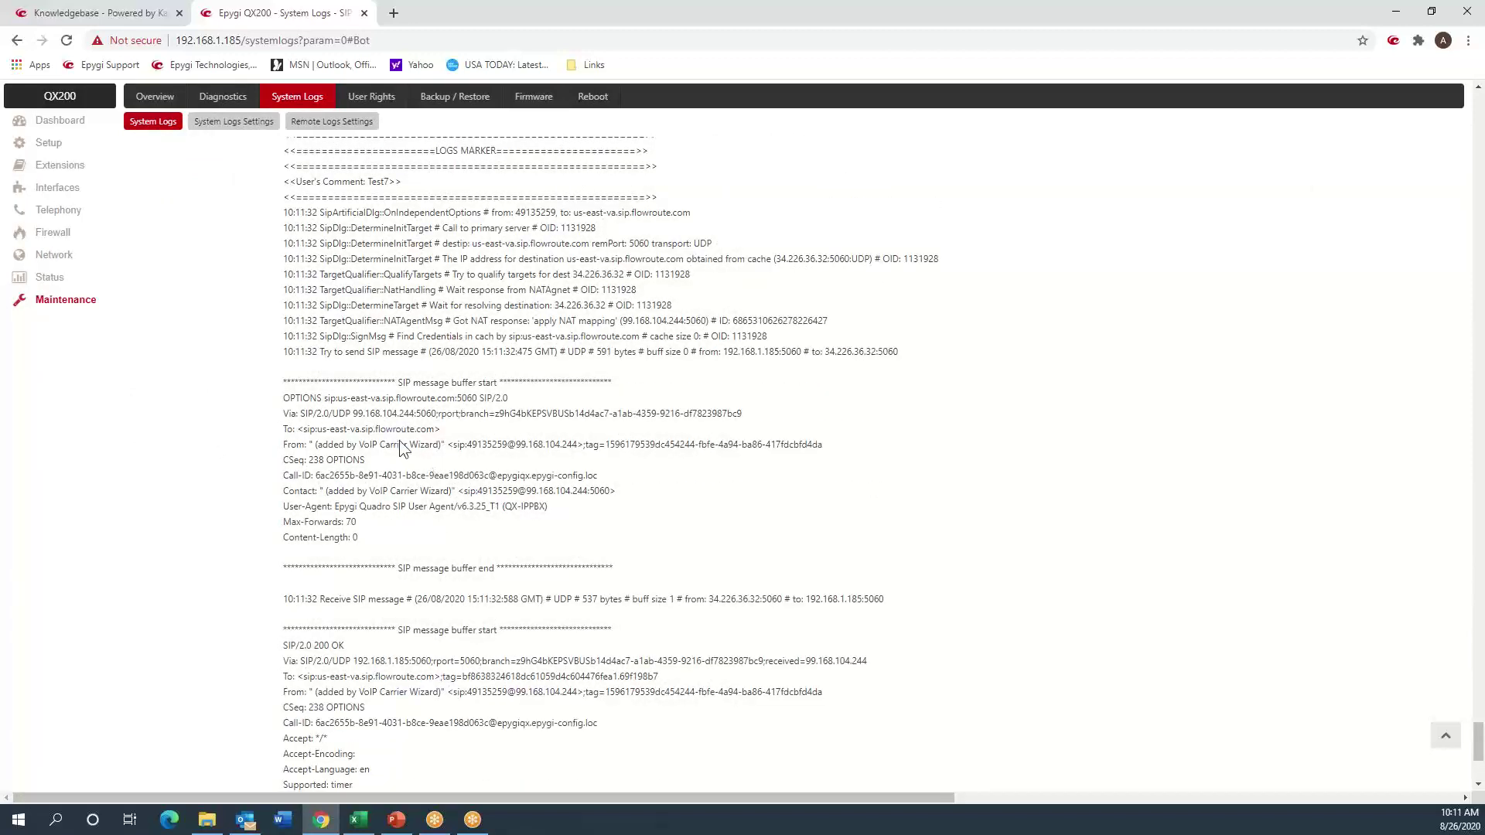
pyautogui.moveTo(278, 400); pyautogui.dragTo(433, 143)
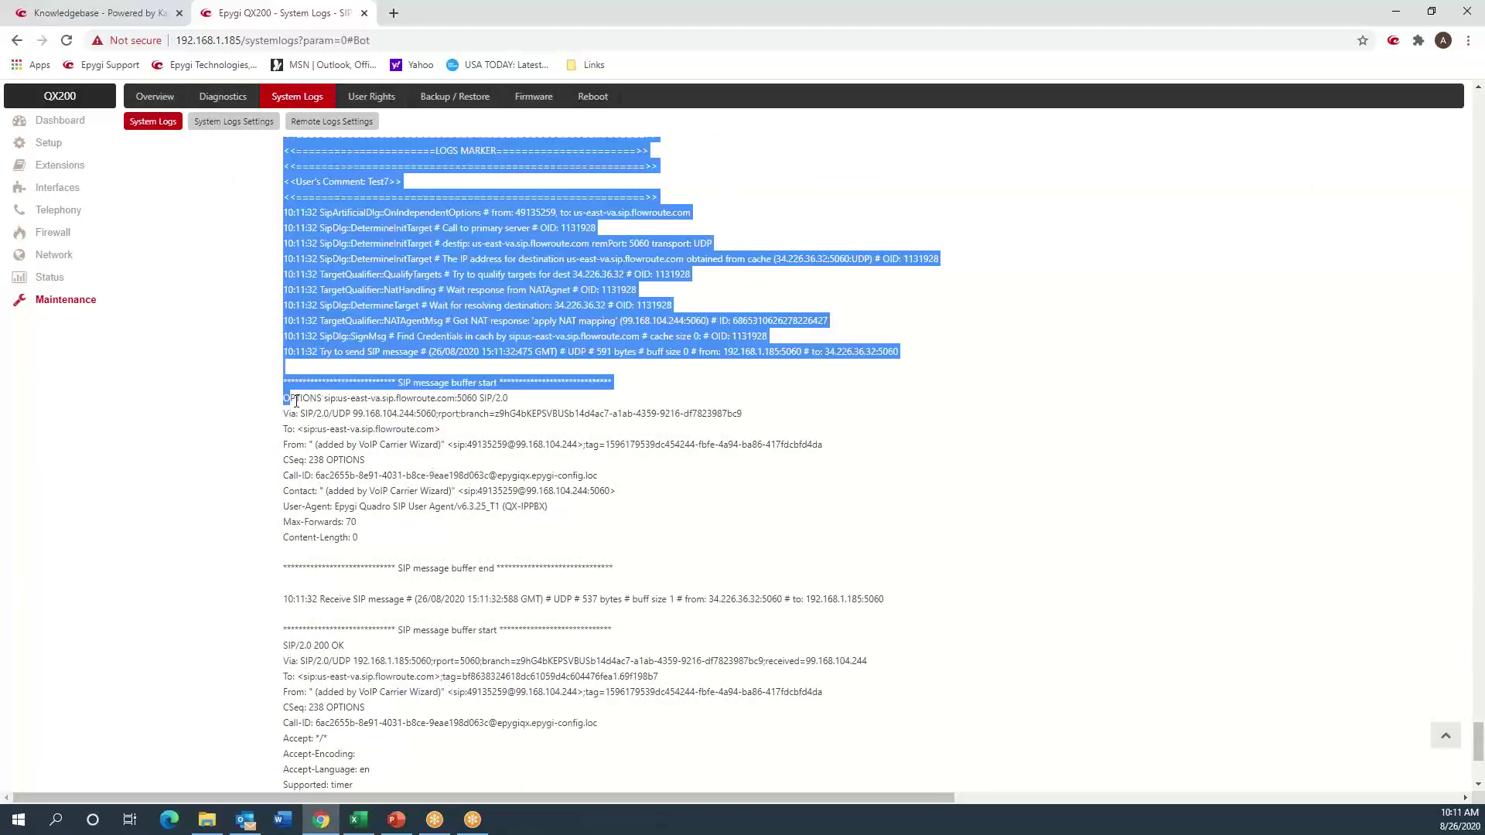
pyautogui.click(388, 432)
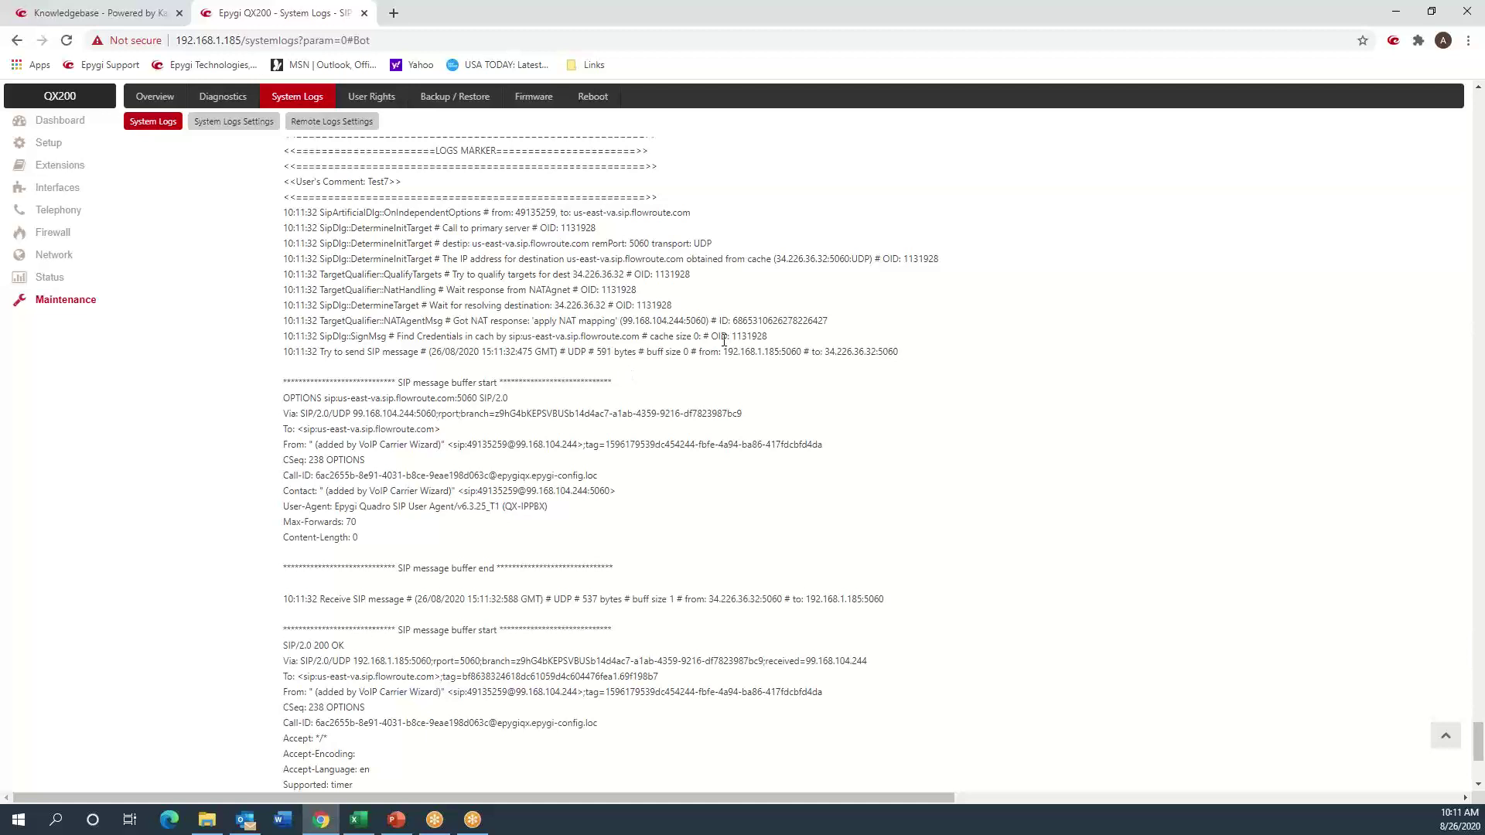
pyautogui.moveTo(727, 352); pyautogui.dragTo(834, 360)
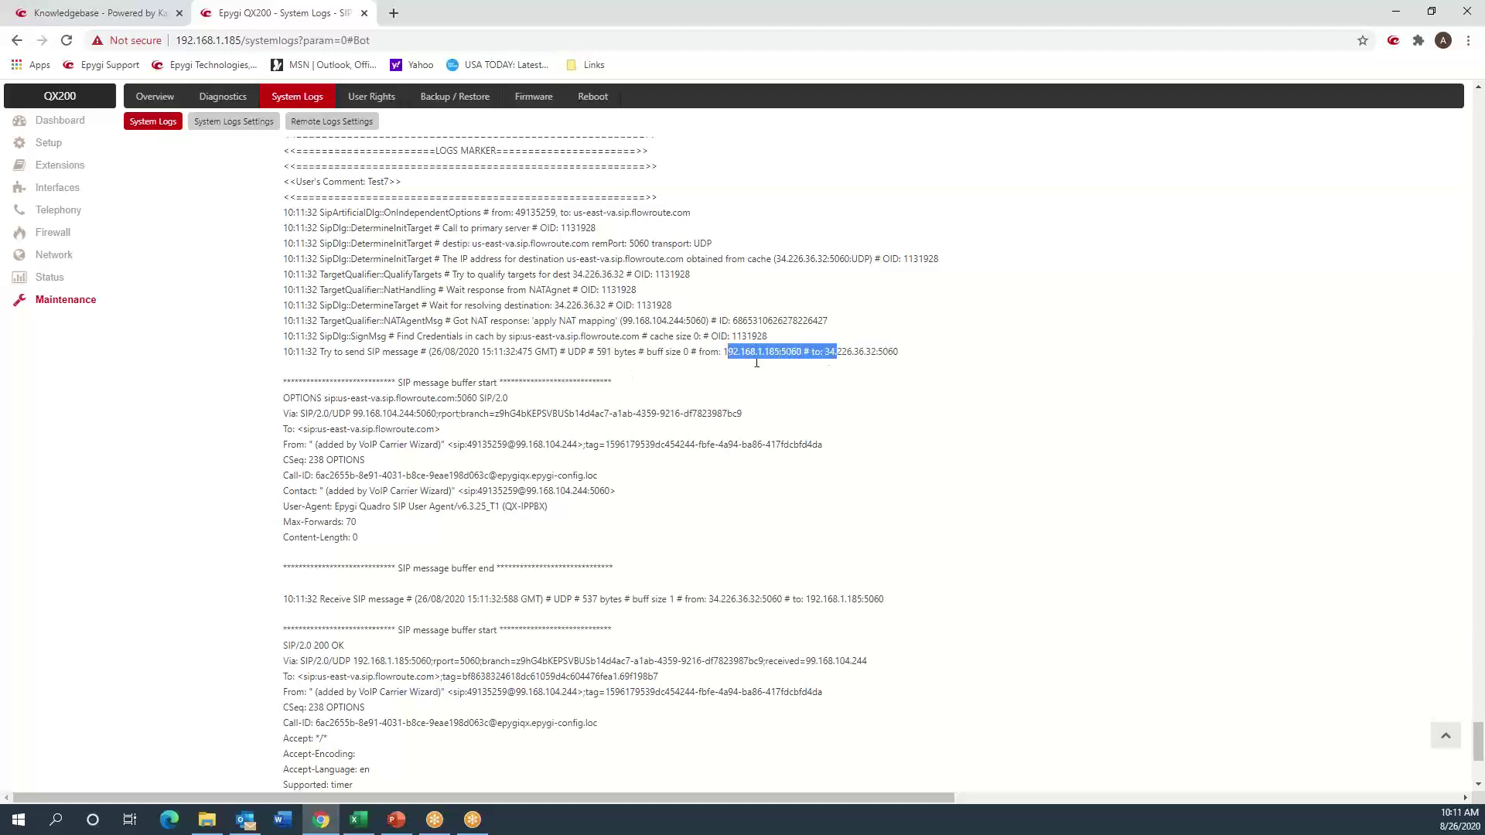
pyautogui.moveTo(289, 398); pyautogui.dragTo(328, 415)
pyautogui.click(340, 419)
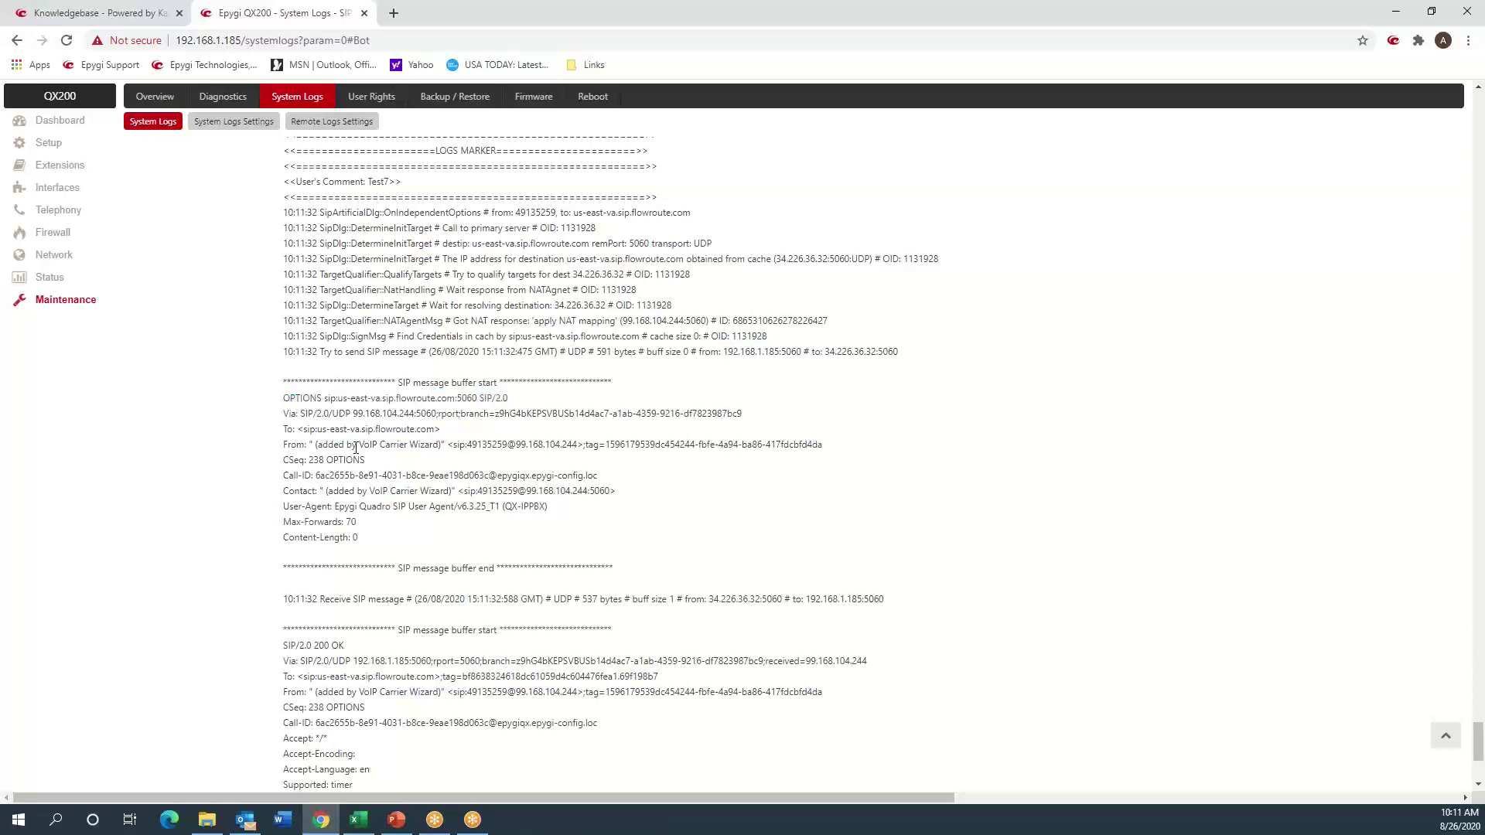
pyautogui.scroll(-2, 363, 495)
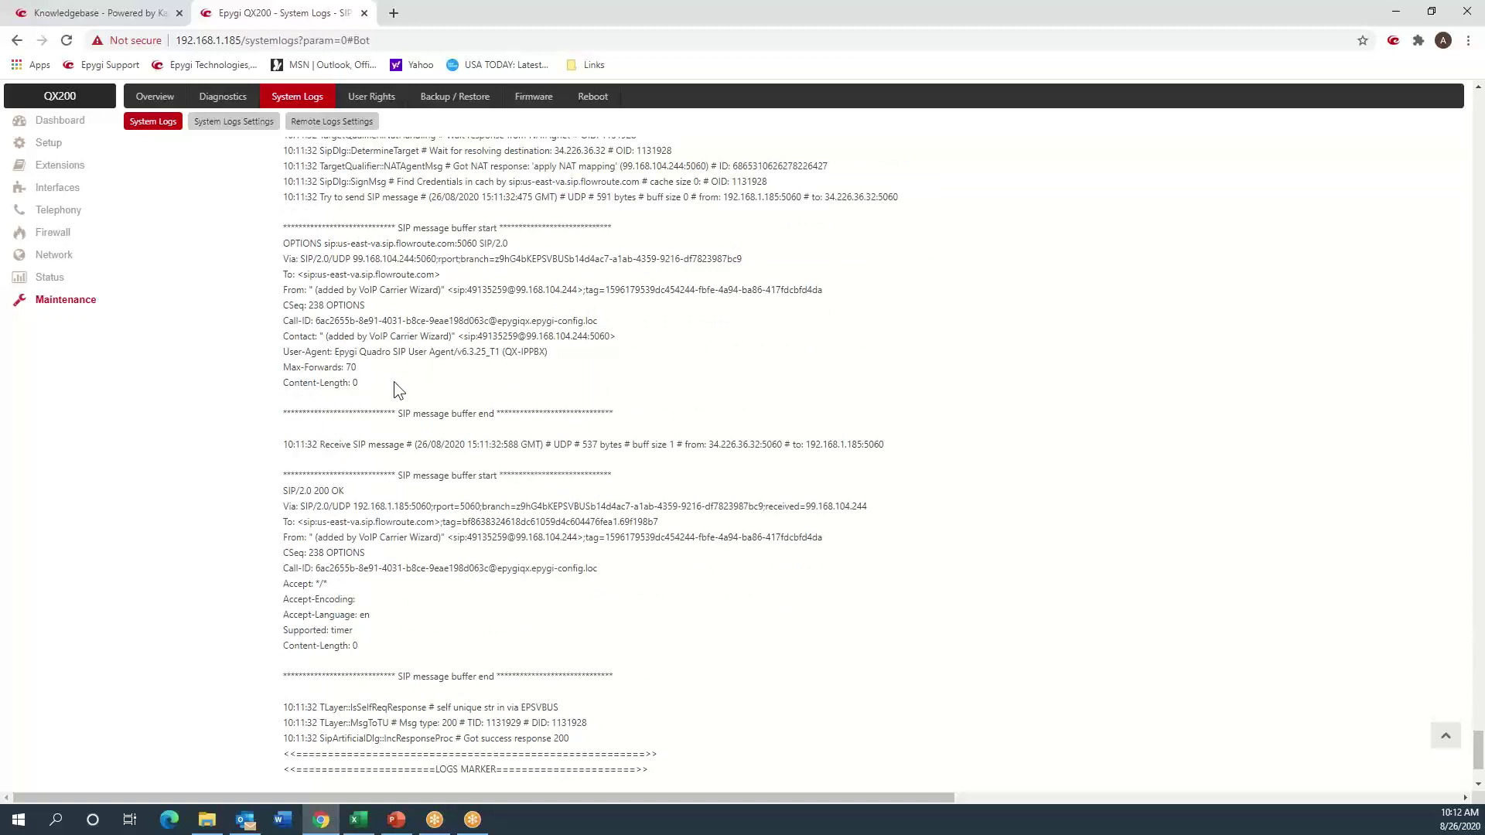
pyautogui.scroll(-2, 392, 382)
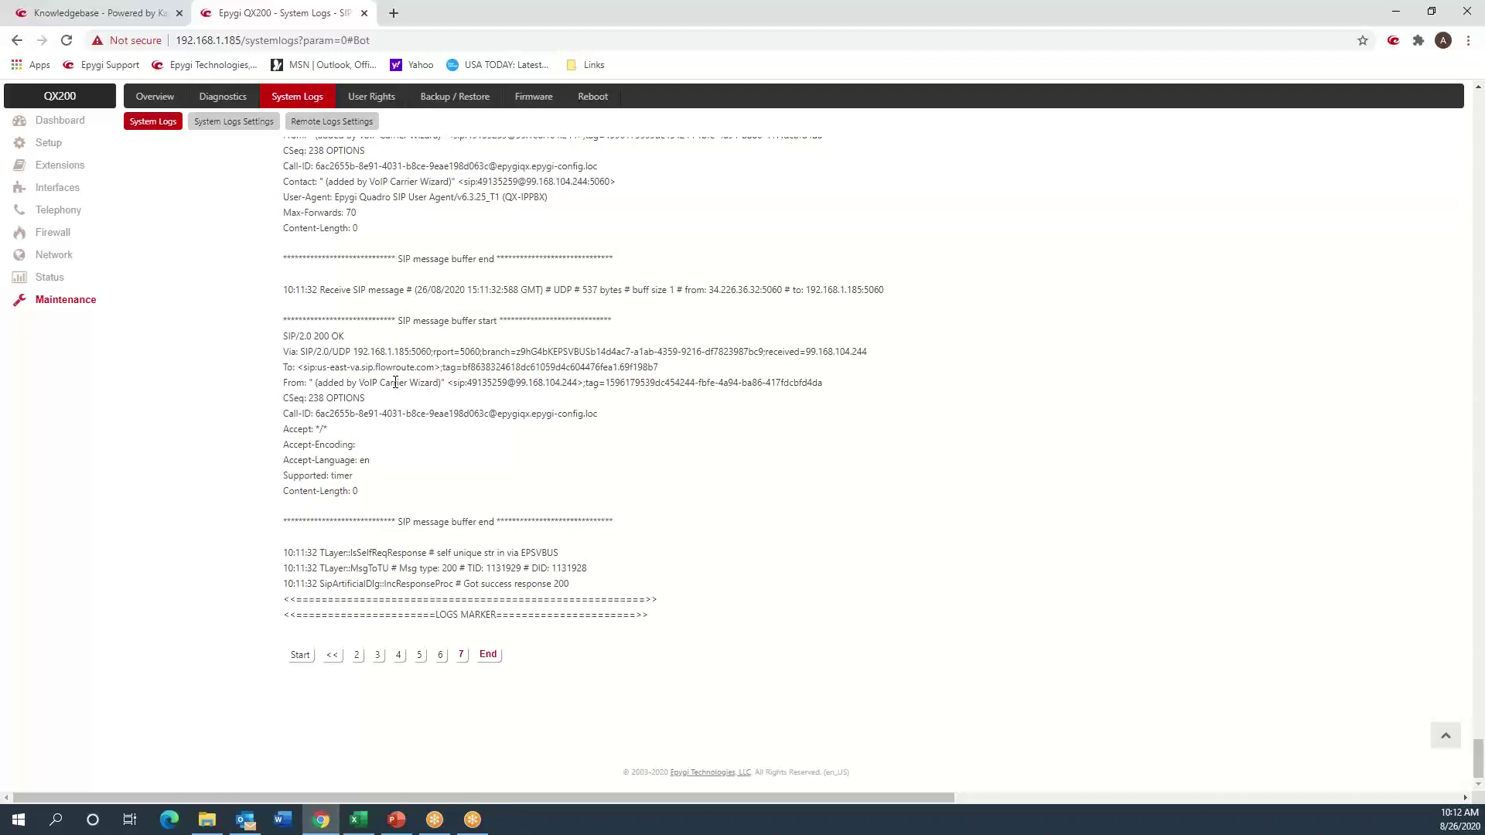
pyautogui.scroll(4, 395, 382)
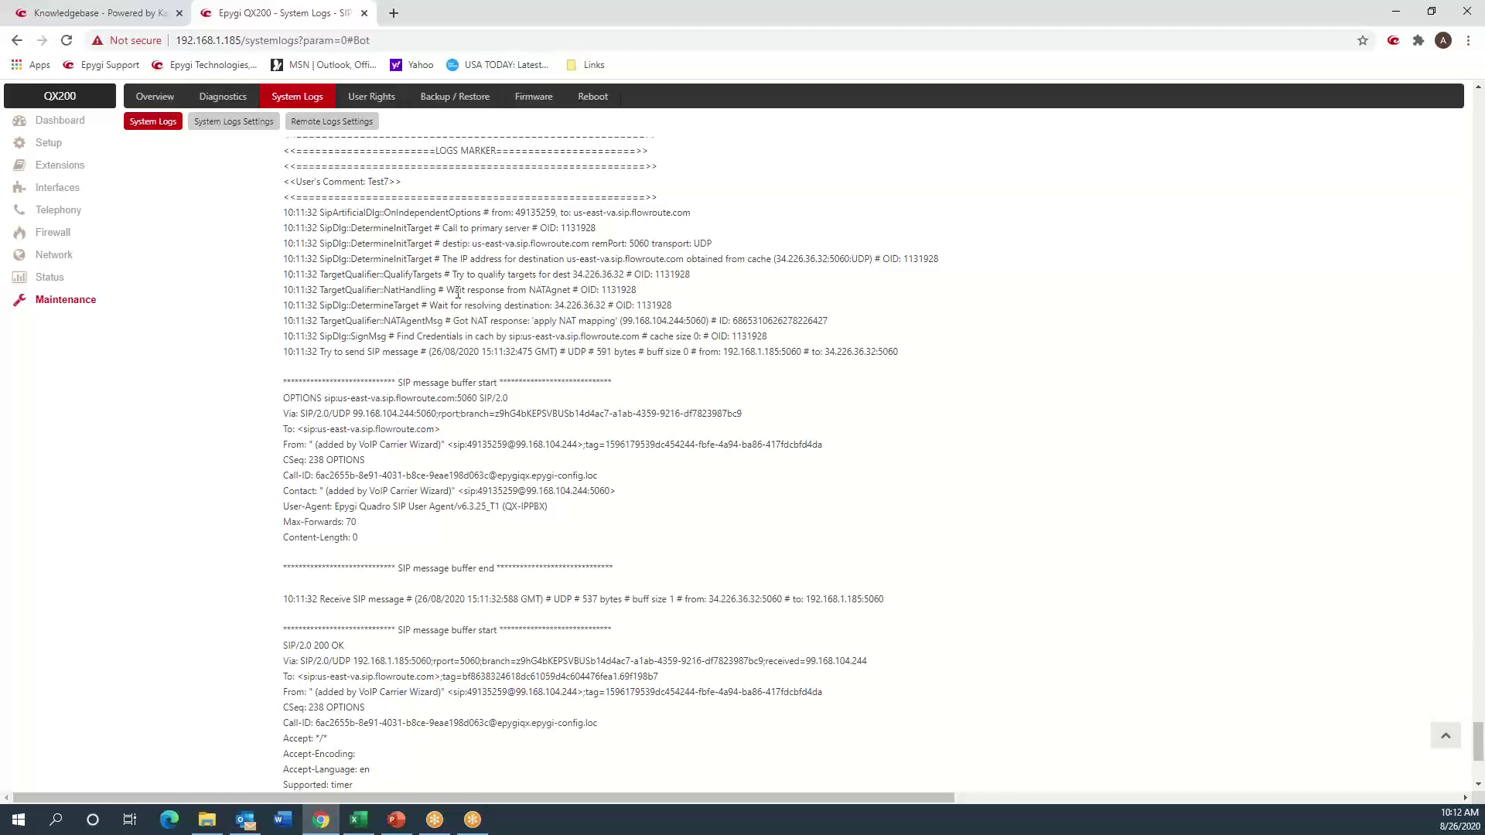
pyautogui.click(63, 219)
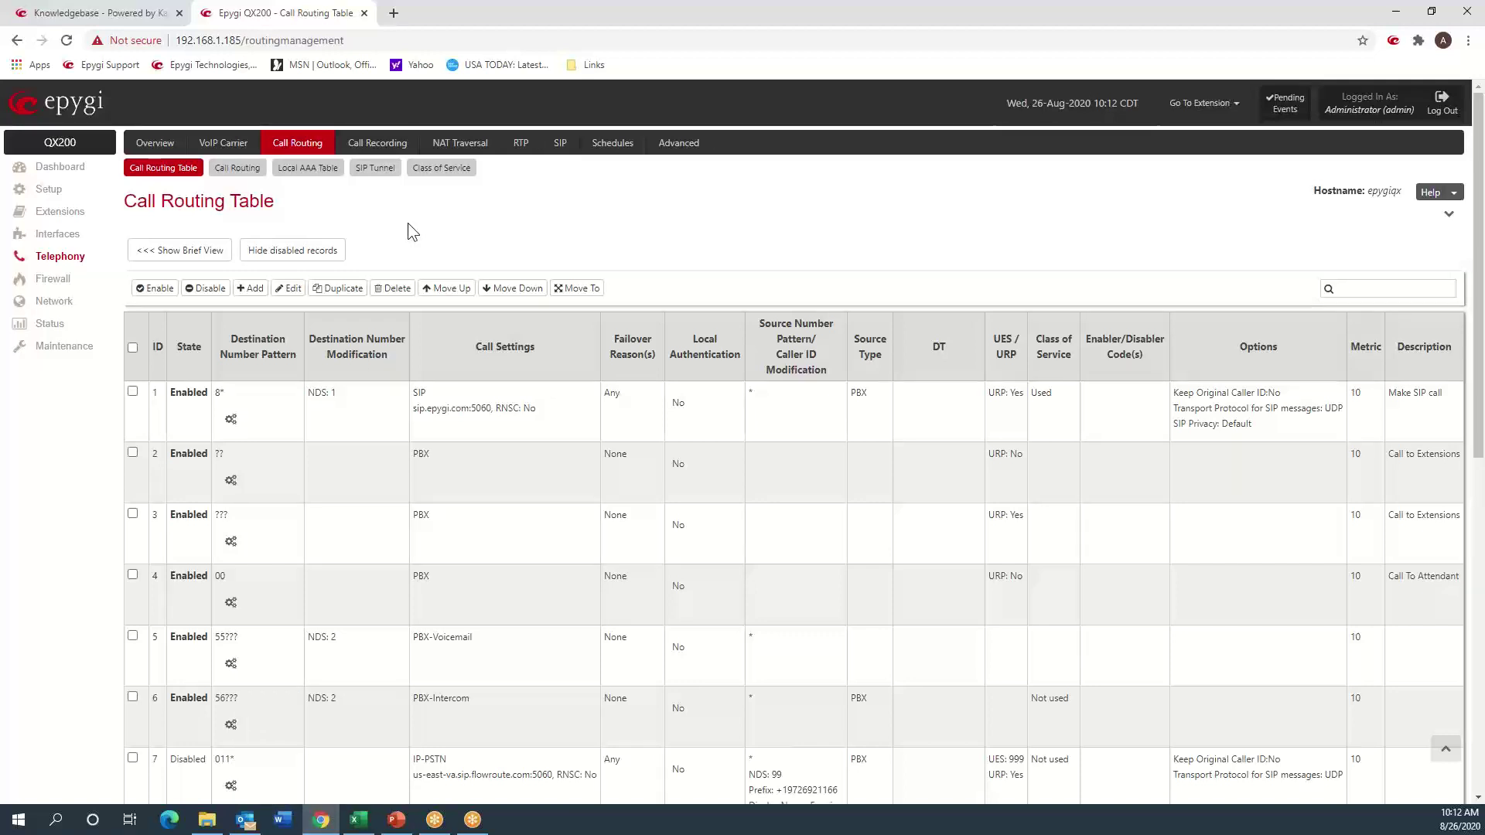
# - Show the NAT Traversal settings, where SIP NAT traversal is Automatic
pyautogui.click(468, 145)
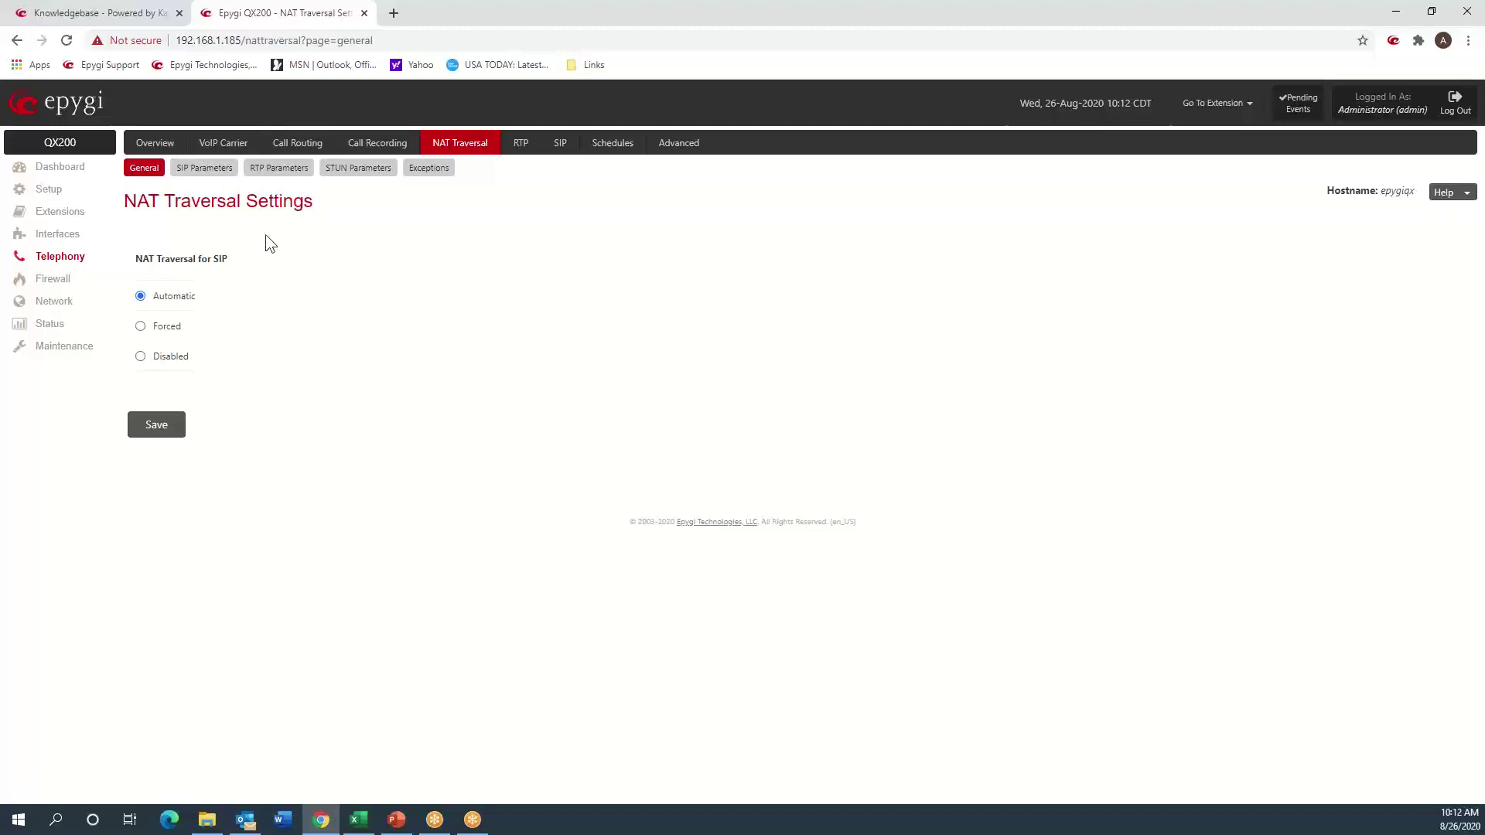
pyautogui.click(203, 171)
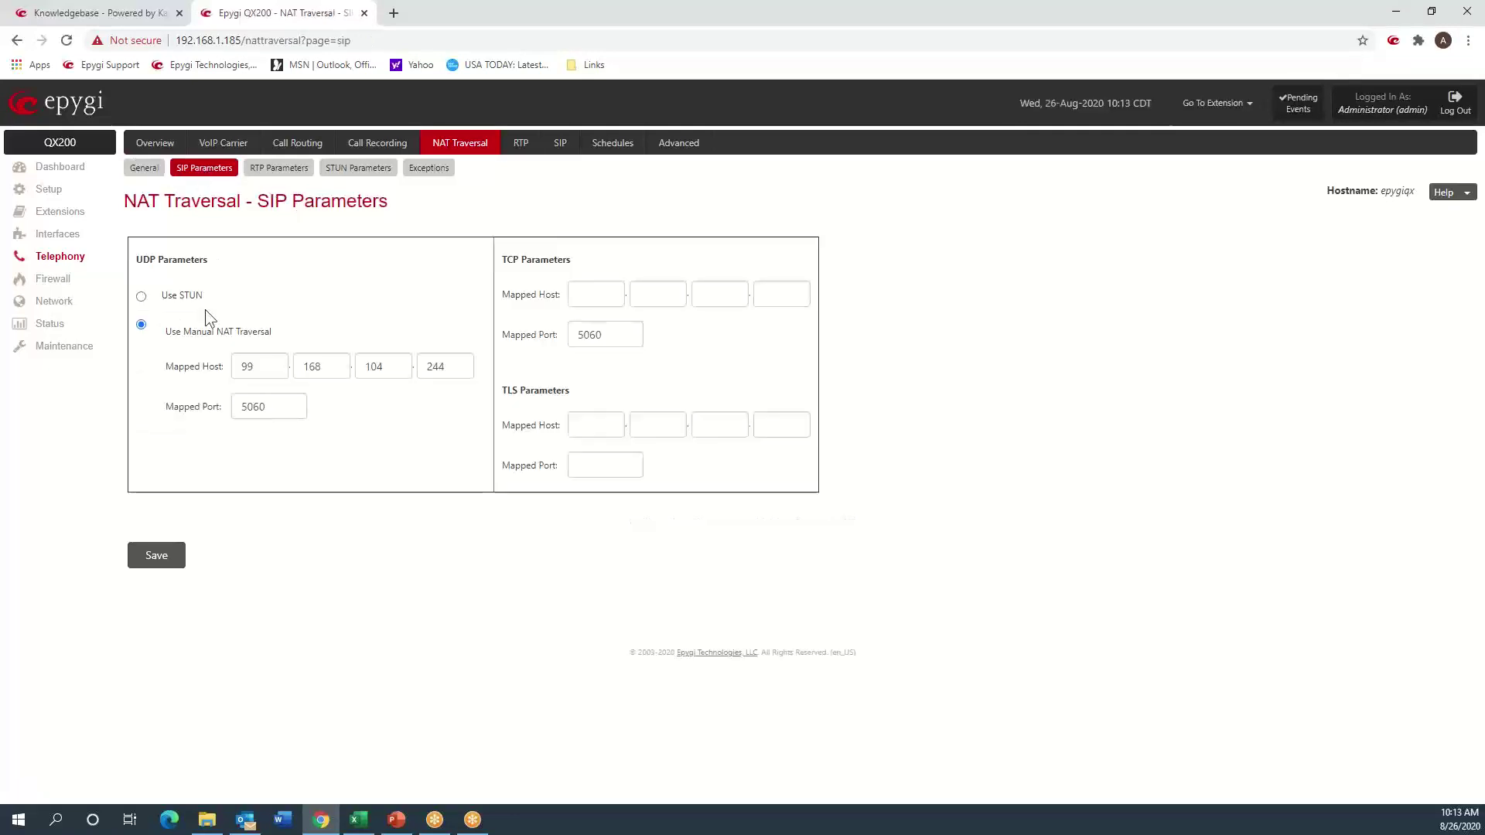
pyautogui.moveTo(206, 296); pyautogui.dragTo(168, 298)
pyautogui.click(359, 227)
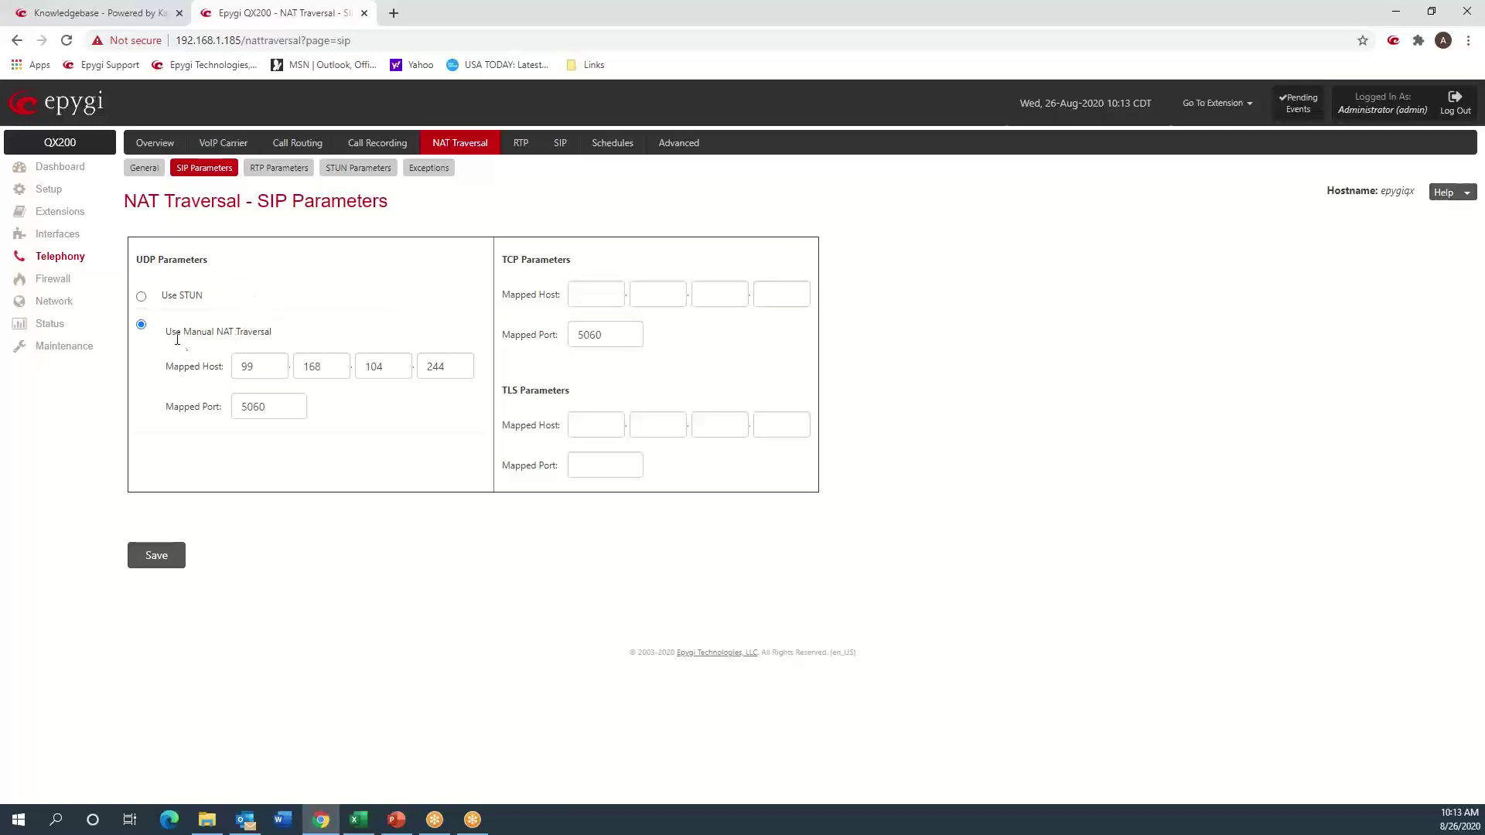
pyautogui.moveTo(172, 331); pyautogui.dragTo(275, 332)
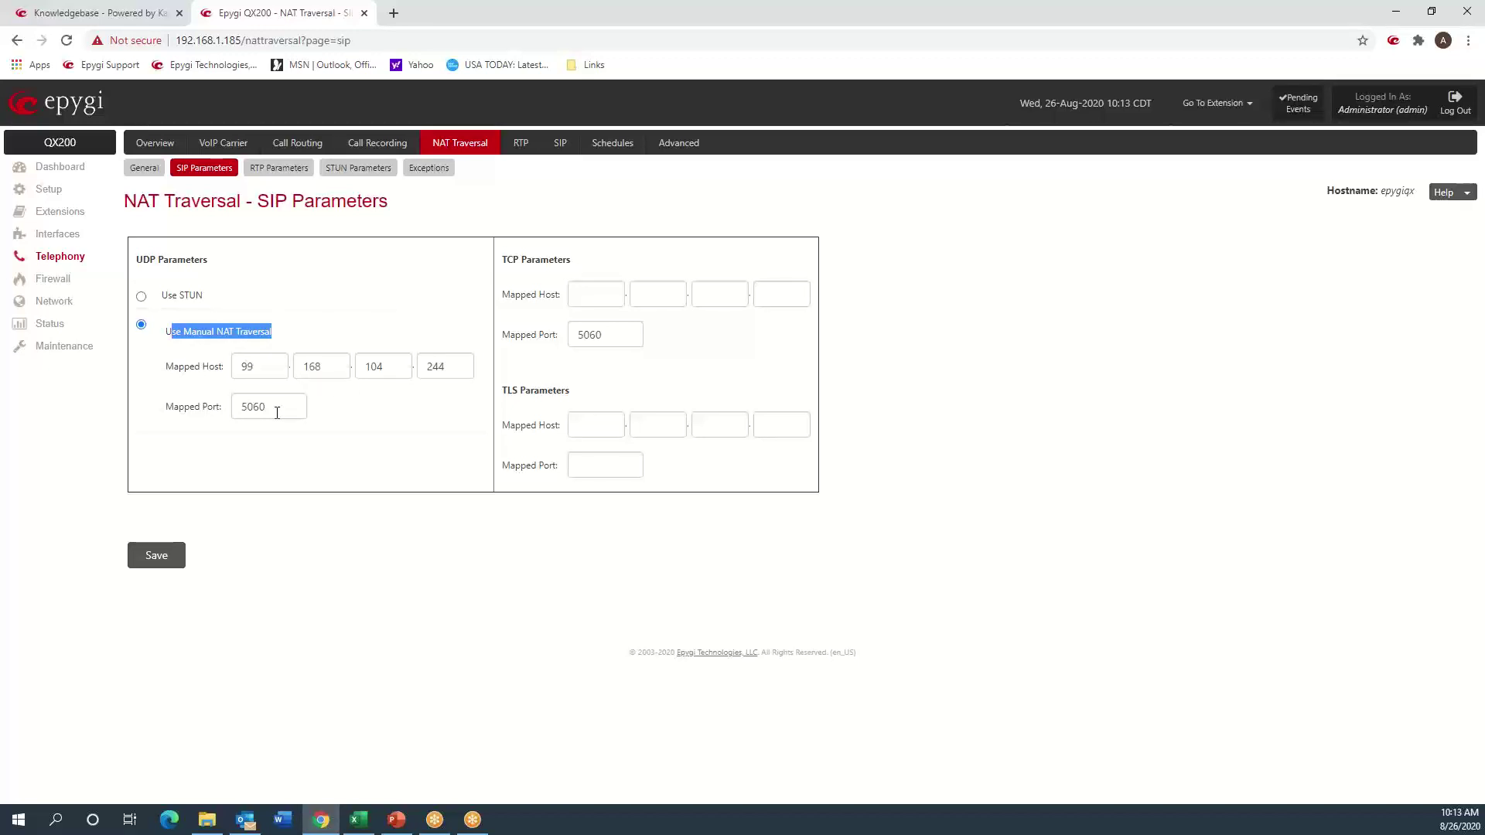
pyautogui.click(278, 167)
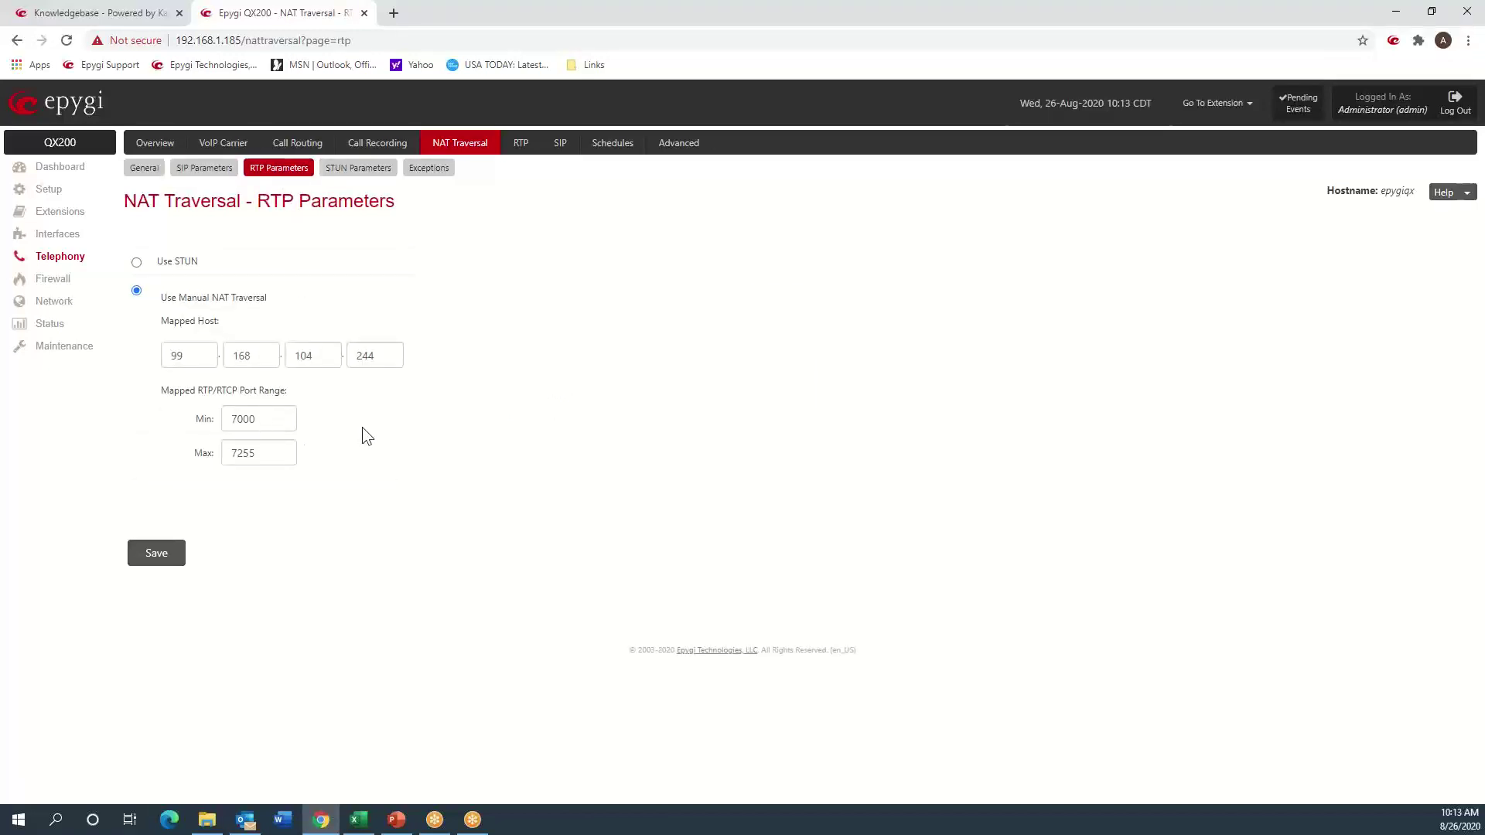
# - Change the log marker comment to Test8 and mark all logs with it
pyautogui.click(78, 348)
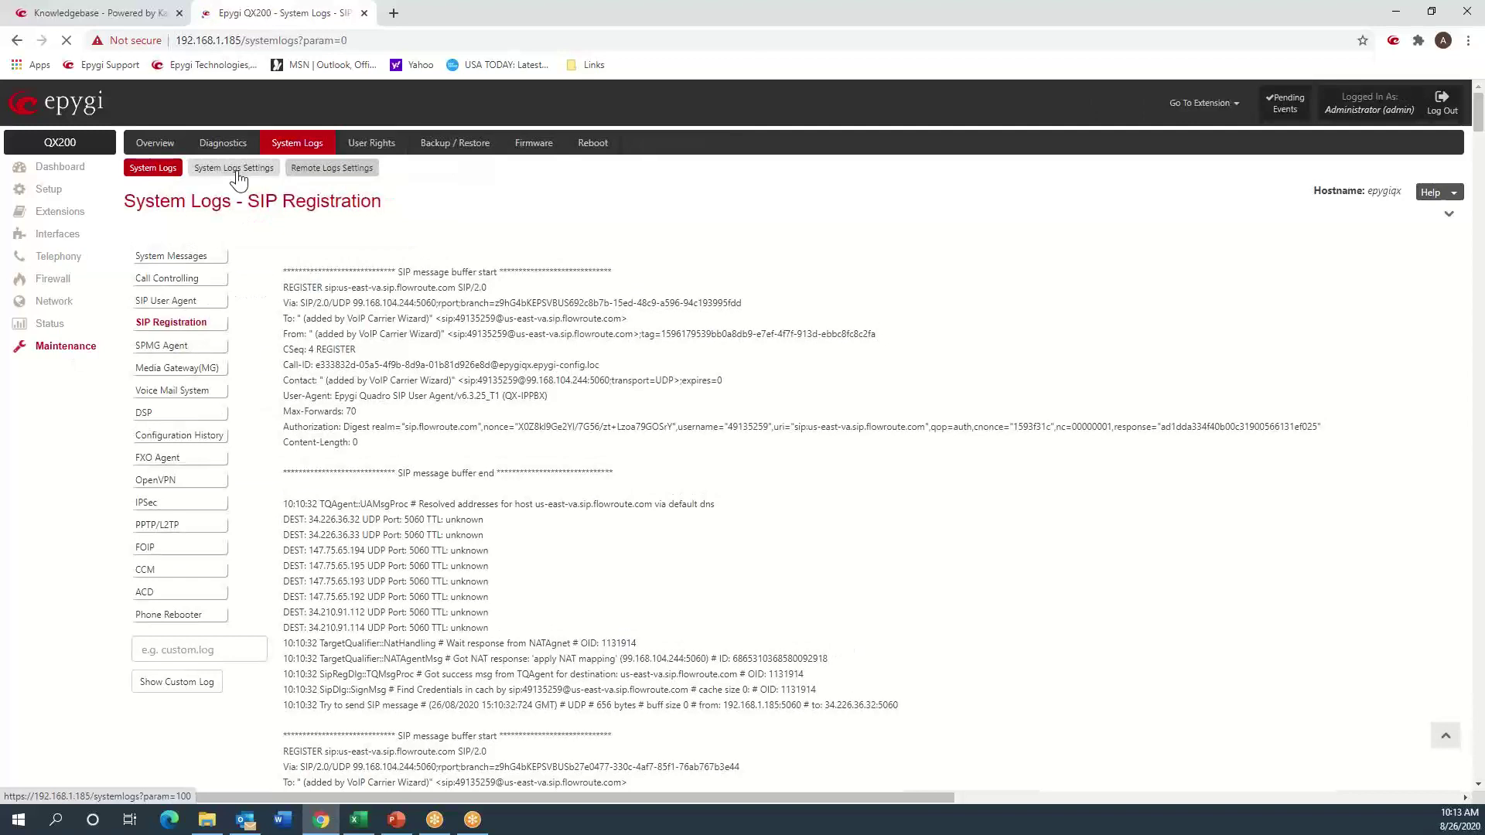
pyautogui.click(234, 167)
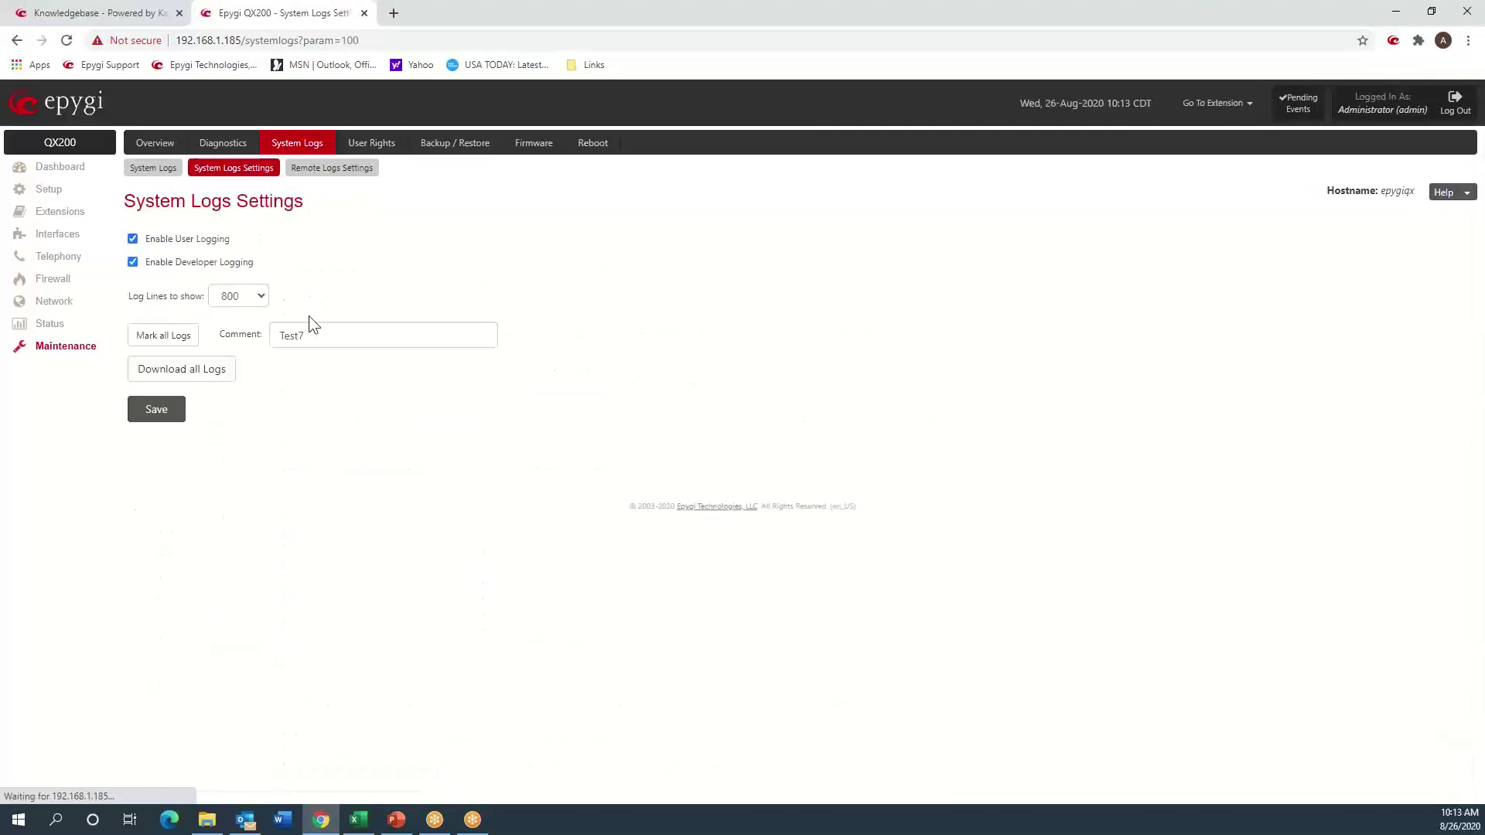
pyautogui.click(324, 331)
pyautogui.press('BackSpace')
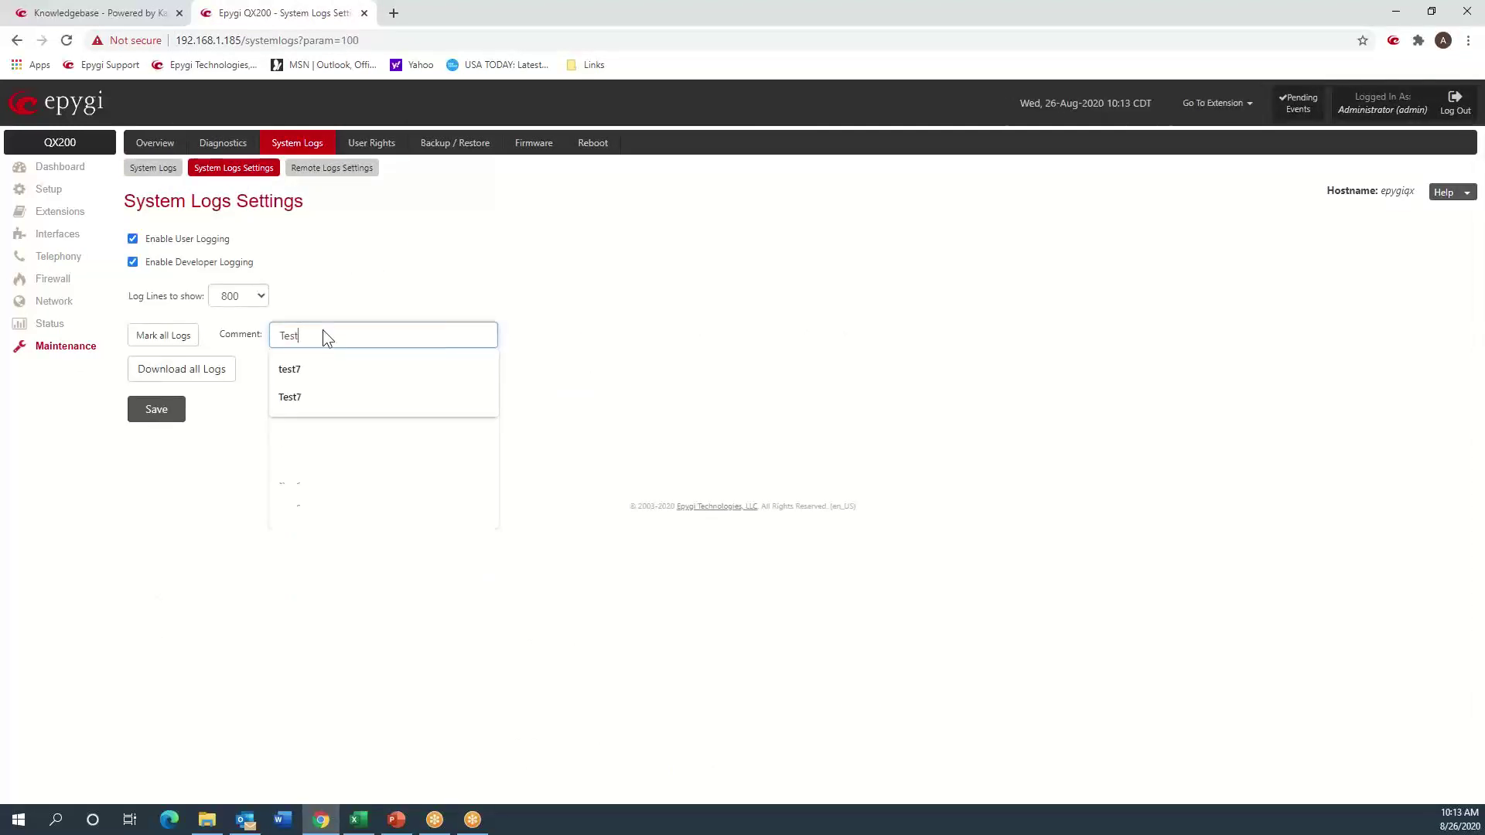
pyautogui.write('8')
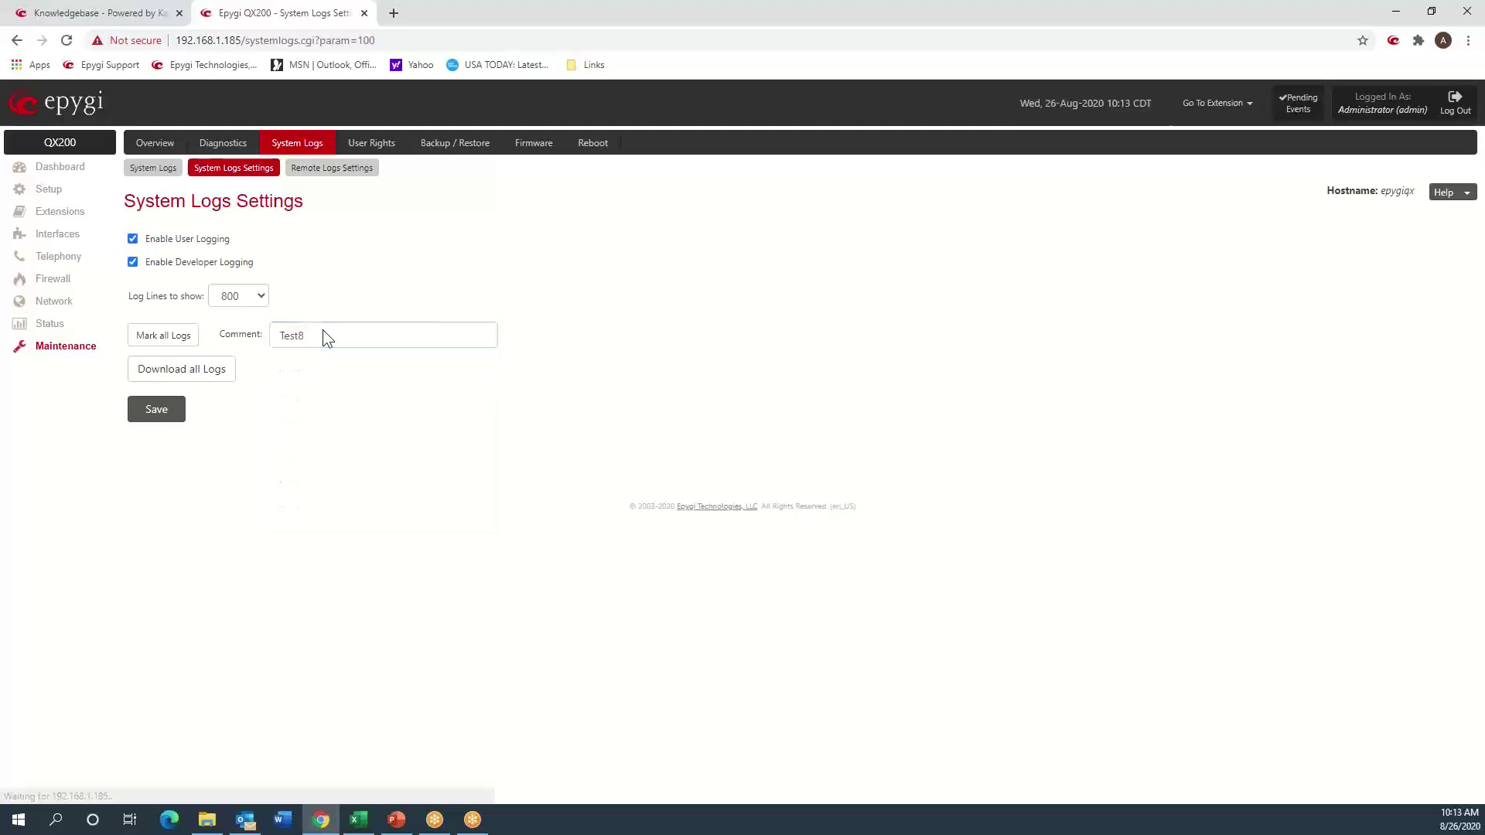
pyautogui.click(185, 337)
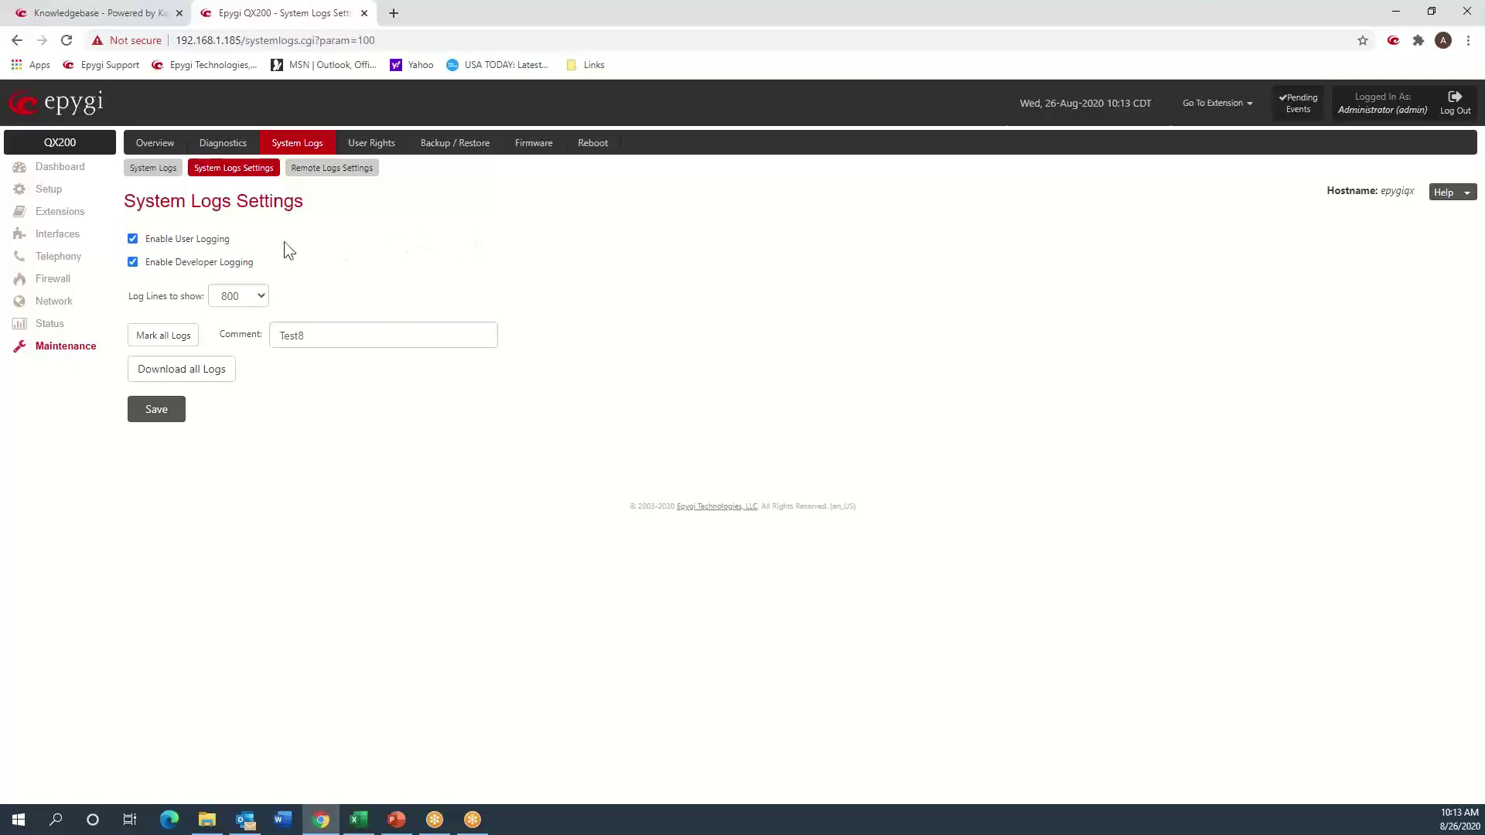
# - Return to the SIP Registration log and search it for 'test9'
pyautogui.click(155, 168)
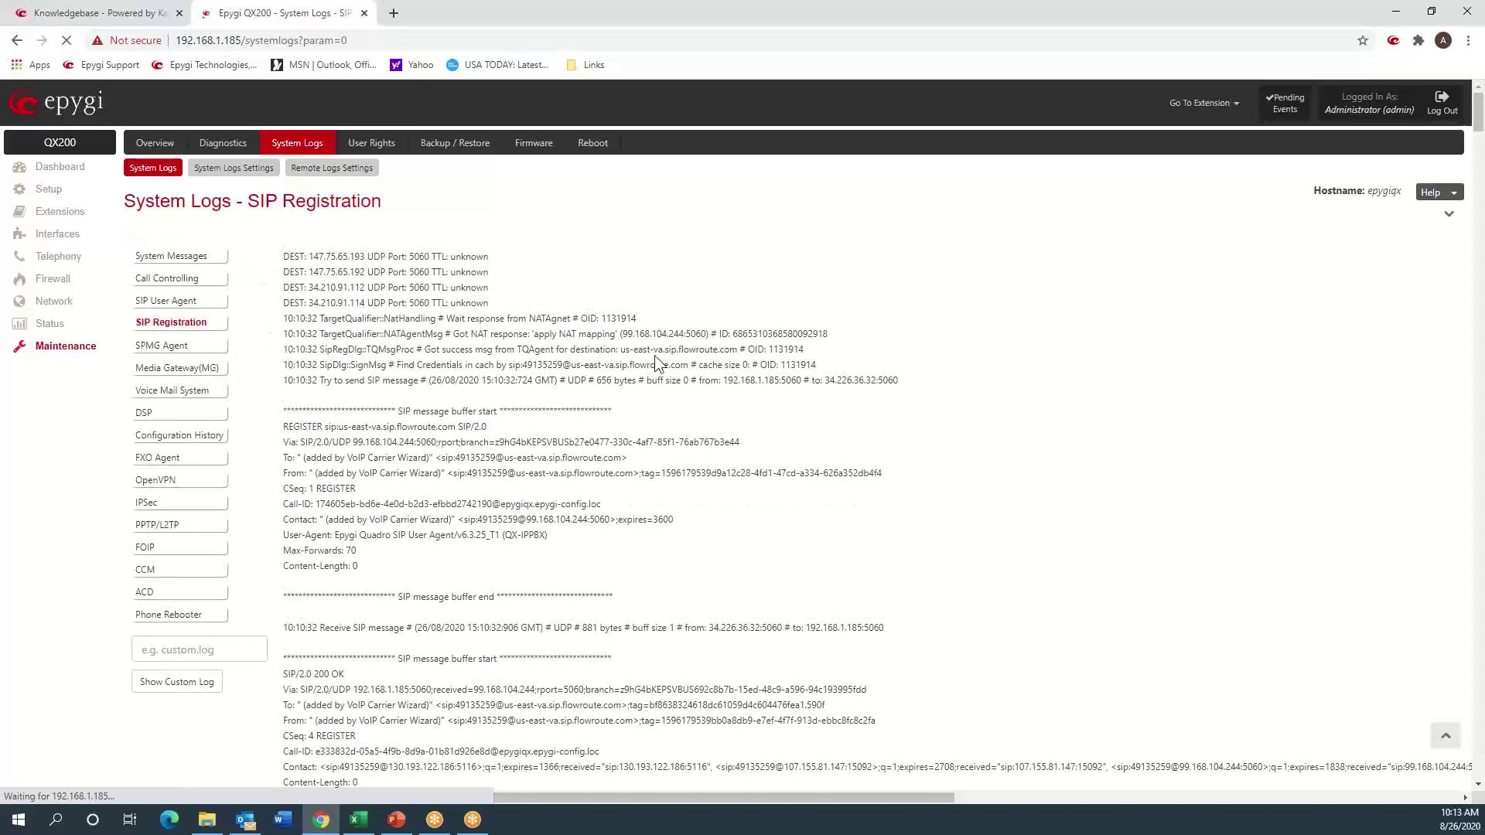
pyautogui.hotkey('ctrl', 'f')
pyautogui.write('test9')
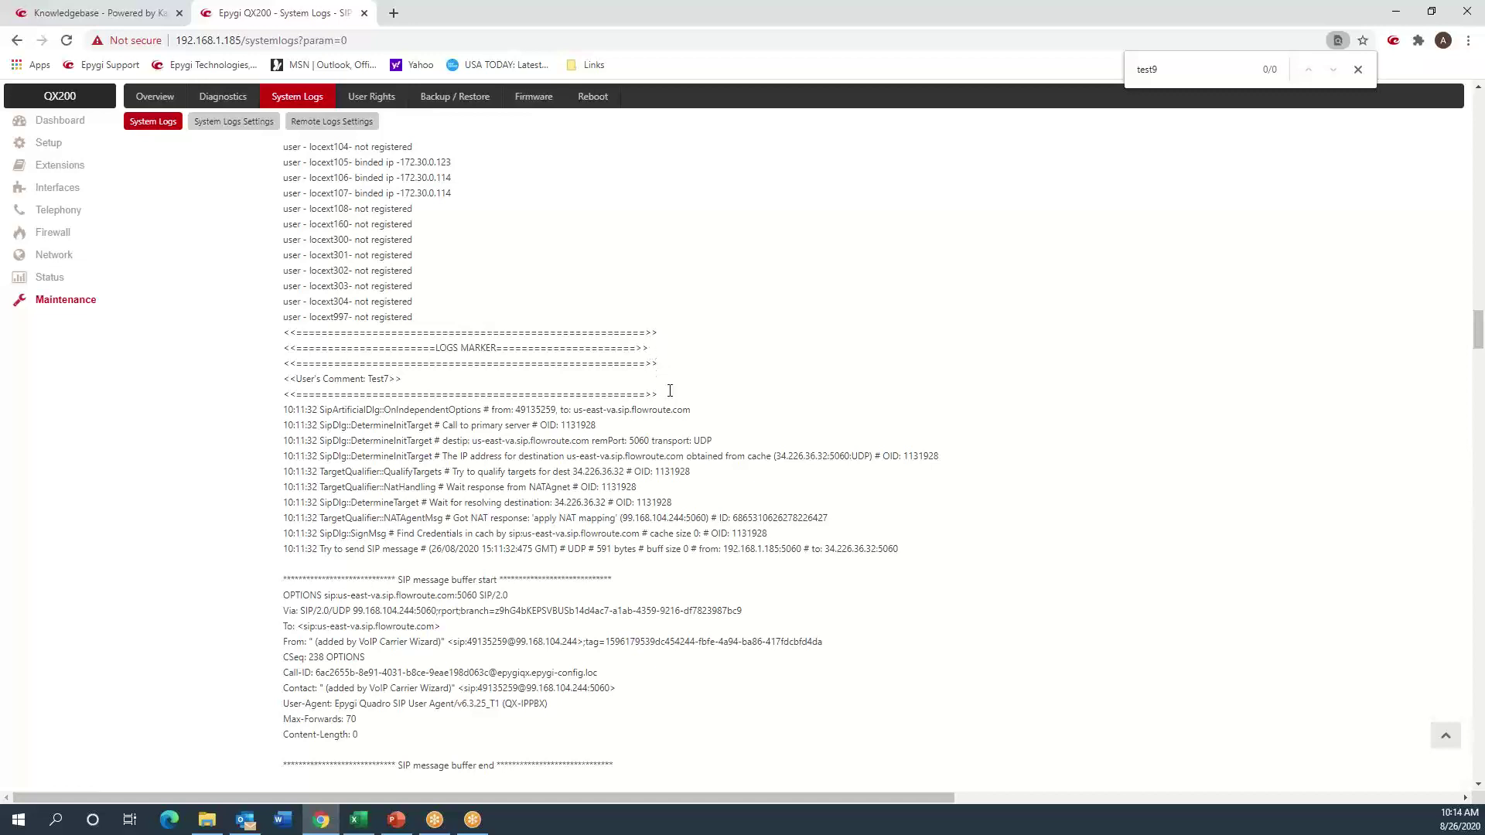
pyautogui.scroll(-6, 670, 398)
pyautogui.scroll(-2, 669, 401)
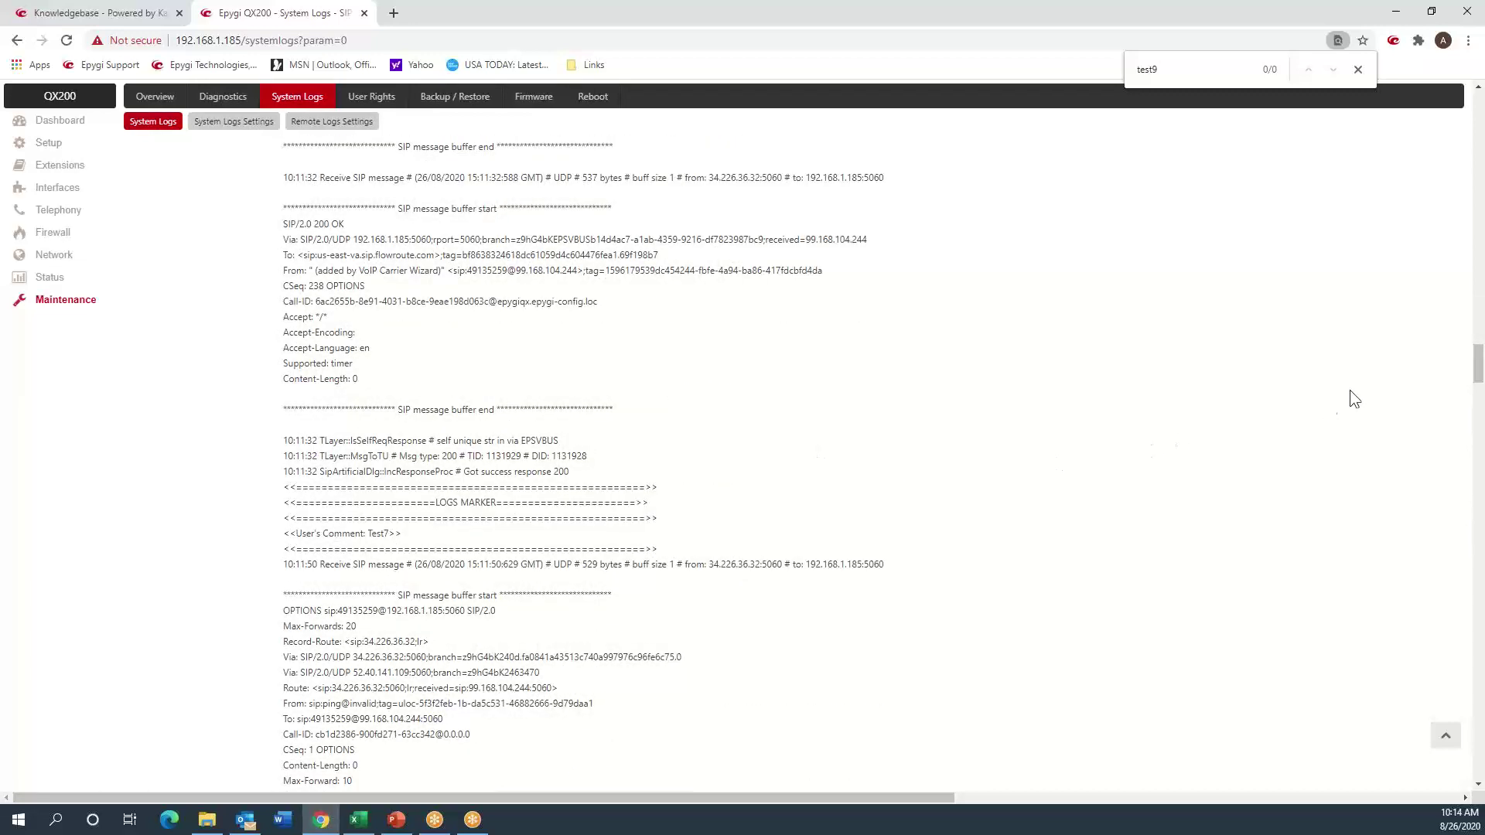
pyautogui.moveTo(1470, 369); pyautogui.dragTo(1450, 124)
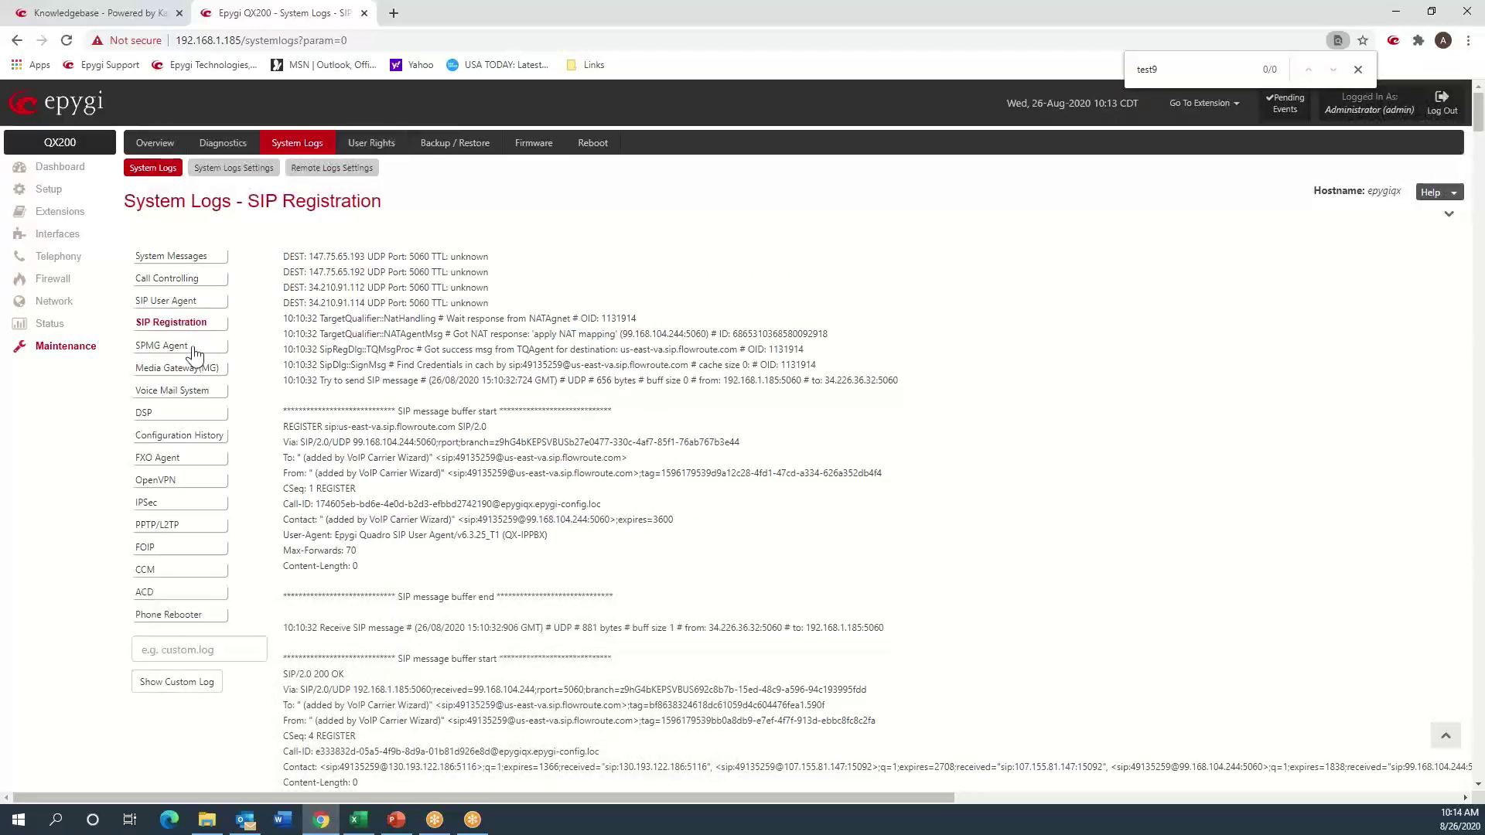
pyautogui.click(189, 308)
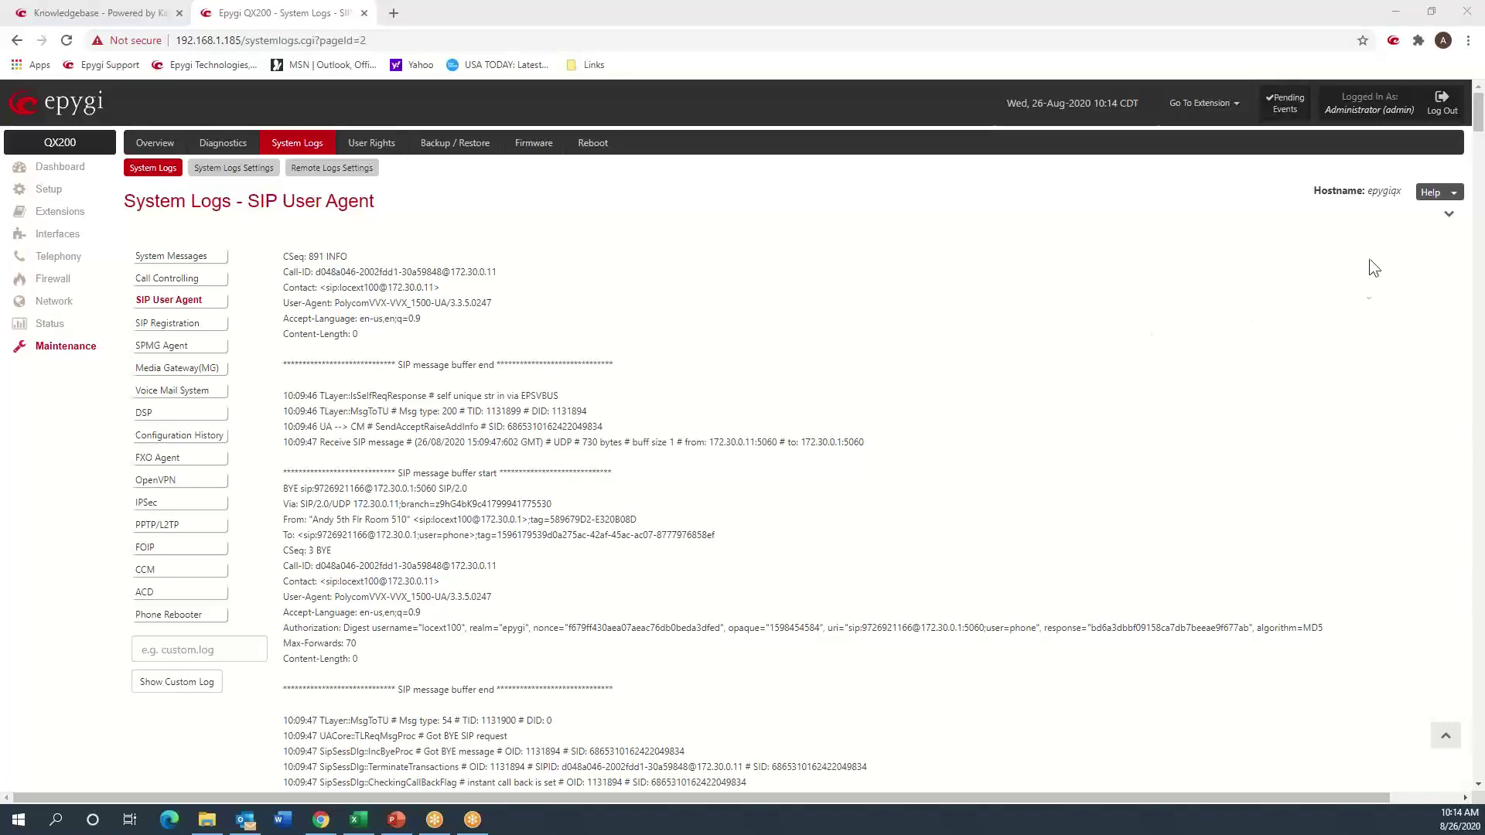
pyautogui.click(1449, 213)
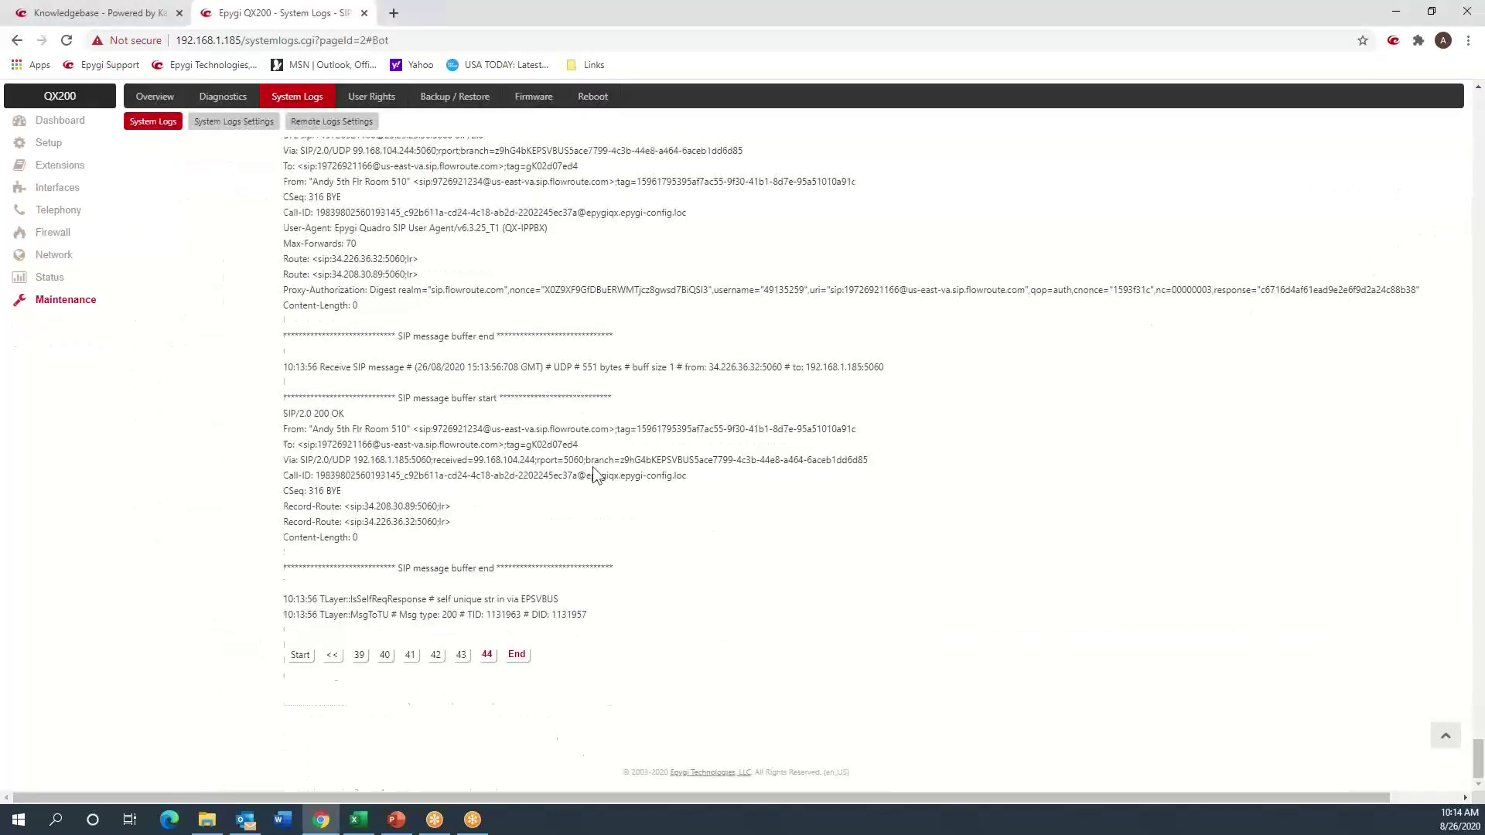
pyautogui.scroll(15, 588, 447)
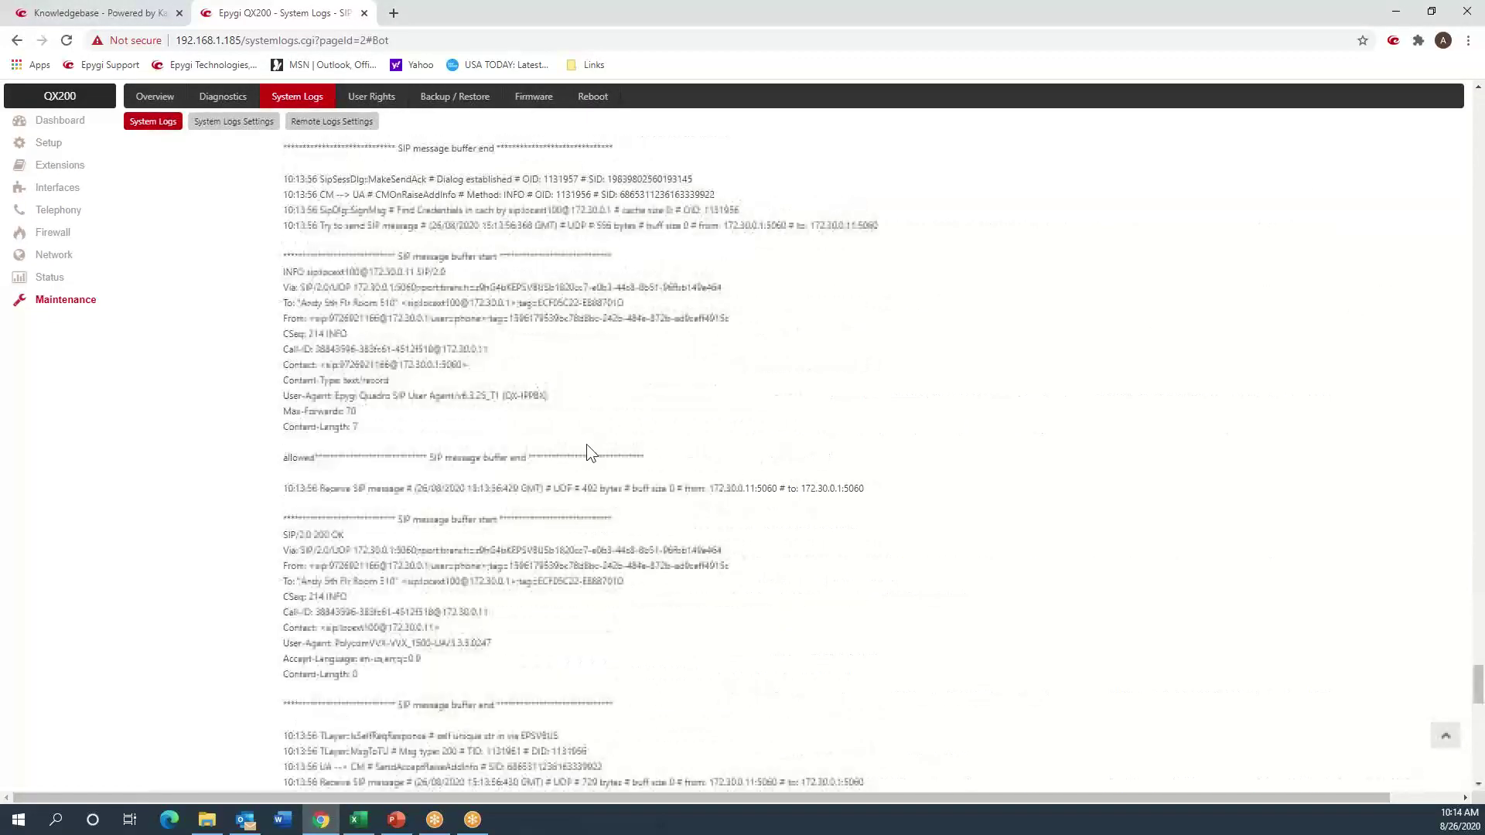
pyautogui.scroll(10, 587, 444)
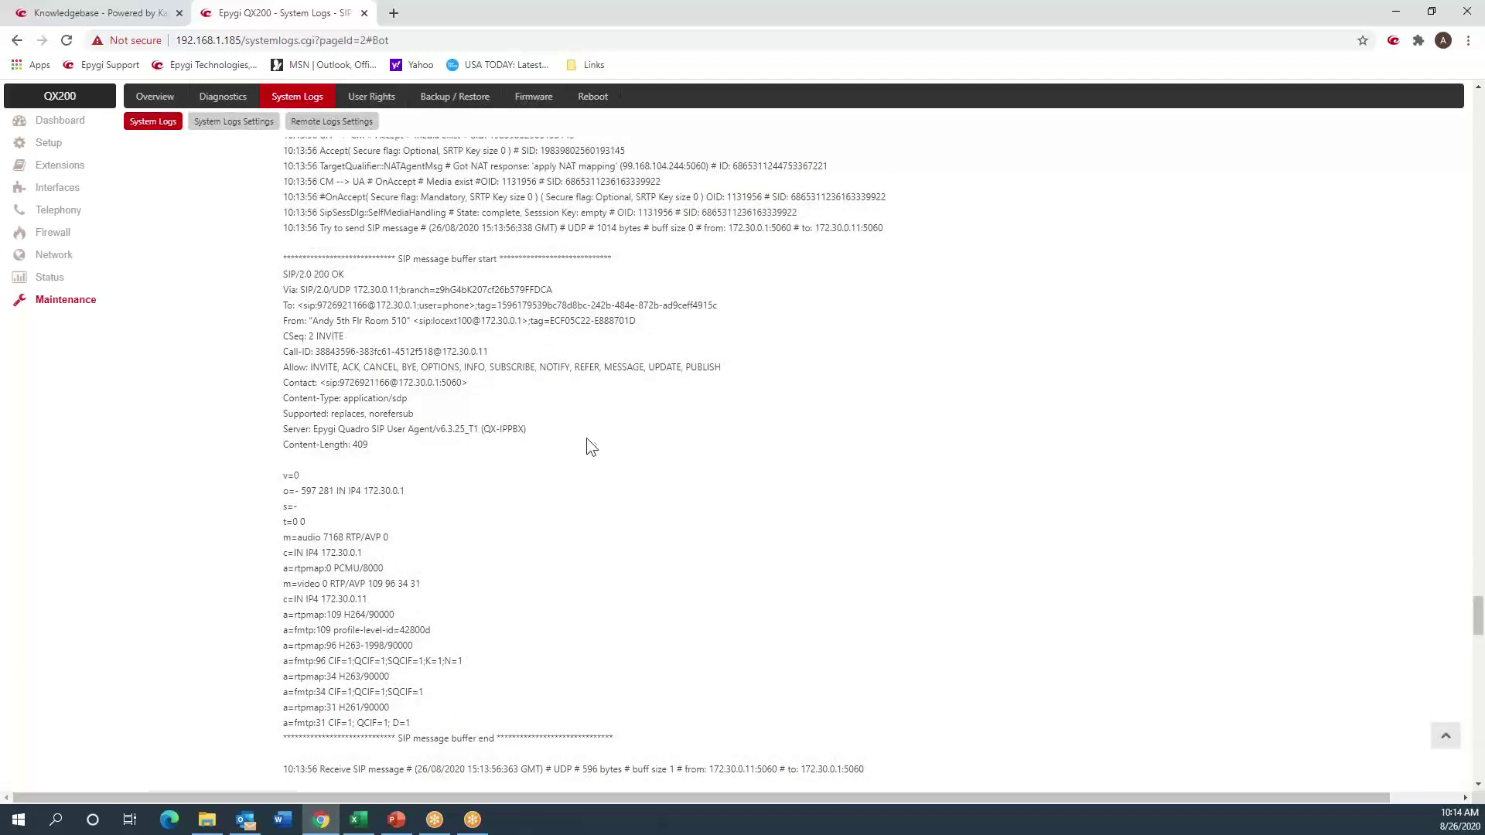
pyautogui.scroll(10, 586, 433)
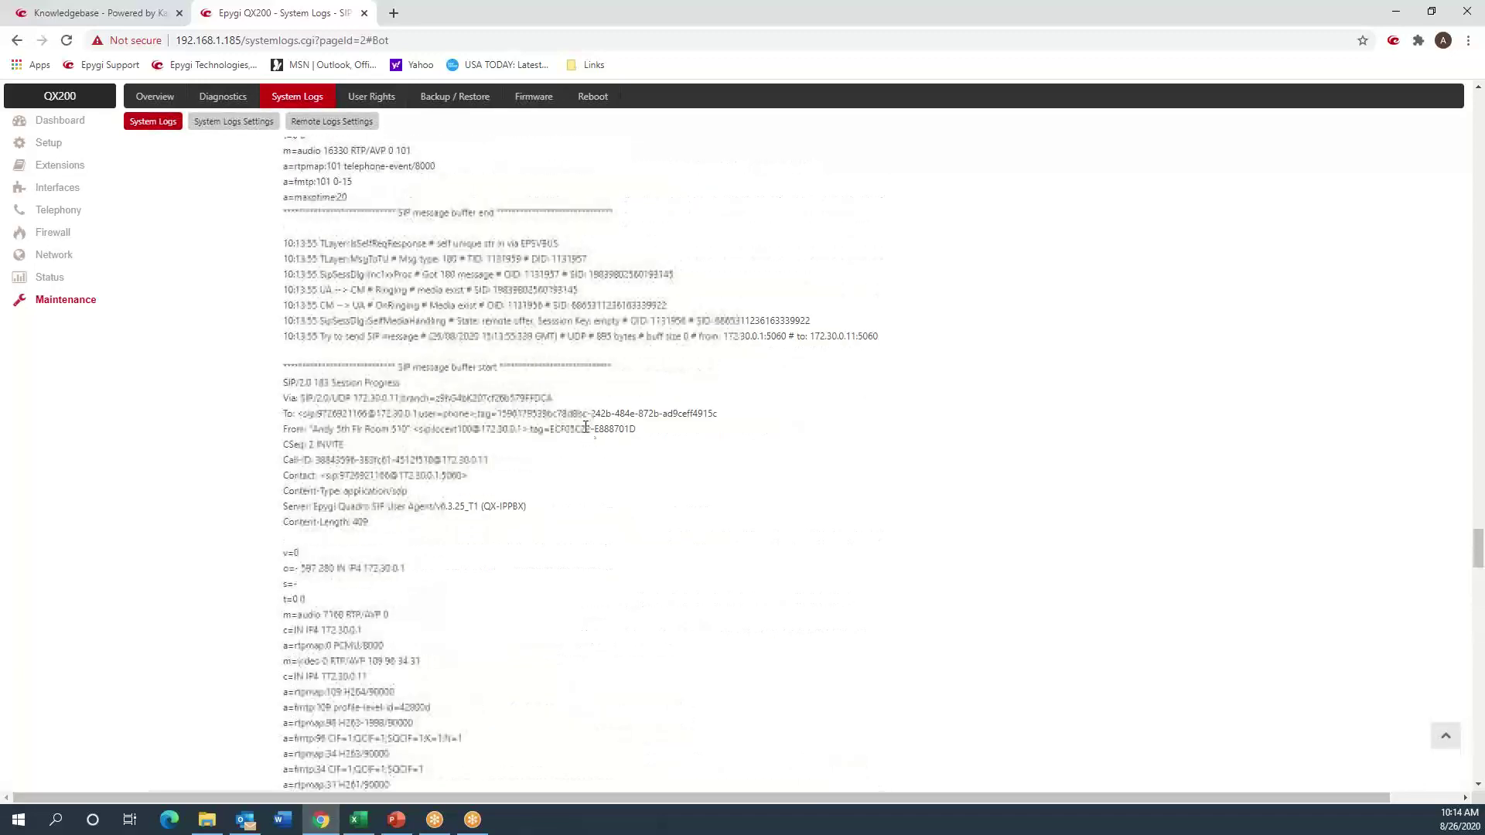
pyautogui.scroll(6, 548, 442)
pyautogui.scroll(8, 542, 422)
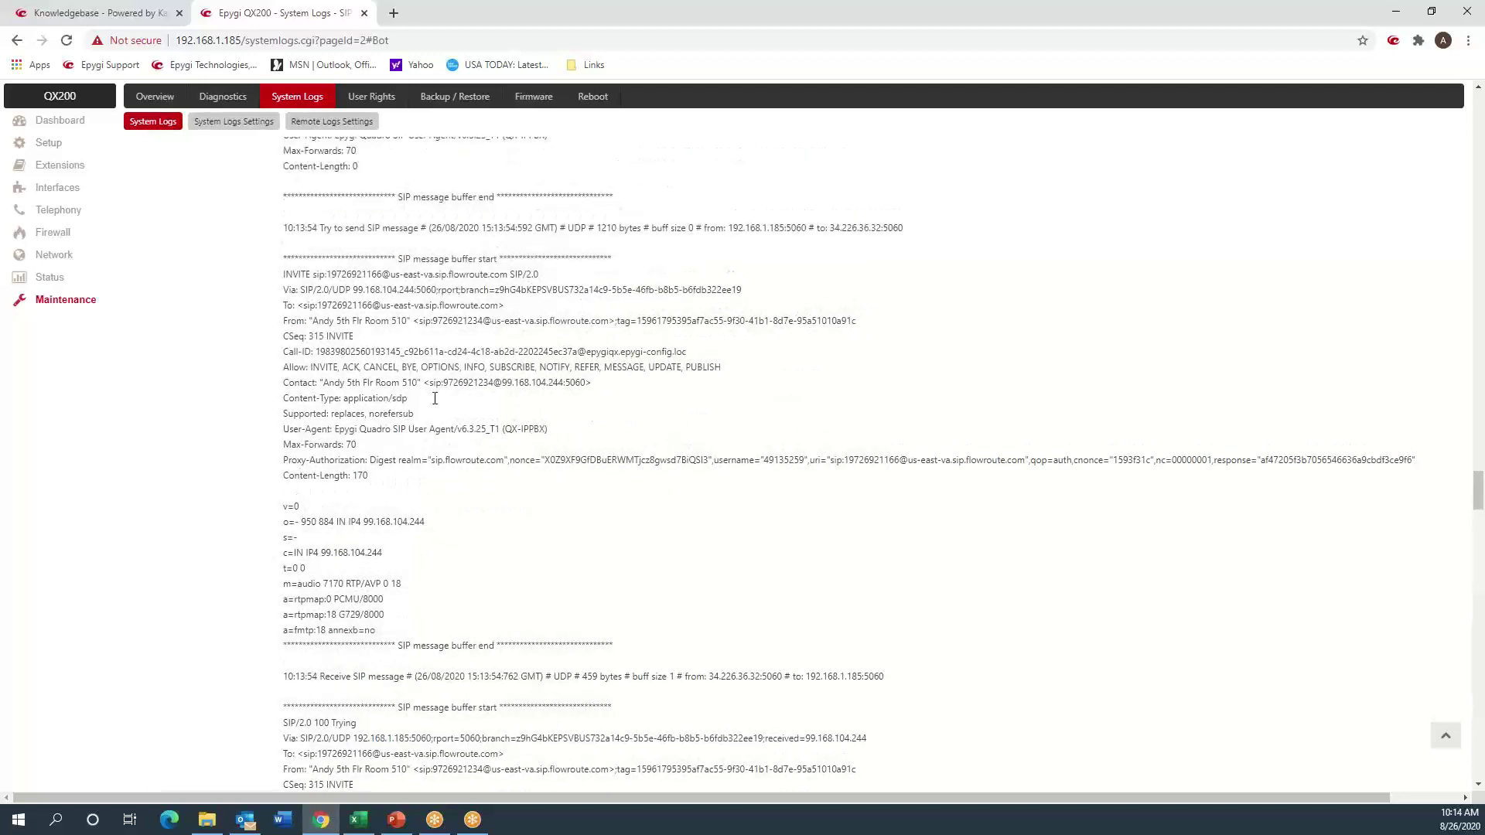
pyautogui.moveTo(502, 382); pyautogui.dragTo(514, 383)
pyautogui.moveTo(283, 383); pyautogui.dragTo(602, 390)
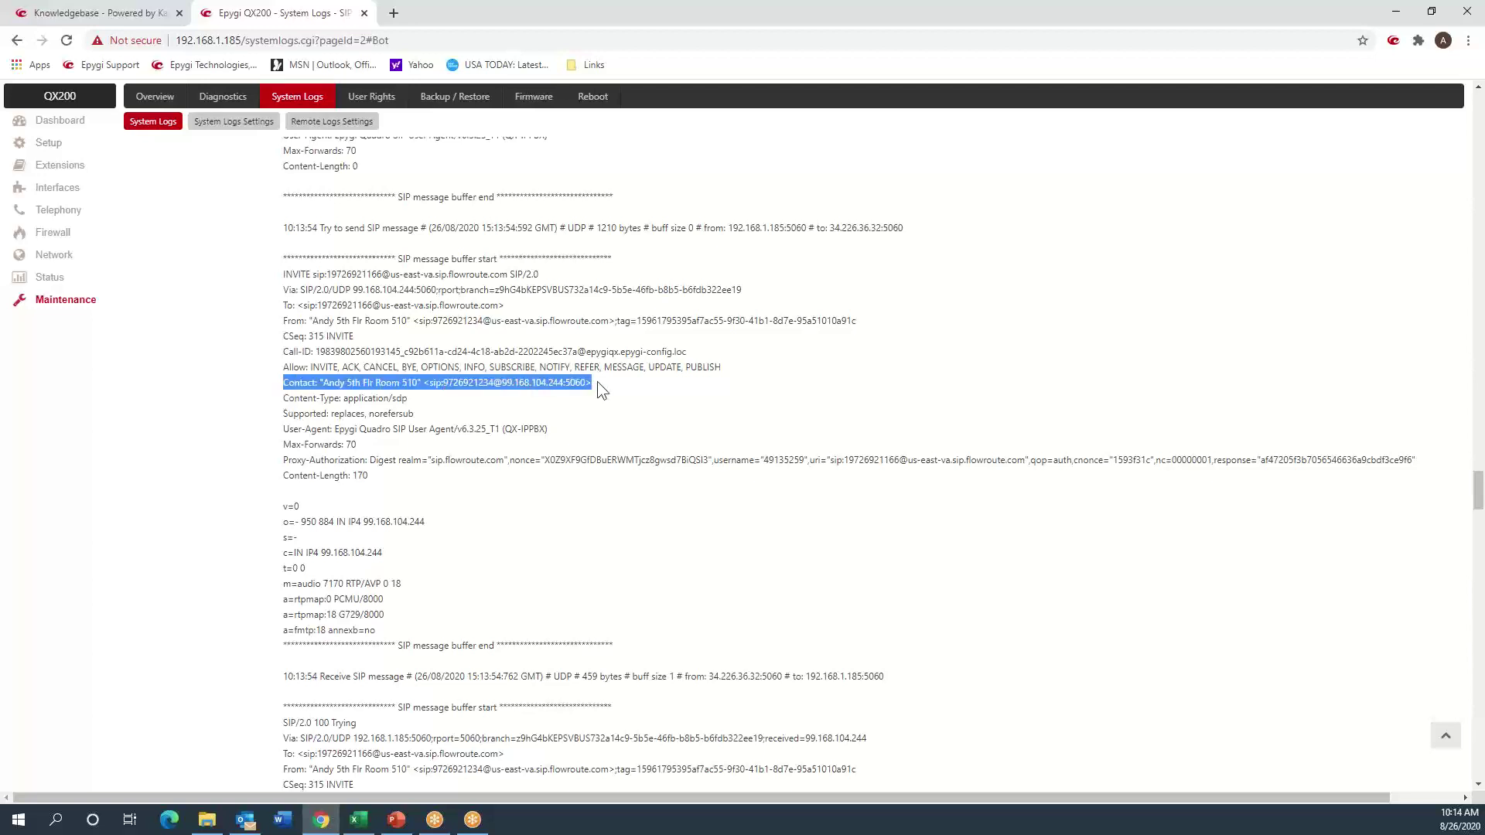
pyautogui.click(597, 382)
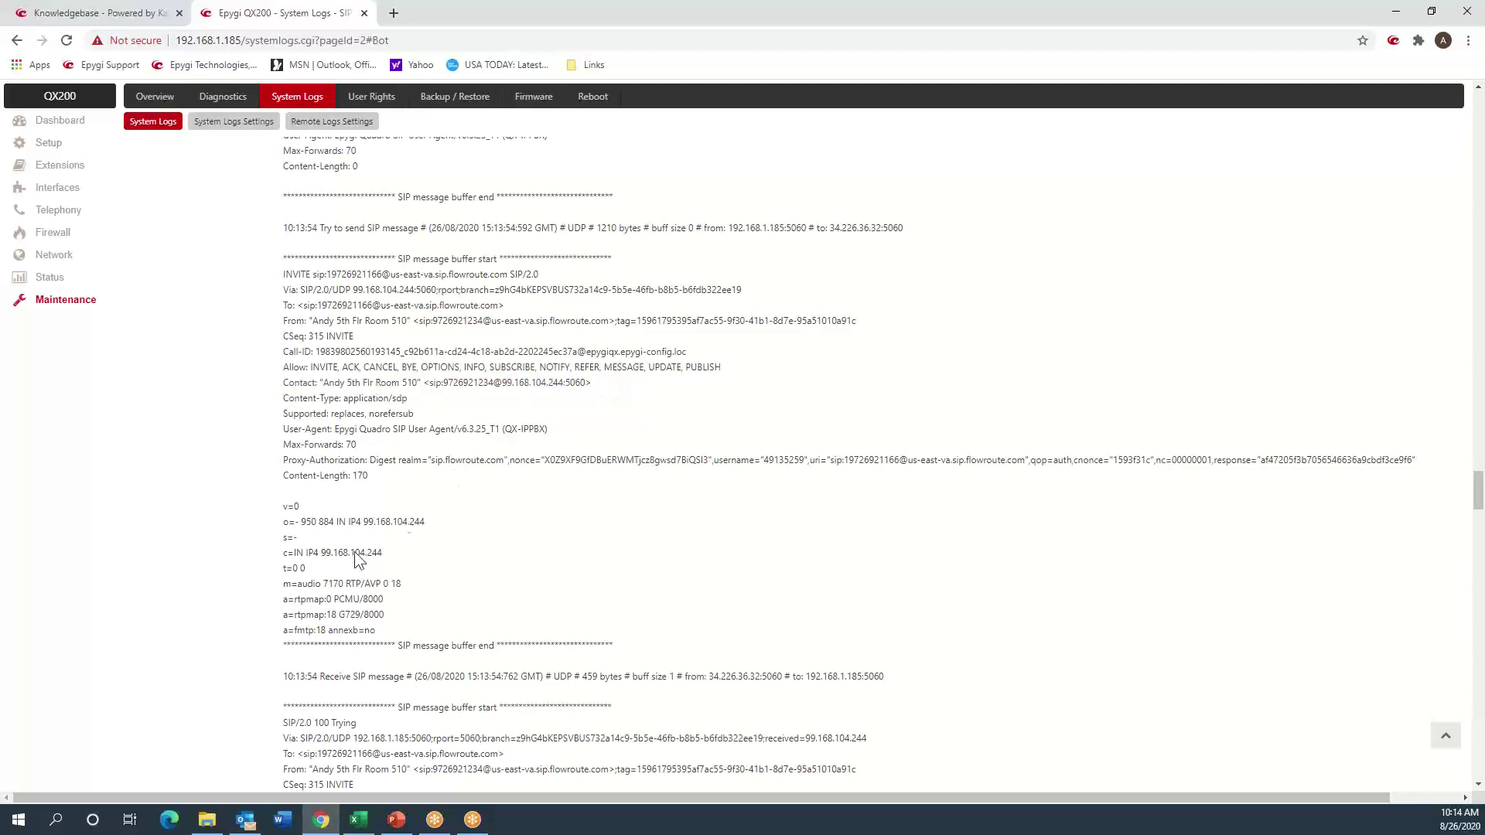
pyautogui.moveTo(319, 552); pyautogui.dragTo(385, 552)
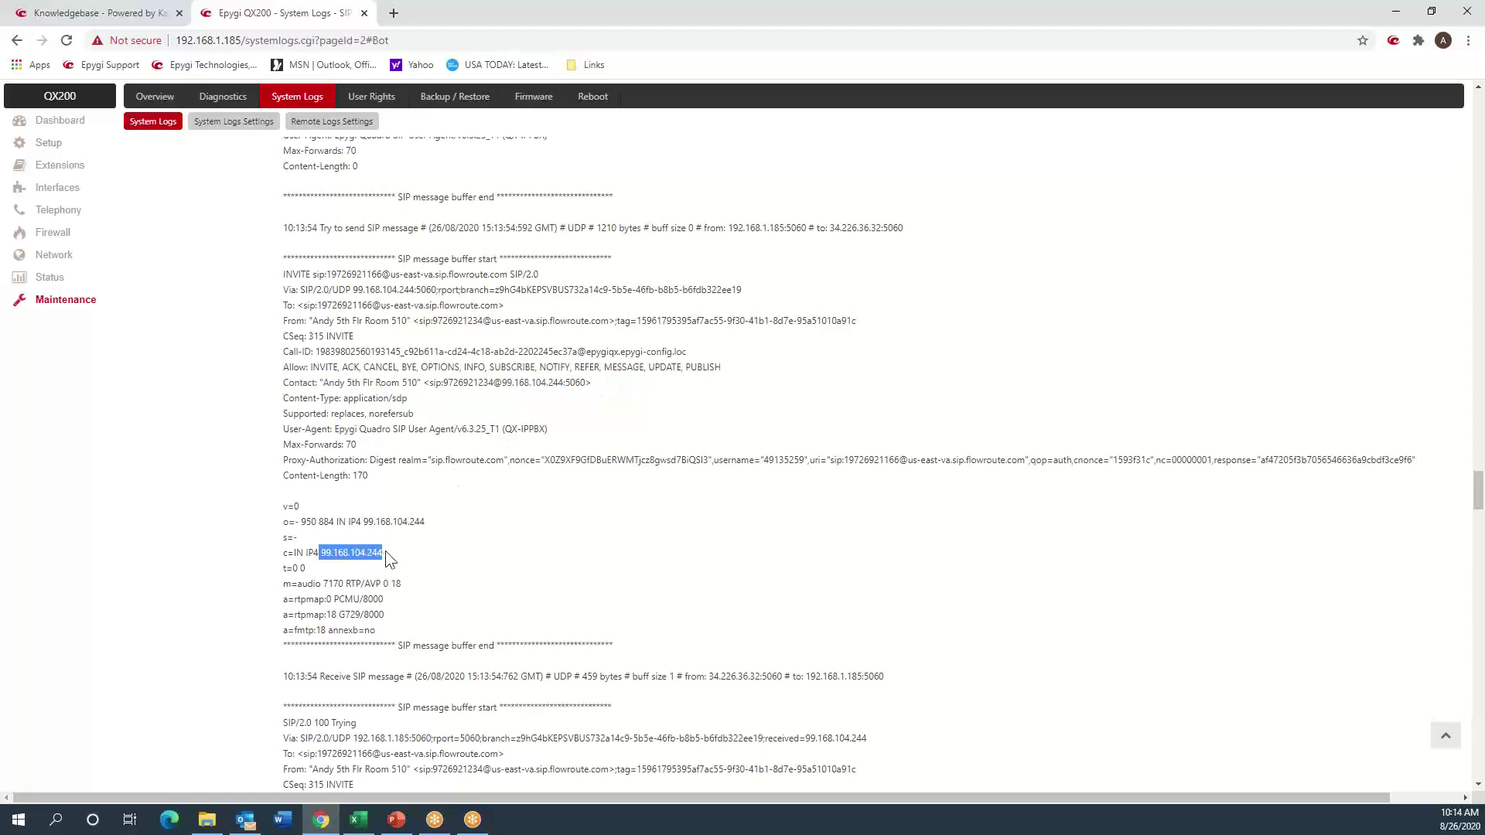
pyautogui.doubleClick(328, 583)
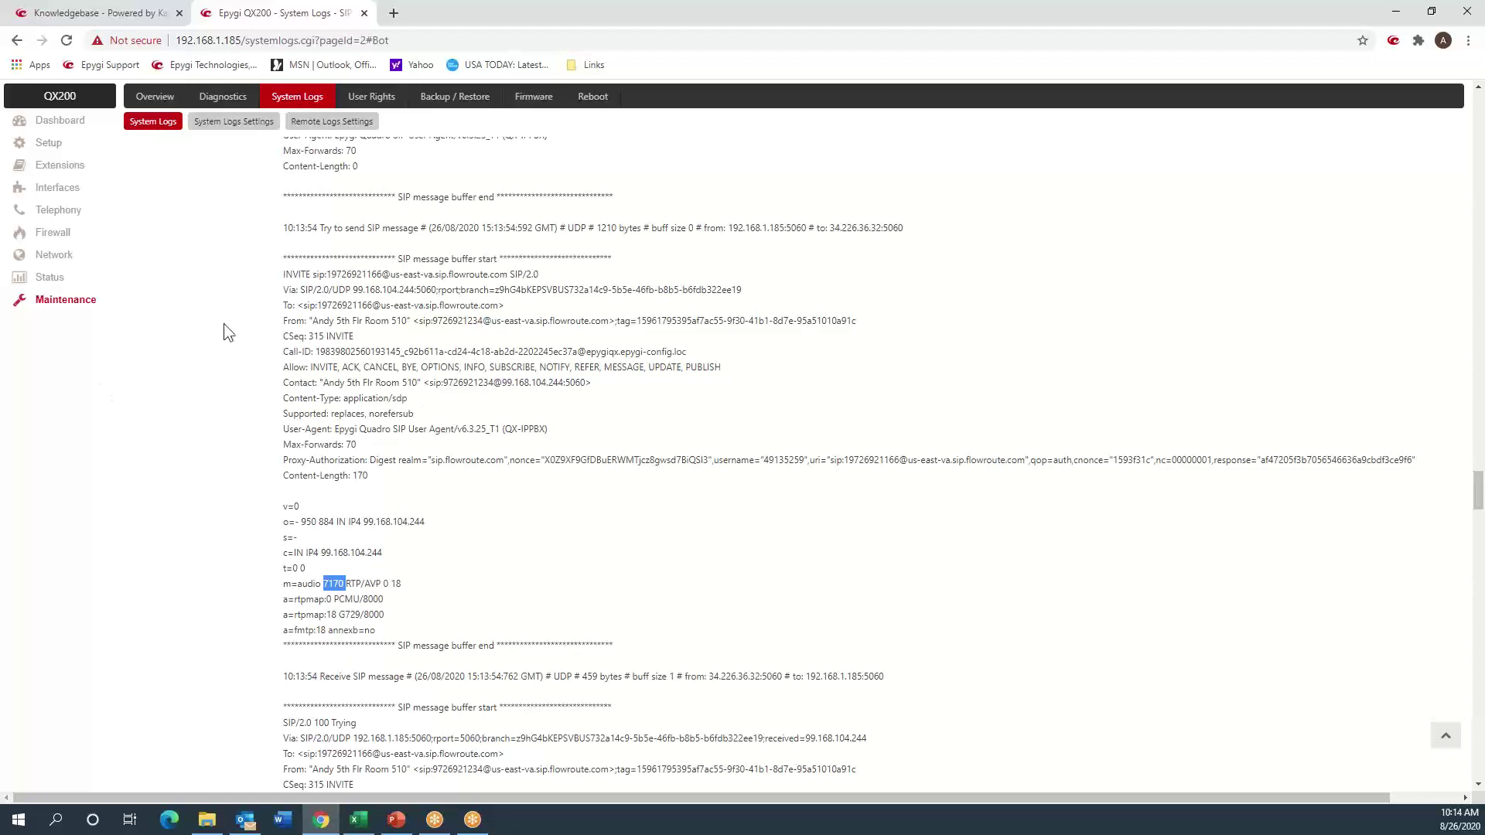
pyautogui.click(1443, 738)
# - Change the log marker comment from Test8 to Test9 and mark all logs
pyautogui.click(233, 168)
pyautogui.click(334, 330)
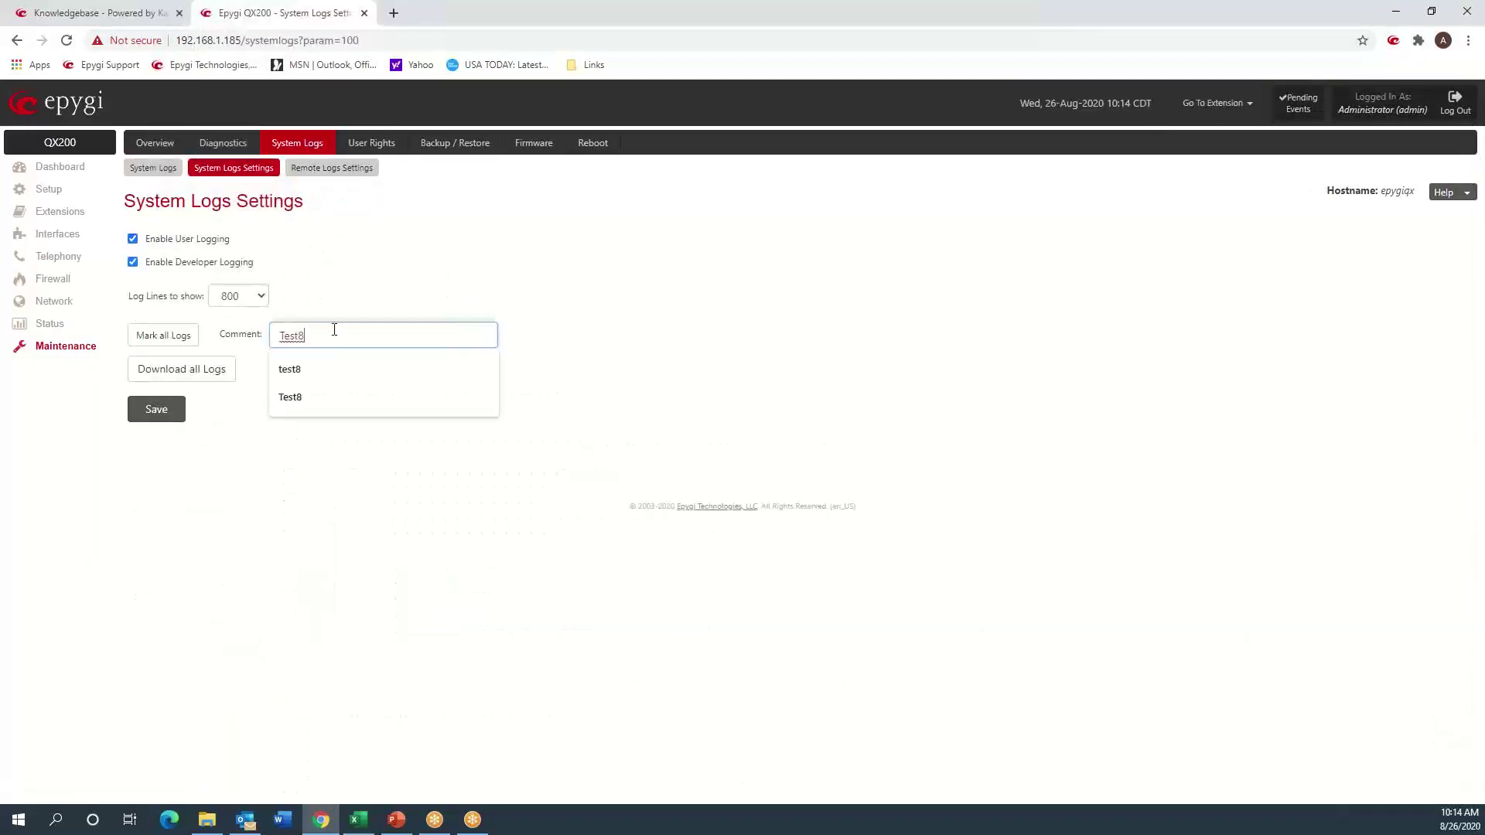
pyautogui.press('BackSpace')
pyautogui.write('9')
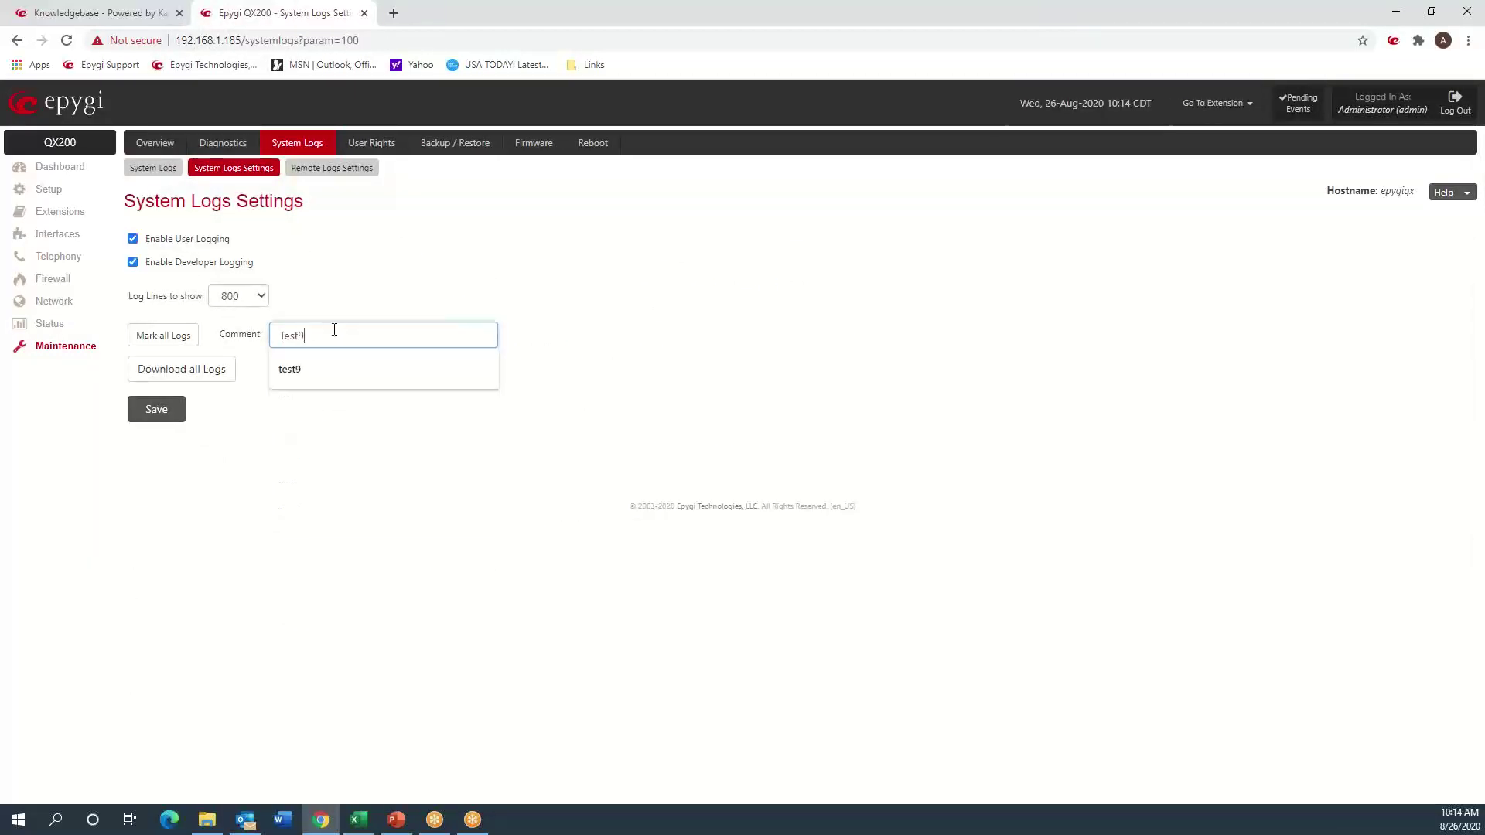
pyautogui.press('Return')
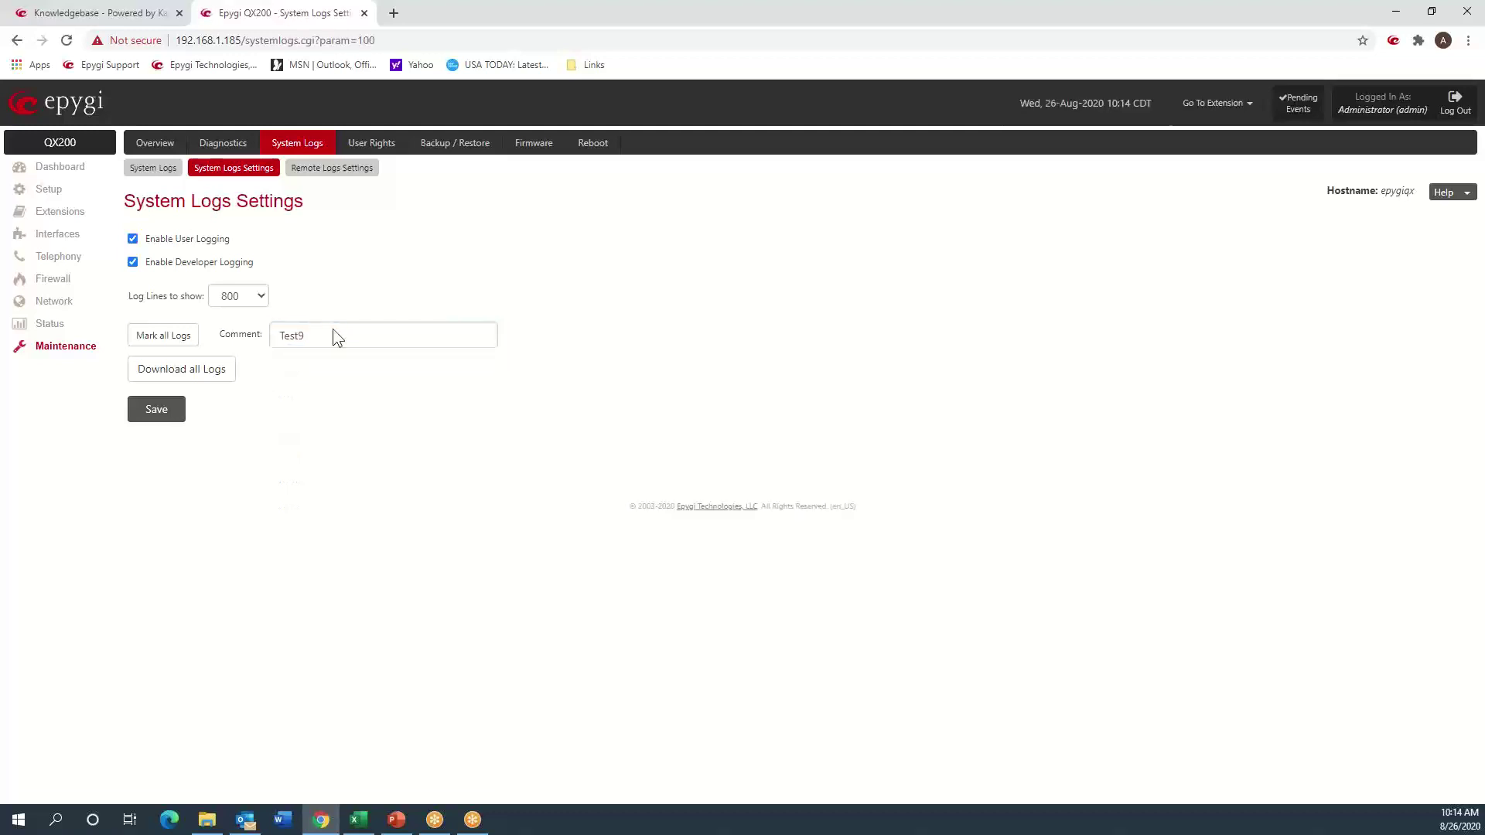
pyautogui.click(174, 338)
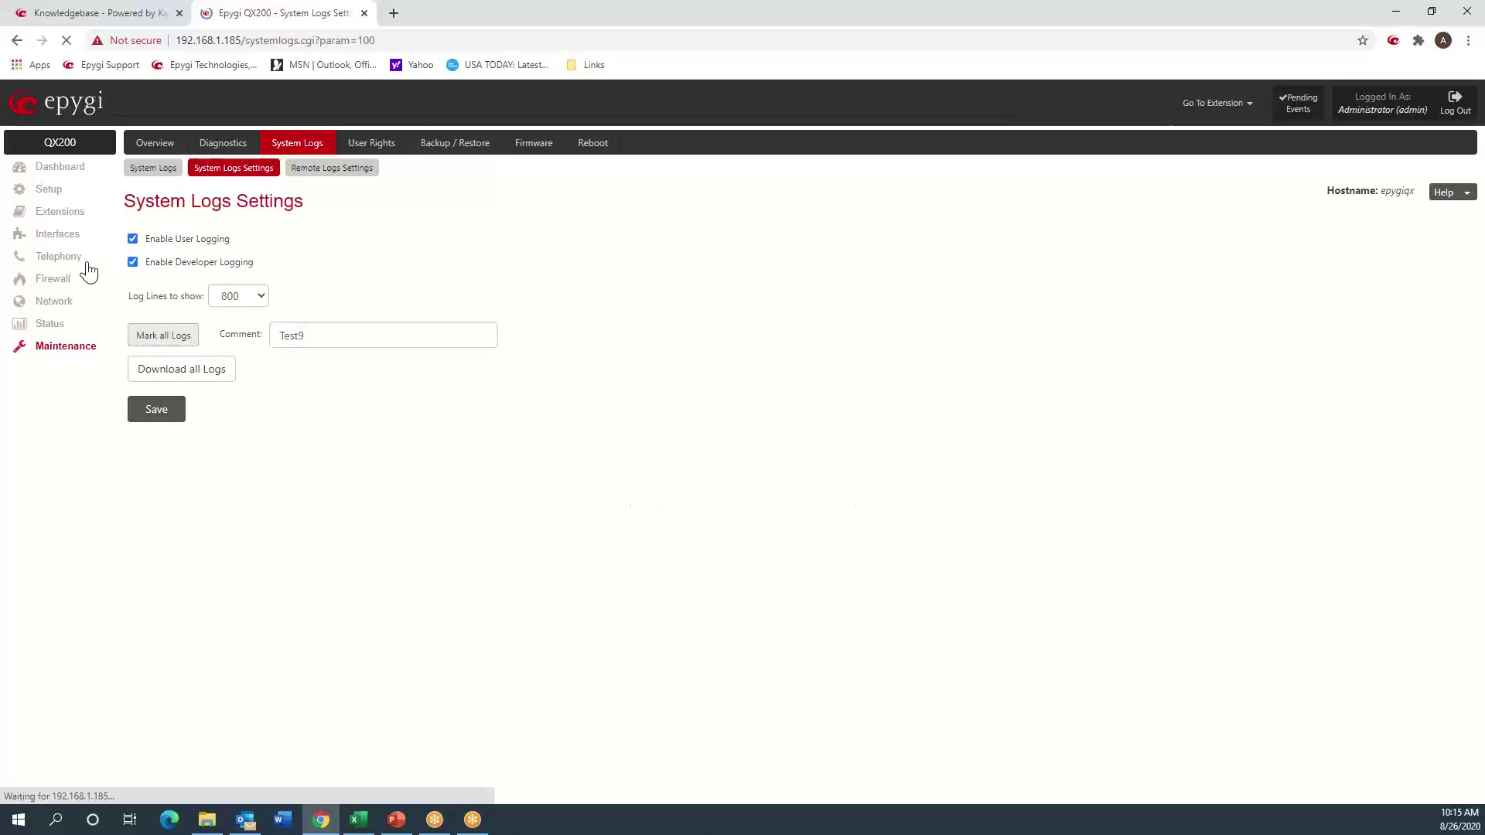
pyautogui.click(60, 258)
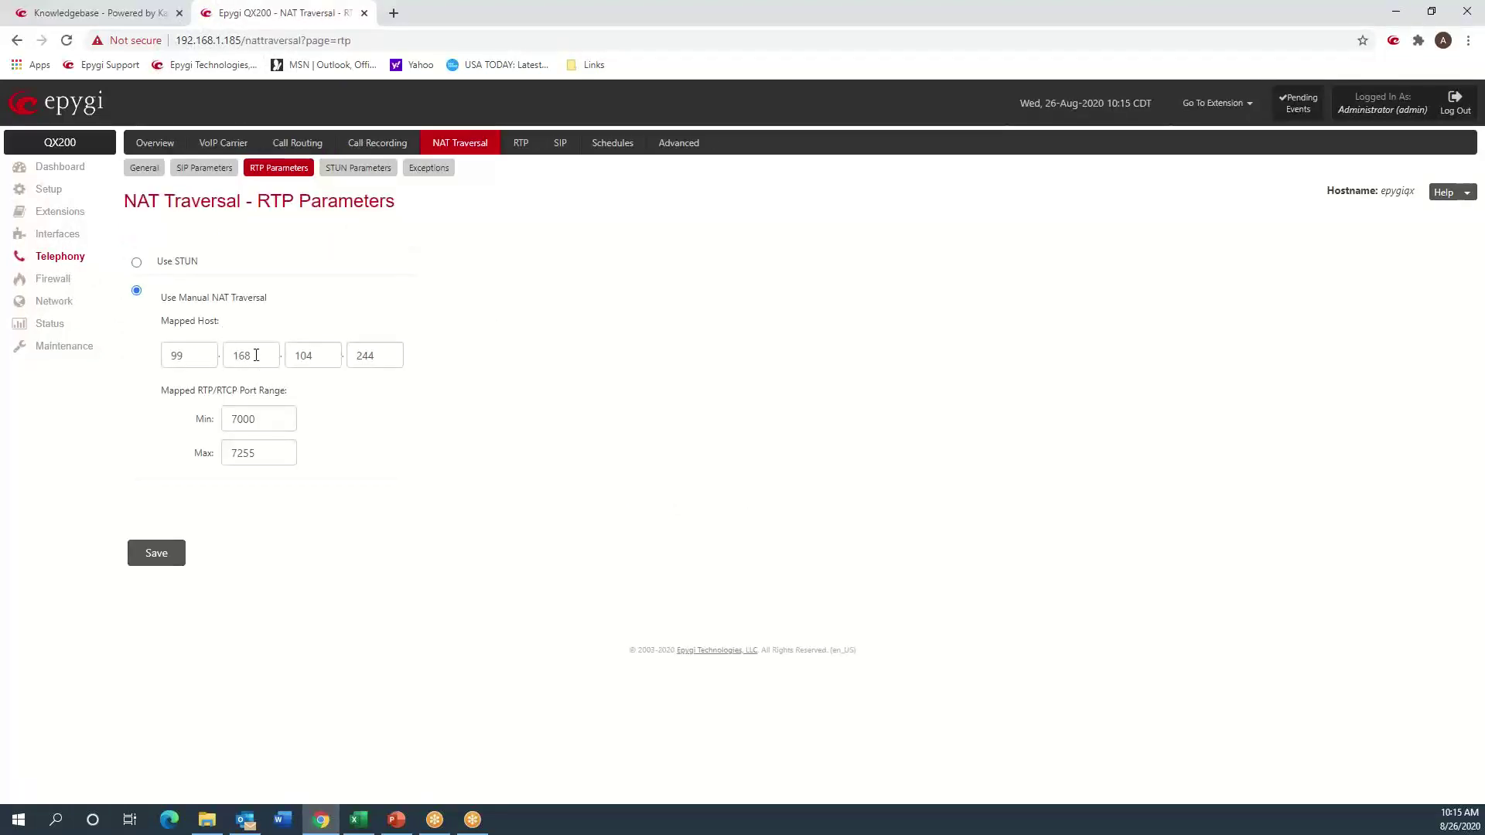
# - Change the last octet of the RTP mapped host from 244 to 111 and save
pyautogui.moveTo(382, 355); pyautogui.dragTo(346, 358)
pyautogui.write('111')
pyautogui.click(158, 552)
# - Set the SIP mapped host to 99.168.104.111 as well, and save it
pyautogui.click(204, 168)
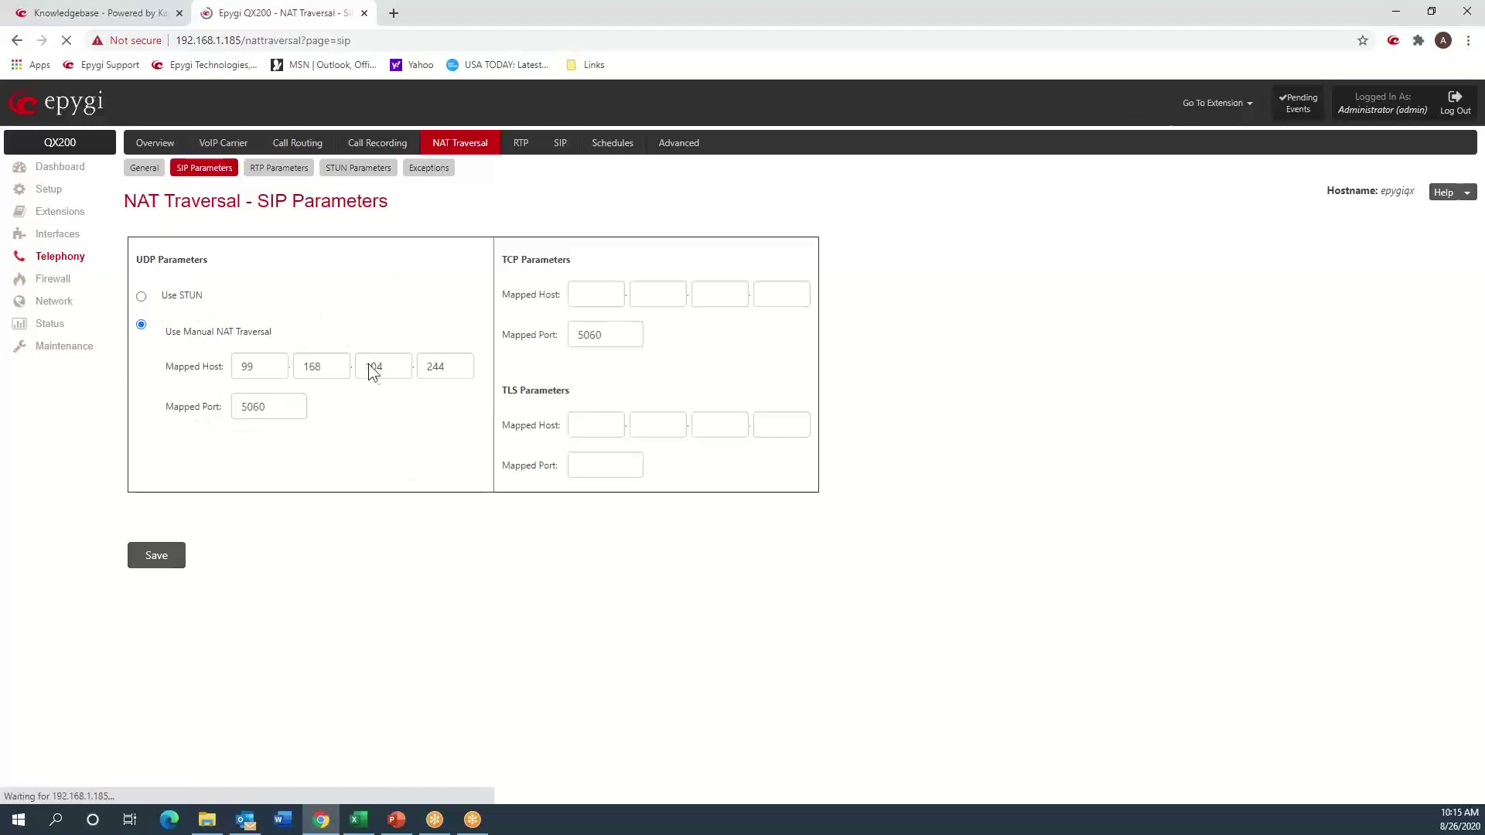
pyautogui.doubleClick(433, 368)
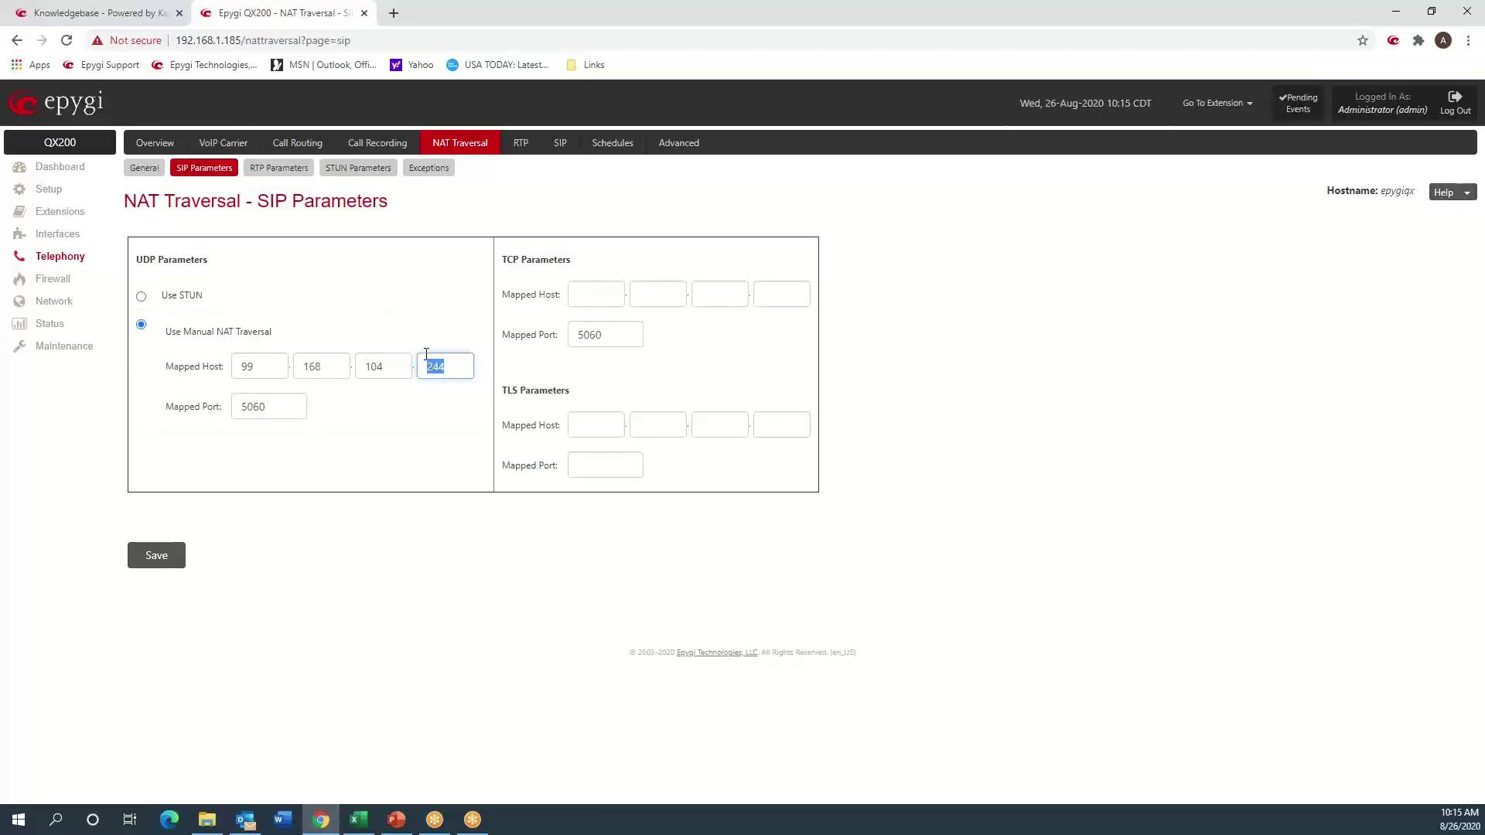
pyautogui.write('111')
pyautogui.click(150, 558)
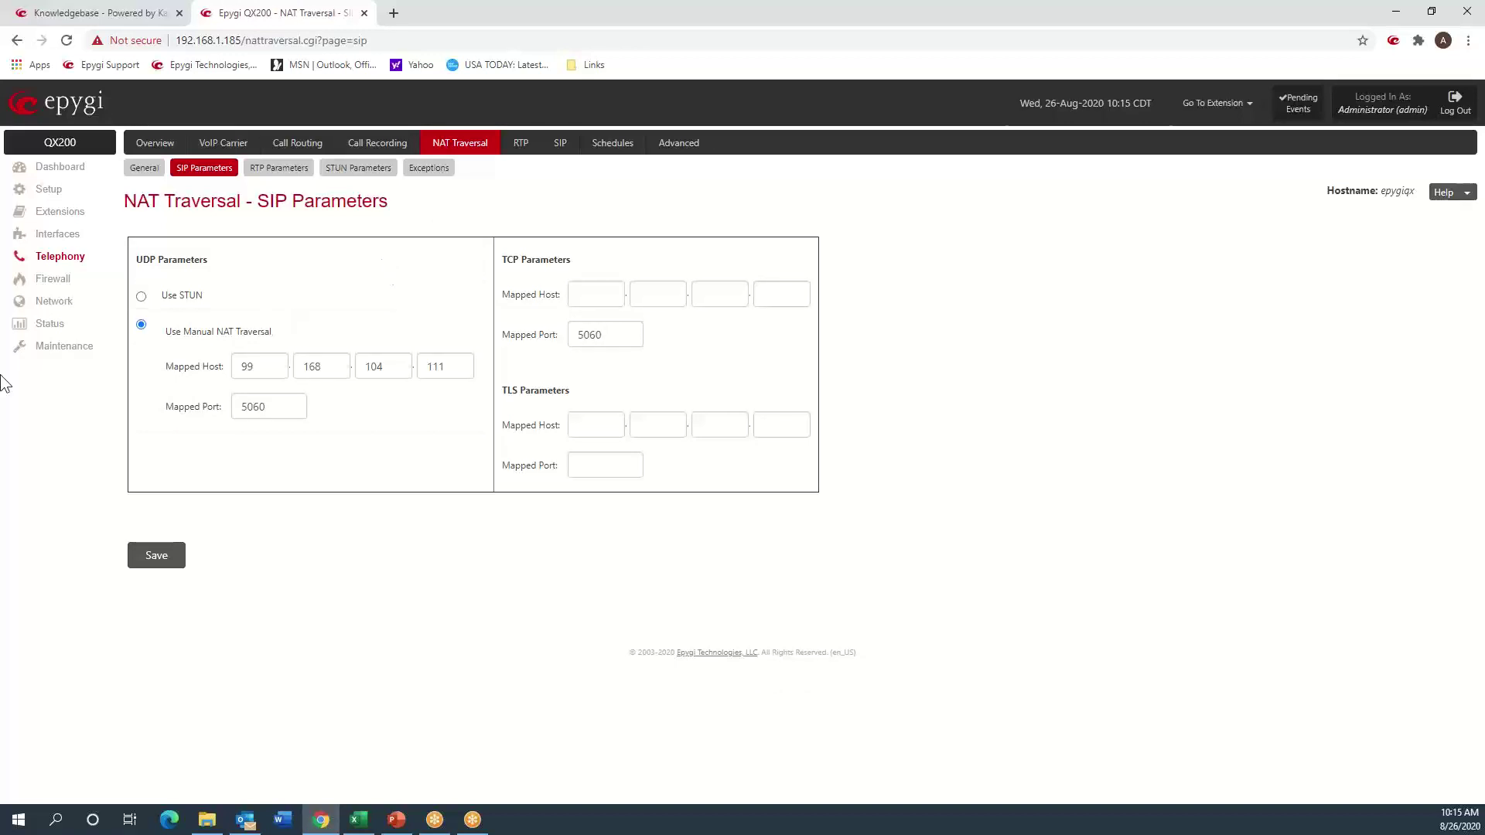
pyautogui.click(76, 352)
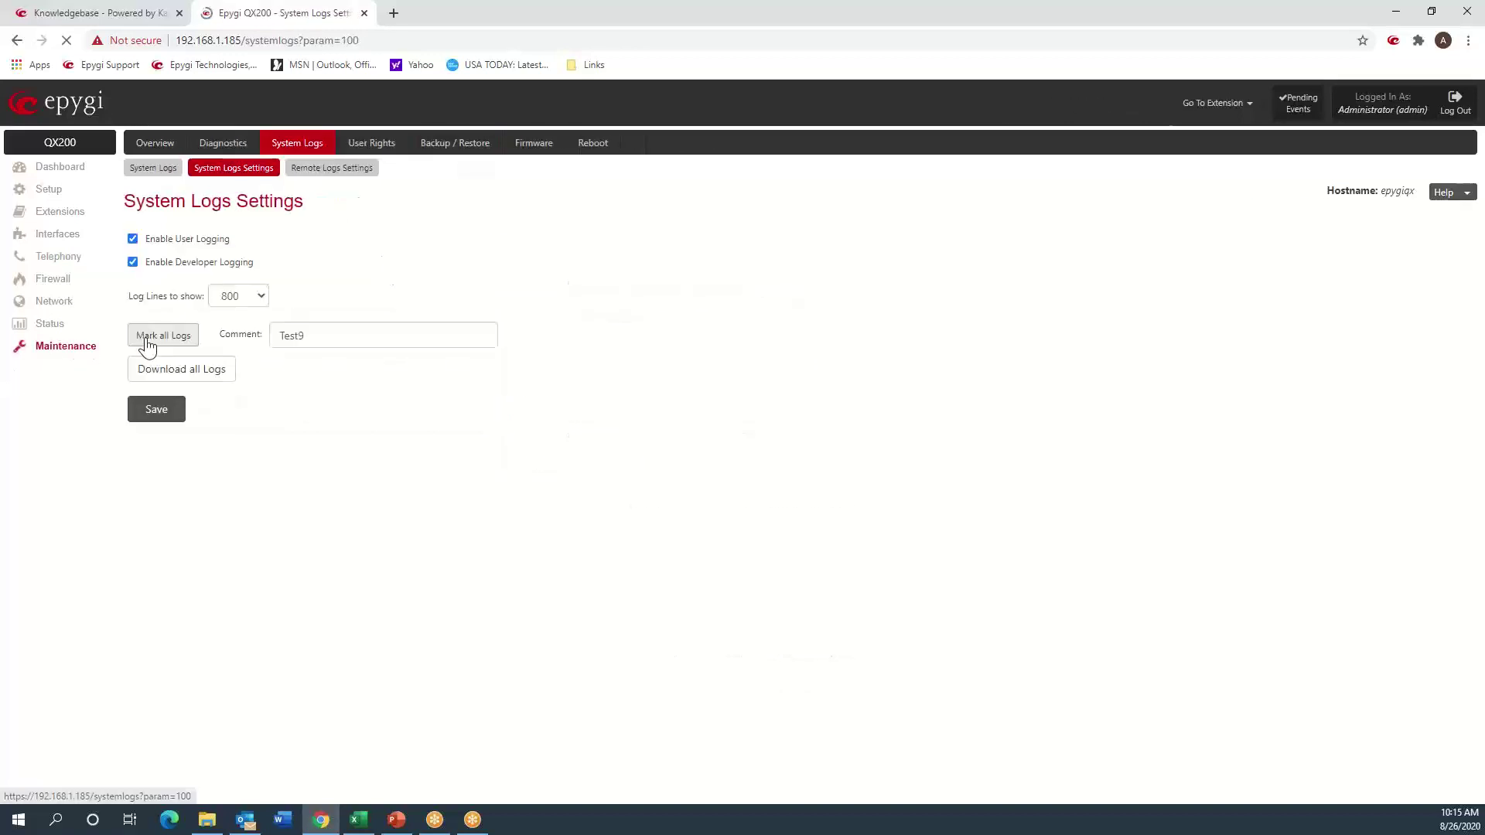
pyautogui.click(150, 169)
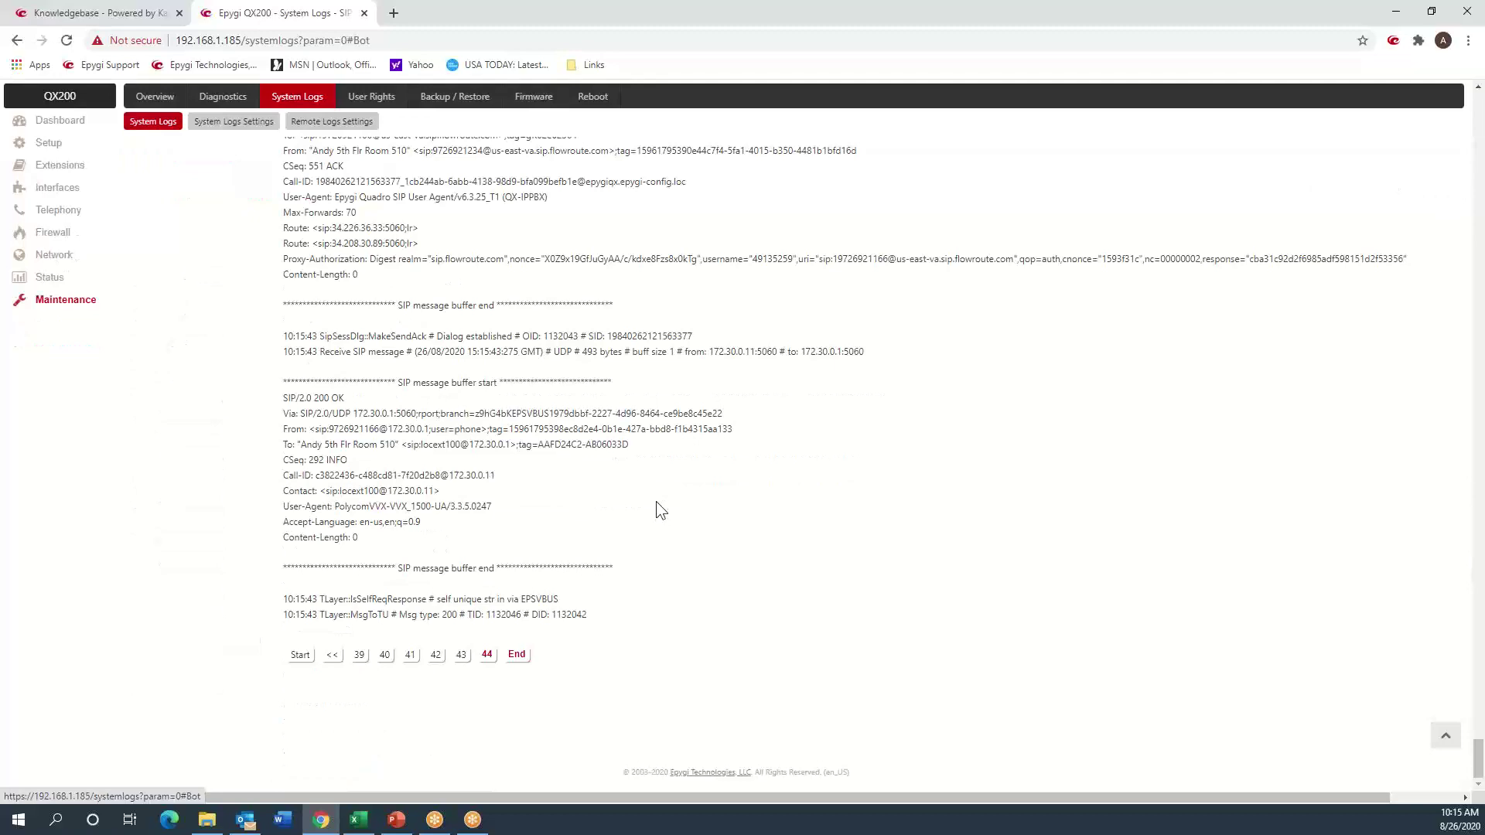
pyautogui.scroll(6, 656, 501)
pyautogui.scroll(15, 656, 501)
pyautogui.scroll(15, 656, 501)
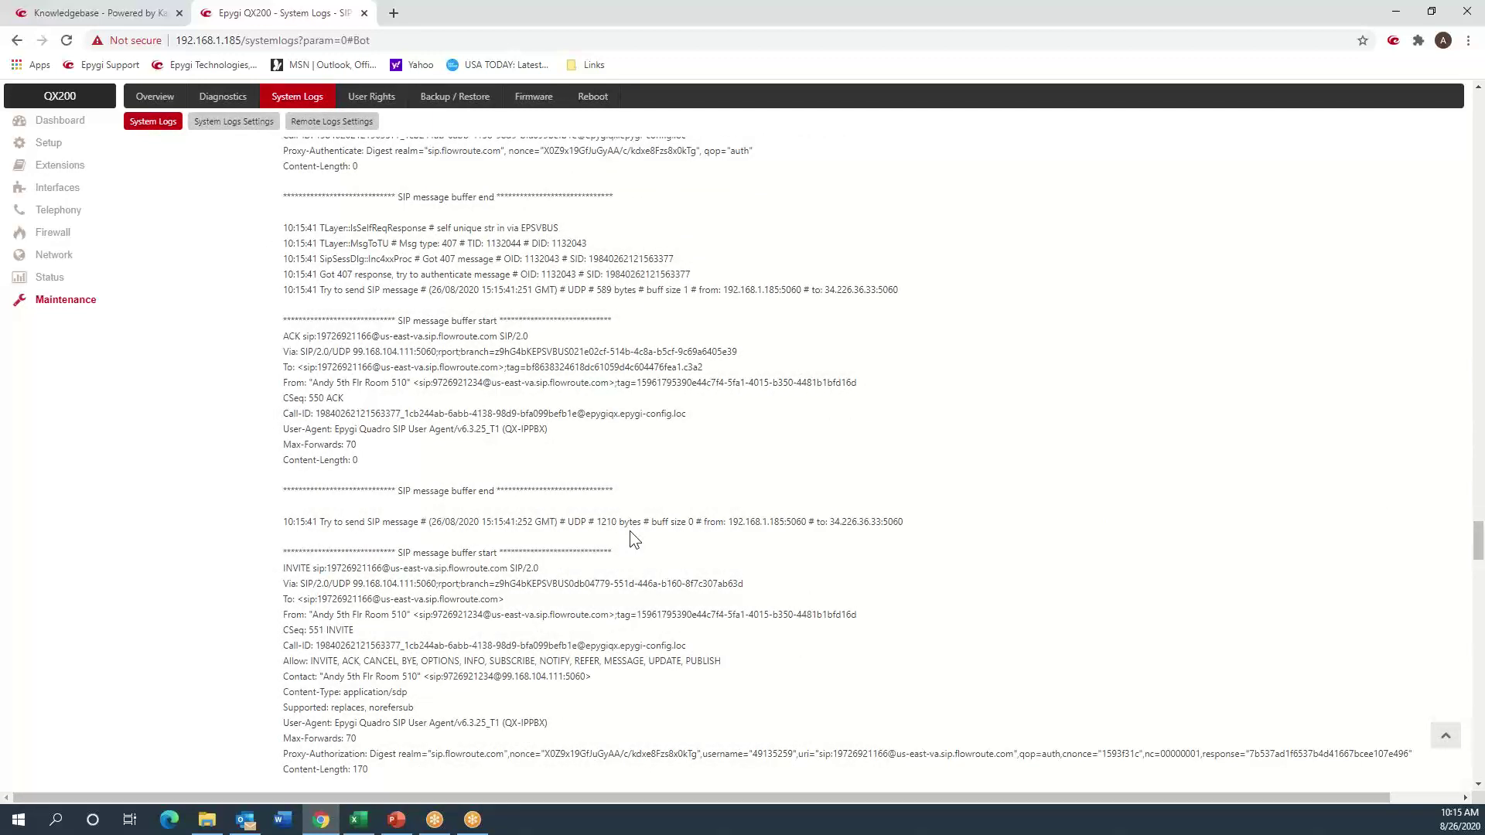
pyautogui.scroll(-2, 630, 530)
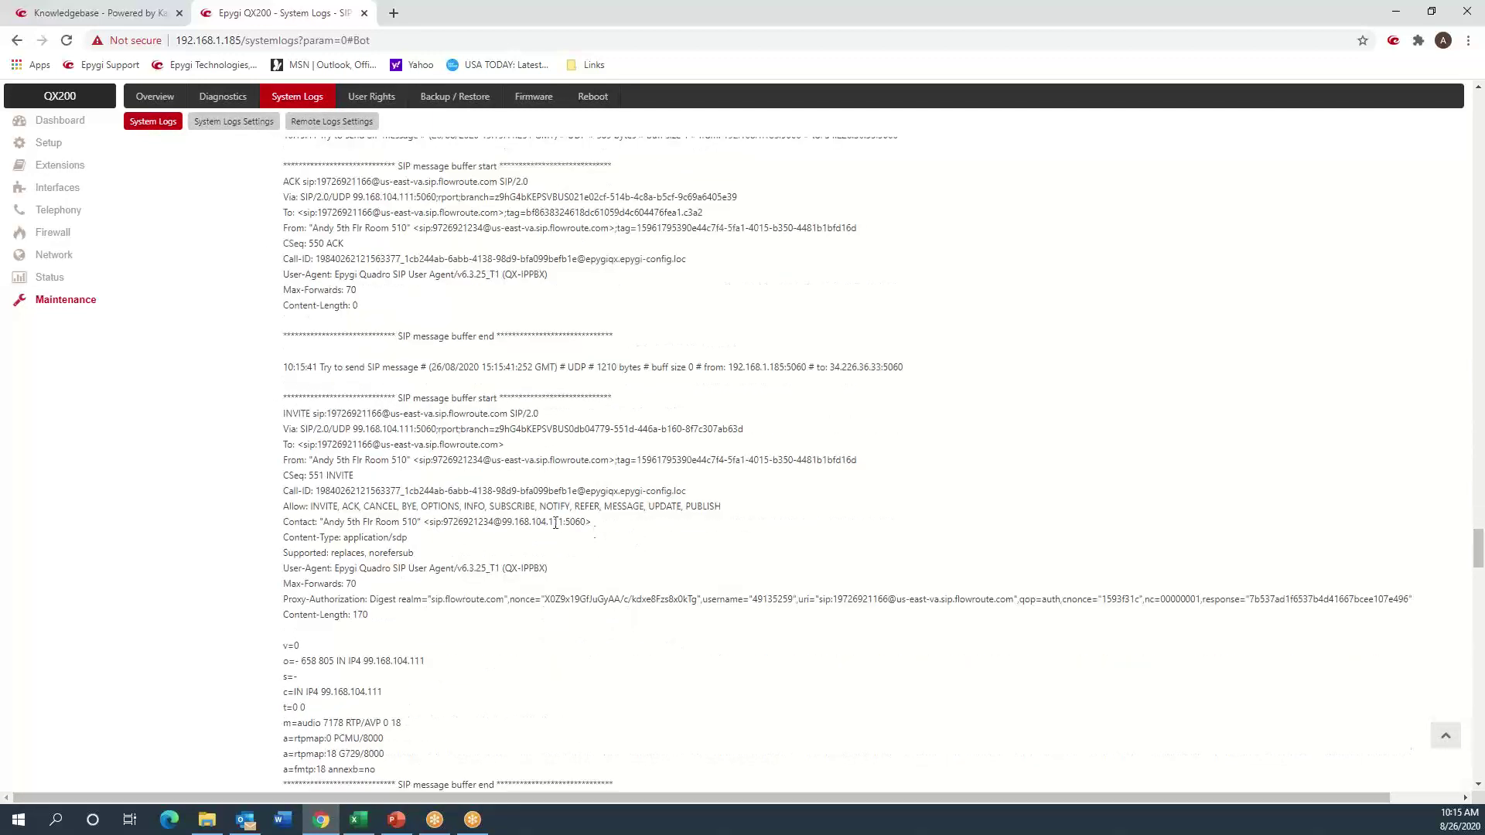
pyautogui.moveTo(499, 522); pyautogui.dragTo(567, 522)
pyautogui.moveTo(437, 659); pyautogui.dragTo(380, 661)
pyautogui.scroll(-8, 552, 521)
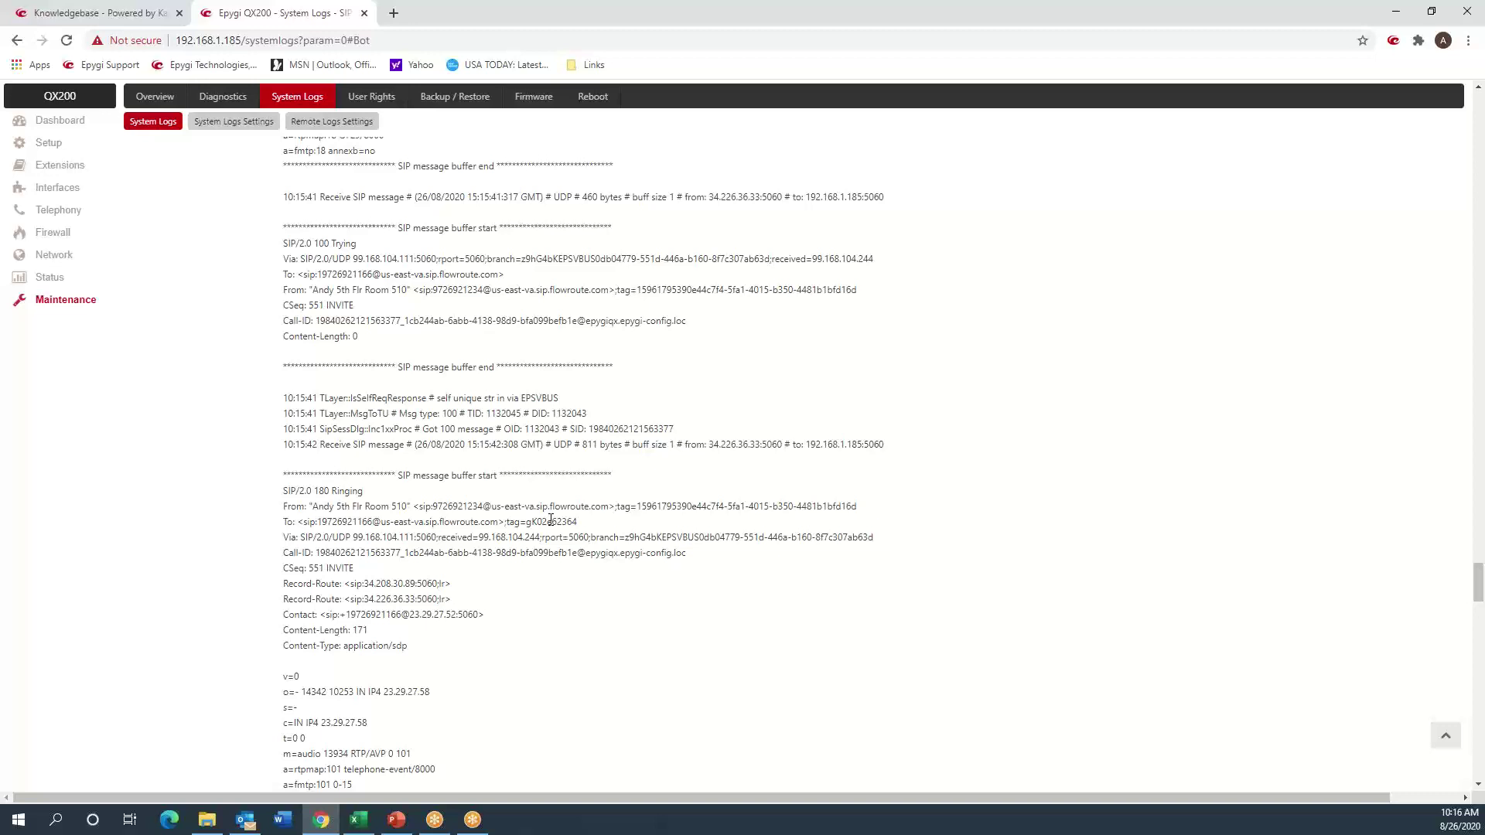
pyautogui.scroll(-5, 551, 519)
pyautogui.scroll(9, 551, 519)
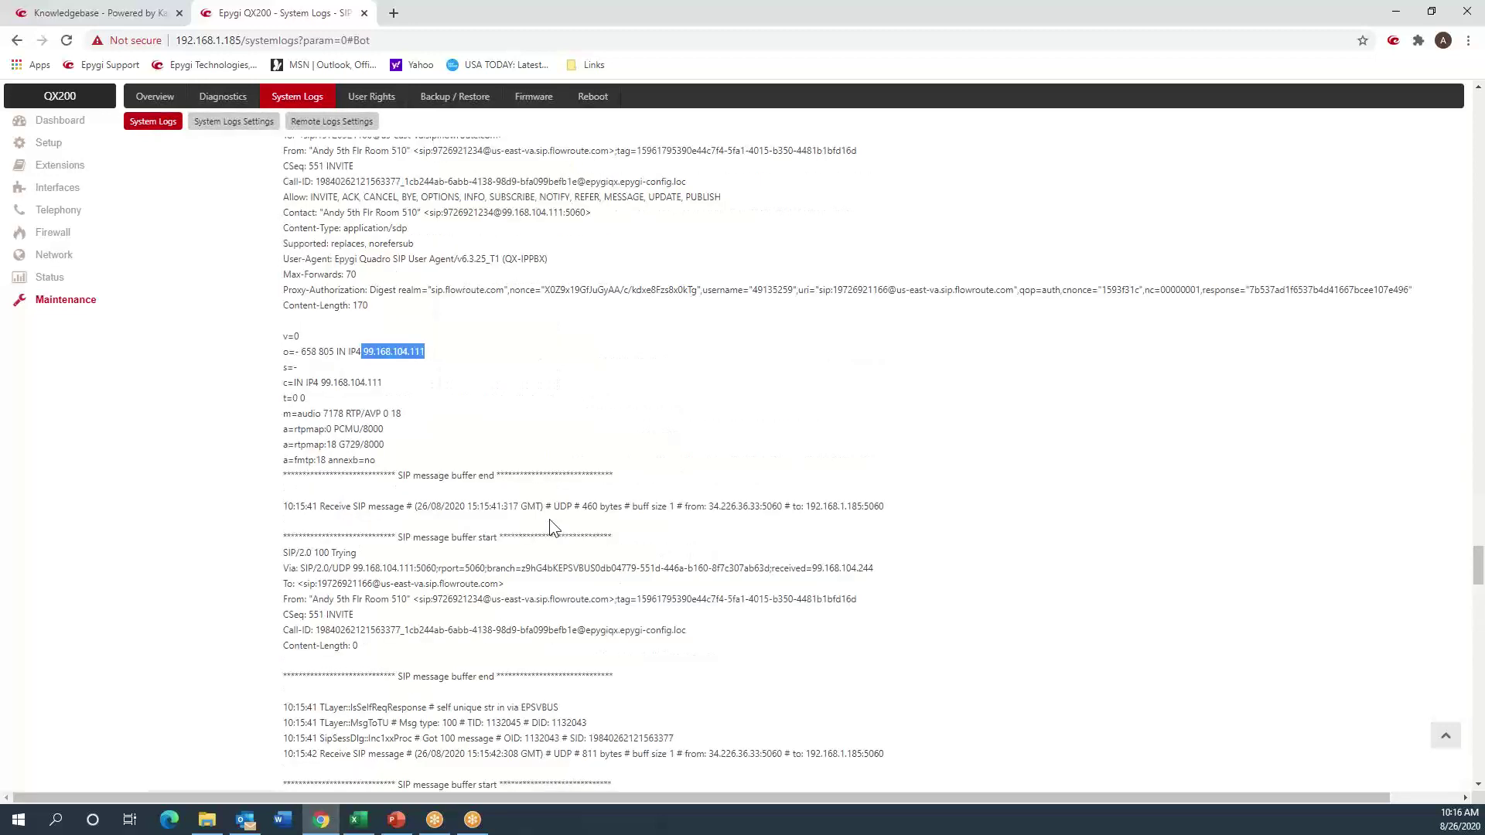
pyautogui.scroll(8, 549, 522)
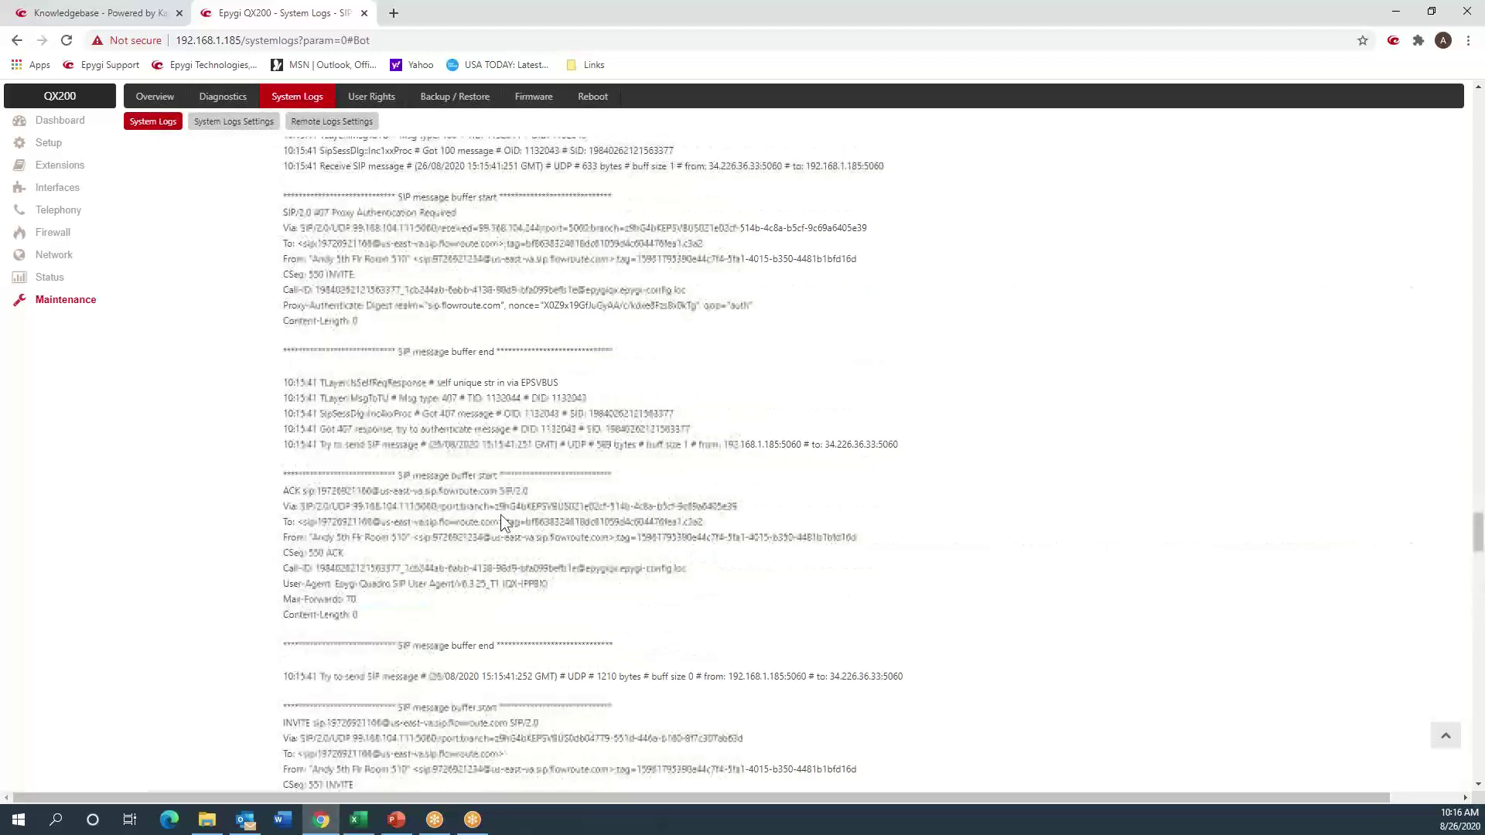
# - Restore the last octet of the SIP mapped host to 244 and save
pyautogui.click(54, 213)
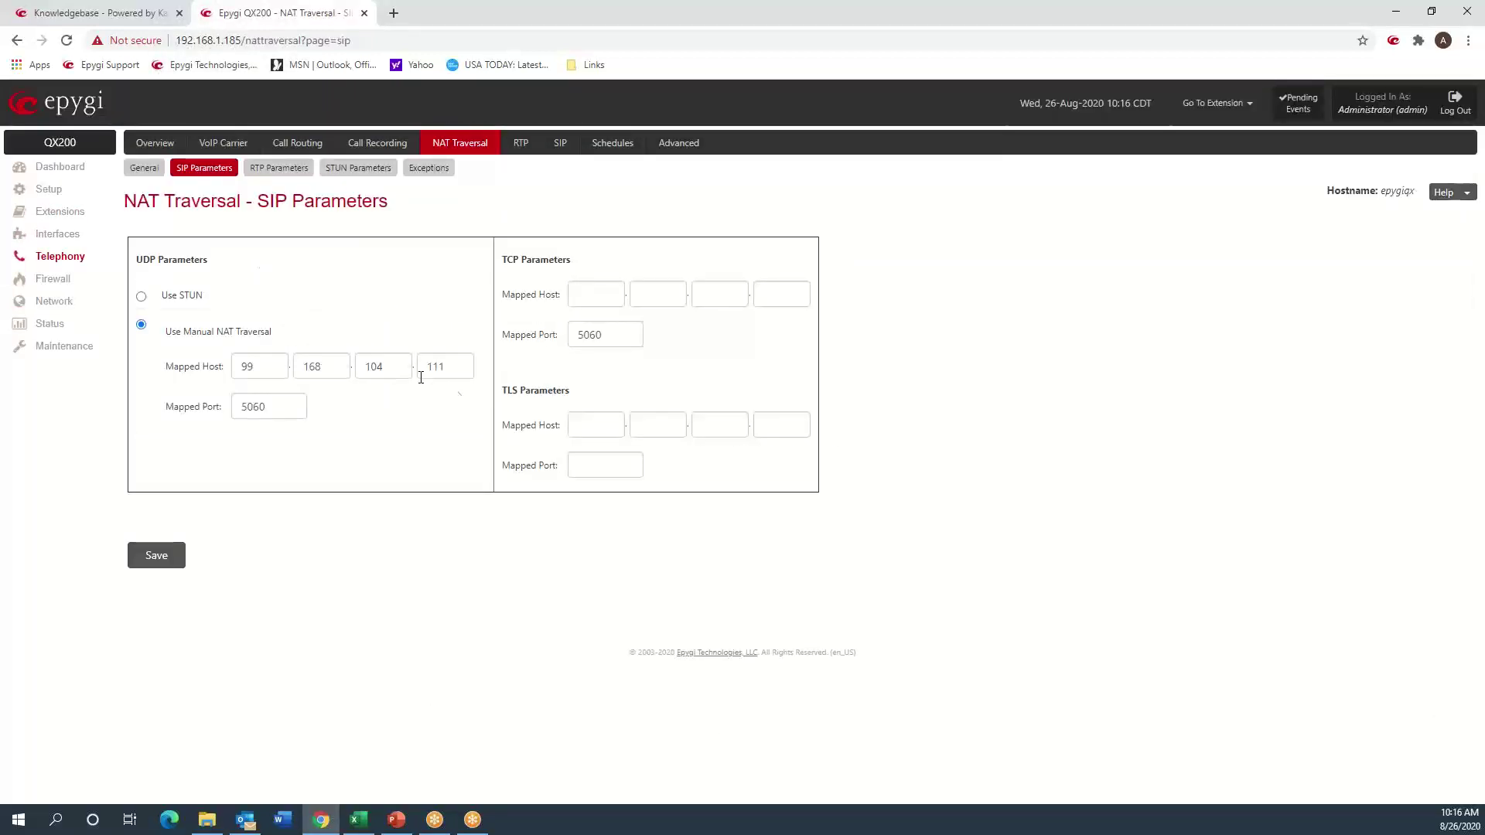
pyautogui.doubleClick(440, 365)
pyautogui.write('244')
pyautogui.click(176, 554)
# - Restore the RTP mapped host to 99.168.104.244 and save it
pyautogui.click(280, 171)
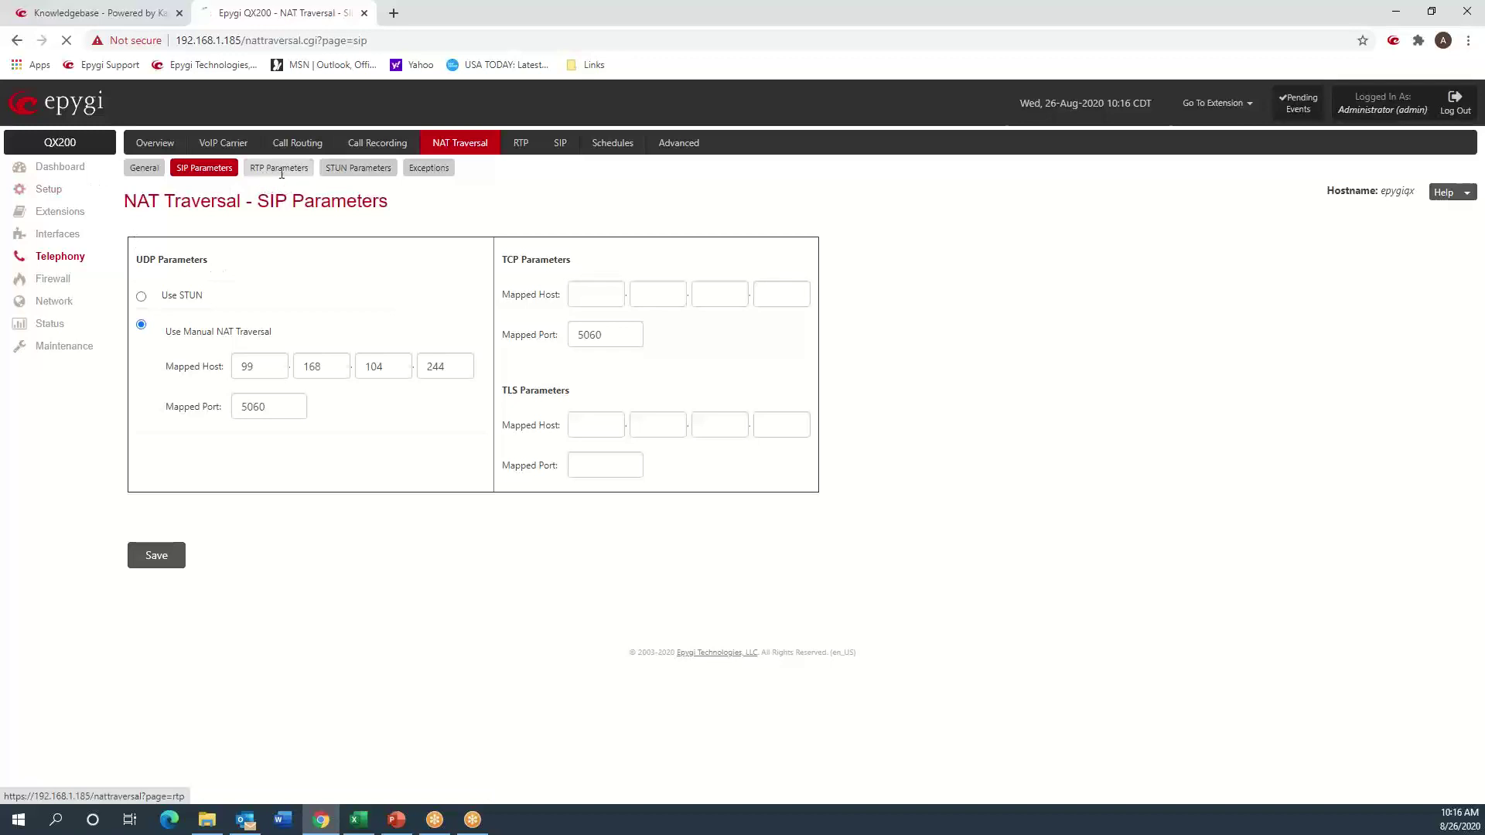
pyautogui.doubleClick(359, 356)
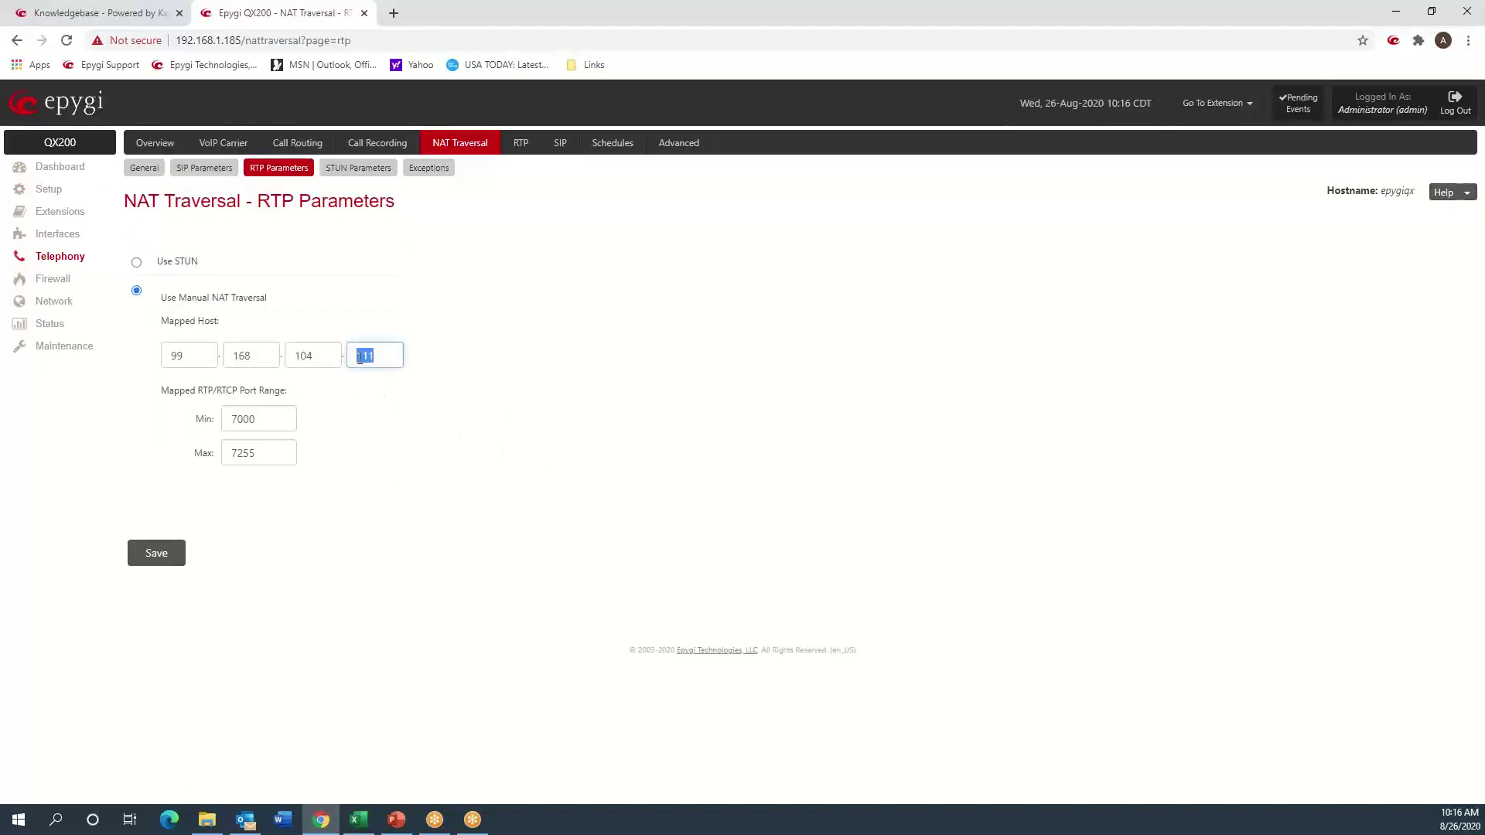
pyautogui.write('244')
pyautogui.click(156, 554)
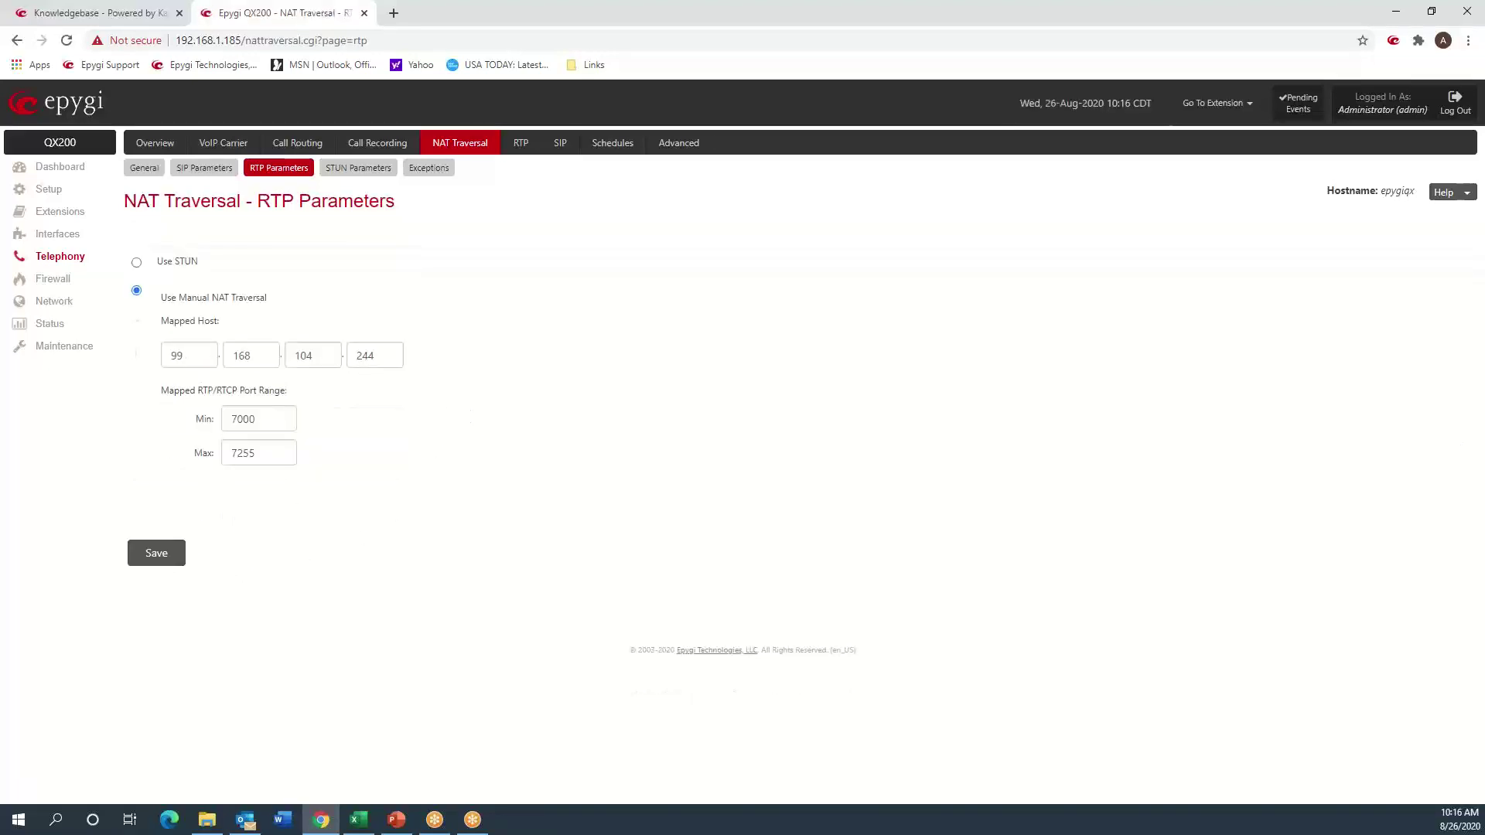
pyautogui.hotkey('alt', 'Tab')
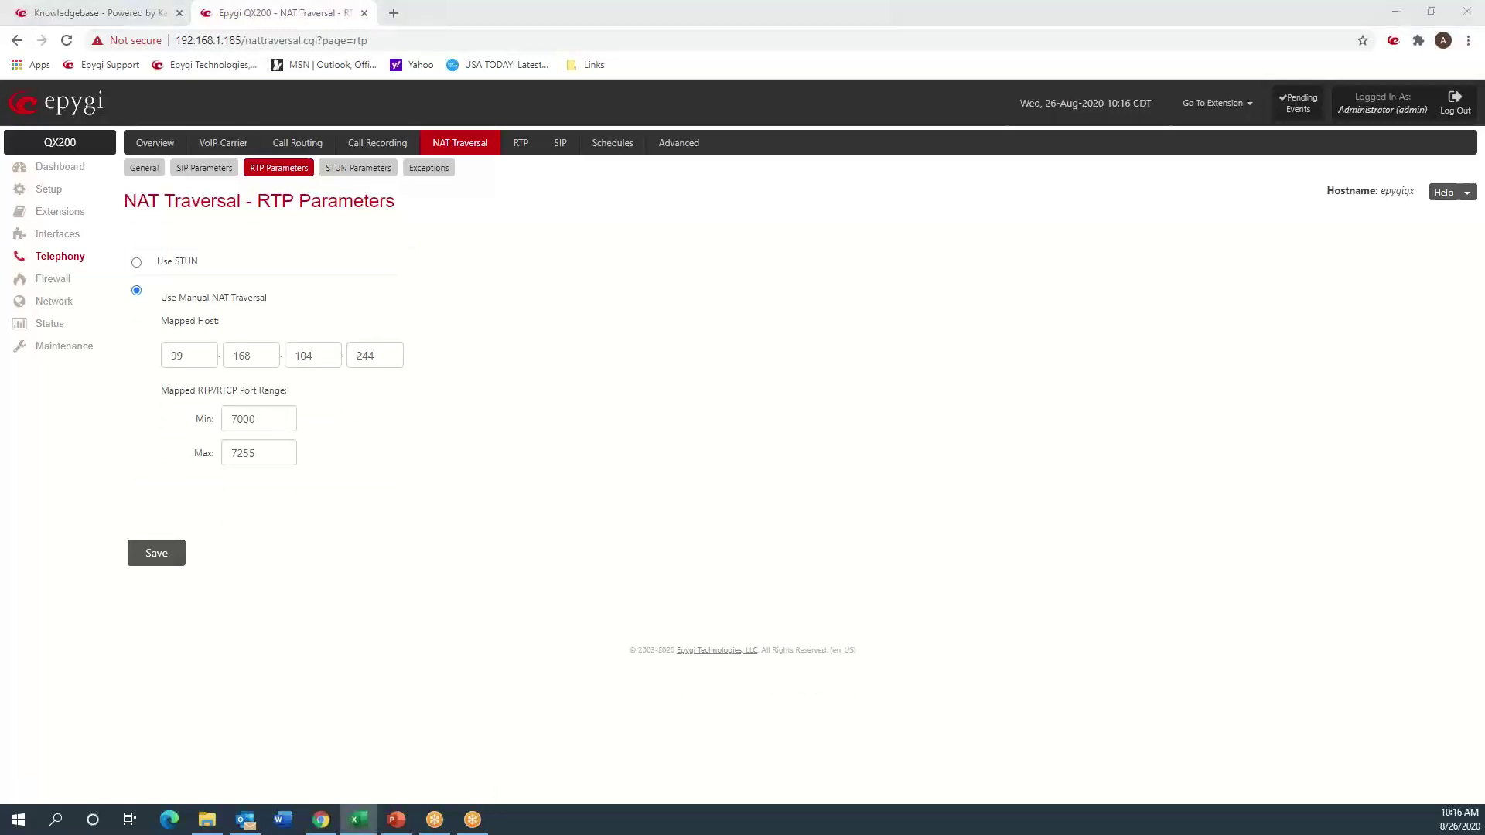
pyautogui.hotkey('alt', 'Tab')
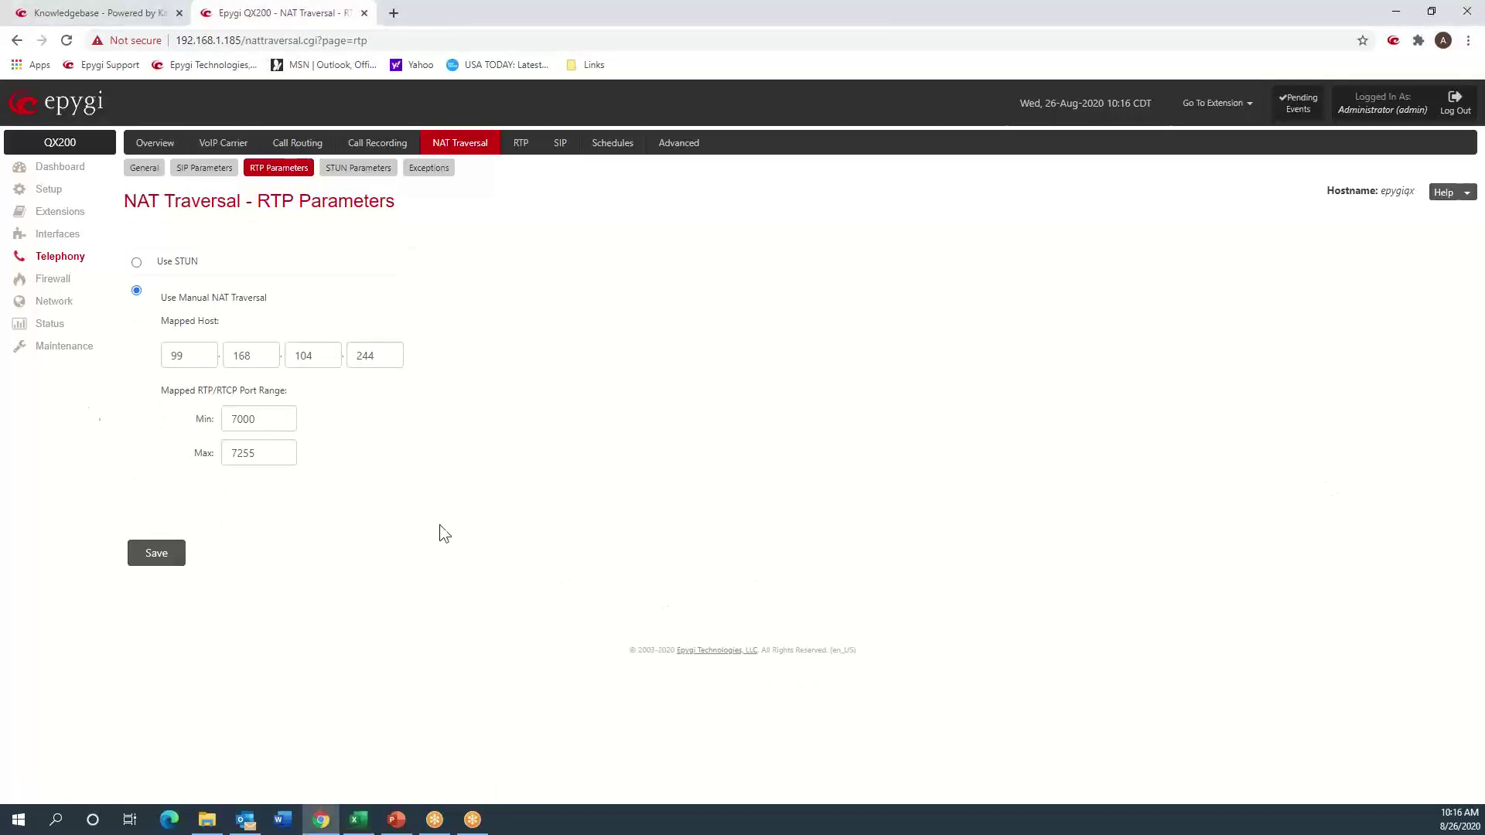
pyautogui.click(60, 354)
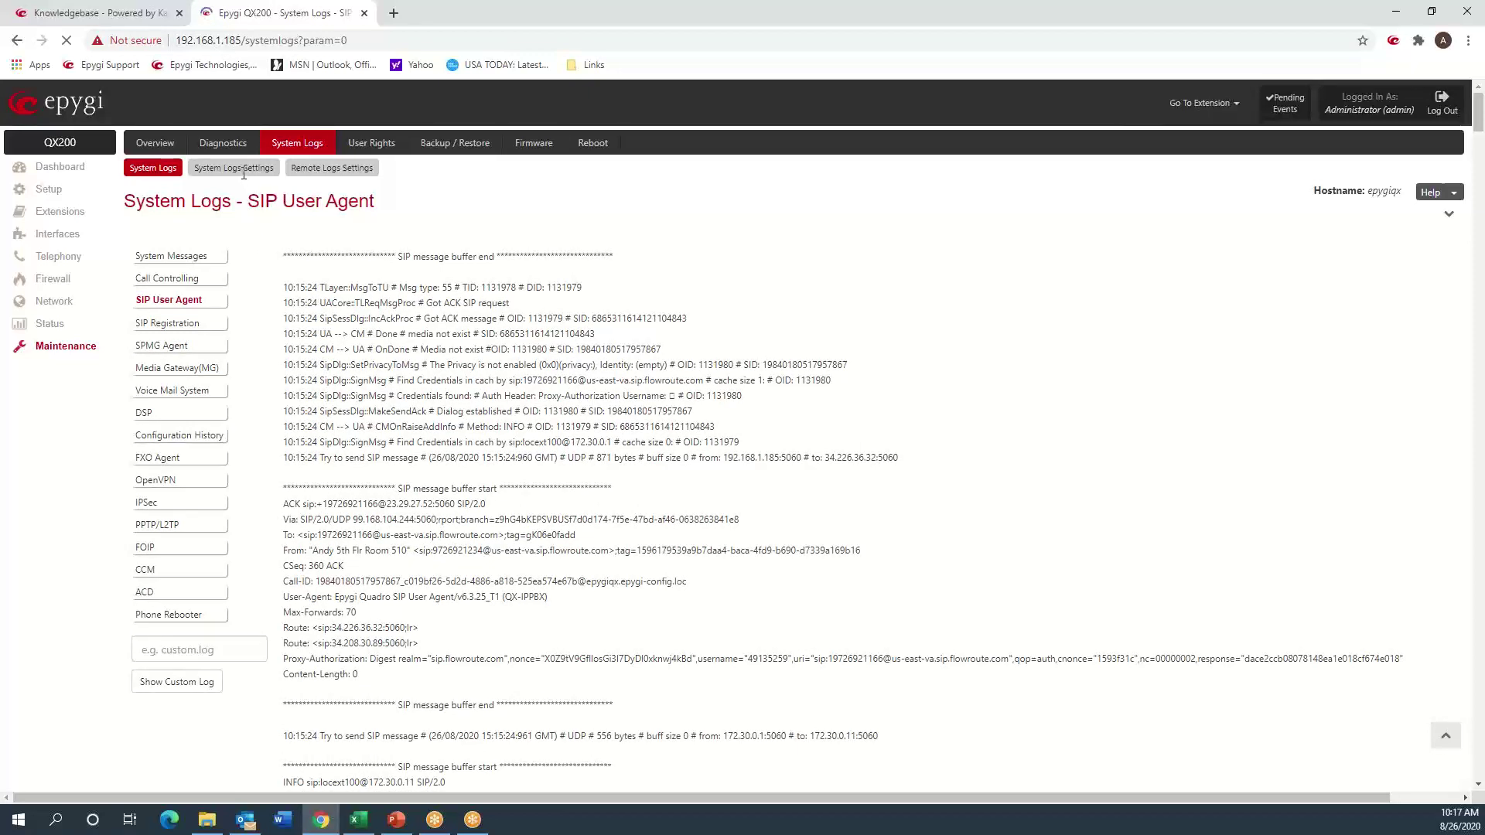
# - Run a packet capture on the WAN interface from Diagnostics > Network Capture
pyautogui.click(223, 142)
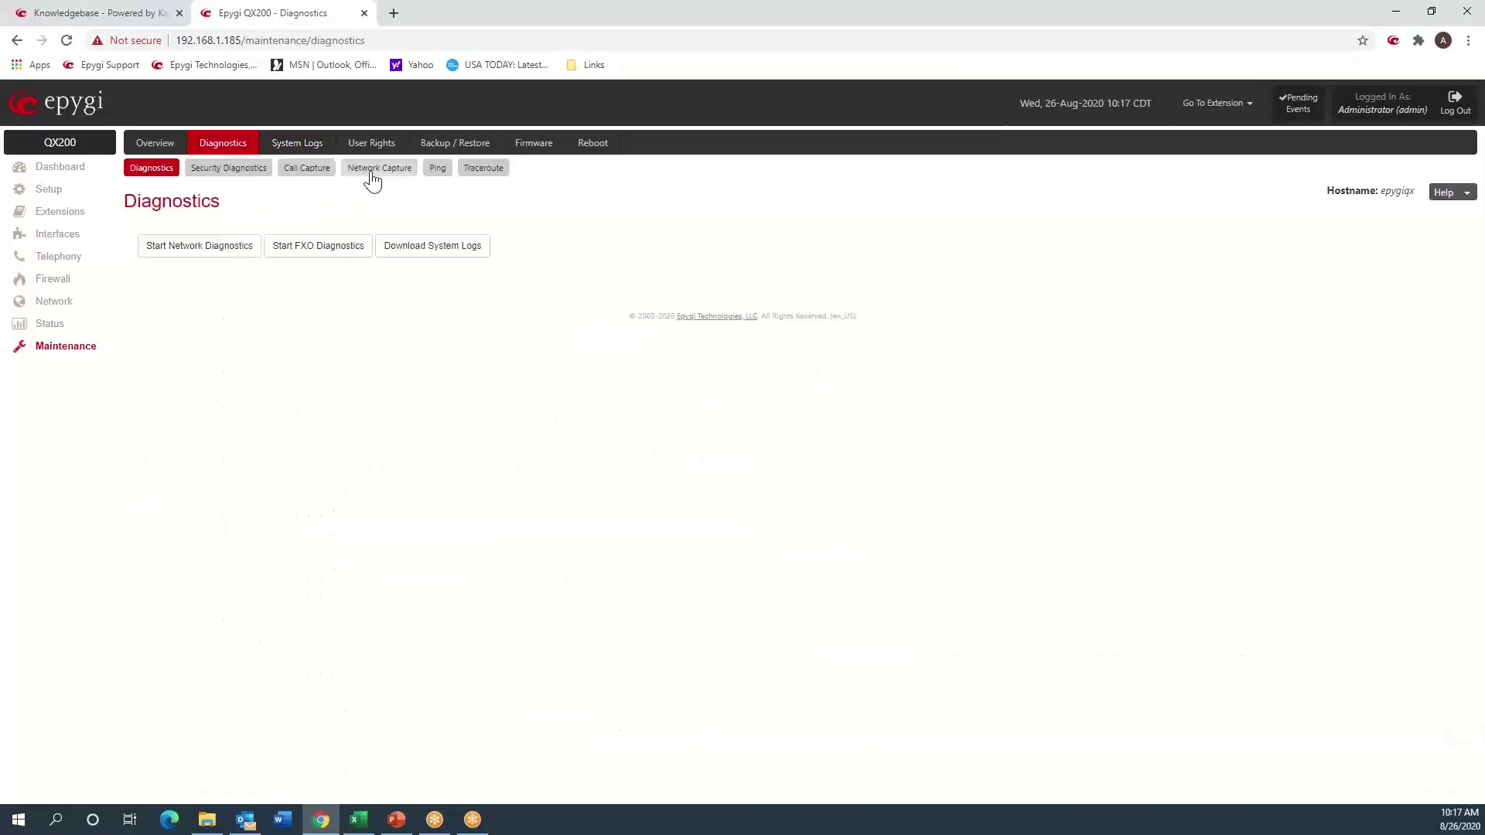
pyautogui.click(372, 175)
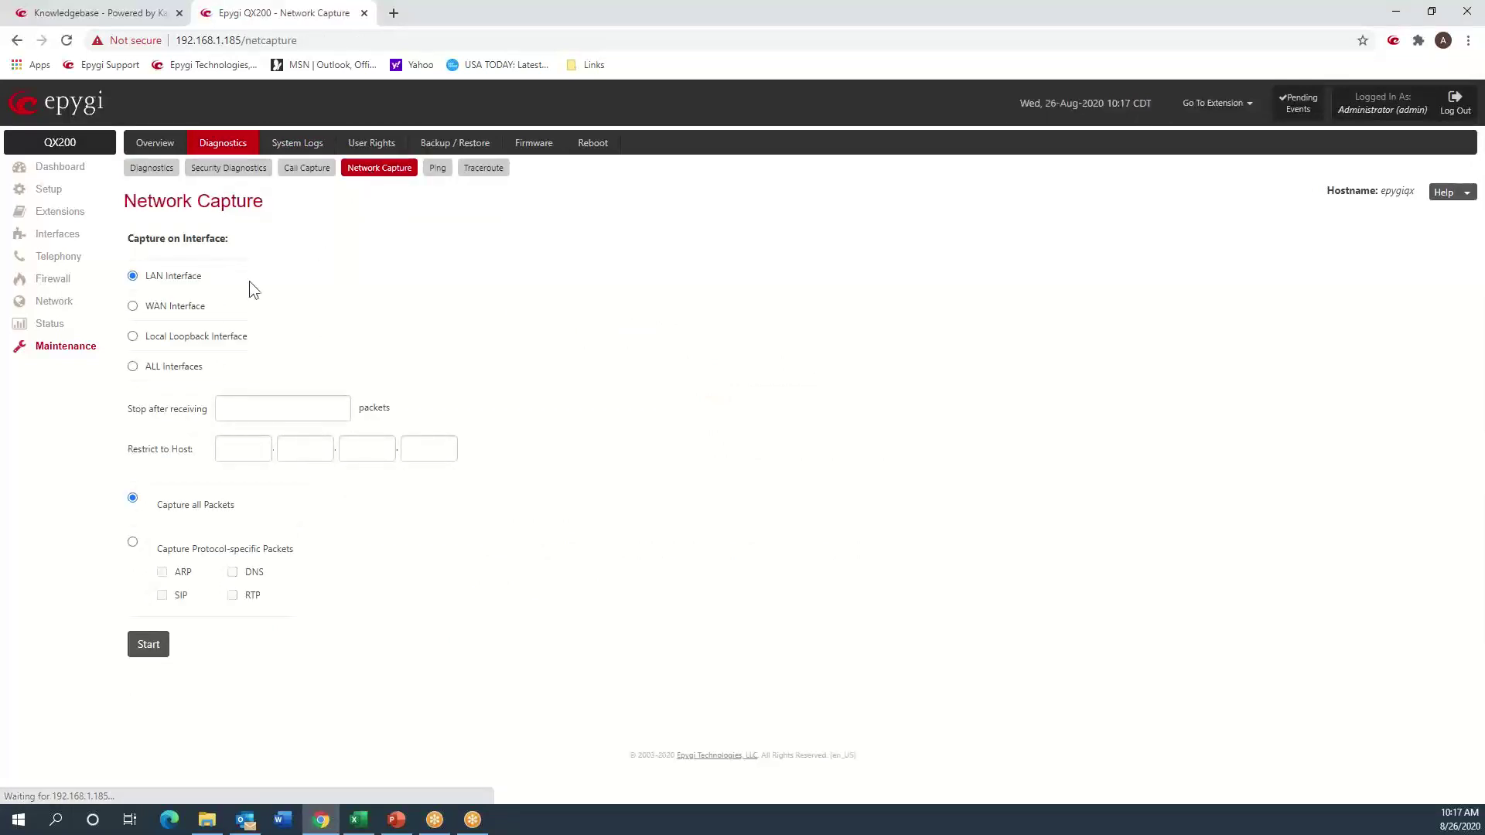
pyautogui.click(193, 310)
pyautogui.click(148, 646)
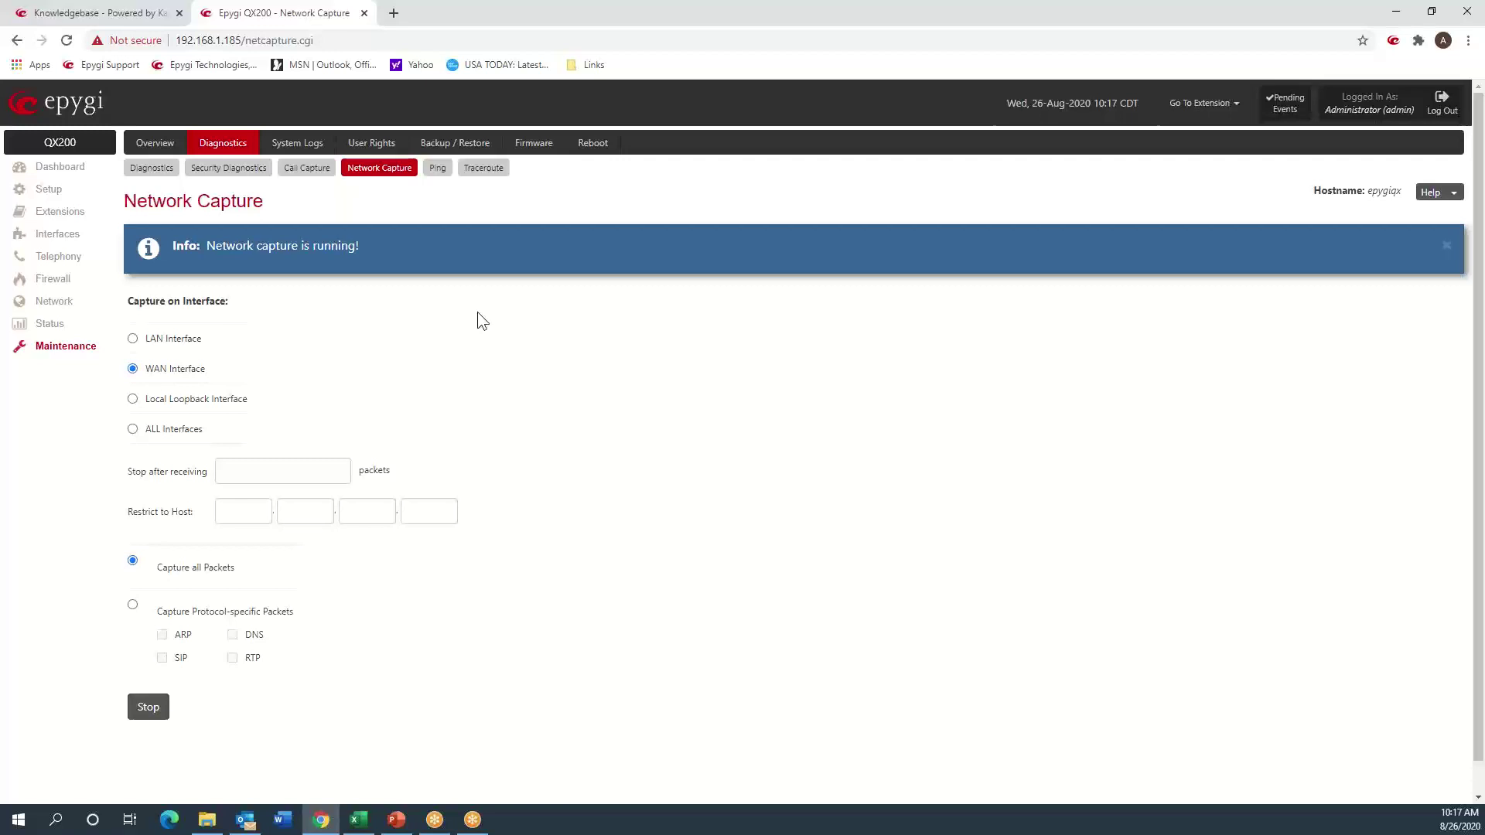
pyautogui.click(151, 707)
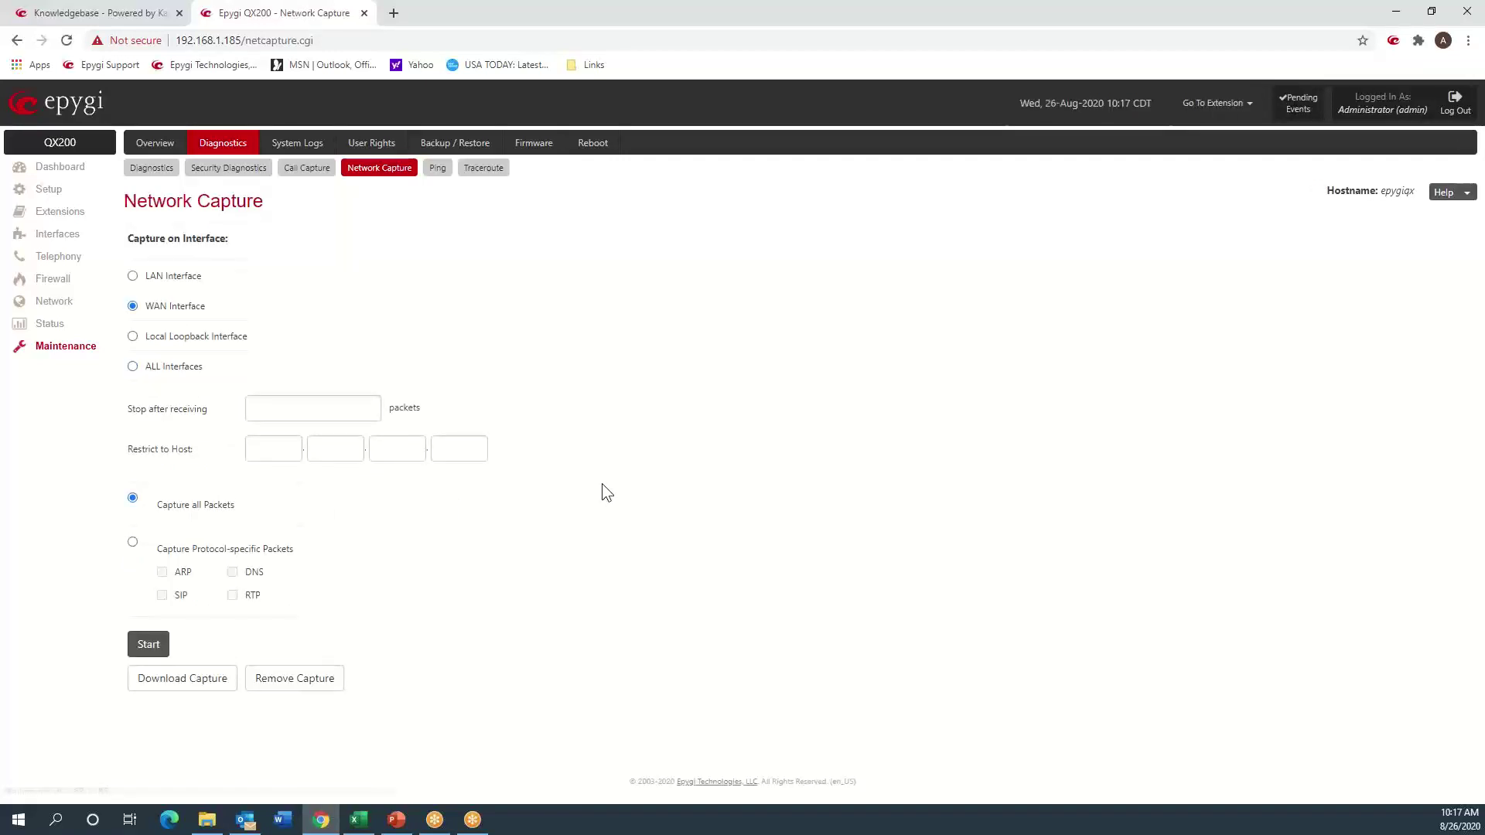
# - Download the capture file and open it in Wireshark
pyautogui.click(203, 682)
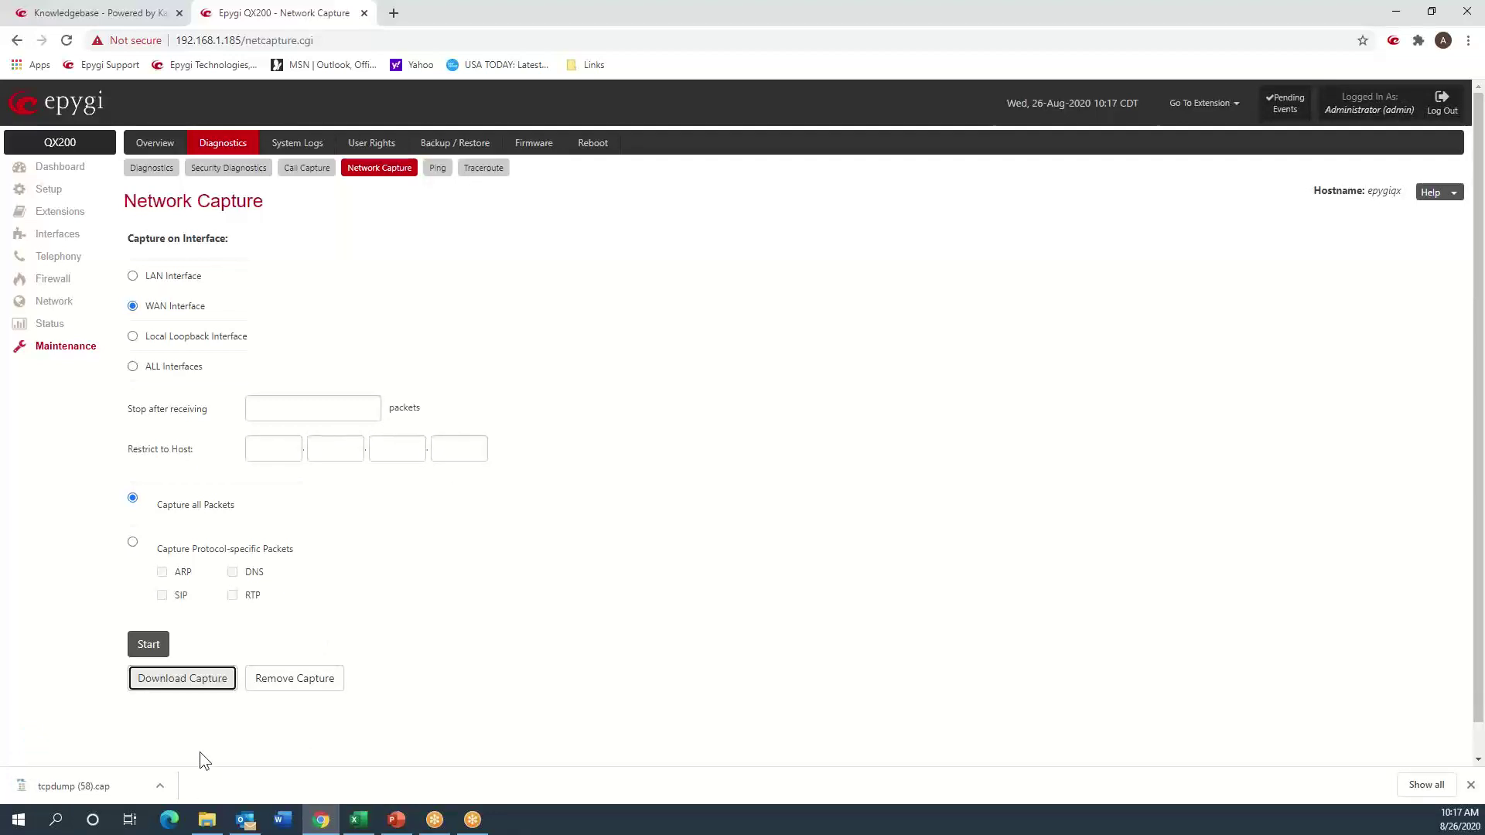
pyautogui.click(160, 785)
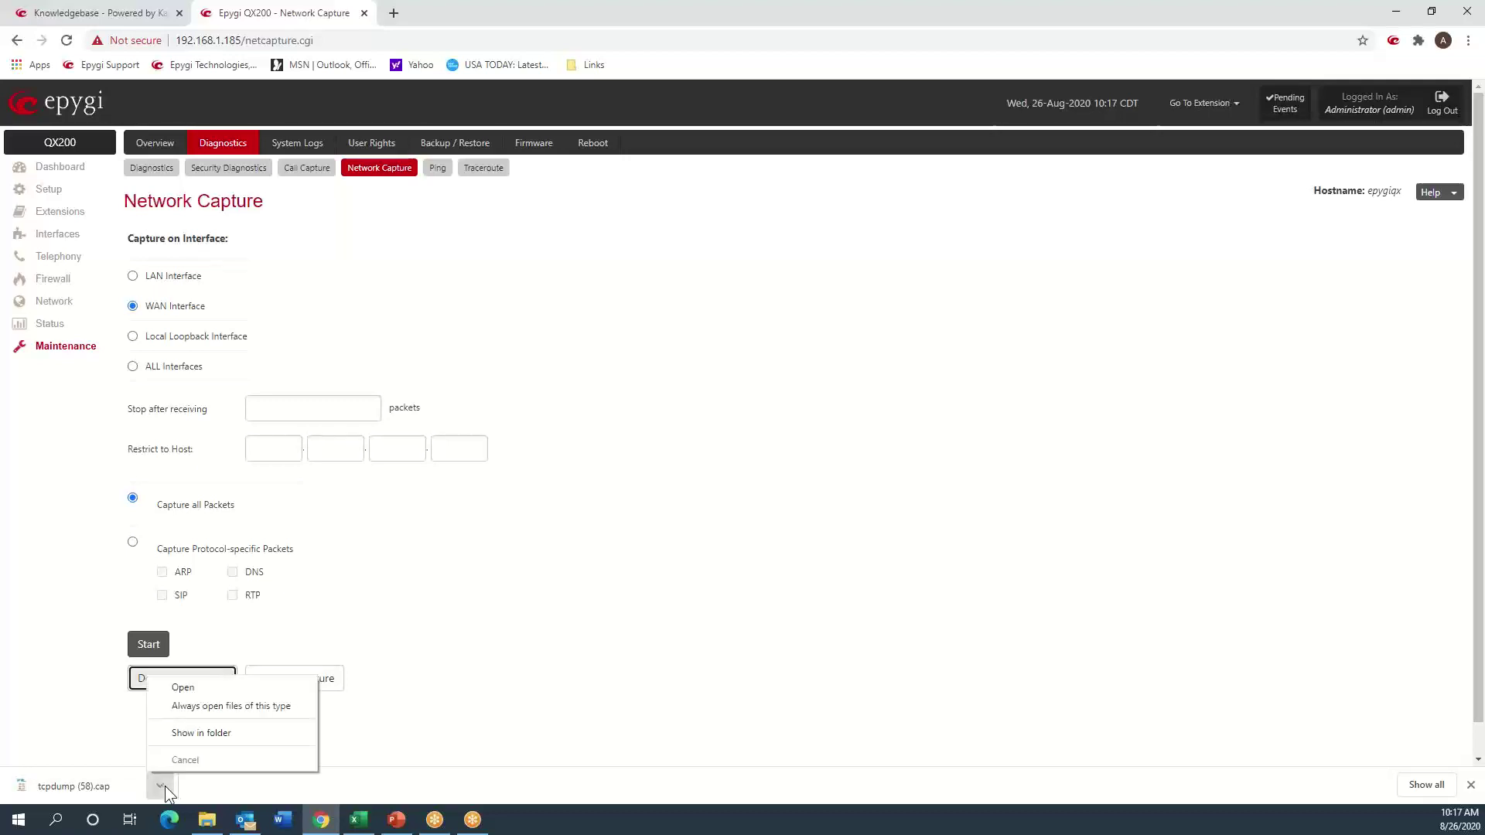
pyautogui.click(217, 700)
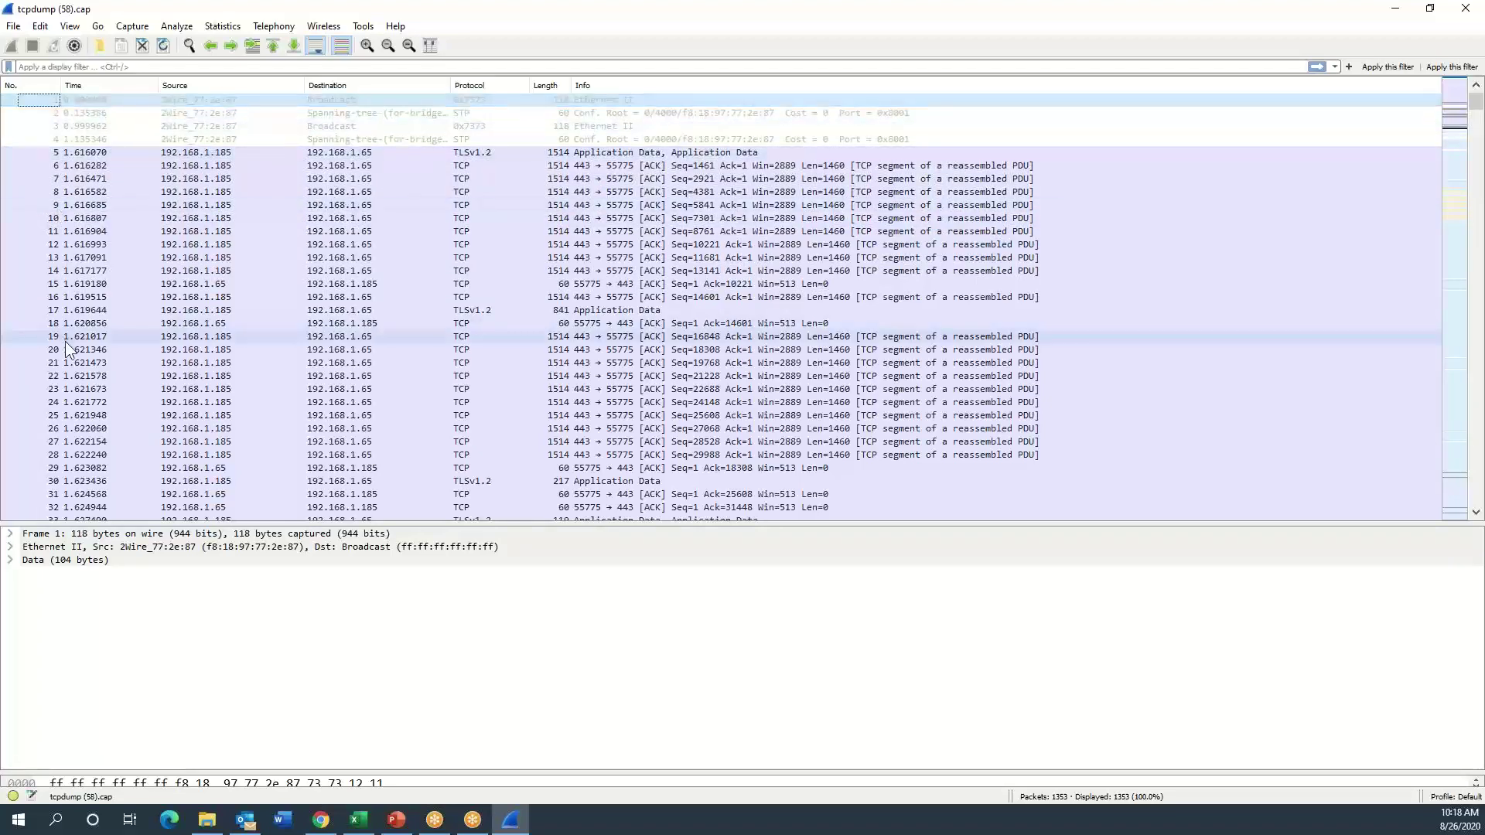
# - Inspect SIP frames 89–93: INVITE, 100 Trying, 407 Proxy Authentication Required, ACK, and the re-sent INVITE
pyautogui.scroll(-8, 65, 341)
pyautogui.scroll(-14, 65, 341)
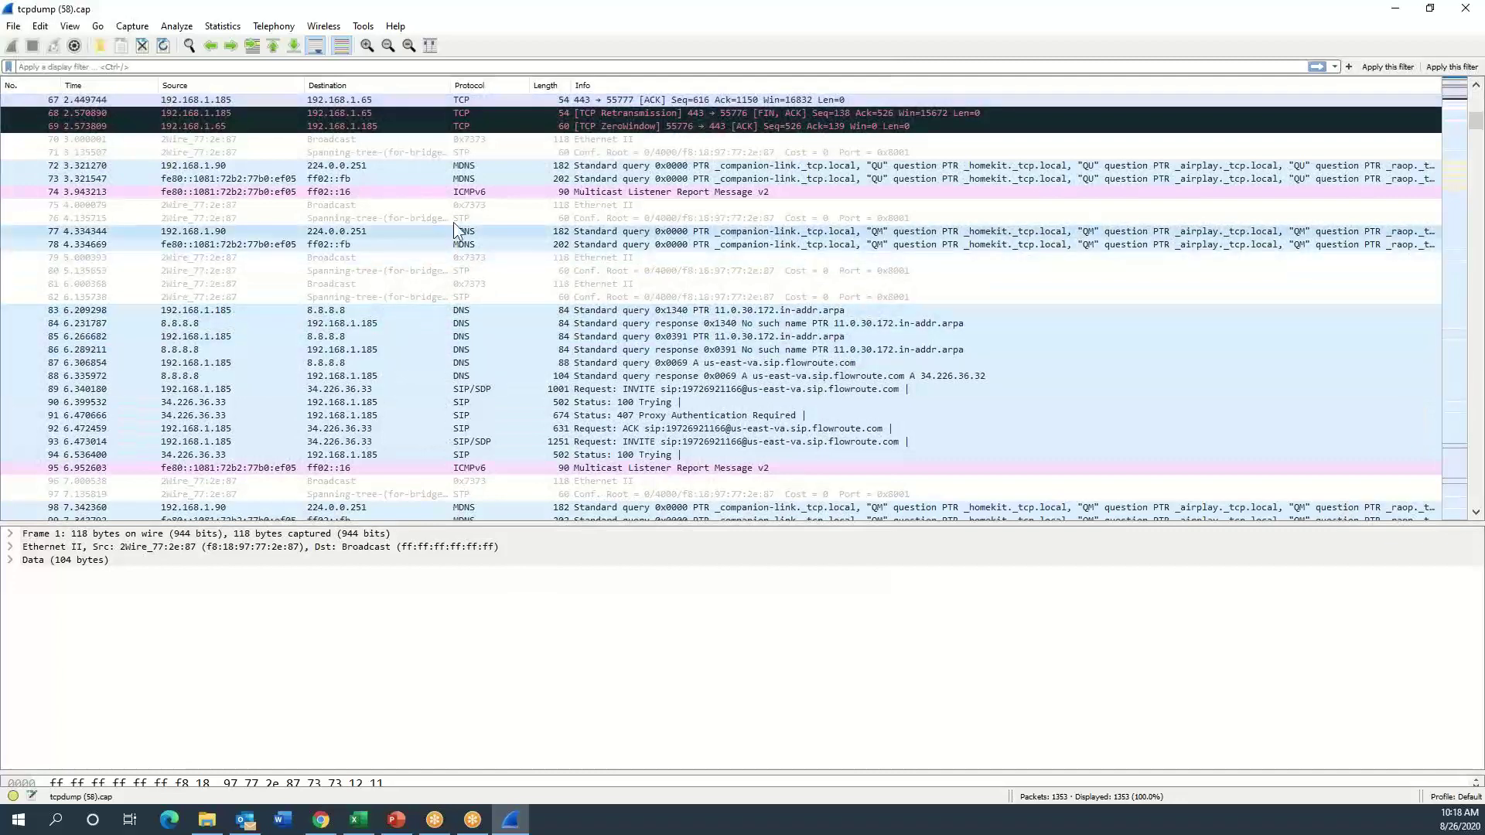
pyautogui.click(474, 391)
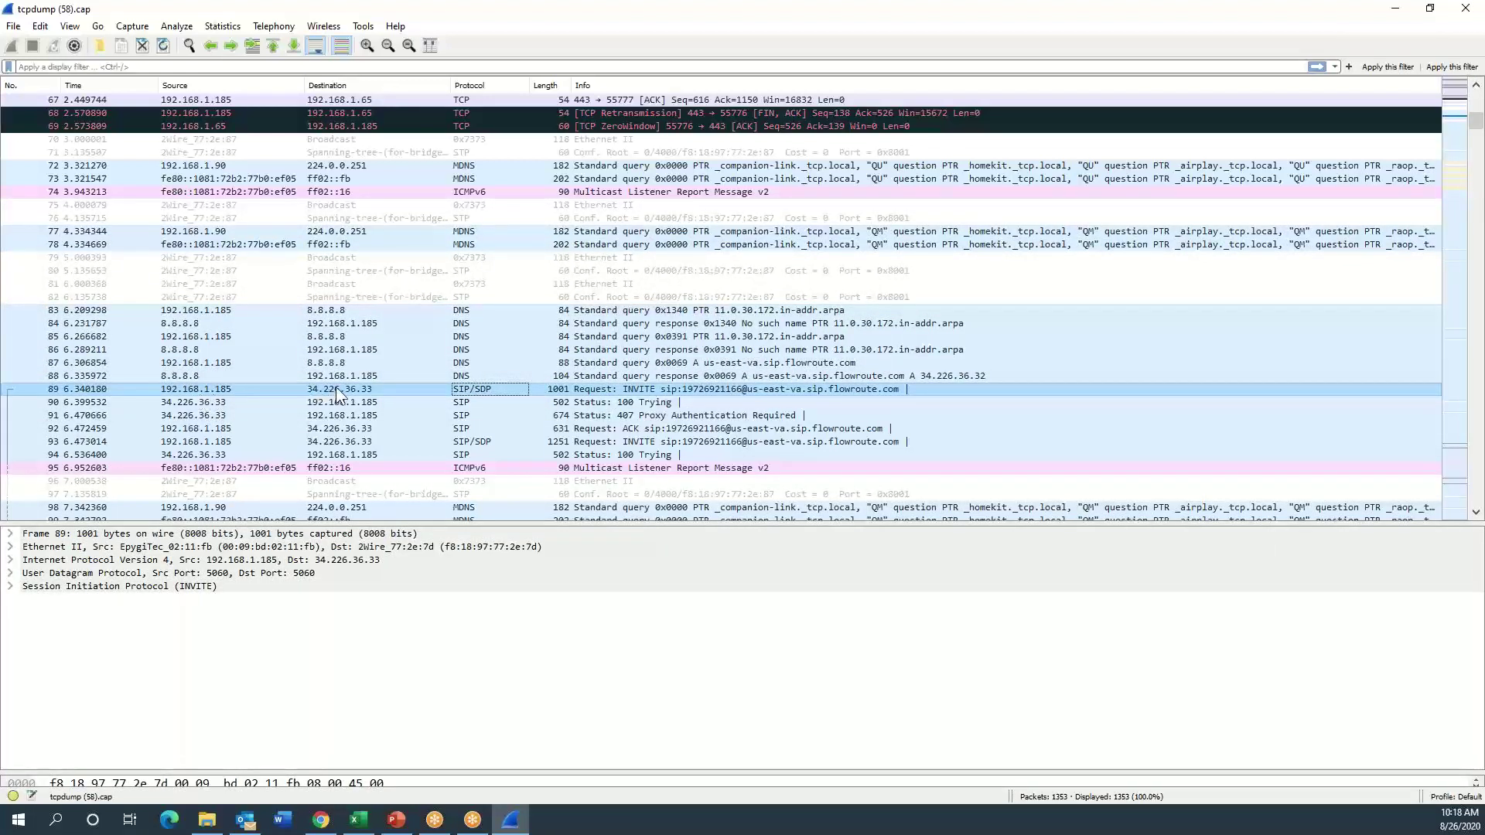
pyautogui.click(463, 401)
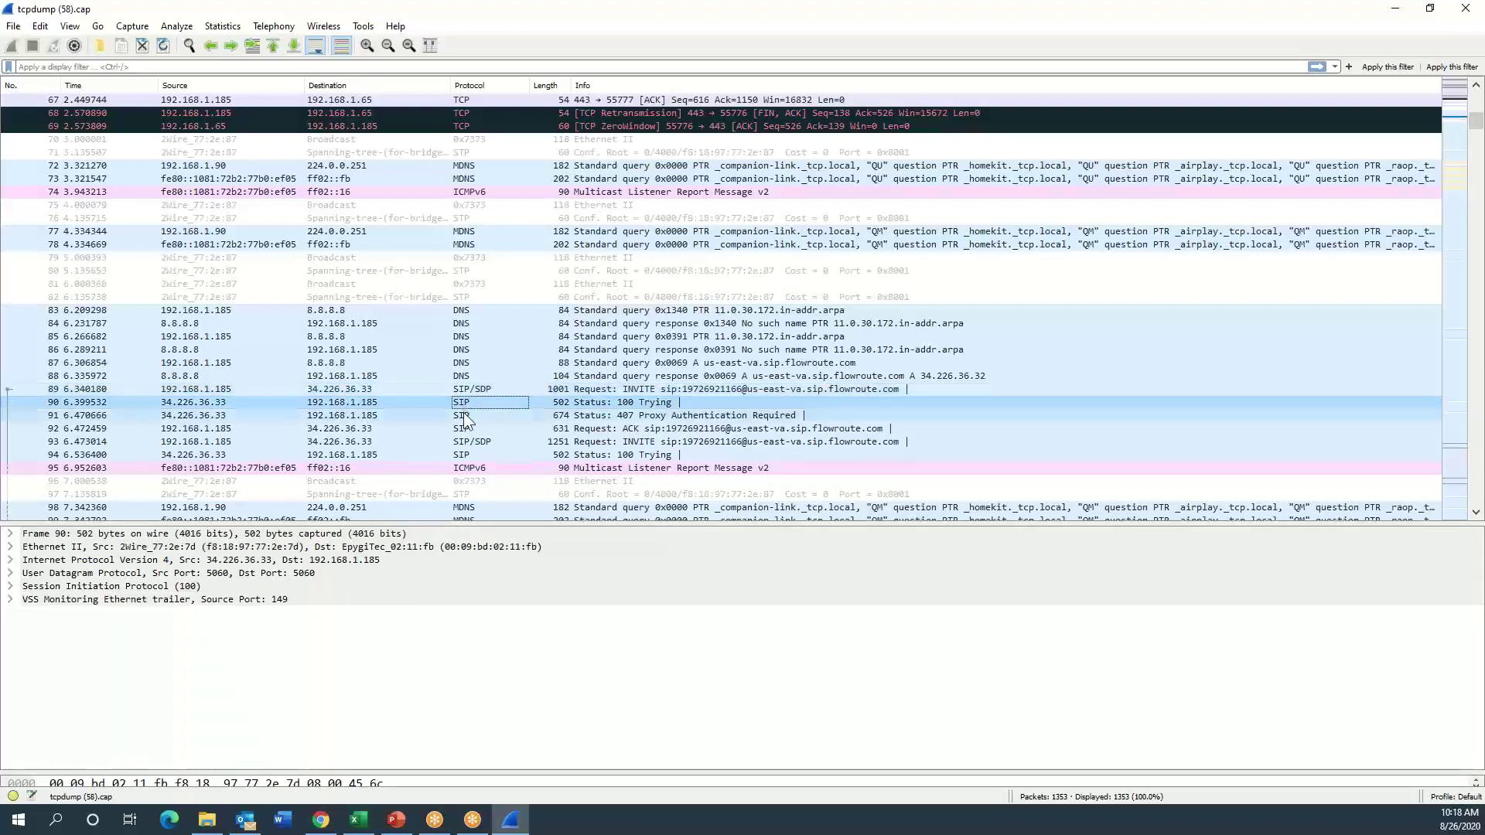
pyautogui.click(462, 411)
pyautogui.click(464, 429)
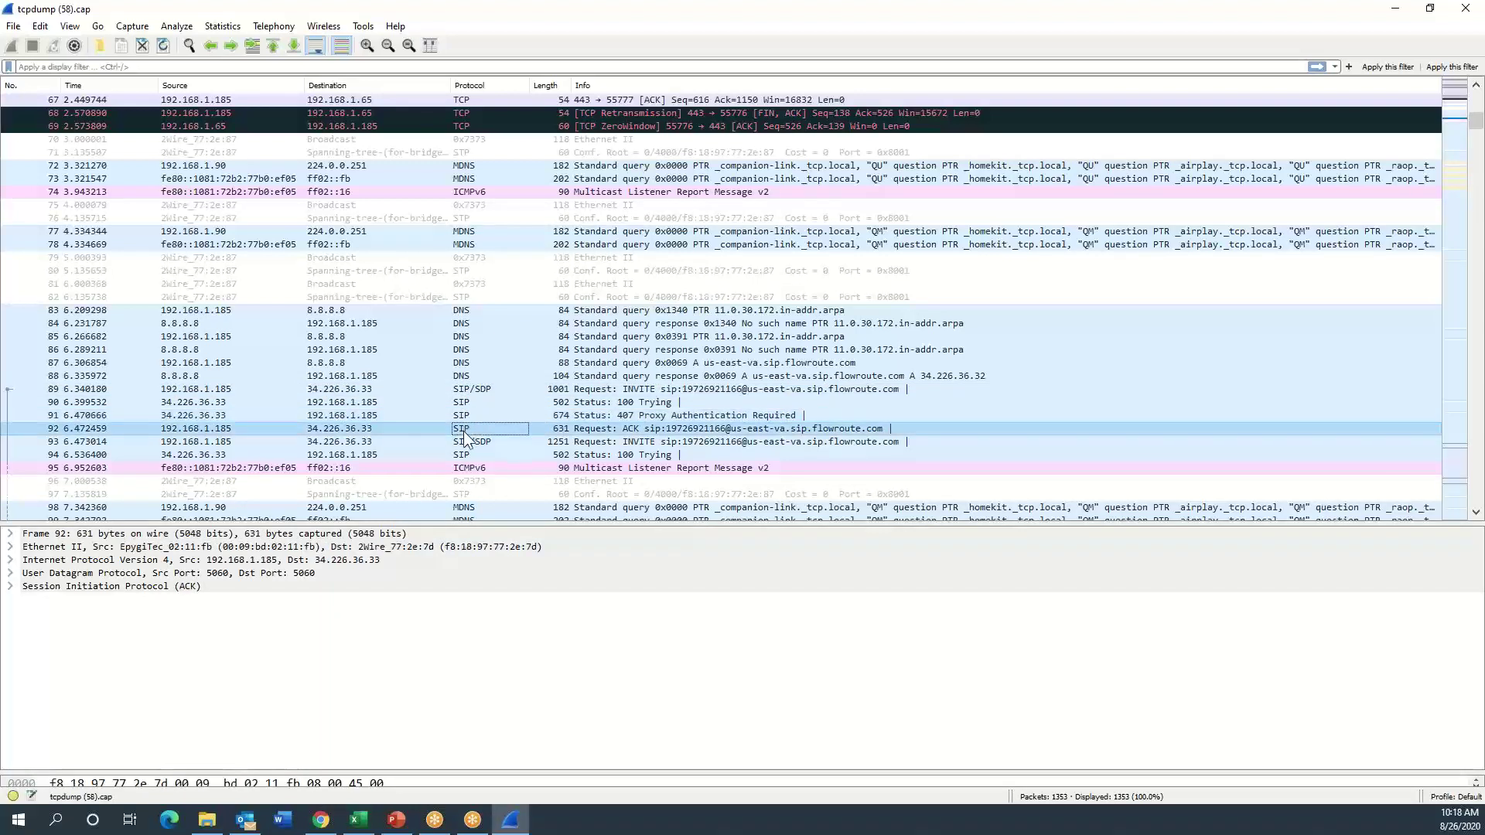
pyautogui.click(462, 440)
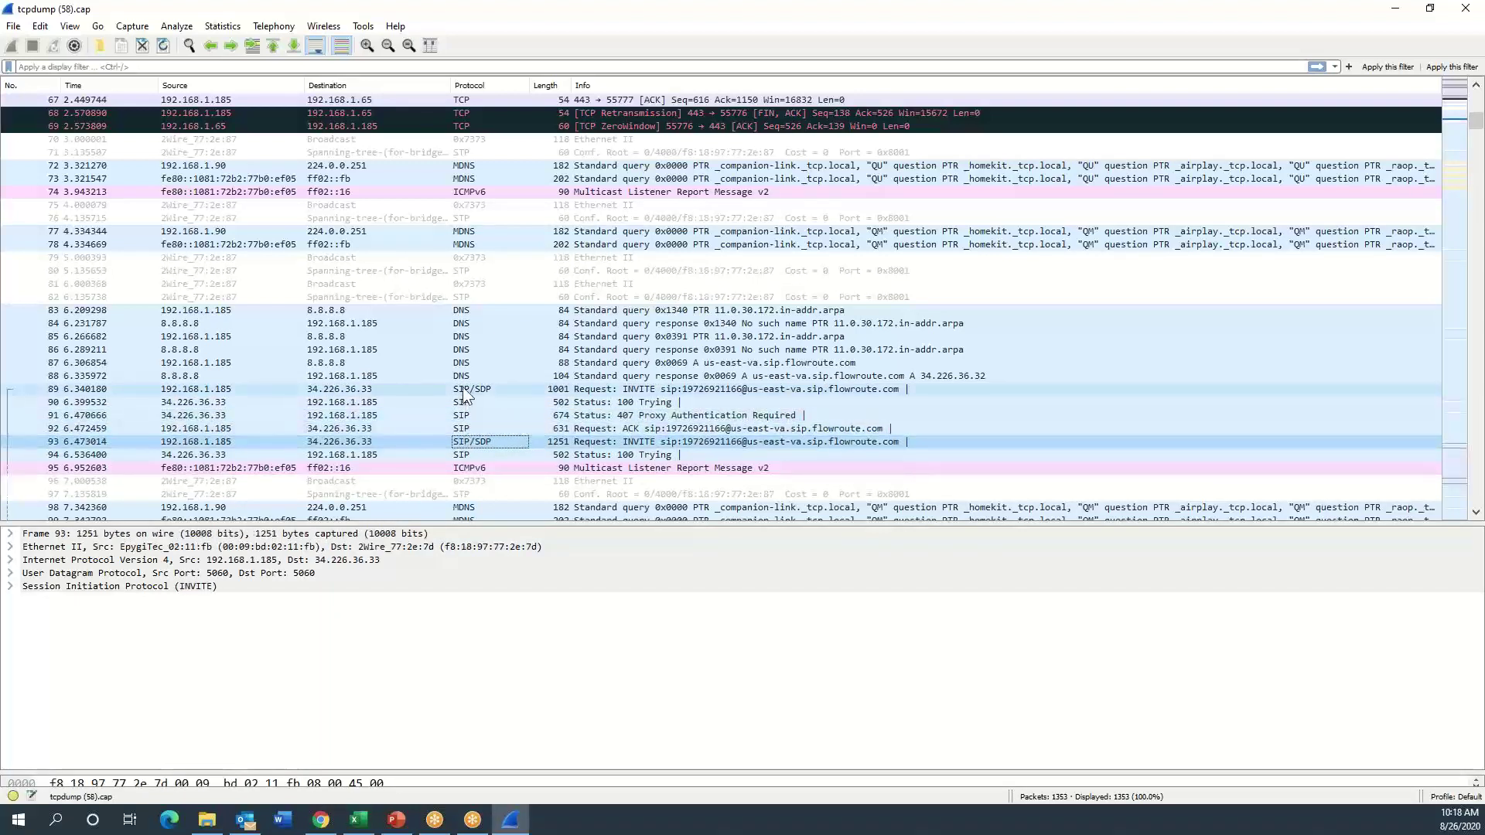
# - List the VoIP calls and view the captured SIP call's flow sequence diagram
pyautogui.click(274, 26)
pyautogui.click(283, 41)
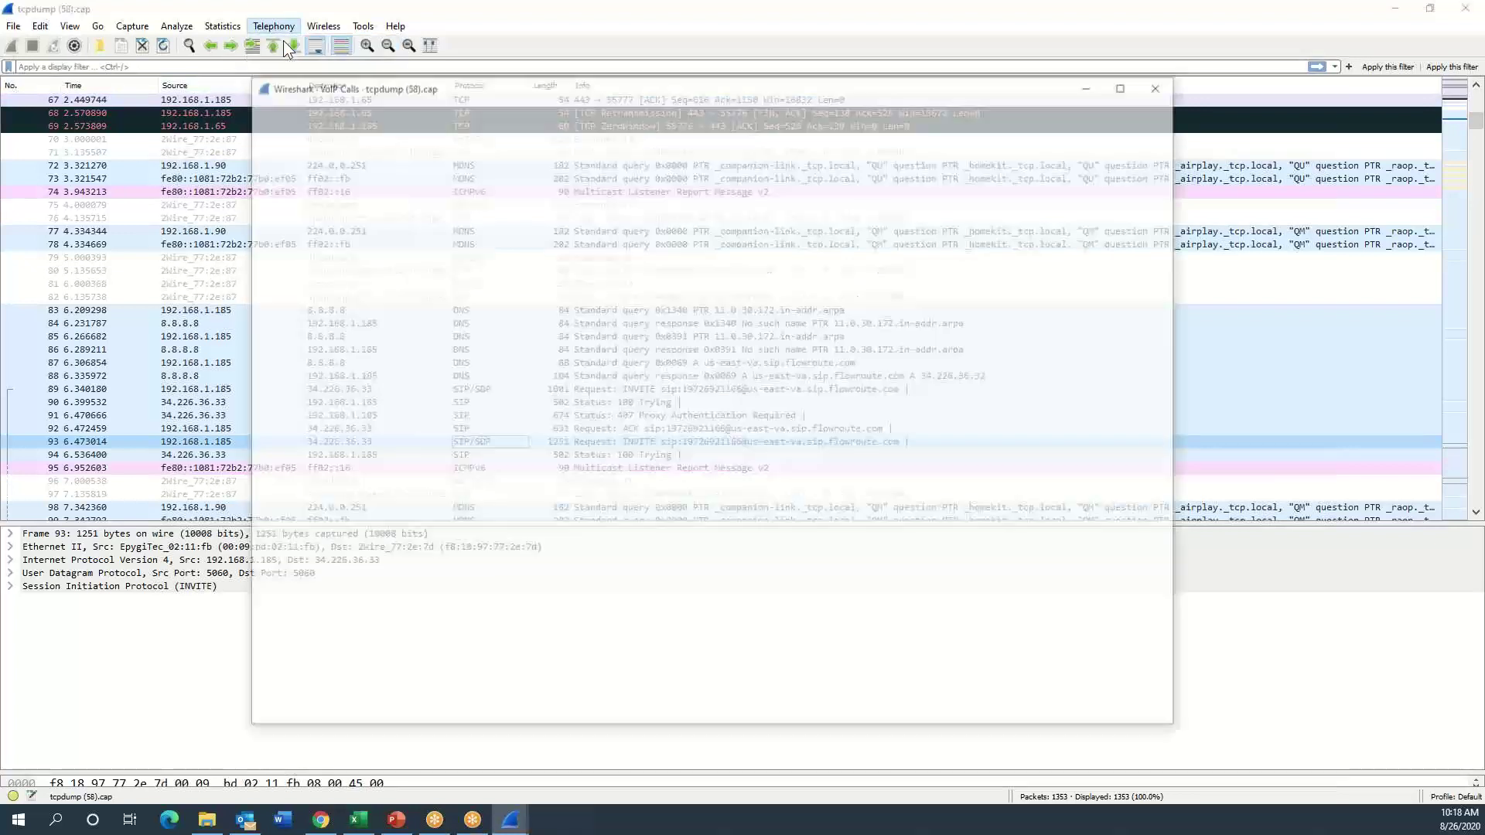
pyautogui.click(473, 131)
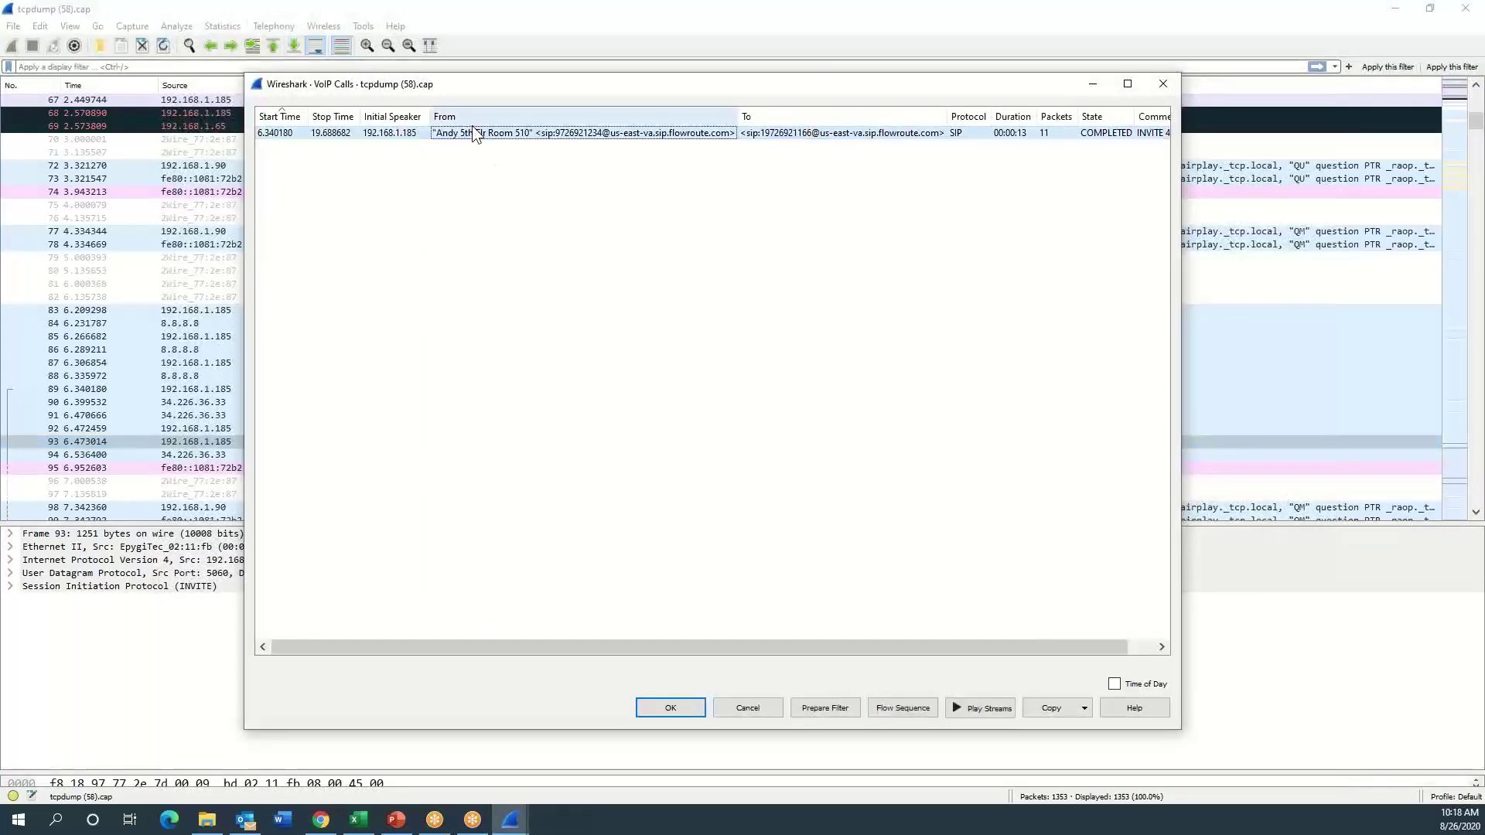
pyautogui.click(902, 708)
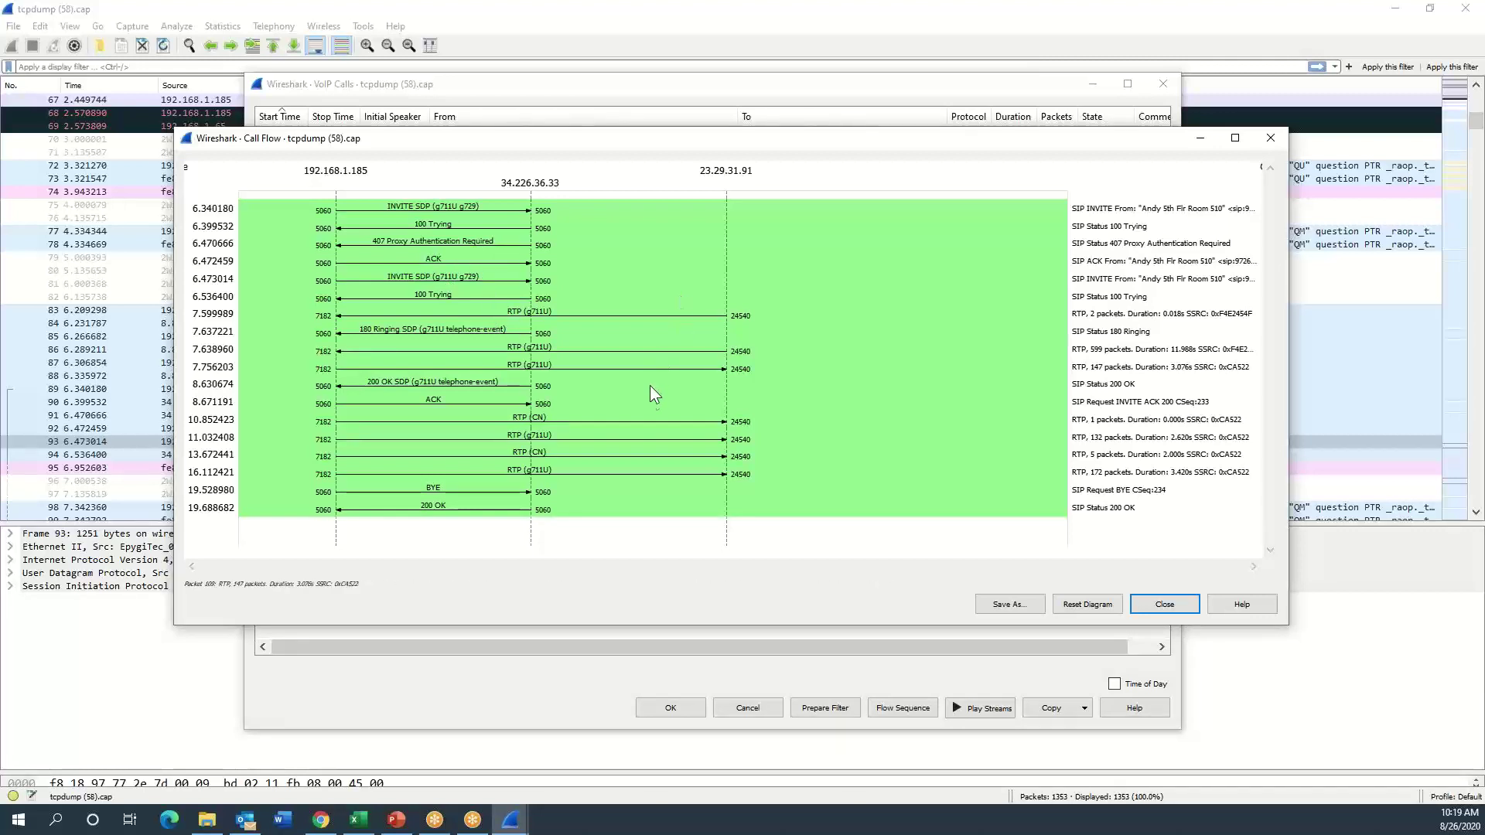
pyautogui.click(1165, 606)
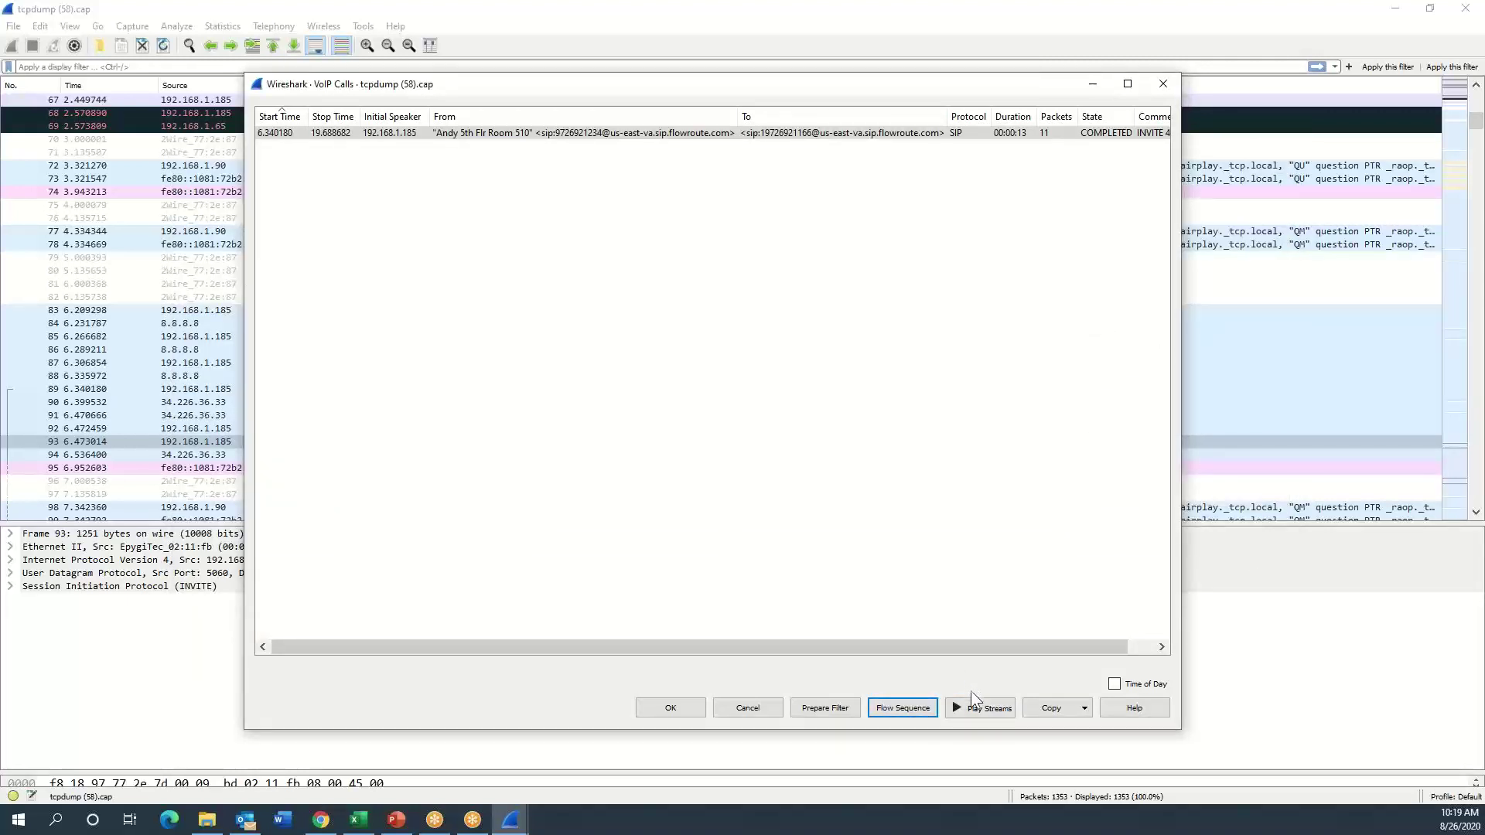
# - Play back the call's RTP audio streams, then close the VoIP Calls list
pyautogui.click(972, 707)
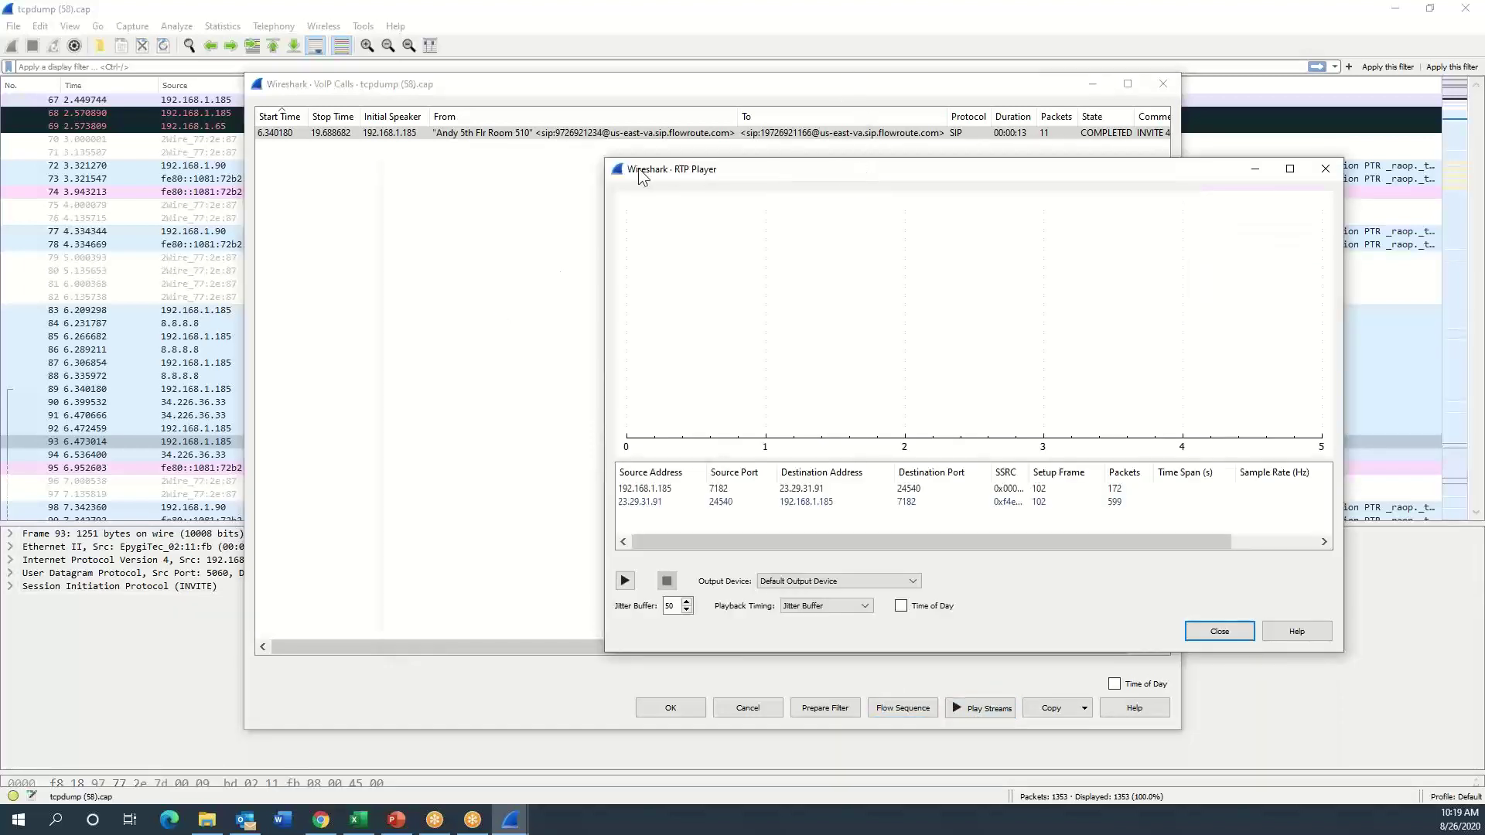
pyautogui.click(309, 571)
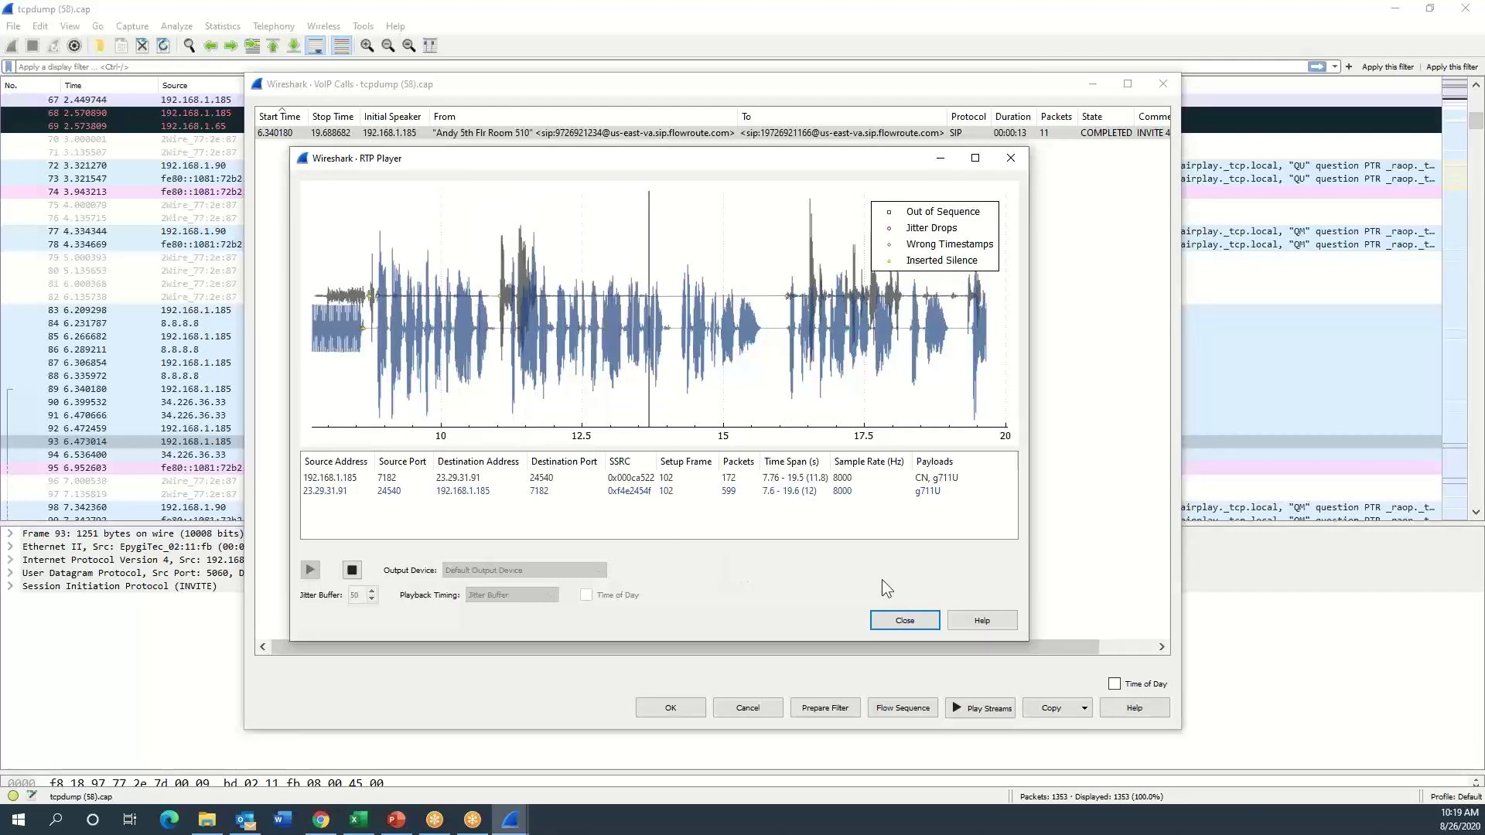
pyautogui.click(905, 622)
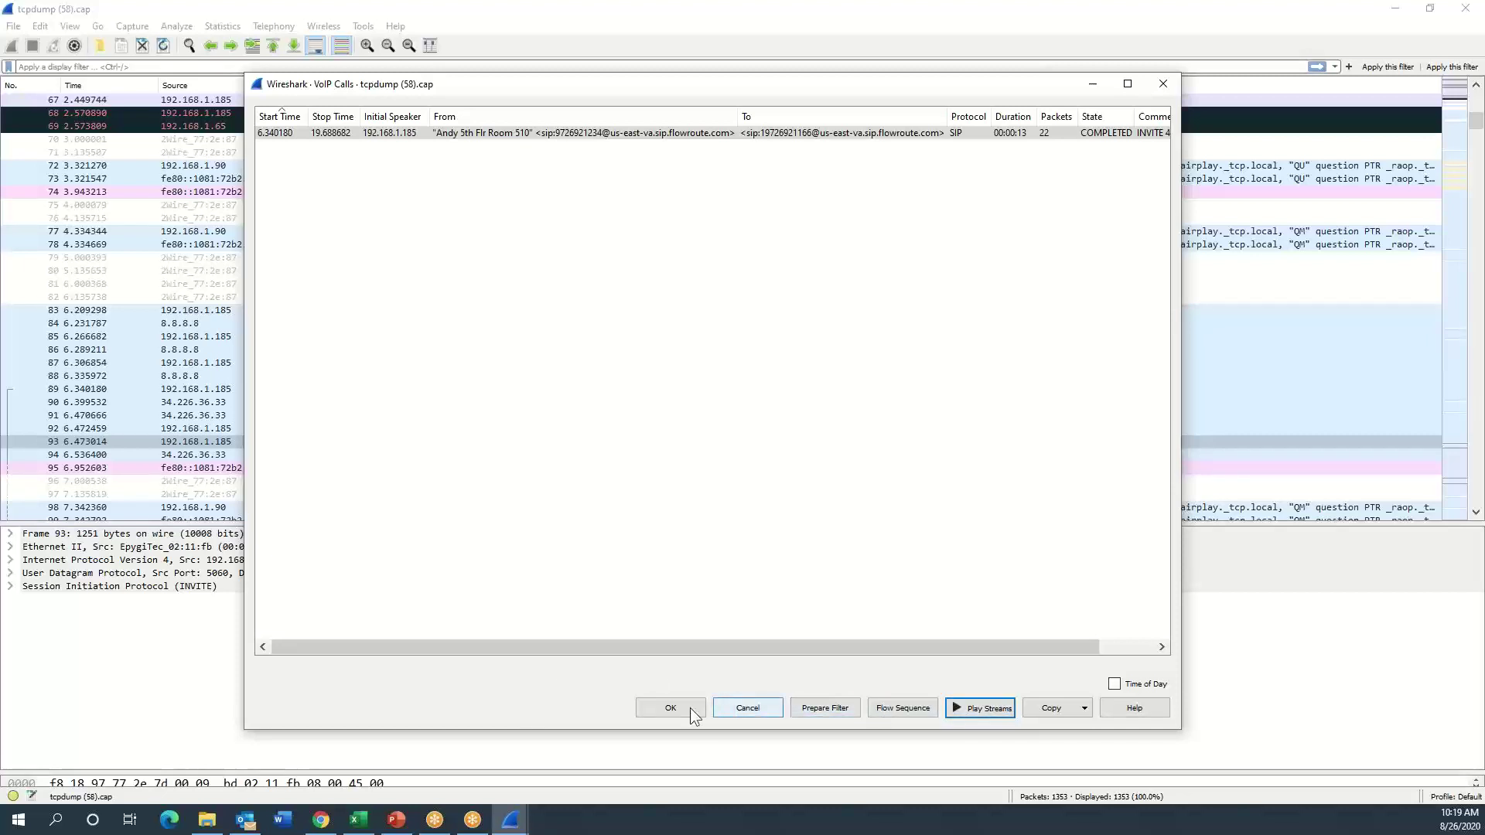
pyautogui.click(749, 707)
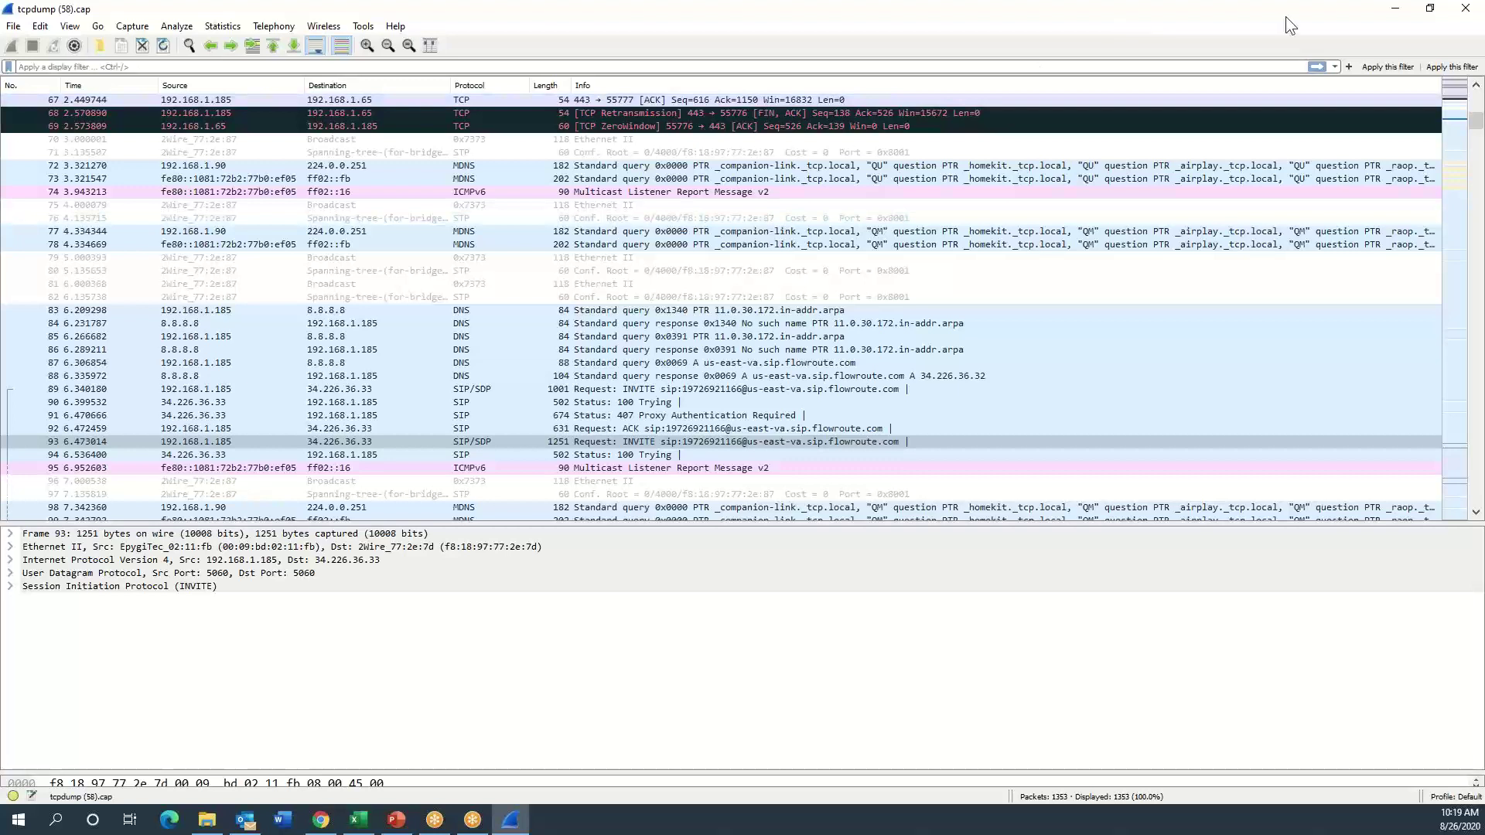
# - Delete the stored capture, check SIP registration and the 10:15:43 call record, then open the Dashboard
pyautogui.click(1395, 9)
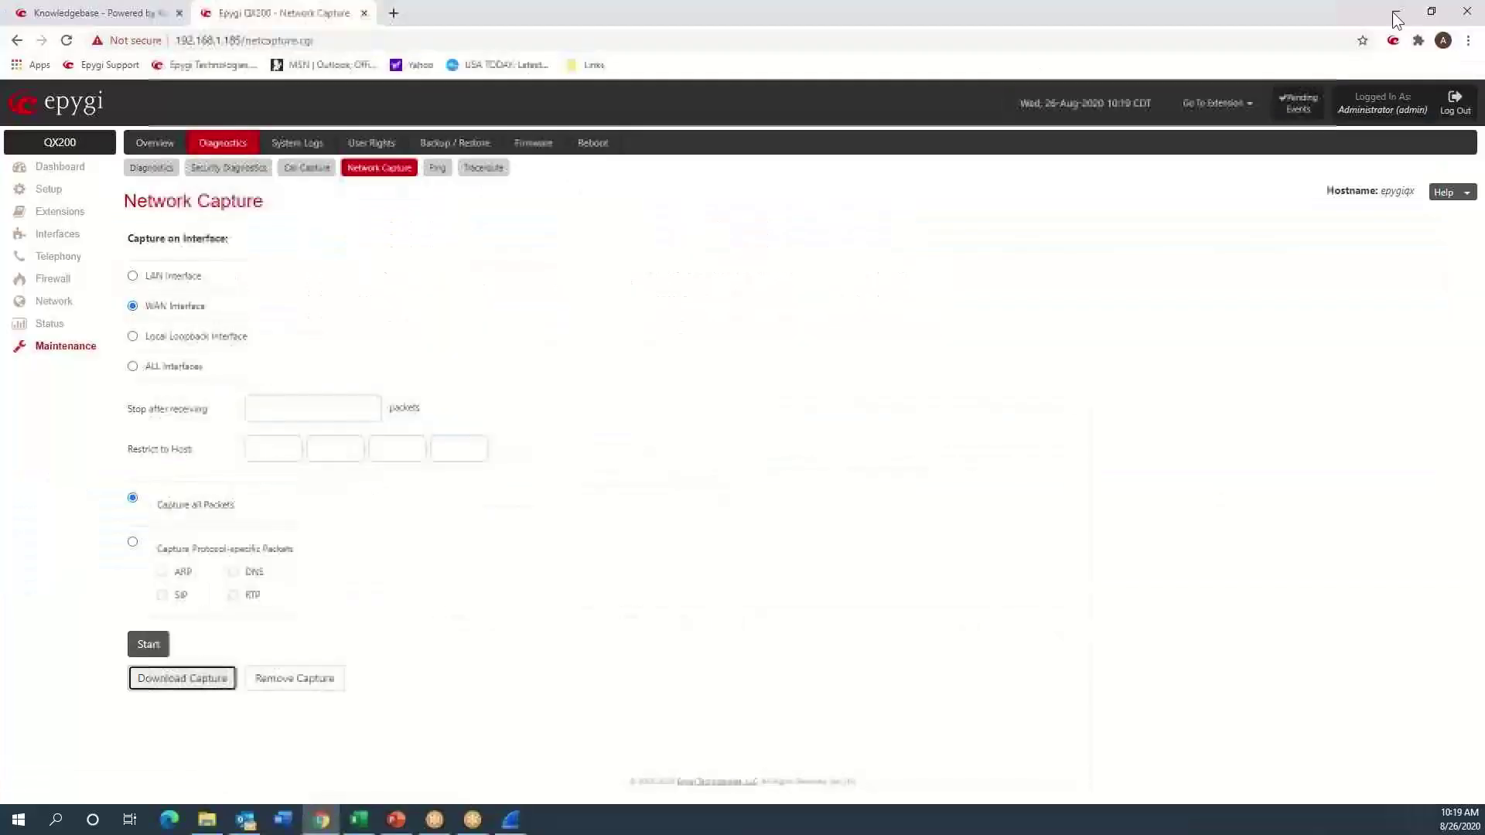
pyautogui.click(272, 678)
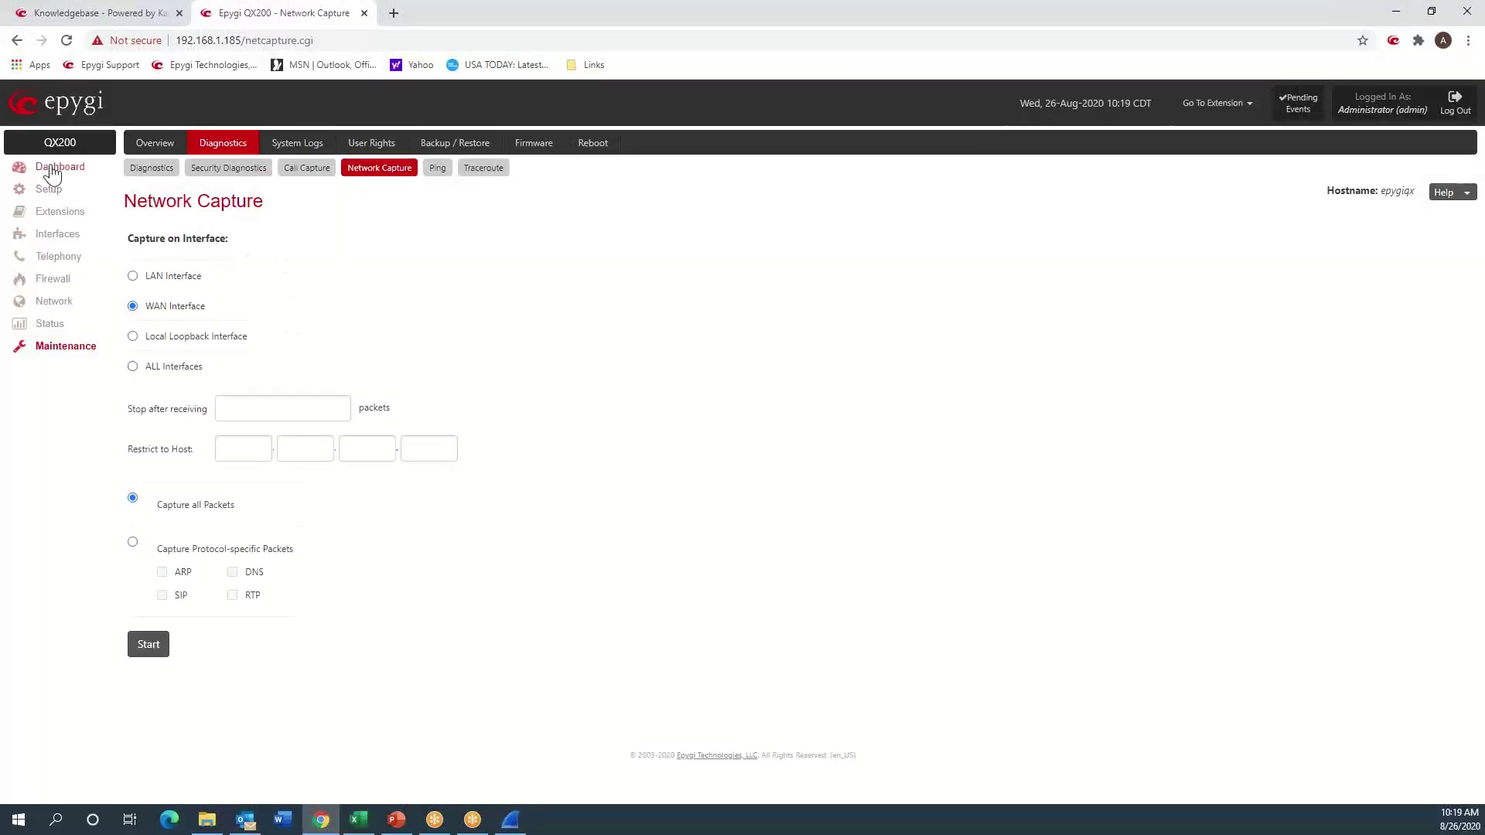
pyautogui.click(51, 324)
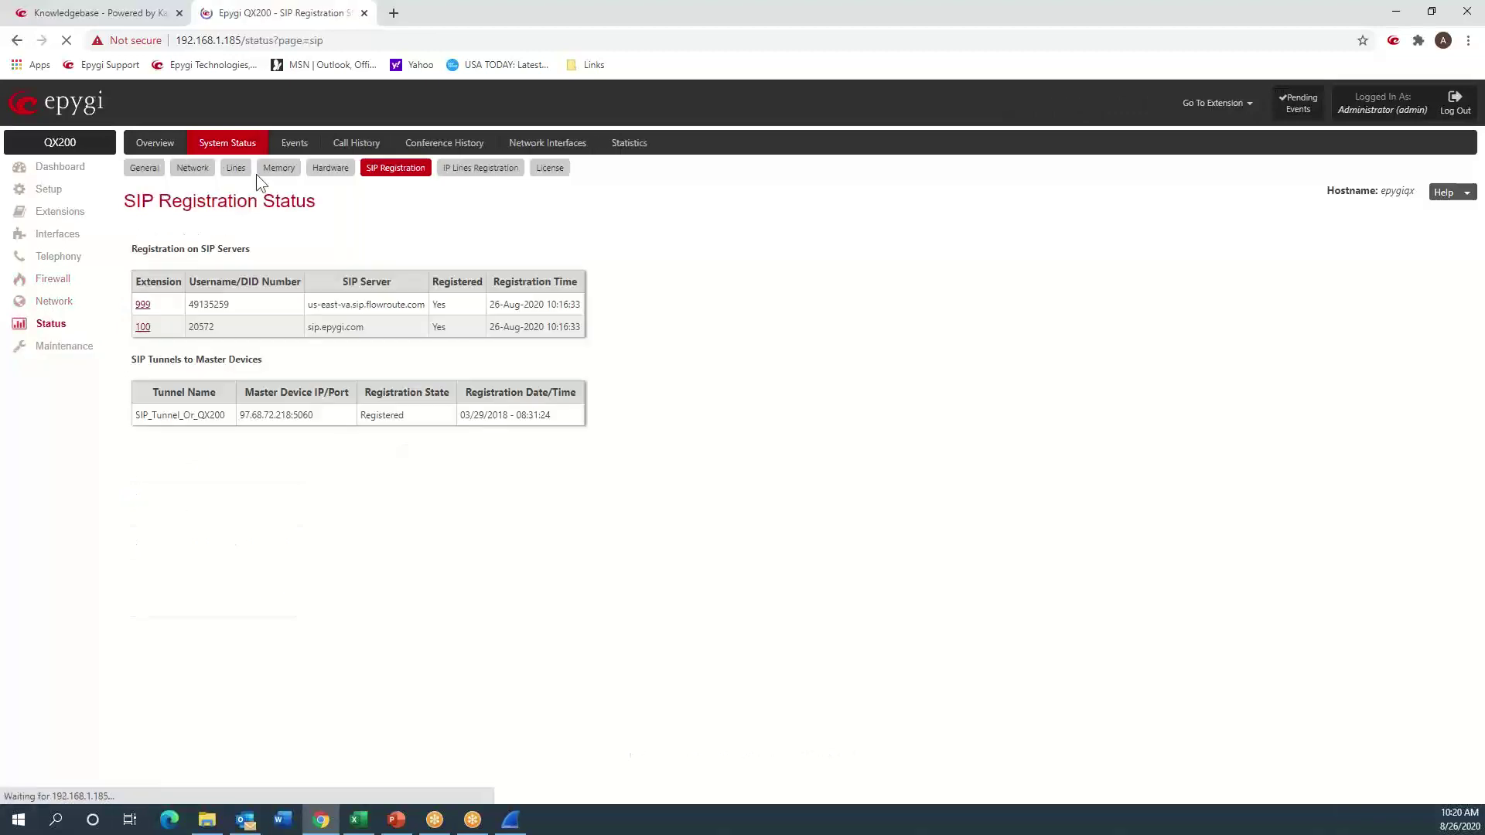
pyautogui.click(353, 147)
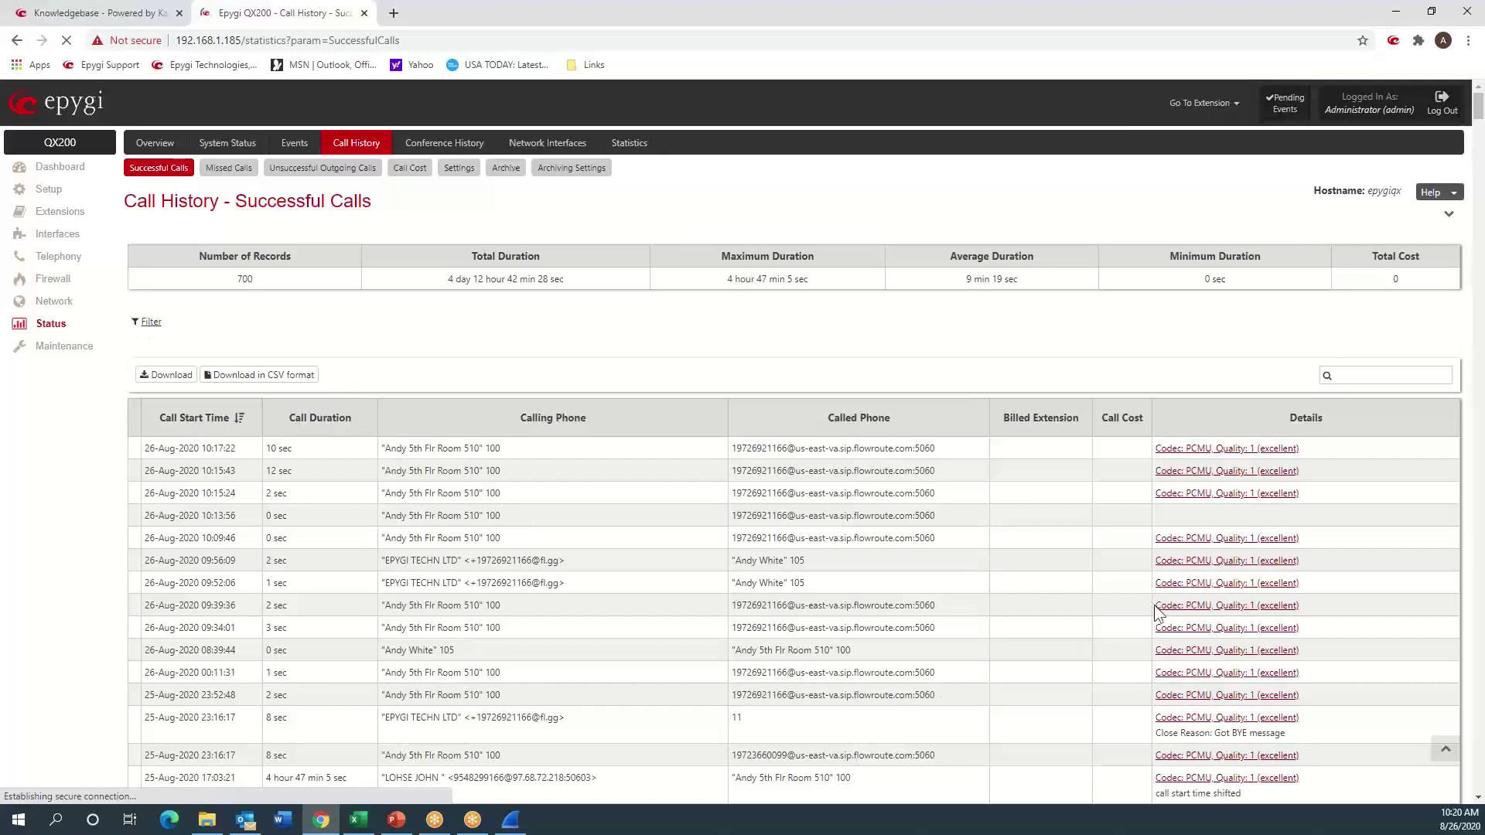
pyautogui.moveTo(1158, 592); pyautogui.dragTo(1167, 592)
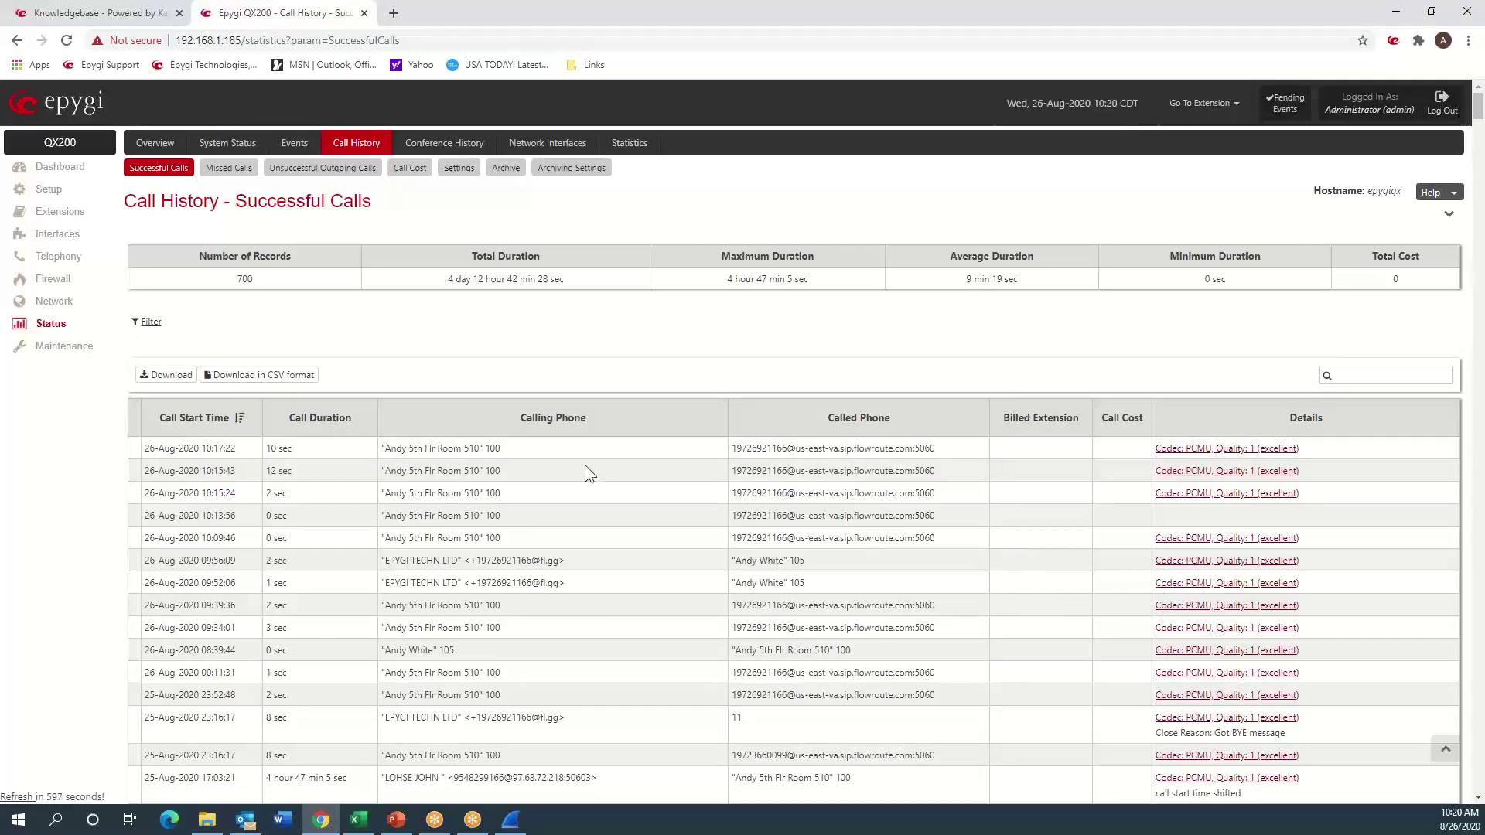
pyautogui.click(68, 170)
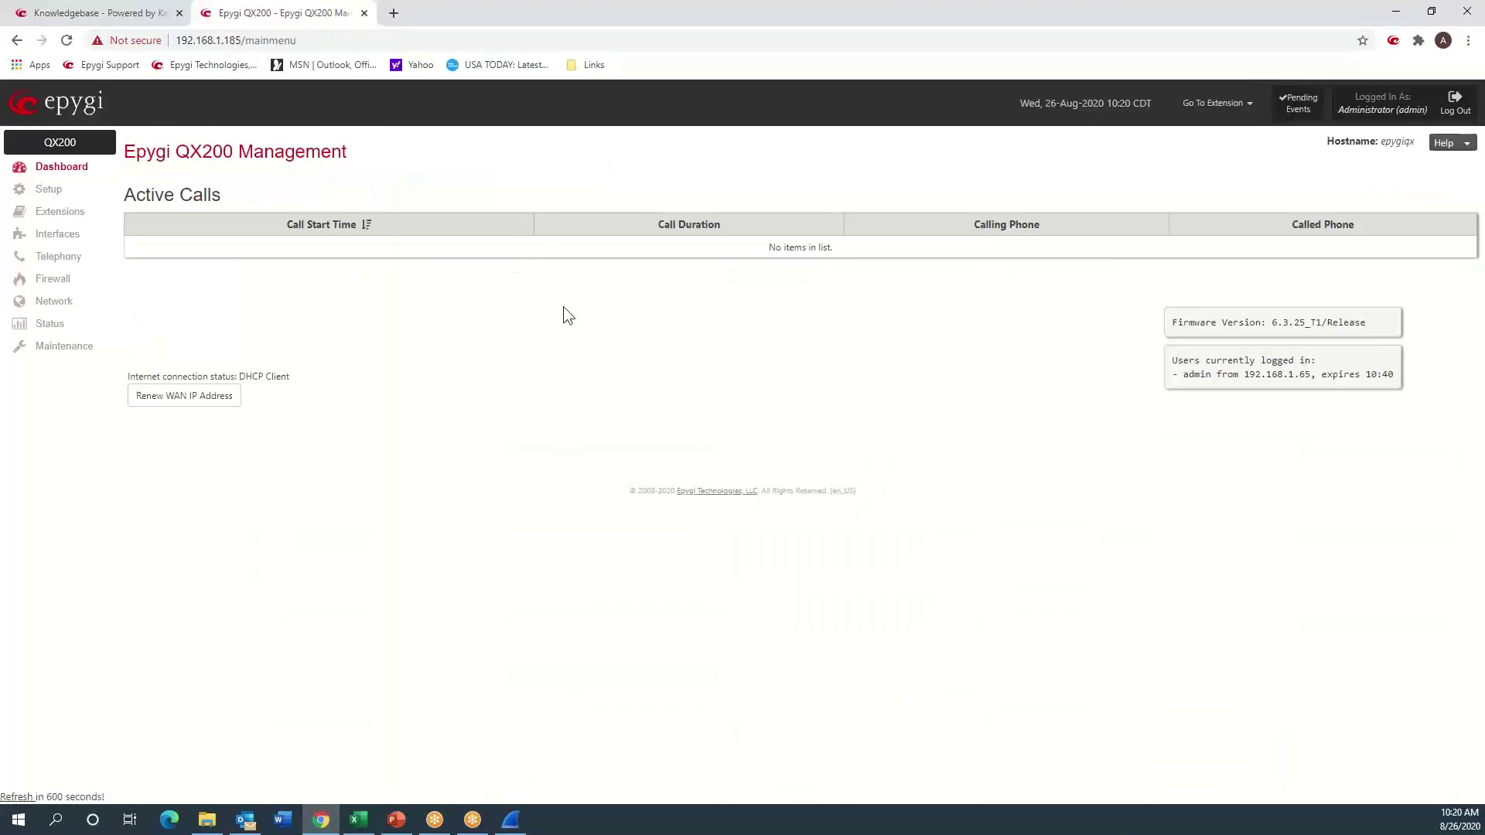